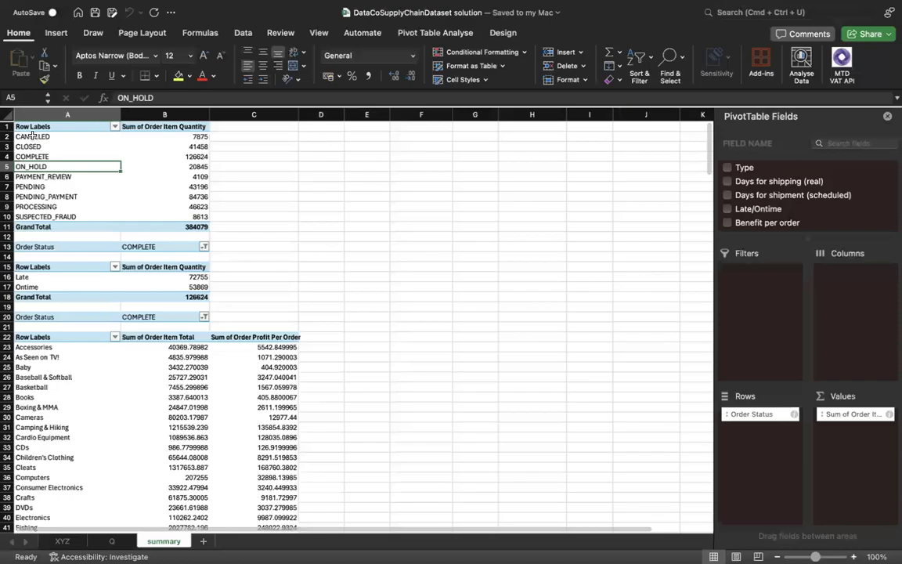
Step: Insert a column PivotChart of order quantity by status and move it up beside the first pivot table
left_click_drag(94, 137, 154, 204)
left_click(151, 195)
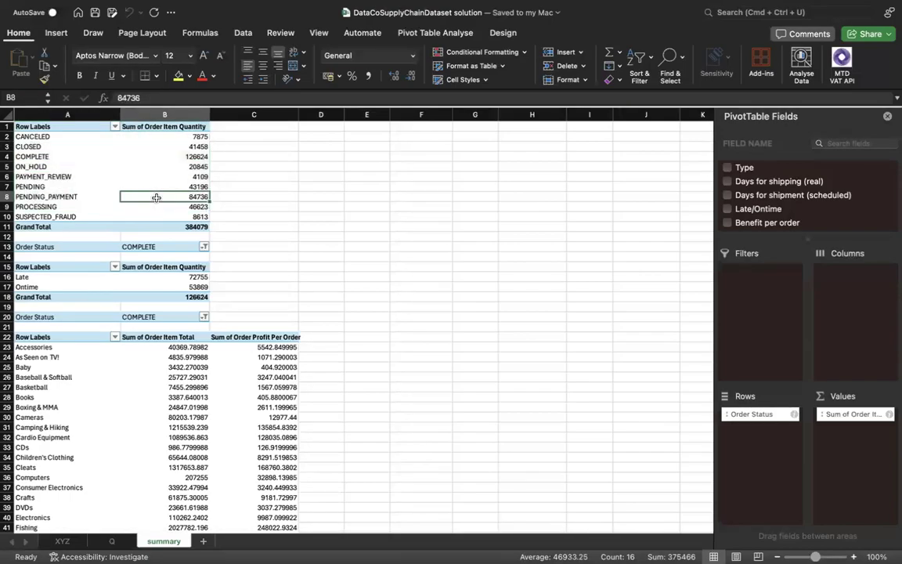
left_click(423, 32)
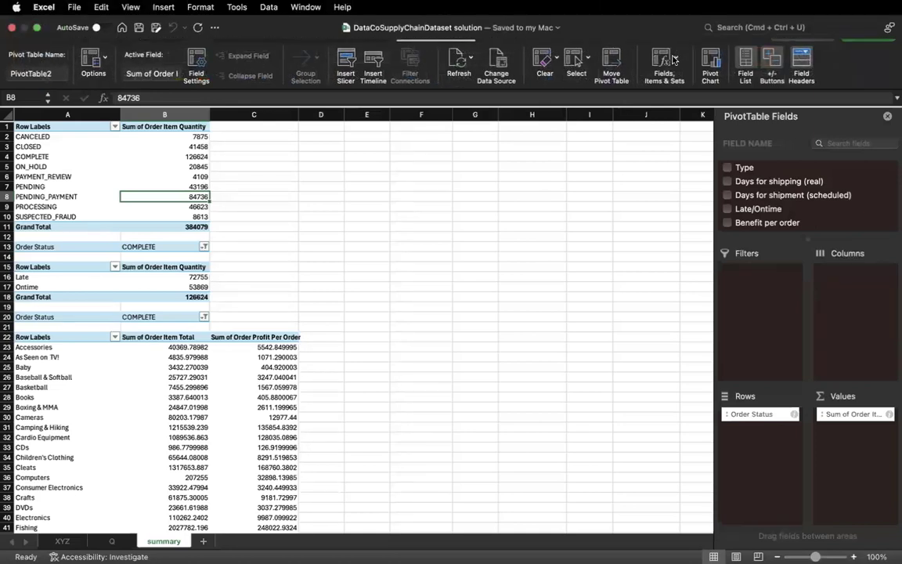
left_click(710, 65)
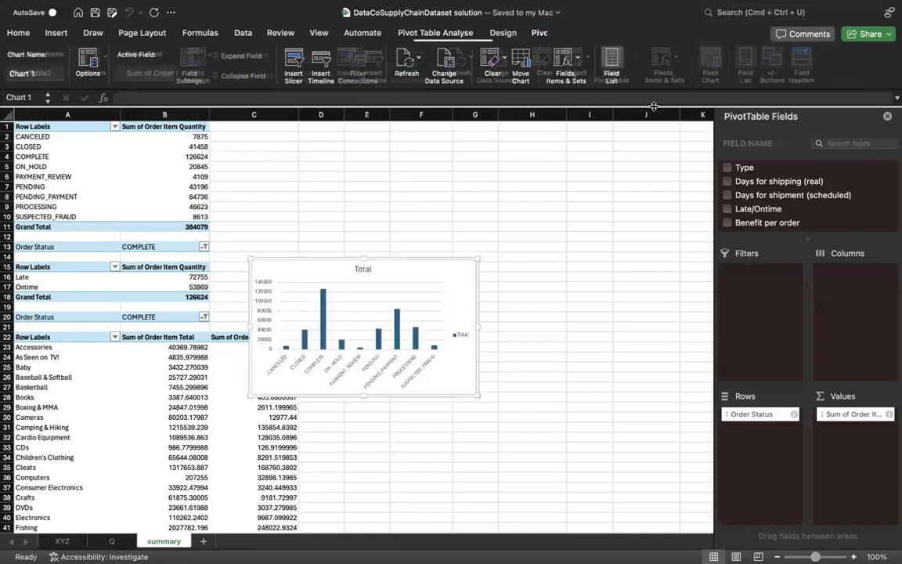
left_click_drag(469, 300, 494, 168)
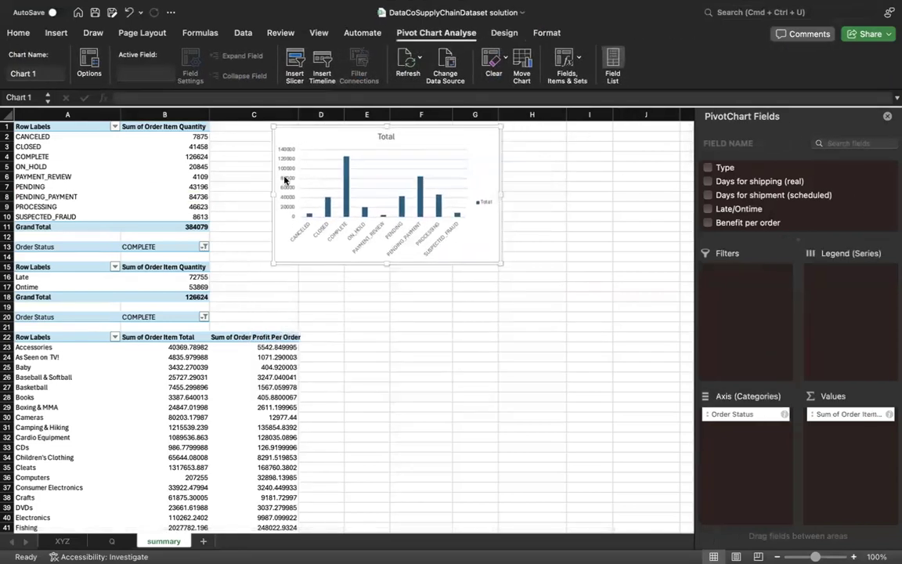
left_click(144, 164)
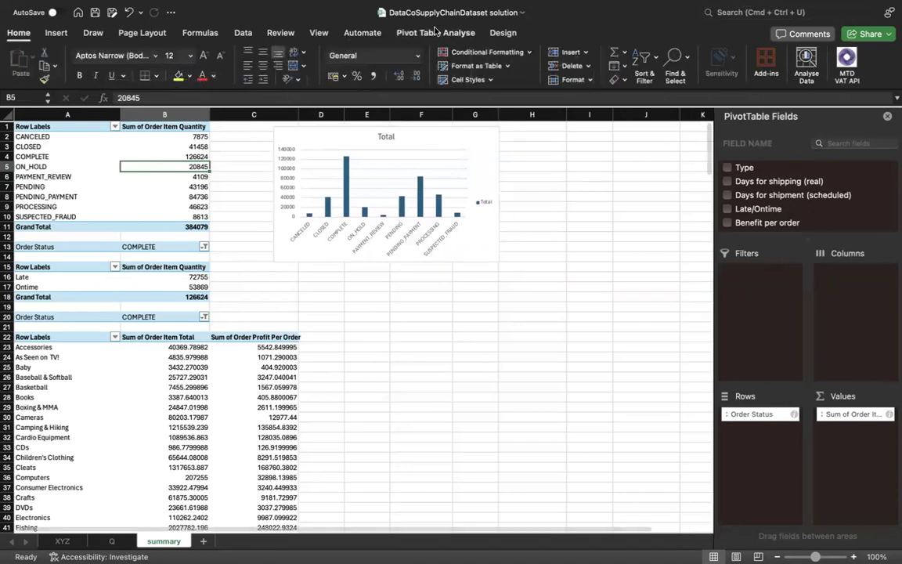
left_click(437, 32)
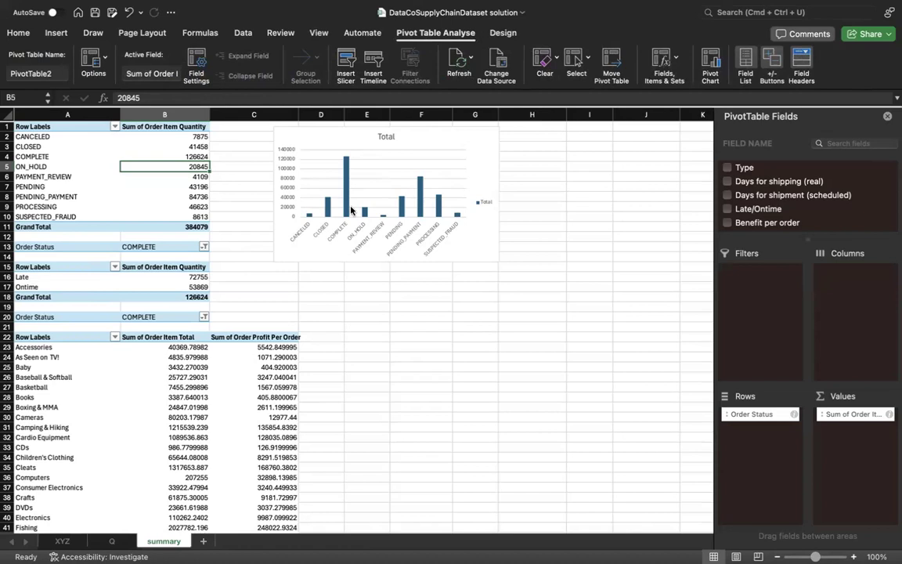
Step: Insert a column PivotChart of Late versus Ontime quantities from the second pivot table
left_click(82, 278)
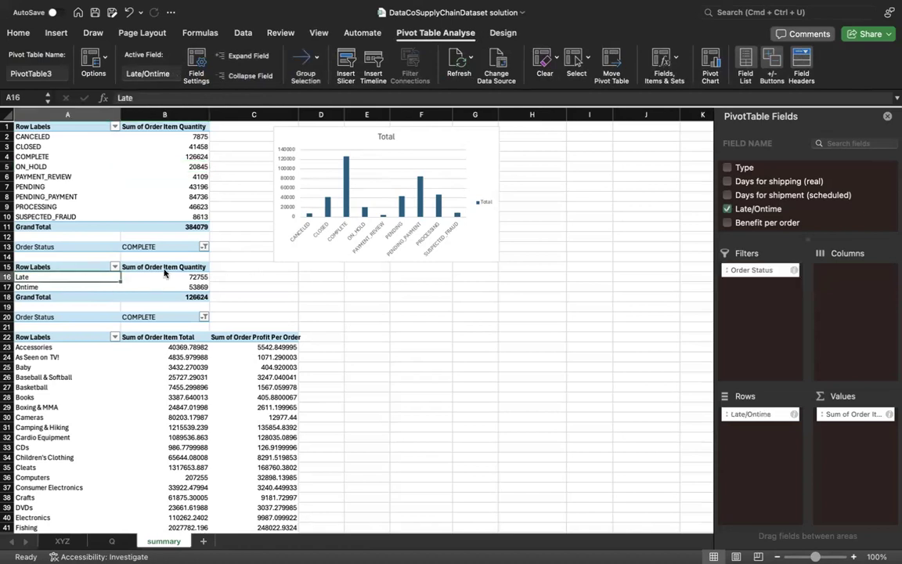
left_click(714, 66)
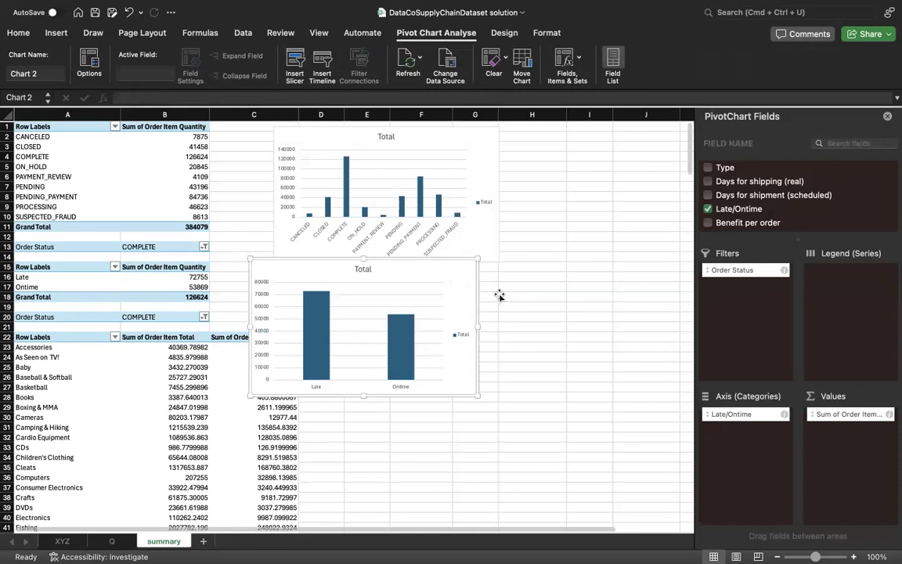
left_click_drag(499, 295, 498, 294)
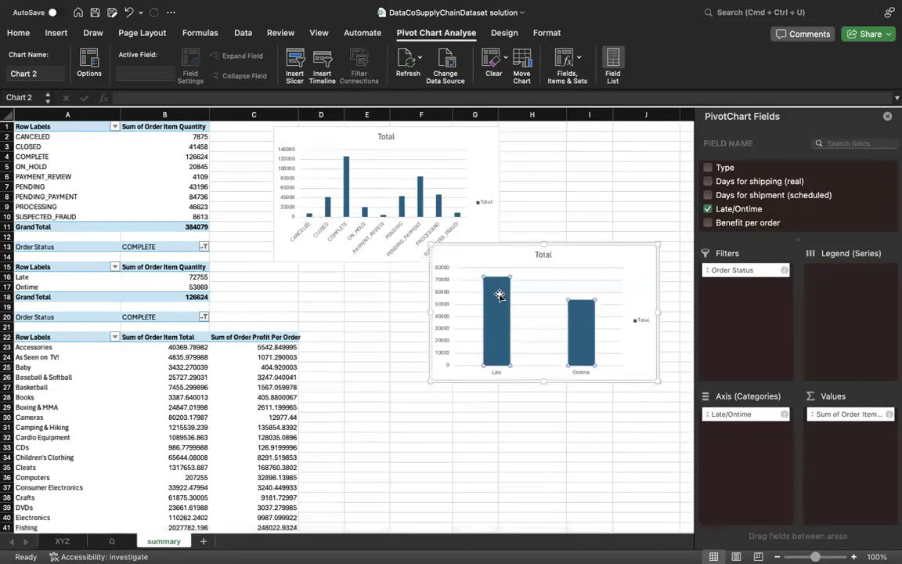
double_click(498, 294)
left_click(501, 296)
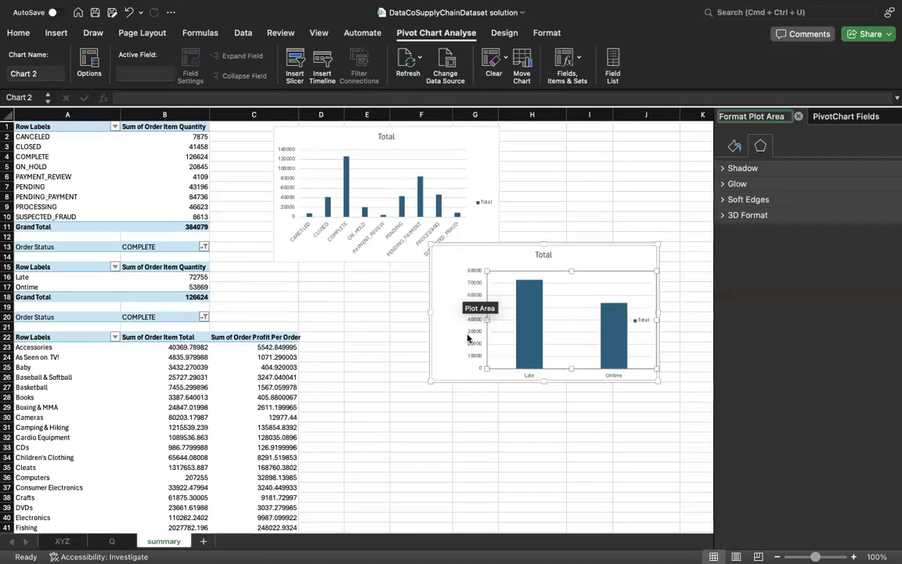
Step: Move the Late/Ontime chart lower and widen the order-status chart
left_click_drag(567, 265, 538, 301)
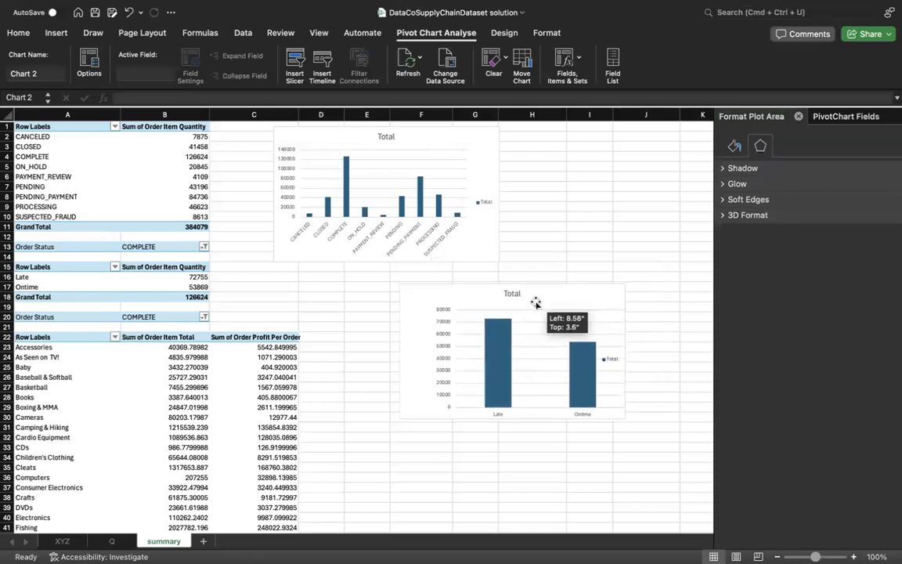
left_click(475, 226)
left_click_drag(541, 194, 549, 196)
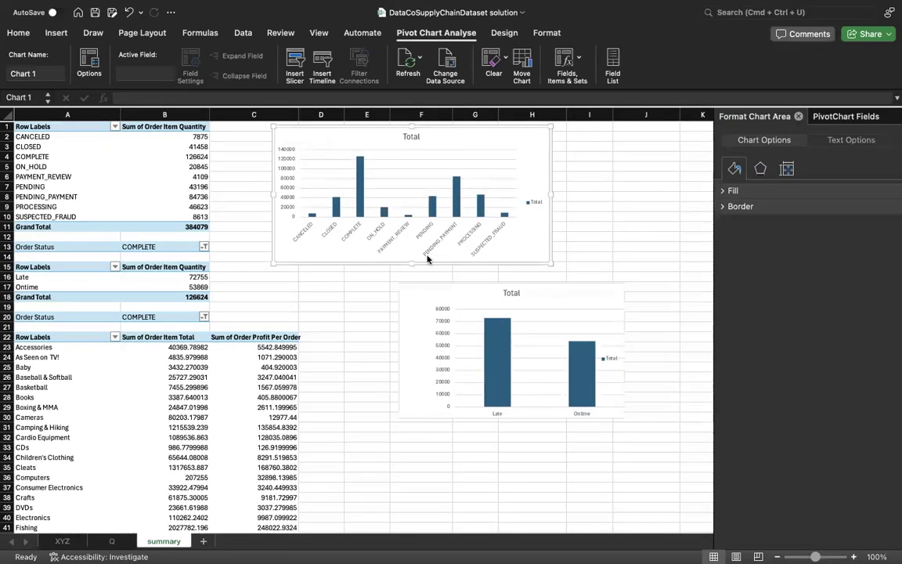
Step: Scroll down to rows 76–103 and select a cell in the Order Region pivot table
scroll(133, 368, "down", 5)
scroll(133, 368, "up", 5)
scroll(81, 347, "down", 3)
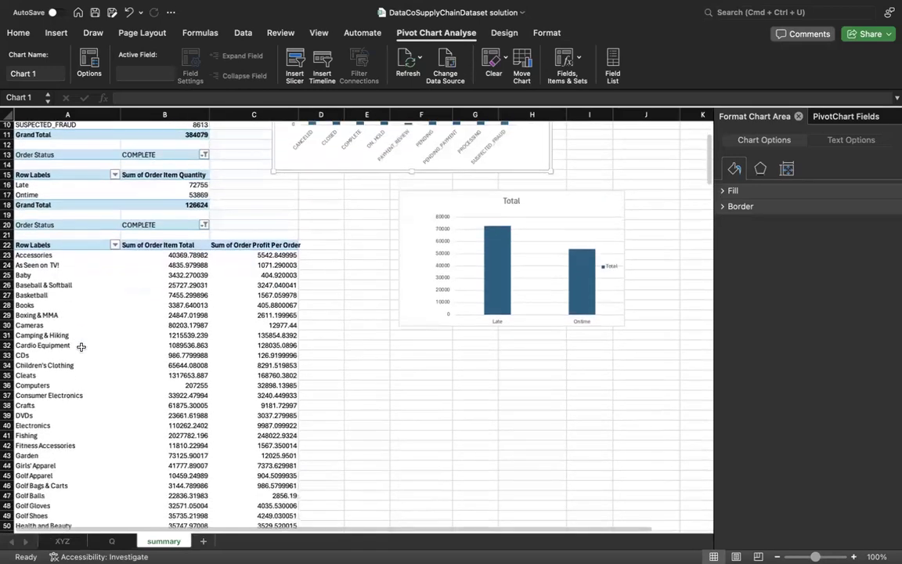
left_click(59, 255)
scroll(87, 335, "down", 13)
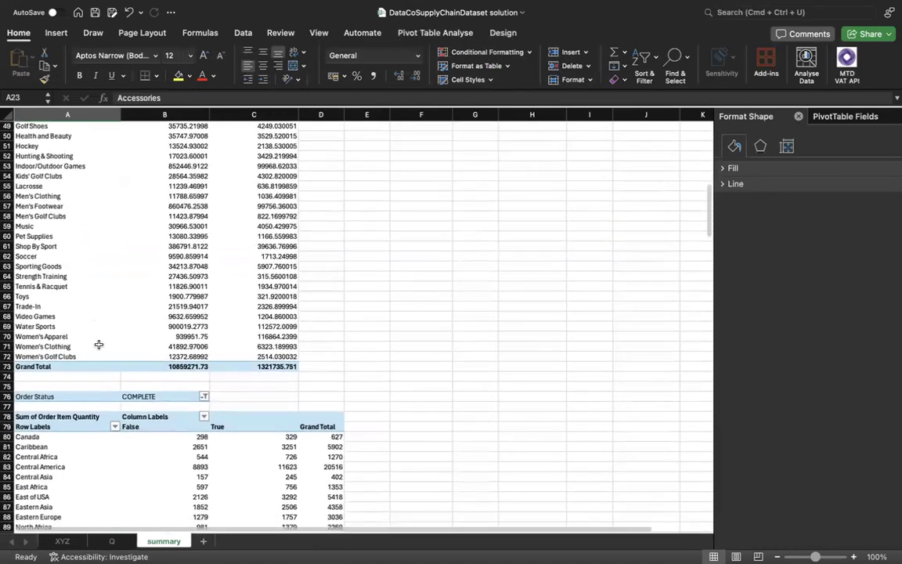
scroll(107, 345, "down", 9)
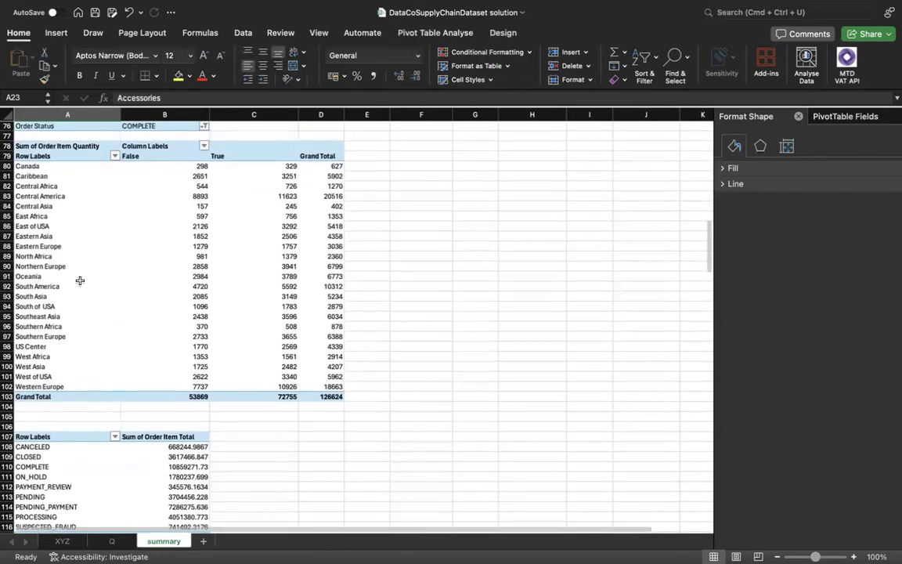
left_click(68, 279)
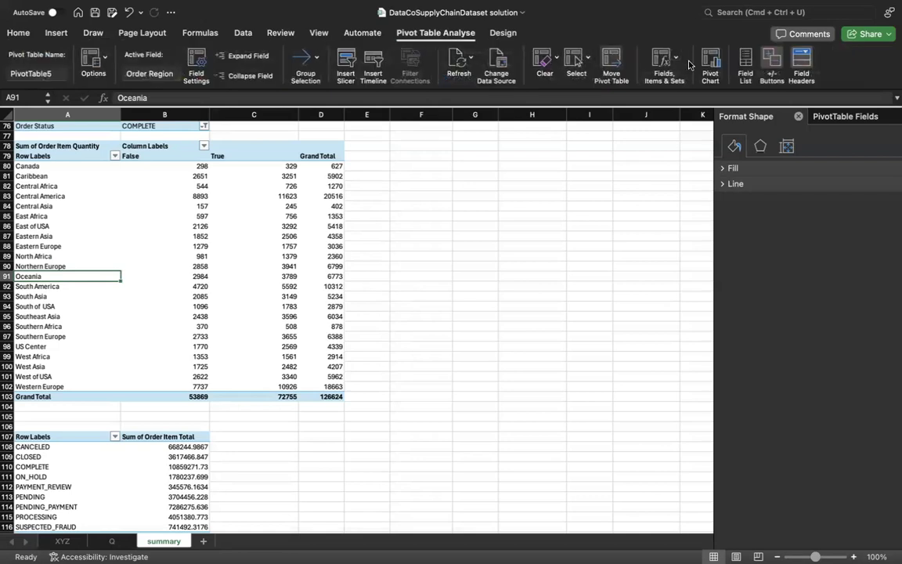
Step: Insert a PivotChart from the region pivot table and try switching it to a line chart
left_click(639, 53)
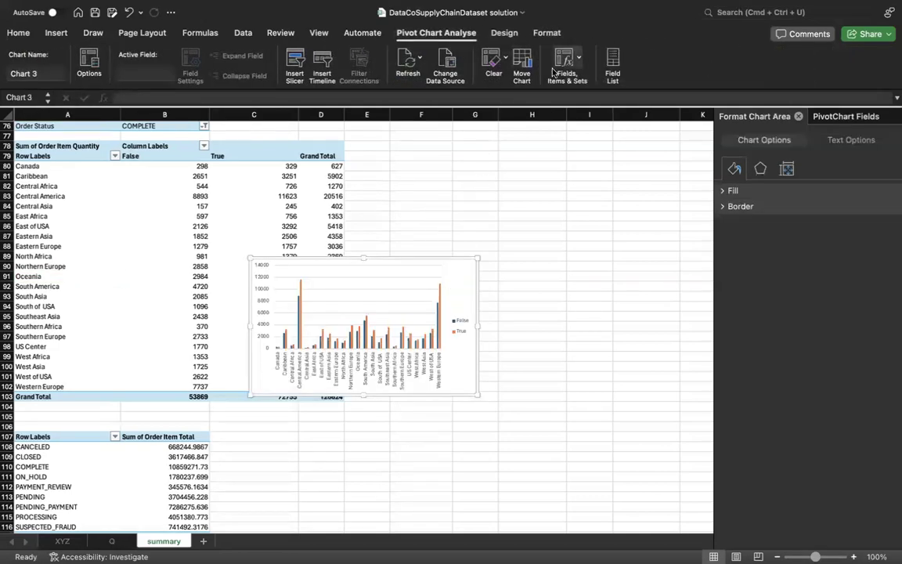
left_click(479, 34)
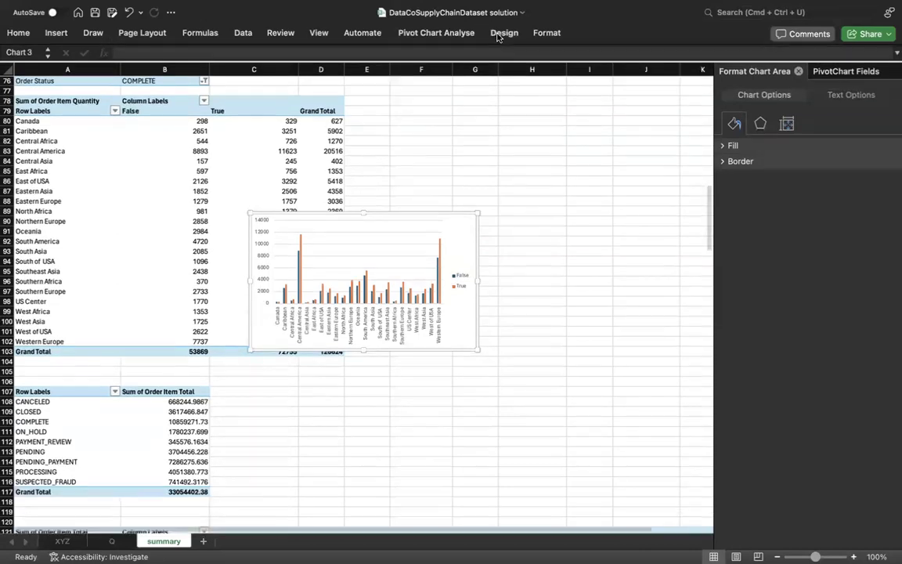
left_click(498, 35)
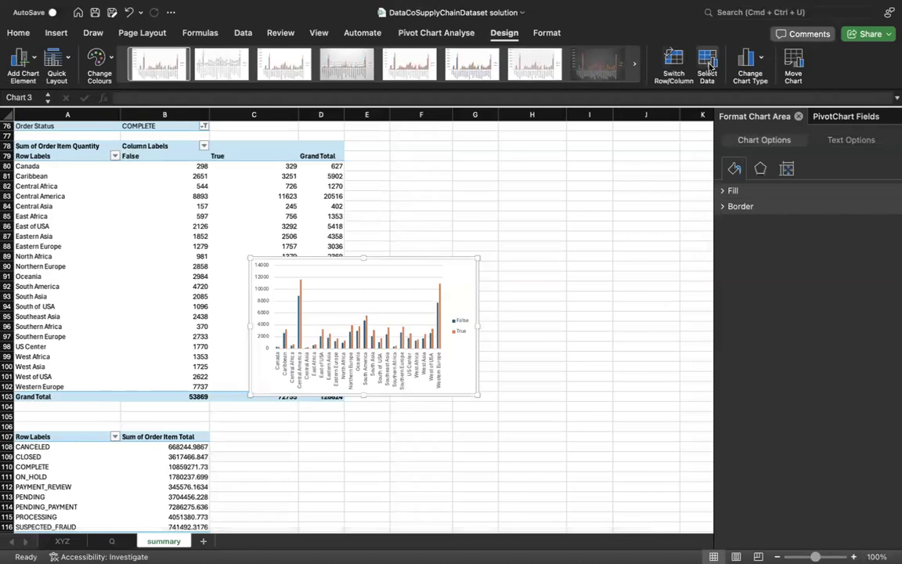
left_click(763, 66)
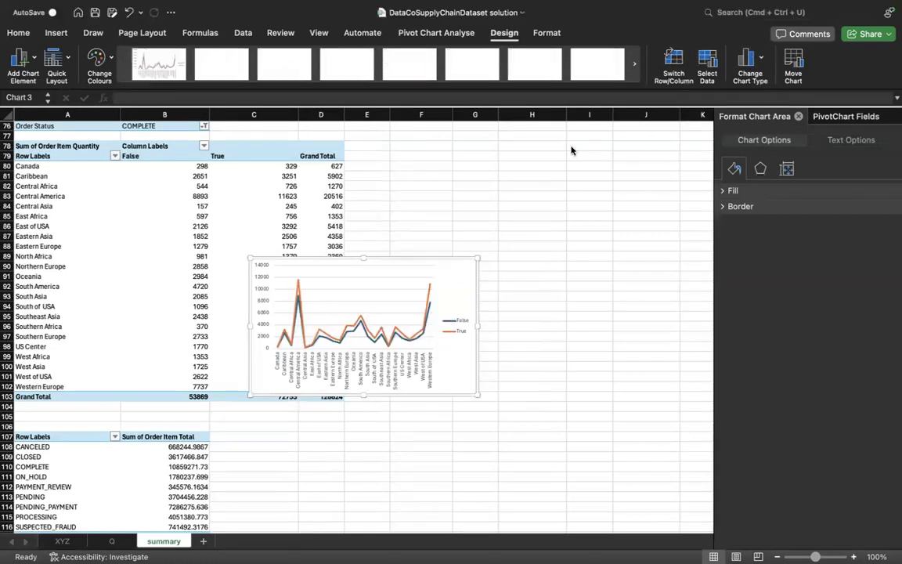
Step: Widen the region chart and move it up and to the left
left_click_drag(477, 329, 665, 321)
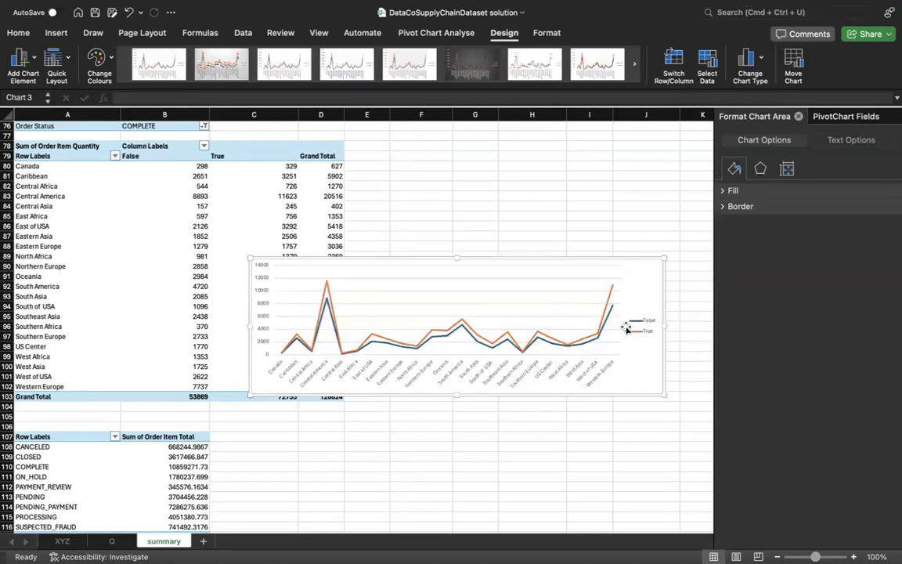
left_click_drag(666, 327, 704, 326)
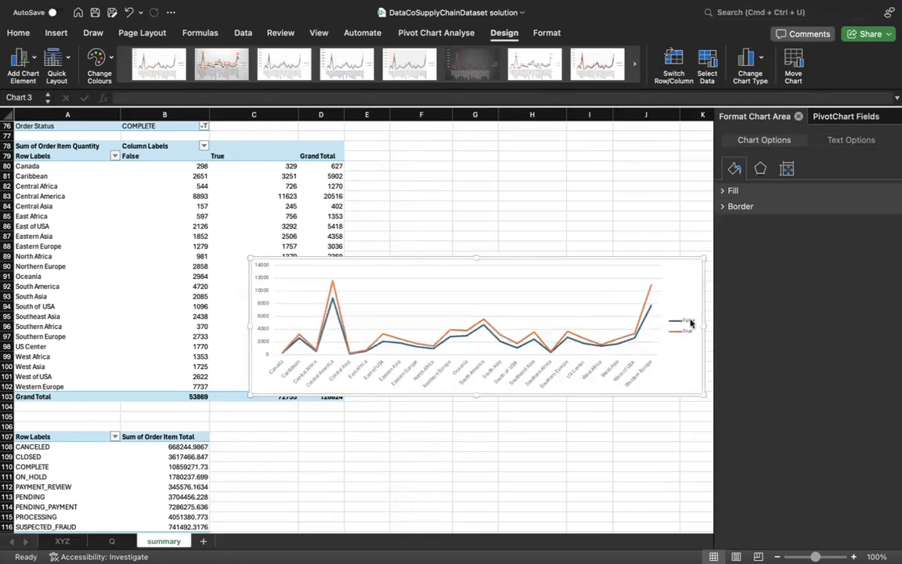
left_click_drag(672, 278, 630, 210)
left_click_drag(657, 263, 710, 256)
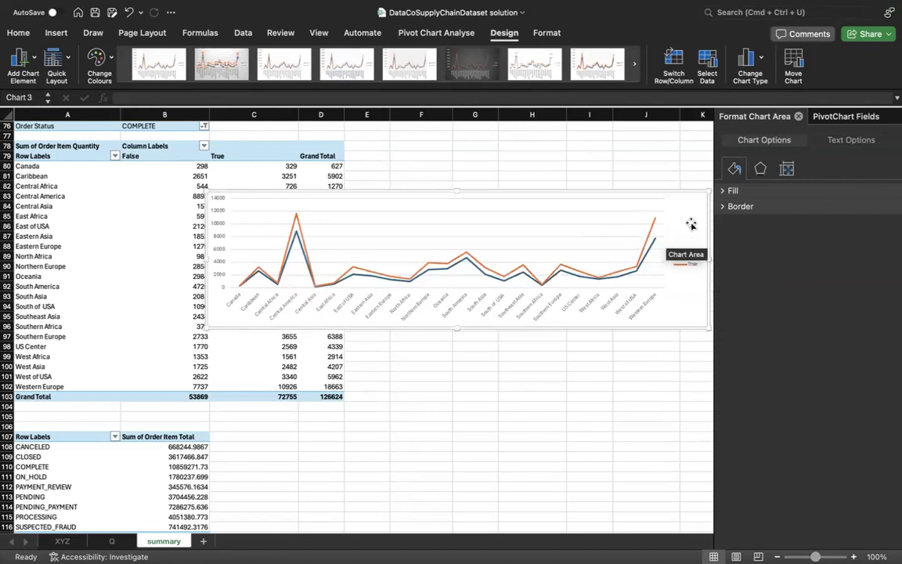
Step: Revert to the clustered column chart, then widen it and shift it left
key("super+z")
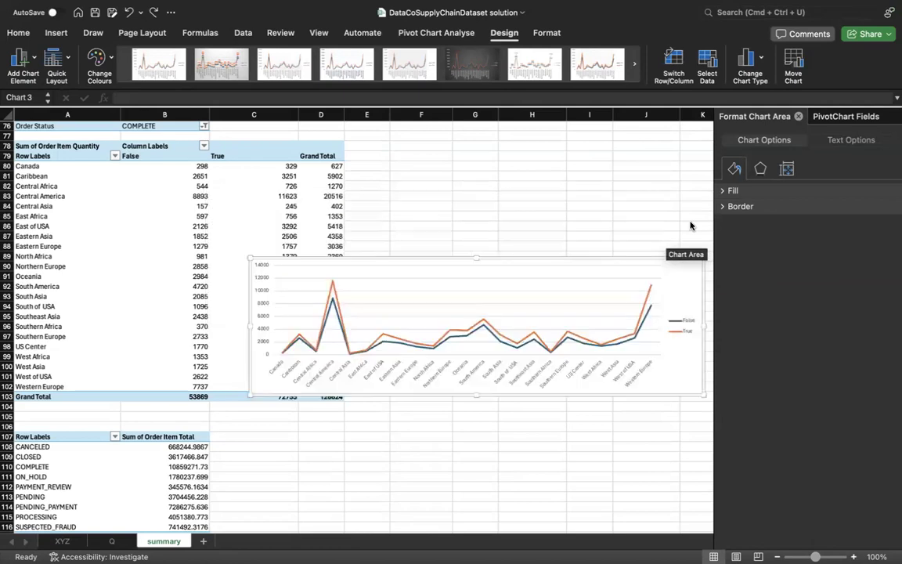
key("super+z")
key("super+z")
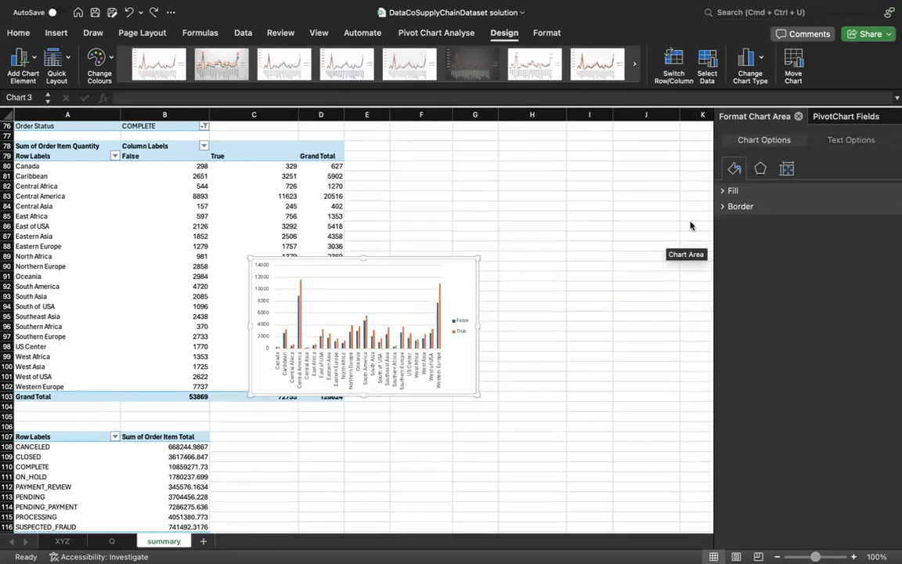
left_click_drag(480, 327, 681, 325)
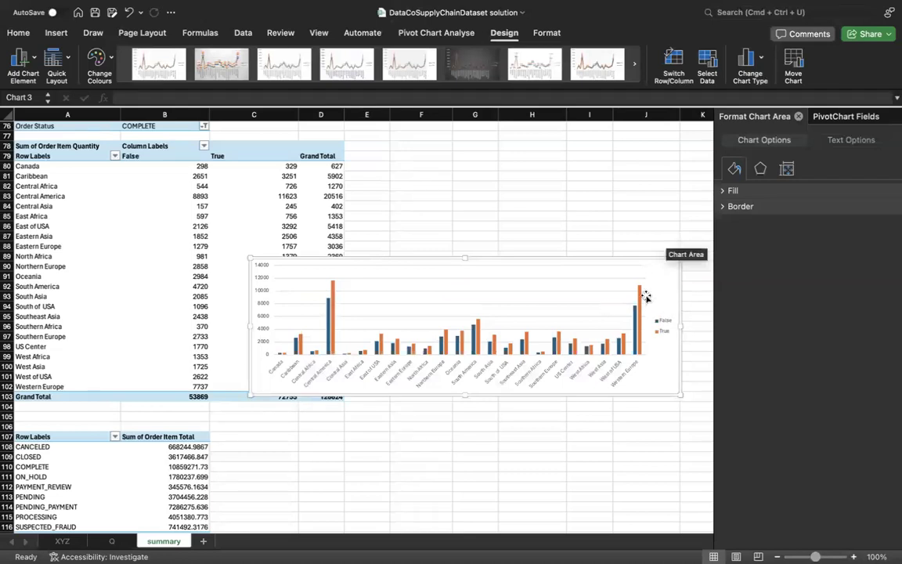
left_click_drag(596, 259, 472, 189)
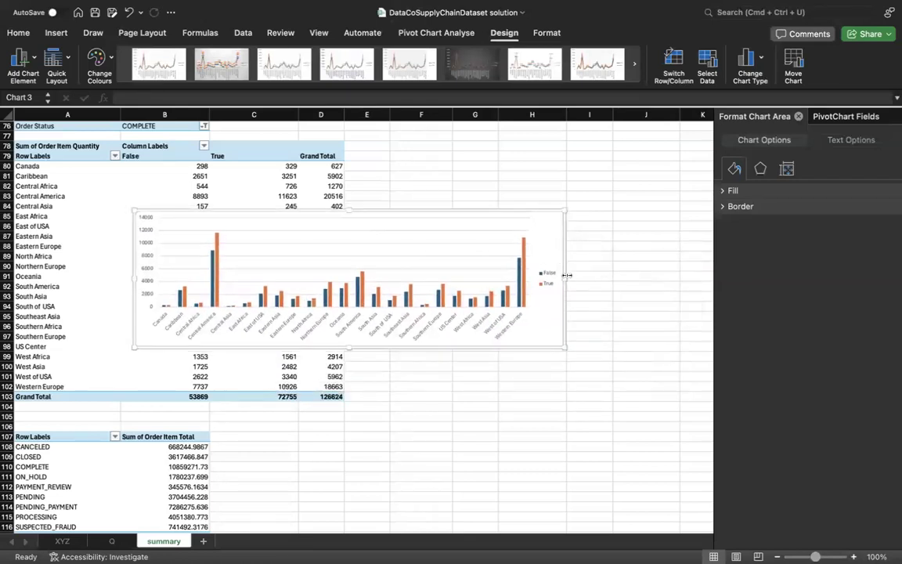
left_click_drag(566, 278, 672, 279)
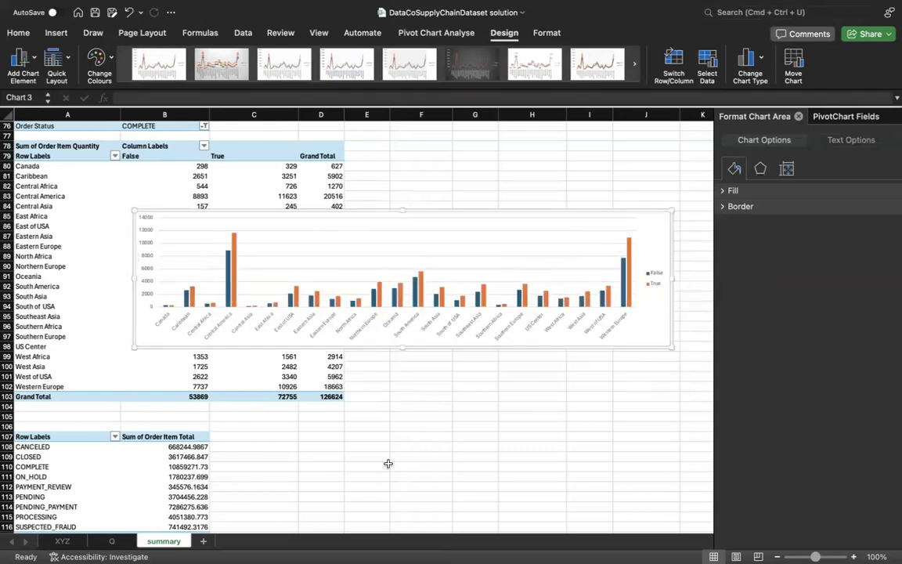
Step: Insert a column PivotChart of Sum of Order Item Total by order status from its pivot table
scroll(364, 433, "down", 10)
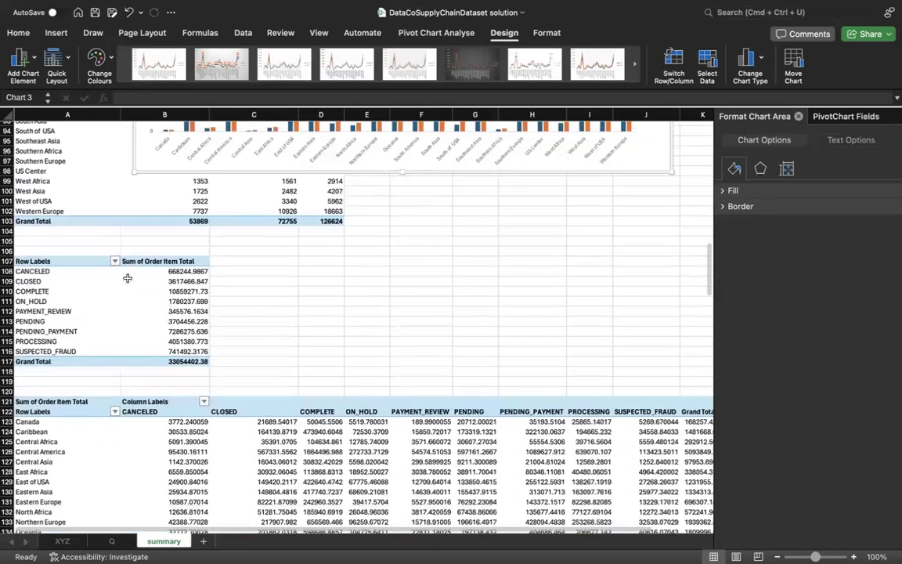
left_click(146, 319)
key("Escape")
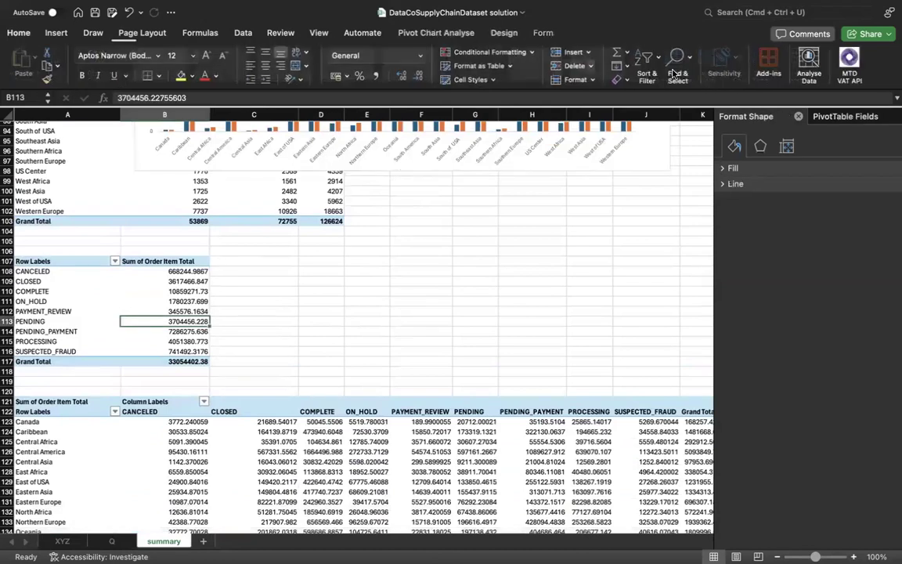
left_click(457, 35)
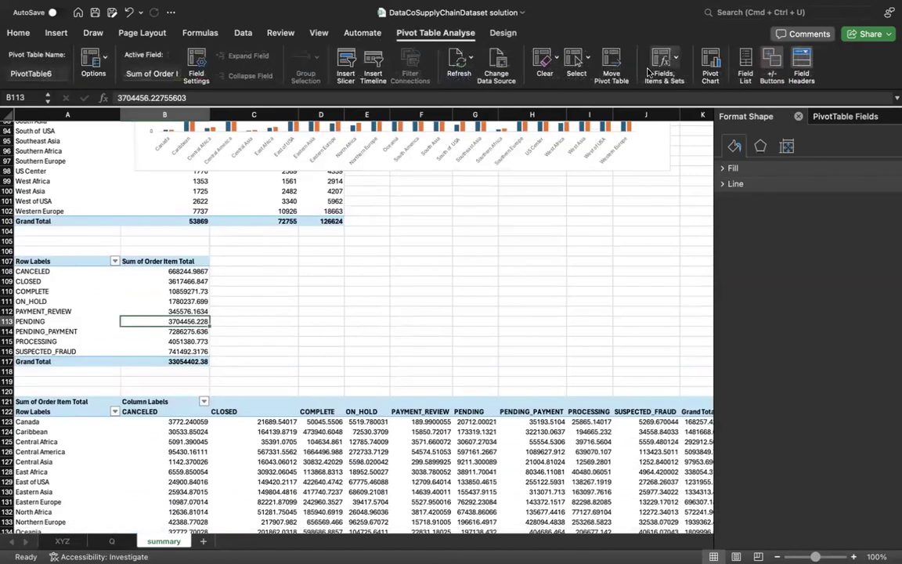
left_click(707, 67)
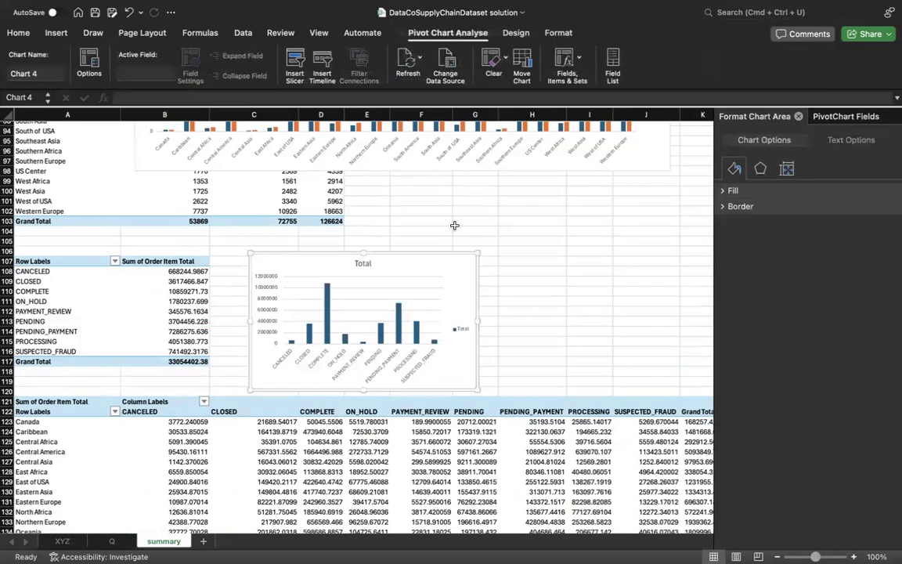
scroll(476, 320, "up", 15)
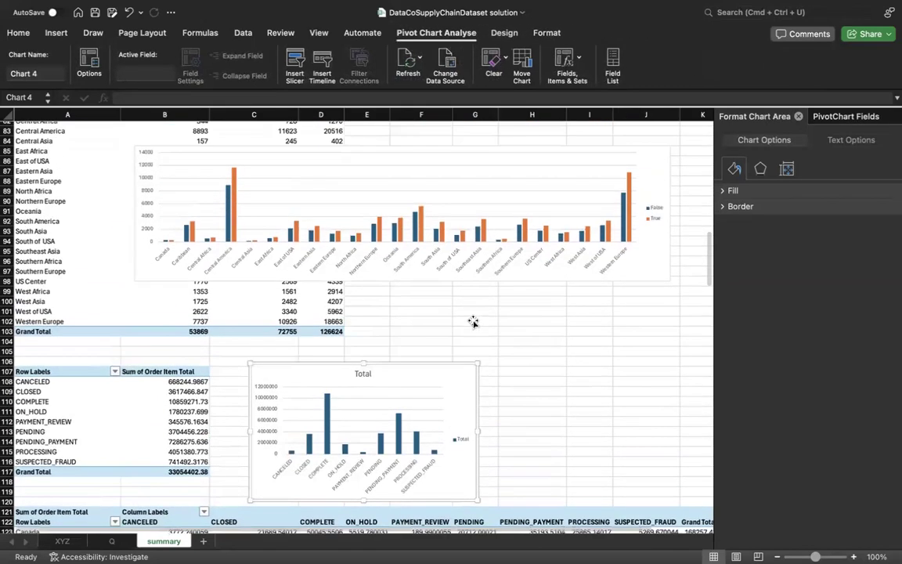
scroll(473, 321, "up", 15)
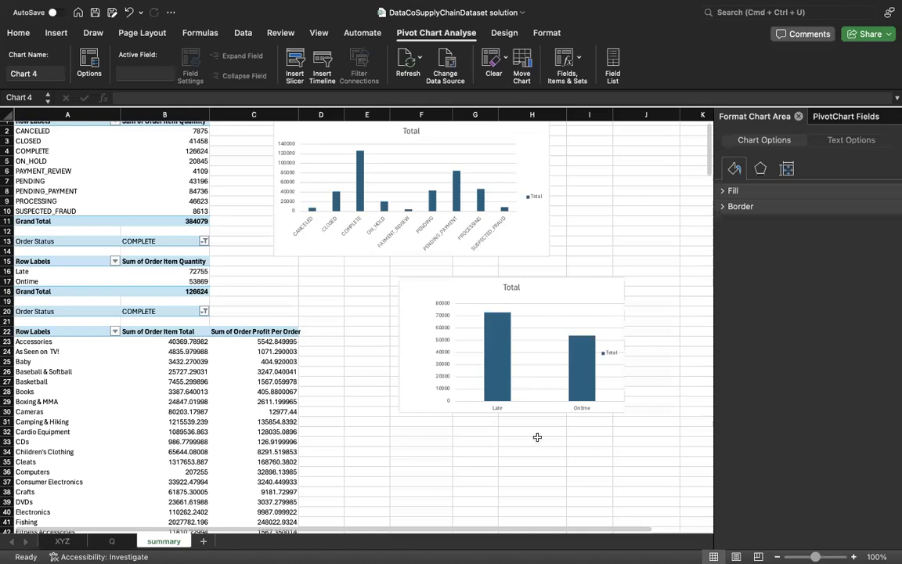
Step: Find the order-status Total chart beside the Order Item Total table and delete it
left_click(535, 482)
scroll(531, 472, "down", 20)
scroll(521, 442, "up", 20)
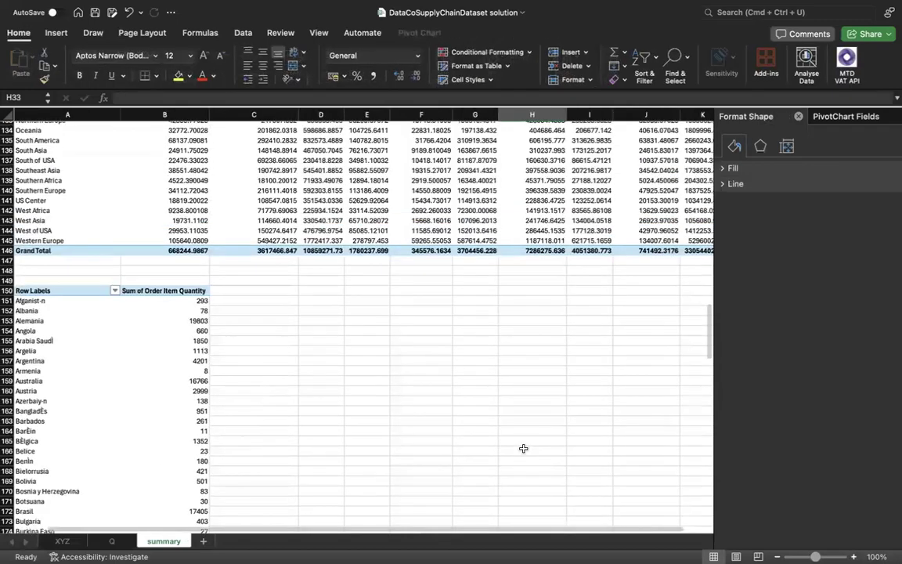
scroll(512, 425, "up", 5)
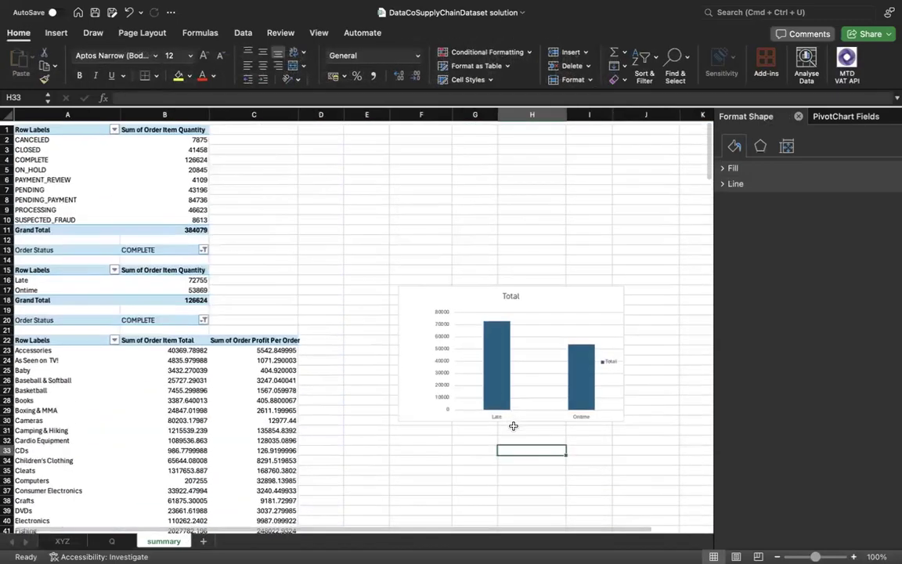
scroll(501, 425, "right", 1)
scroll(504, 443, "down", 7)
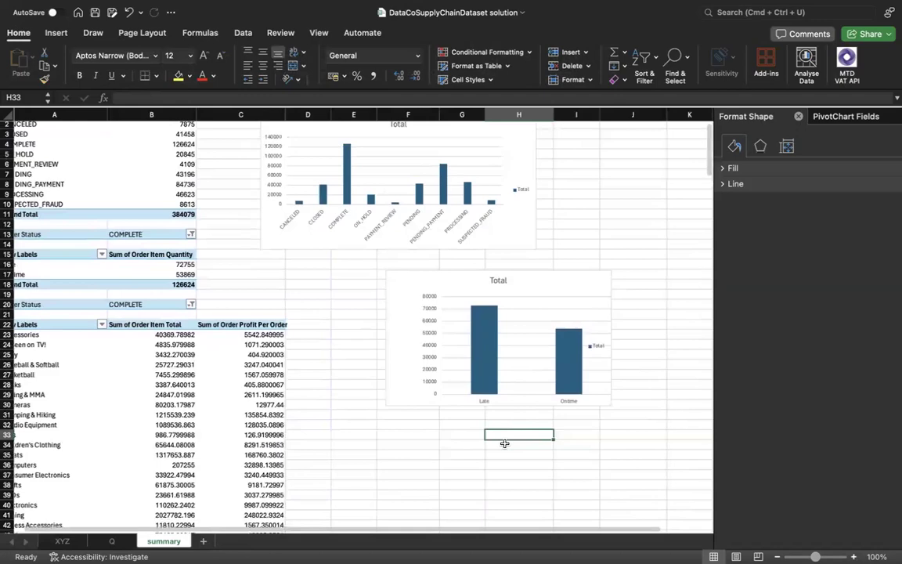
scroll(504, 442, "down", 5)
scroll(504, 442, "left", 1)
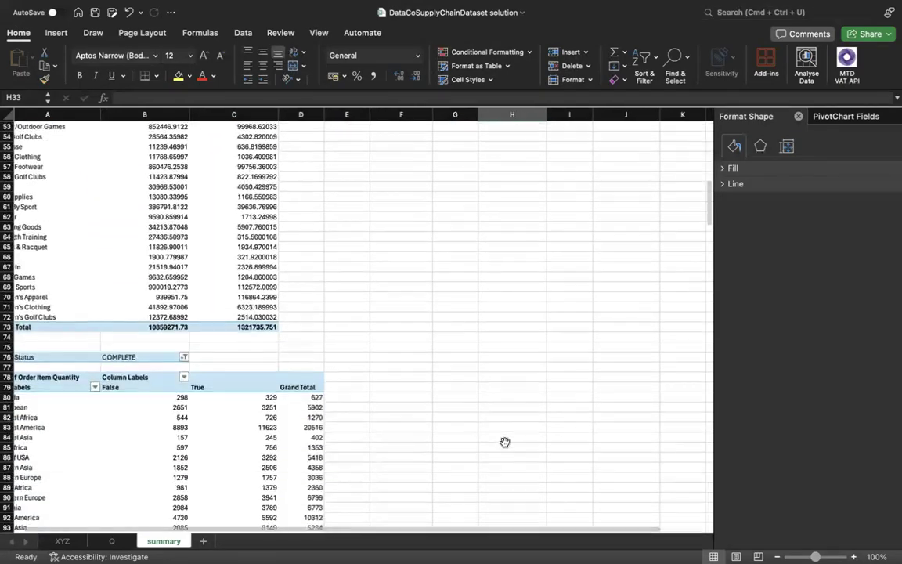
scroll(505, 443, "down", 7)
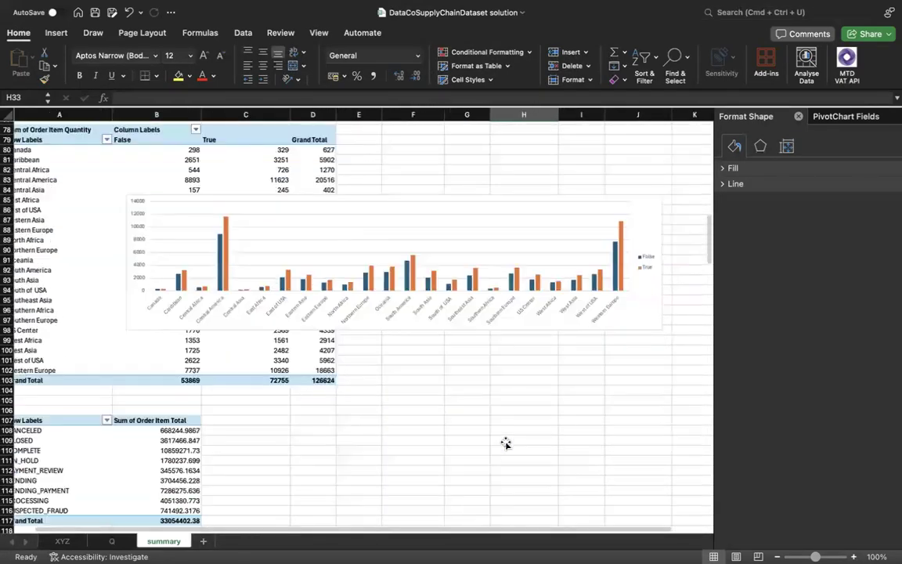
scroll(503, 379, "right", 1)
left_click(457, 242)
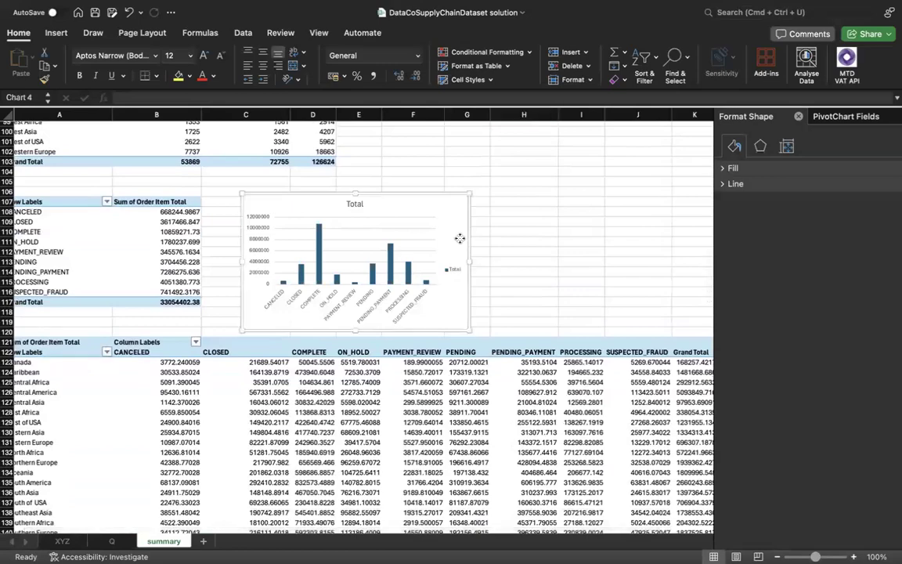
key("Delete")
Step: Scroll back to the Order Item Total by region pivot table
scroll(435, 354, "down", 5)
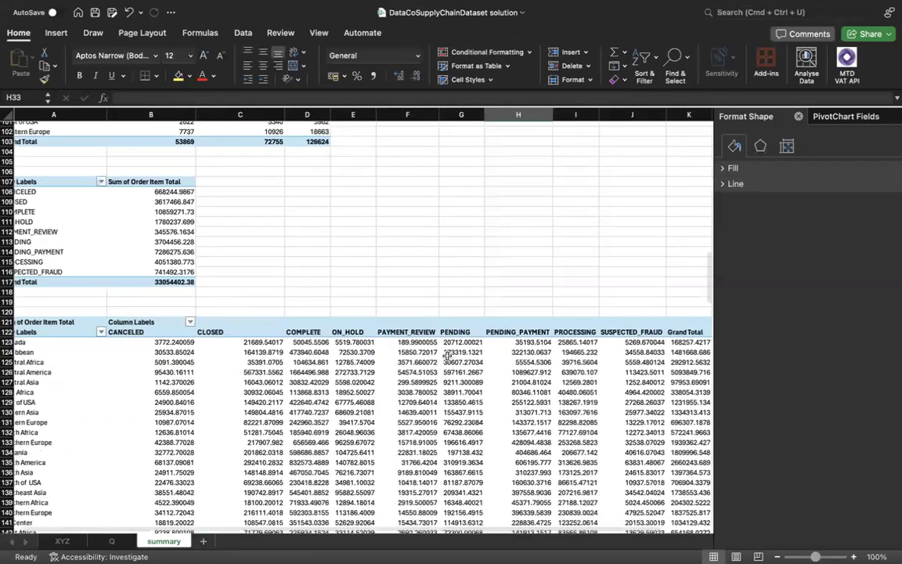
scroll(284, 359, "down", 5)
scroll(284, 359, "left", 1)
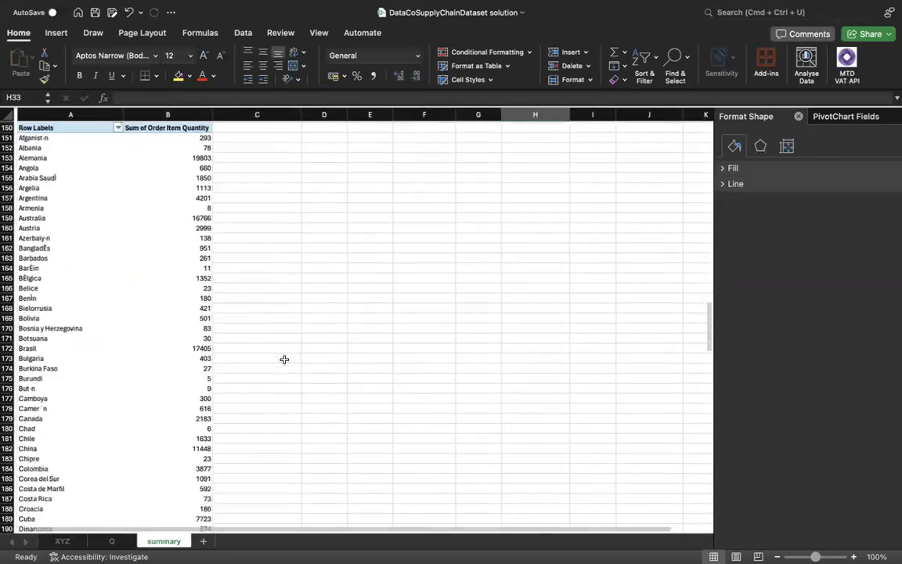
scroll(284, 359, "down", 15)
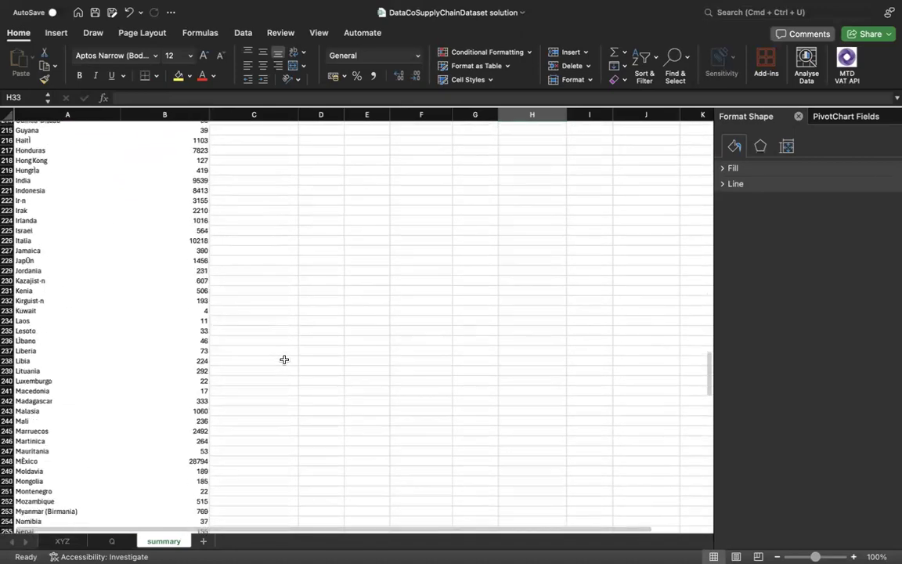
scroll(284, 360, "down", 10)
scroll(284, 360, "up", 3)
scroll(284, 359, "up", 20)
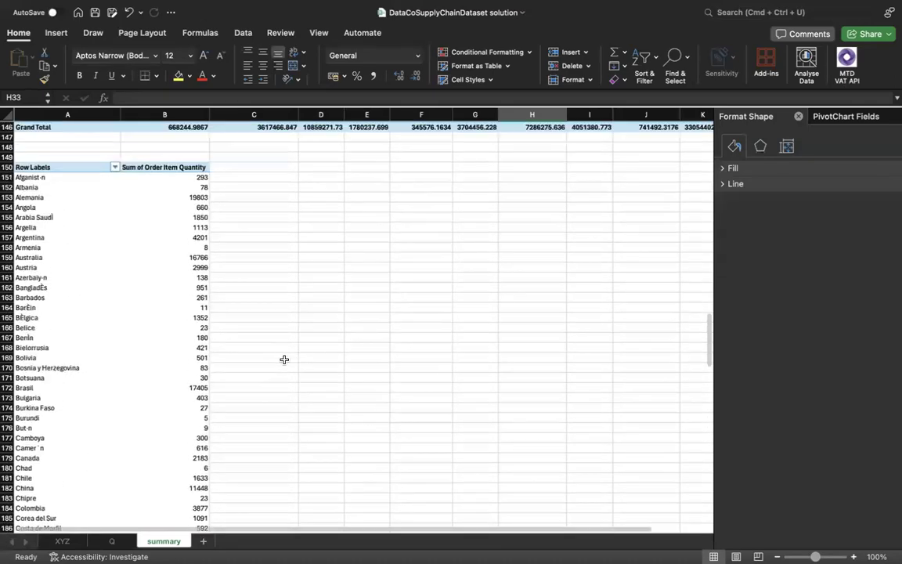
scroll(284, 360, "up", 7)
scroll(284, 359, "down", 4)
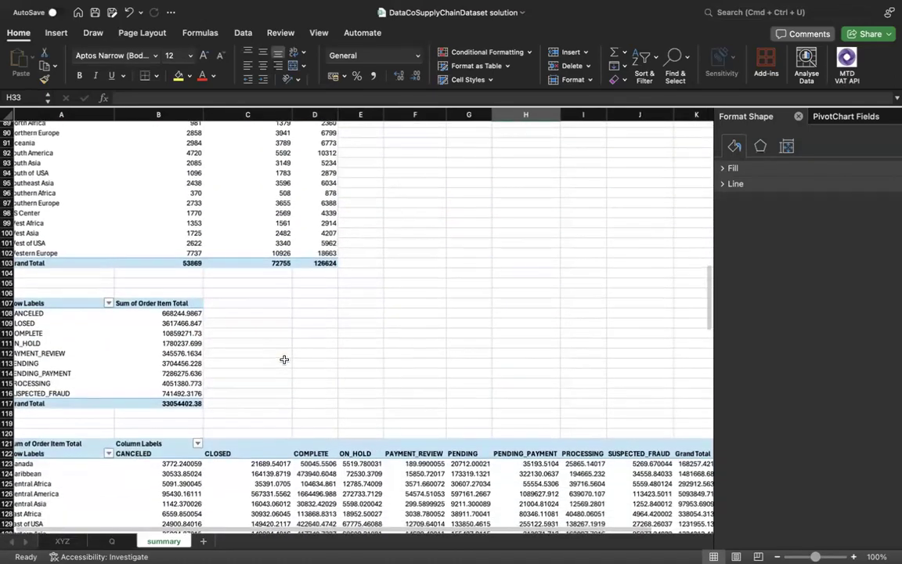
scroll(285, 359, "up", 3)
scroll(284, 359, "up", 3)
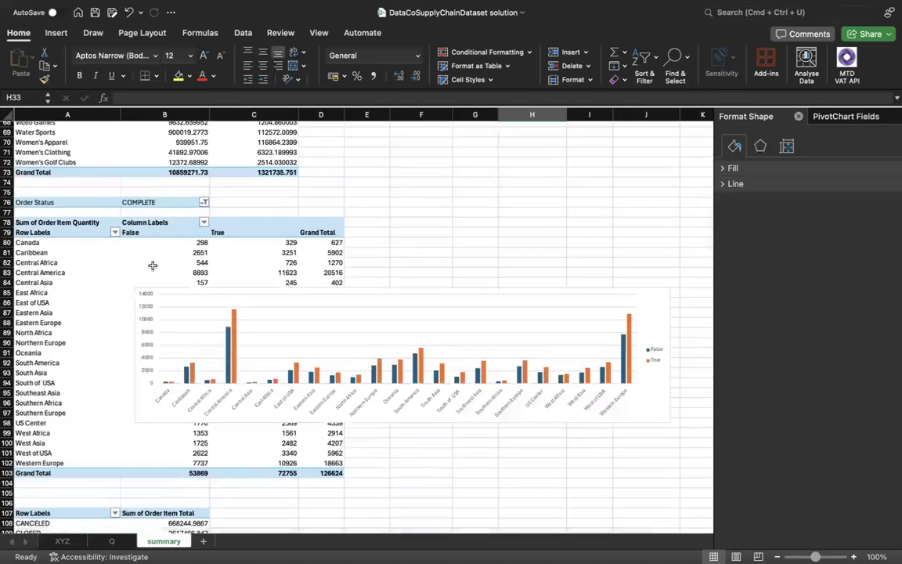
scroll(194, 327, "down", 12)
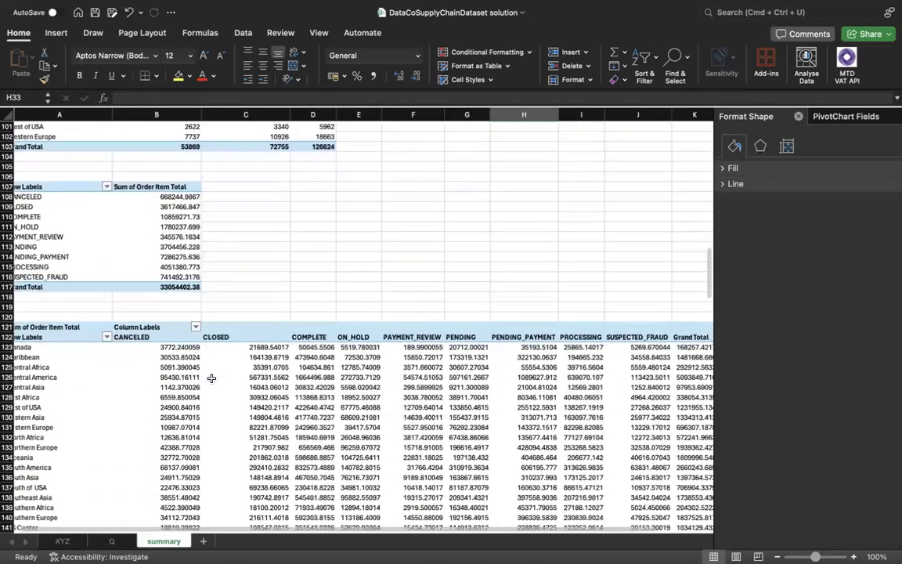
scroll(216, 389, "left", 2)
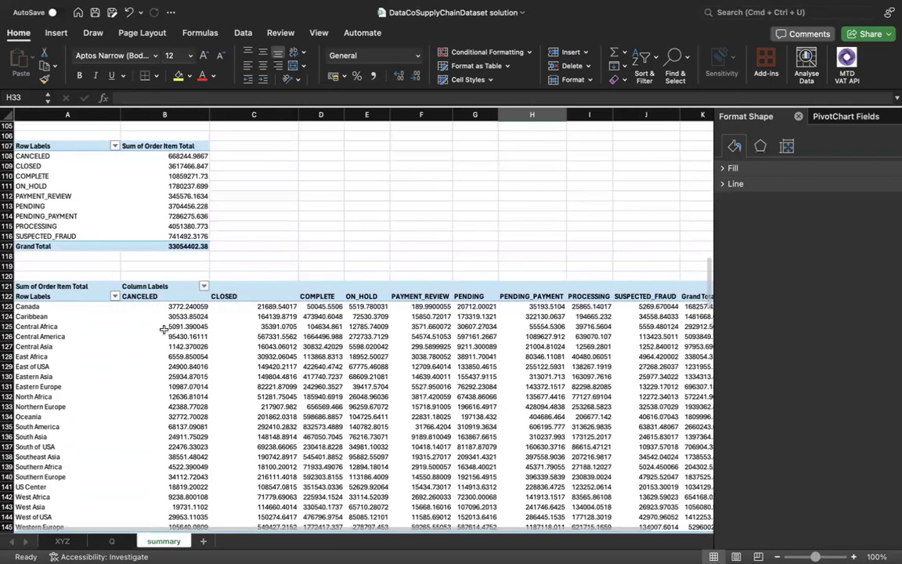
Step: Open the Order Region filter and clear all region checkboxes
left_click(115, 297)
scroll(178, 509, "down", 2)
scroll(169, 477, "up", 2)
left_click(155, 450)
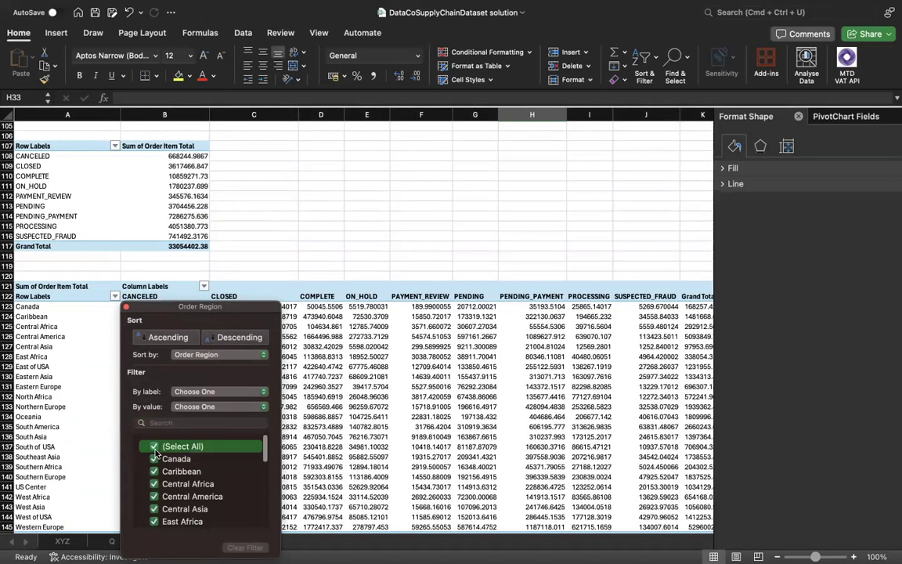
left_click(155, 451)
left_click(155, 451)
left_click(155, 451)
left_click(155, 451)
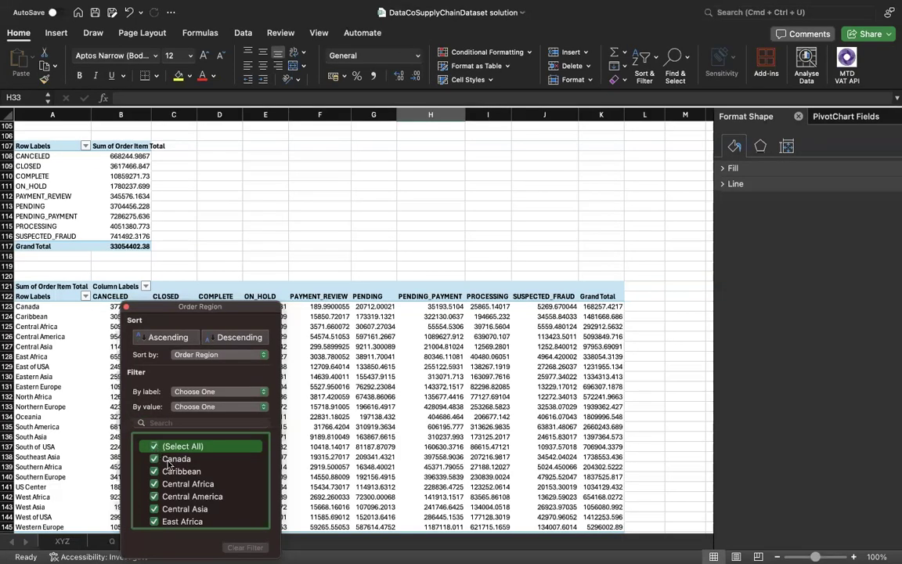
scroll(169, 467, "down", 1)
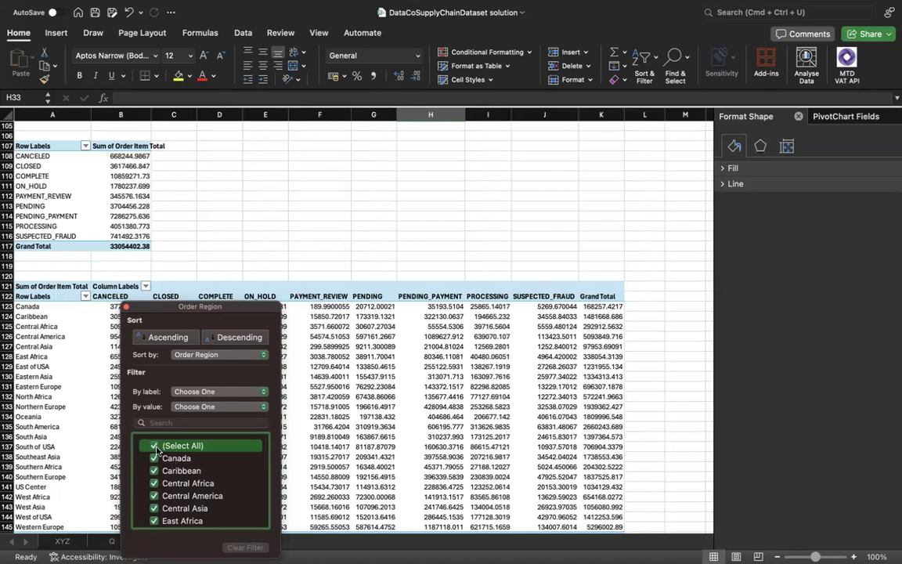
left_click(154, 446)
Step: Tick Canada, Central Africa and US Center and apply the filter
scroll(165, 497, "up", 1)
left_click(154, 459)
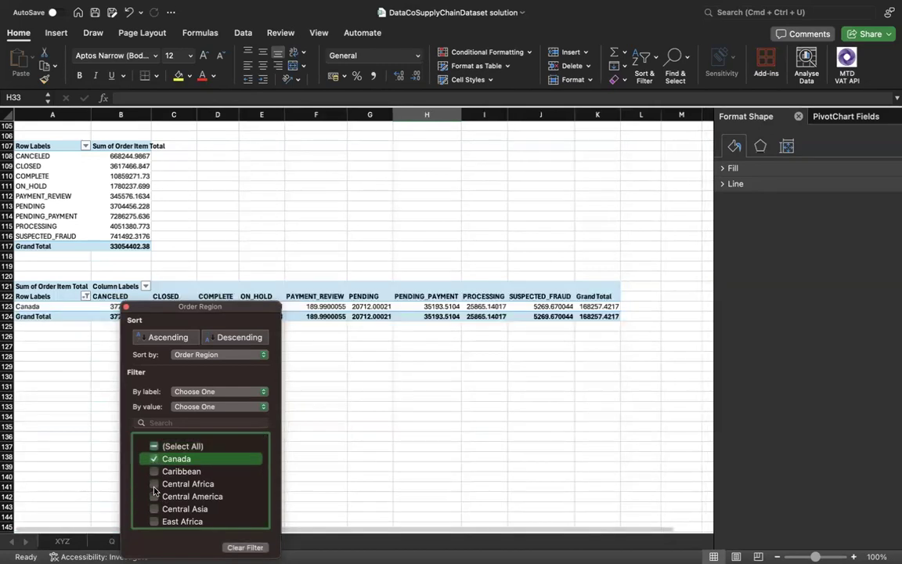
left_click(152, 484)
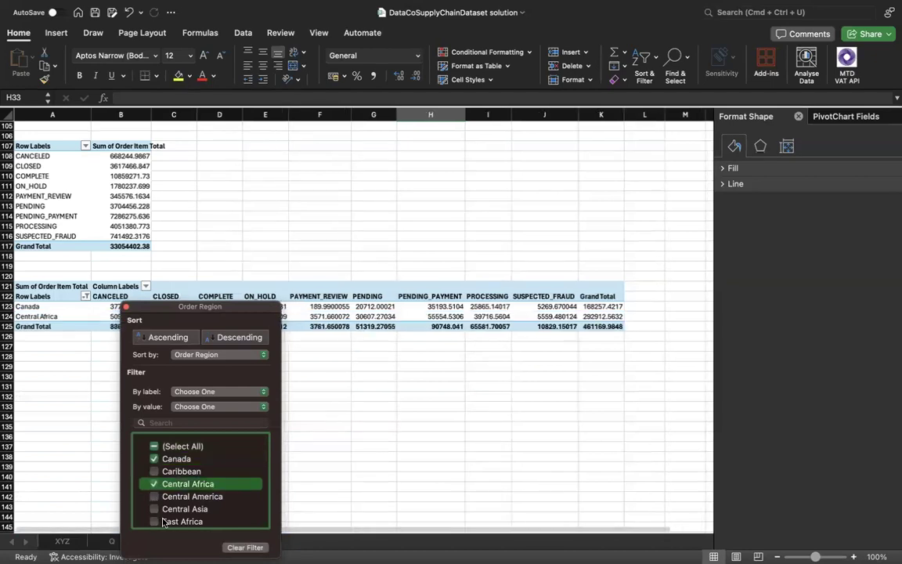
scroll(164, 517, "down", 3)
scroll(164, 517, "down", 2)
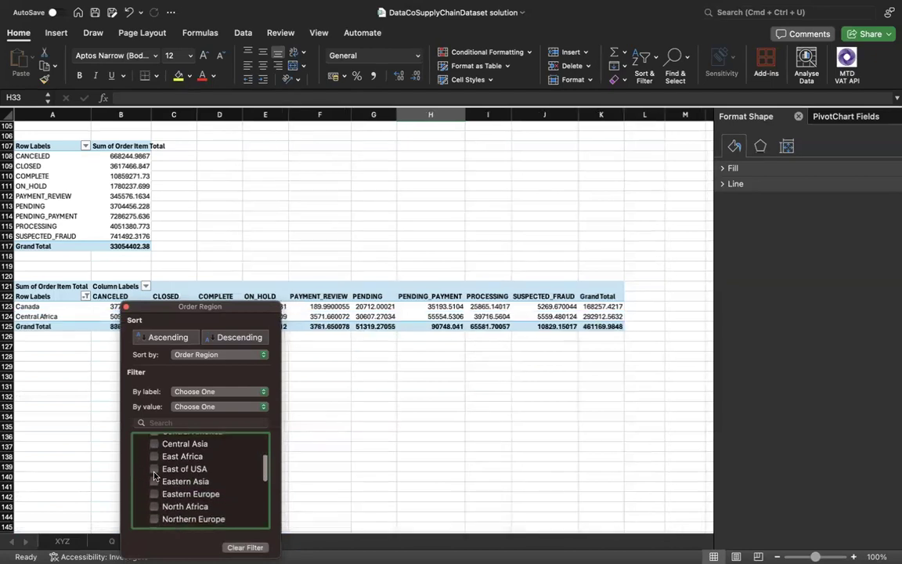
scroll(162, 506, "down", 2)
scroll(157, 491, "down", 10)
scroll(155, 489, "down", 1)
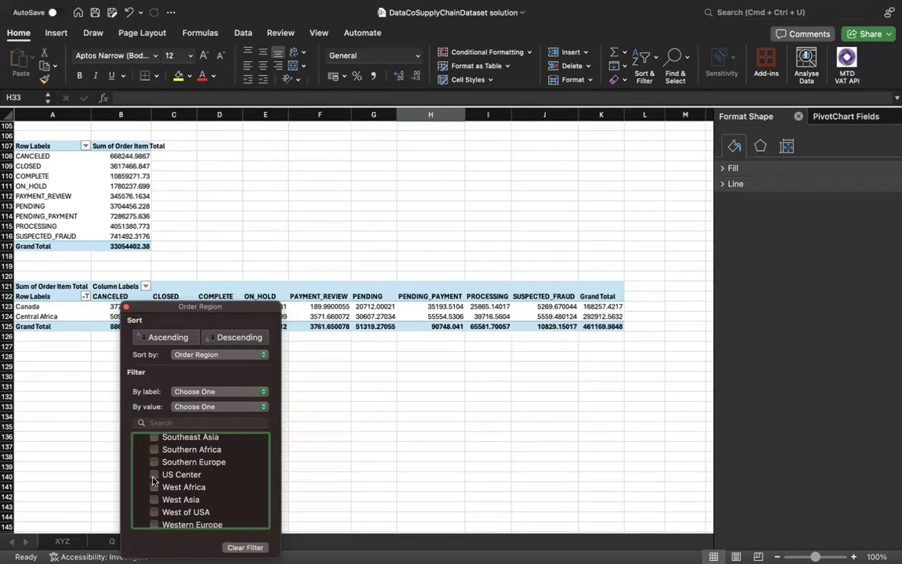
left_click(155, 474)
scroll(156, 517, "down", 1)
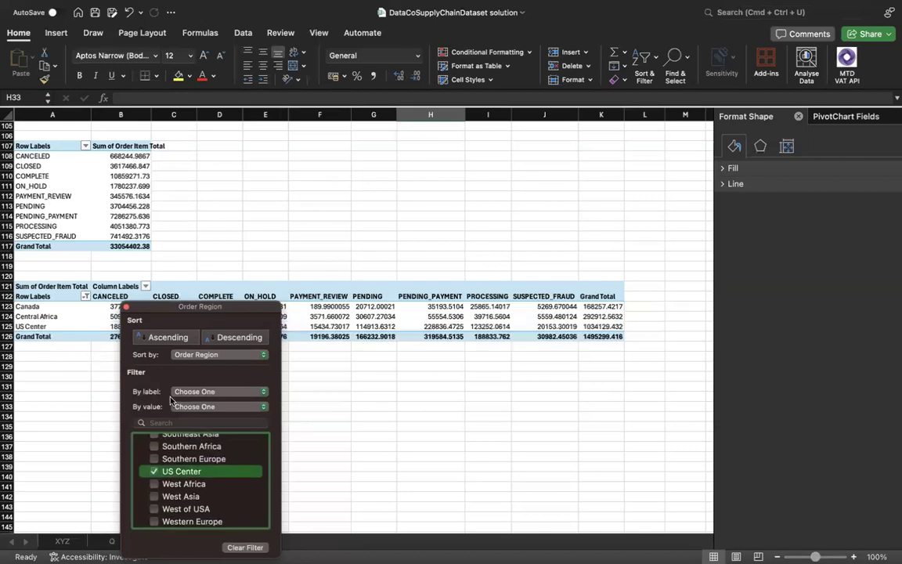
left_click(322, 420)
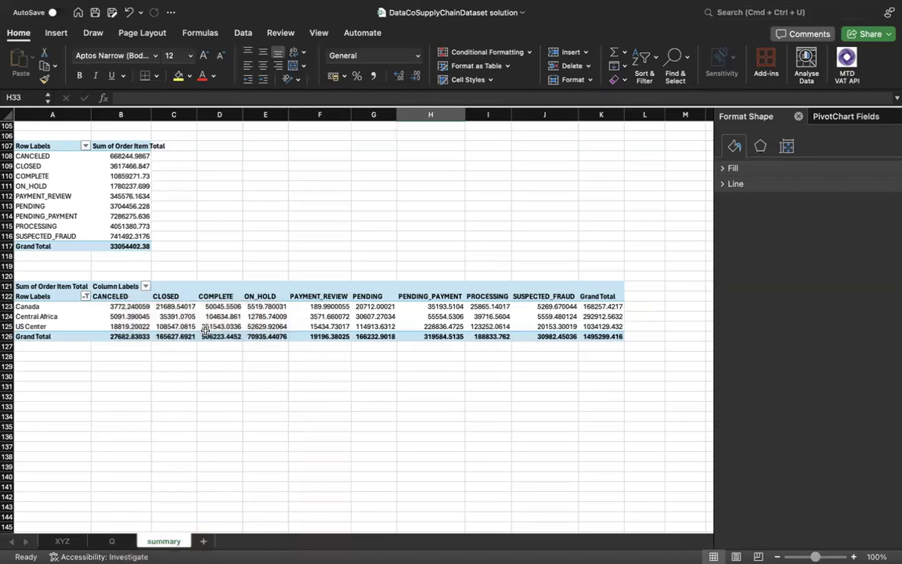
Step: Insert a clustered column PivotChart from the filtered table and widen it to span more columns
left_click(104, 326)
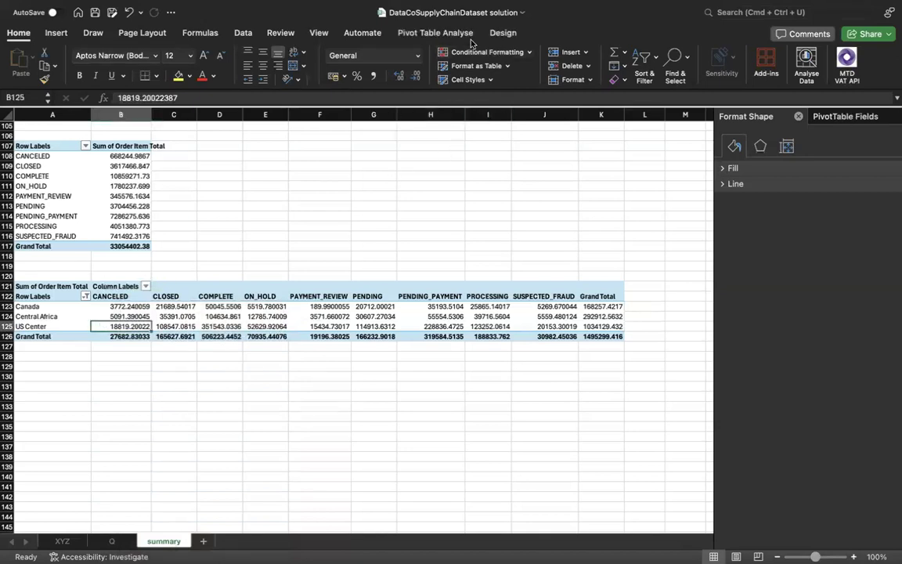
left_click(423, 36)
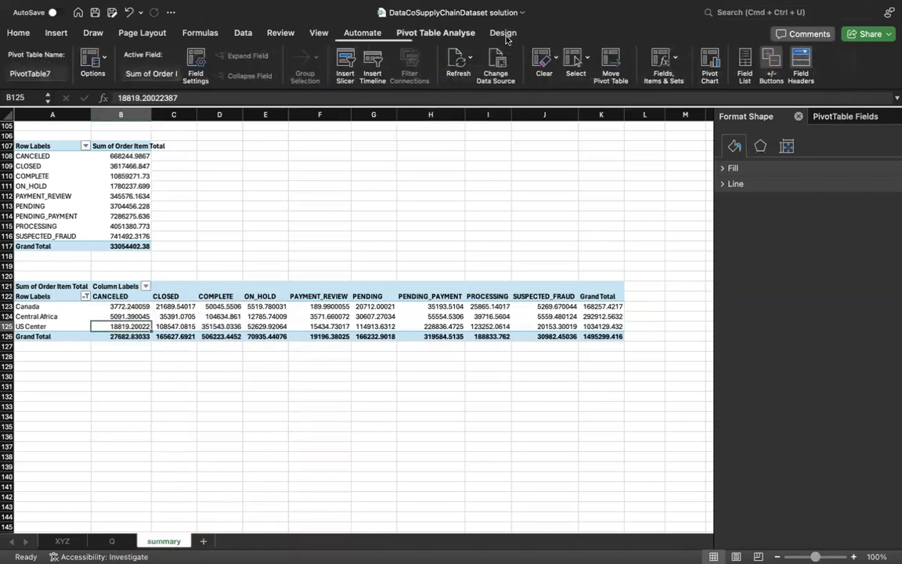
left_click(710, 63)
left_click_drag(479, 327, 616, 435)
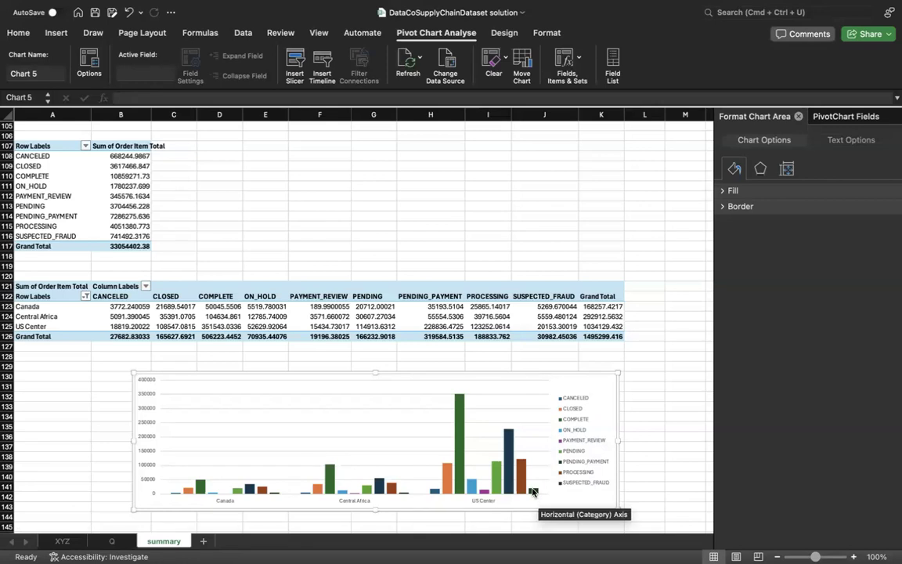
mouse_move(533, 491)
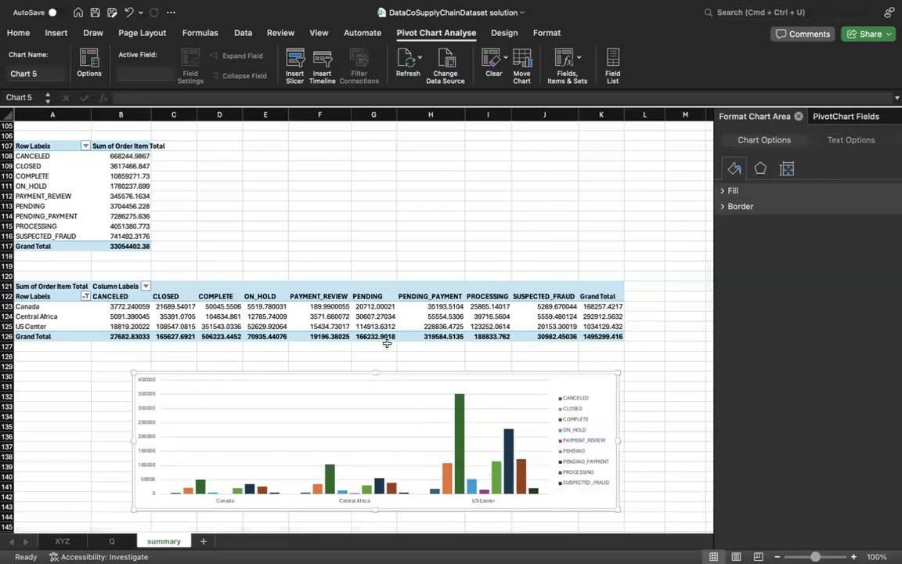
scroll(386, 343, "up", 20)
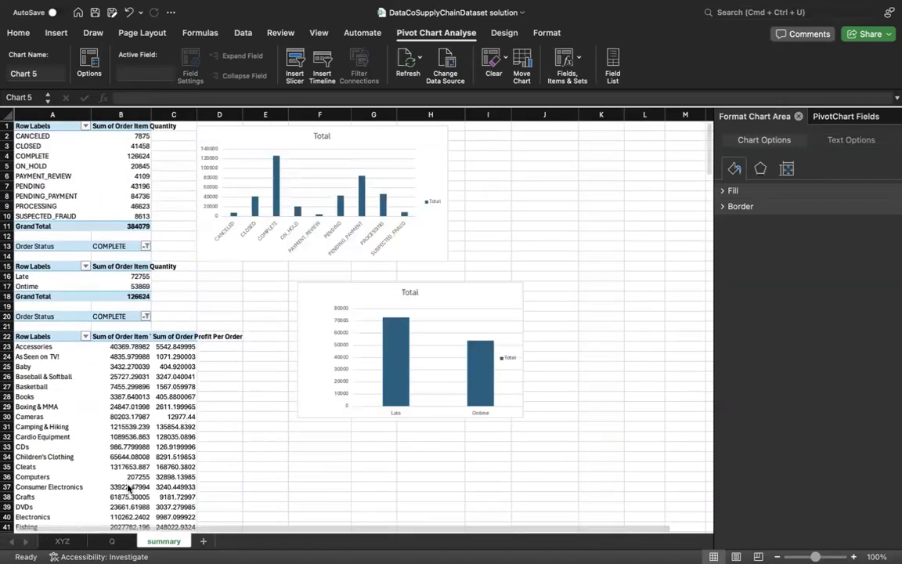
left_click(65, 540)
scroll(285, 393, "right", 15)
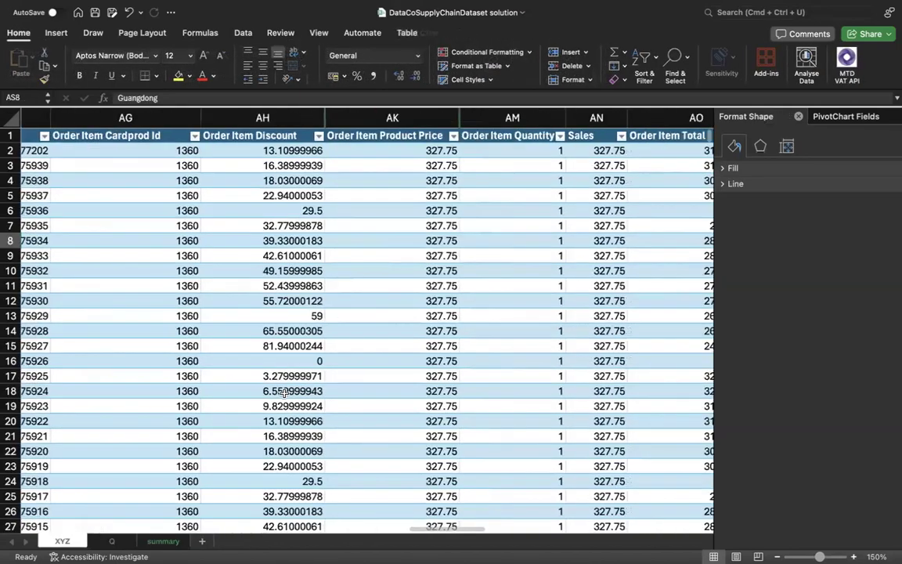
scroll(285, 394, "right", 15)
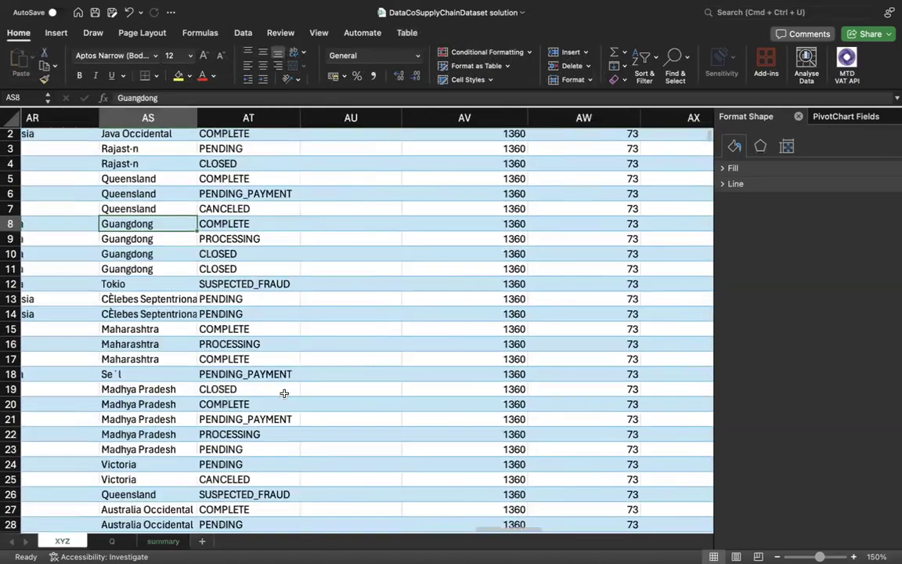
scroll(284, 394, "up", 1)
scroll(284, 393, "left", 1)
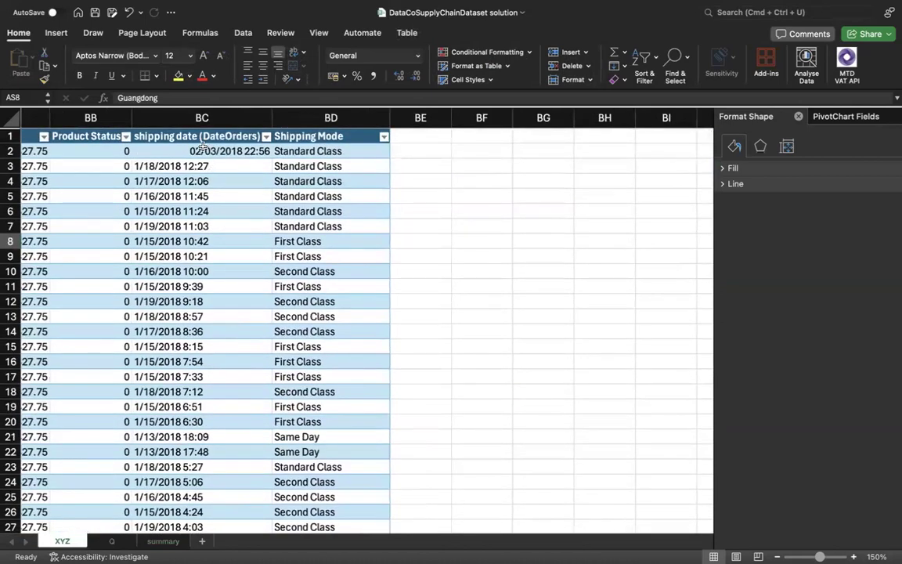
scroll(175, 180, "left", 2)
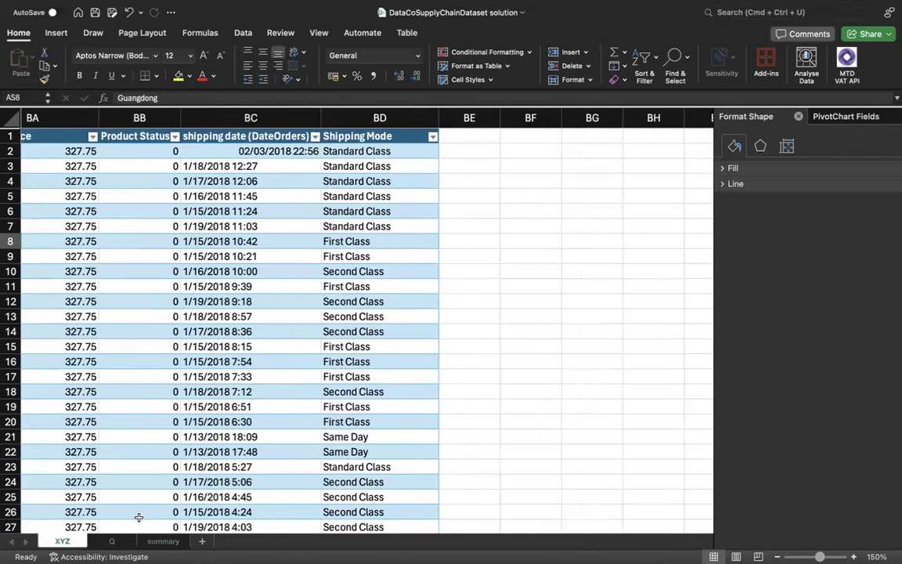
left_click(111, 540)
left_click(163, 541)
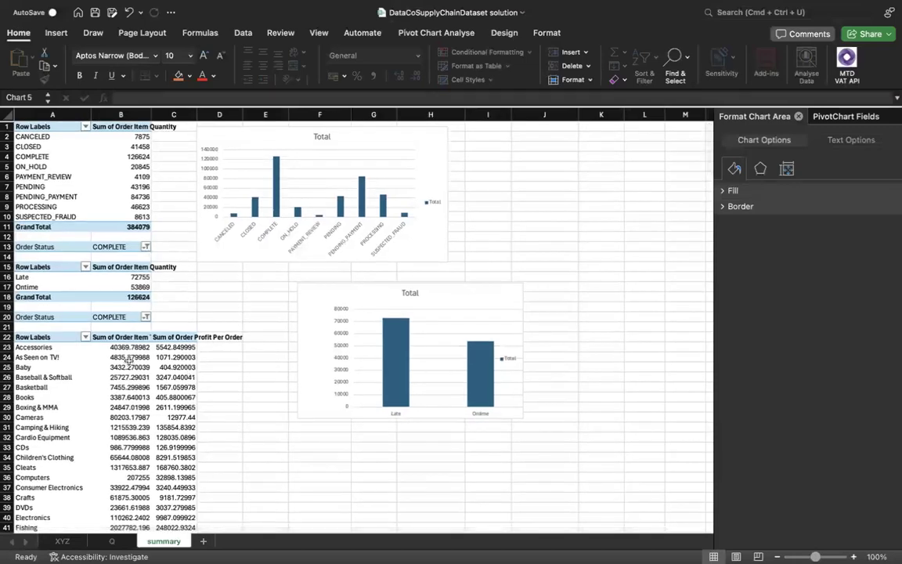
scroll(130, 365, "down", 20)
scroll(130, 364, "up", 2)
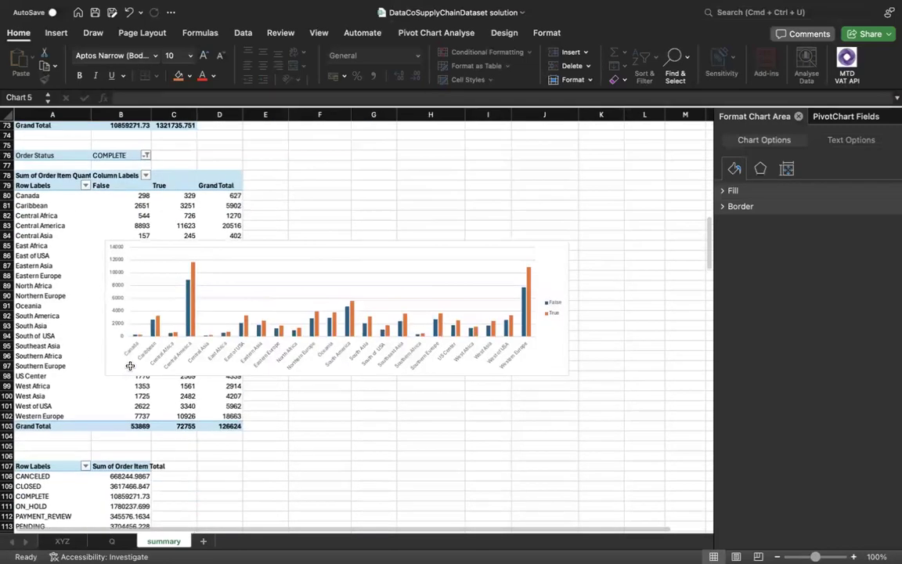
scroll(130, 365, "down", 11)
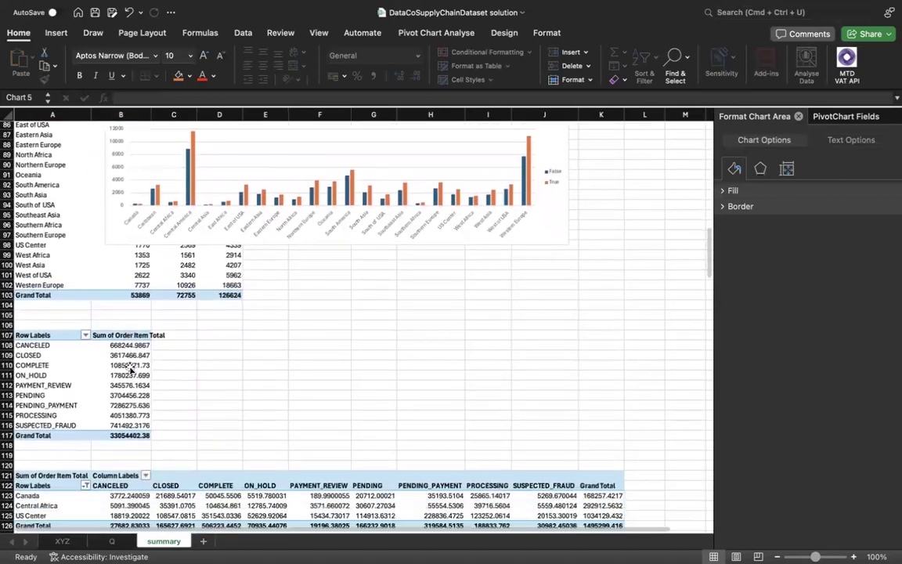
scroll(130, 368, "down", 20)
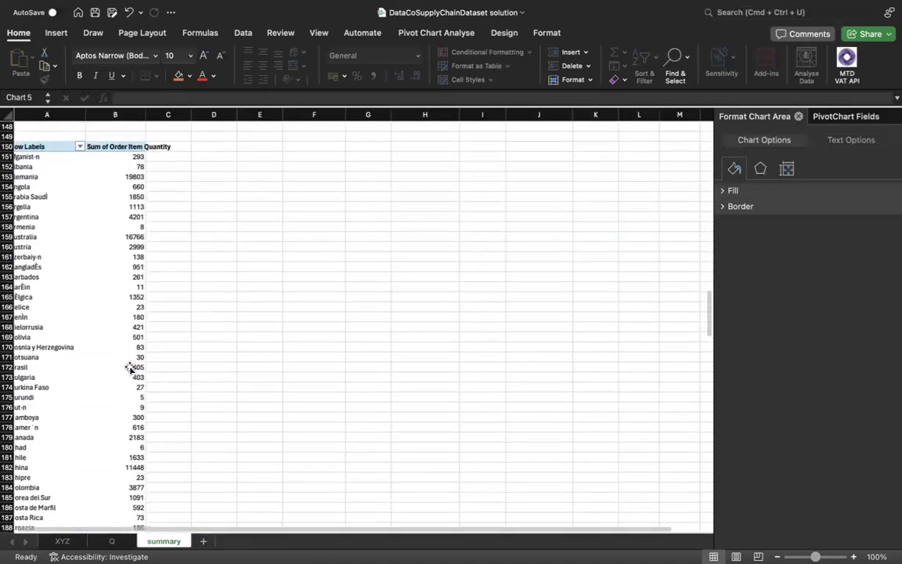
scroll(130, 368, "down", 20)
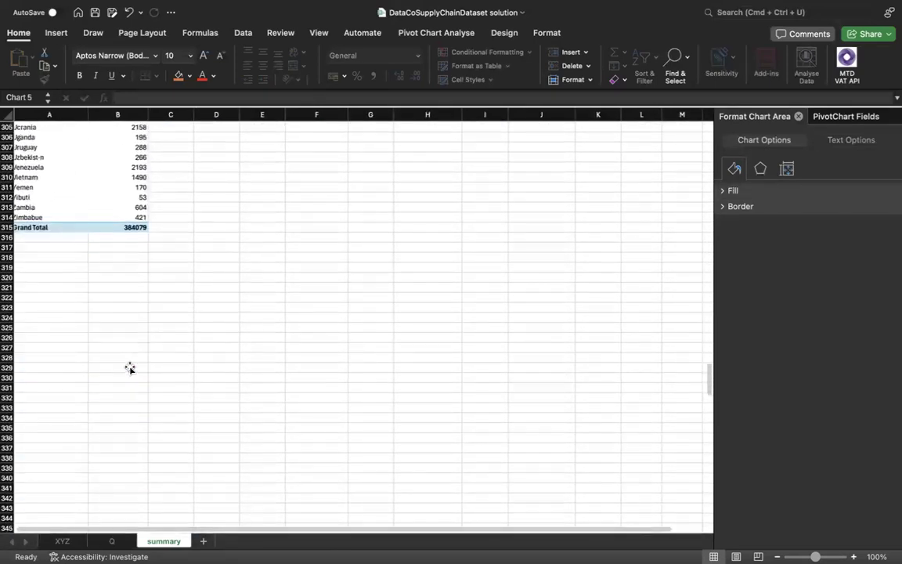
scroll(130, 368, "up", 10)
scroll(130, 367, "up", 20)
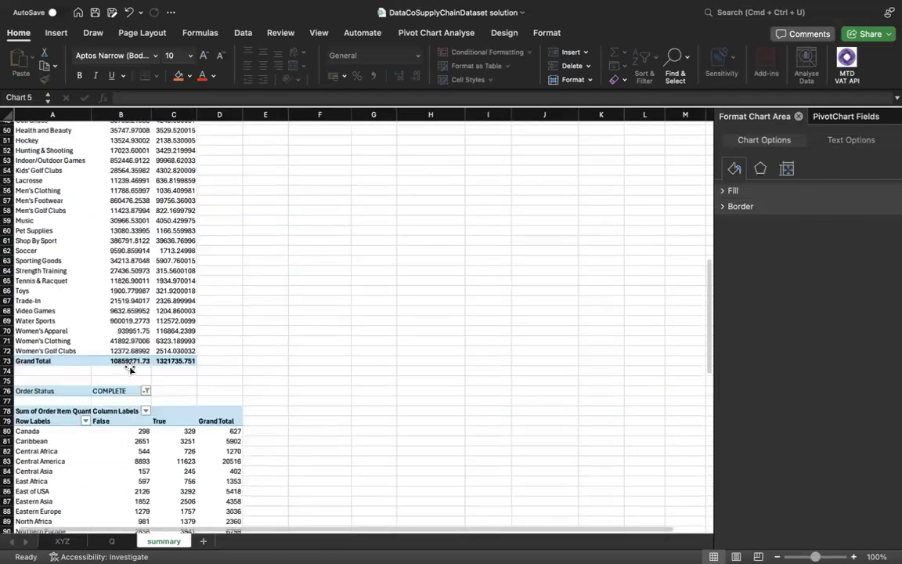
scroll(129, 367, "down", 1)
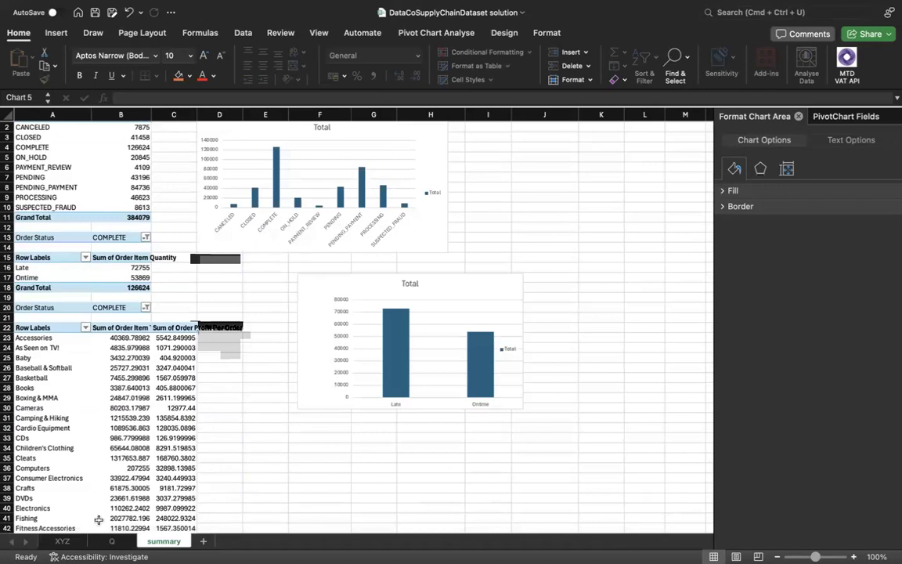
left_click(63, 541)
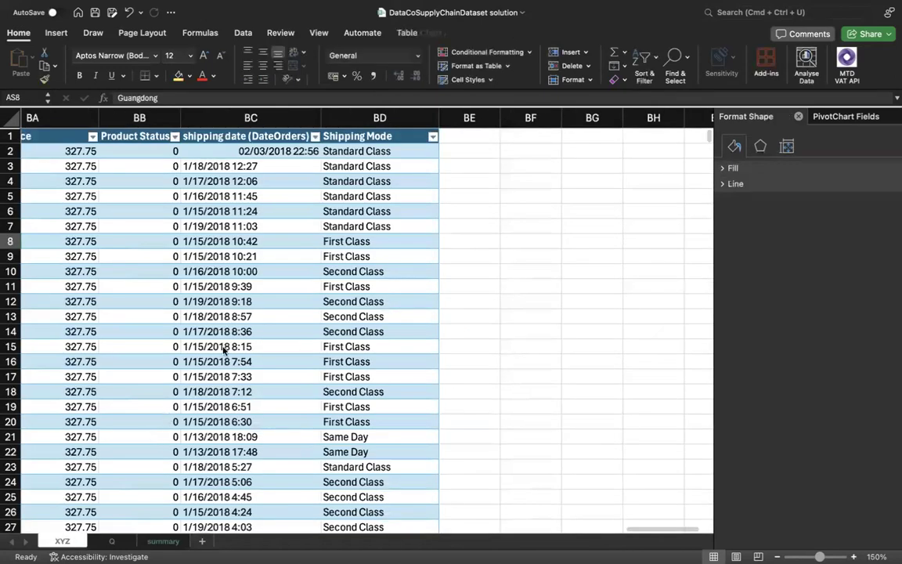
left_click(112, 541)
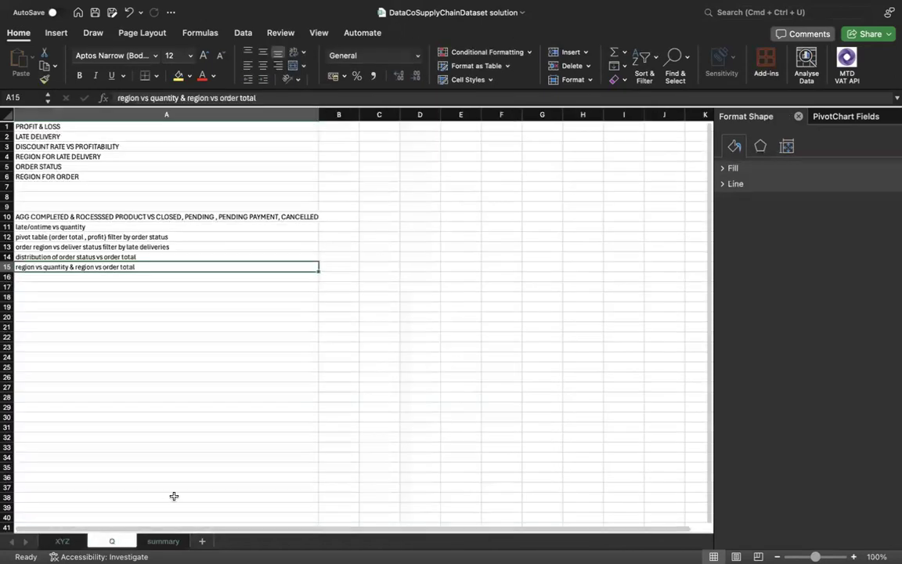
Step: Copy the Late/Ontime pivot table cells, paste them at K3, then undo the incomplete paste
left_click(162, 541)
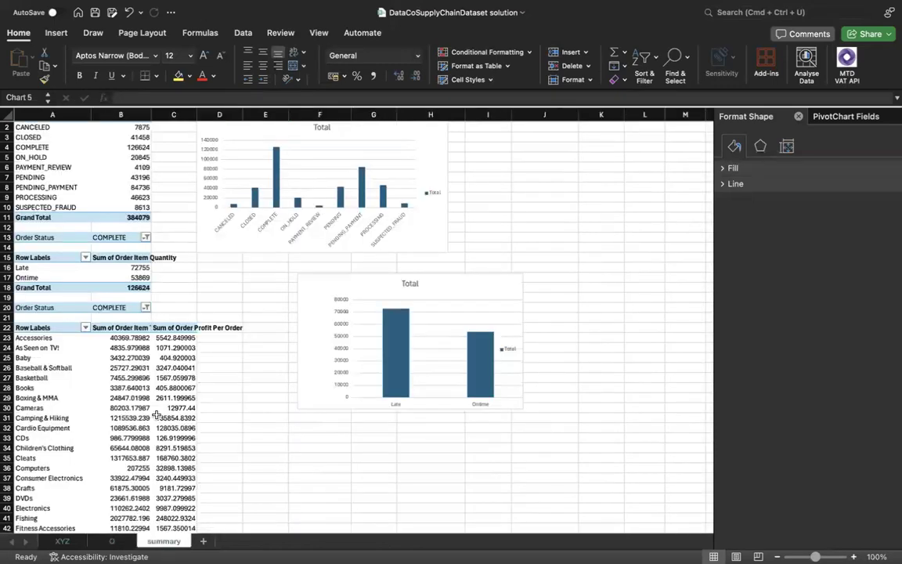
left_click_drag(55, 267, 130, 296)
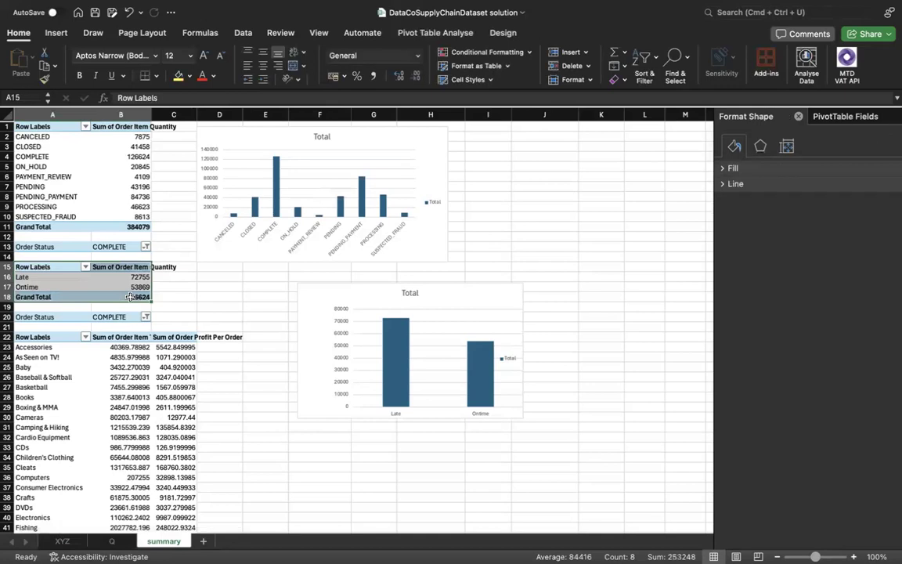
key("super+c")
scroll(286, 387, "down", 3)
scroll(286, 387, "right", 1)
scroll(326, 372, "up", 2)
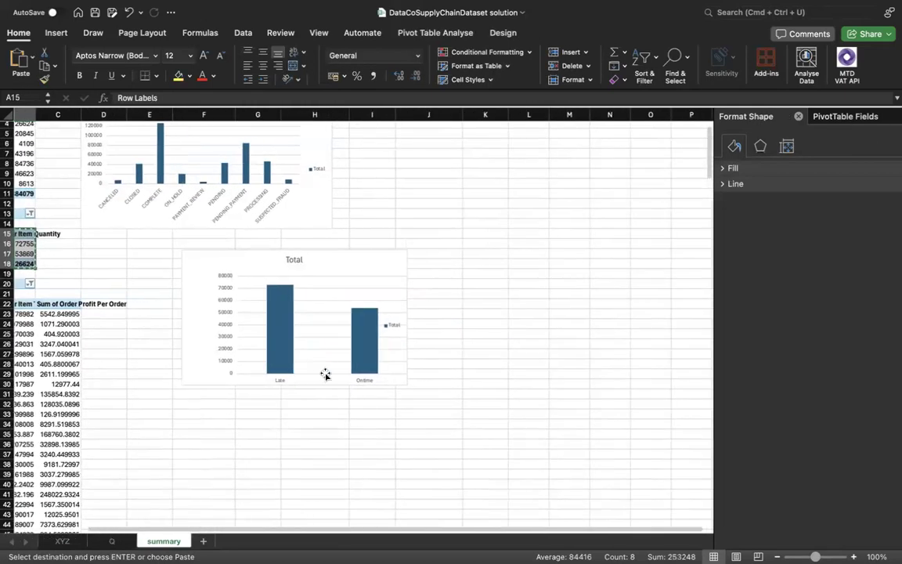
scroll(463, 143, "right", 3)
left_click(445, 153)
left_click_drag(446, 153, 462, 158)
key("super+v")
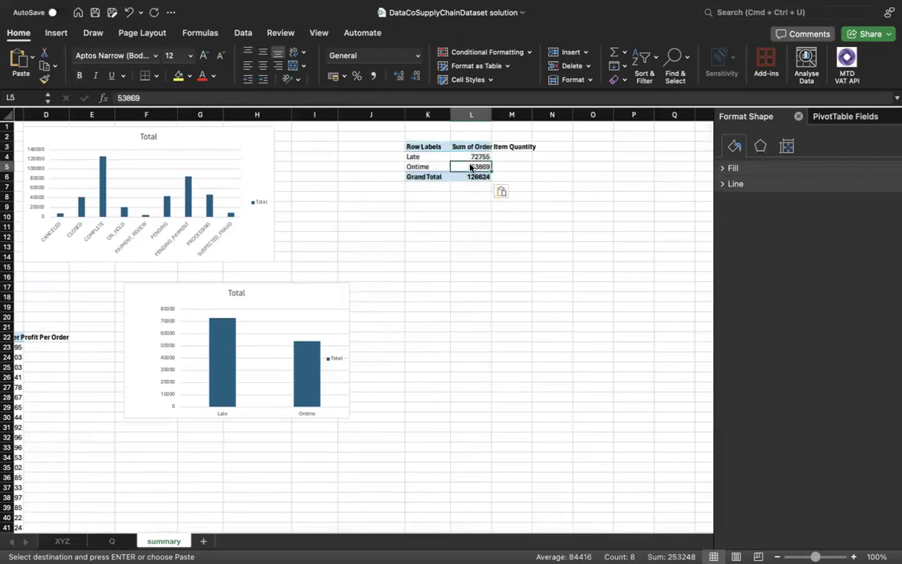
key("super+z")
Step: Copy the pivot table with its Order Status filter row to K3 and widen column L
scroll(455, 156, "left", 5)
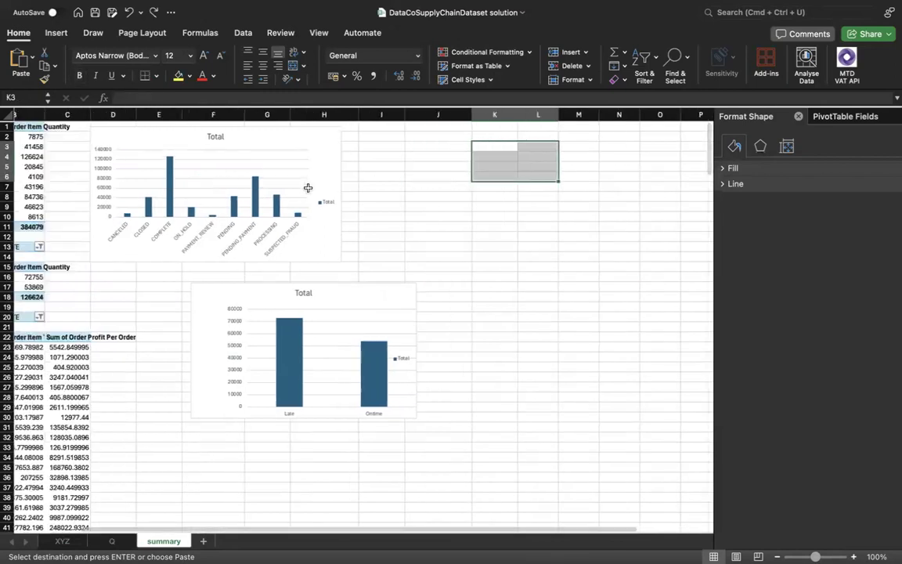
scroll(54, 250, "left", 2)
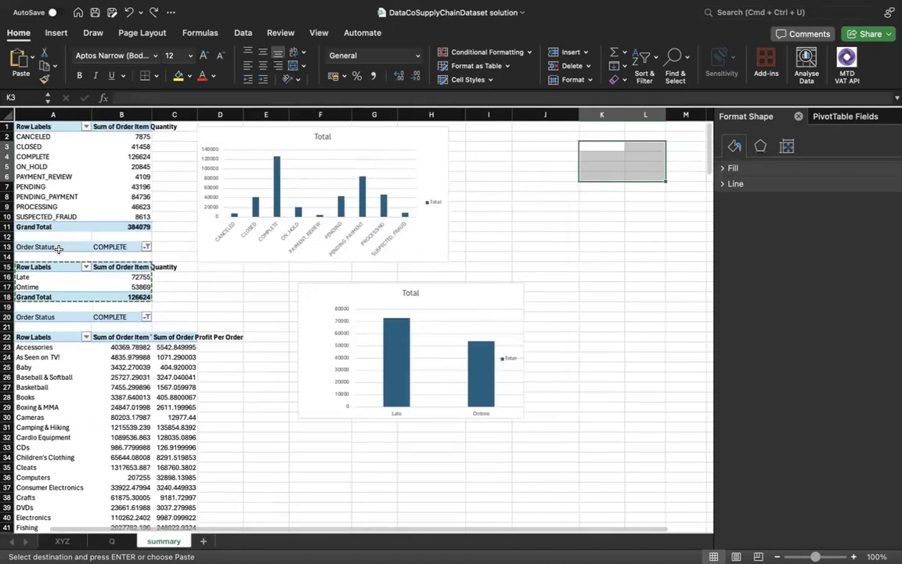
left_click(23, 247)
left_click_drag(26, 248, 122, 291)
scroll(314, 235, "right", 3)
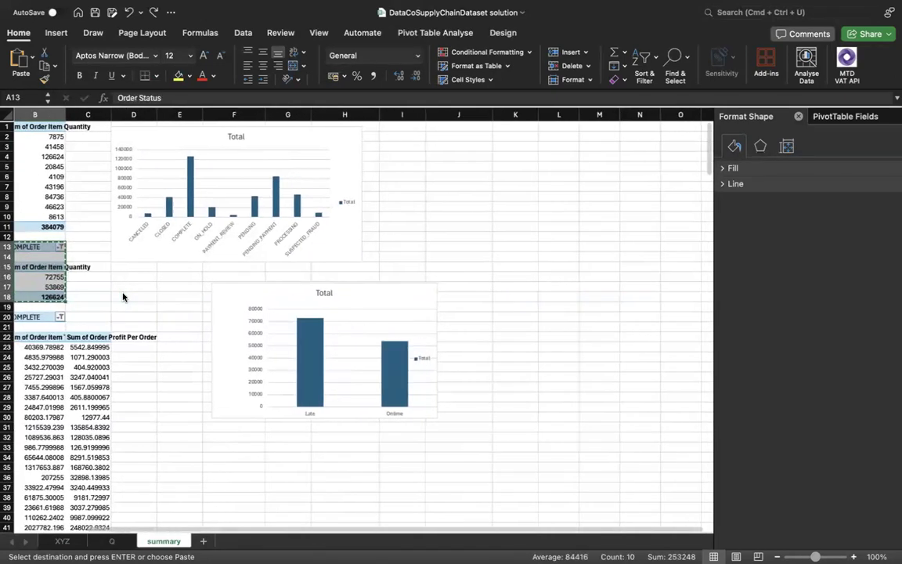
left_click(471, 143)
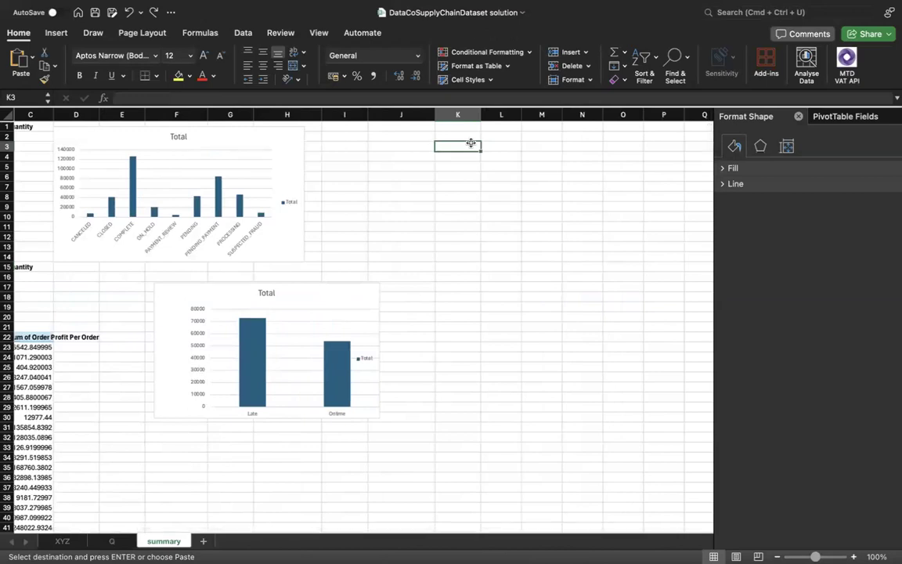
key("super+v")
left_click_drag(473, 116, 526, 114)
Step: Widen column K and clear Late/Ontime, Order Item Quantity and Order Status from the pivot
left_click(515, 167)
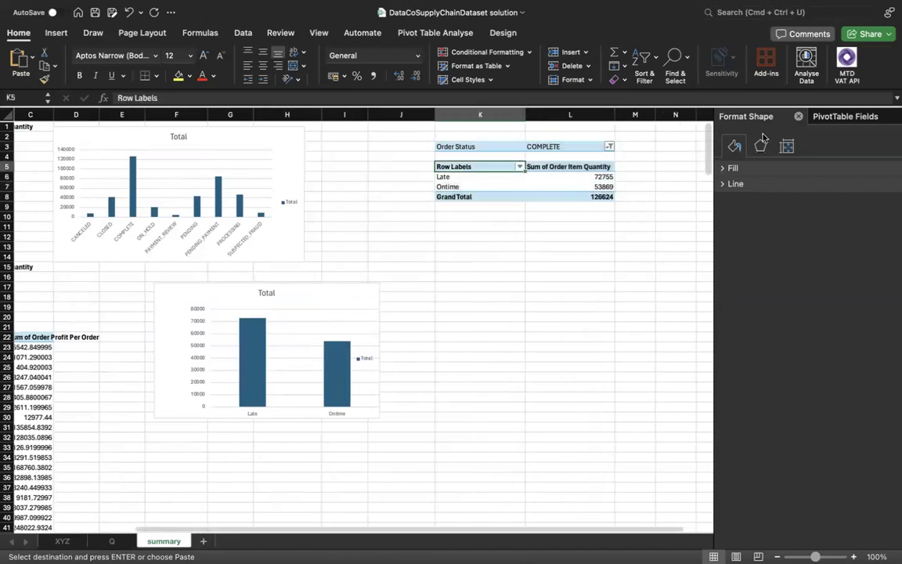
left_click(844, 117)
scroll(772, 218, "down", 1)
scroll(751, 211, "up", 1)
left_click(728, 209)
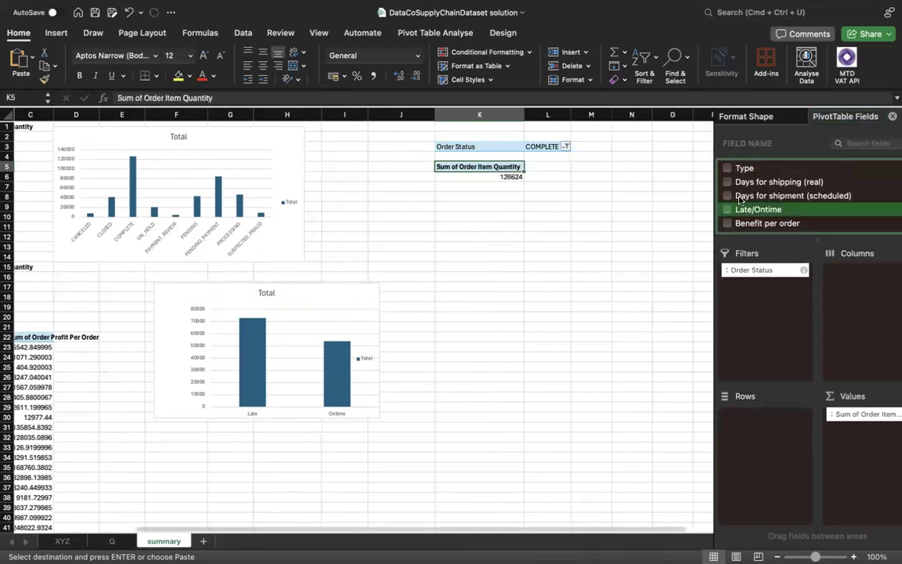
scroll(736, 202, "down", 5)
scroll(740, 202, "down", 2)
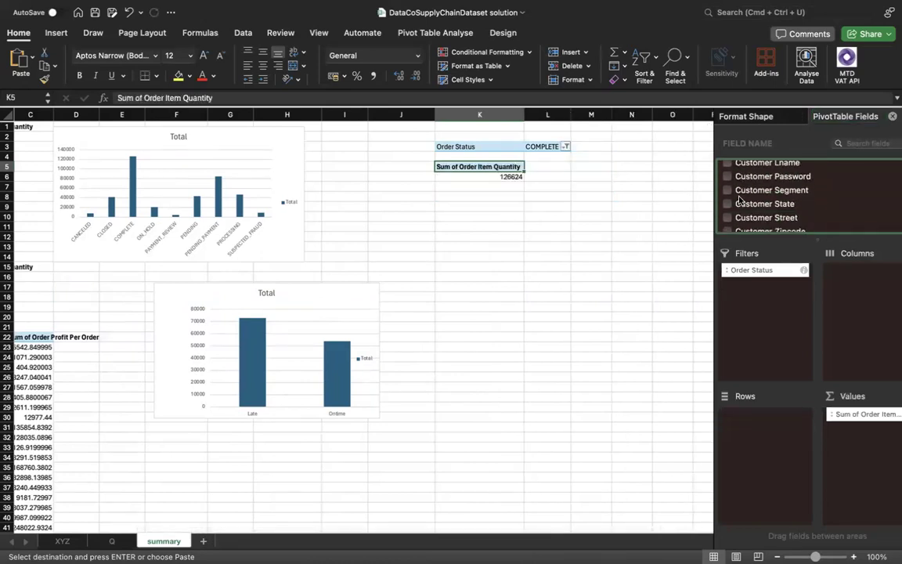
scroll(740, 199, "down", 10)
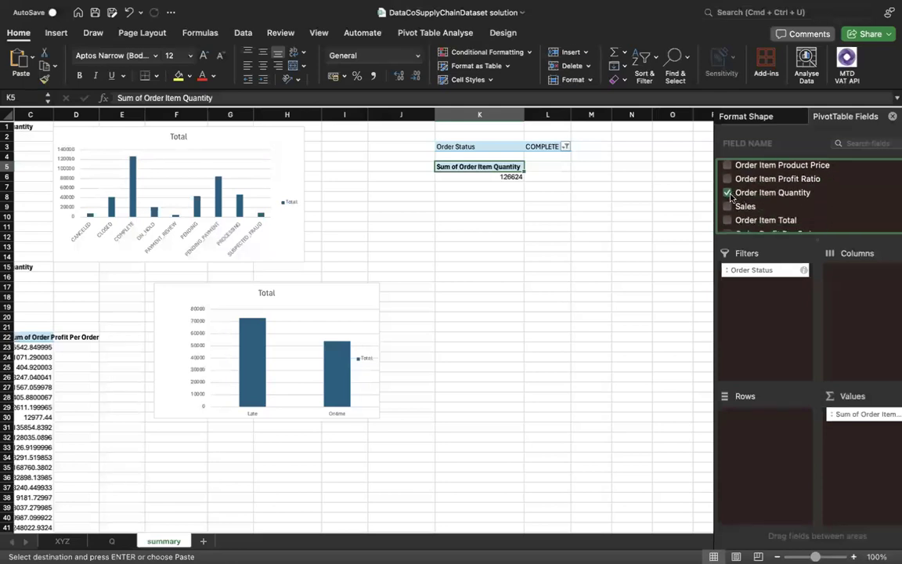
left_click(728, 194)
scroll(737, 212, "down", 4)
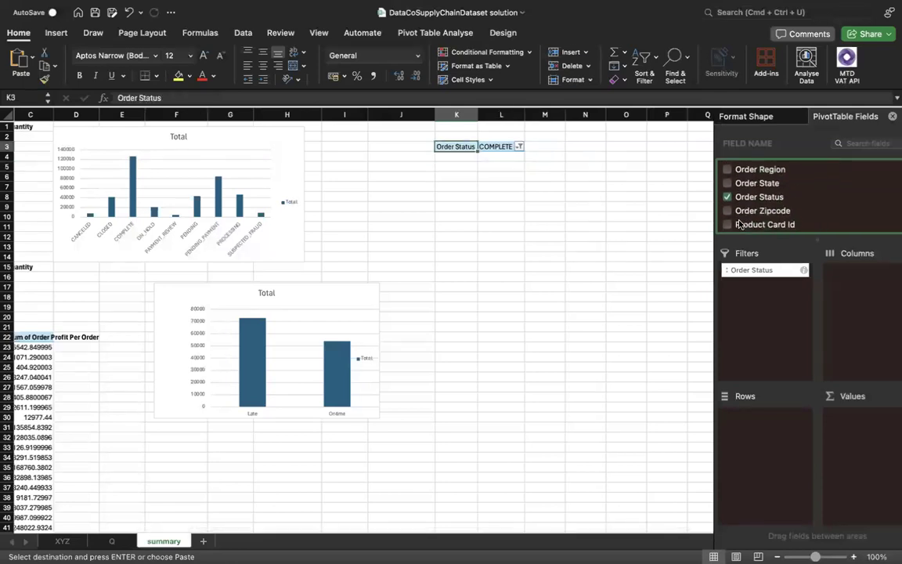
left_click(727, 197)
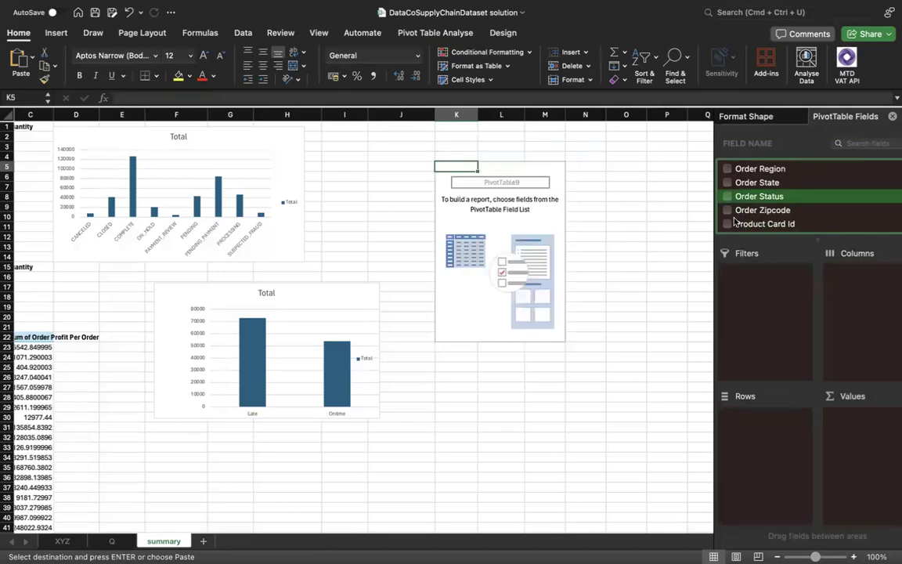
scroll(732, 211, "down", 3)
scroll(732, 205, "up", 6)
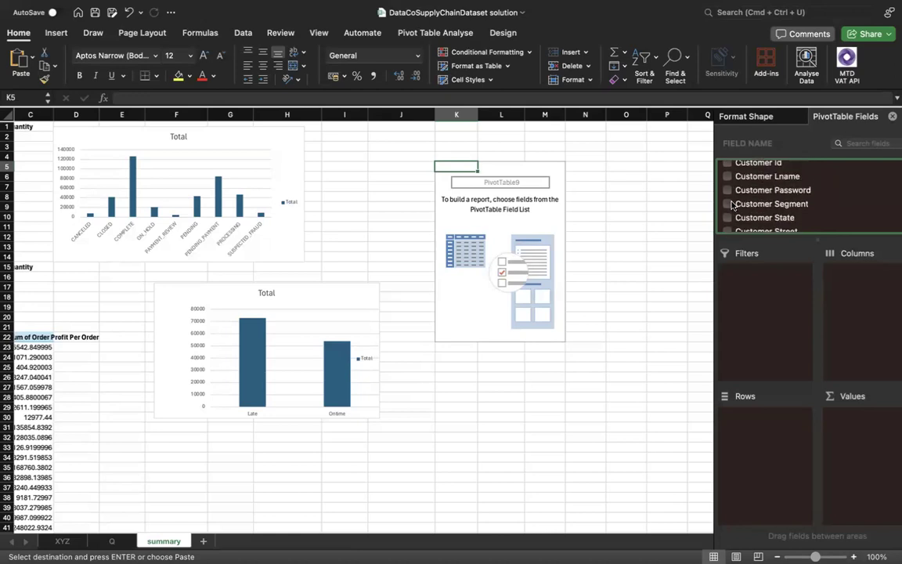
scroll(732, 205, "up", 2)
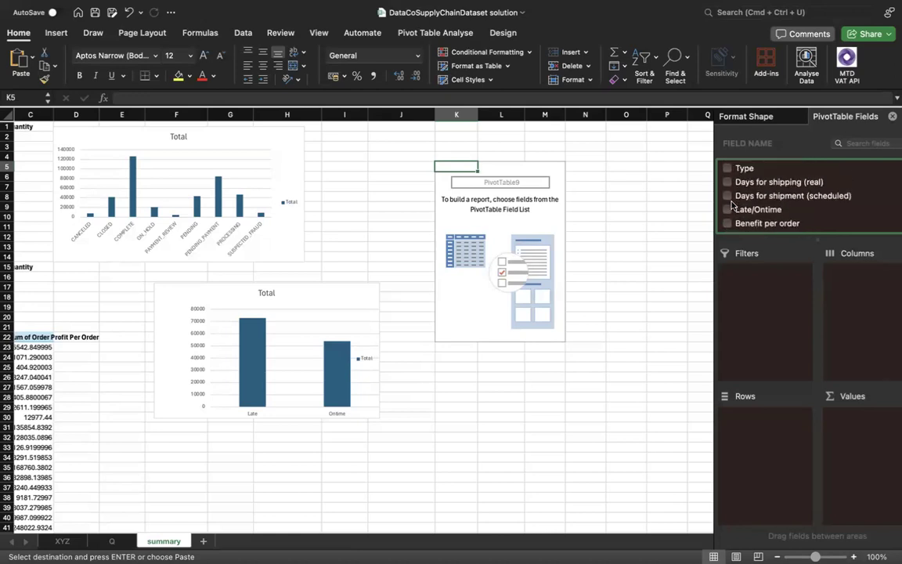
scroll(732, 205, "down", 2)
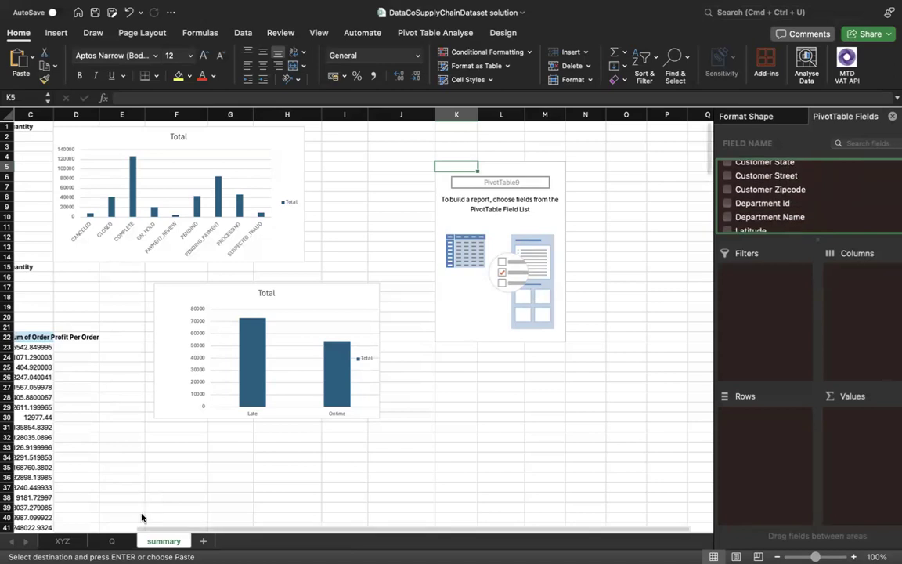
Step: Check the XYZ data sheet, then put Shipping Mode in the summary pivot's rows
left_click(61, 541)
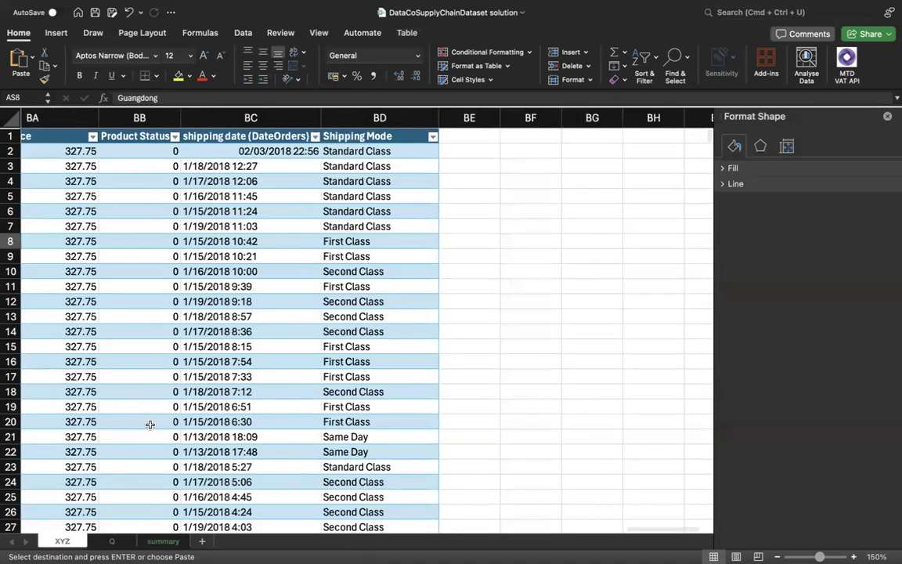
left_click(162, 541)
scroll(795, 209, "up", 10)
scroll(795, 211, "down", 3)
scroll(796, 211, "down", 10)
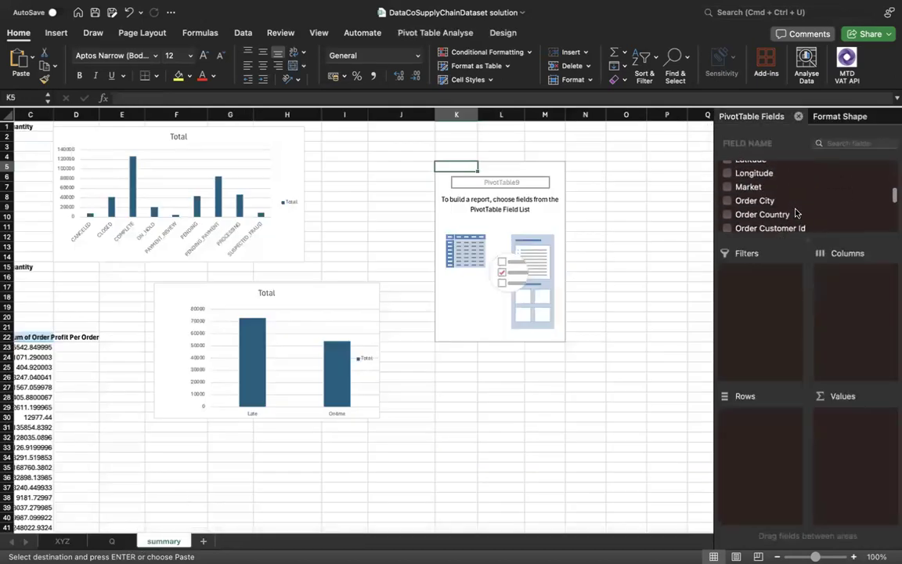
scroll(795, 212, "down", 5)
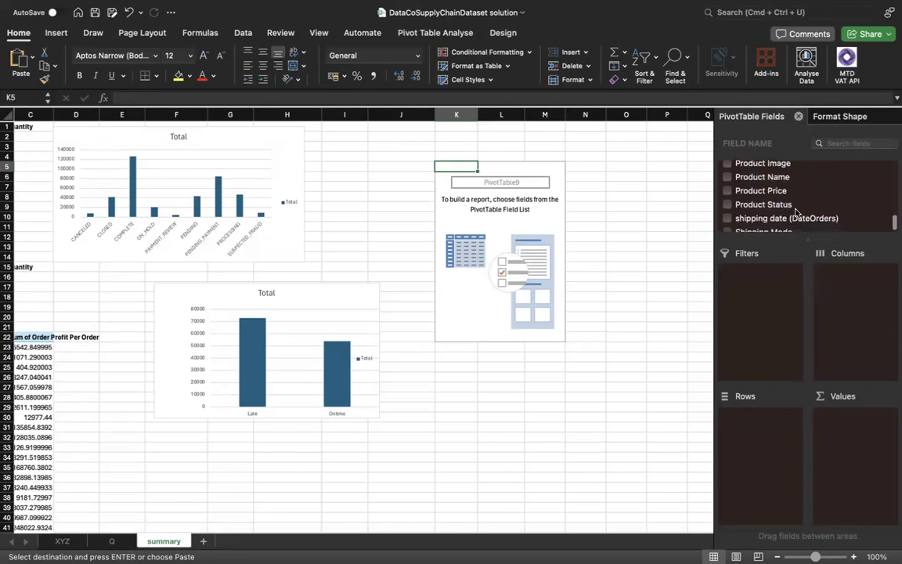
left_click(731, 226)
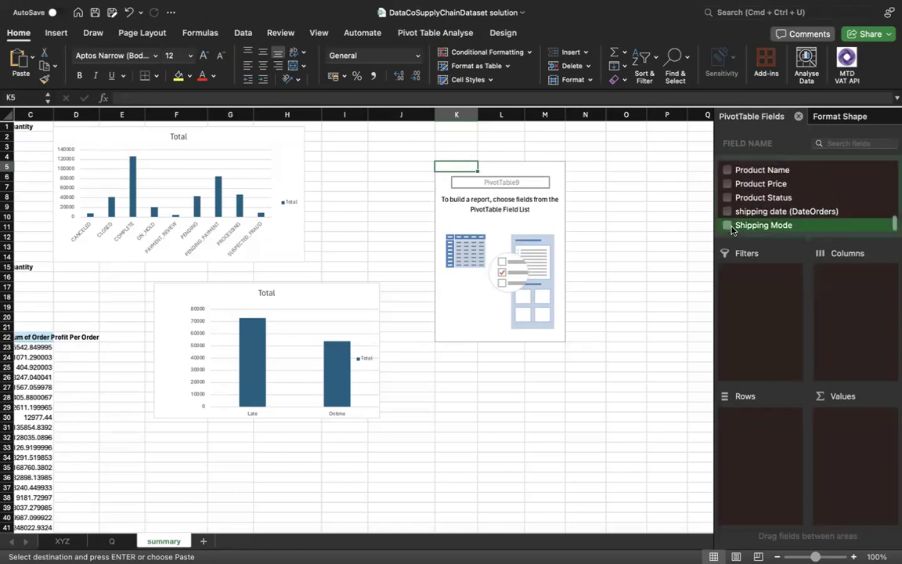
scroll(781, 186, "up", 4)
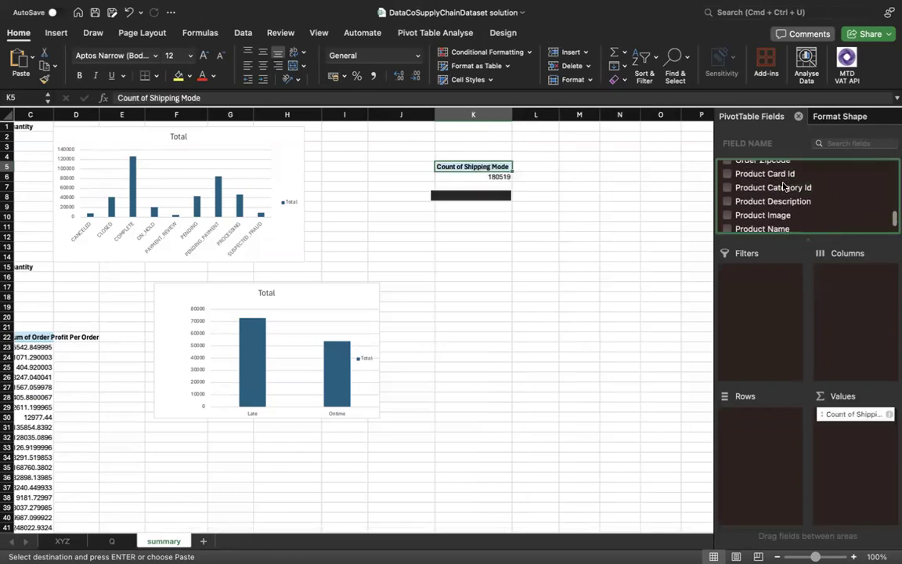
left_click_drag(851, 413, 782, 415)
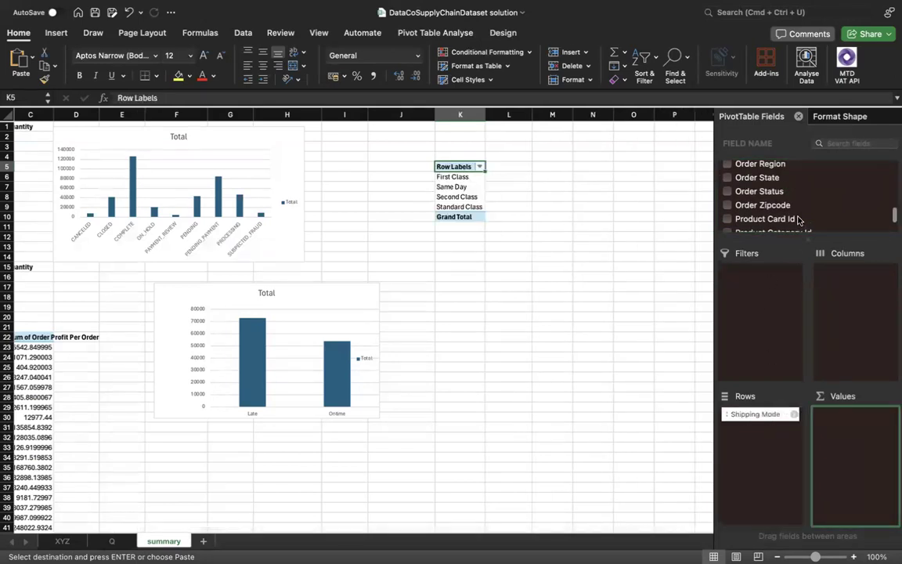
Step: Sum Order Item Quantity per shipping mode: Standard Class 228999, grand total 384079
scroll(798, 220, "up", 5)
scroll(798, 220, "up", 8)
scroll(798, 220, "up", 2)
scroll(798, 219, "down", 5)
scroll(800, 218, "down", 8)
scroll(800, 219, "down", 10)
scroll(801, 219, "up", 5)
scroll(800, 218, "up", 15)
scroll(800, 218, "up", 5)
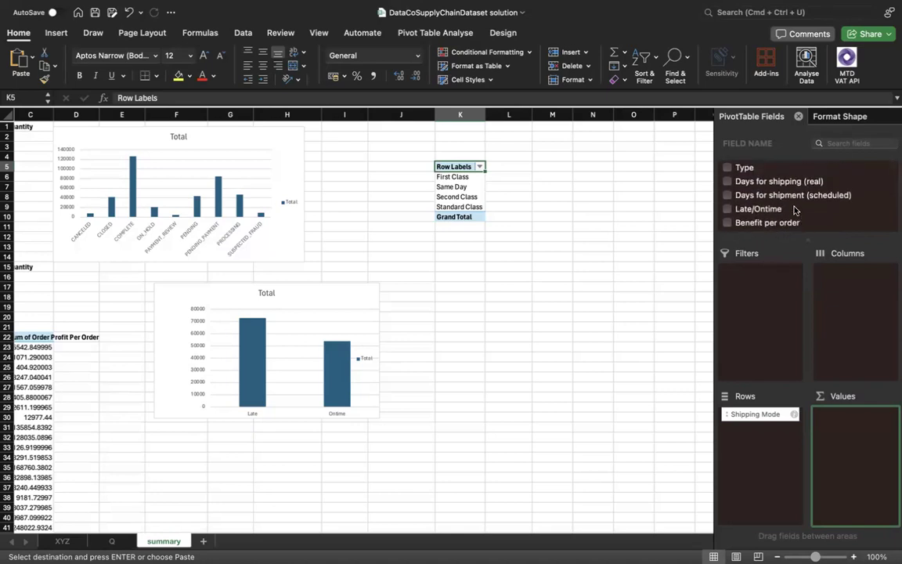
scroll(797, 217, "down", 5)
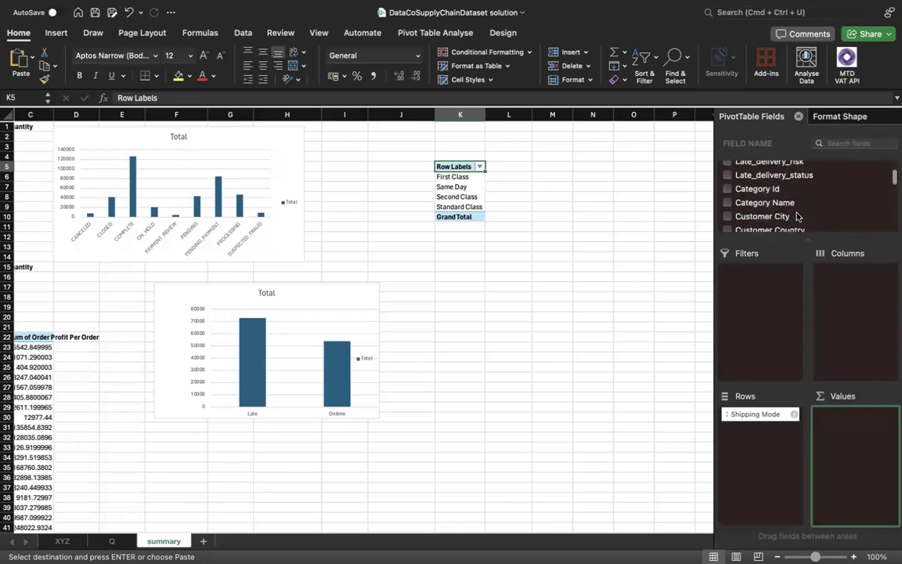
scroll(797, 217, "down", 5)
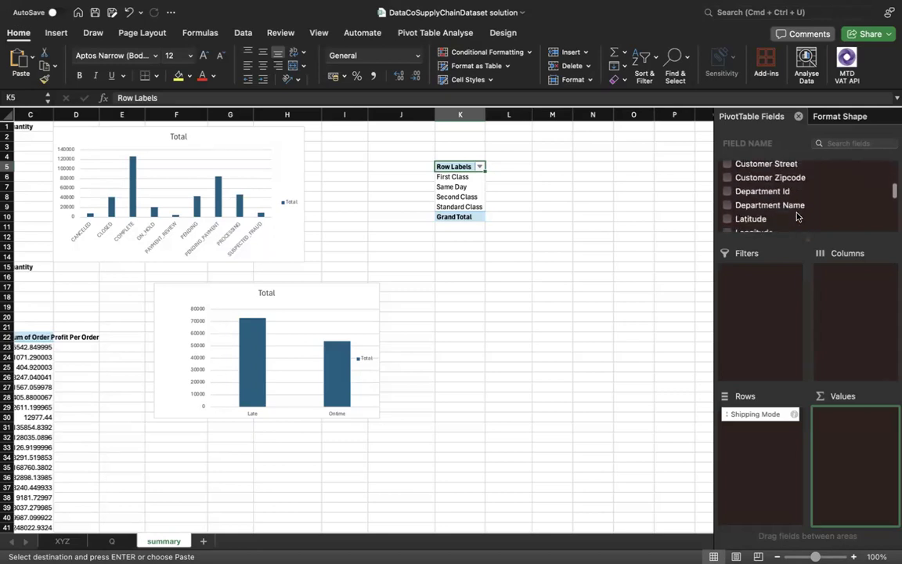
scroll(797, 217, "down", 4)
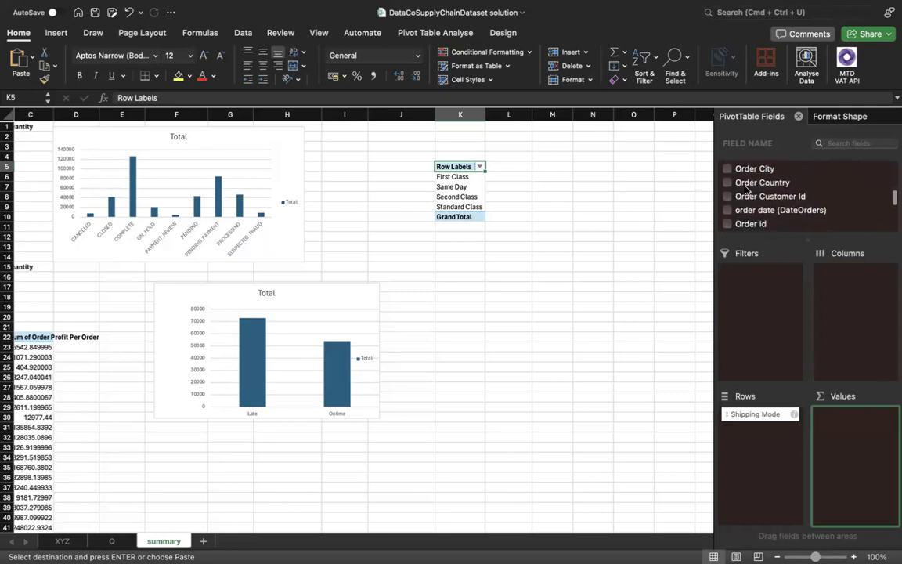
scroll(771, 214, "down", 4)
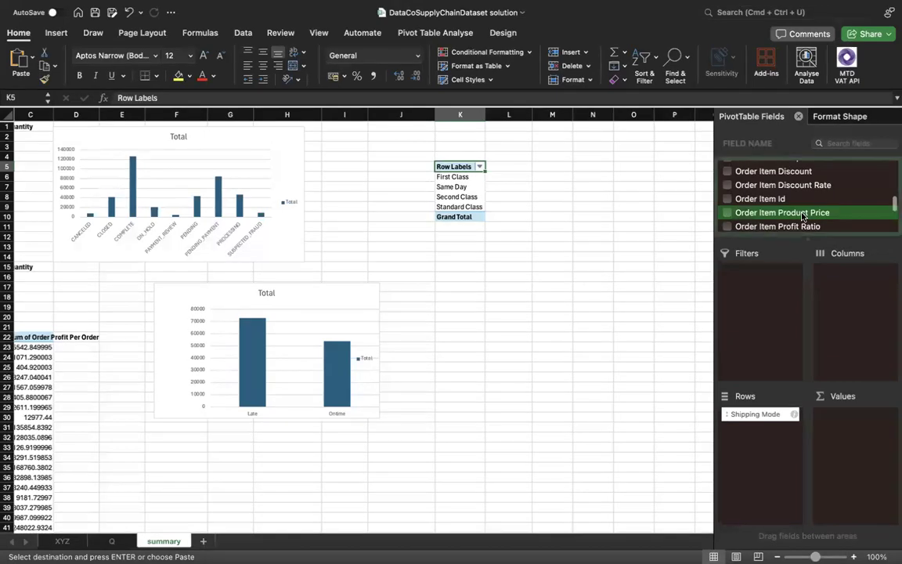
scroll(802, 217, "down", 3)
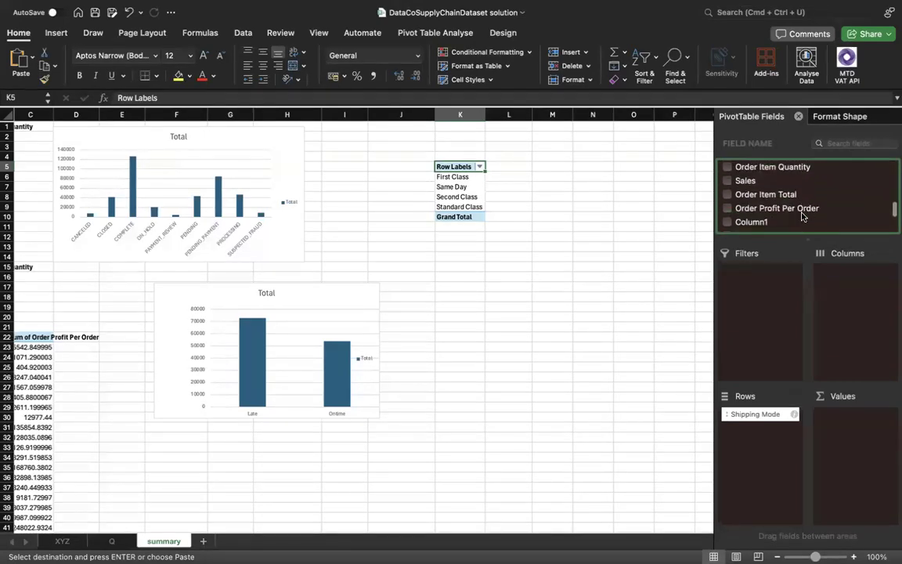
left_click(729, 168)
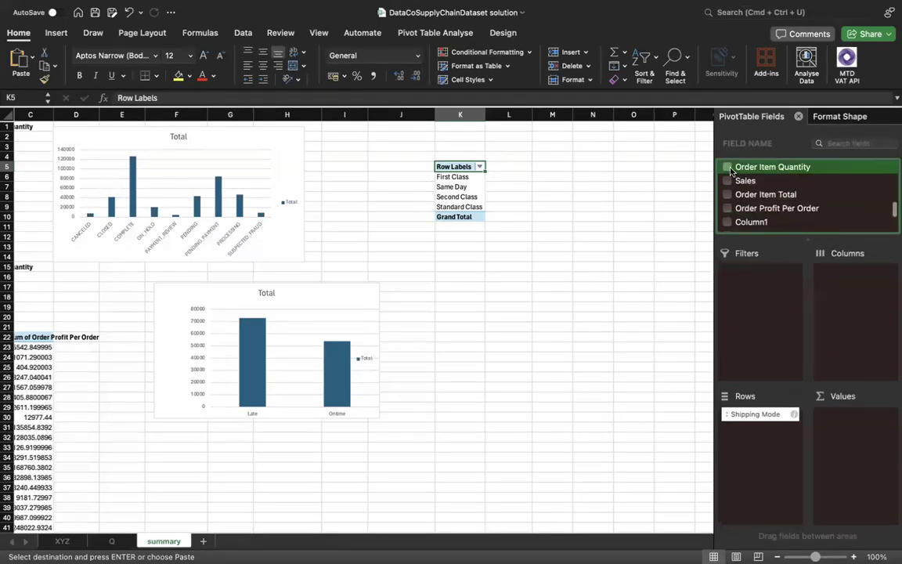
left_click(558, 196)
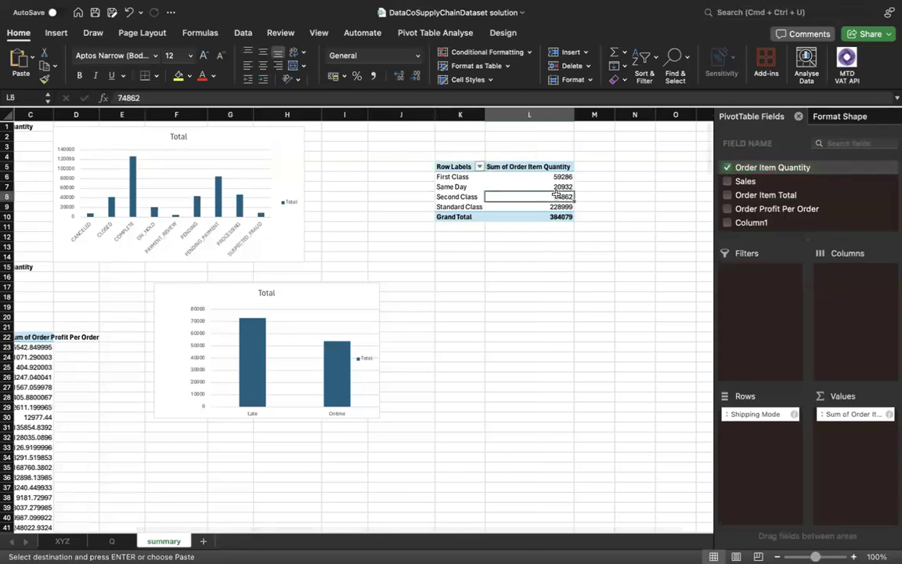
left_click(449, 35)
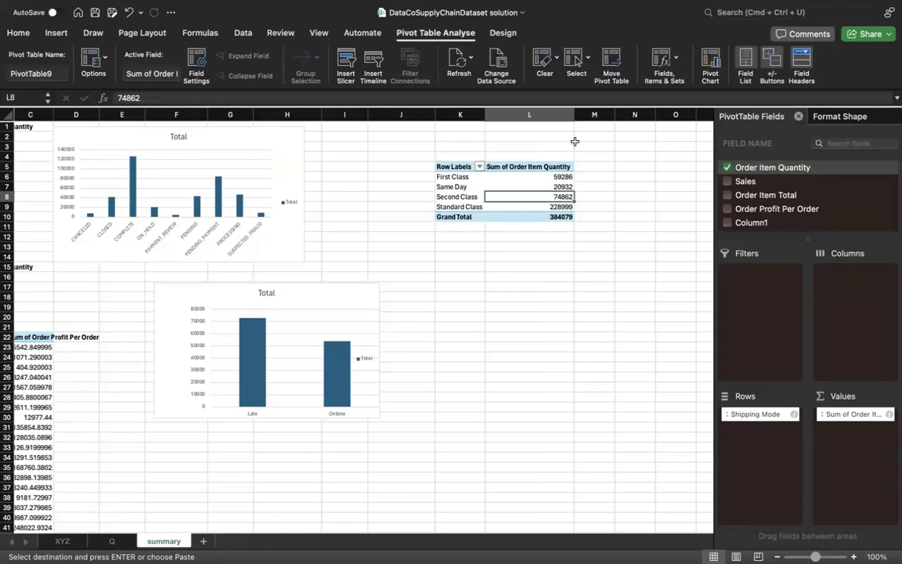
Step: Insert a column PivotChart of quantity by shipping mode, widened and placed beside the Late/Ontime chart
left_click(709, 63)
left_click_drag(473, 327, 588, 326)
left_click_drag(550, 287, 582, 294)
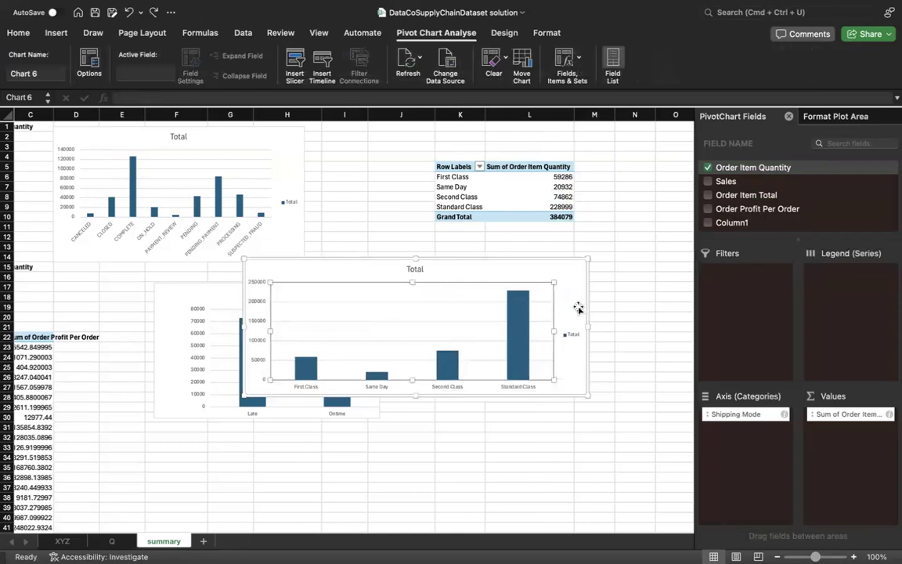
left_click_drag(572, 300, 705, 292)
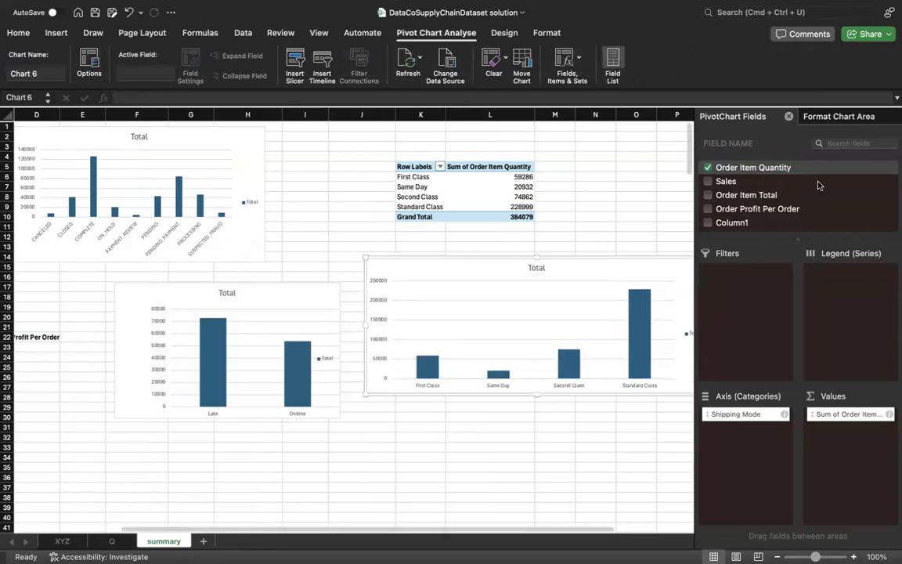
left_click(638, 156)
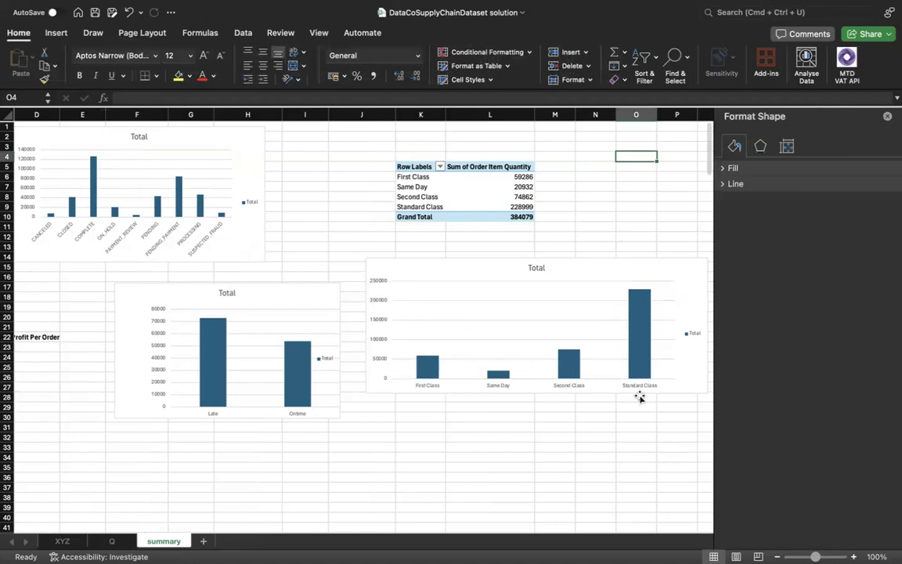
scroll(610, 458, "down", 1)
scroll(610, 458, "down", 3)
scroll(610, 458, "right", 1)
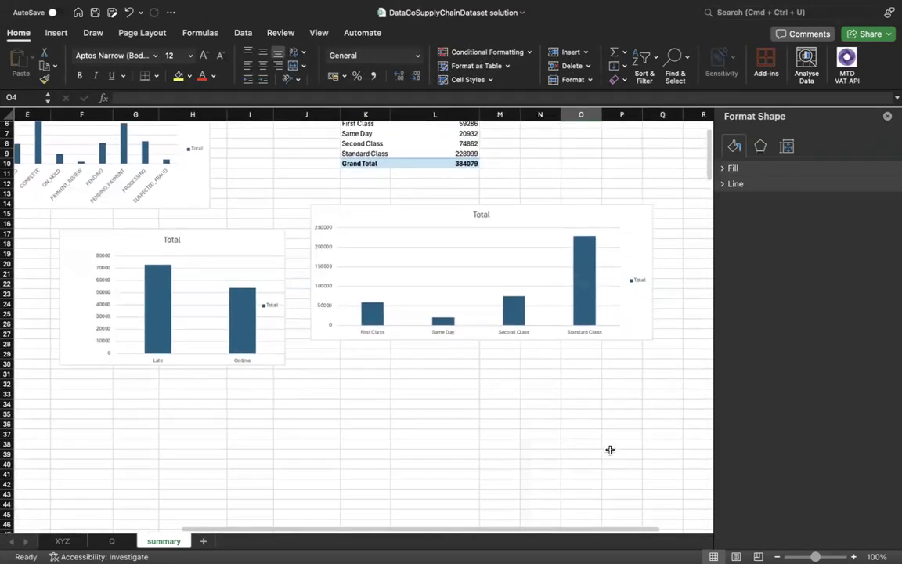
mouse_move(648, 248)
left_mouse_down()
mouse_move(679, 246)
mouse_move(648, 253)
left_mouse_up()
left_click(448, 314)
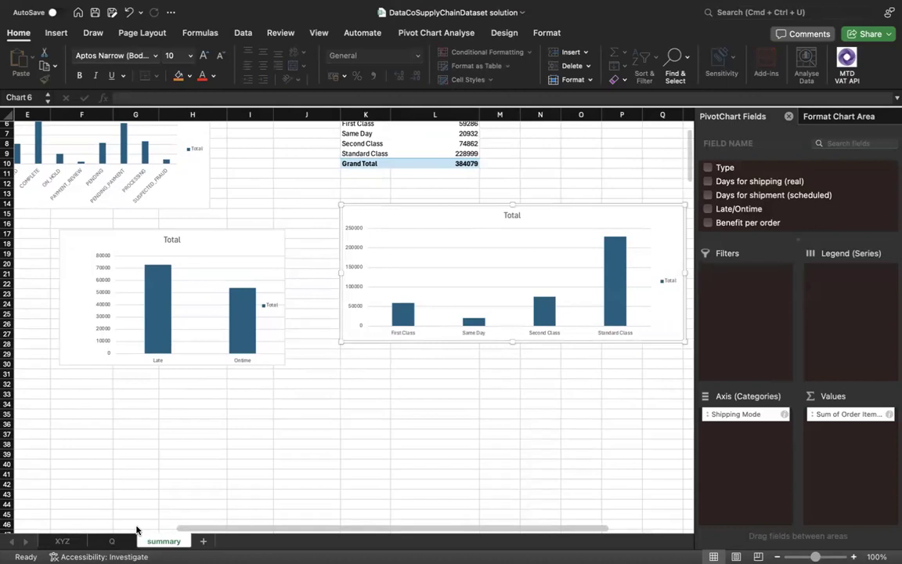
scroll(401, 374, "up", 3)
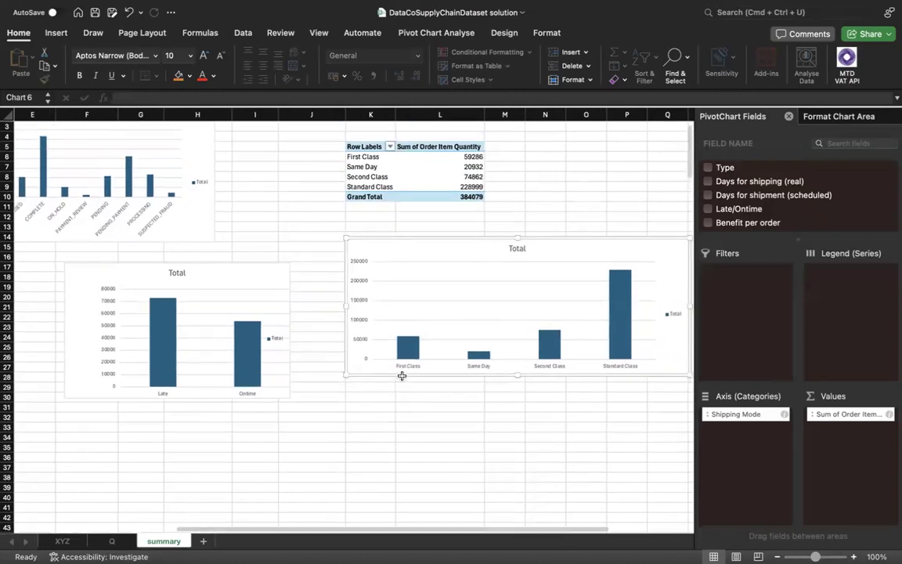
scroll(400, 374, "right", 2)
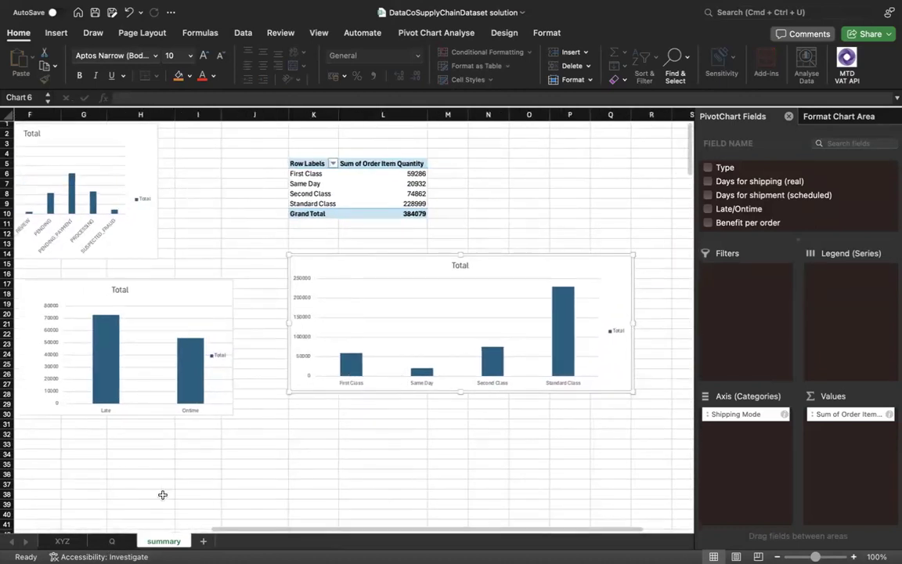
Step: Look over the Q and XYZ sheets, then insert a new blank worksheet, Sheet1
left_click(108, 542)
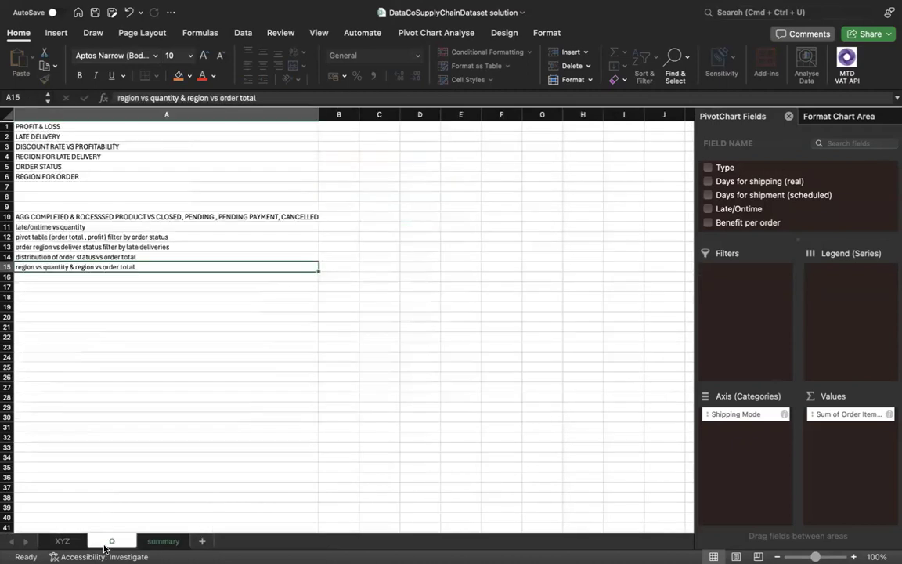
left_click(62, 540)
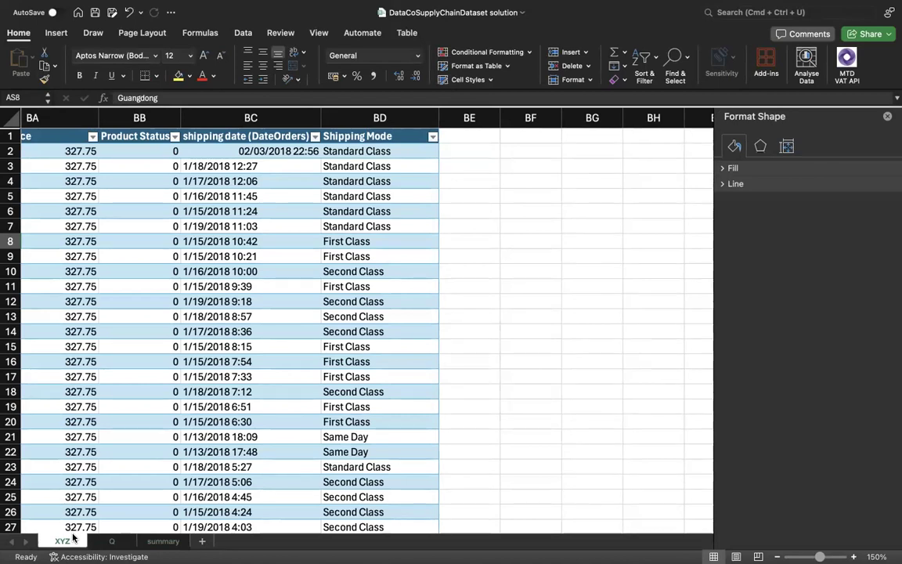
left_click(202, 547)
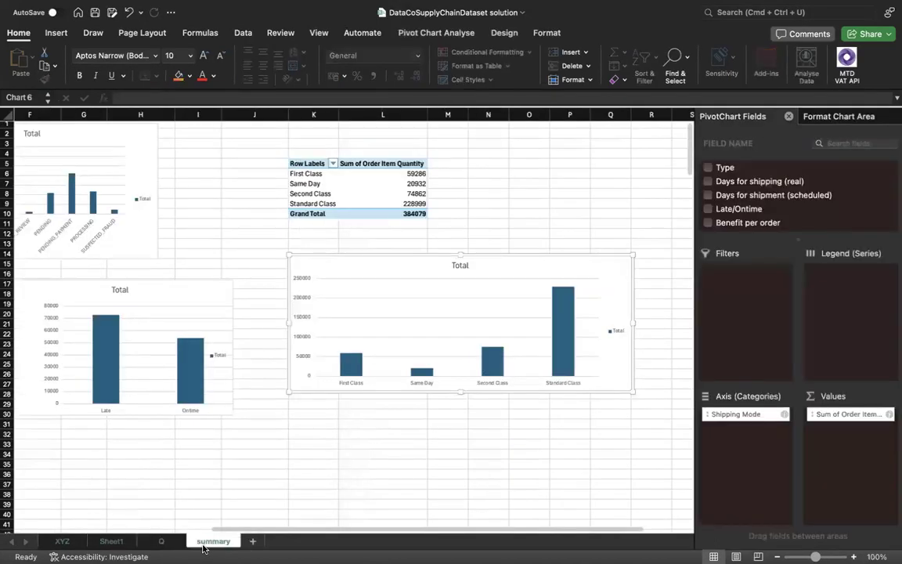
Step: Rename the Sheet1 tab to 'Dashboard'
double_click(102, 542)
type("Dashbo")
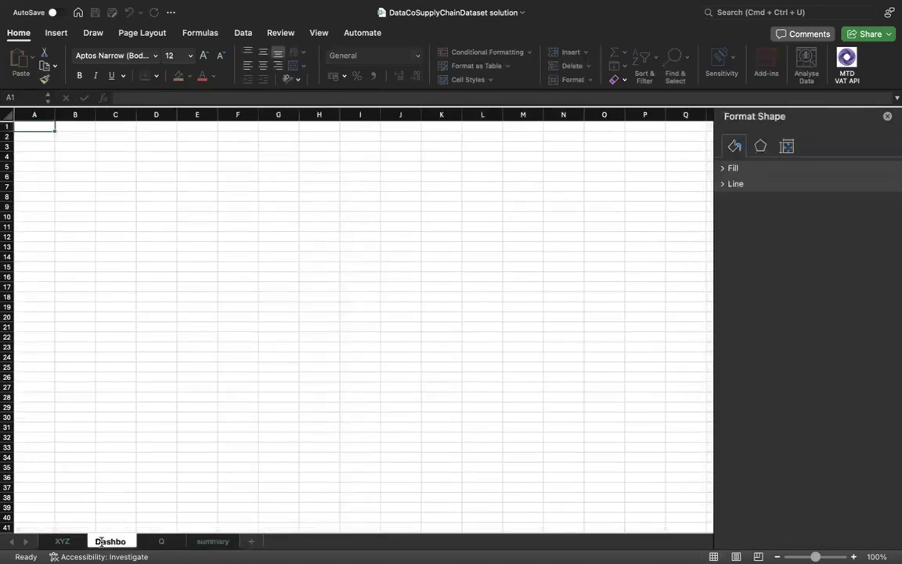
type("ard")
left_click(179, 509)
left_click(75, 541)
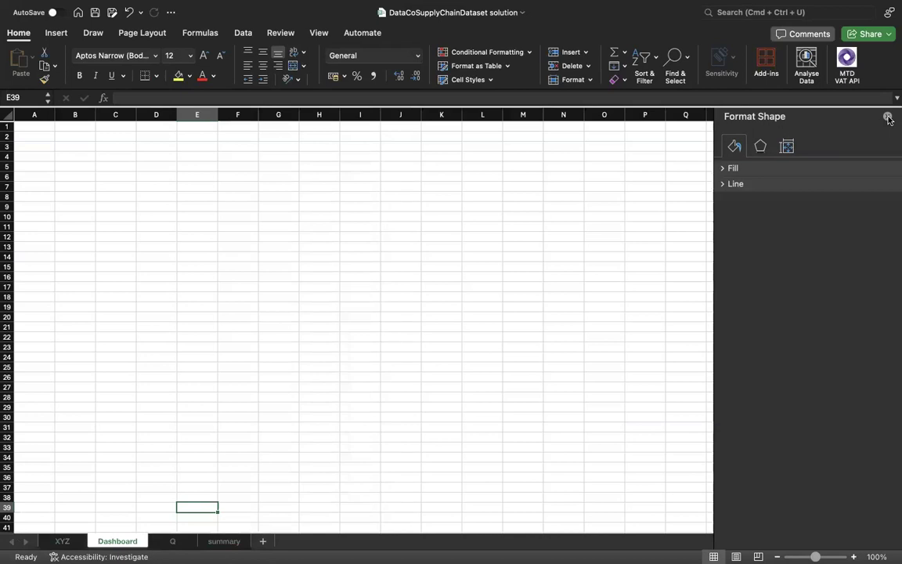
Step: Close the Format Shape pane and turn rows 1–4 into one wide top banner cell
left_click(585, 196)
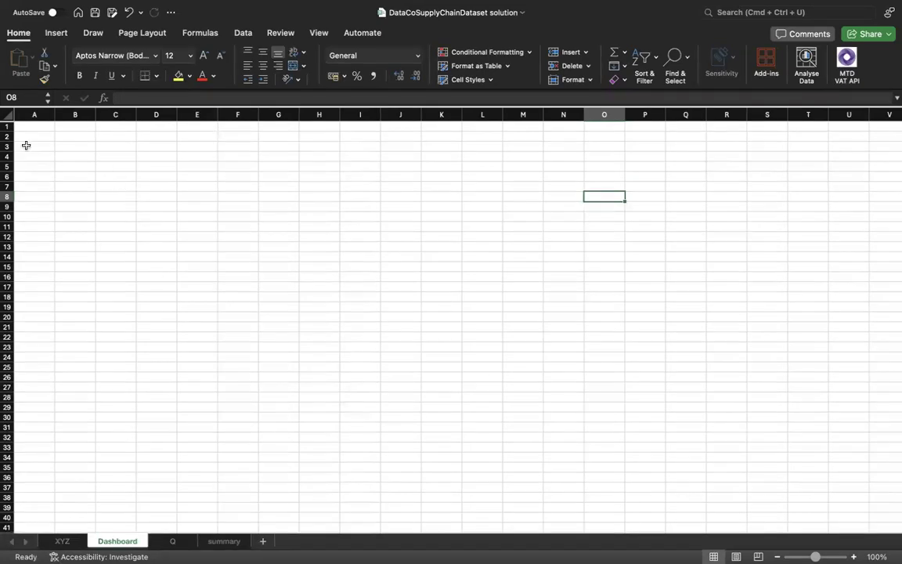
left_click_drag(27, 126, 879, 159)
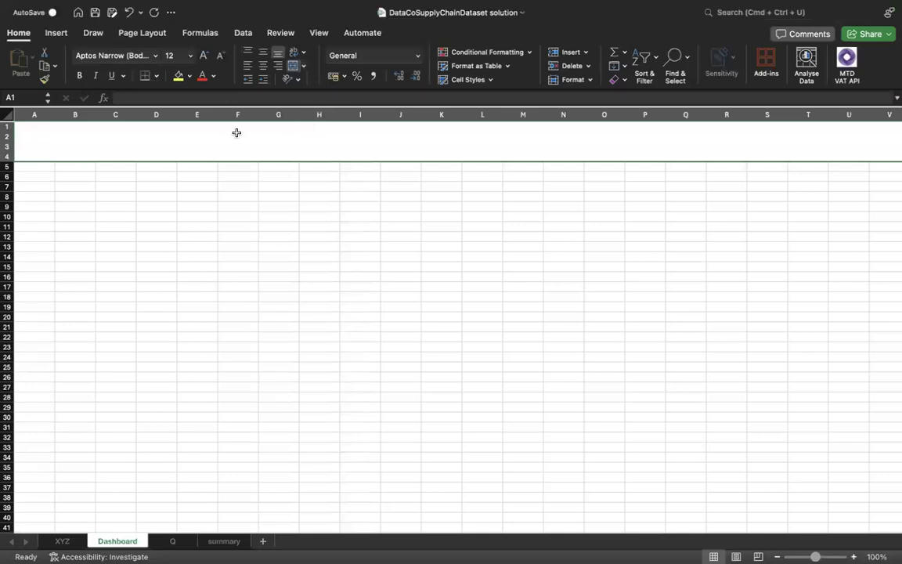
Step: Erase the lowercase 'title' text in the merged banner after trying the SemiBold Aptos font
double_click(292, 149)
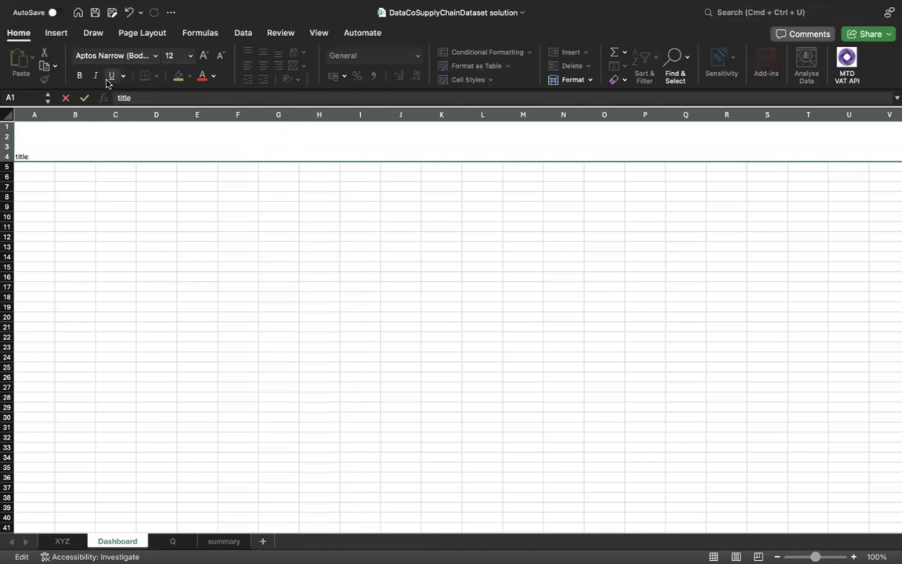
left_click(156, 56)
left_click(155, 56)
left_click(156, 57)
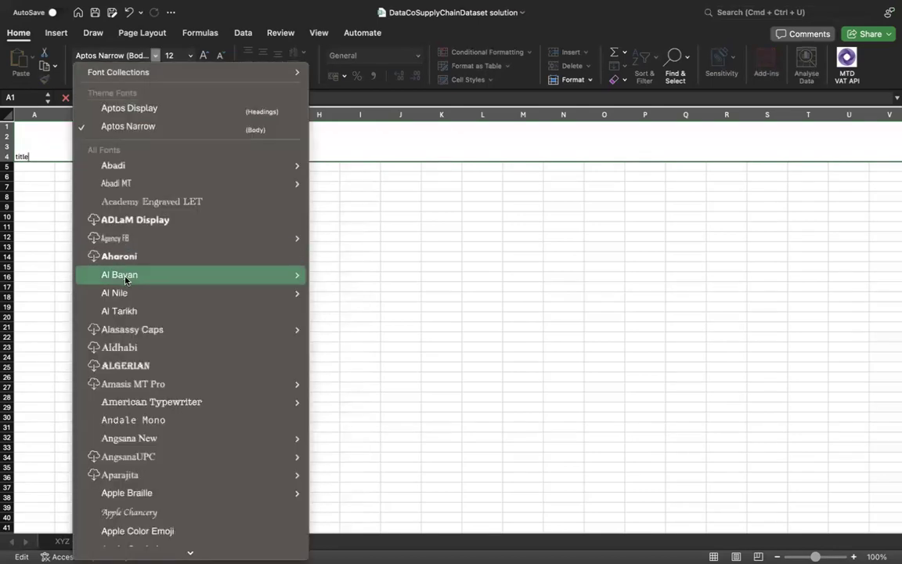
scroll(110, 368, "down", 5)
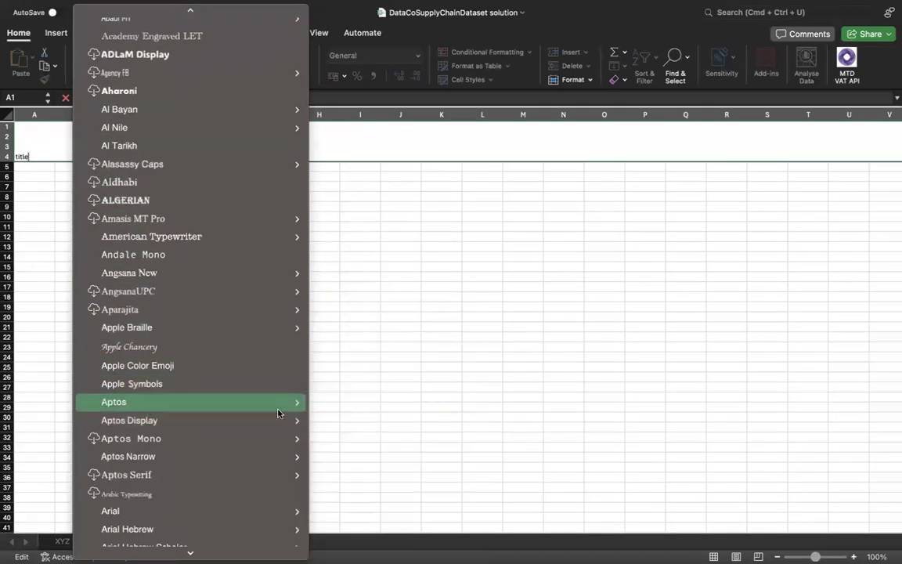
mouse_move(278, 402)
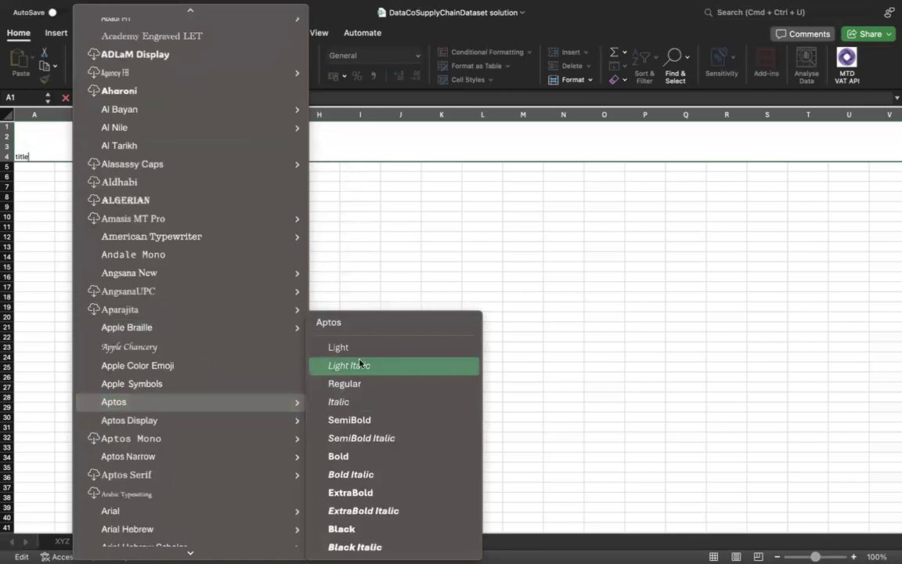
left_click(349, 420)
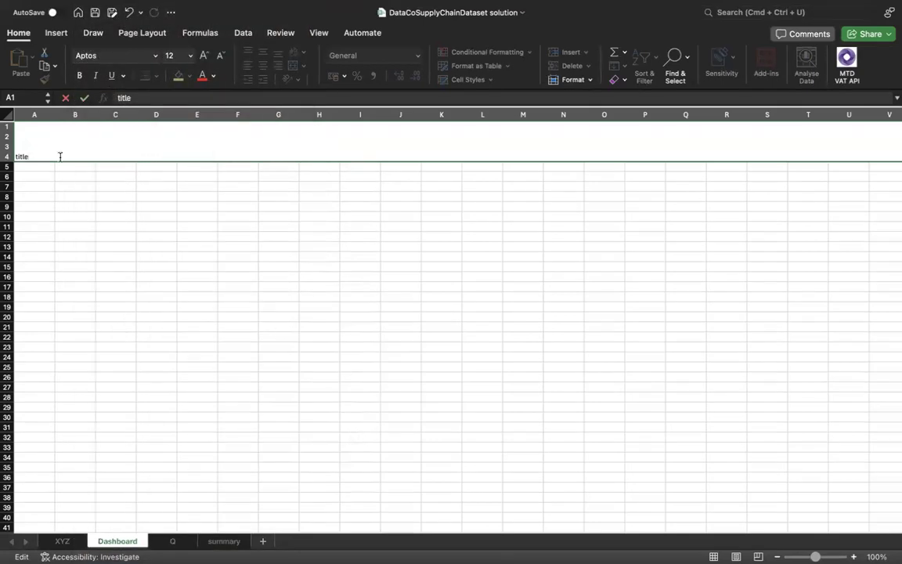
key("super+z")
key("super+z")
key("BackSpace")
key("BackSpace")
key("BackSpace")
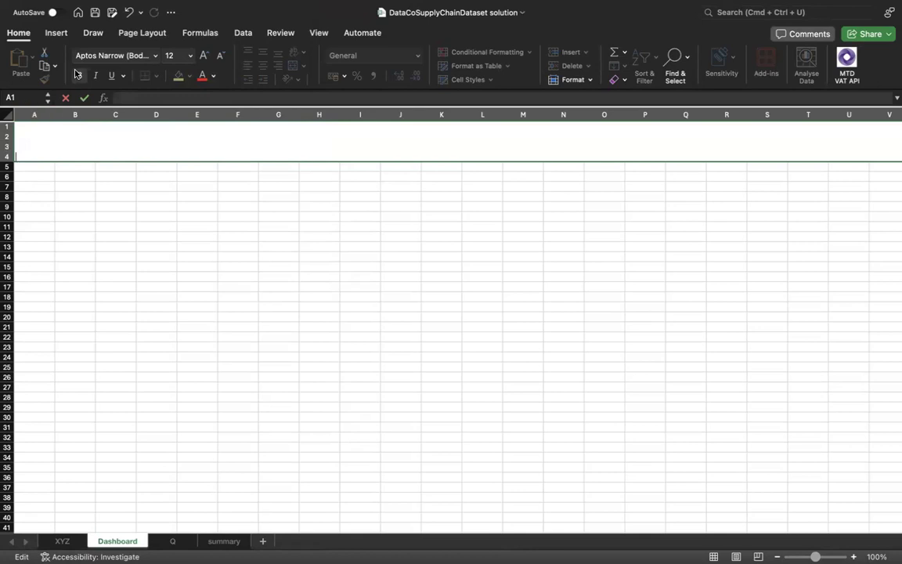
Step: Enter 'TITLE' in the banner cell after trying American Typewriter Condensed Bold
left_click(154, 59)
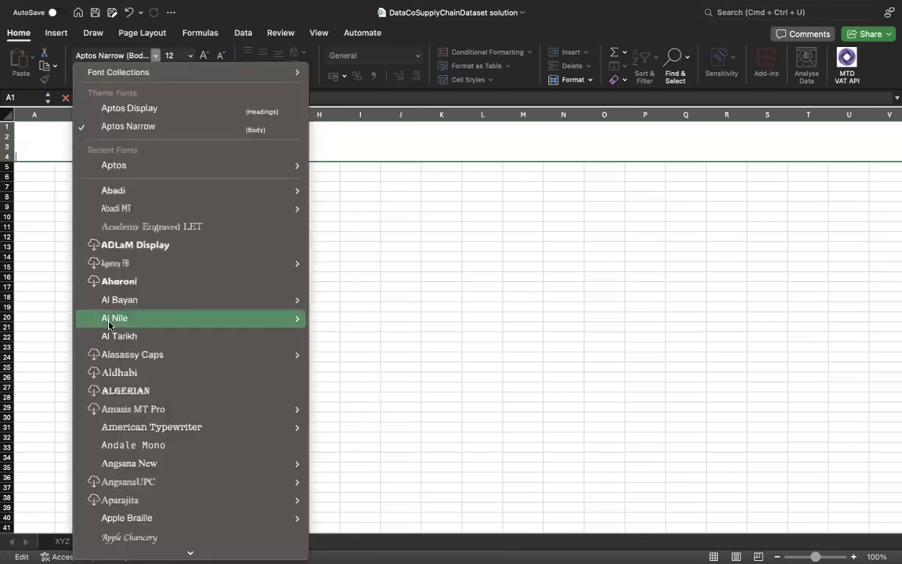
scroll(114, 391, "down", 5)
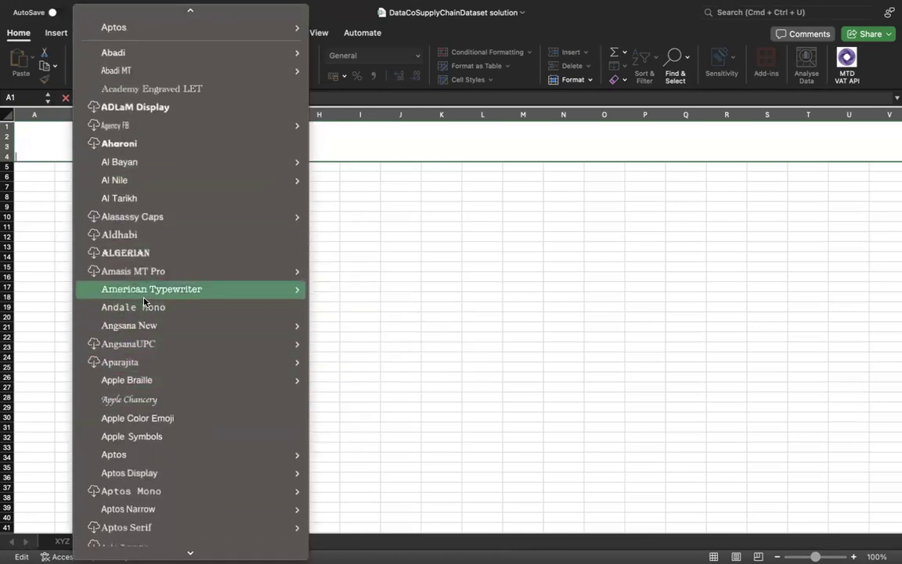
mouse_move(141, 290)
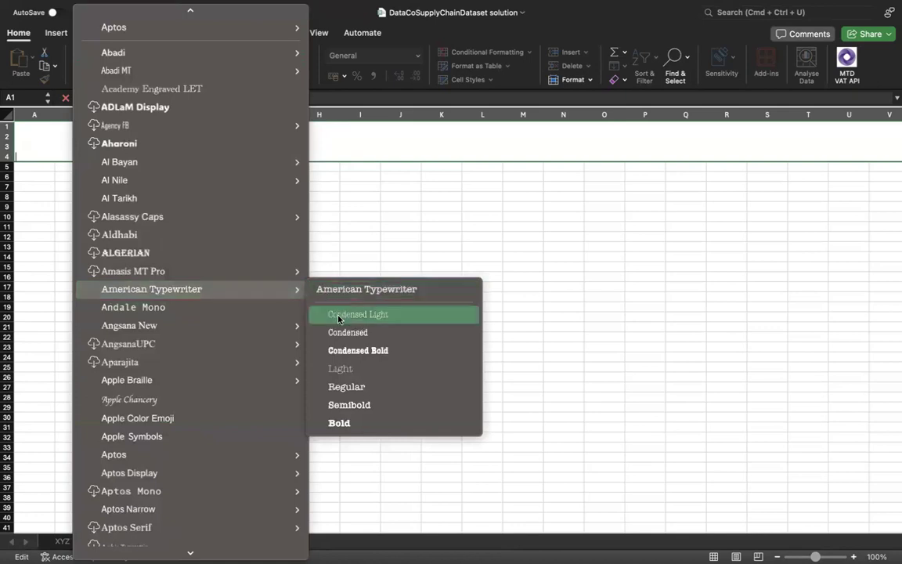
left_click(337, 349)
type("t")
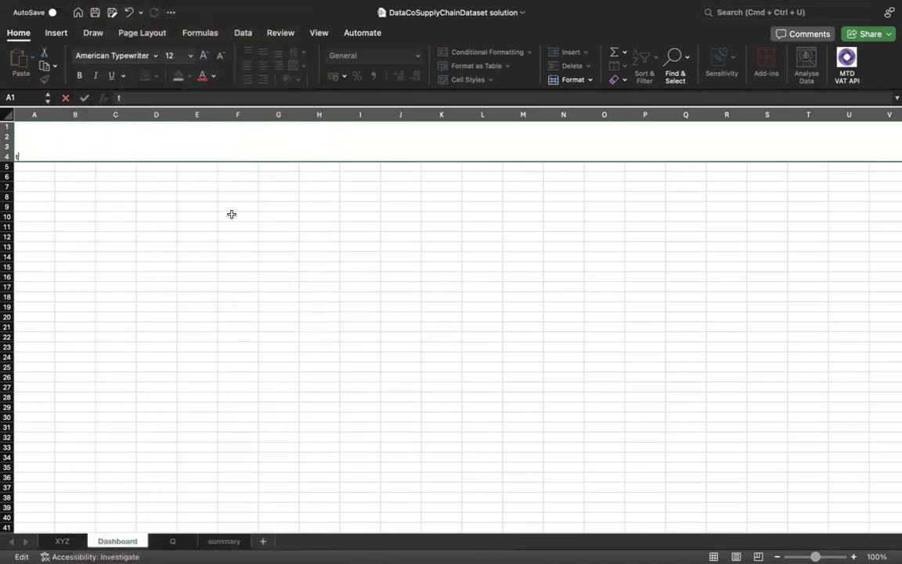
key("BackSpace")
type("Ti")
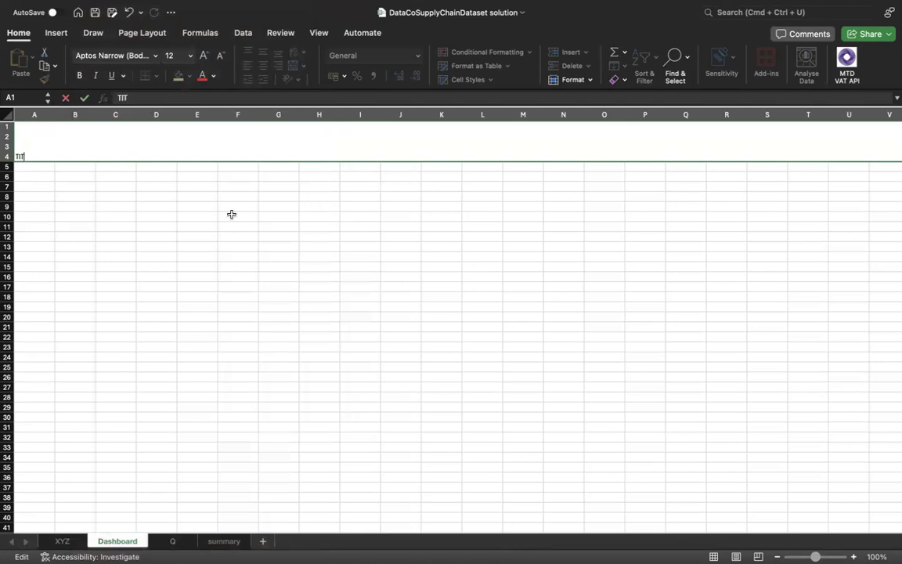
key("BackSpace")
left_click_drag(63, 155, 8, 155)
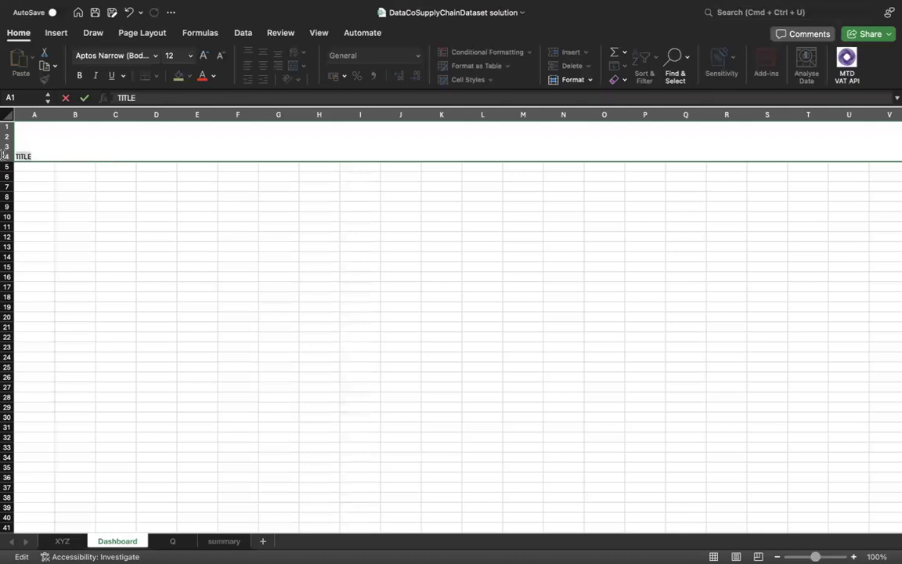
left_click(249, 196)
left_click(186, 157)
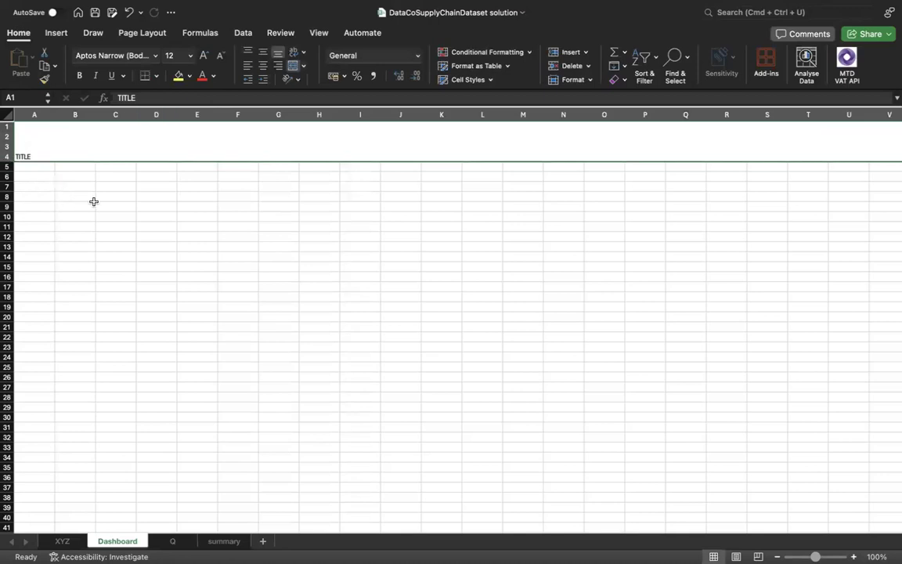
scroll(45, 184, "up", 2)
left_click_drag(20, 162, 96, 343)
scroll(96, 342, "up", 10)
left_click(157, 360)
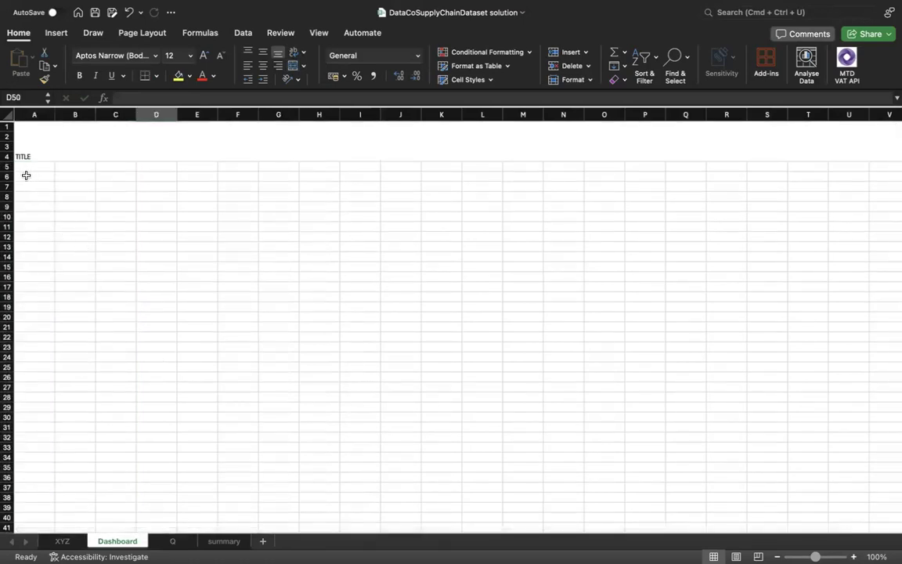
left_click_drag(25, 175, 110, 401)
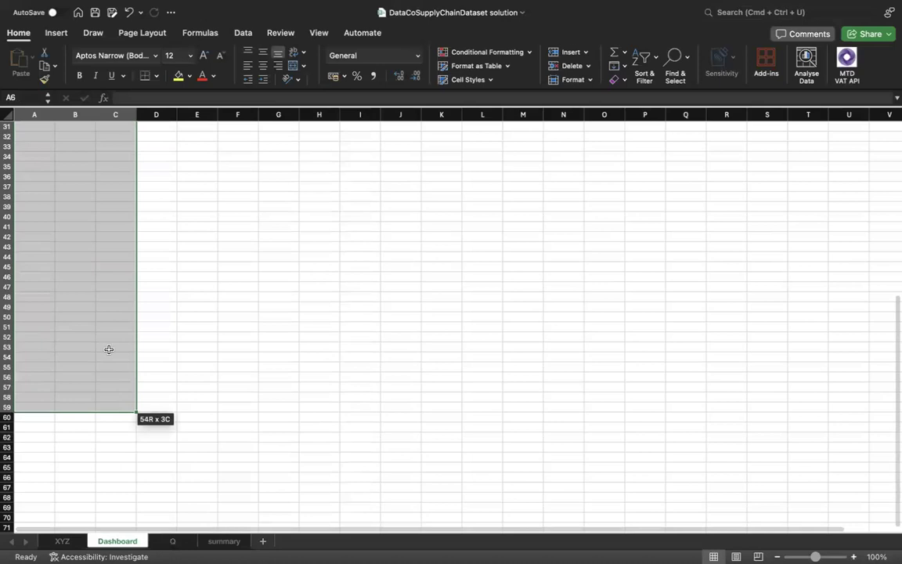
Step: Scroll around the summary sheet to review the order-status, Late/Ontime and shipping-mode pivots and charts
left_click(225, 541)
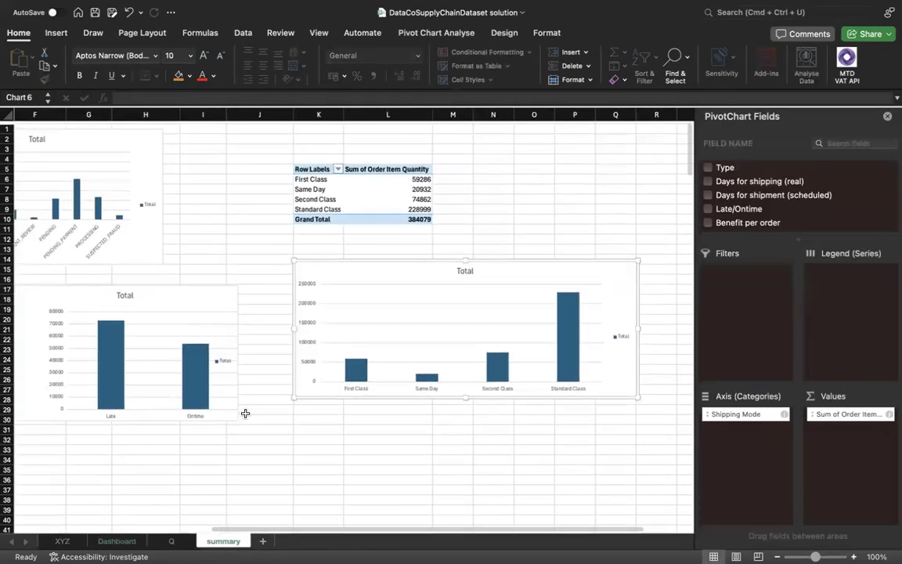
scroll(395, 306, "left", 3)
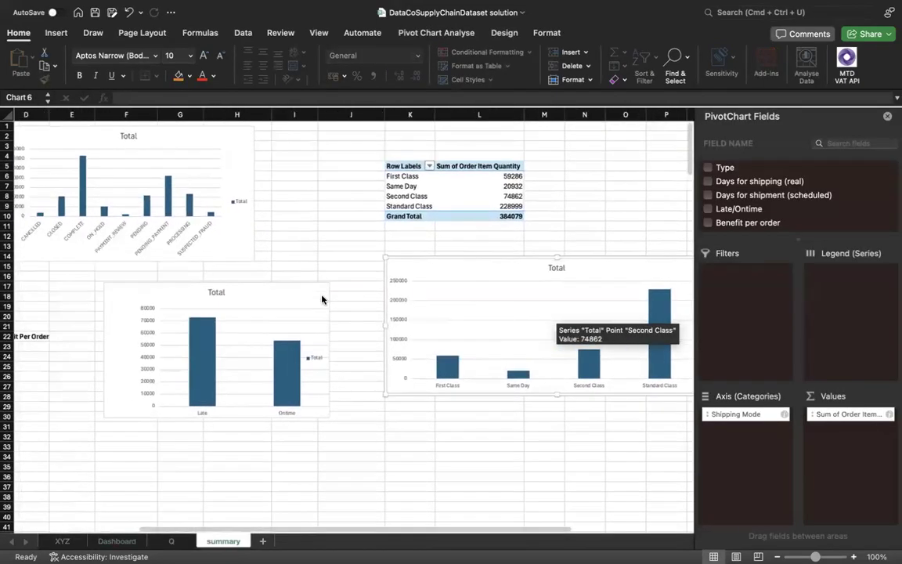
scroll(313, 293, "left", 3)
scroll(308, 312, "down", 10)
scroll(307, 314, "down", 5)
scroll(309, 317, "right", 1)
scroll(310, 327, "down", 1)
scroll(311, 327, "down", 3)
scroll(297, 352, "left", 3)
scroll(289, 374, "up", 11)
scroll(289, 374, "up", 8)
scroll(288, 374, "left", 1)
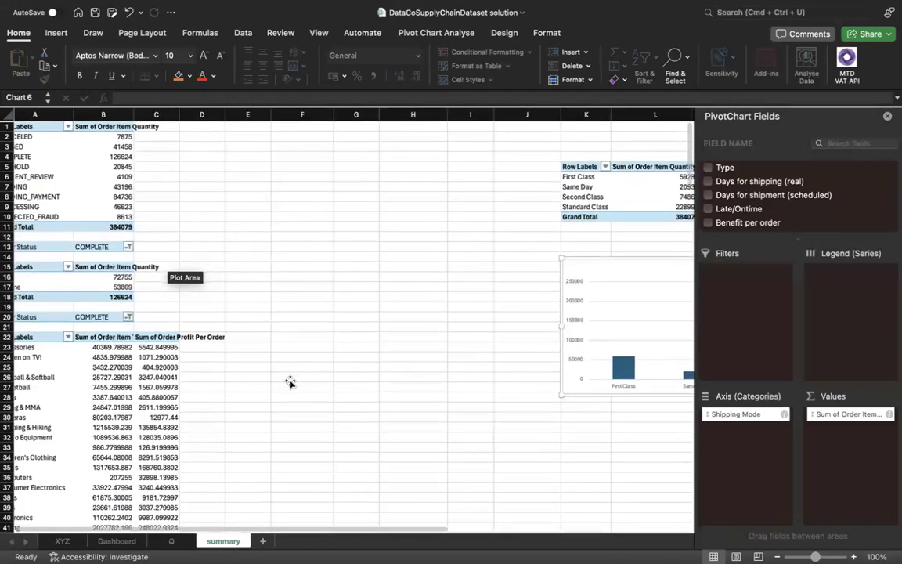
scroll(358, 334, "right", 2)
scroll(358, 334, "down", 20)
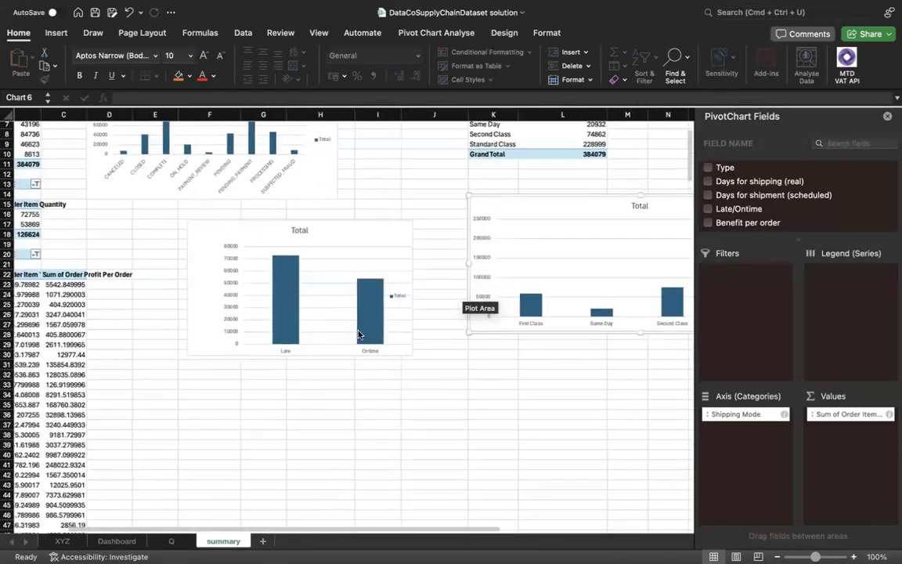
scroll(359, 334, "down", 3)
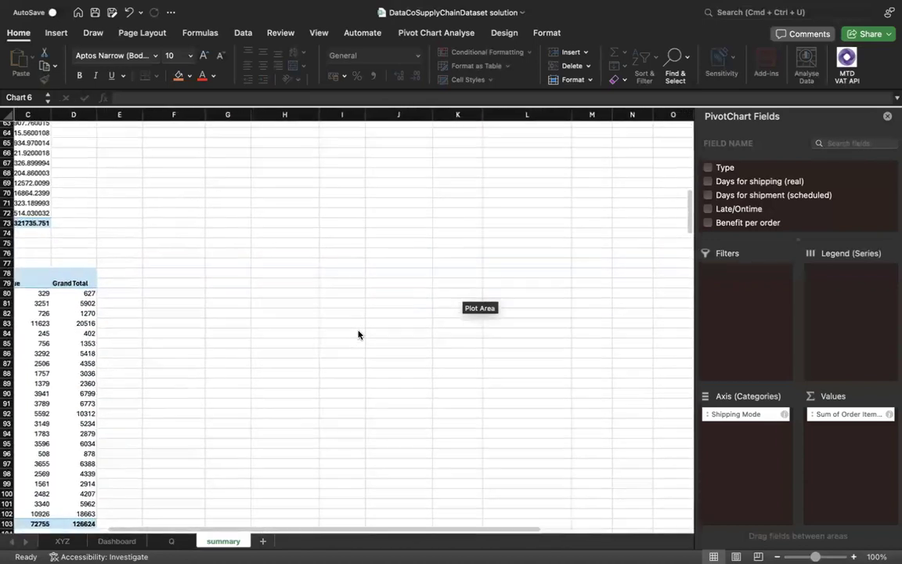
scroll(359, 334, "right", 1)
scroll(357, 328, "down", 3)
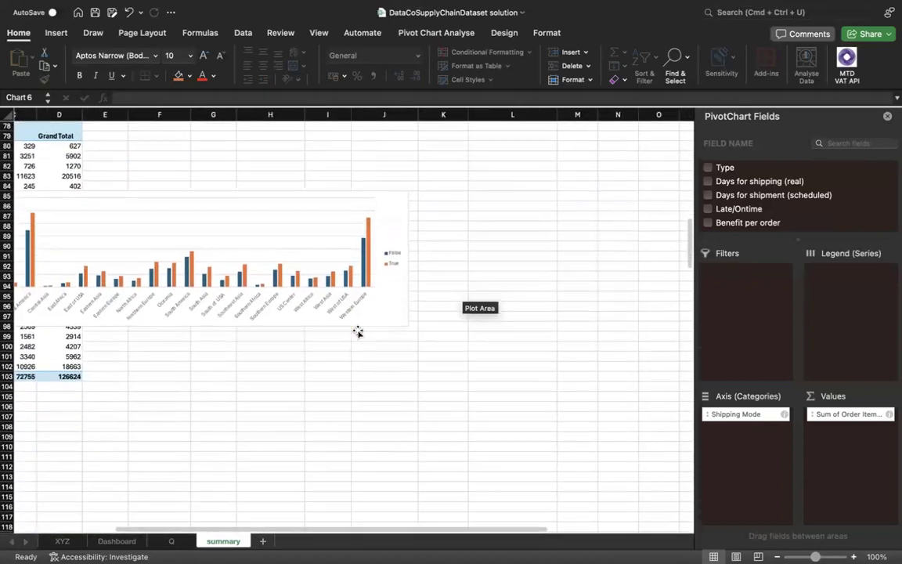
scroll(351, 297, "down", 8)
scroll(351, 297, "down", 10)
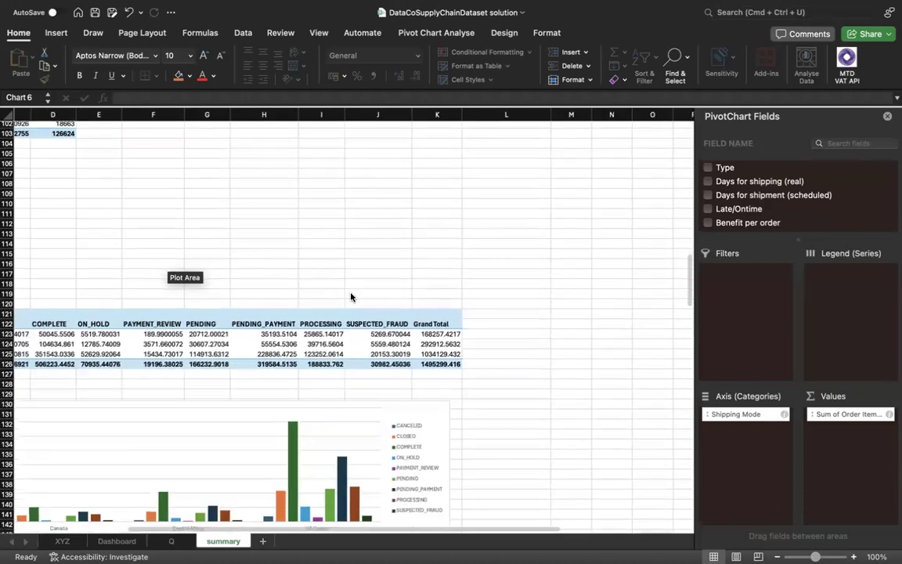
scroll(351, 297, "right", 1)
scroll(332, 362, "down", 15)
scroll(332, 362, "right", 1)
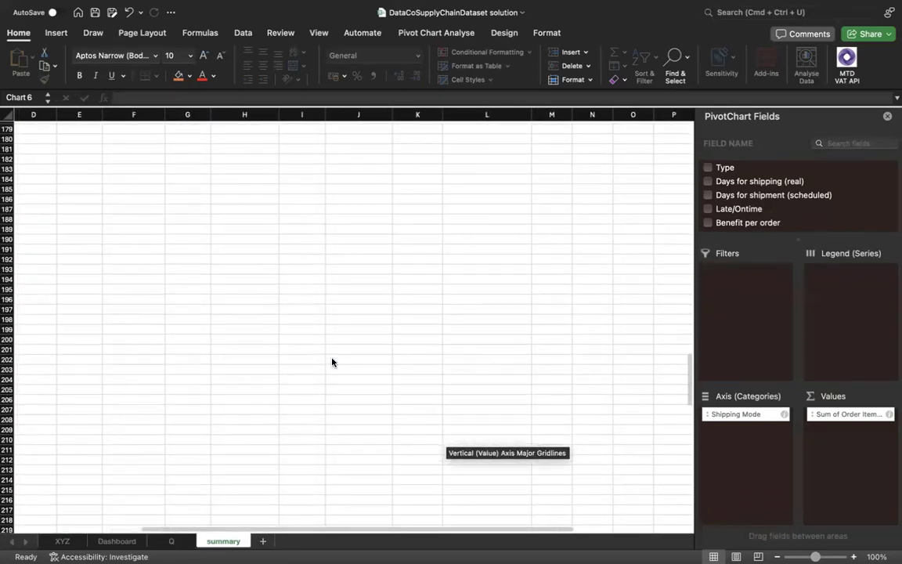
scroll(332, 361, "up", 15)
scroll(332, 362, "left", 2)
scroll(332, 362, "up", 20)
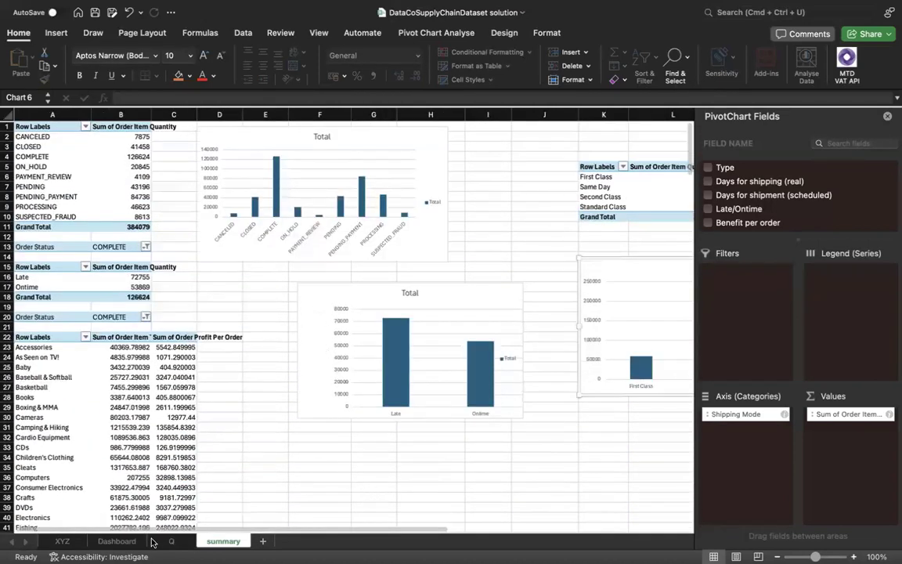
Step: Merge two side-by-side blocks below TITLE and label them 'CHART 1' and 'CHART 2'
left_click(116, 541)
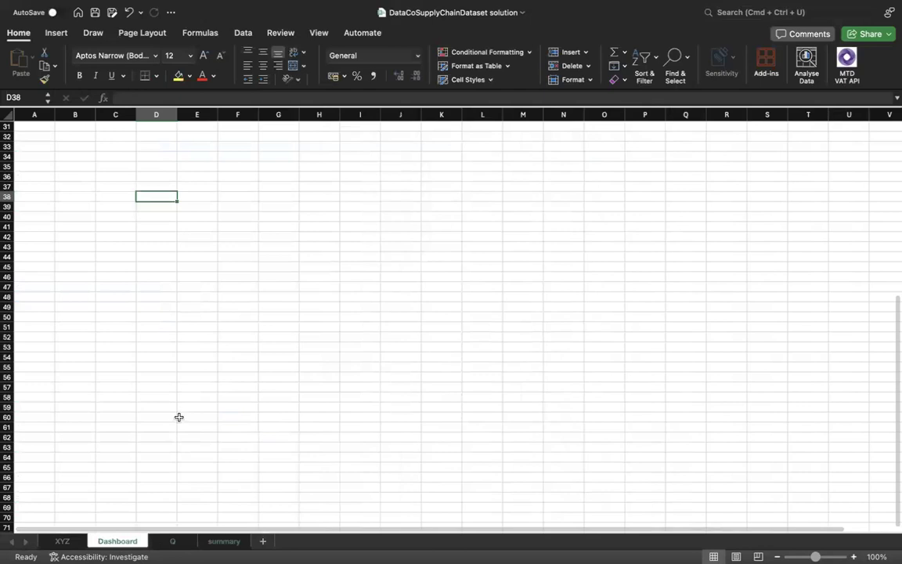
scroll(197, 241, "up", 6)
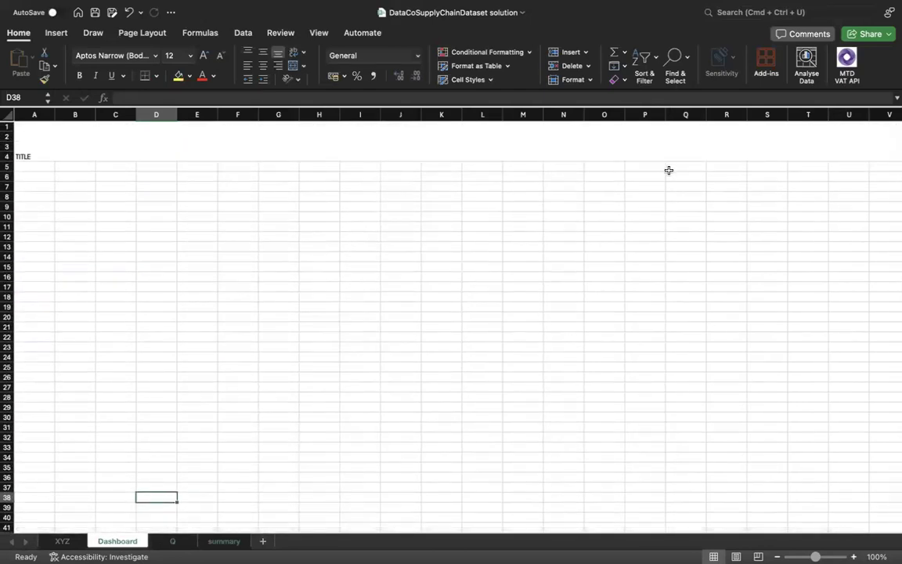
left_click_drag(32, 178, 188, 357)
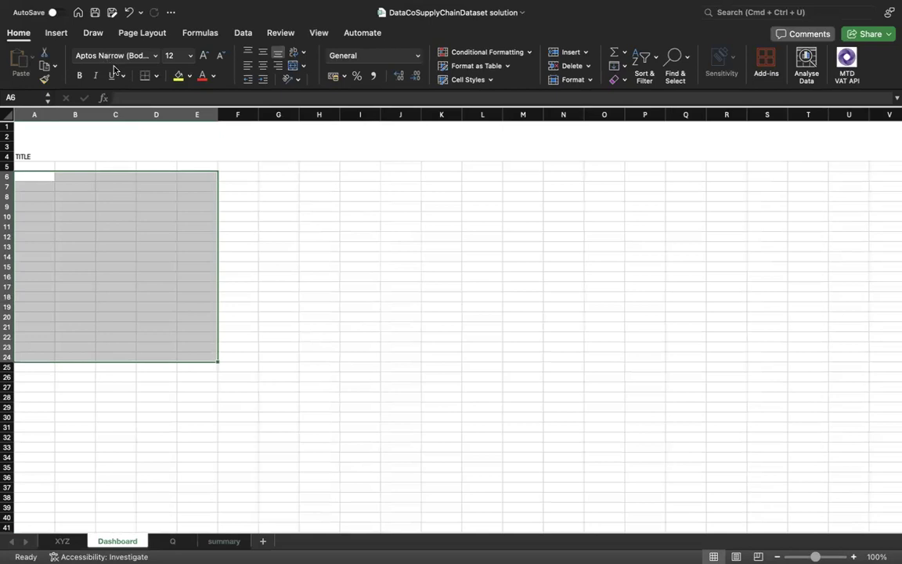
left_click(293, 68)
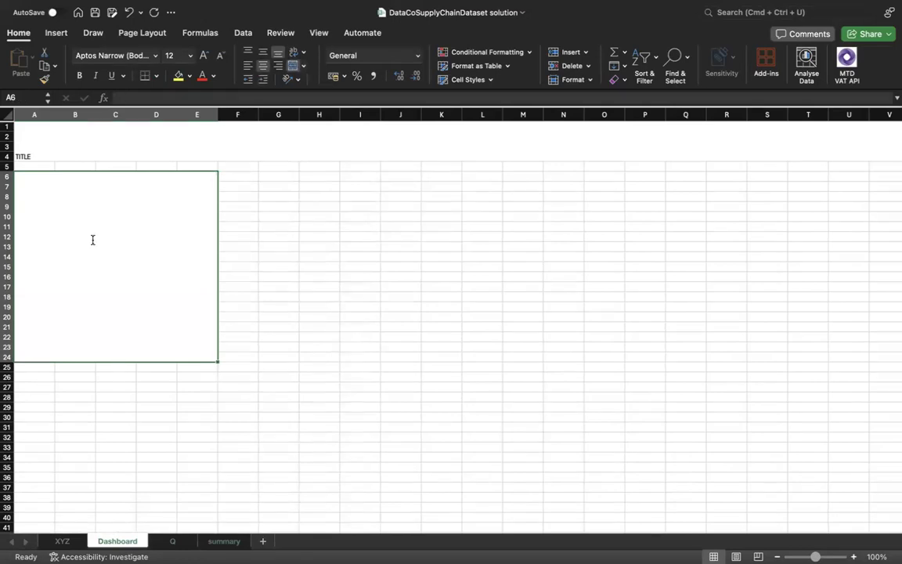
type("CHART")
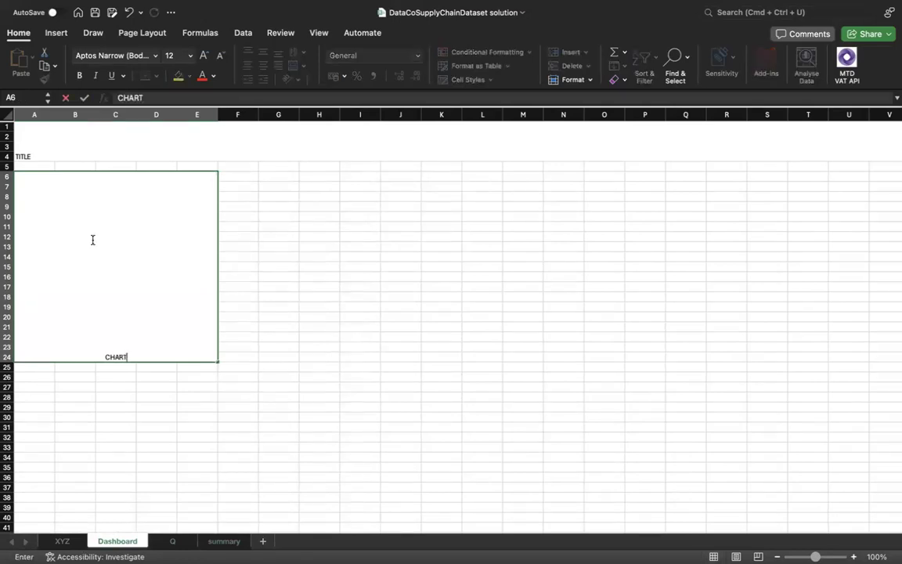
type(" 1")
left_click(278, 254)
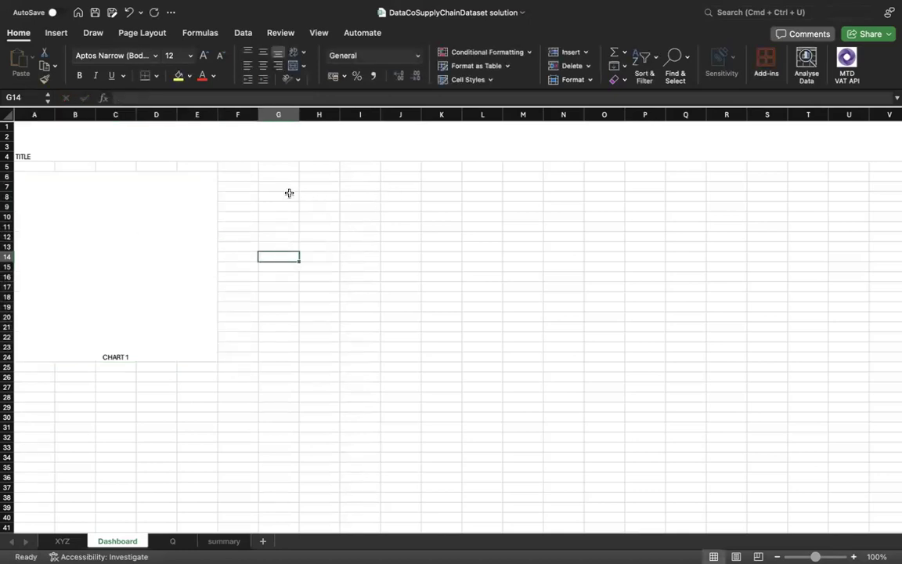
left_click_drag(278, 176, 435, 356)
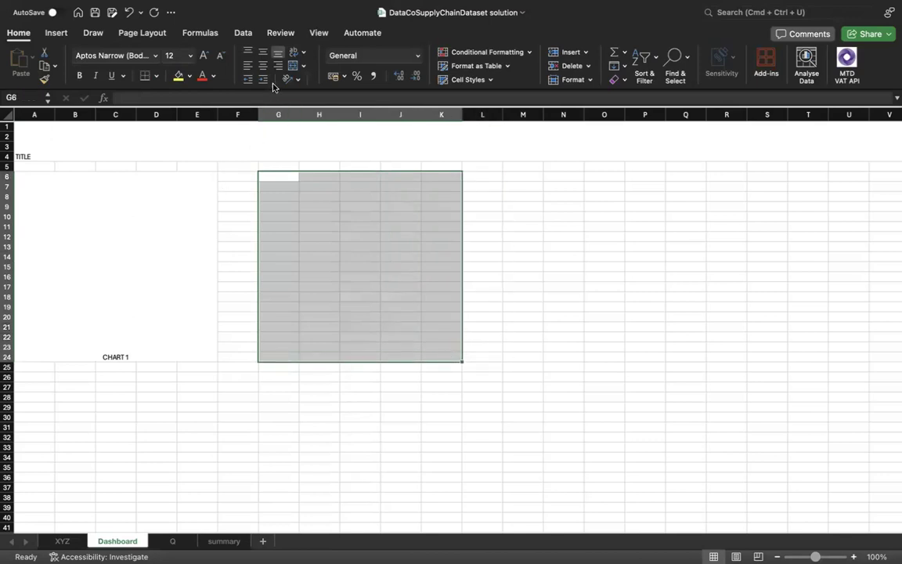
left_click(297, 66)
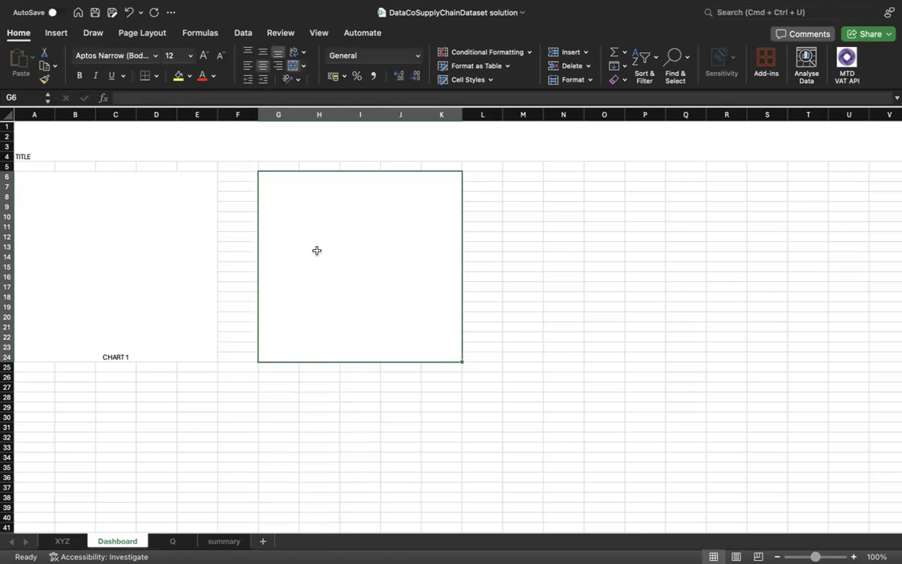
type("C")
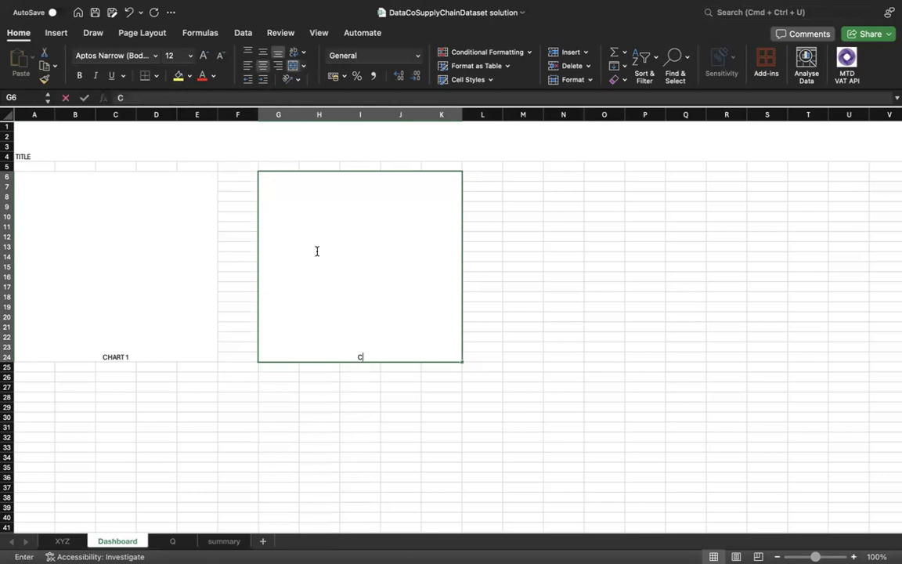
type("HART")
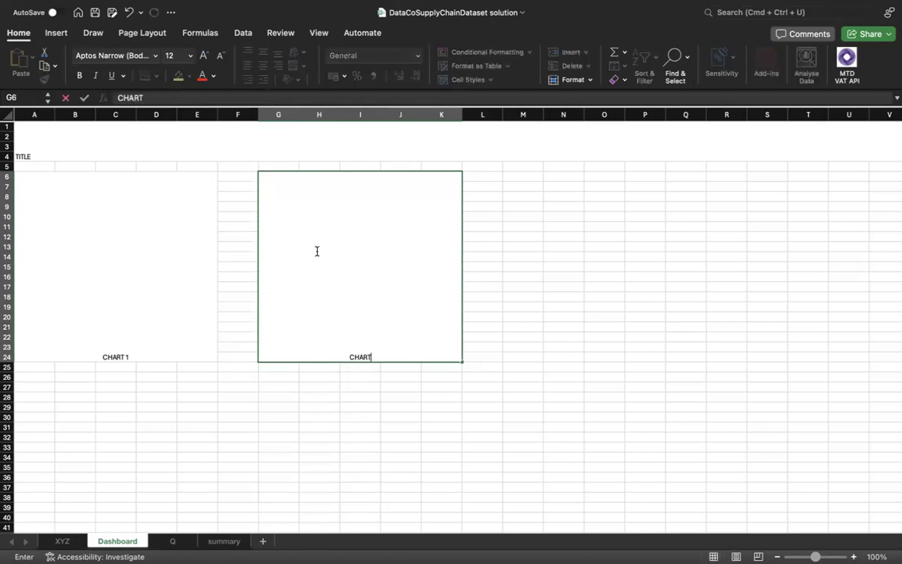
type(" 2")
left_click(558, 286)
scroll(501, 263, "right", 2)
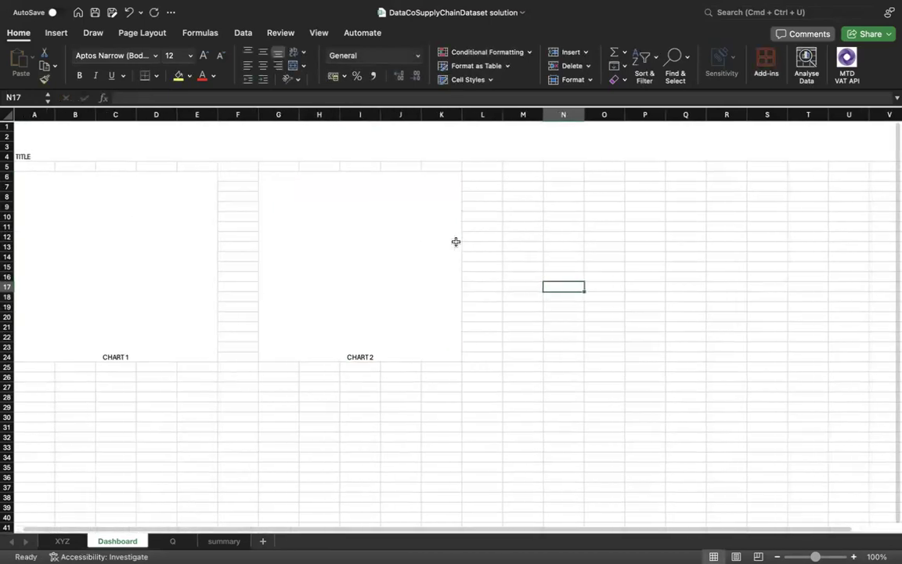
mouse_move(526, 177)
left_mouse_down()
mouse_move(556, 356)
mouse_move(622, 346)
mouse_move(676, 357)
left_mouse_up()
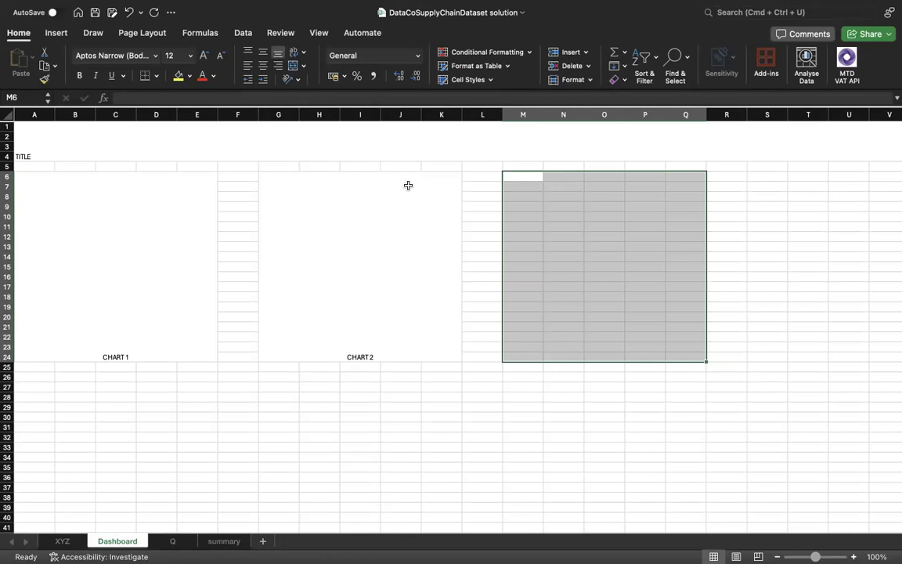
left_click(140, 244)
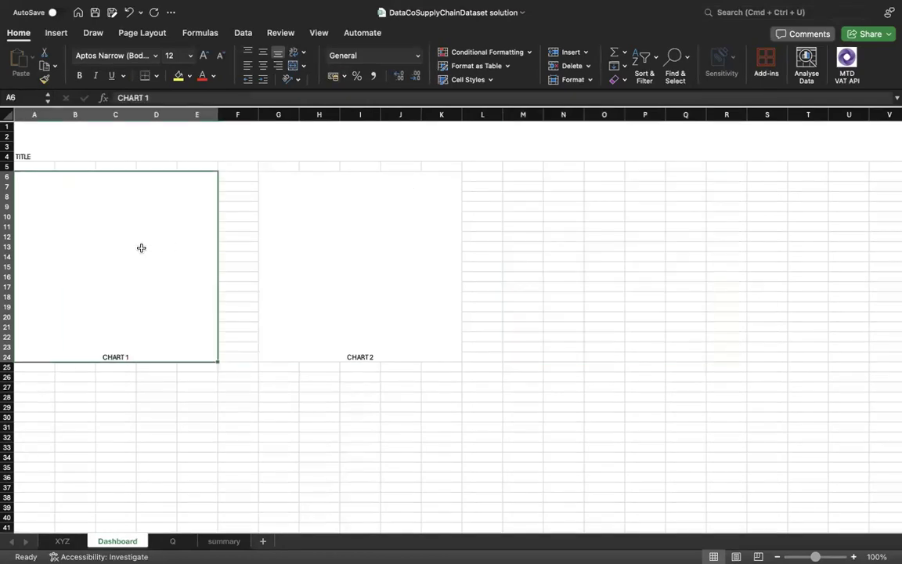
left_click(276, 249)
left_click(608, 262)
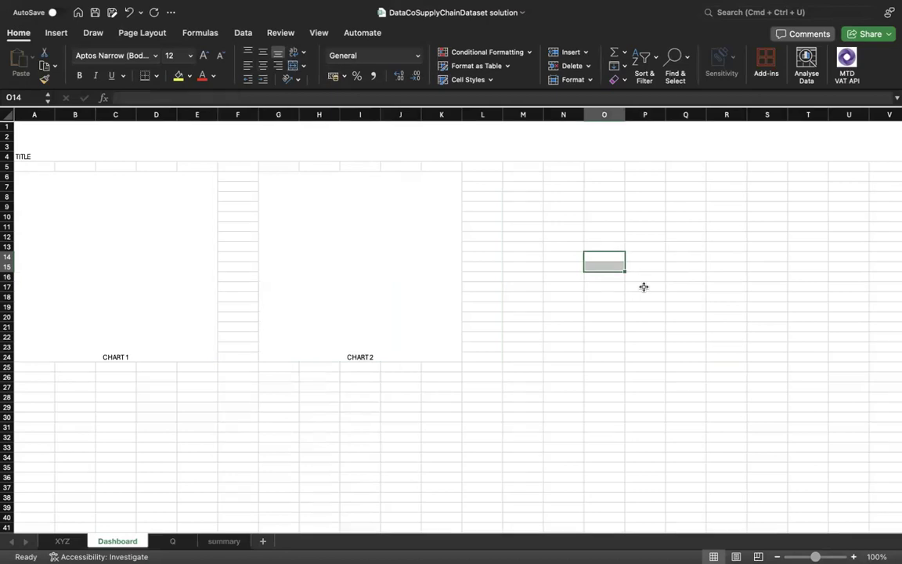
Step: Read through the Q sheet questions, including ORDER STATUS, and go back to the summary sheet
left_click(175, 541)
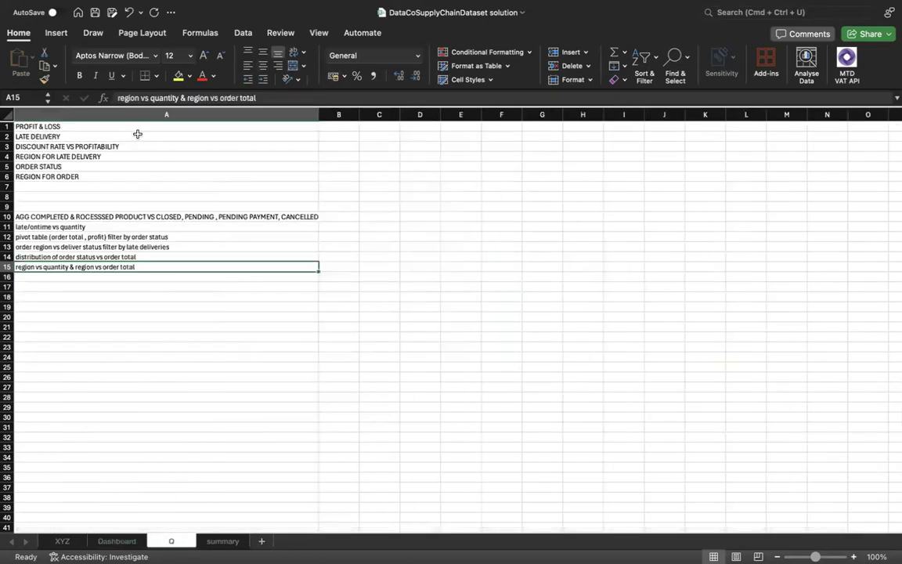
left_click_drag(137, 135, 145, 254)
left_click(124, 166)
left_click_drag(54, 226, 162, 287)
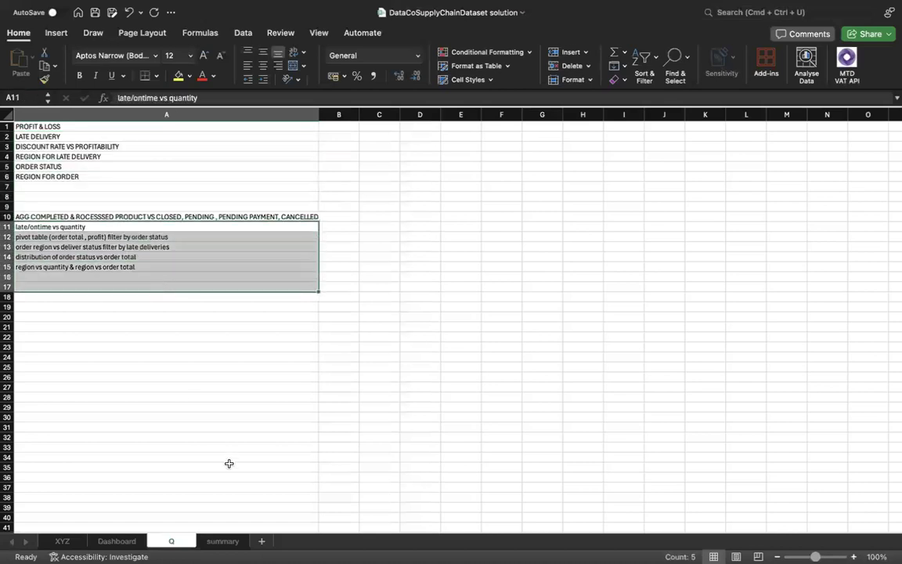
left_click(222, 540)
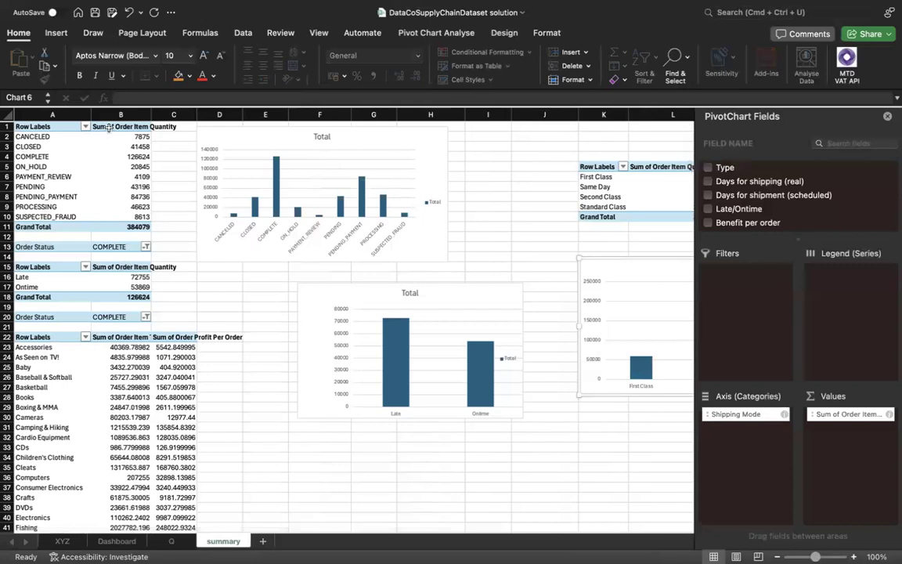
left_click_drag(29, 147, 109, 204)
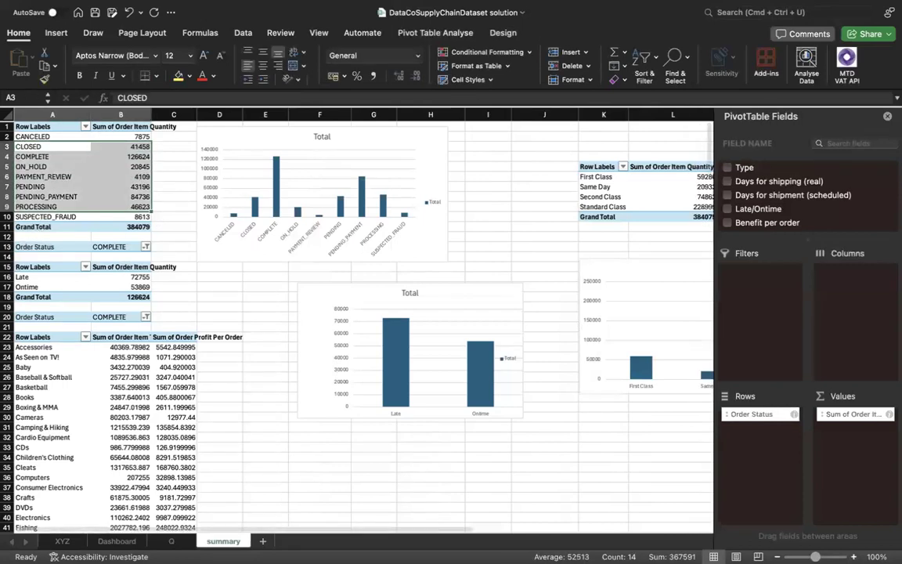
left_click(125, 540)
left_click(171, 541)
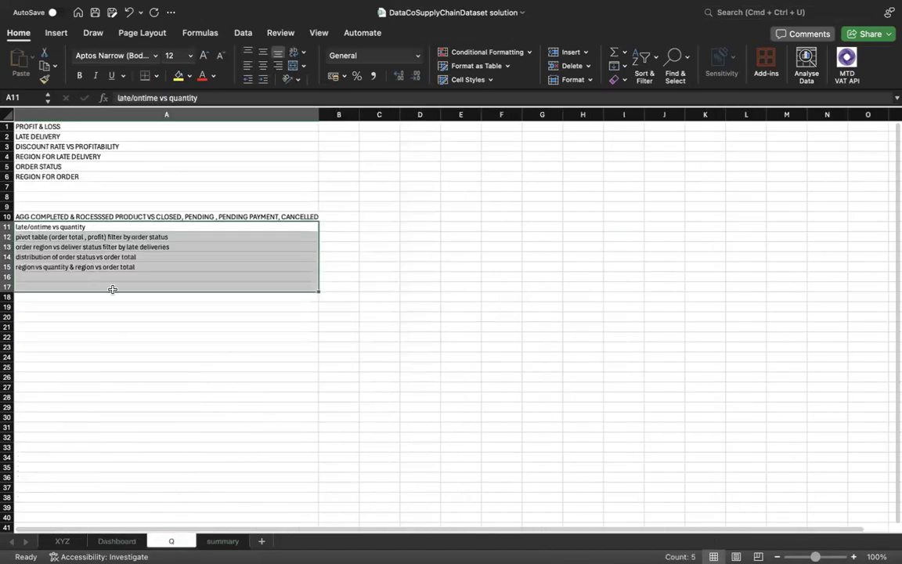
left_click(215, 539)
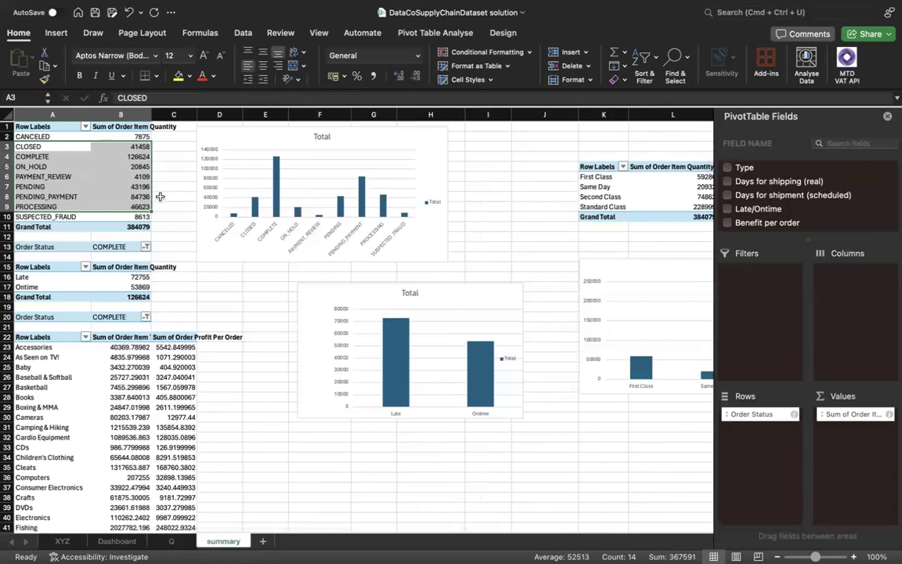
Step: Select the COMPLETE row (126624) of the order-status pivot and show the PivotTable Analyse commands
left_click(121, 177)
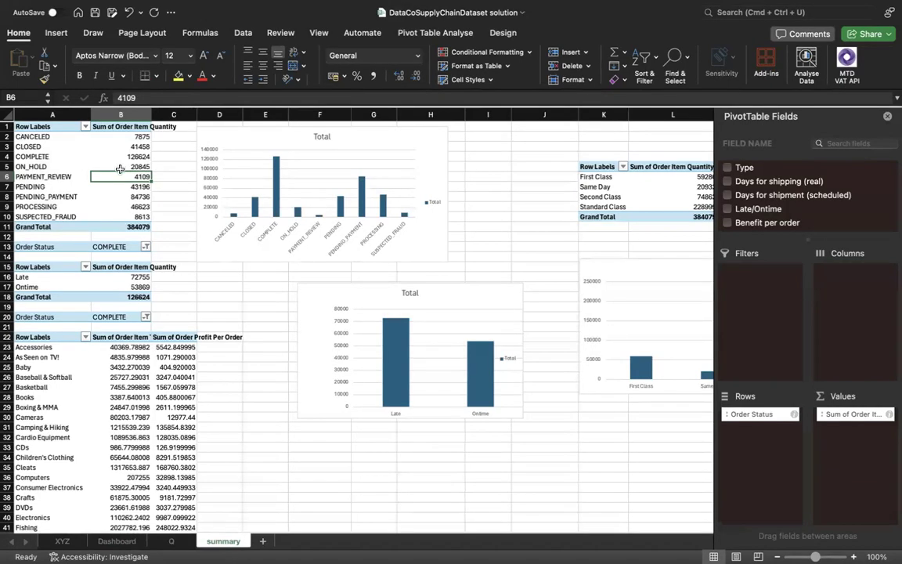
left_click(76, 160)
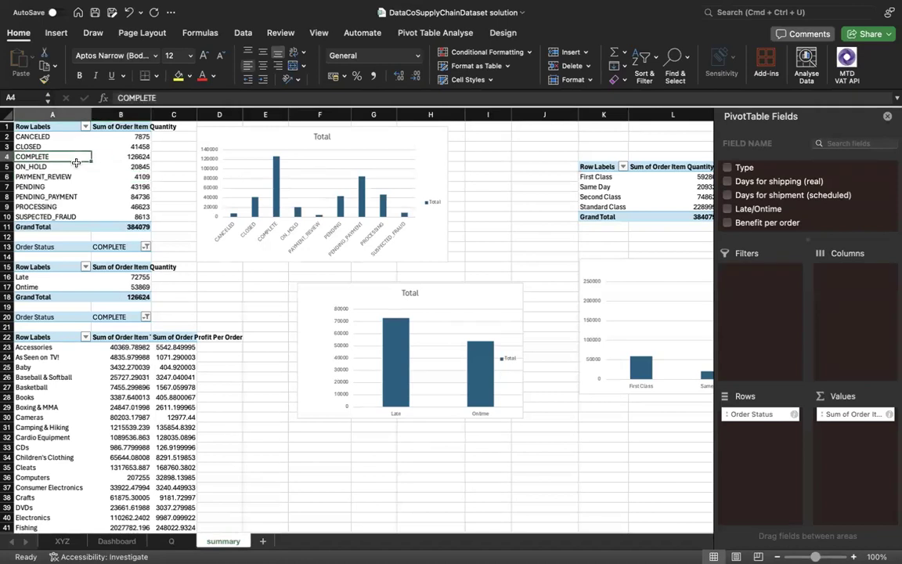
left_click(436, 33)
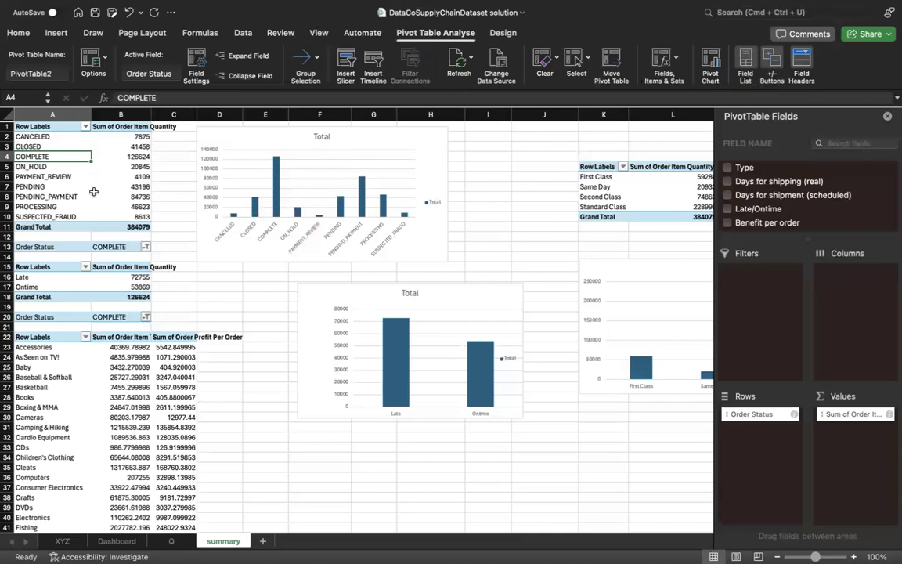
scroll(77, 319, "down", 3)
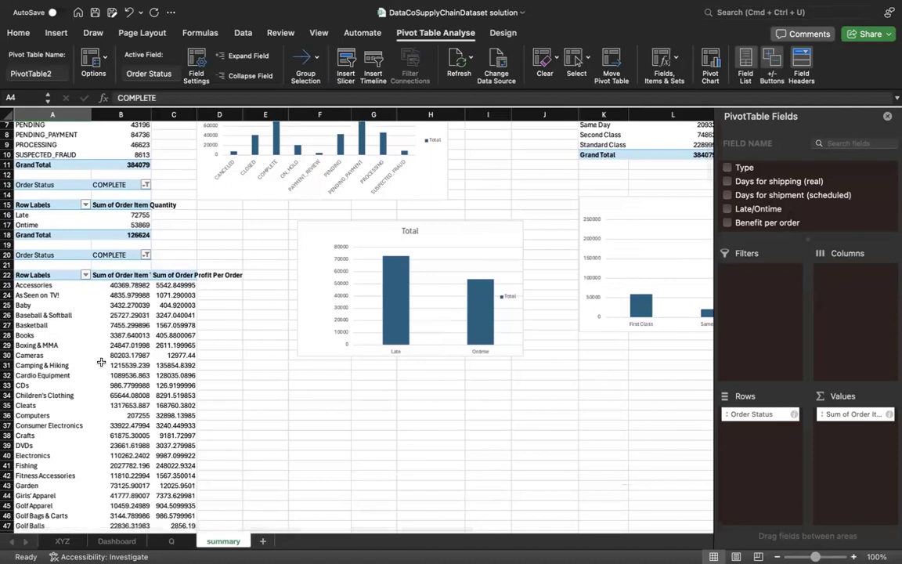
scroll(94, 329, "down", 4)
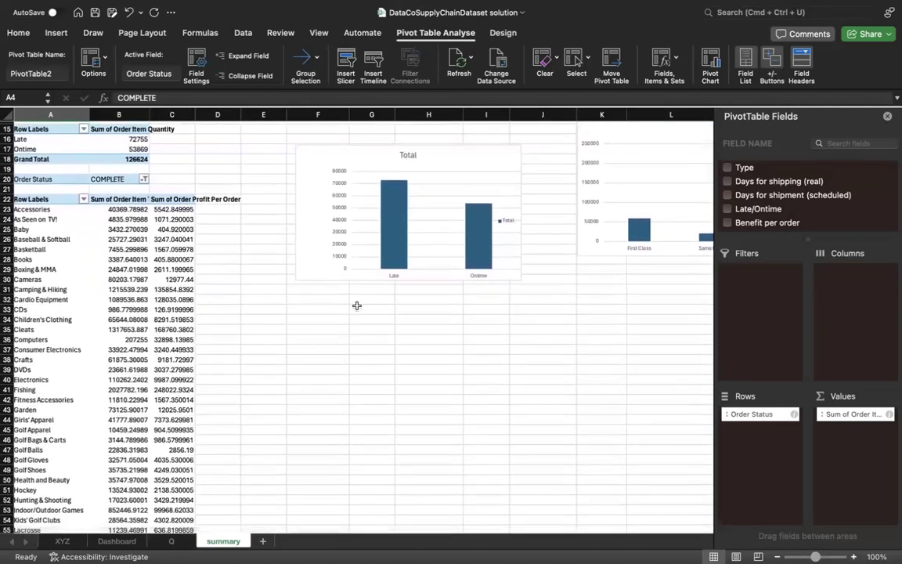
scroll(121, 170, "up", 6)
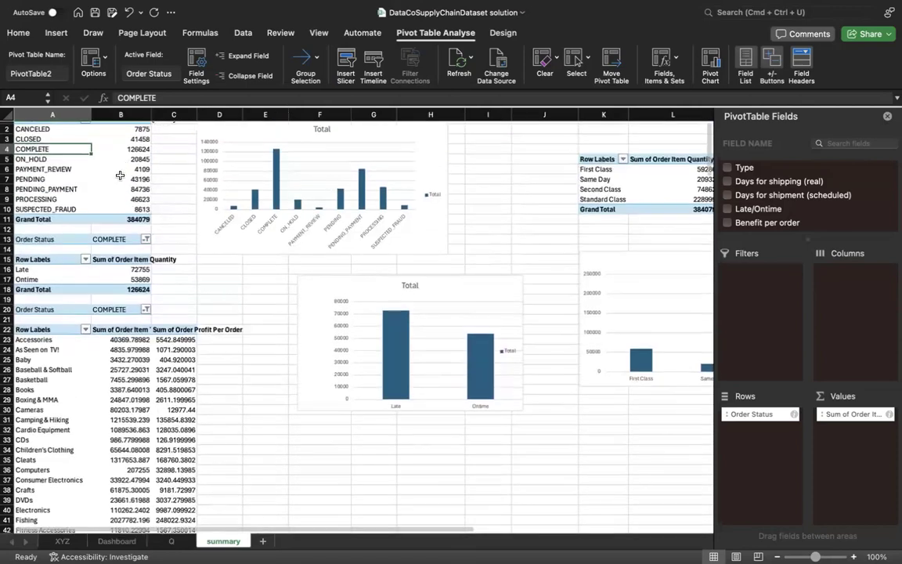
left_click(120, 177)
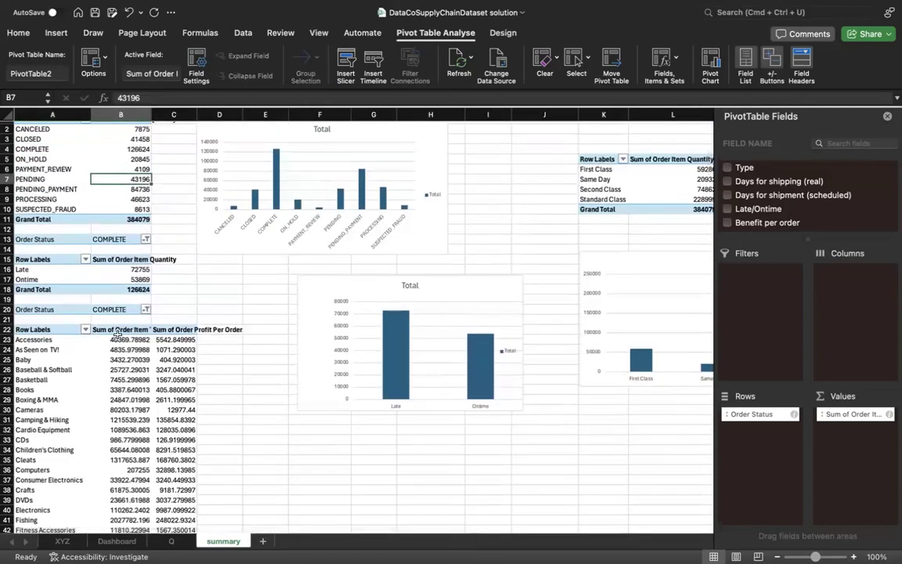
scroll(117, 335, "down", 20)
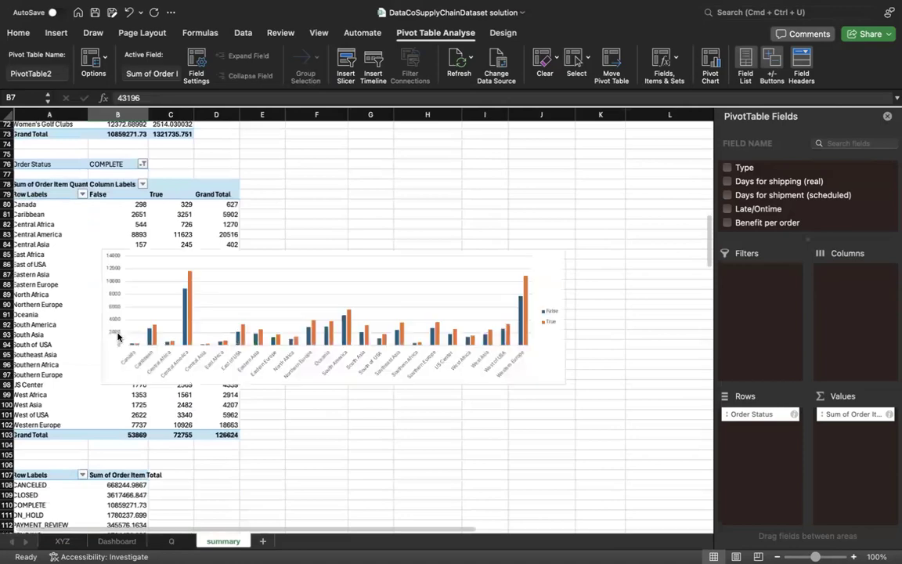
scroll(117, 336, "down", 7)
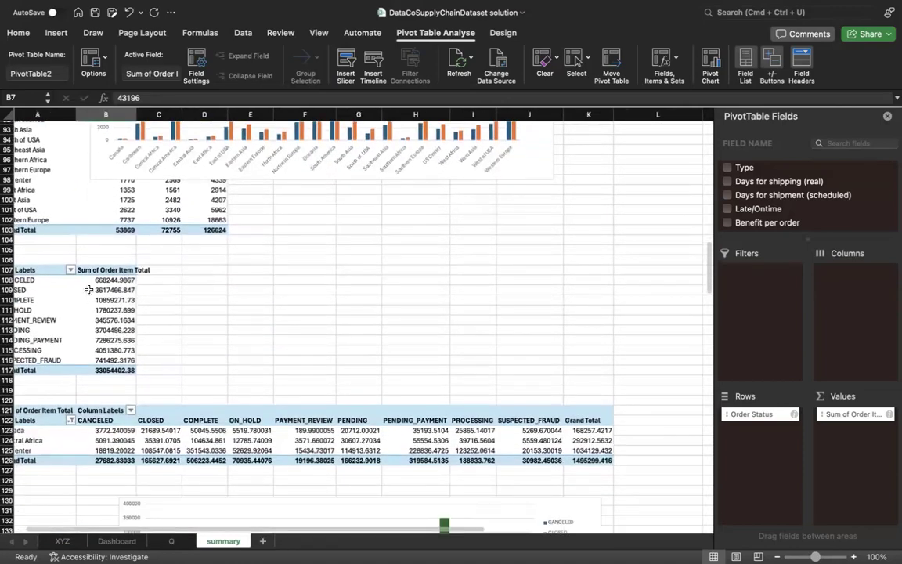
scroll(88, 290, "up", 14)
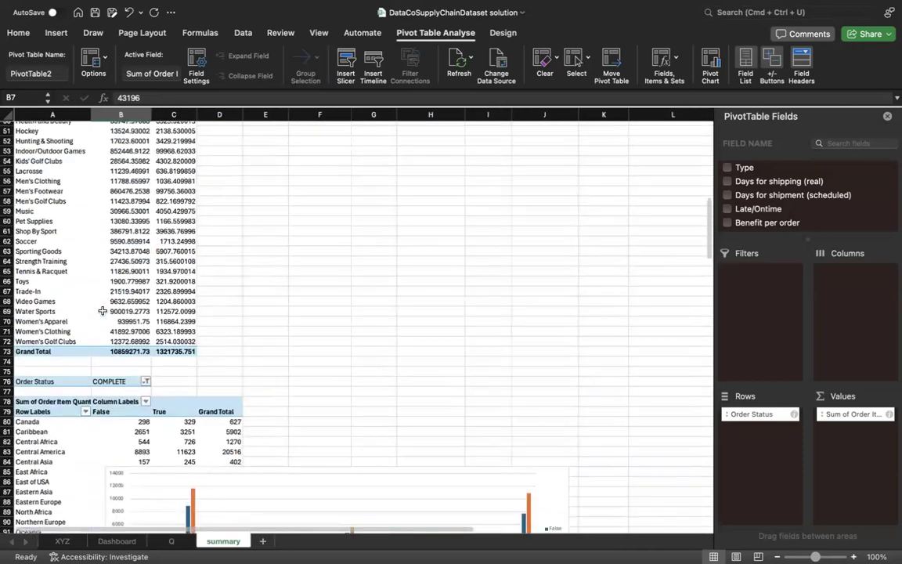
scroll(101, 311, "up", 14)
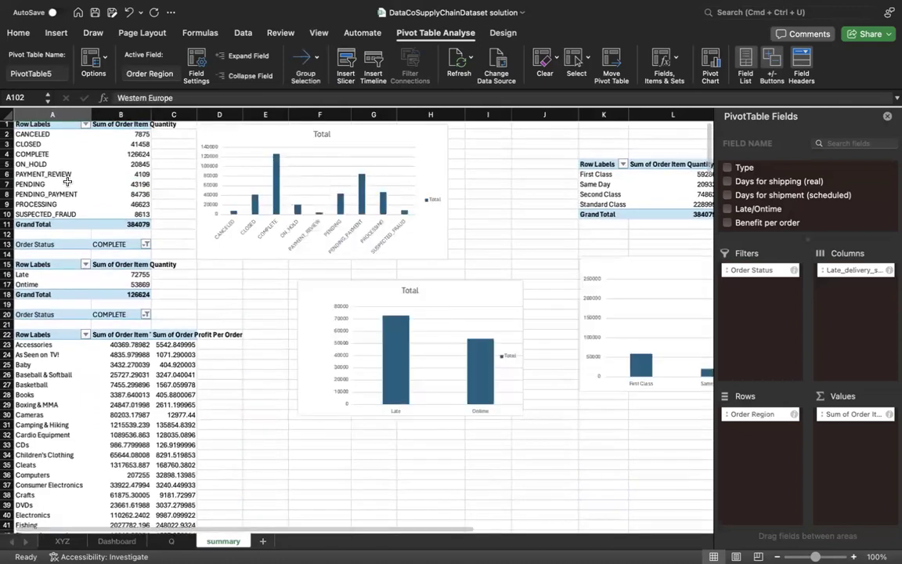
left_click(66, 175)
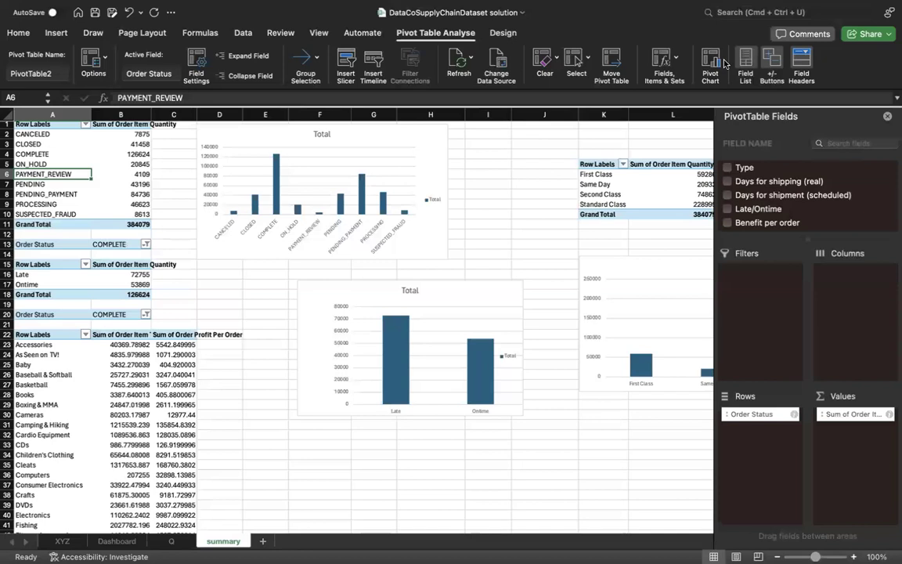
scroll(440, 383, "down", 5)
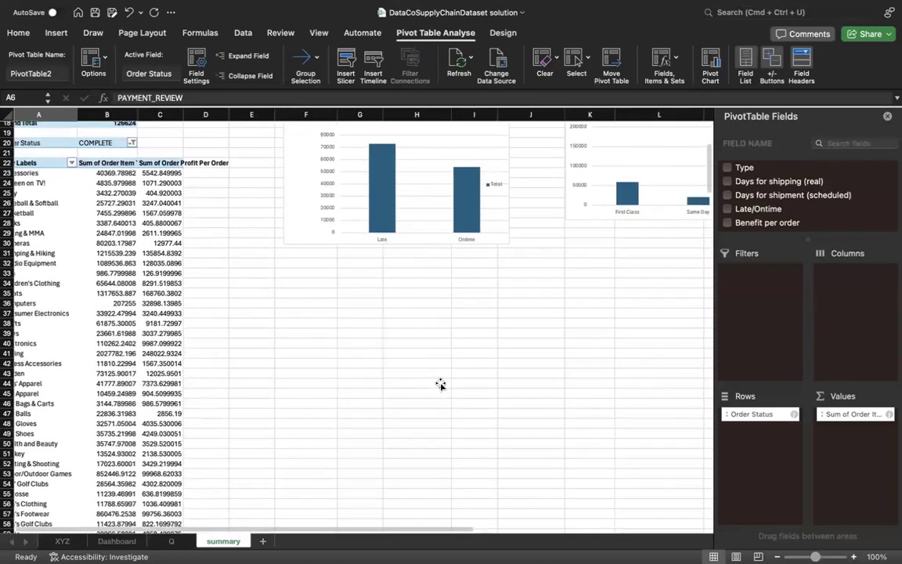
scroll(440, 383, "up", 10)
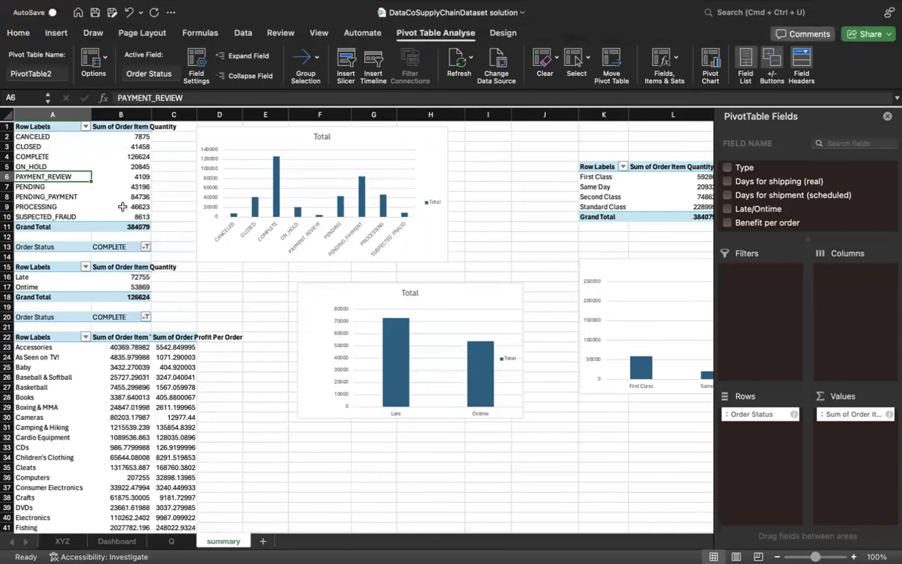
left_click(102, 166)
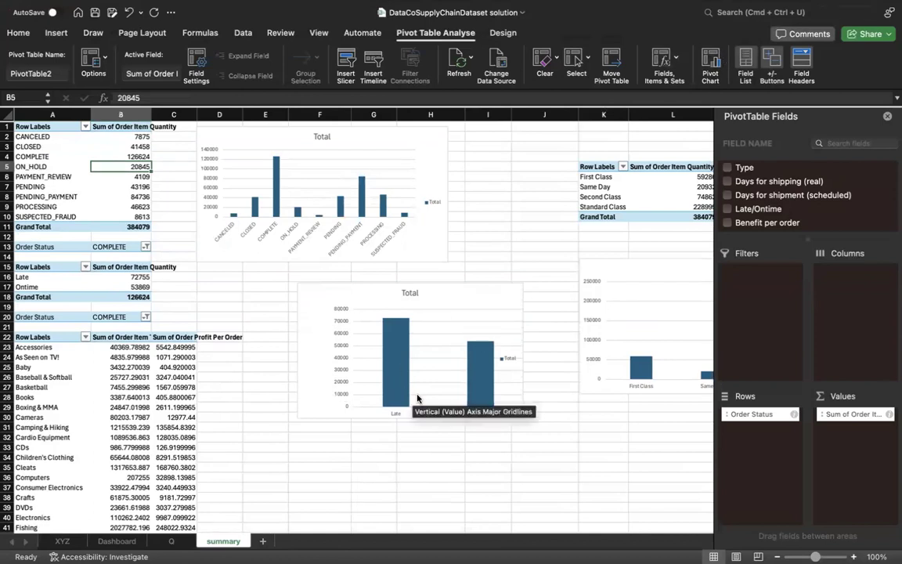
scroll(419, 399, "right", 3)
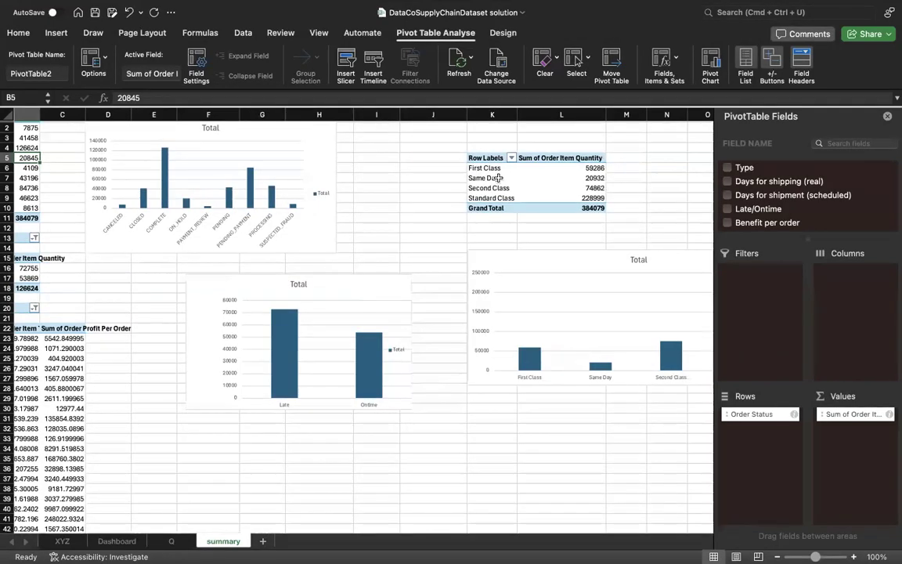
scroll(511, 304, "right", 4)
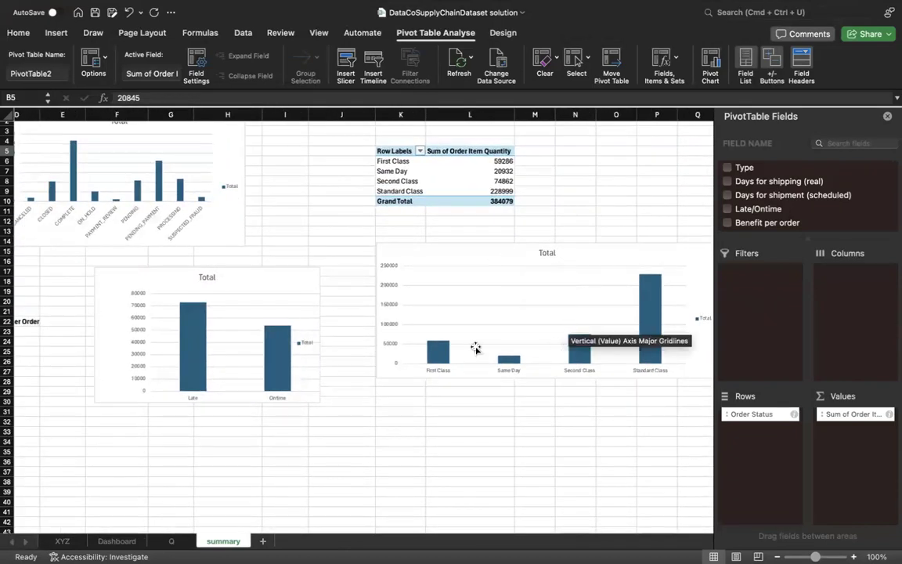
scroll(423, 328, "left", 6)
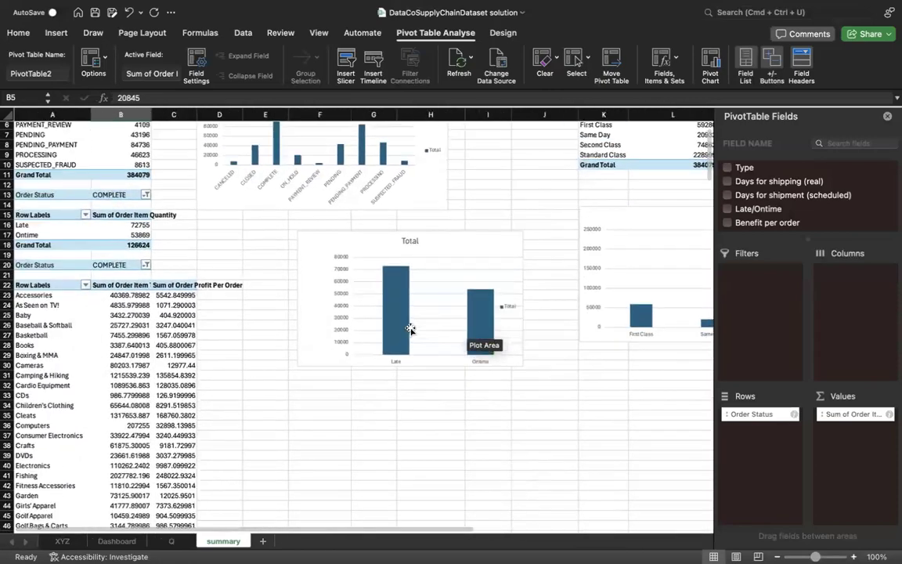
scroll(410, 329, "down", 20)
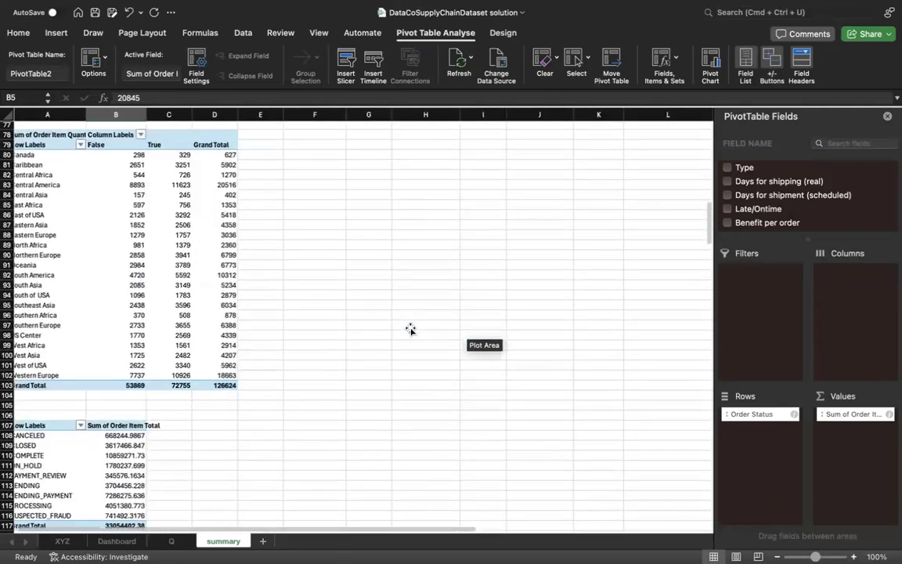
scroll(410, 329, "down", 10)
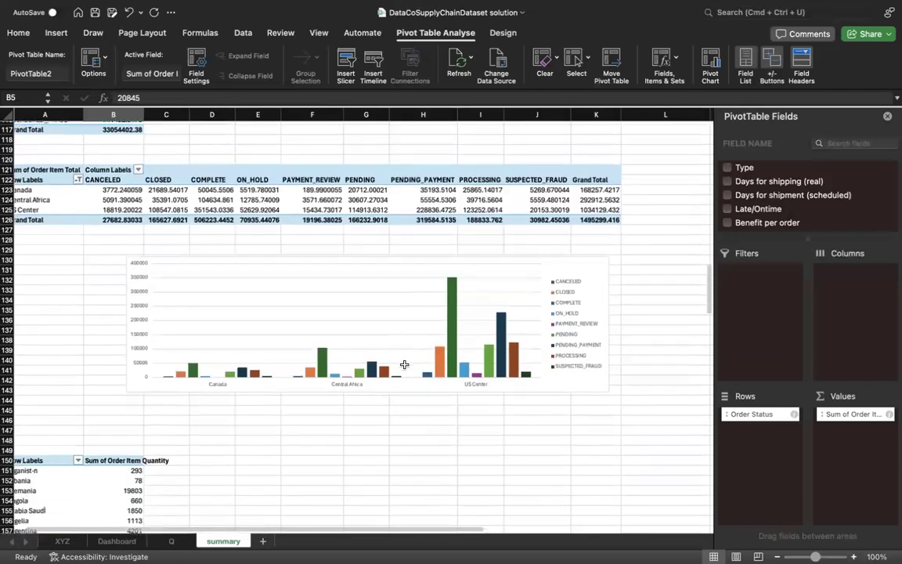
scroll(243, 357, "up", 5)
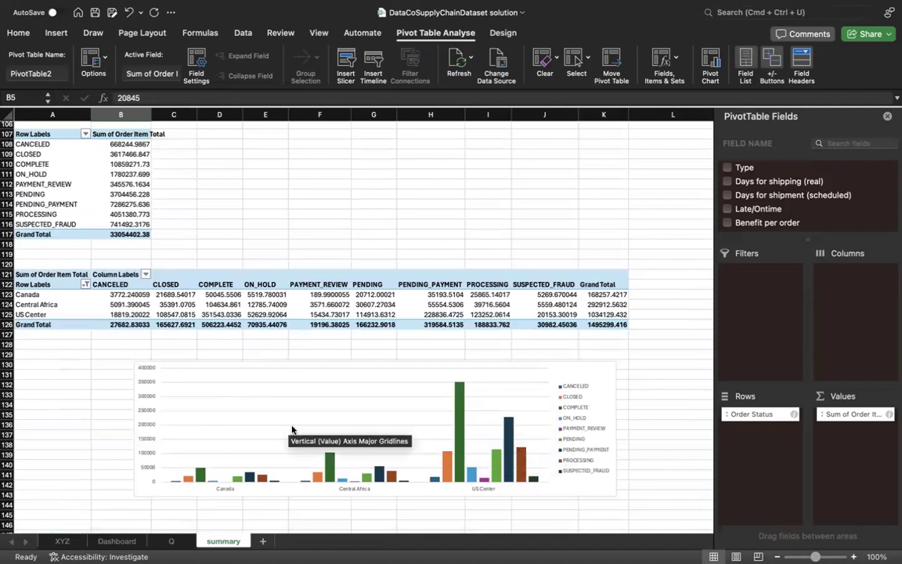
left_click(118, 541)
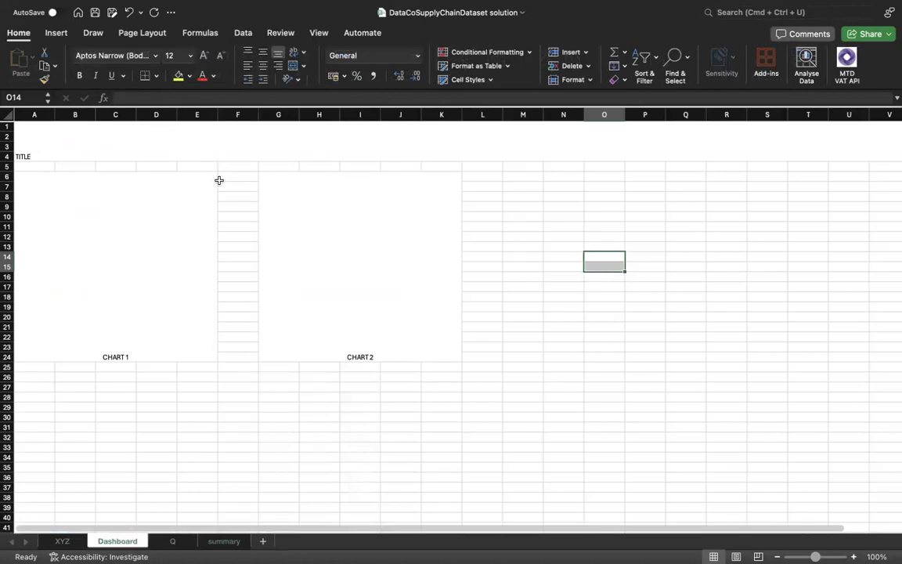
left_click(231, 543)
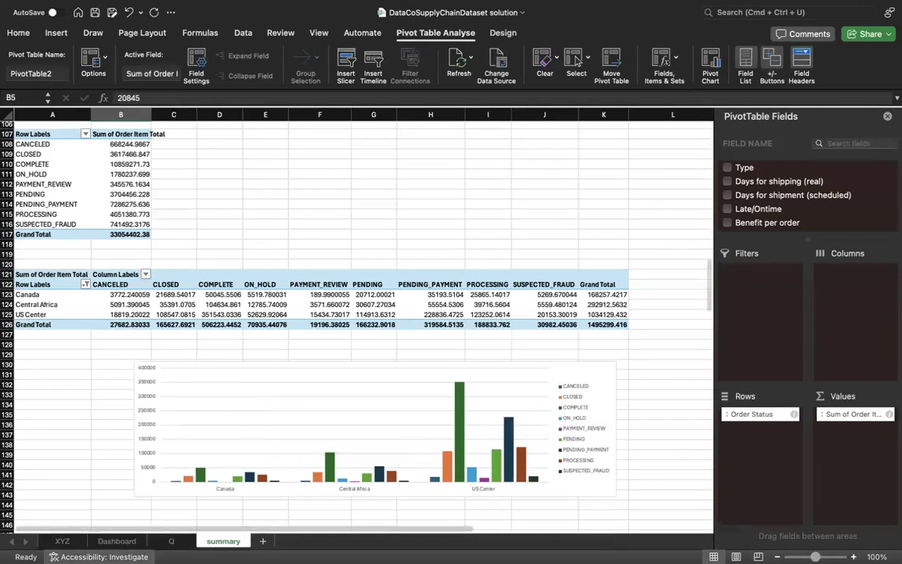
left_click(117, 541)
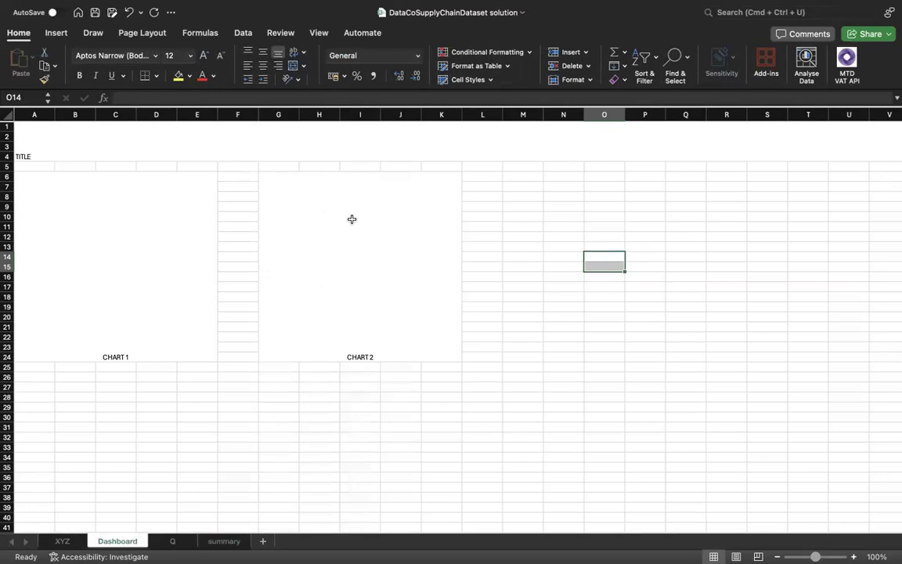
left_click(323, 215)
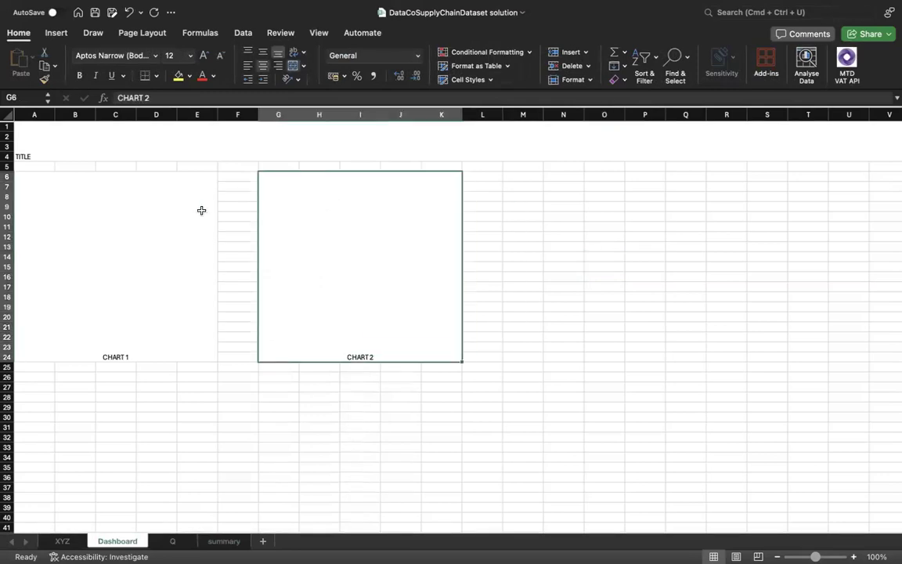
left_click(193, 210)
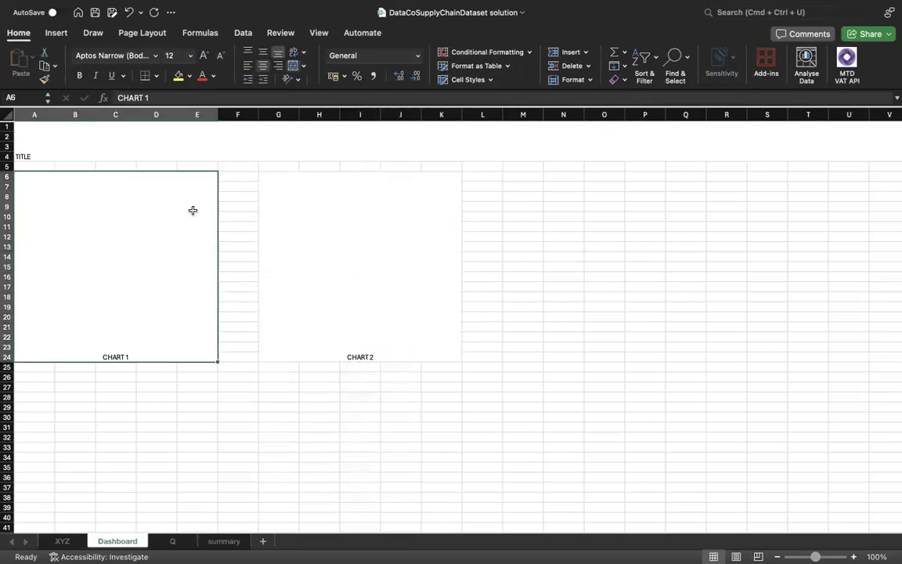
left_click(380, 209)
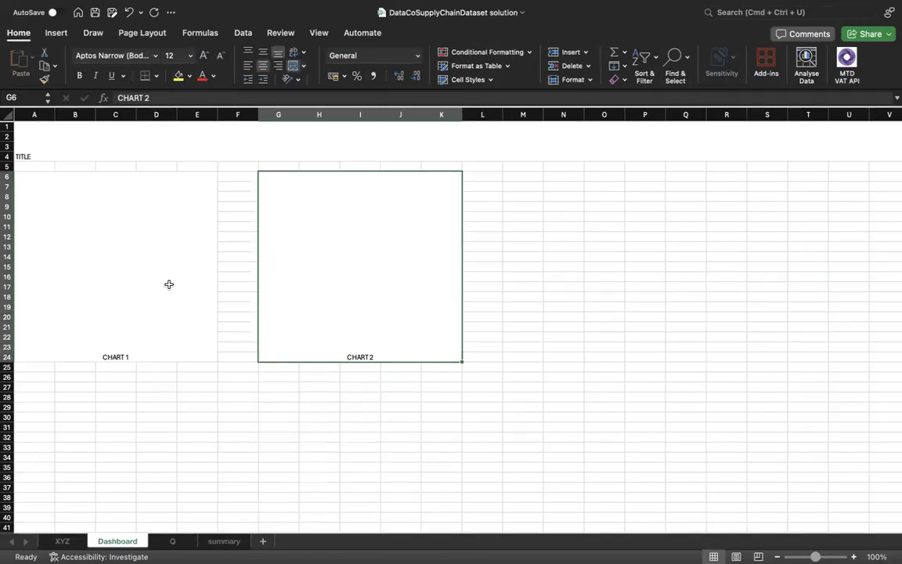
left_click(174, 540)
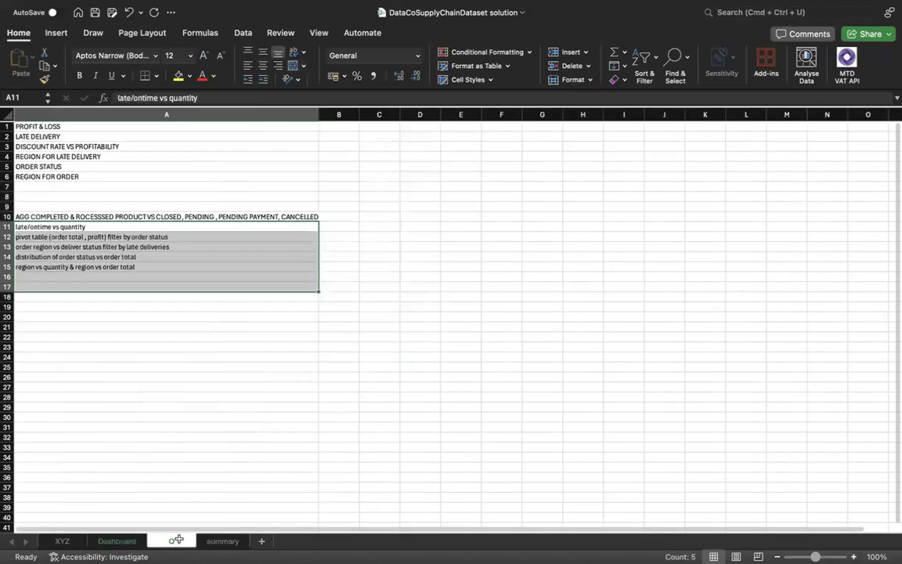
left_click(227, 542)
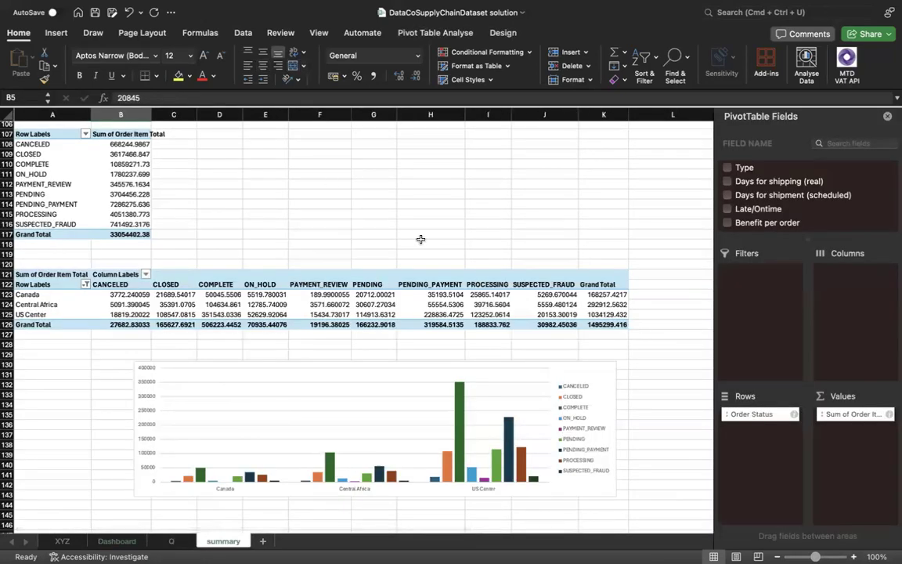
left_click(117, 540)
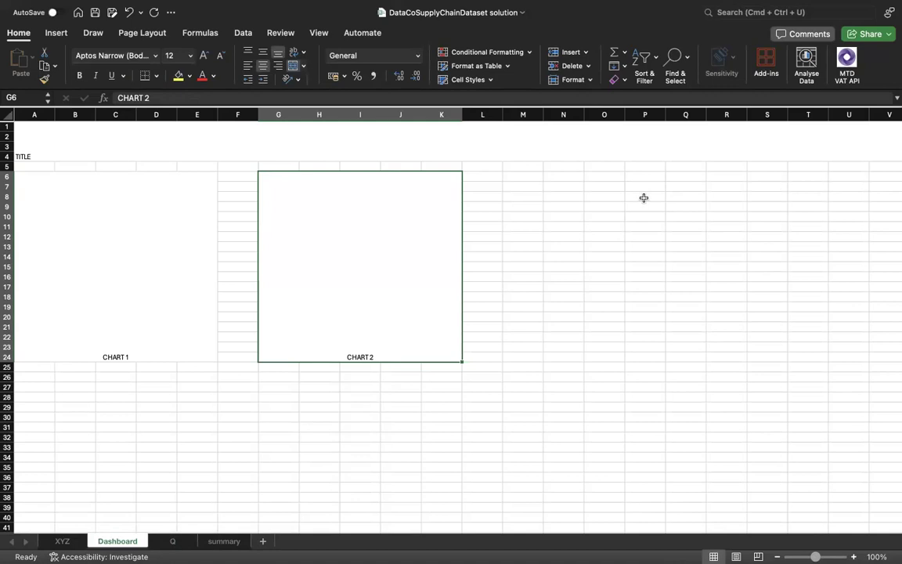
Step: Merge M6:Q24 into a third blank chart block beside CHART 2, then select A27:J41
left_click(492, 244)
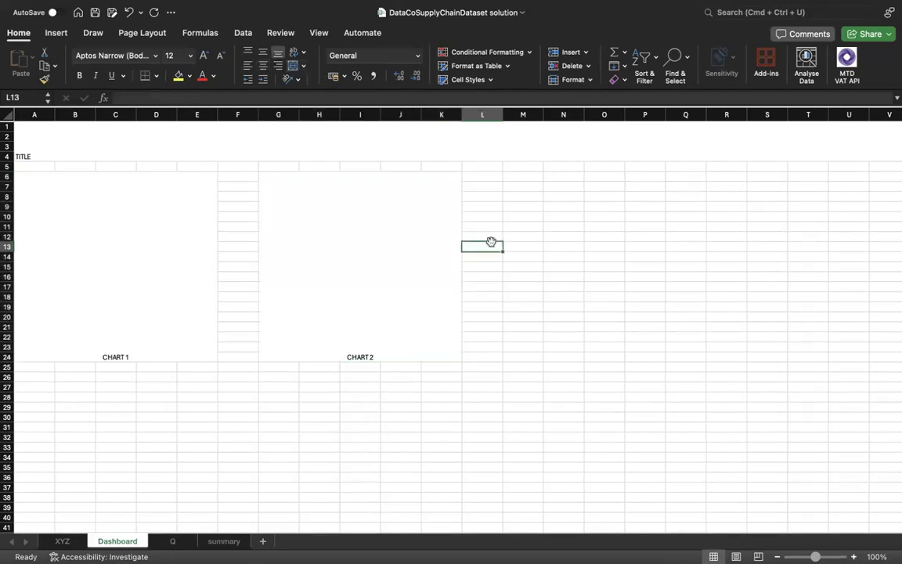
left_click(300, 226)
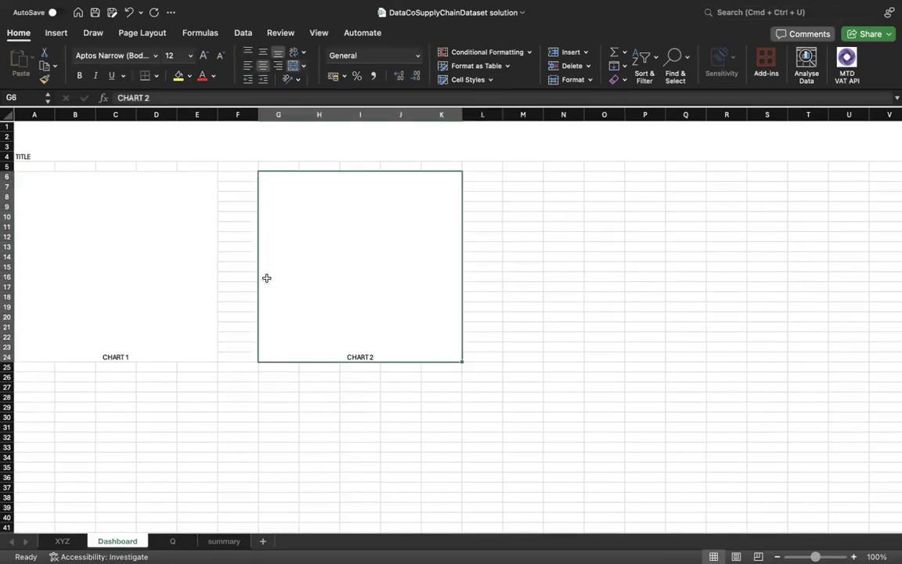
left_click(119, 265)
left_click(367, 282)
left_click_drag(696, 183, 674, 352)
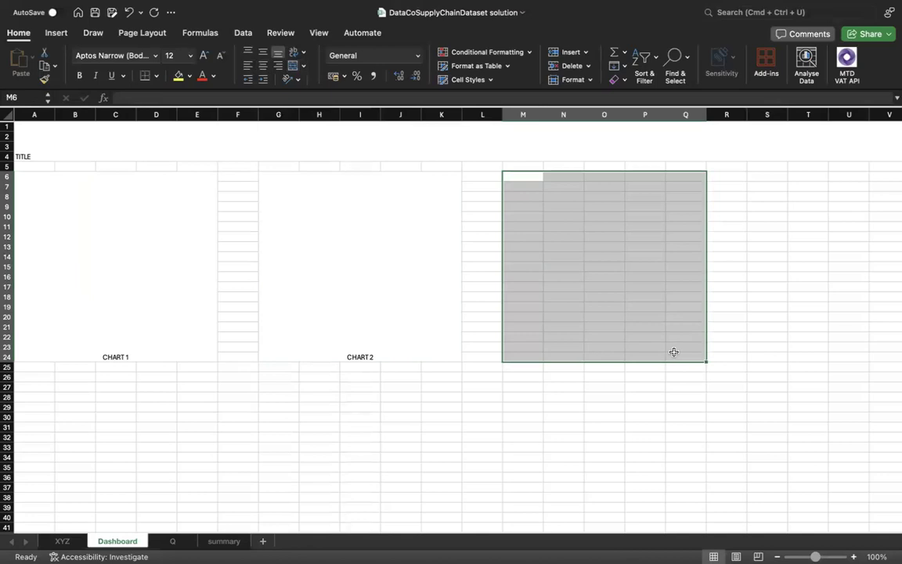
left_click(292, 68)
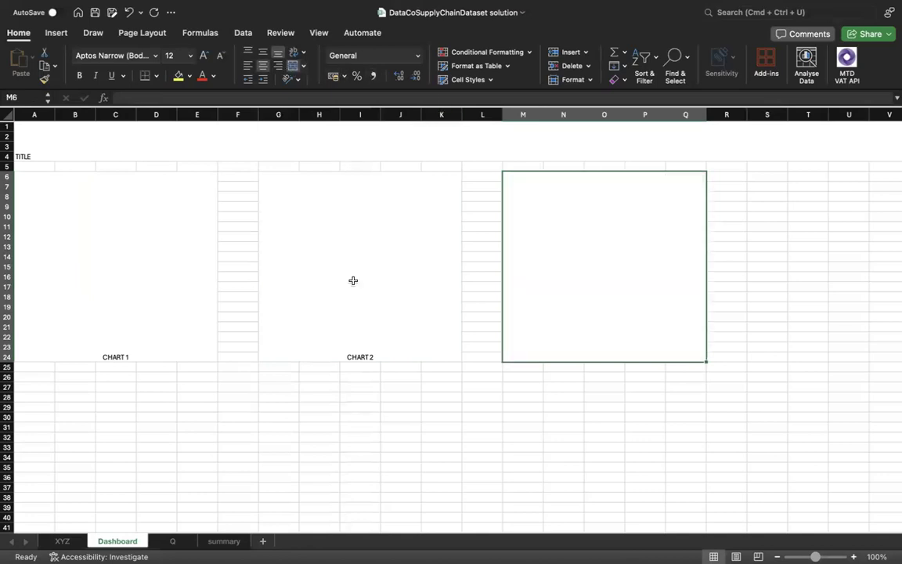
left_click(261, 406)
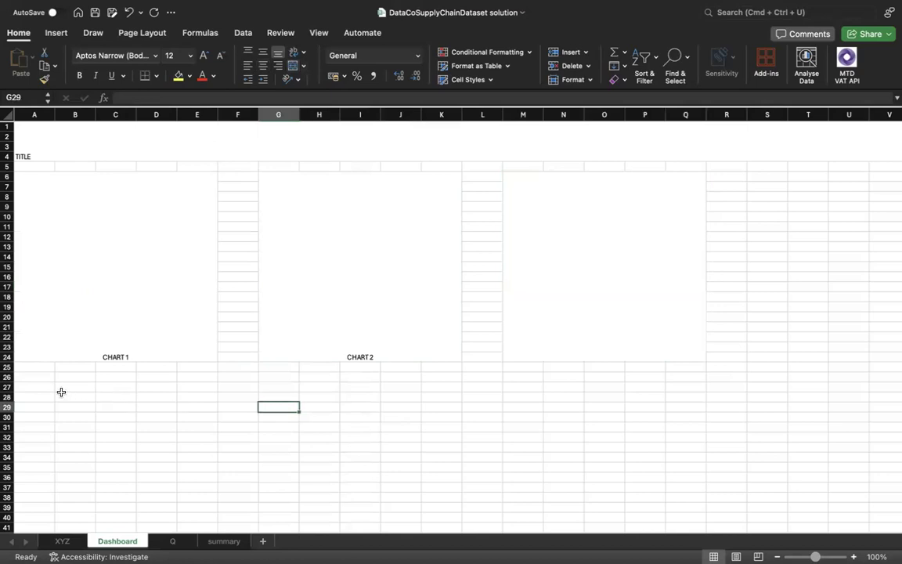
left_click_drag(45, 389, 399, 527)
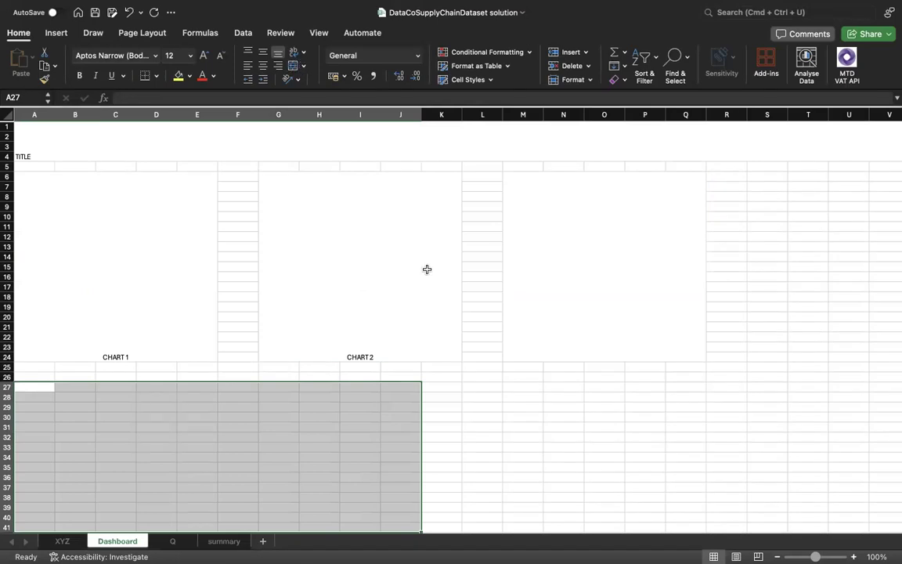
Step: Merge L27:T41 into a single bottom-right chart block
left_click_drag(487, 386, 799, 402)
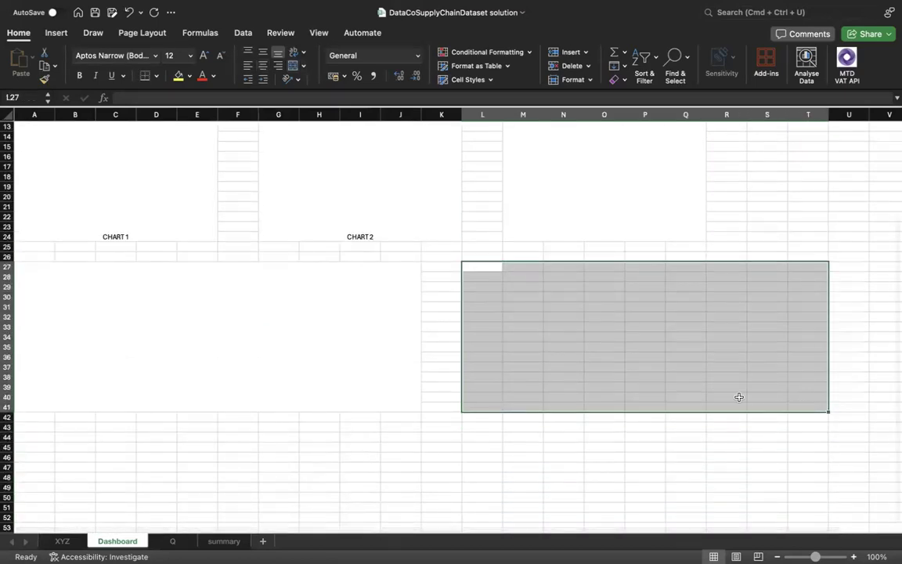
scroll(620, 346, "up", 4)
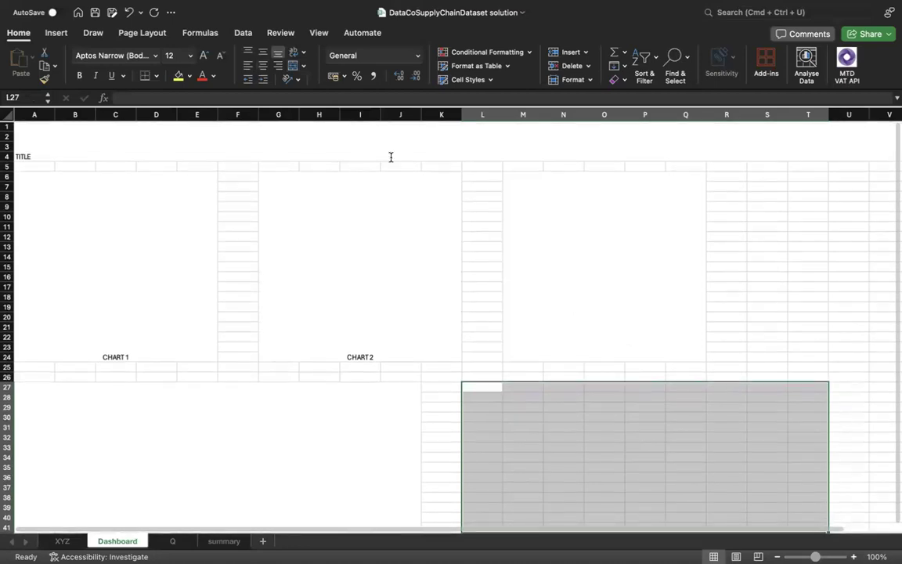
left_click(293, 66)
scroll(462, 329, "down", 3)
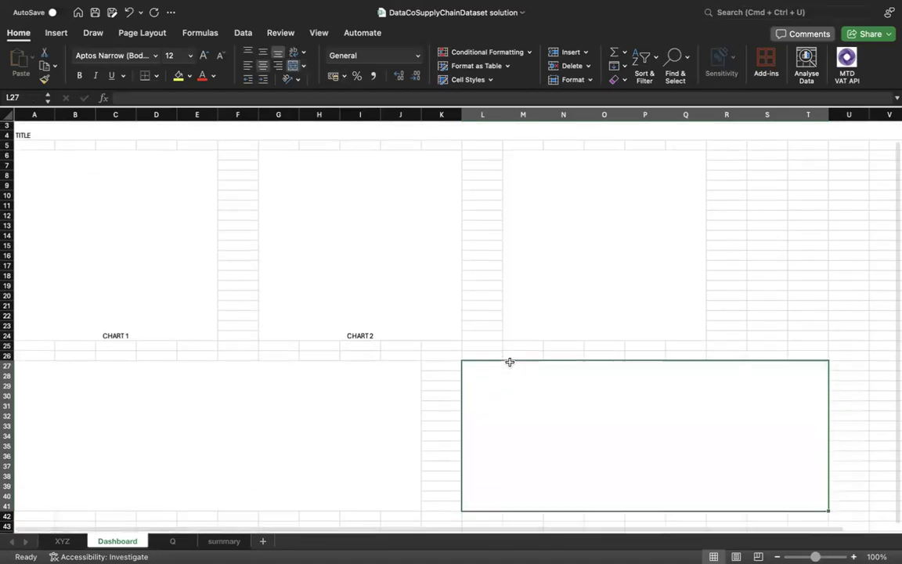
left_click(451, 401)
Step: Check the merged L27:T41 and M6:Q24 blocks by selecting each one
scroll(451, 400, "up", 3)
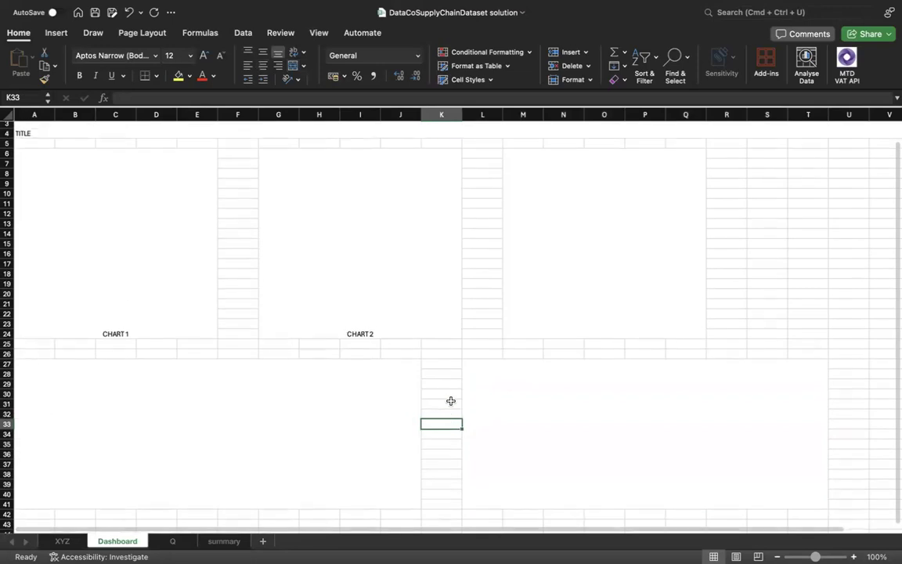
scroll(419, 409, "down", 1)
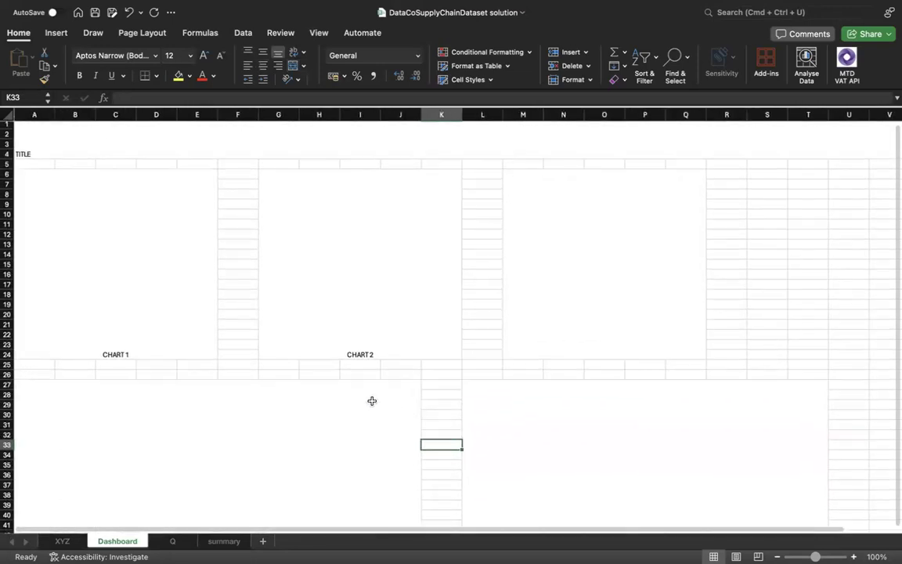
left_click(489, 408)
scroll(489, 408, "down", 1)
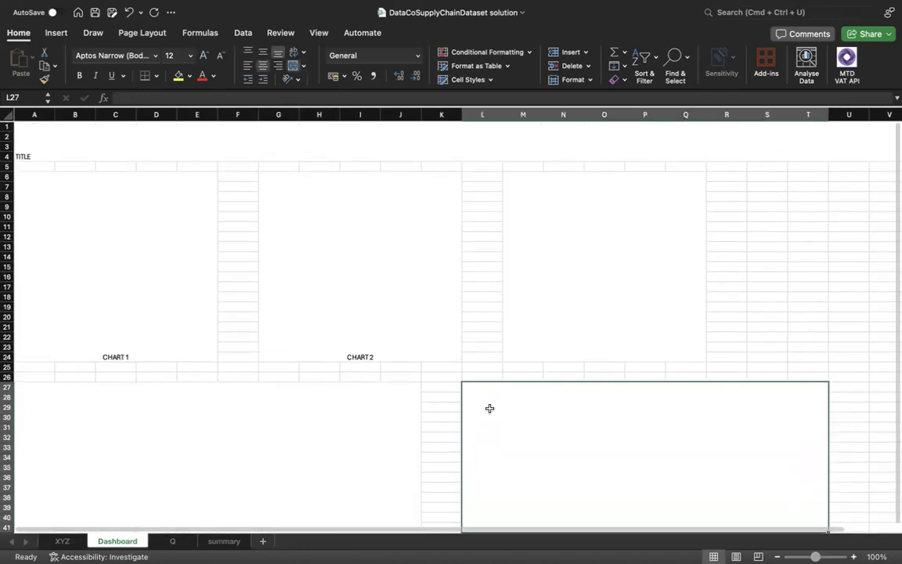
left_click(455, 392)
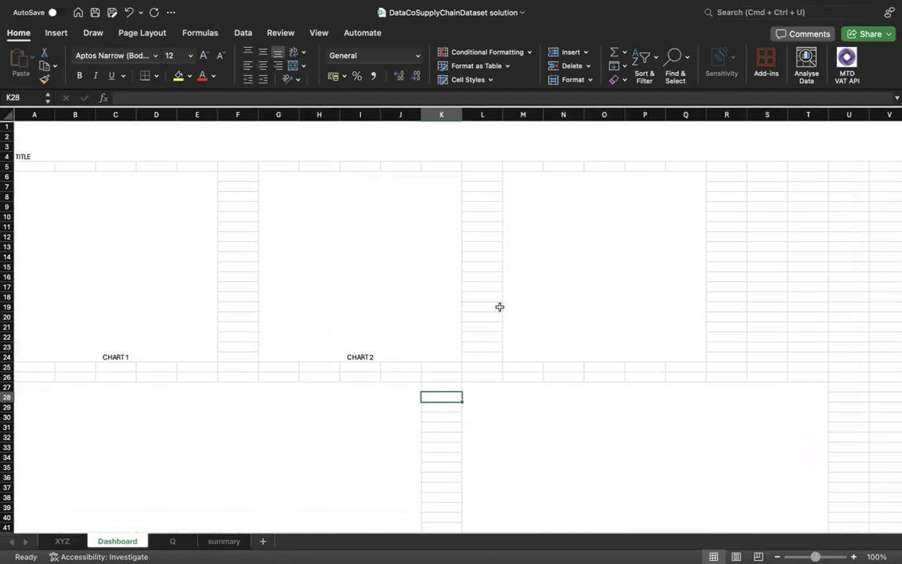
left_click(575, 293)
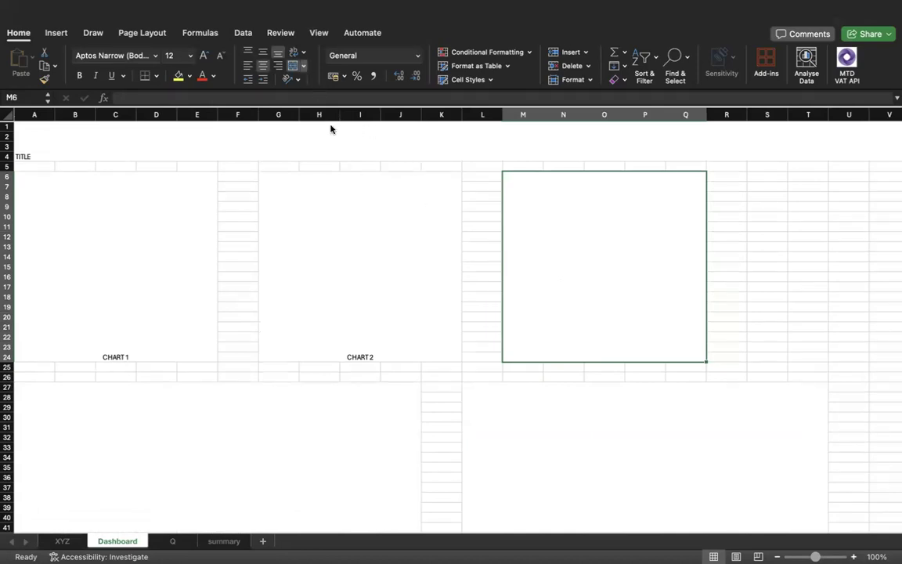
Step: Try merging Q7:V24 and then P7:T24, undoing each merge
left_click(614, 220)
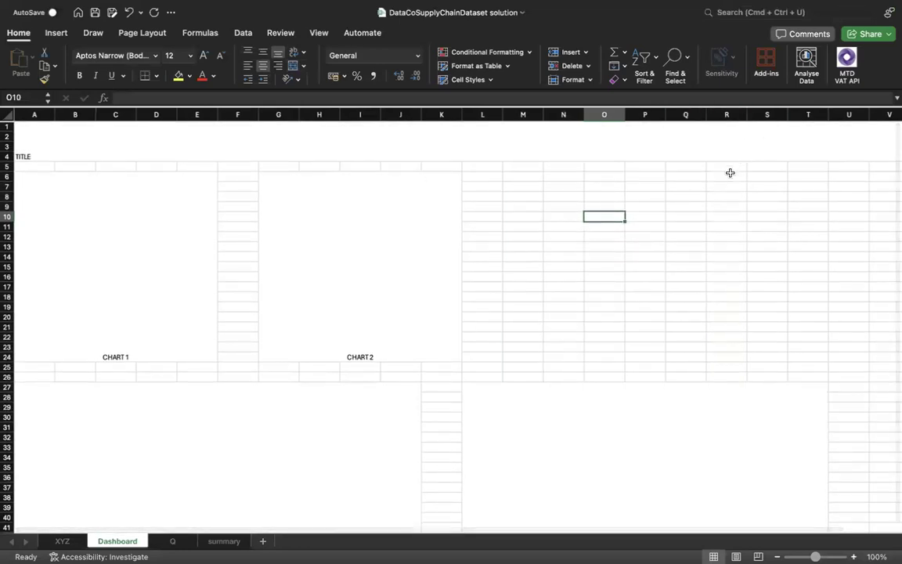
mouse_move(683, 187)
left_mouse_down()
mouse_move(868, 201)
mouse_move(848, 369)
mouse_move(875, 349)
mouse_move(861, 352)
mouse_move(873, 355)
left_mouse_up()
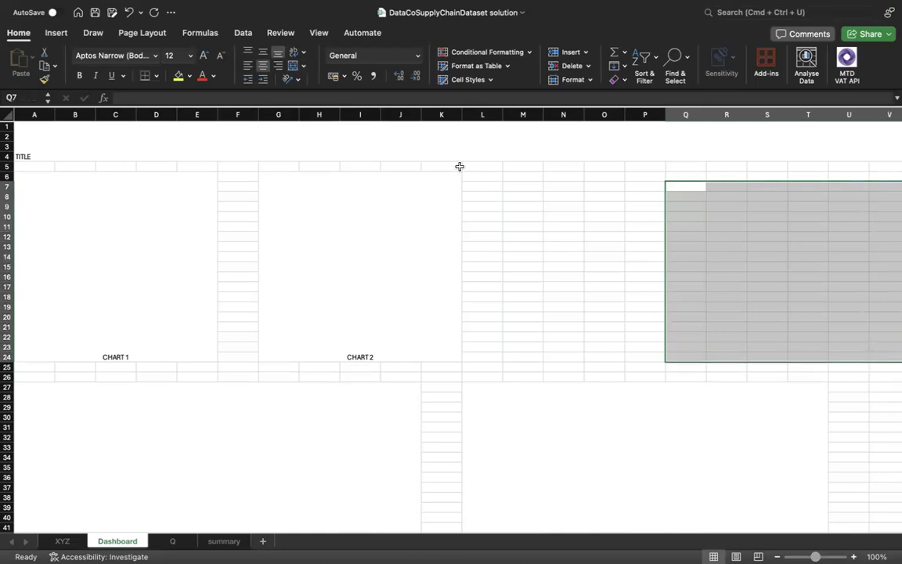
left_click(300, 72)
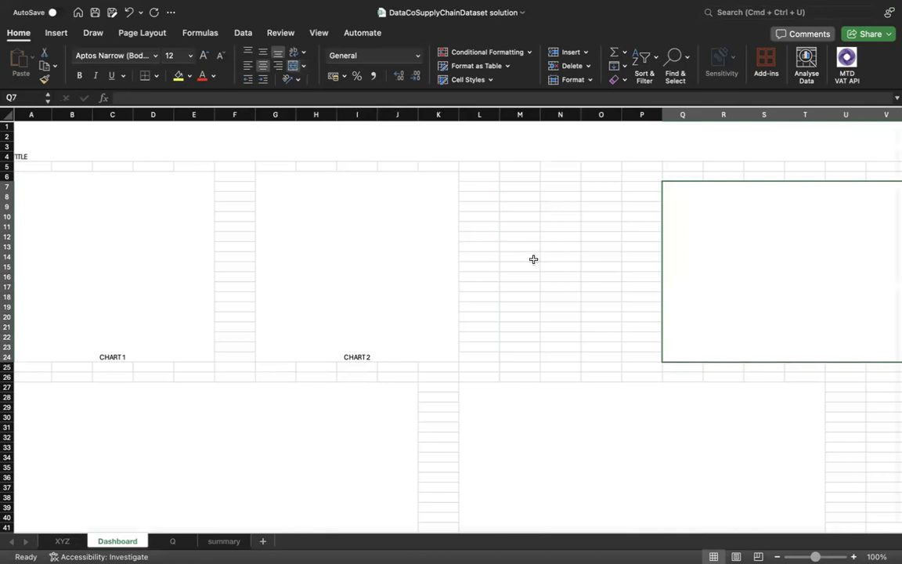
scroll(533, 259, "right", 1)
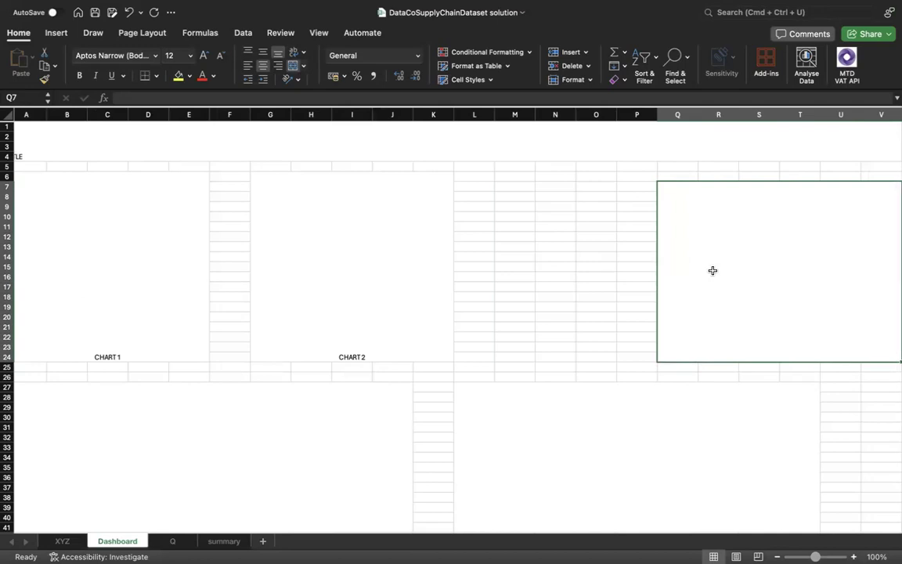
key("super+z")
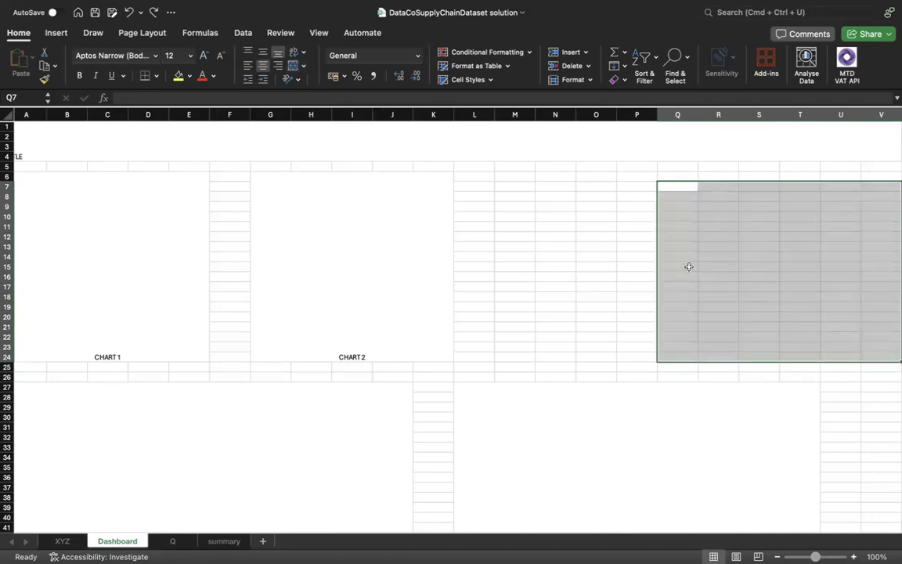
left_click(696, 266)
left_click_drag(645, 187, 820, 344)
left_click_drag(814, 300, 791, 357)
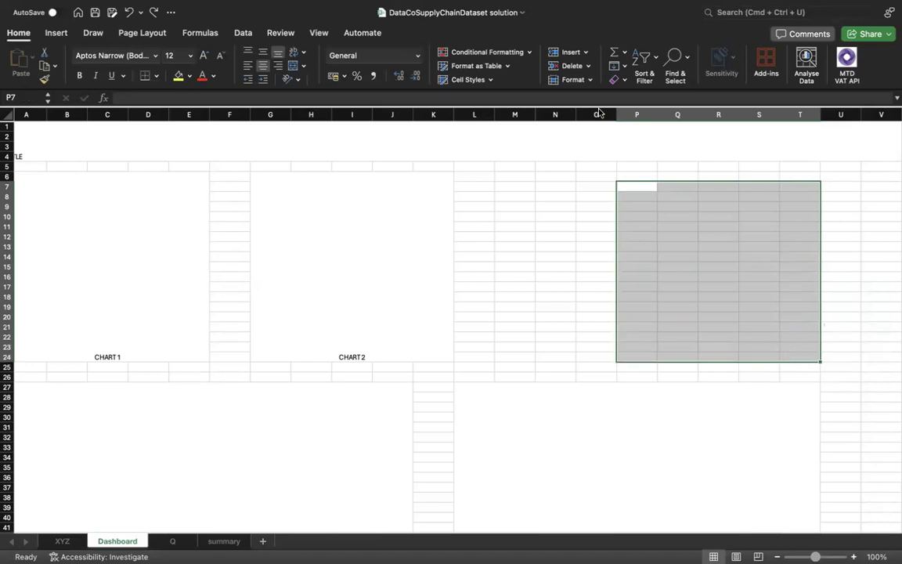
left_click(293, 65)
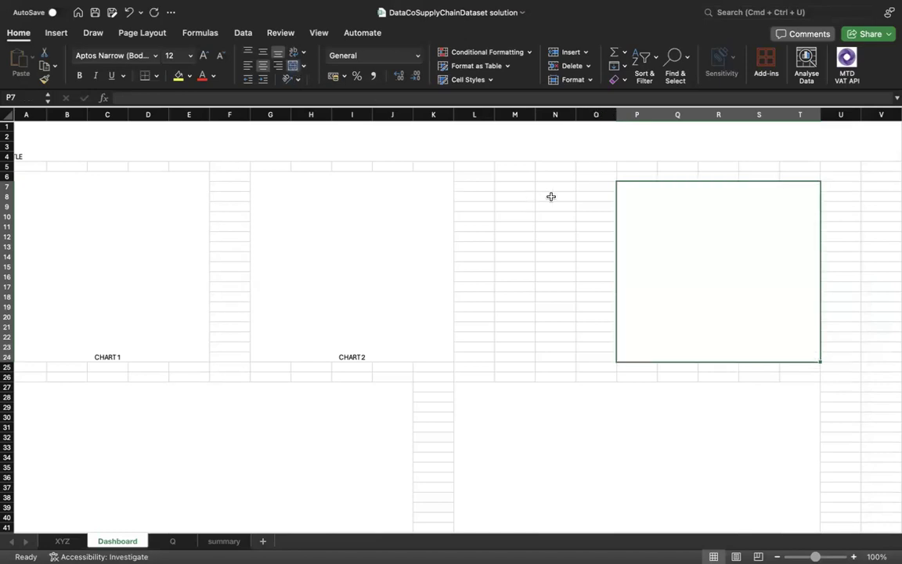
key("super+z")
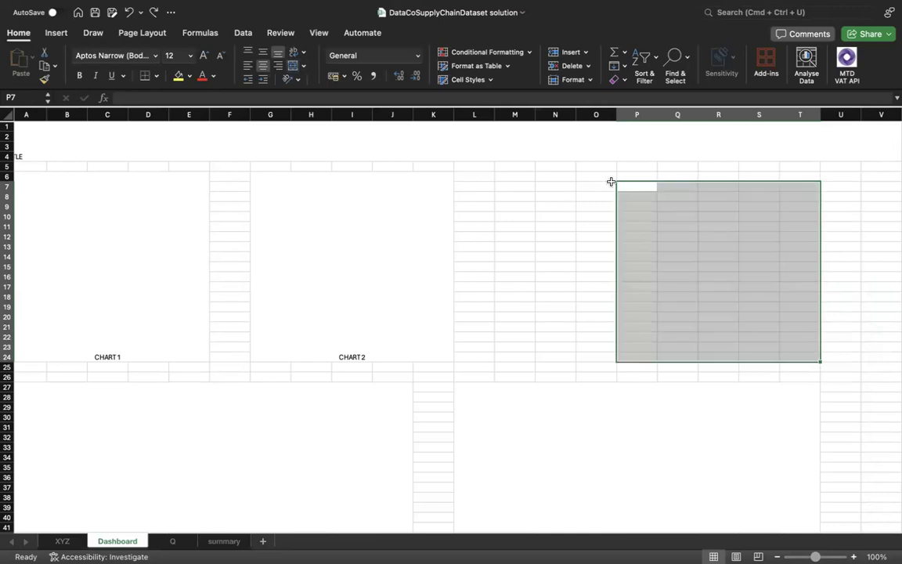
Step: Merge P6:T24 into the third top chart block
left_click(624, 176)
left_click_drag(660, 188, 789, 355)
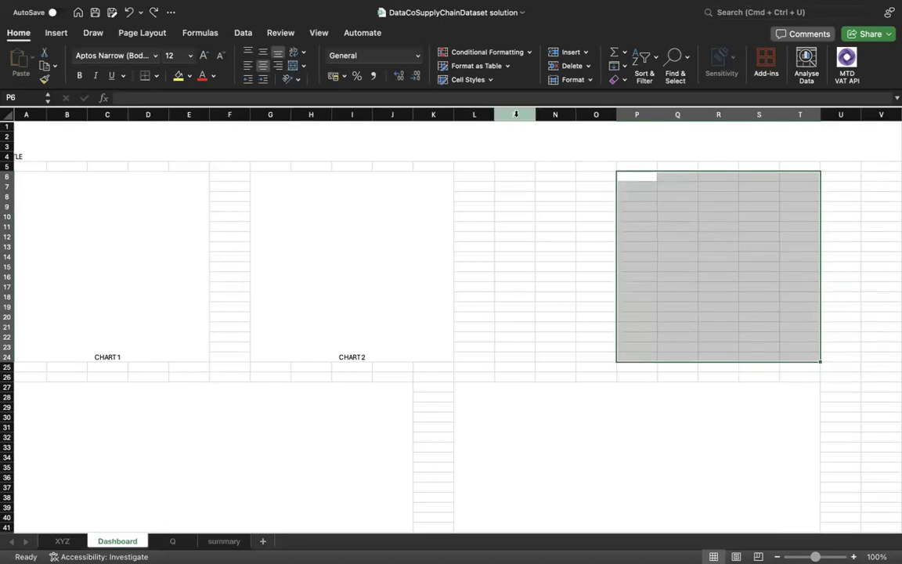
left_click(293, 66)
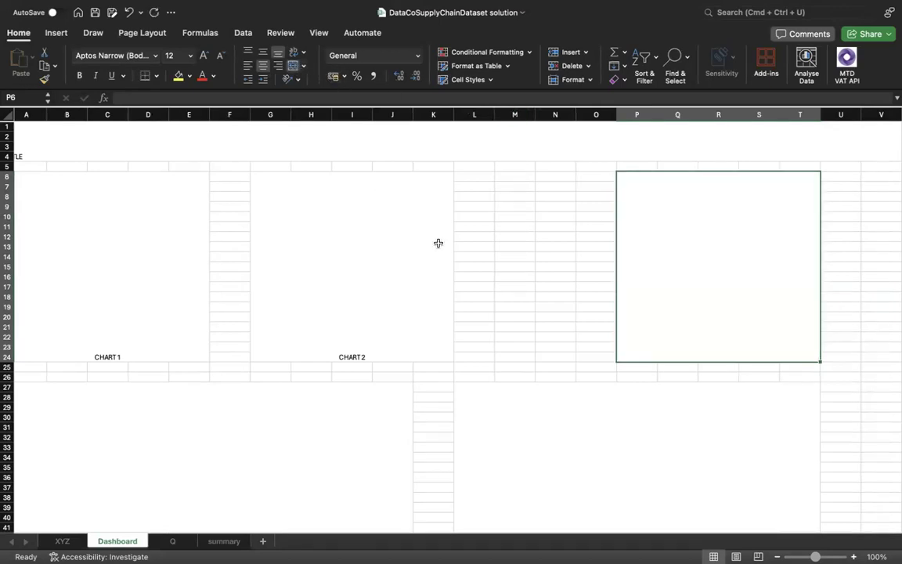
left_click(395, 211)
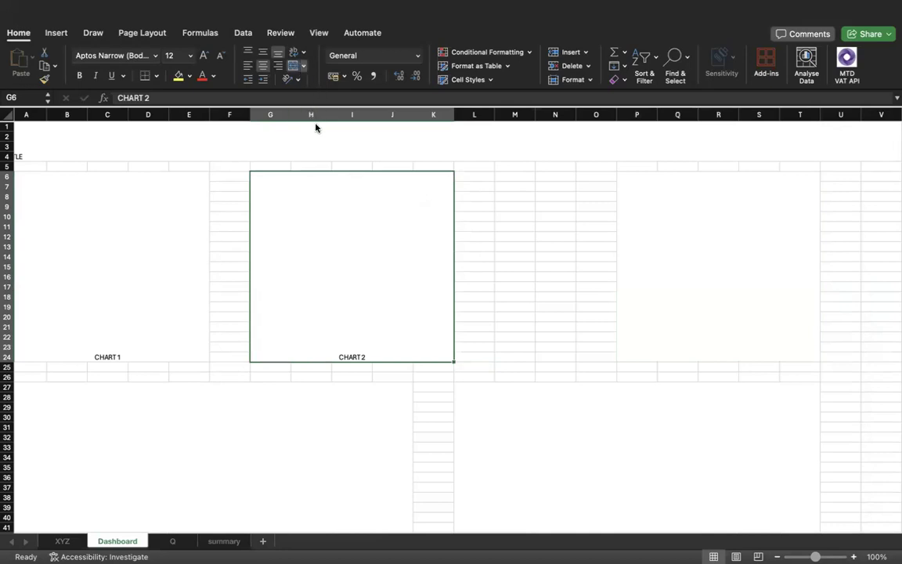
Step: Unmerge the CHART 2 block back into separate cells
left_click(293, 66)
left_click(463, 205)
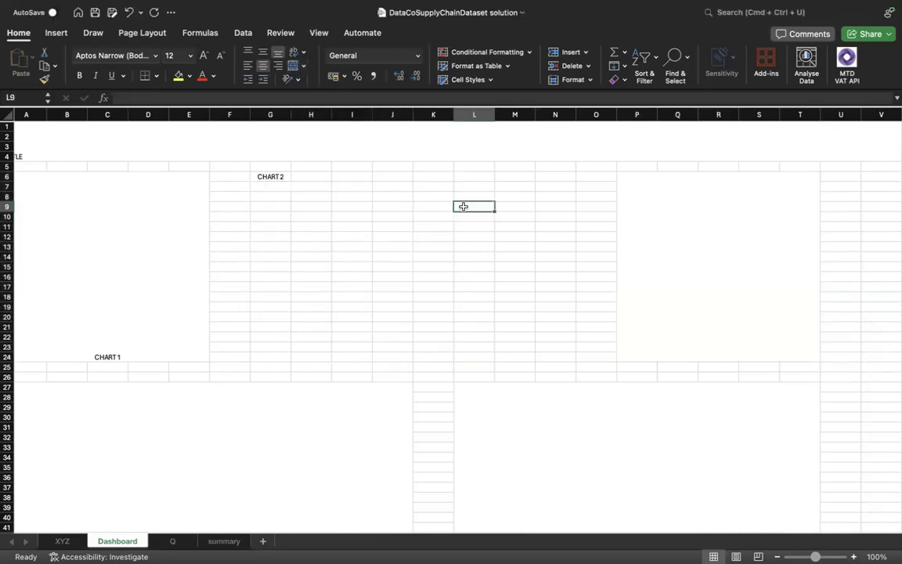
left_click(517, 186)
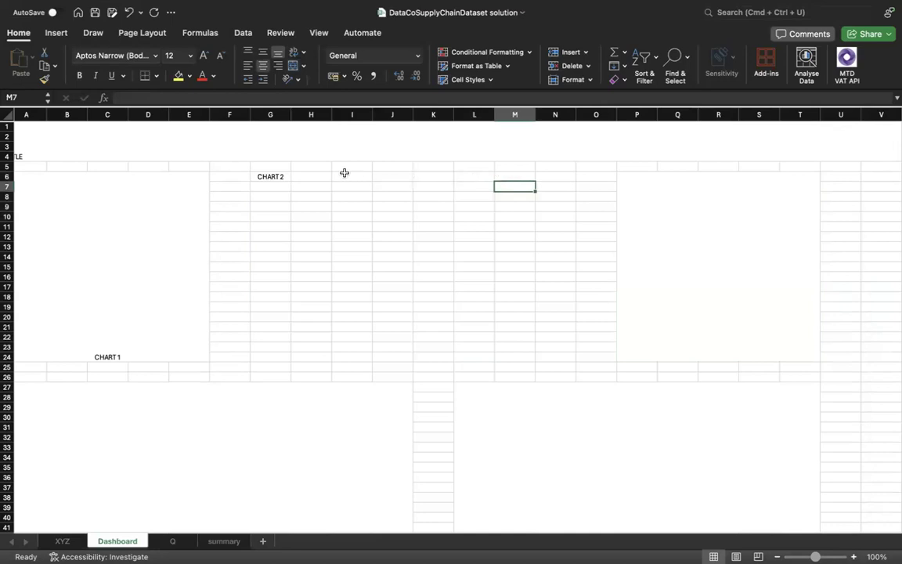
scroll(337, 180, "left", 1)
Step: Merge I6:M24 into a new blank chart block beside the CHART 2 label
left_click_drag(356, 179, 506, 353)
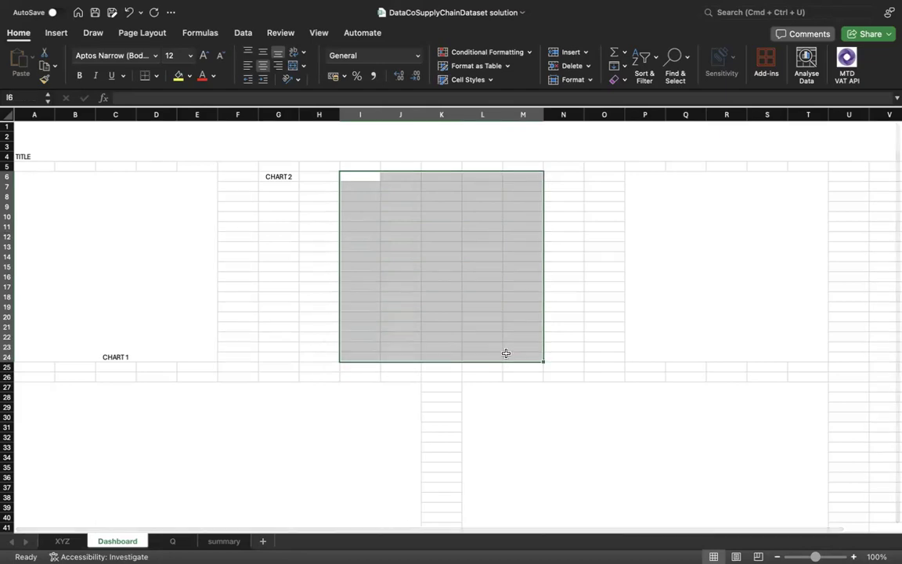
left_click(295, 66)
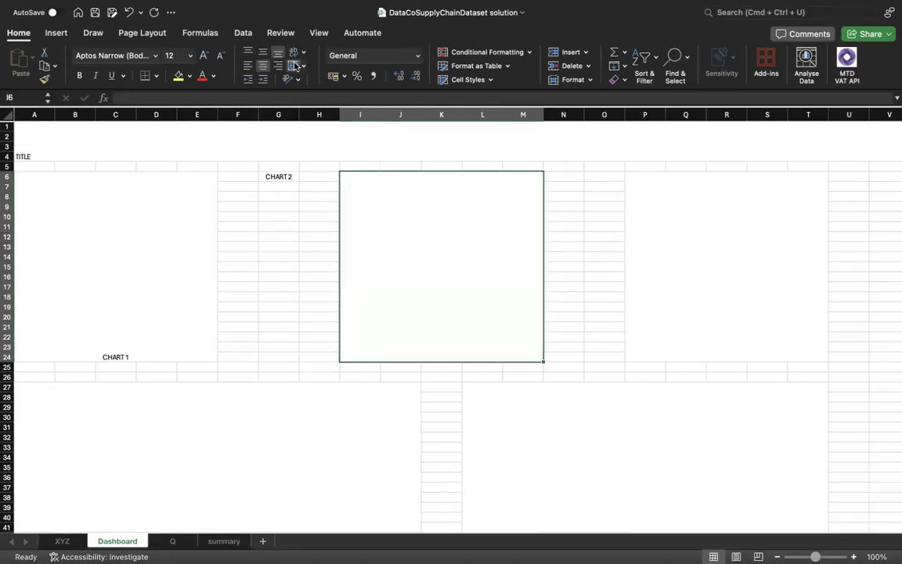
left_click(305, 236)
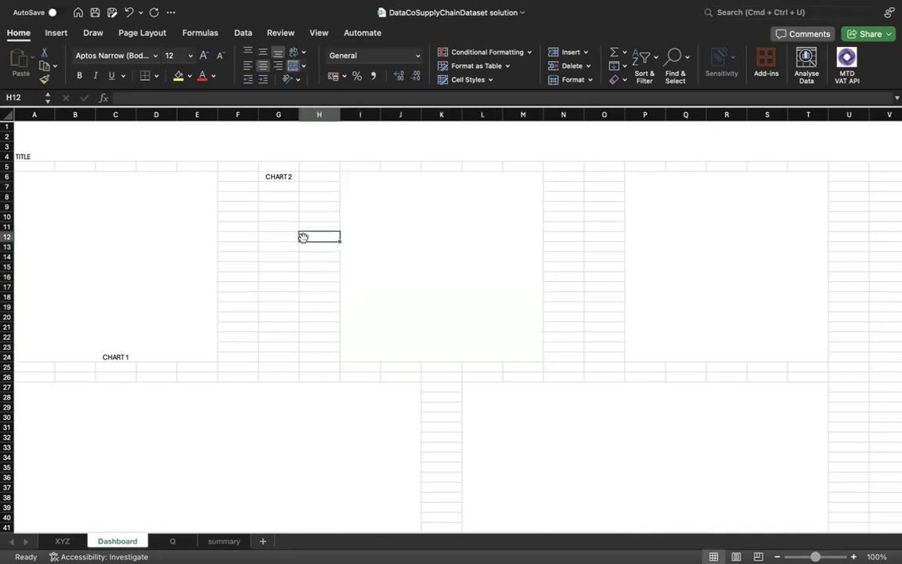
left_click(281, 176)
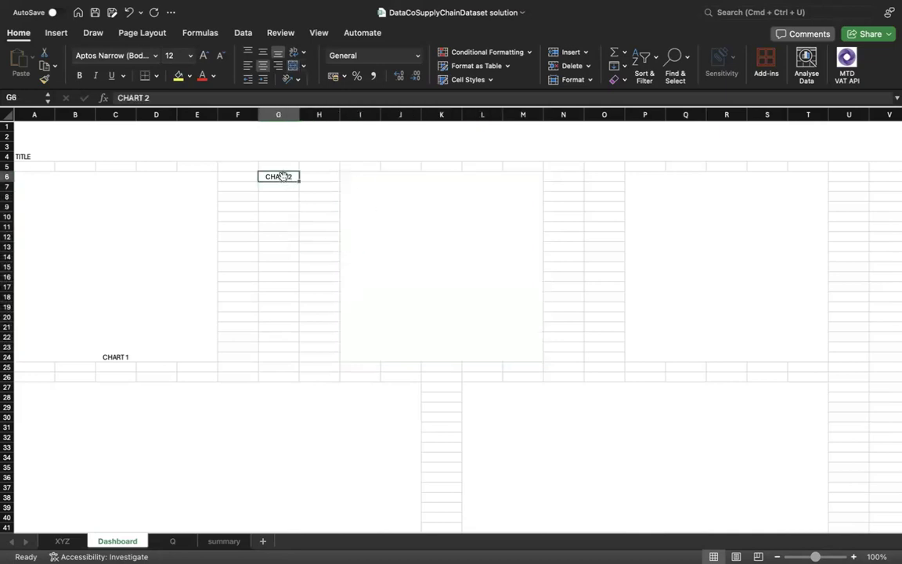
left_click(380, 262)
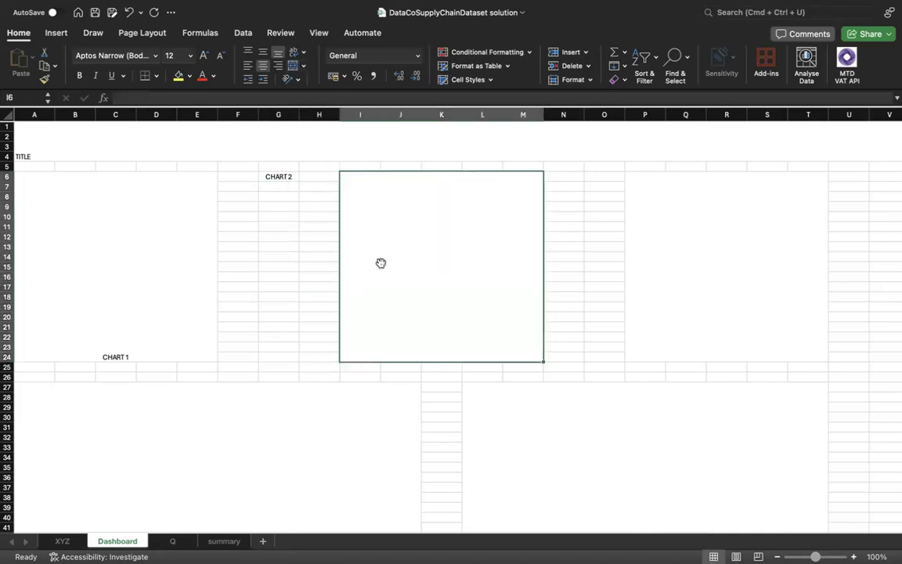
left_click(147, 320)
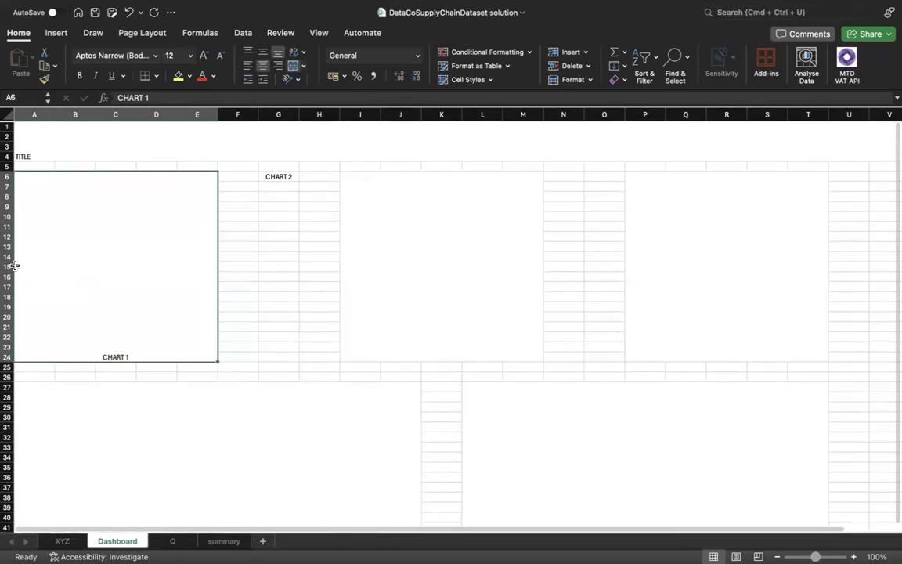
Step: Re-merge the CHART 1 block as A6:F24, one column wider
left_click(249, 255)
left_click(159, 255)
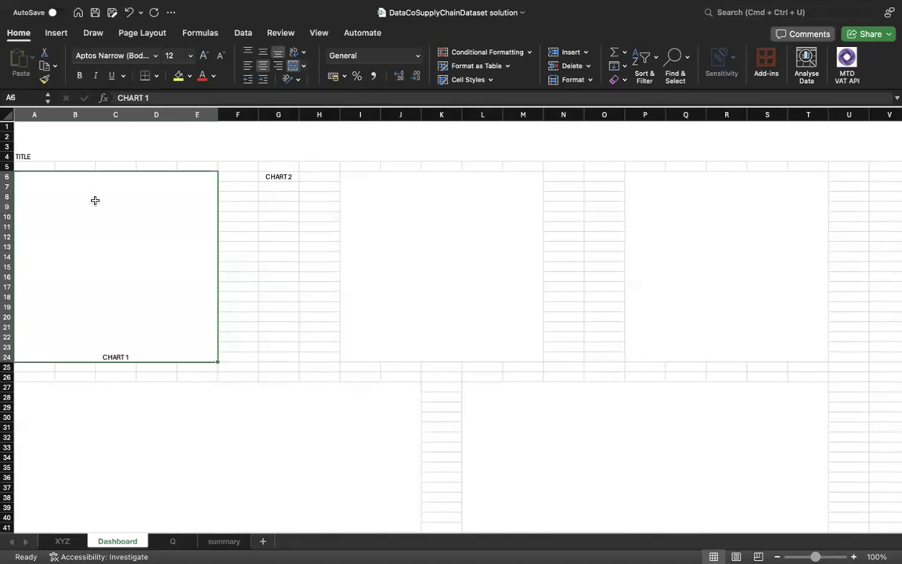
left_click_drag(202, 176, 251, 216)
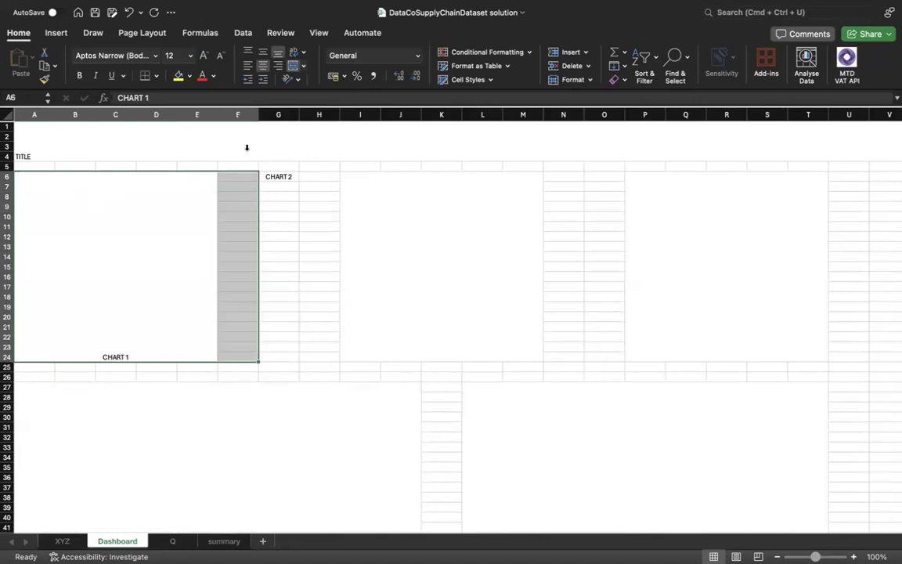
left_click(294, 69)
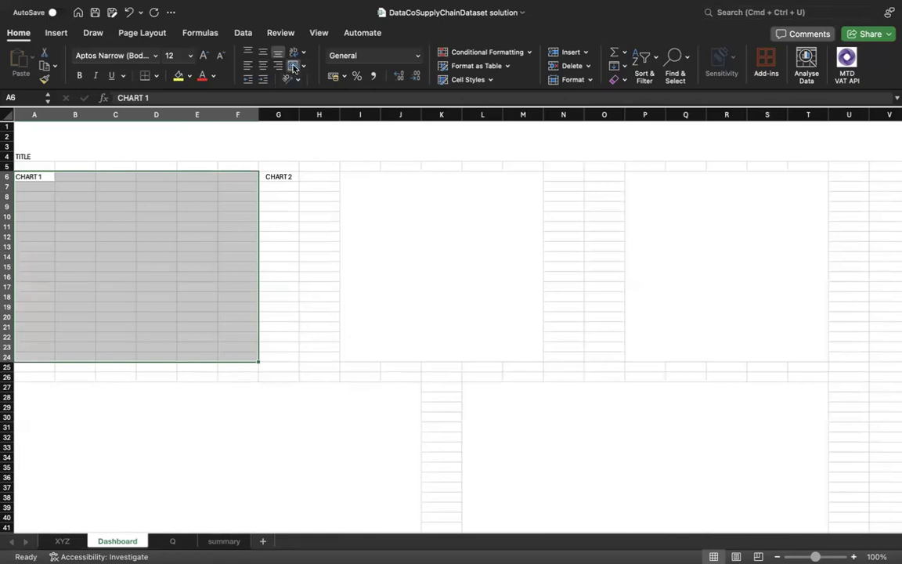
left_click(295, 68)
left_click(290, 287)
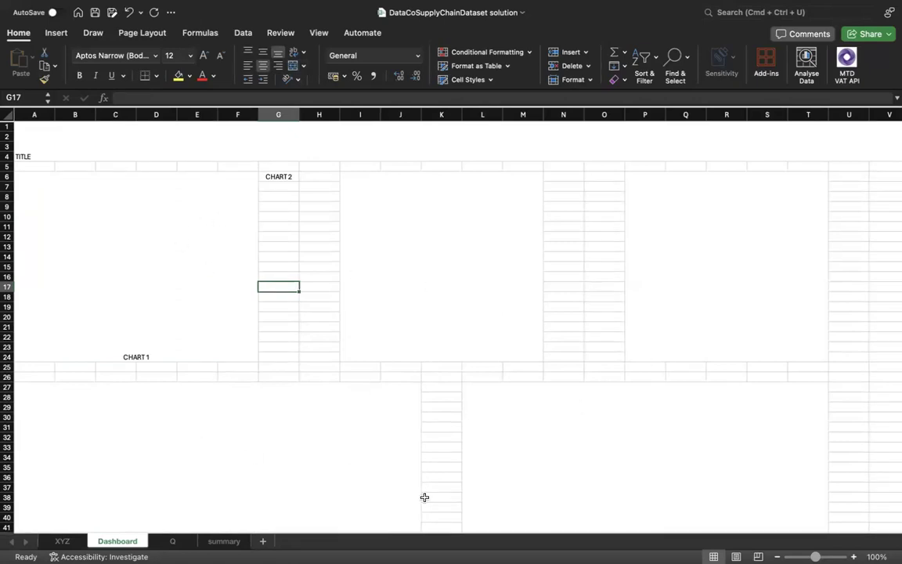
scroll(424, 497, "down", 3)
scroll(424, 498, "up", 2)
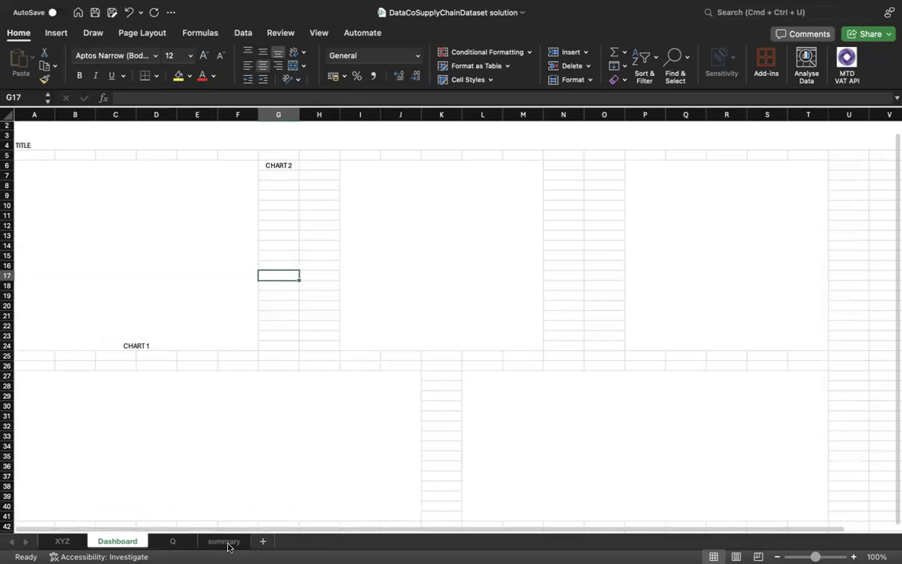
Step: Select the three-region order-status pivot chart on the summary sheet for copying
left_click(225, 541)
left_click(432, 423)
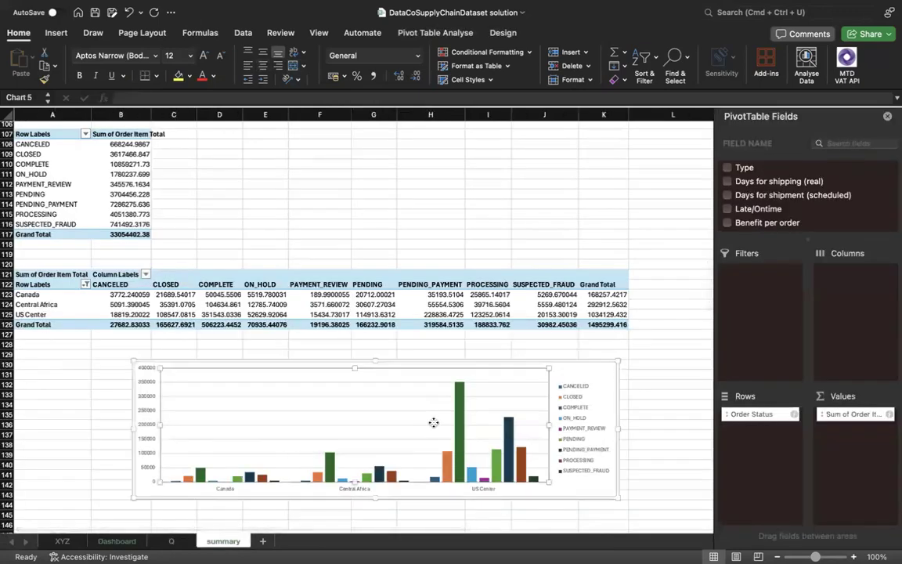
left_click(603, 381)
left_click(605, 369)
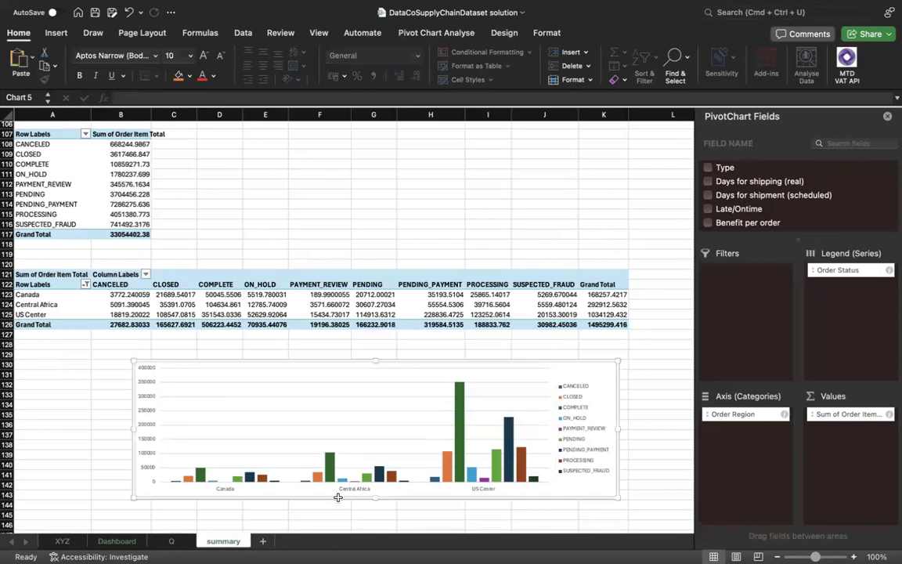
Step: Paste the order-status pivot chart into the Dashboard's A27:J41 block and resize it to fit
left_click(172, 541)
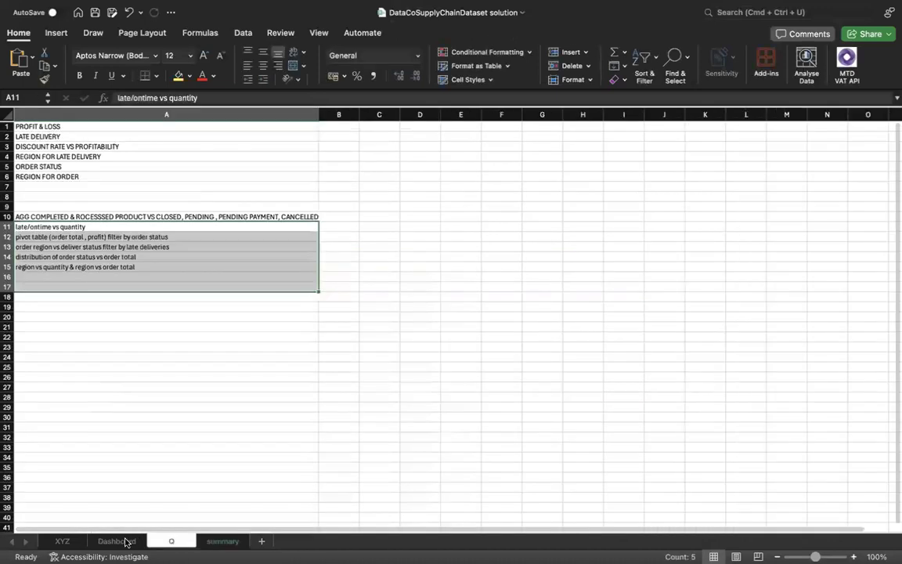
left_click(117, 541)
left_click(203, 406)
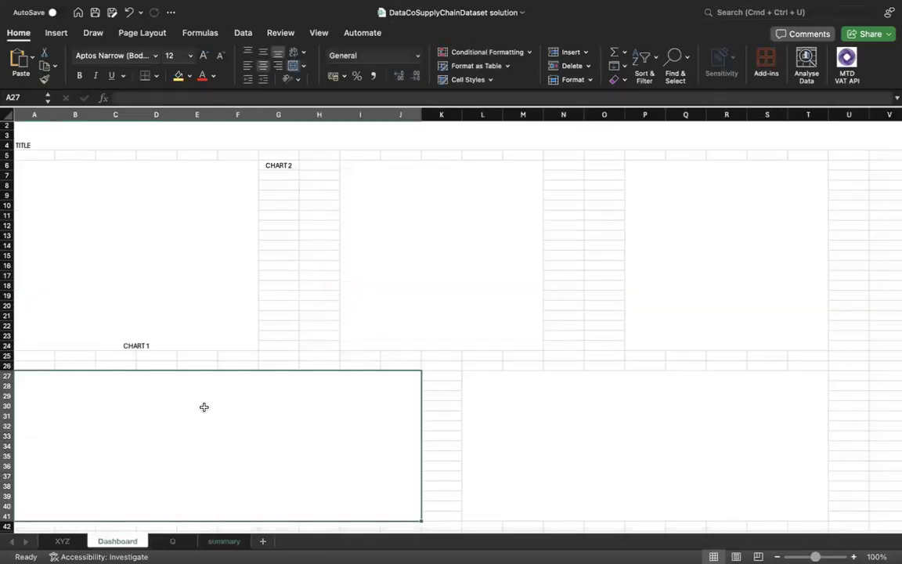
key("super+v")
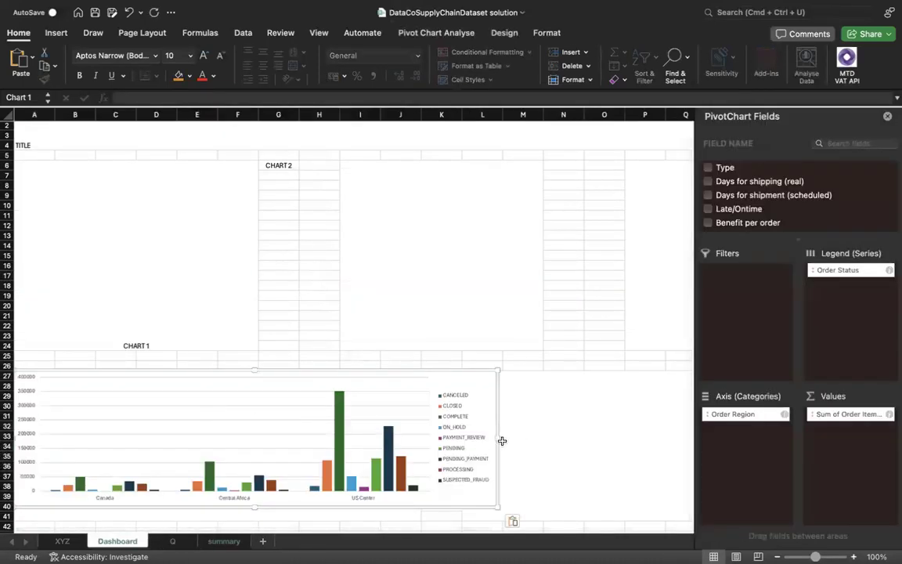
left_click_drag(501, 440, 418, 439)
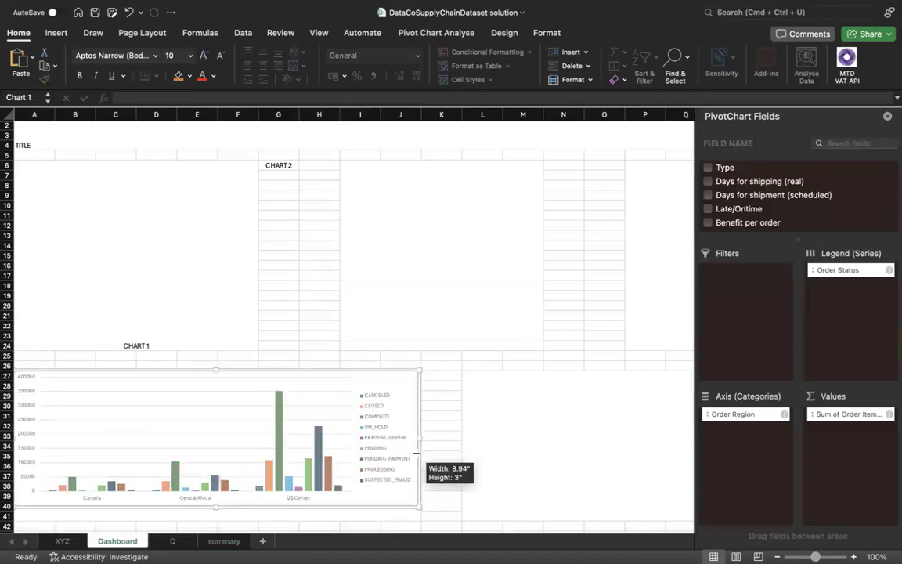
left_click_drag(215, 507, 218, 519)
Step: Fine-tune the pasted chart's width to about 9.07 inches so it fills the block
left_click(438, 440)
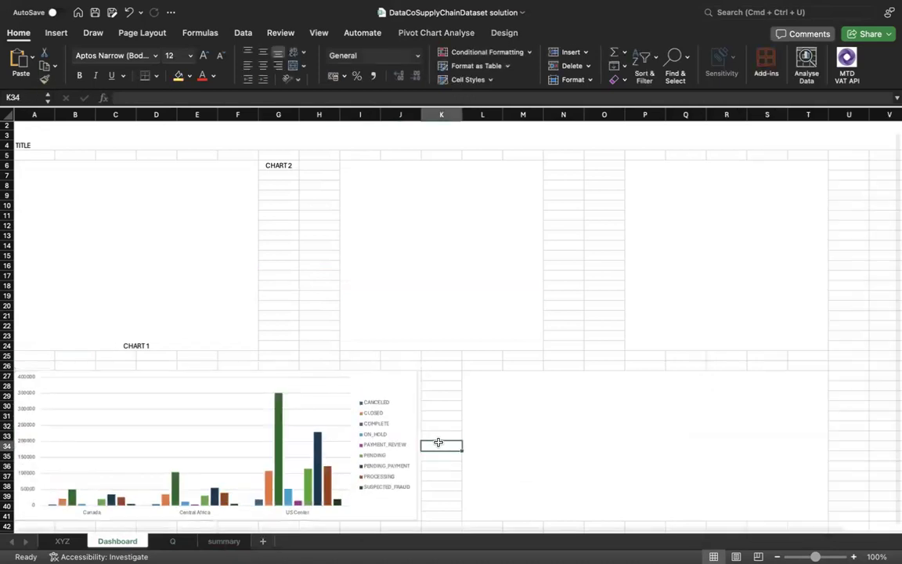
left_click(403, 433)
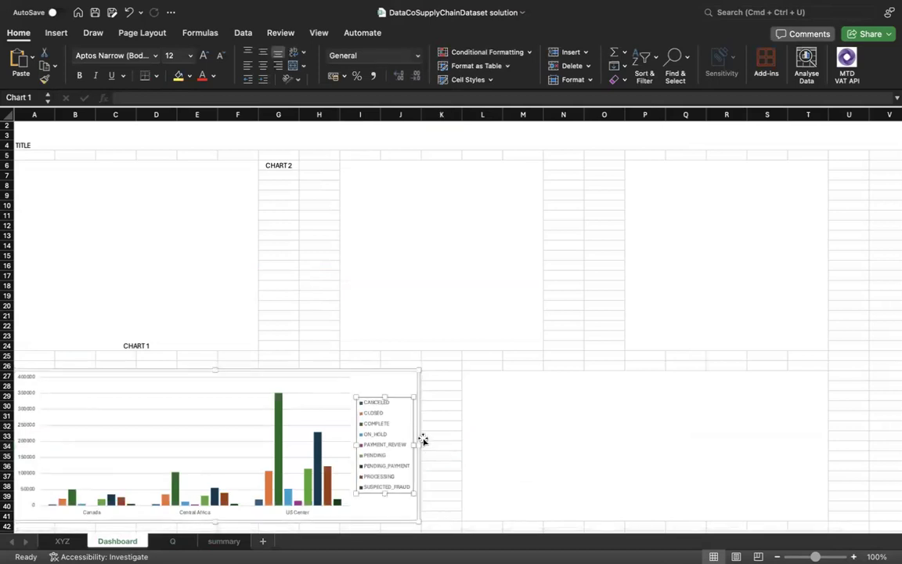
left_click(420, 438)
left_click_drag(419, 444, 424, 445)
left_click(441, 447)
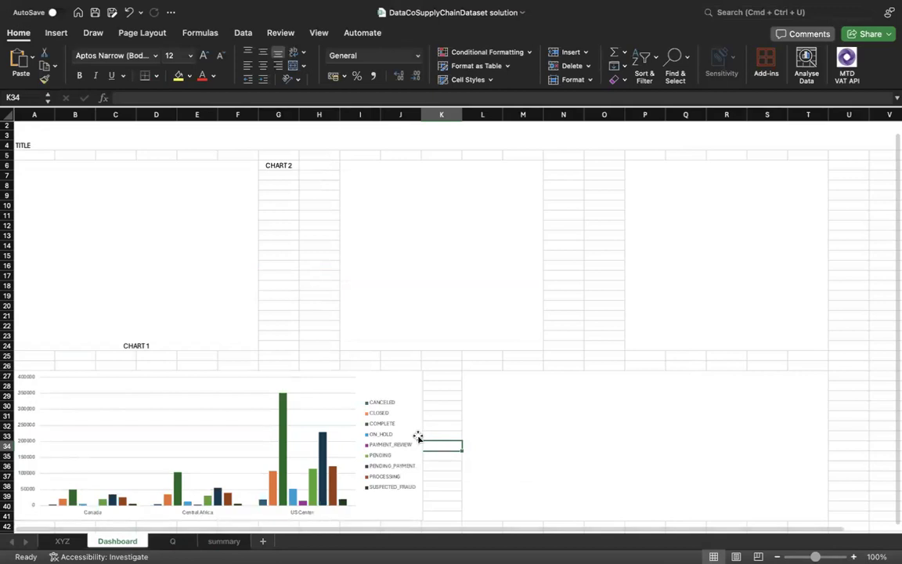
left_click(418, 438)
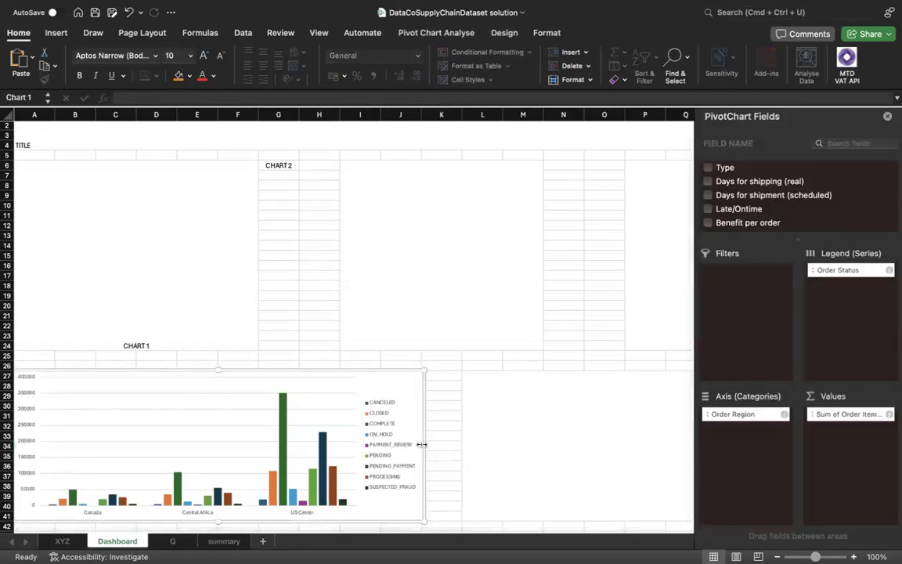
left_click_drag(424, 444, 421, 443)
left_click(443, 445)
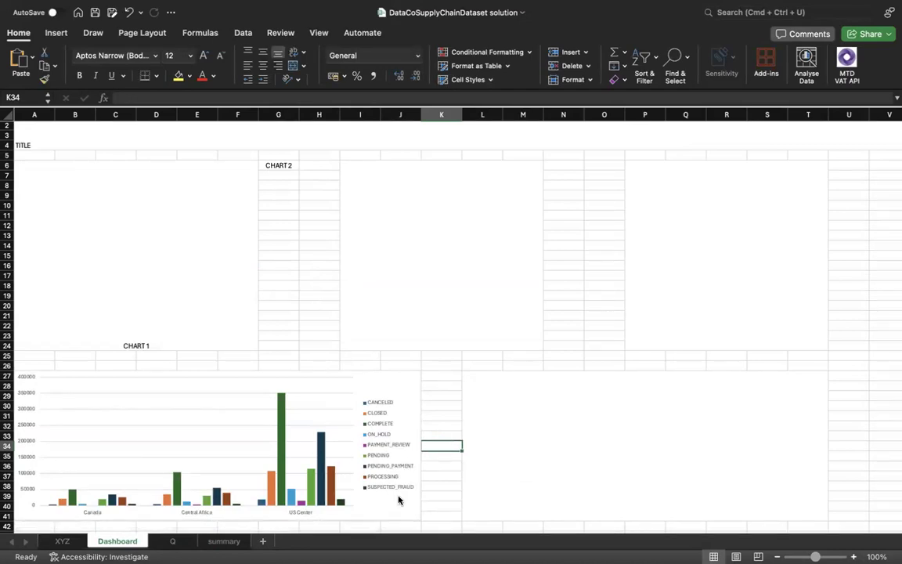
Step: Find and select the False/True order-quantity-by-region pivot chart on the summary sheet, then return to Dashboard
left_click(224, 540)
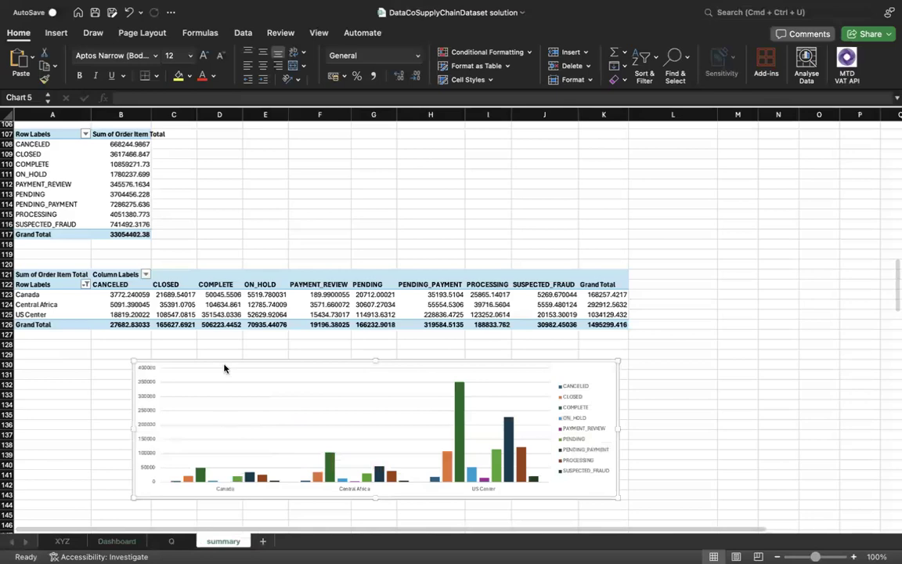
scroll(329, 343, "up", 15)
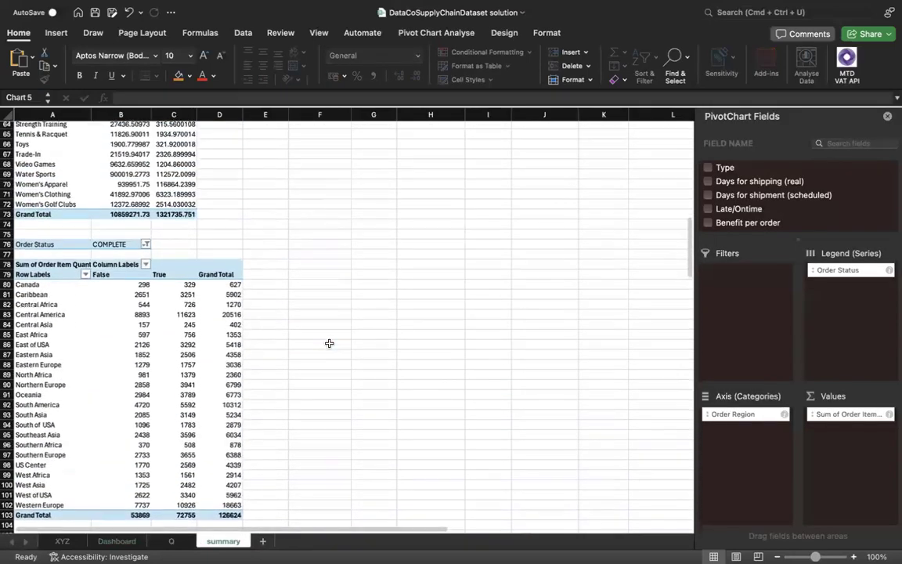
scroll(329, 343, "up", 5)
scroll(338, 368, "down", 6)
scroll(338, 368, "right", 1)
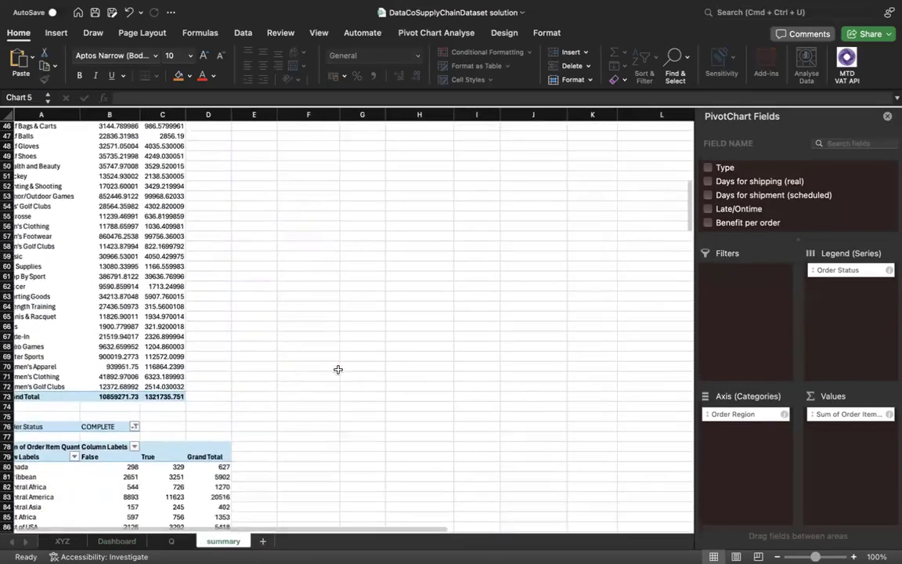
scroll(338, 369, "down", 15)
scroll(338, 369, "right", 1)
scroll(338, 368, "up", 10)
scroll(338, 368, "left", 1)
scroll(338, 369, "up", 20)
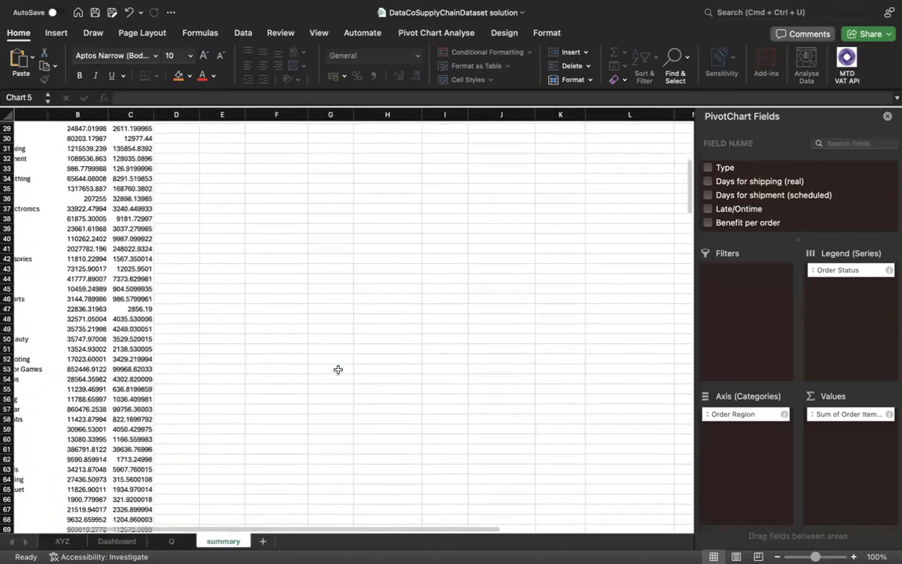
scroll(339, 368, "up", 4)
scroll(339, 369, "right", 1)
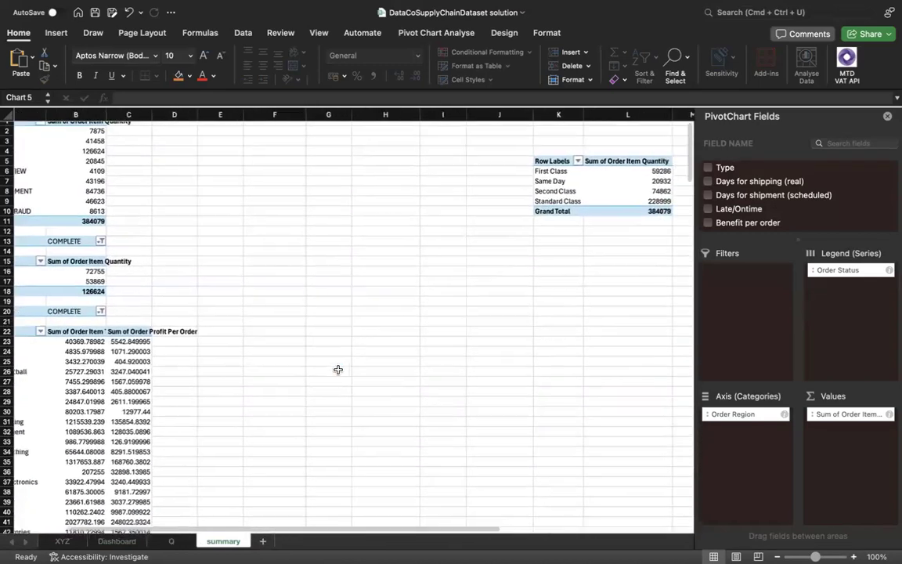
scroll(346, 387, "down", 1)
scroll(347, 387, "right", 1)
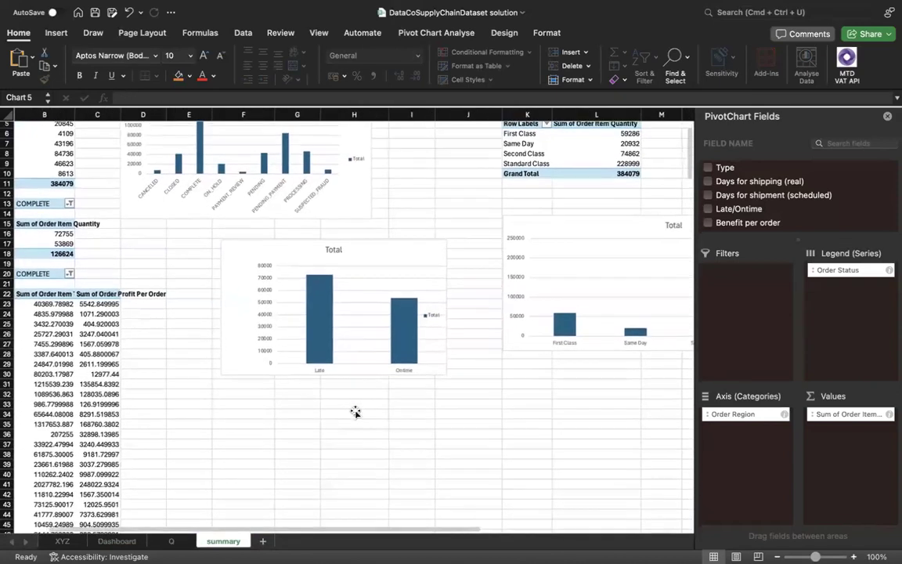
scroll(347, 387, "up", 1)
scroll(365, 339, "down", 14)
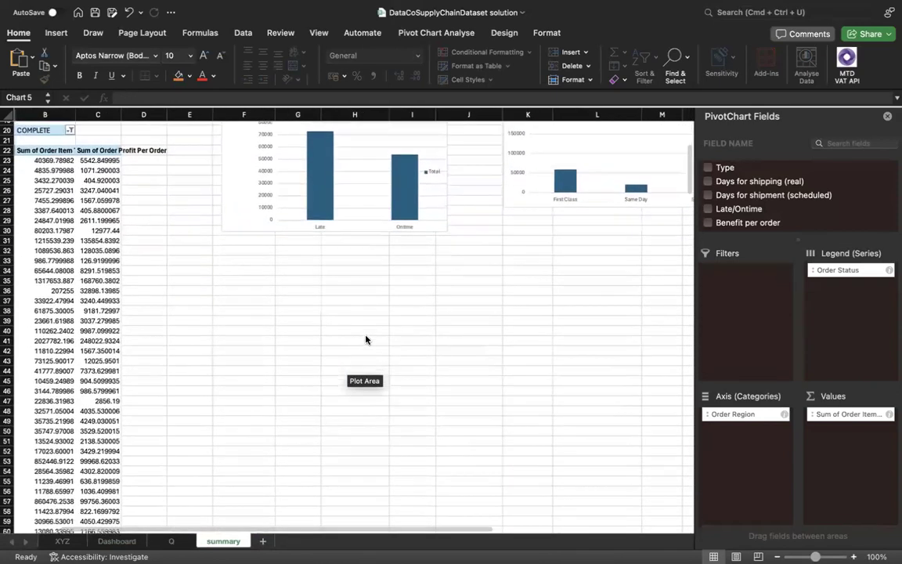
scroll(364, 340, "down", 10)
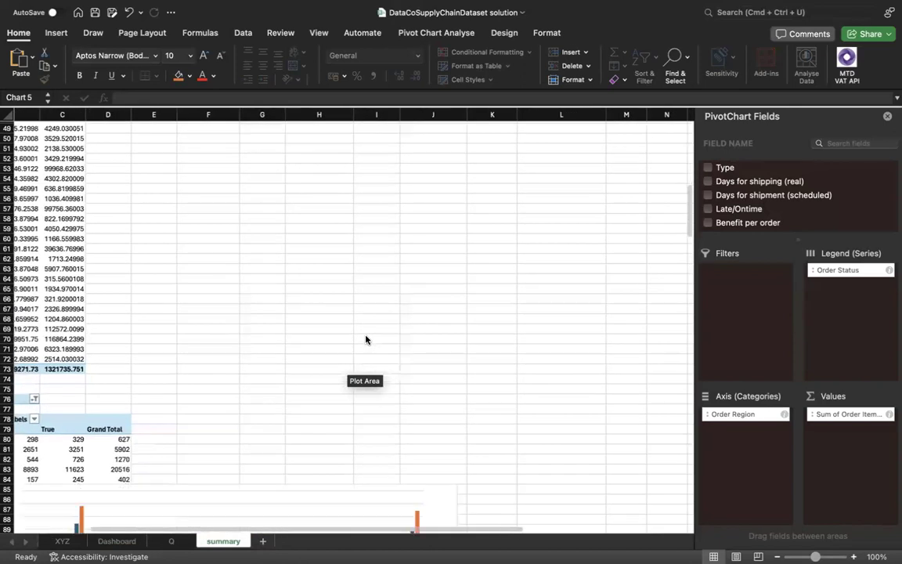
scroll(368, 329, "right", 1)
left_click(371, 318)
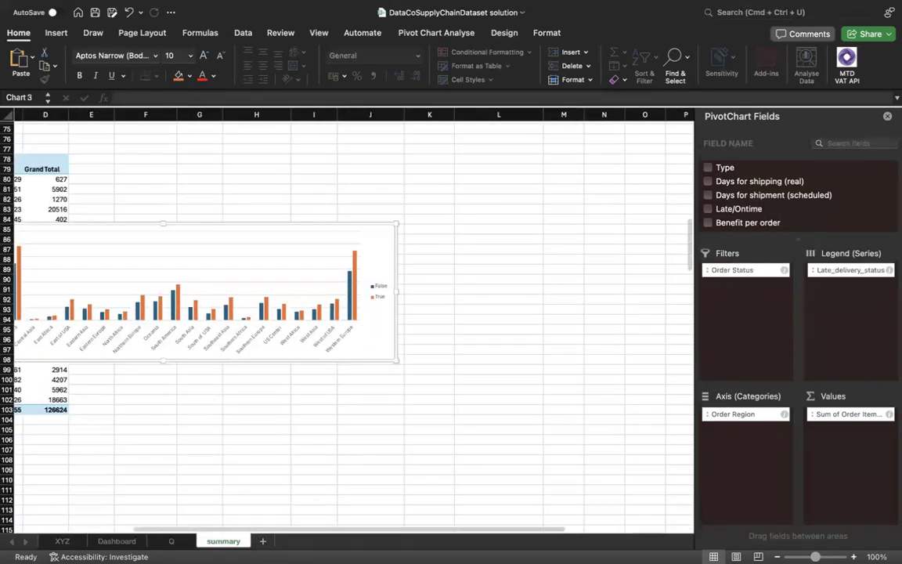
left_click(136, 541)
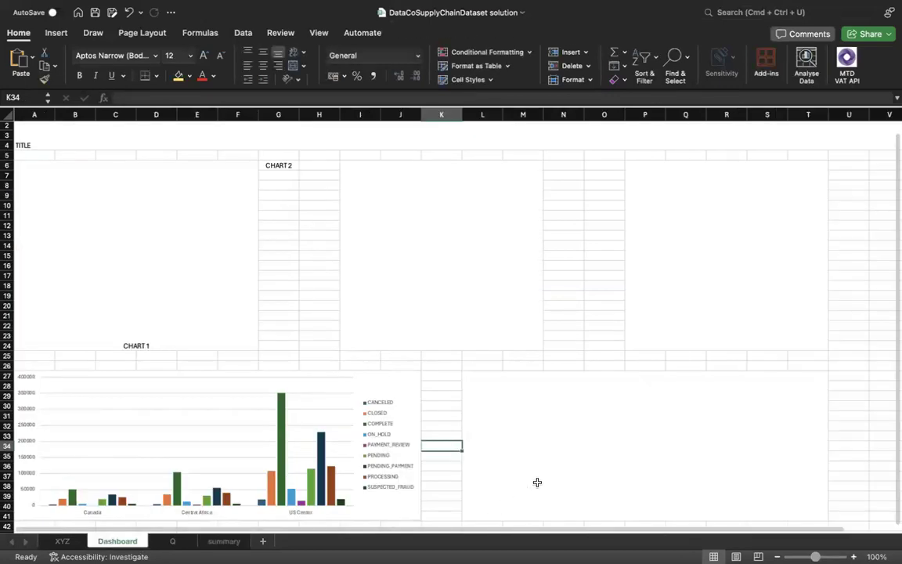
left_click(537, 482)
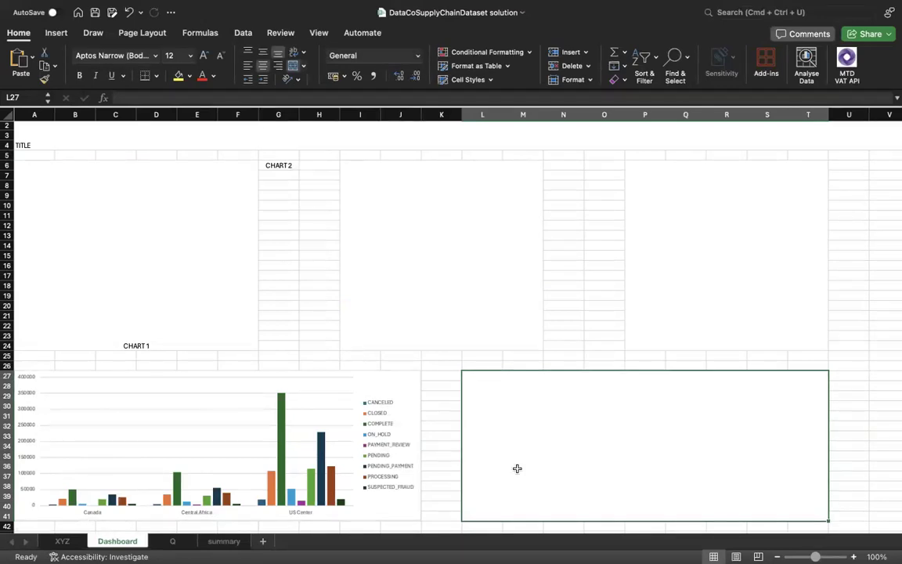
scroll(565, 463, "down", 15)
scroll(565, 463, "up", 15)
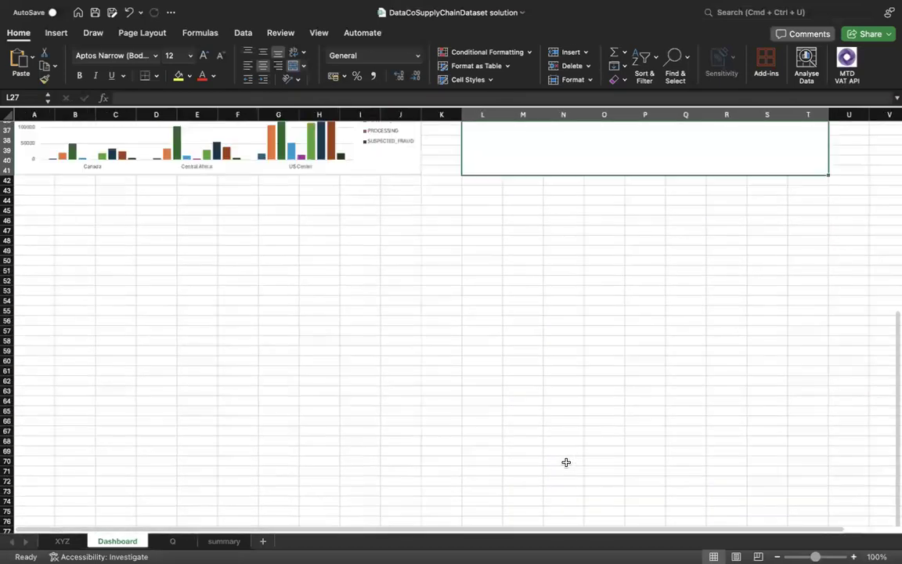
left_click(219, 541)
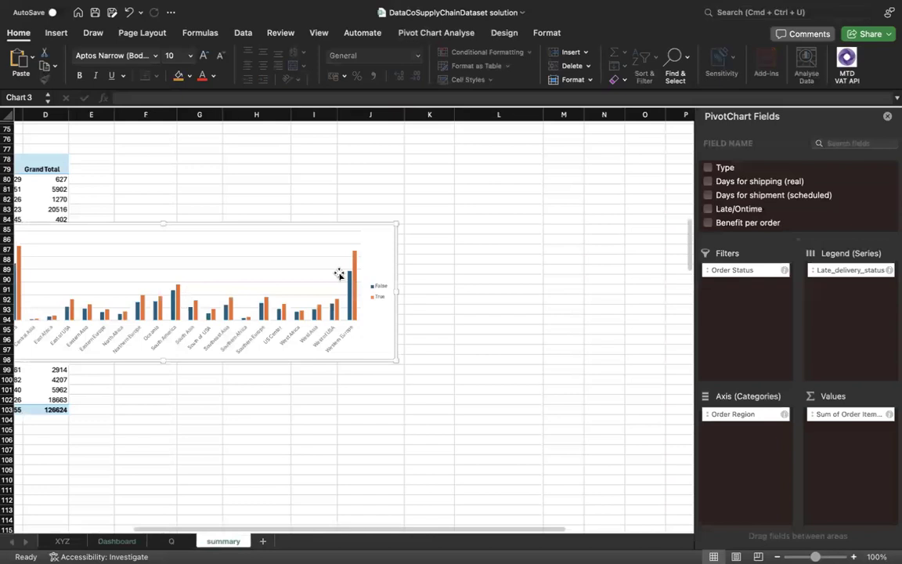
double_click(387, 224)
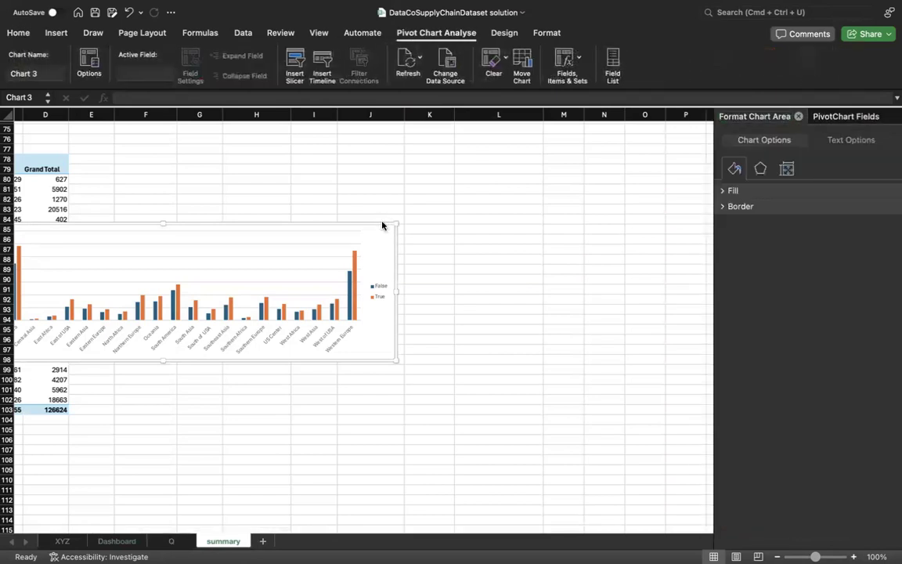
left_click(409, 249)
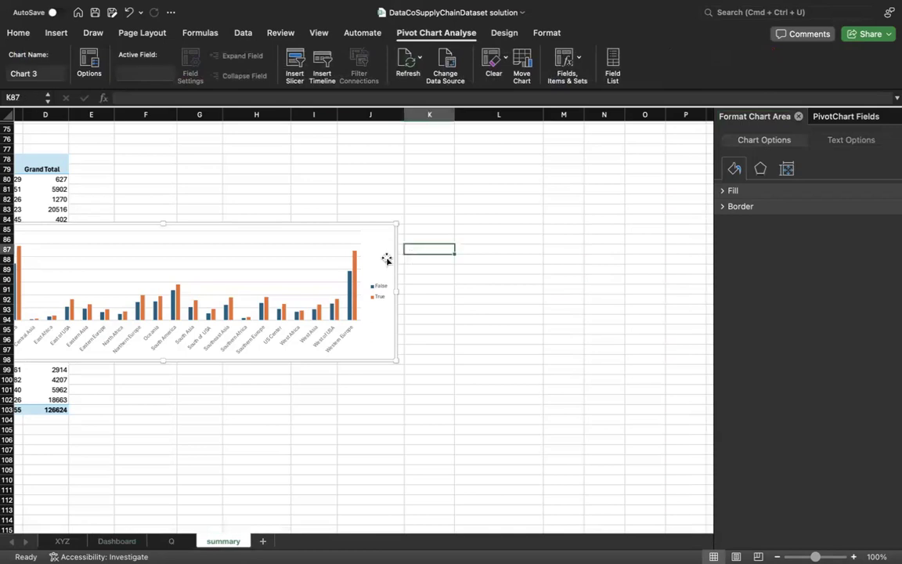
left_click(386, 259)
left_click(388, 225)
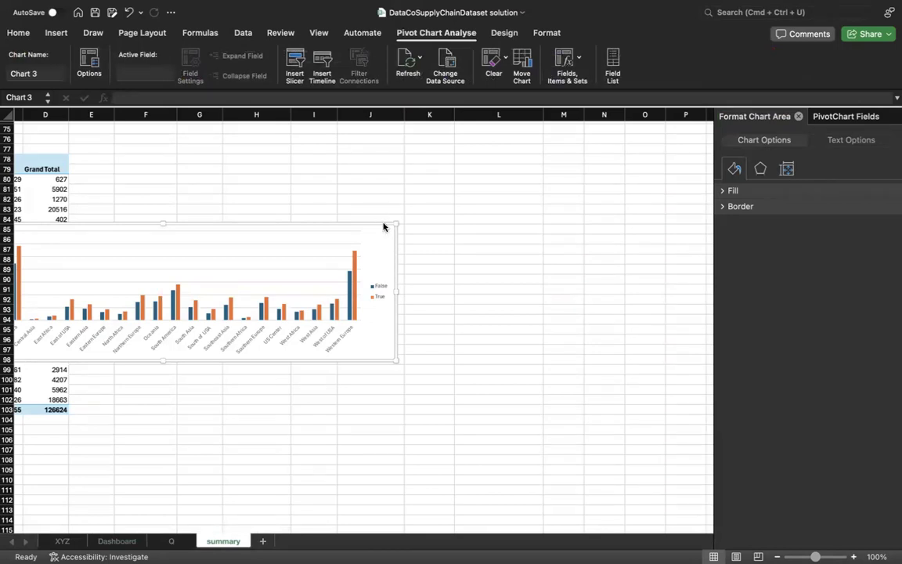
left_click(116, 541)
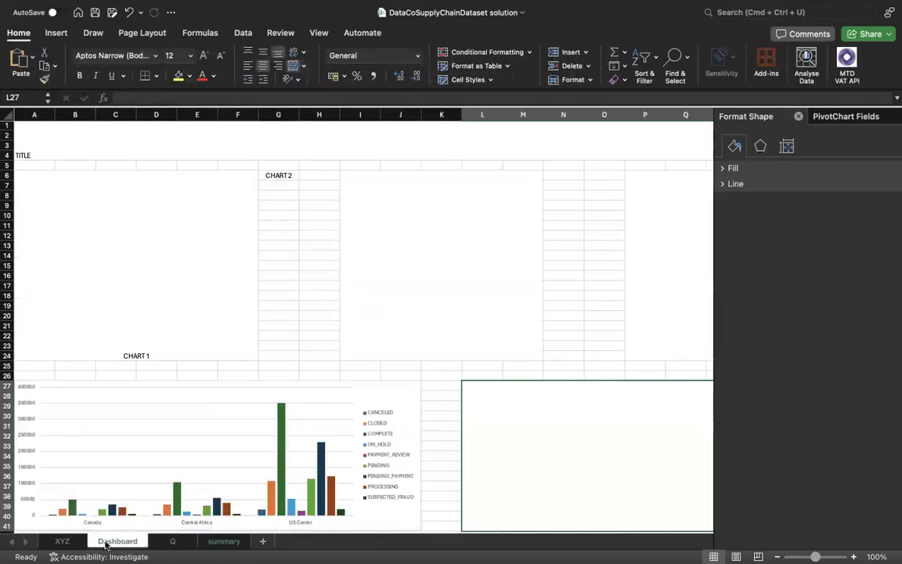
Step: Place the False/True region pivot chart in the bottom-right block and narrow it to fit
scroll(505, 451, "right", 6)
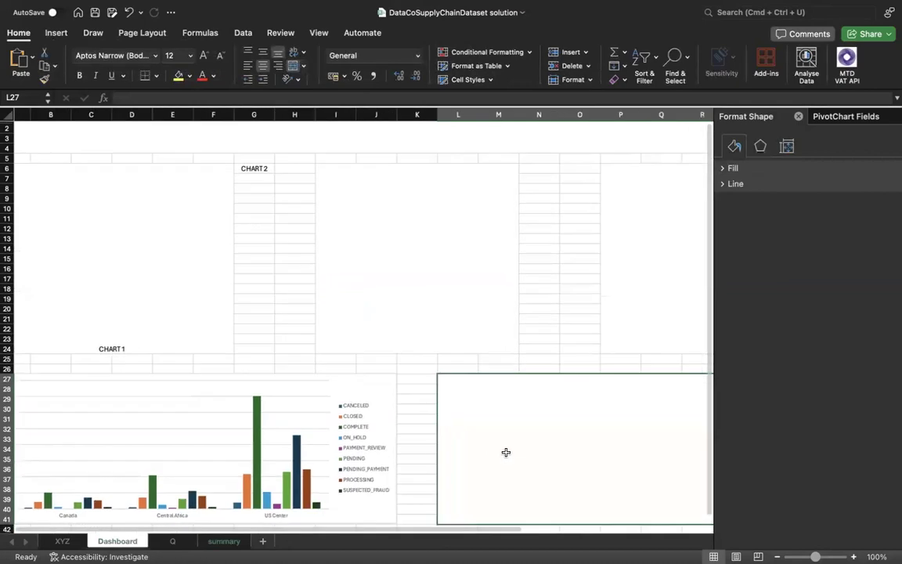
scroll(505, 451, "left", 1)
scroll(506, 451, "up", 1)
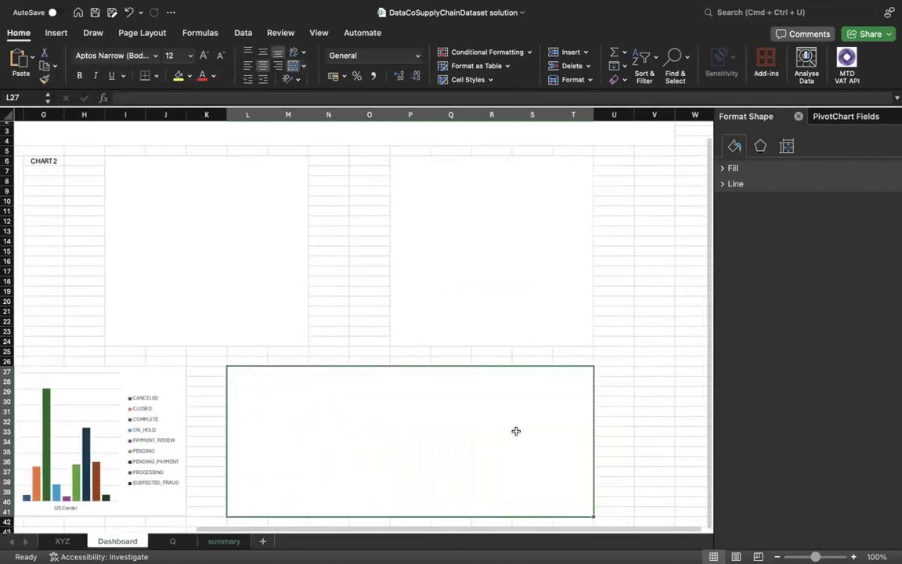
left_click(517, 432)
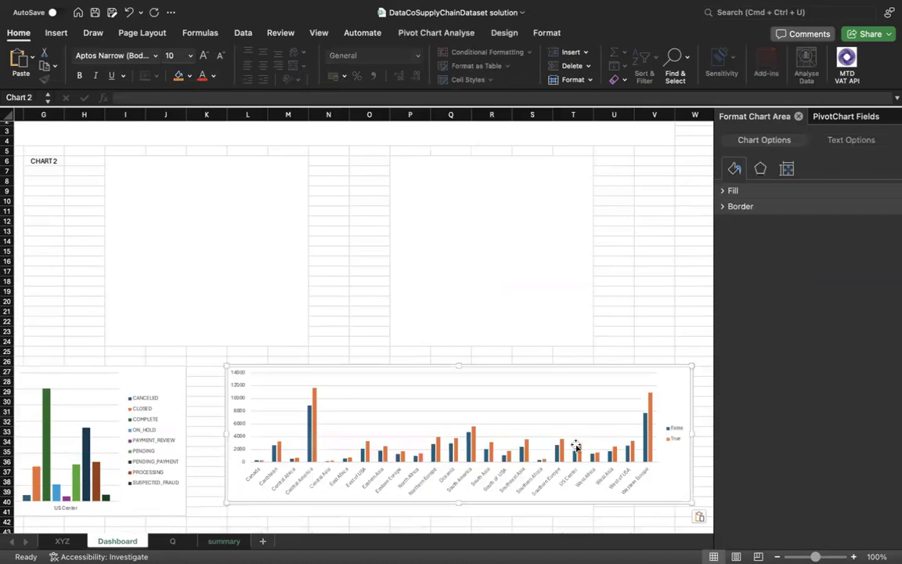
left_click_drag(693, 433, 595, 436)
left_click(623, 443)
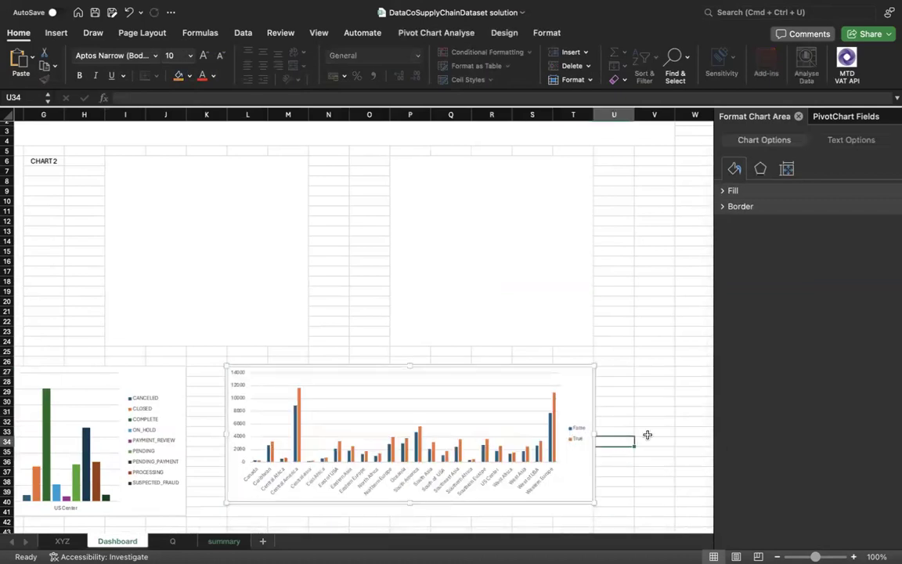
left_click(577, 432)
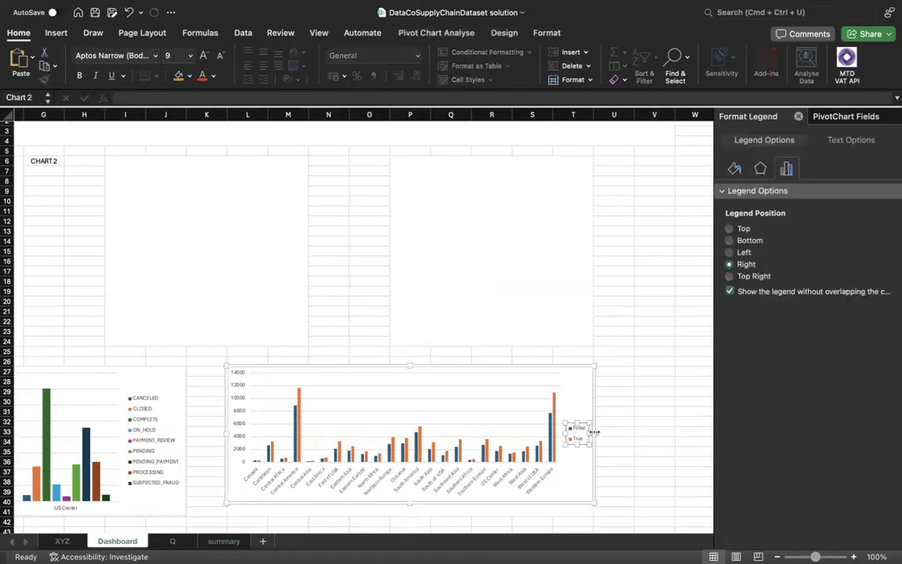
left_click(595, 432)
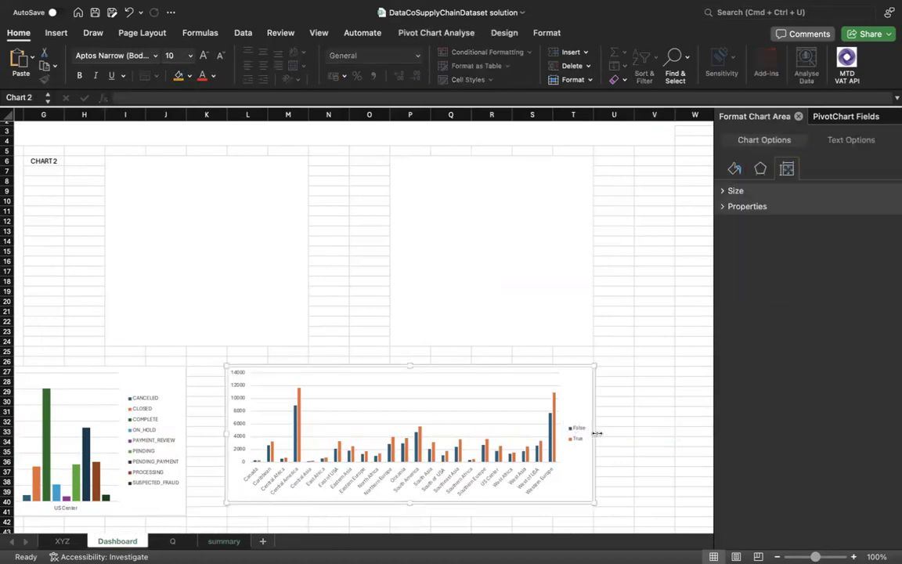
left_click(614, 428)
left_click(615, 409)
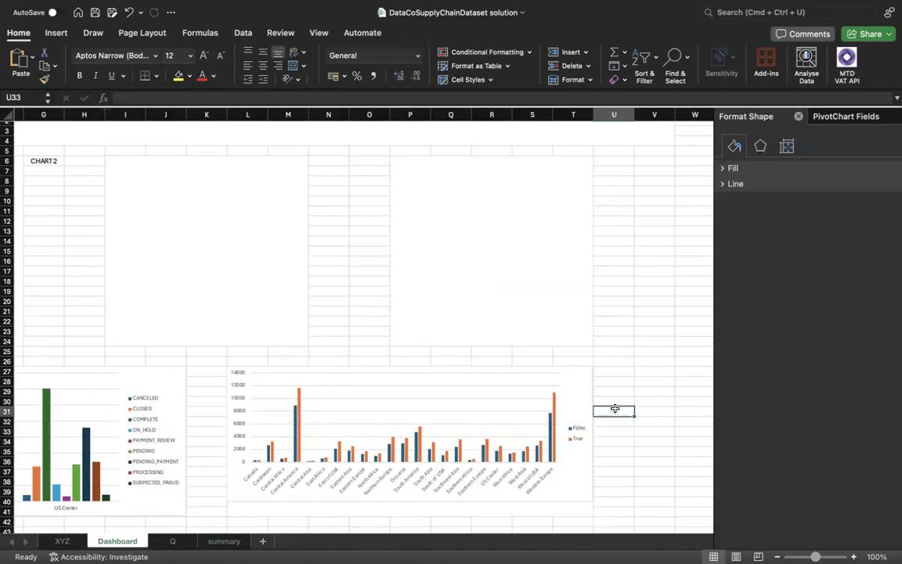
left_click(665, 401)
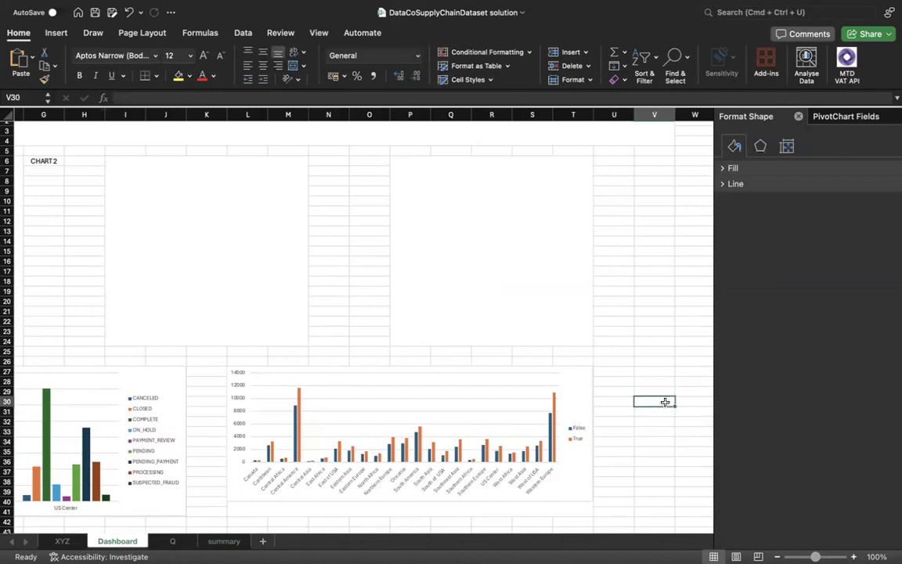
Step: Stretch the region chart taller to fill the block's height
left_click(579, 407)
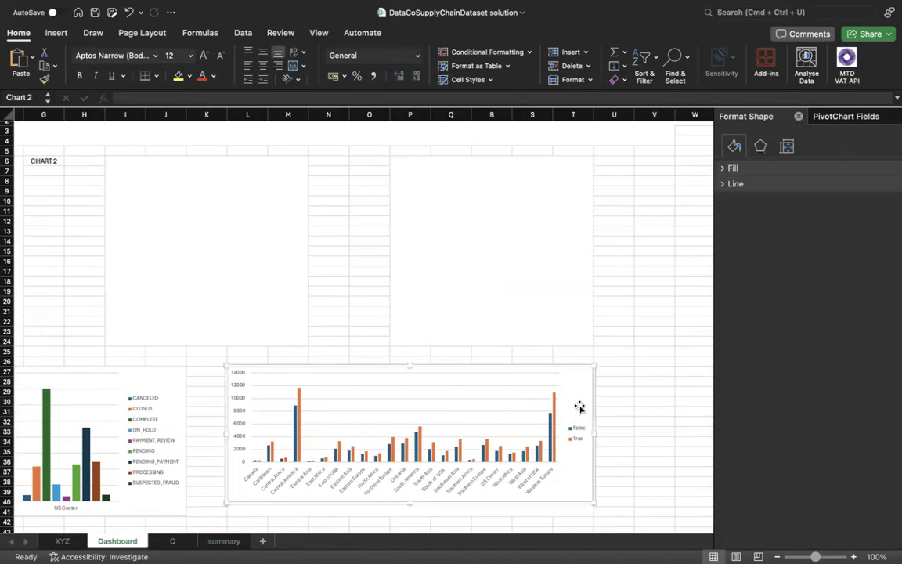
left_click_drag(409, 503, 409, 515)
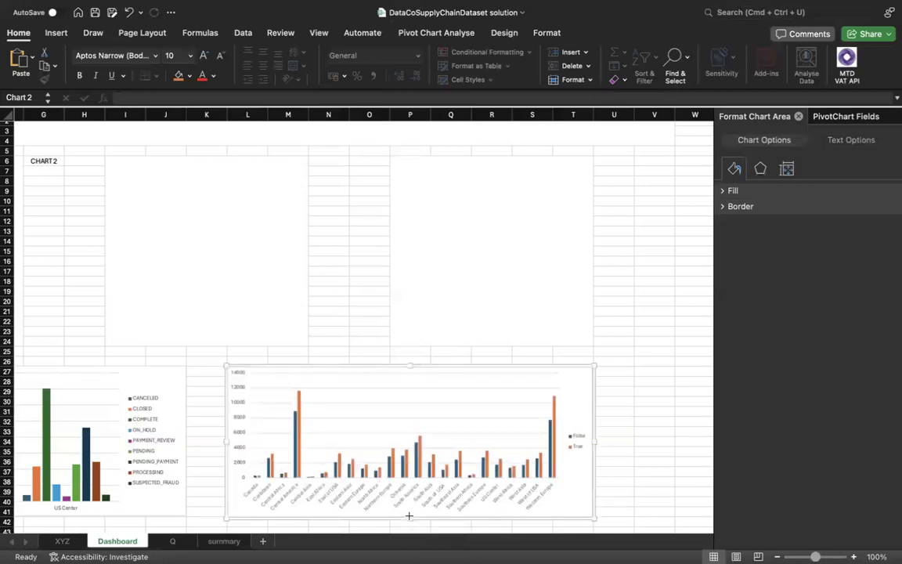
left_click(213, 472)
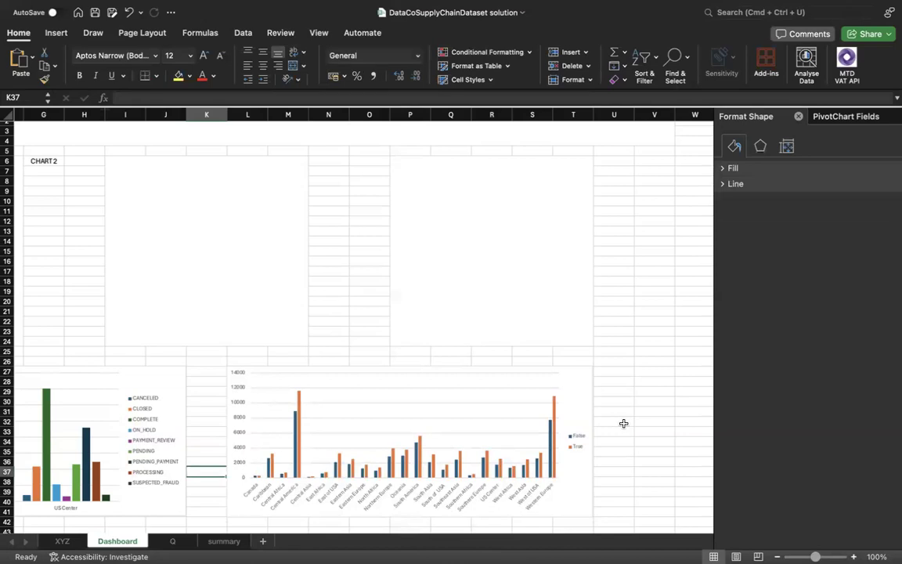
scroll(548, 435, "left", 5)
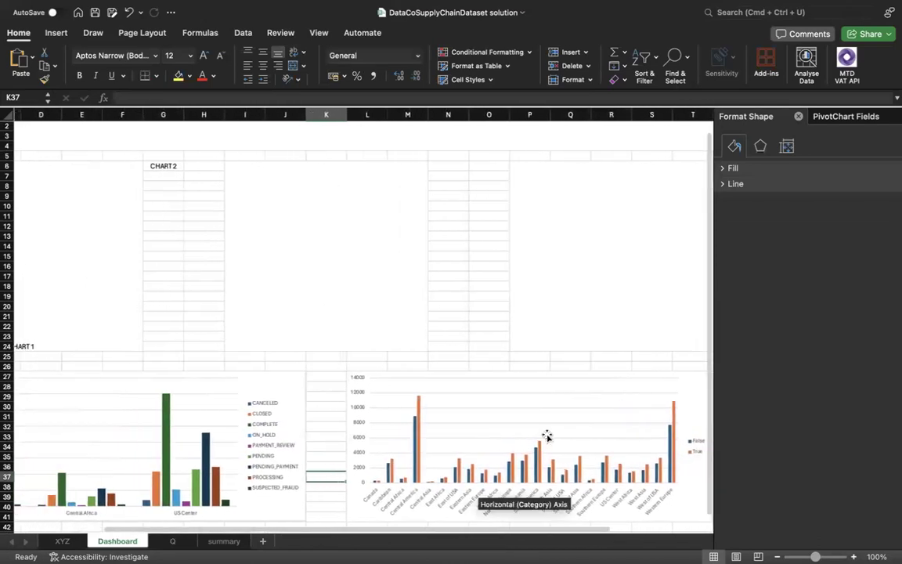
scroll(552, 442, "left", 2)
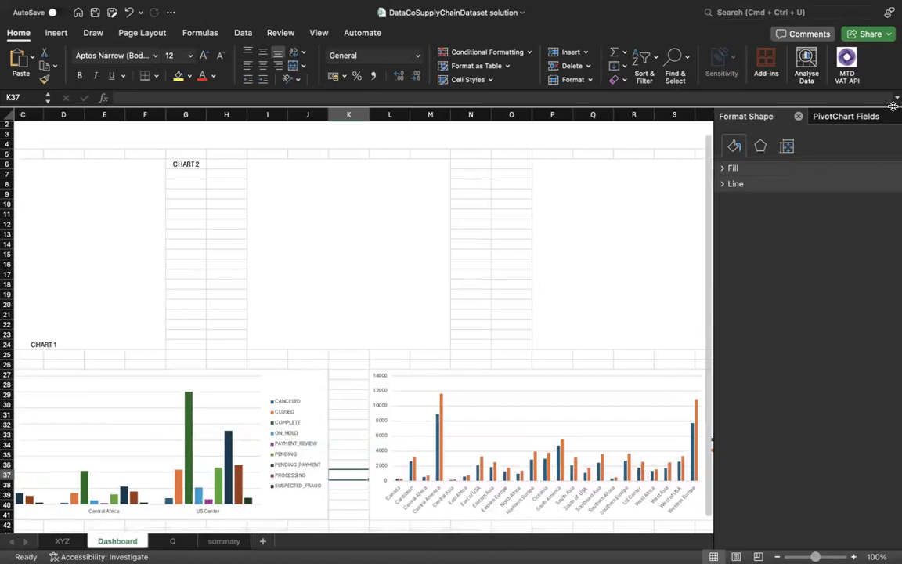
Step: Close the Format Shape and PivotChart Fields panes and clear the selection
left_click(798, 117)
left_click(892, 116)
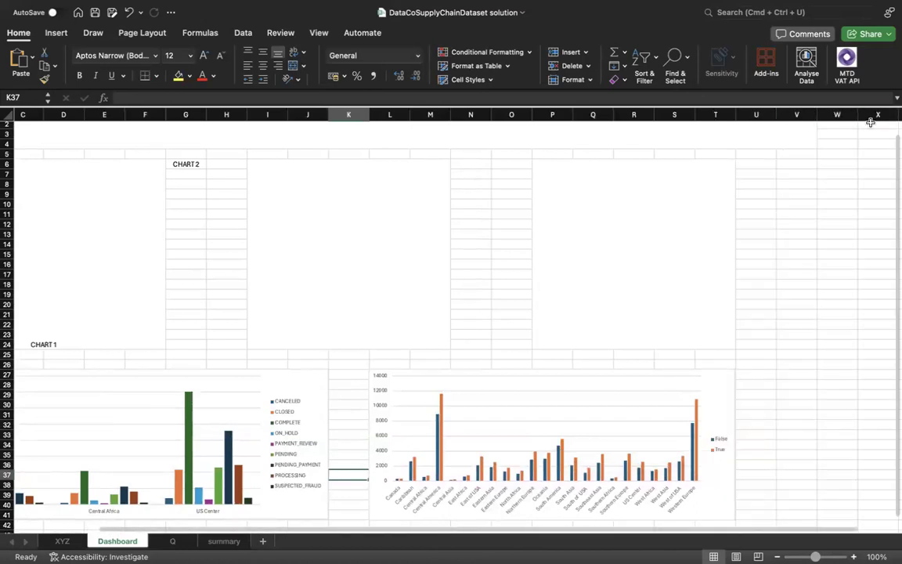
scroll(698, 196, "left", 2)
scroll(697, 197, "right", 1)
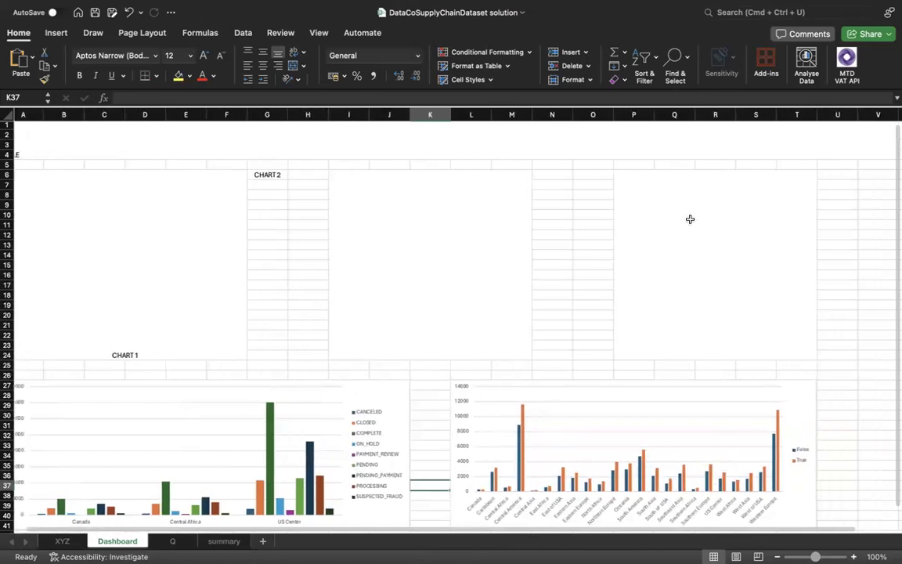
left_click(587, 269)
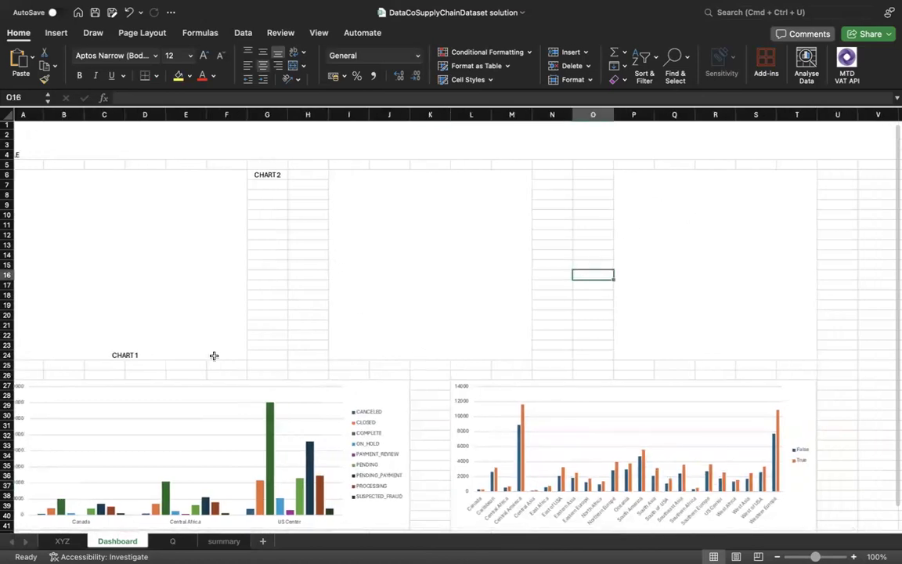
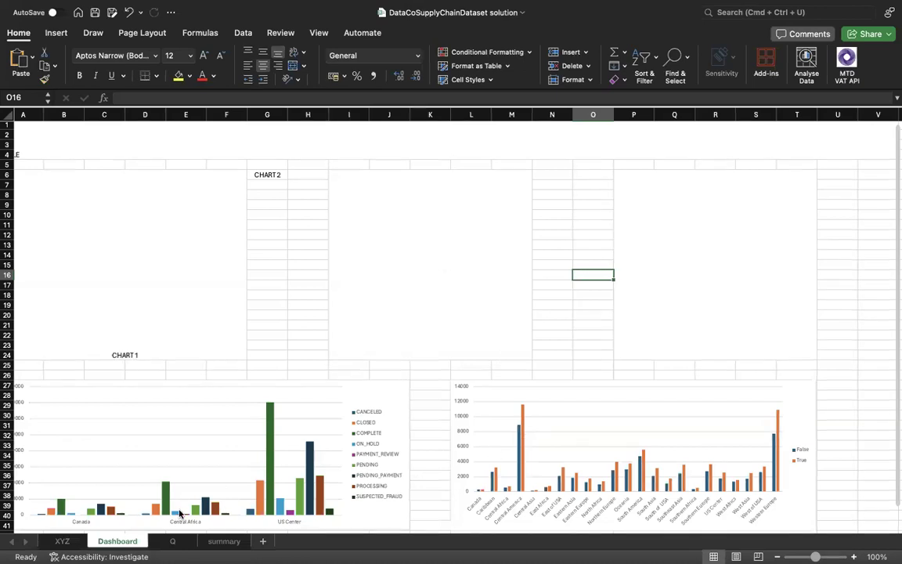
Step: Restyle the Late/Ontime order-quantity pivot chart on the summary sheet as a doughnut chart
left_click(224, 541)
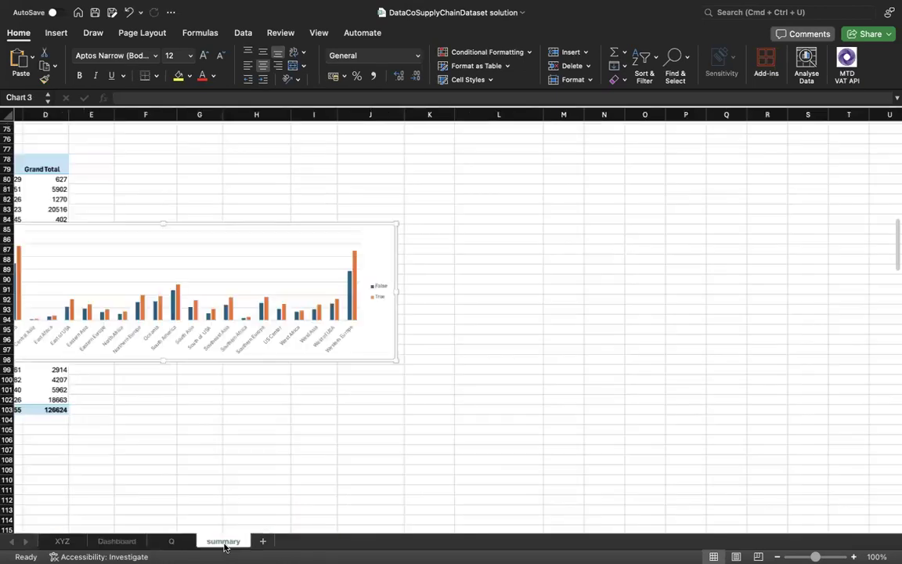
scroll(232, 417, "up", 15)
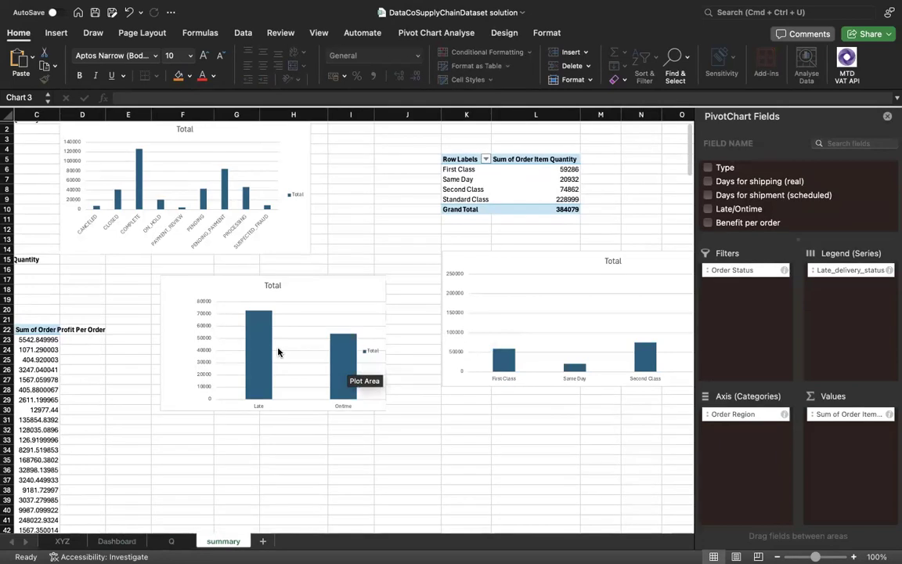
left_click(311, 290)
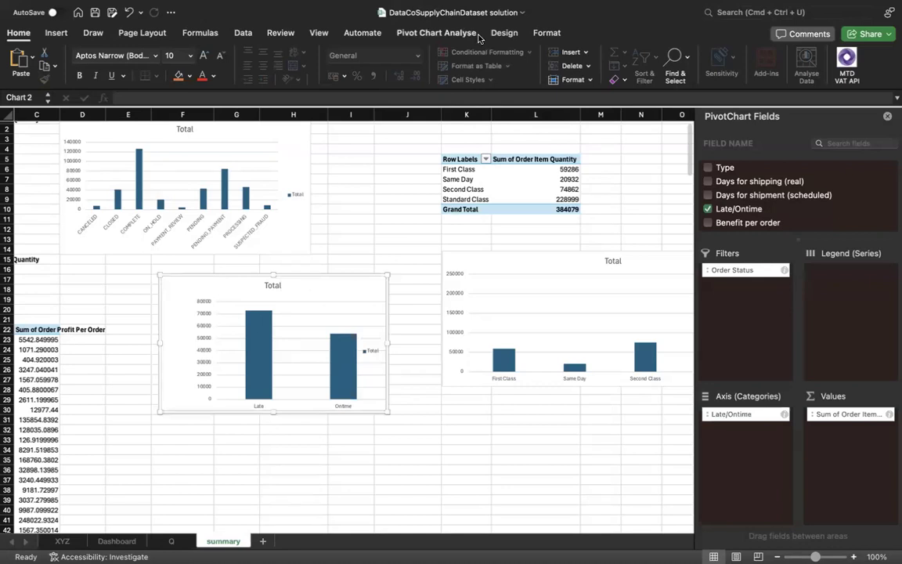
left_click(504, 33)
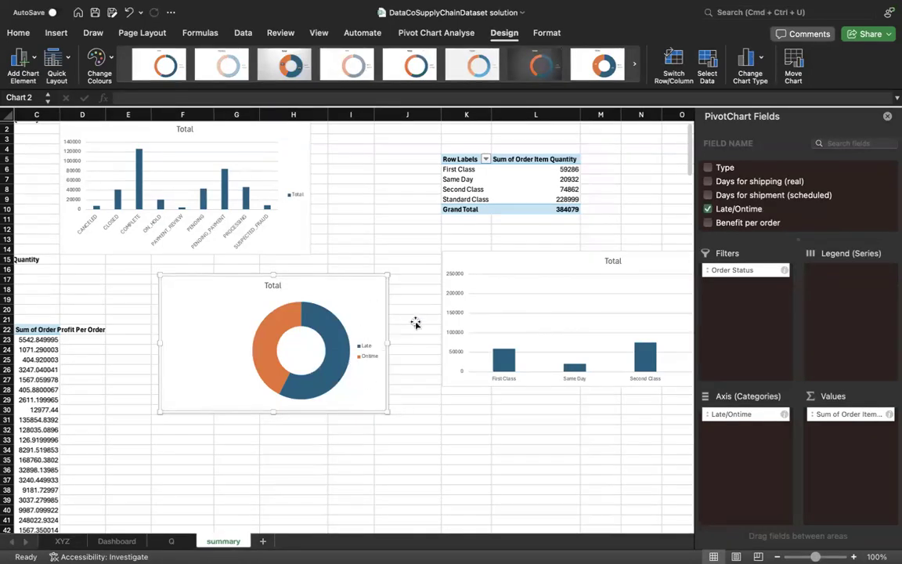
left_click(470, 385)
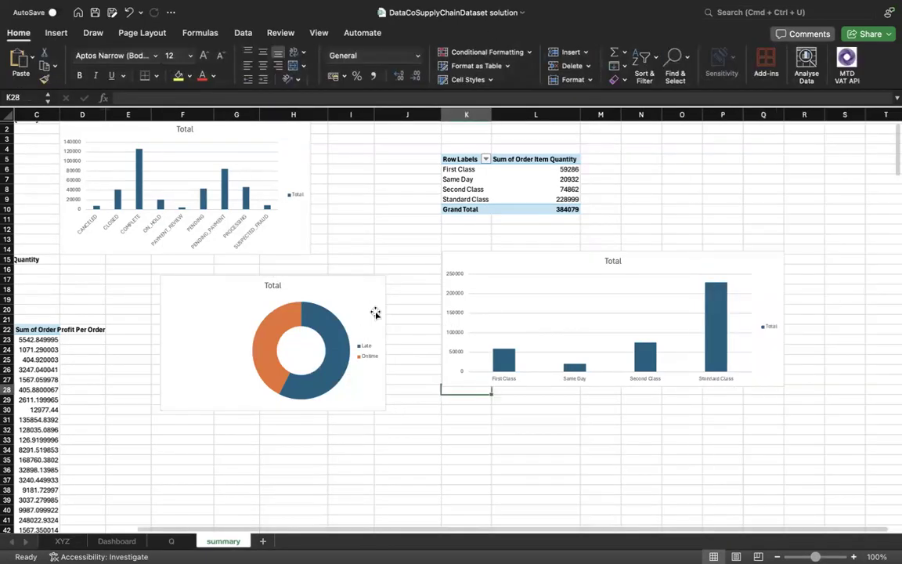
Step: Paste a copy of the doughnut chart into the Dashboard's CHART 2 box and resize it to fit
left_click(374, 312)
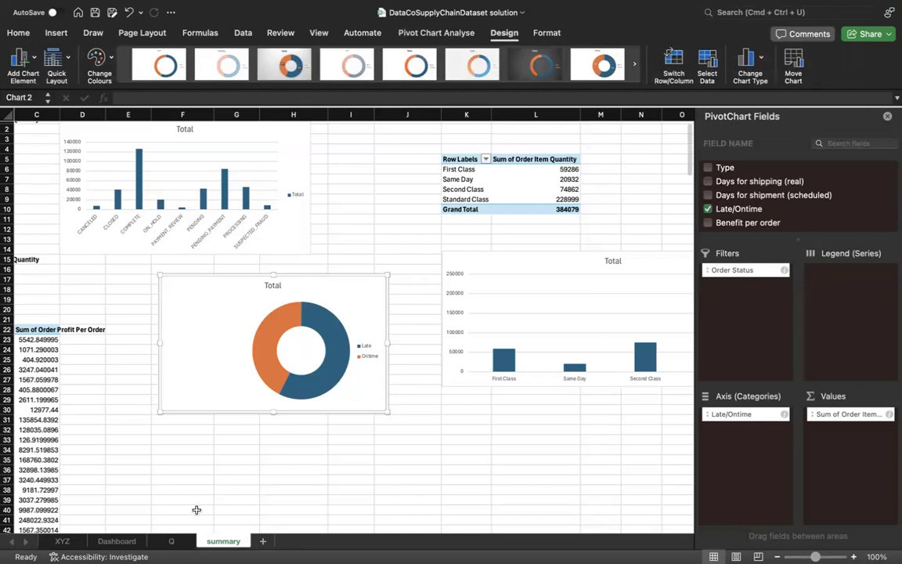
left_click(125, 541)
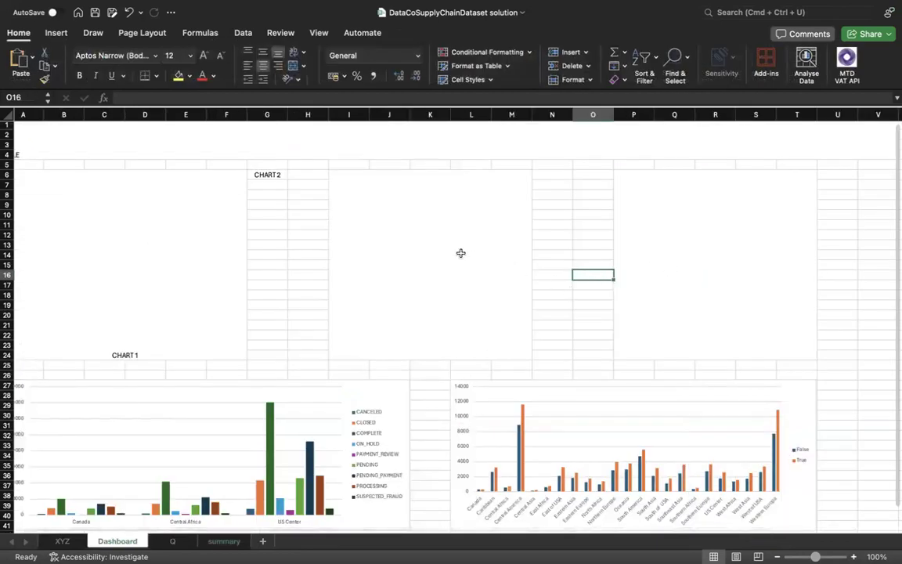
key("super+v")
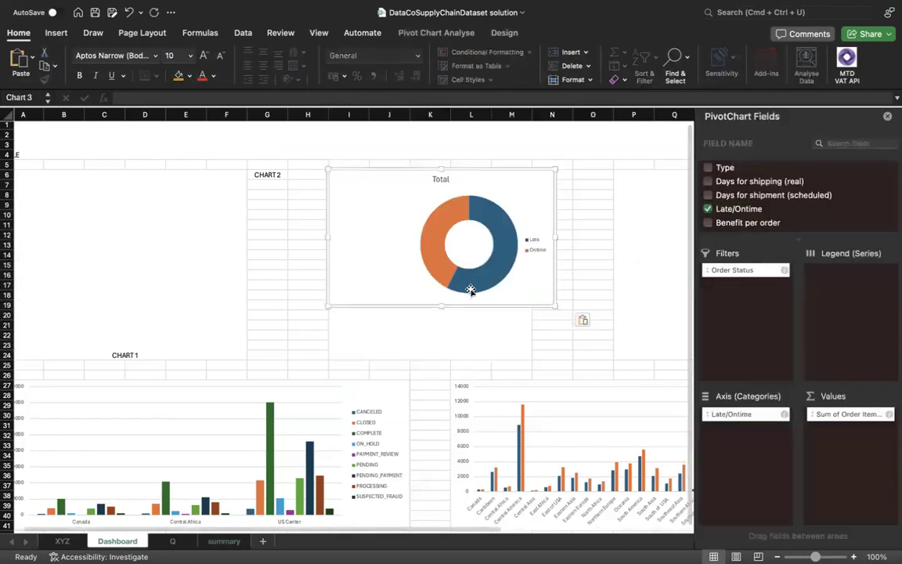
left_click_drag(556, 306, 531, 360)
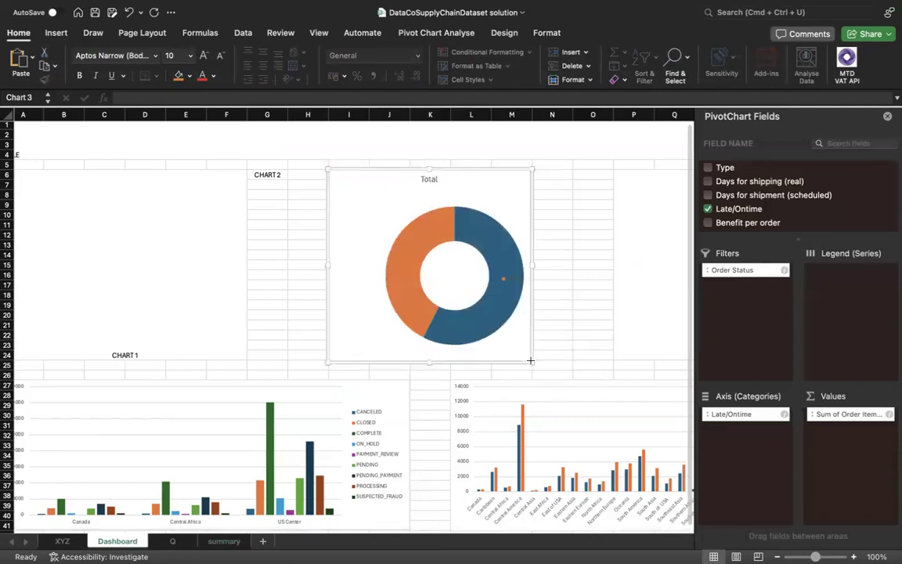
left_click(544, 274)
Step: Move the doughnut chart's legend up to the chart's top right
left_click(506, 314)
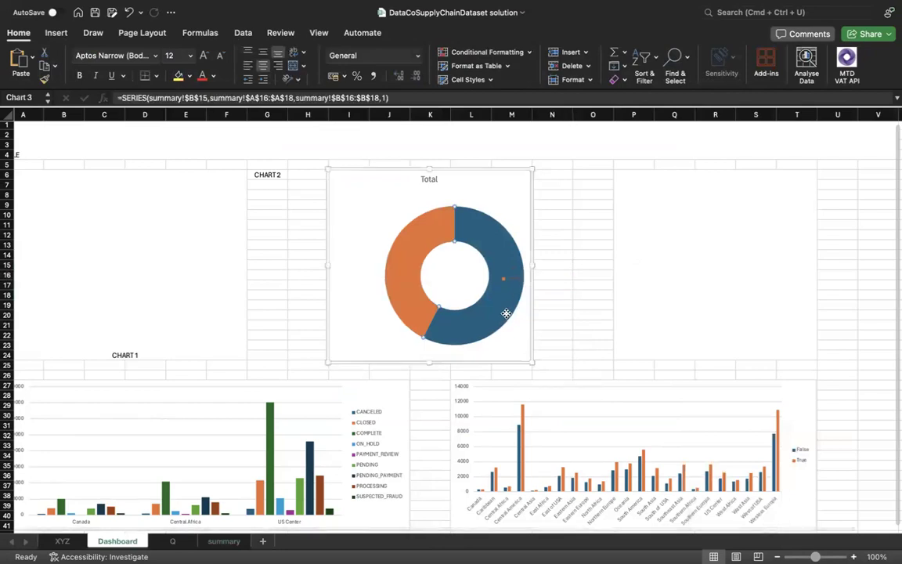
left_click(509, 276)
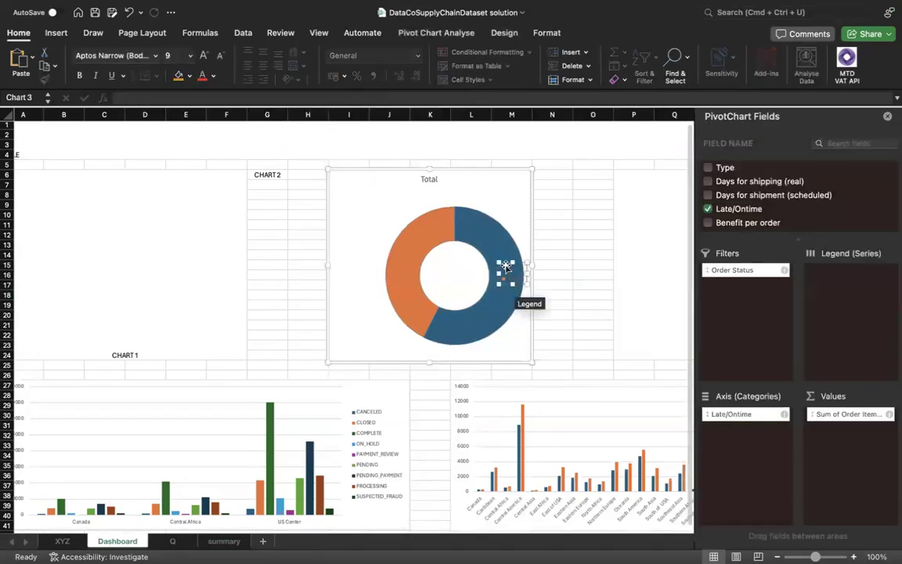
left_click_drag(516, 262, 507, 186)
left_click(518, 224)
left_click(556, 222)
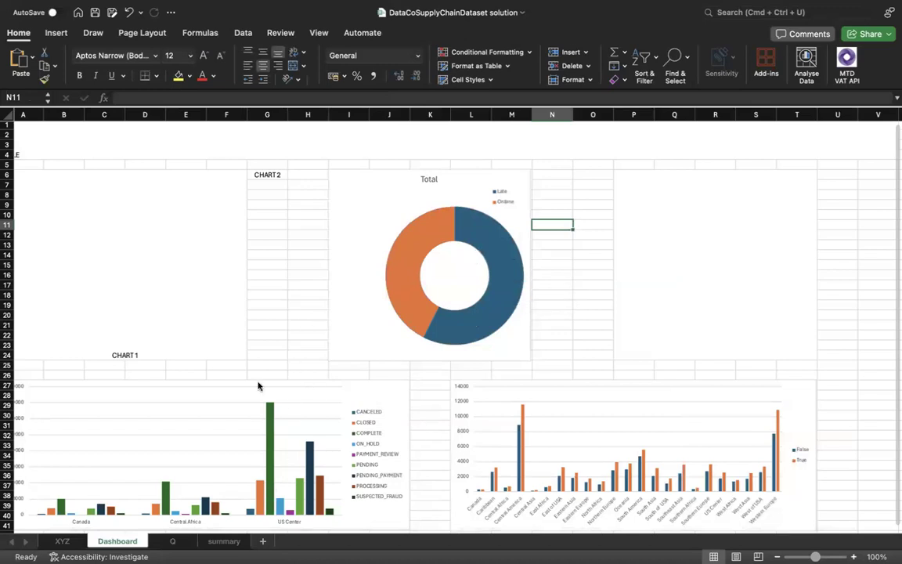
Step: On the summary sheet, select the shipping-mode quantity bar chart
left_click(220, 317)
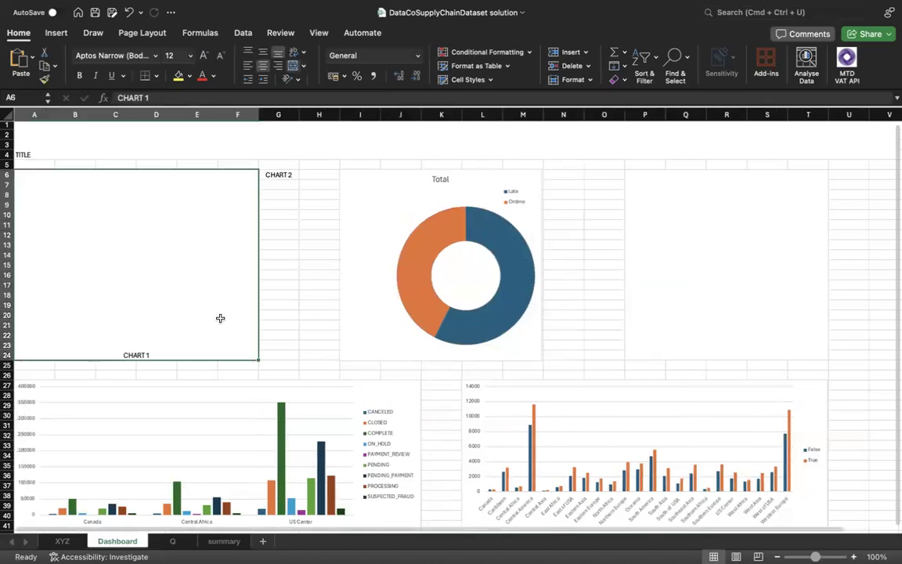
left_click(230, 544)
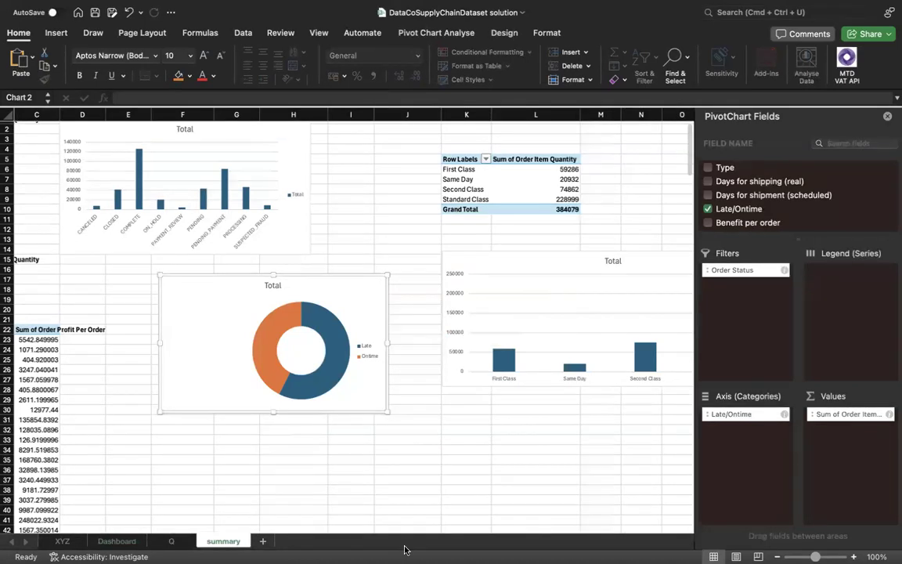
scroll(623, 380, "right", 1)
scroll(623, 380, "right", 3)
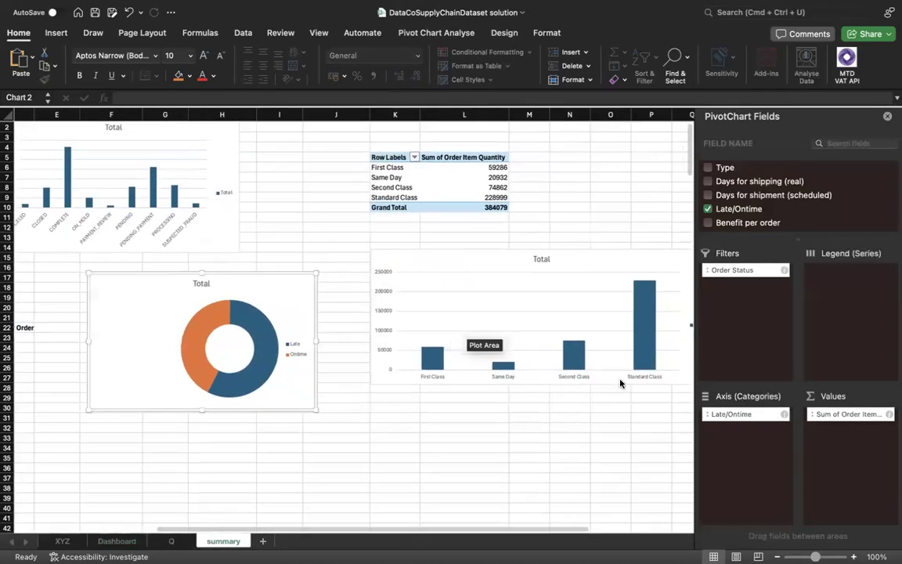
scroll(627, 364, "right", 5)
left_click(577, 297)
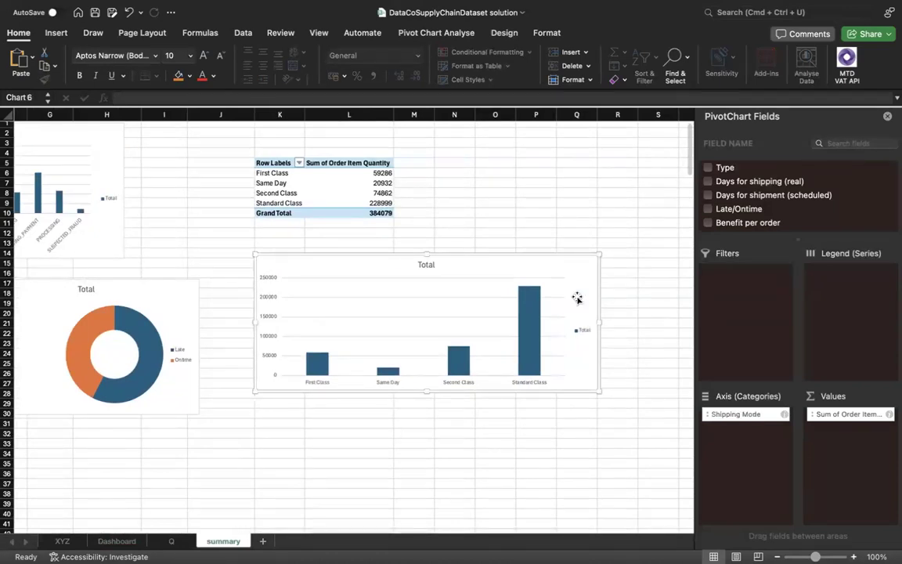
double_click(577, 252)
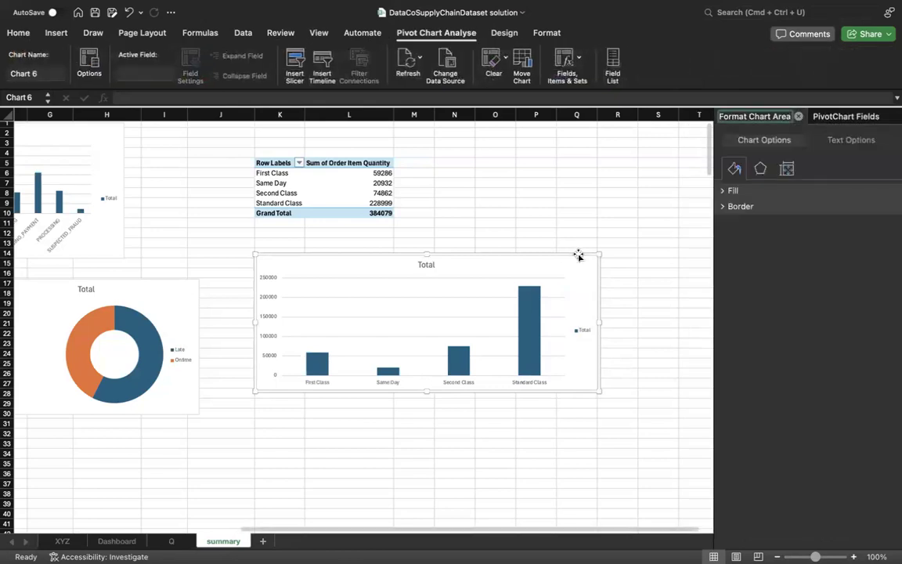
Step: Copy the bar chart's whole chart area and bring up the Q sheet
left_click(628, 290)
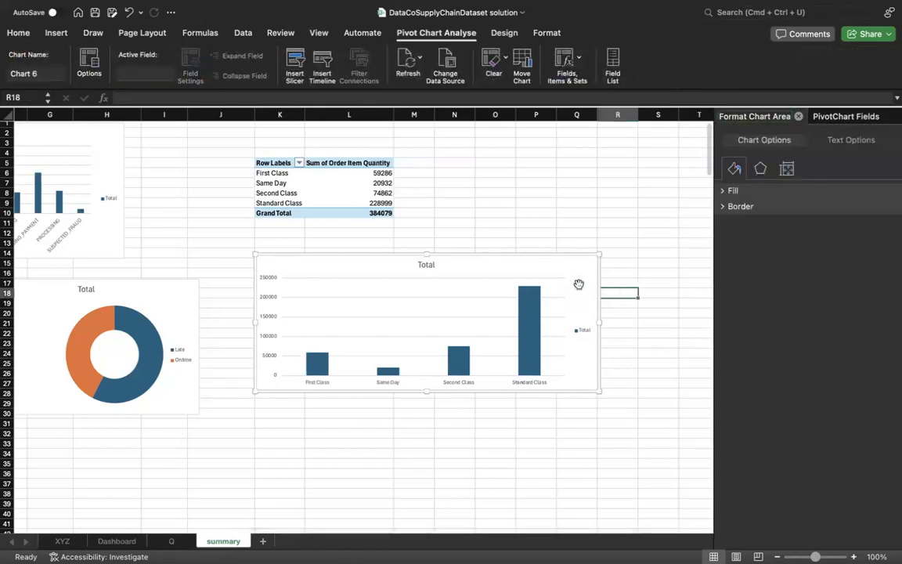
left_click(572, 282)
left_click(575, 257)
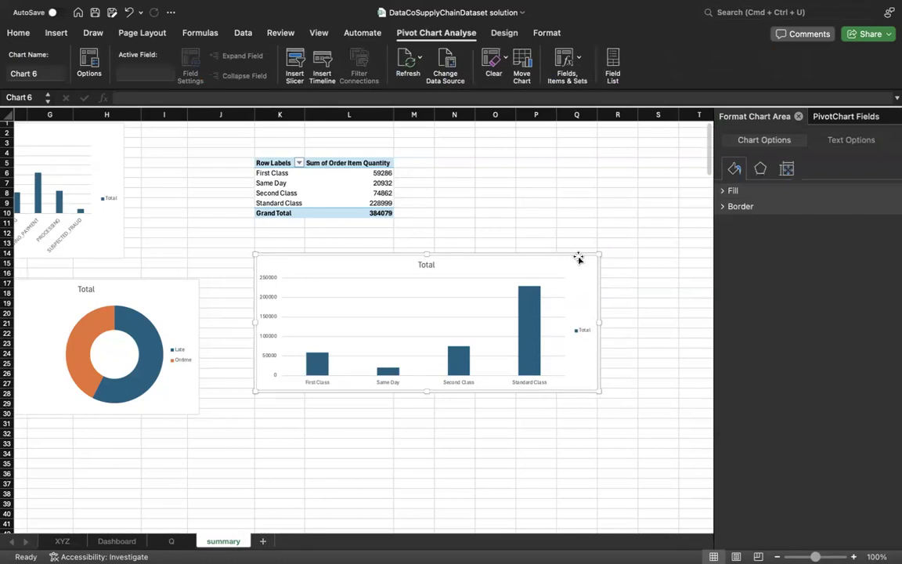
left_click(621, 289)
left_click(571, 280)
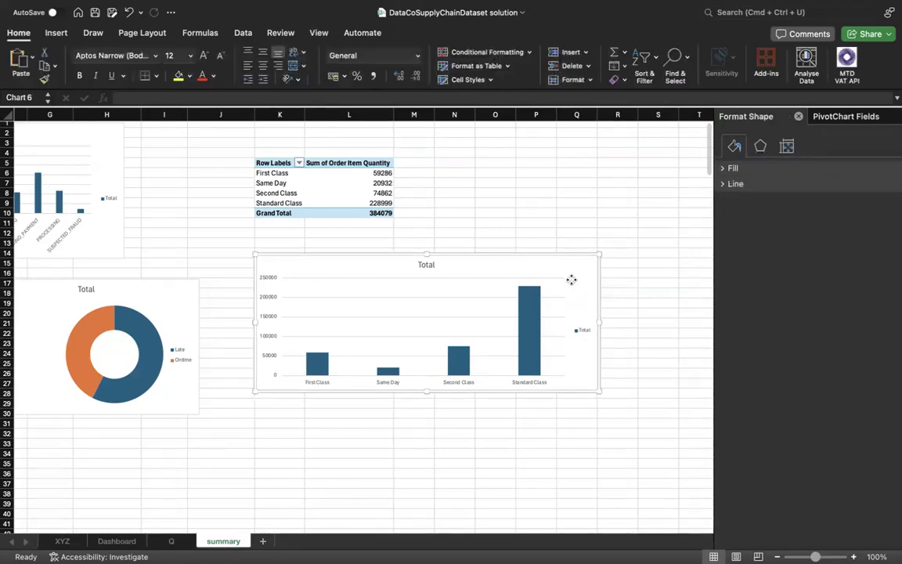
left_click(573, 258)
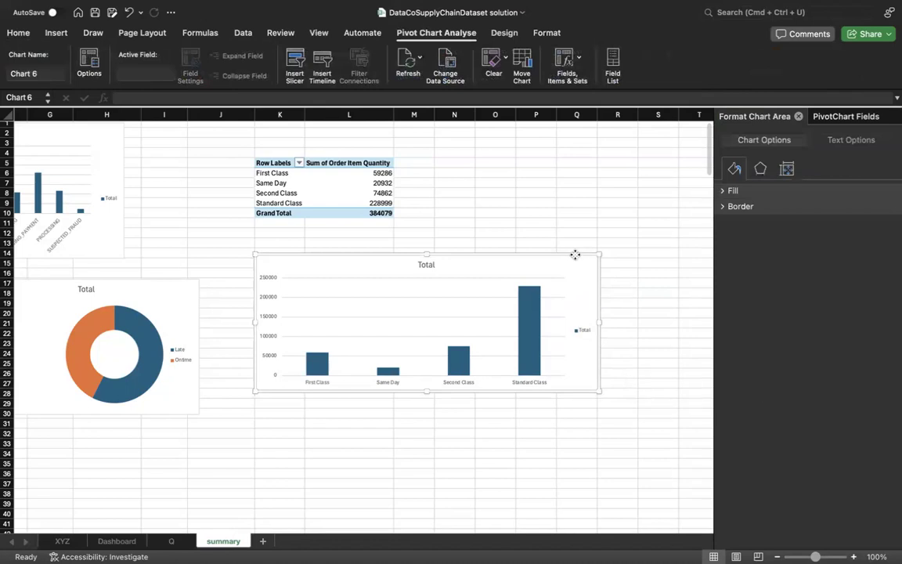
left_click(618, 283)
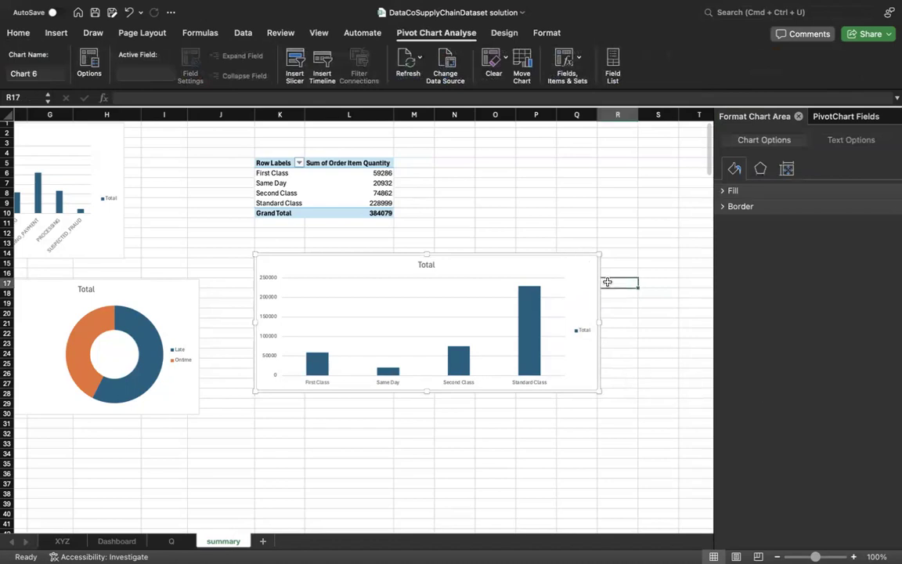
left_click(569, 277)
left_click(567, 261)
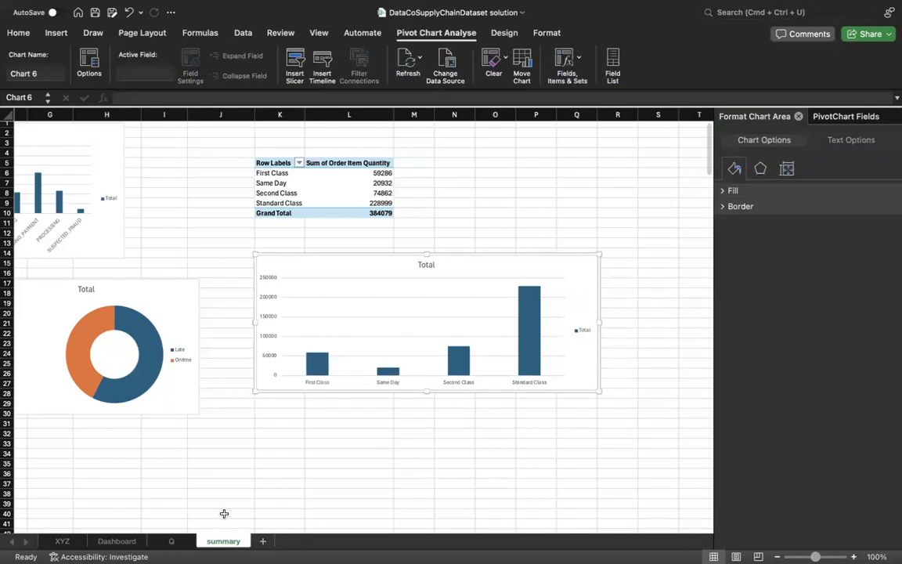
left_click(174, 542)
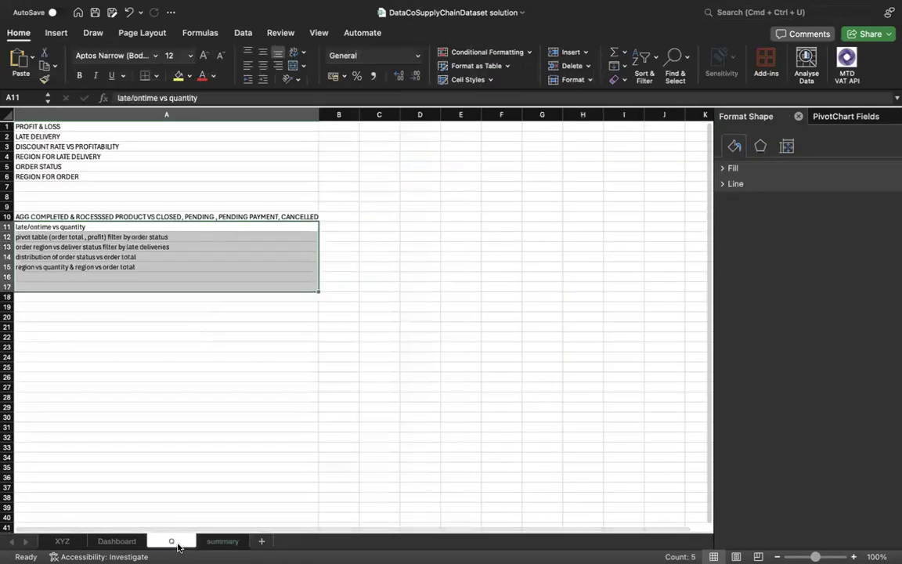
Step: Paste the shipping-mode bar chart into the empty Dashboard box beside the doughnut, sized to fit
left_click(132, 544)
scroll(284, 427, "right", 5)
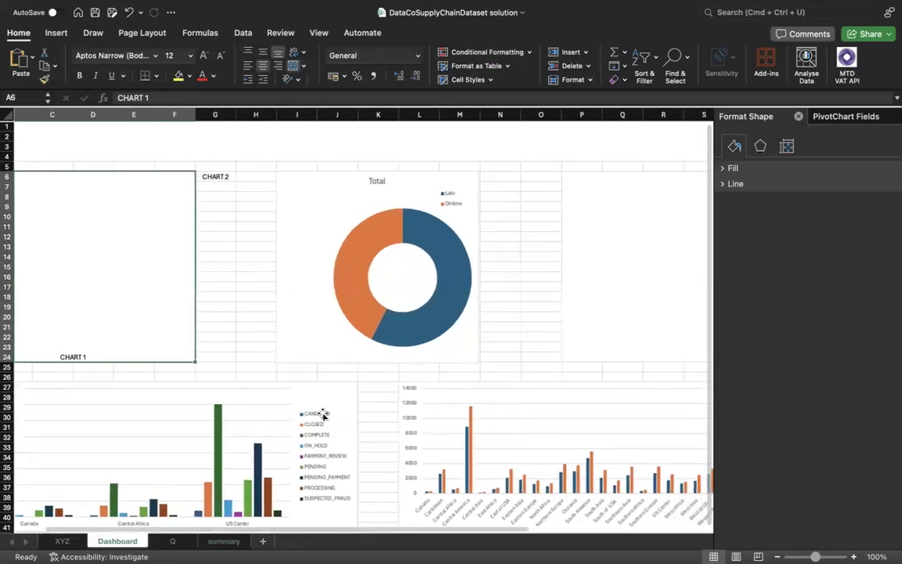
scroll(532, 329, "right", 1)
left_click(508, 313)
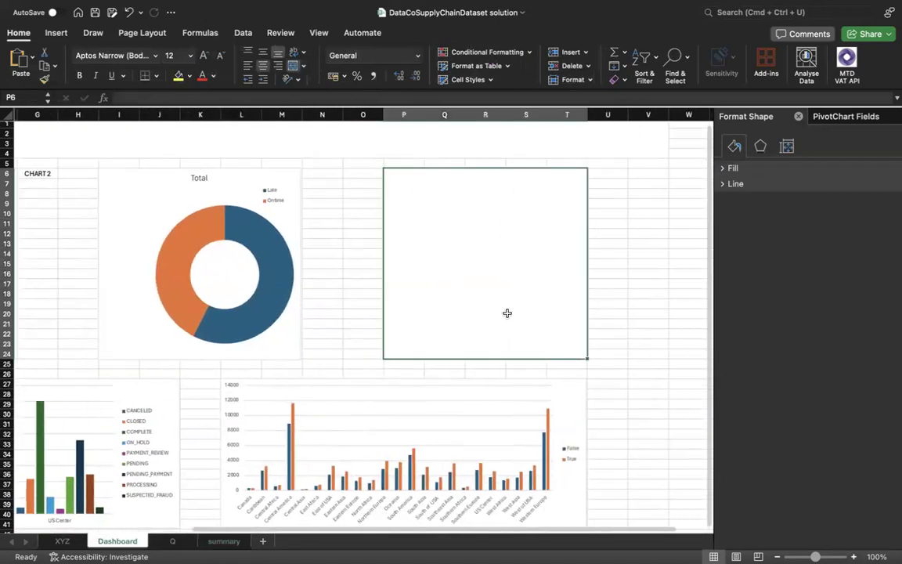
key("super+v")
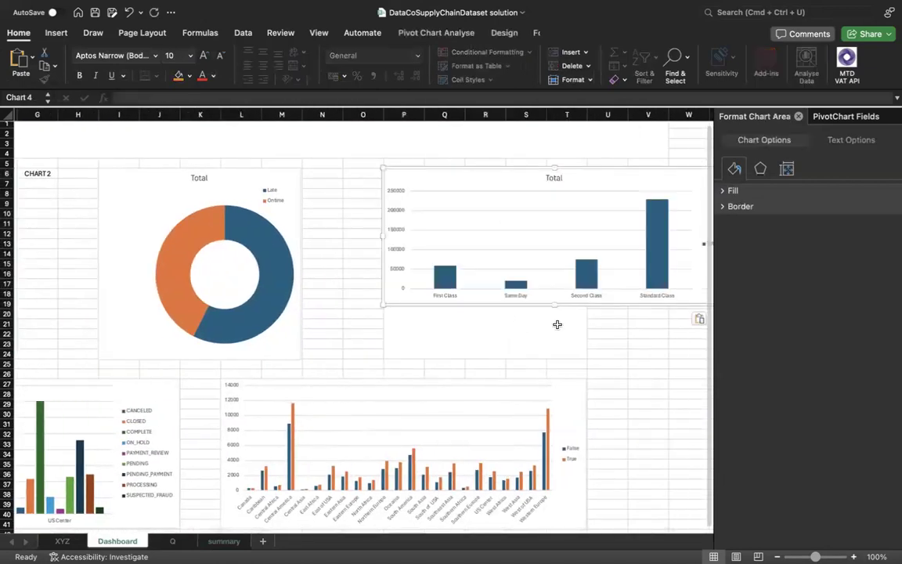
scroll(548, 320, "right", 1)
scroll(595, 317, "right", 2)
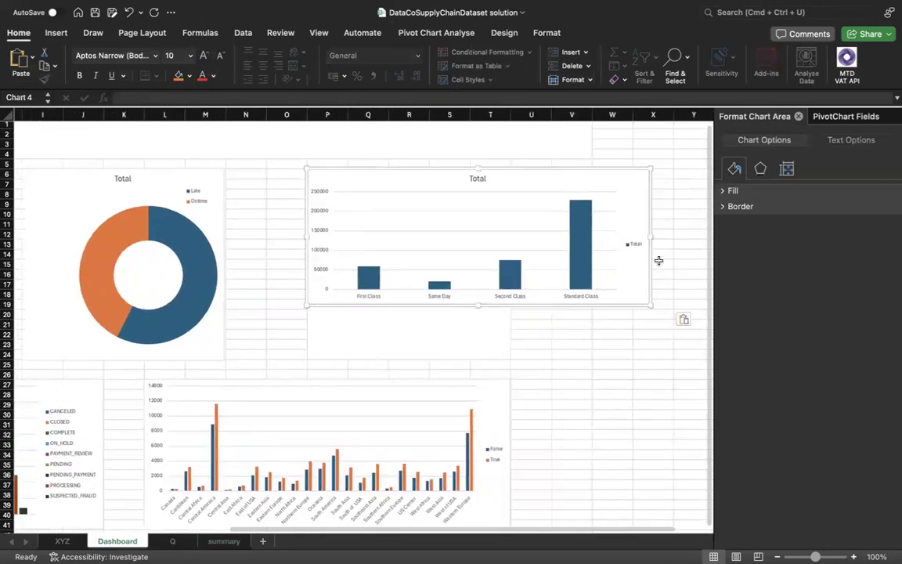
left_click_drag(651, 236, 504, 356)
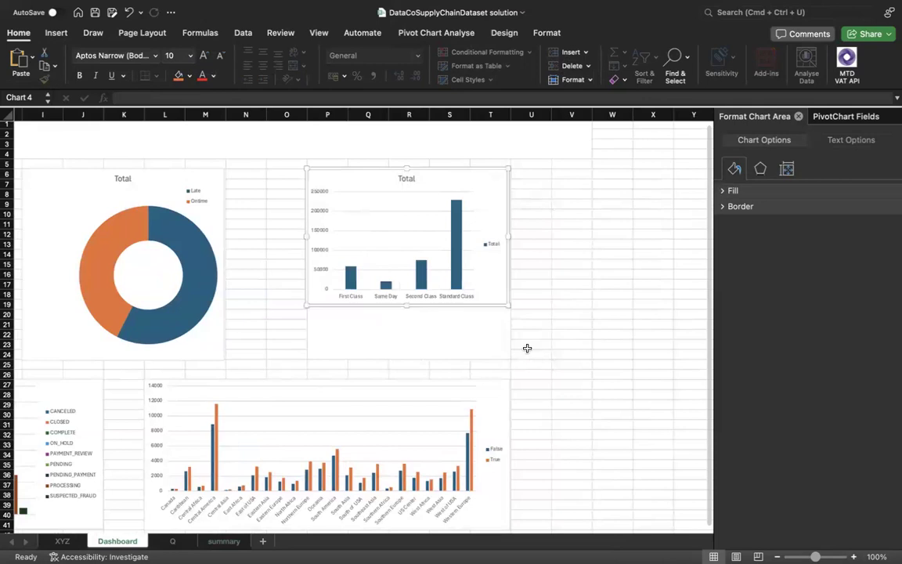
left_click_drag(409, 307, 408, 358)
left_click(540, 324)
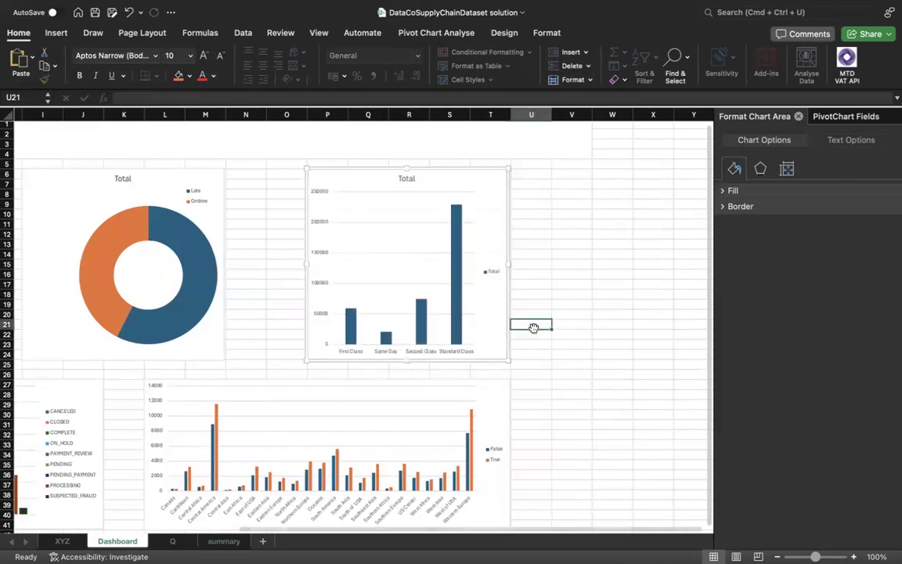
scroll(560, 324, "left", 5)
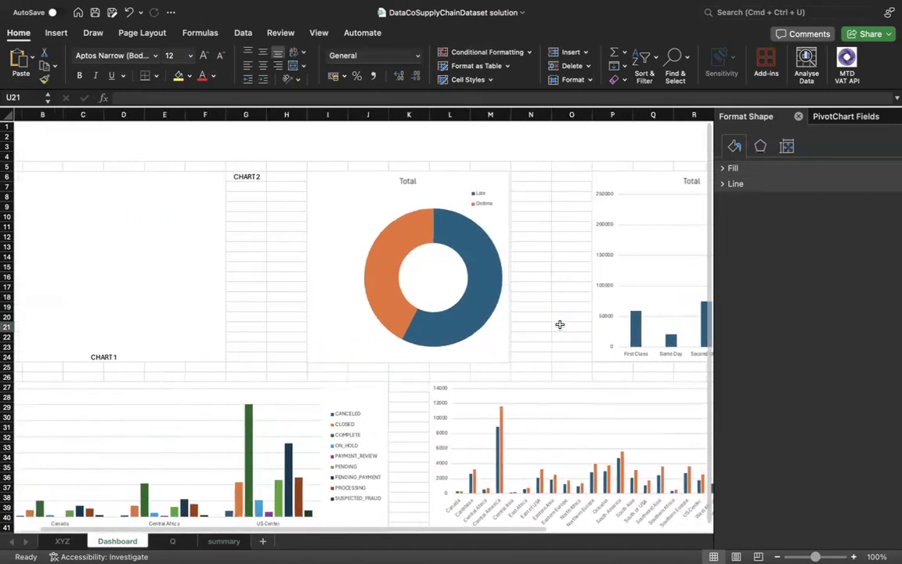
Step: Close the Format Shape and PivotChart Fields panes and widen the bar chart so Total shows
left_click(798, 115)
left_click(887, 116)
left_click(707, 263)
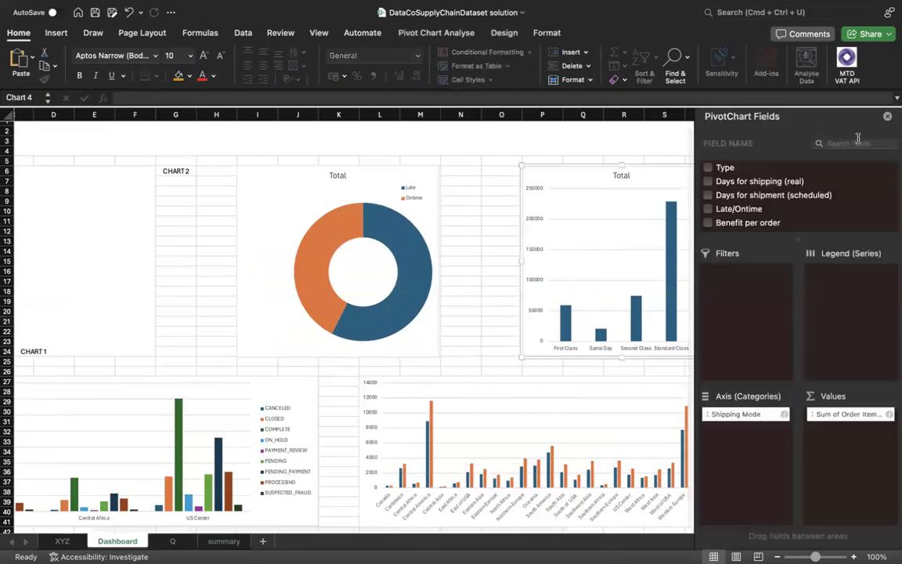
left_click(887, 116)
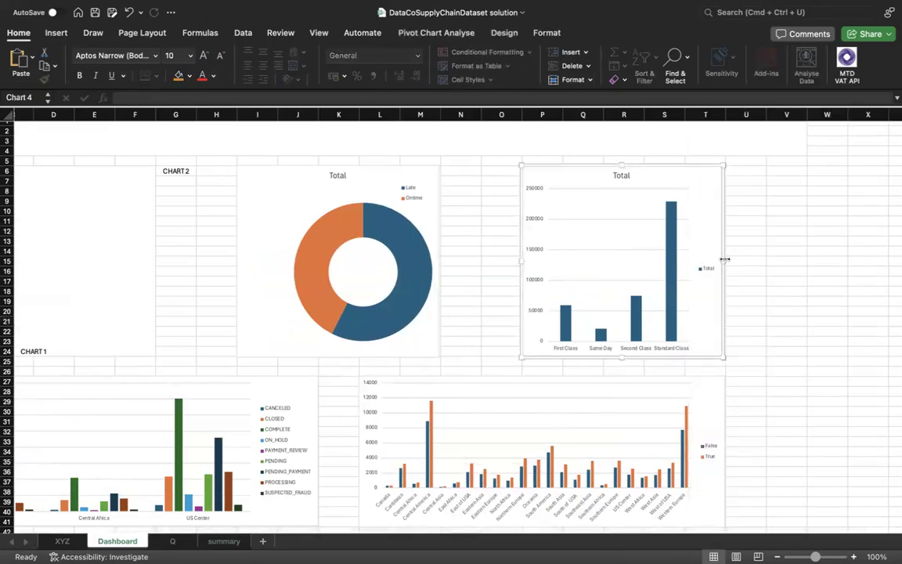
left_click_drag(728, 260, 729, 262)
left_click(755, 269)
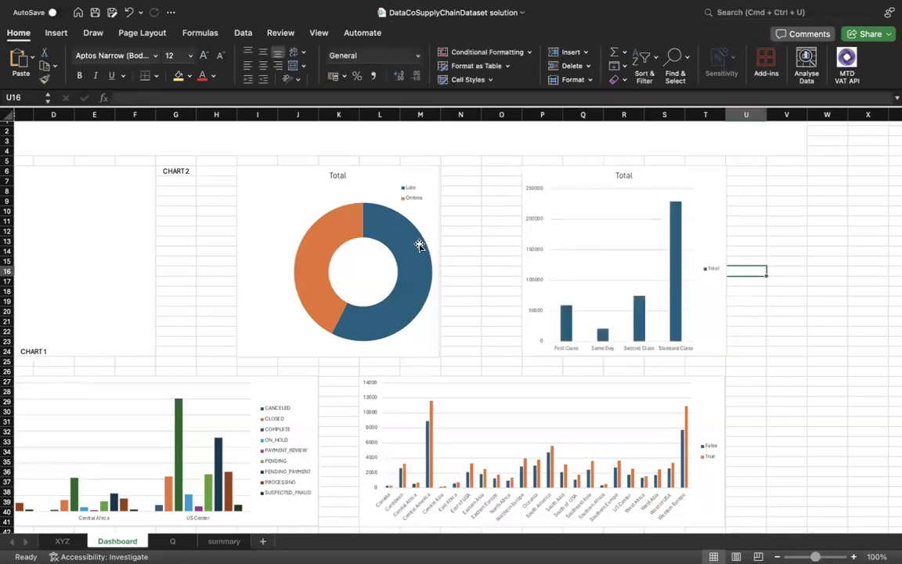
left_click(601, 170)
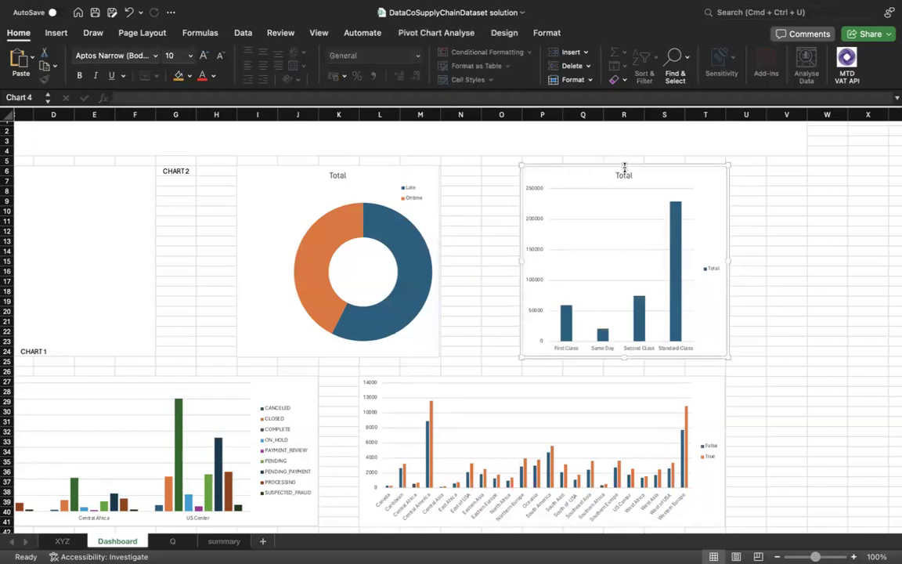
left_click(521, 195)
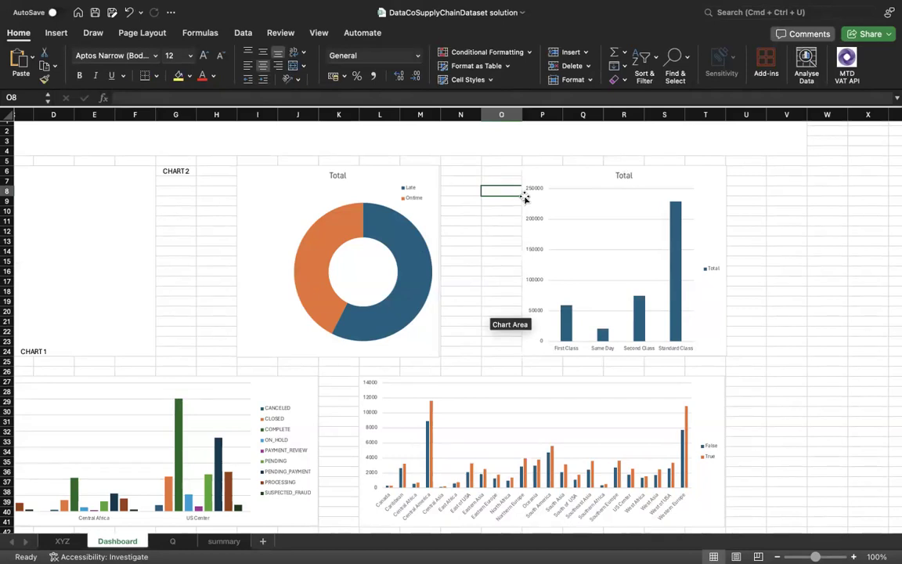
left_click(450, 251)
Step: Copy the top order-status bar chart from the summary sheet and return to the Dashboard
scroll(470, 258, "left", 3)
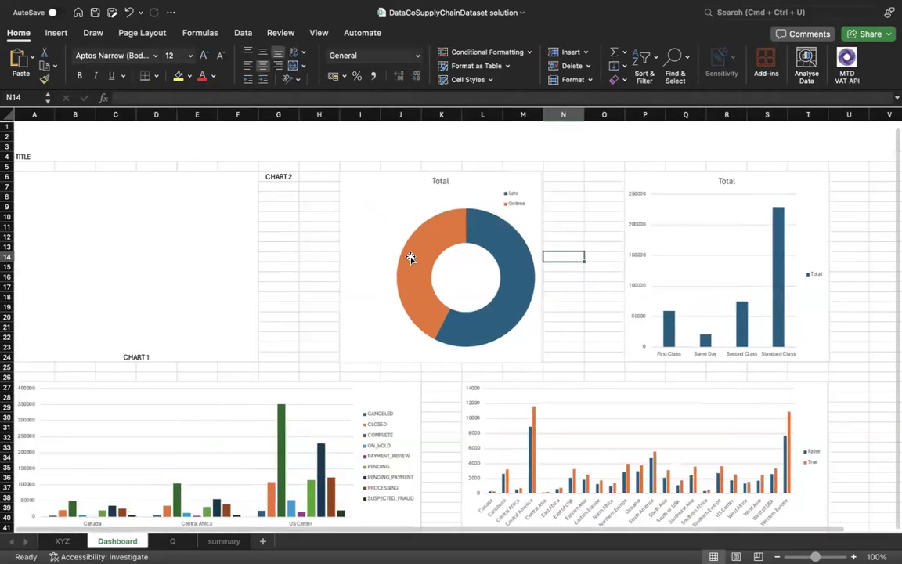
left_click(145, 242)
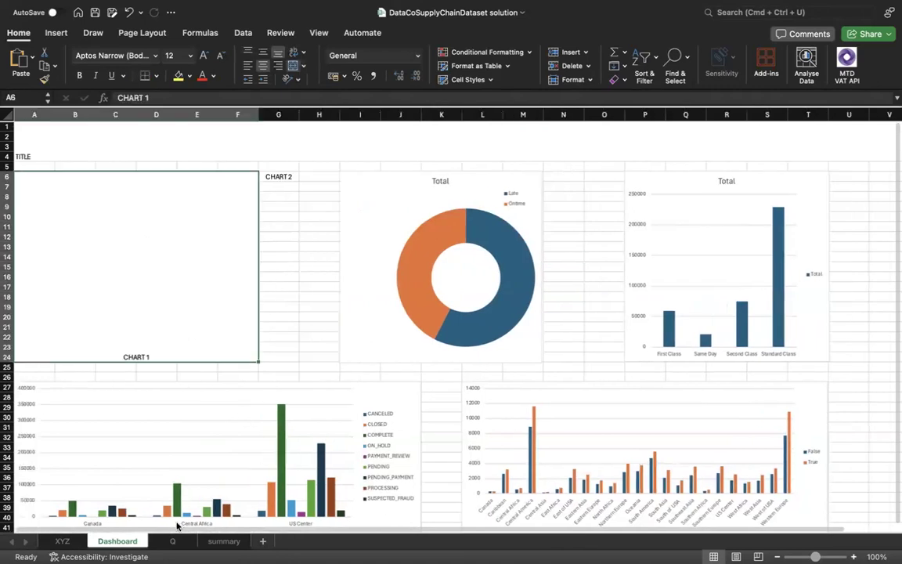
left_click(223, 541)
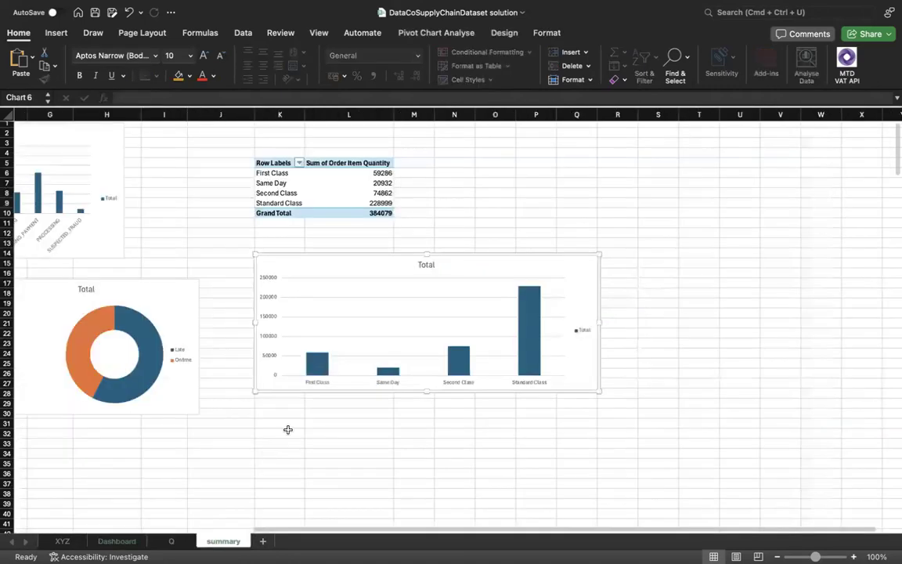
scroll(167, 276, "left", 3)
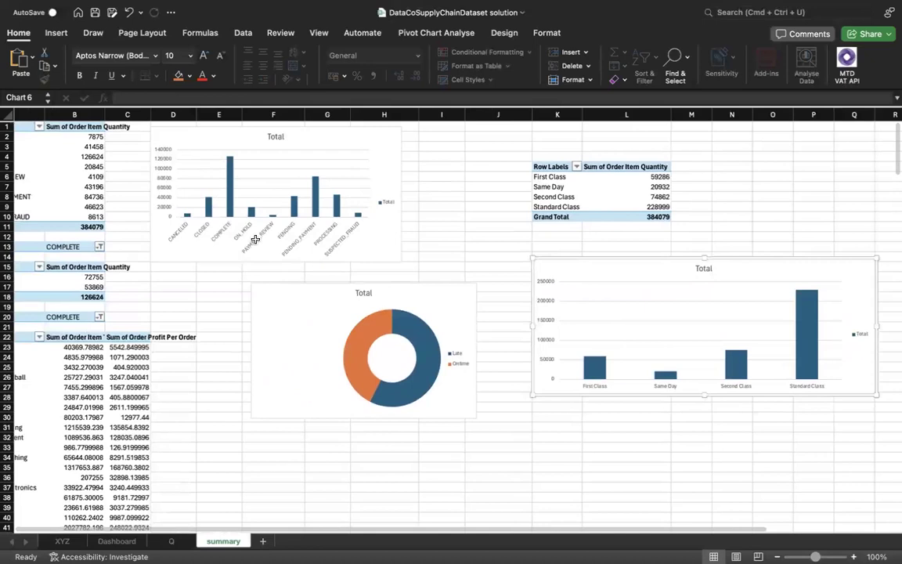
left_click(383, 248)
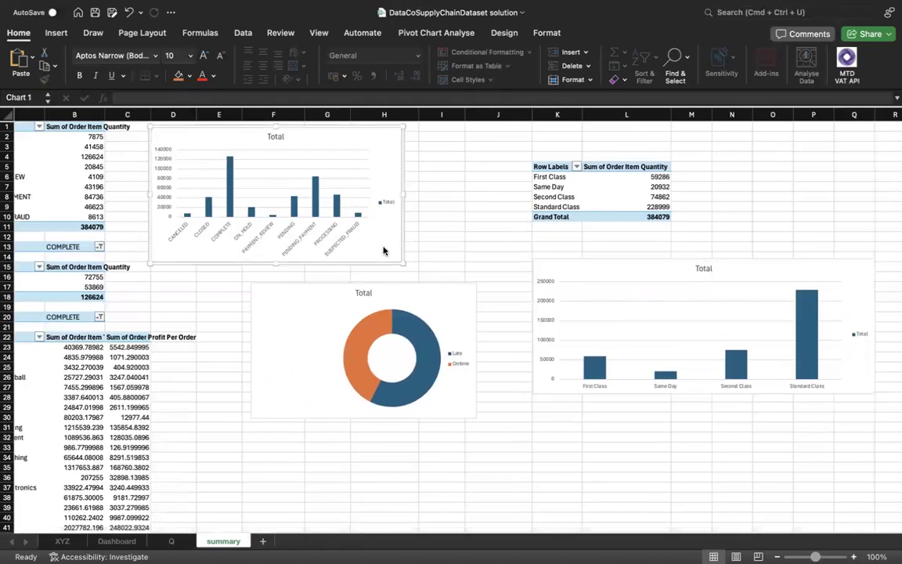
left_click(173, 541)
left_click(119, 541)
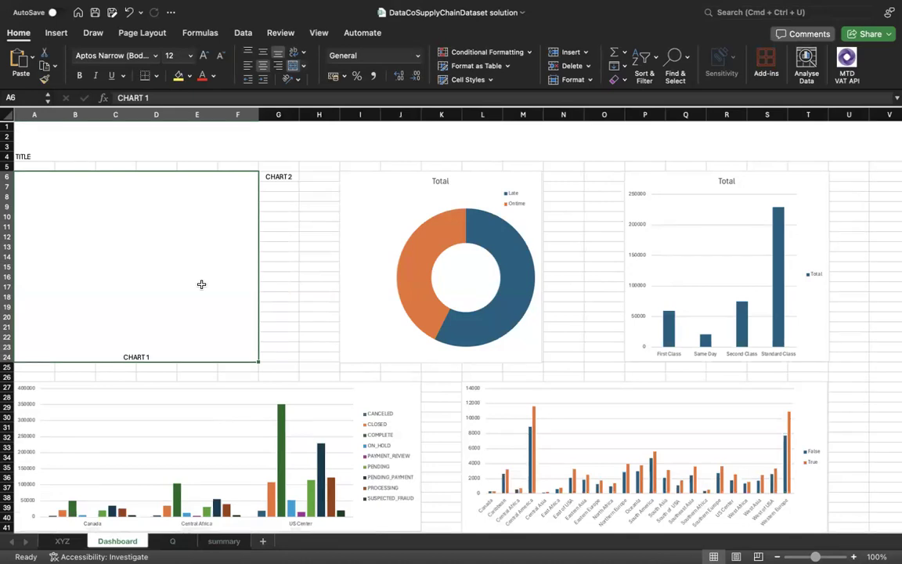
Step: Paste the order-status bar chart into CHART 1 and stretch it to fill A6:F24
key("super+v")
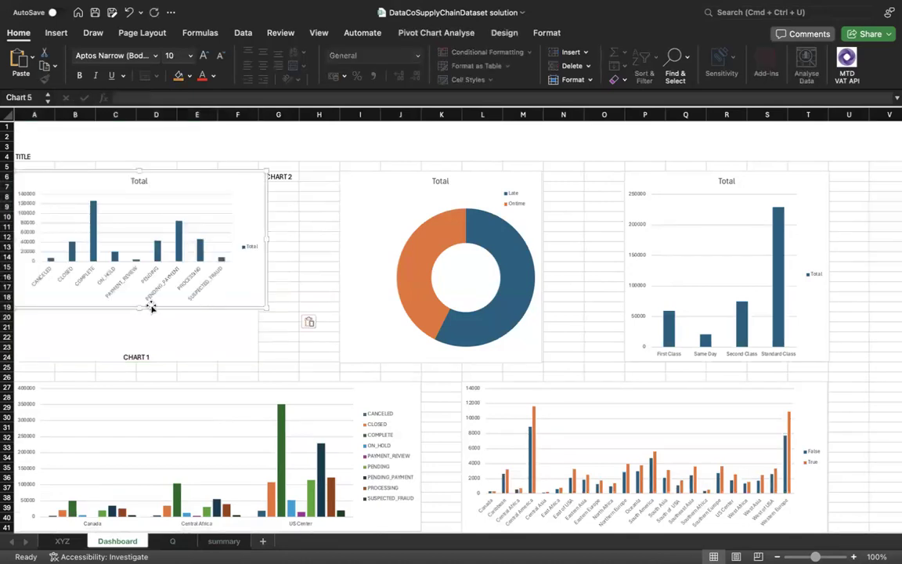
left_click_drag(141, 307, 141, 360)
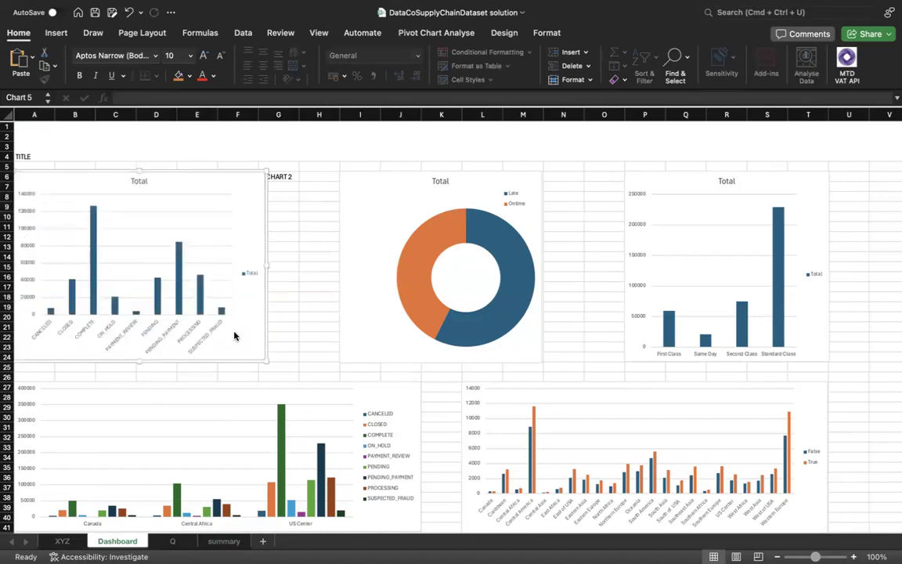
mouse_move(267, 265)
left_mouse_down()
mouse_move(243, 269)
mouse_move(262, 266)
left_mouse_up()
left_click(284, 267)
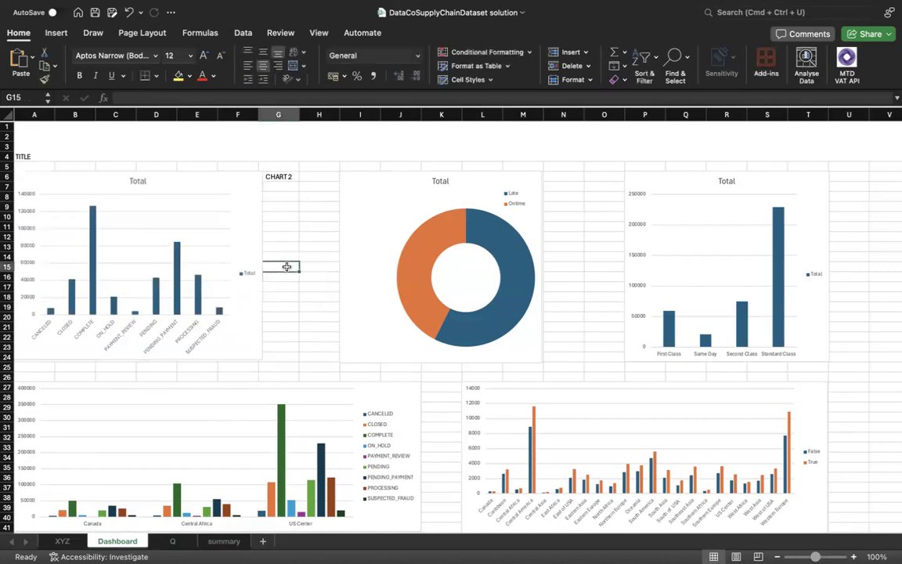
left_click(246, 272)
mouse_move(261, 265)
left_mouse_down()
mouse_move(252, 261)
mouse_move(256, 267)
left_mouse_up()
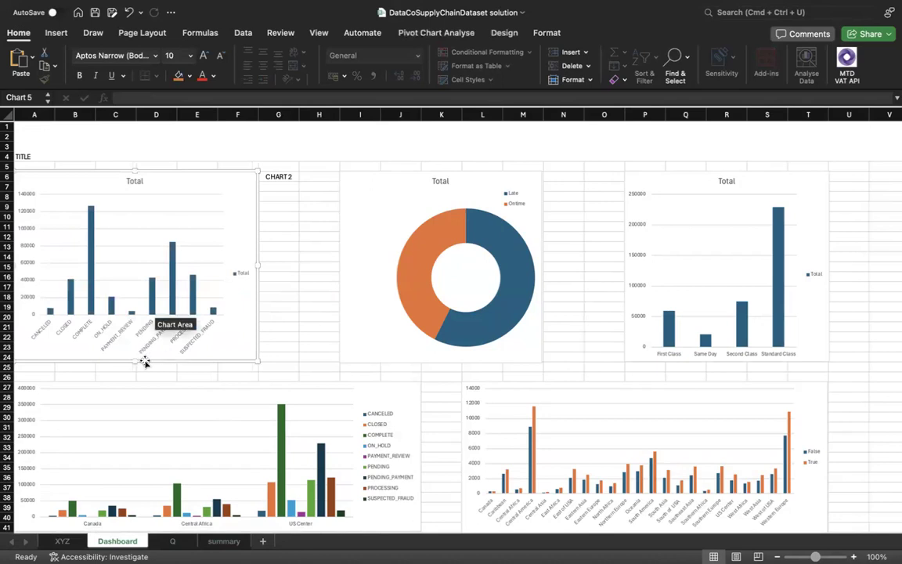
left_click_drag(135, 357, 135, 357)
left_click(316, 317)
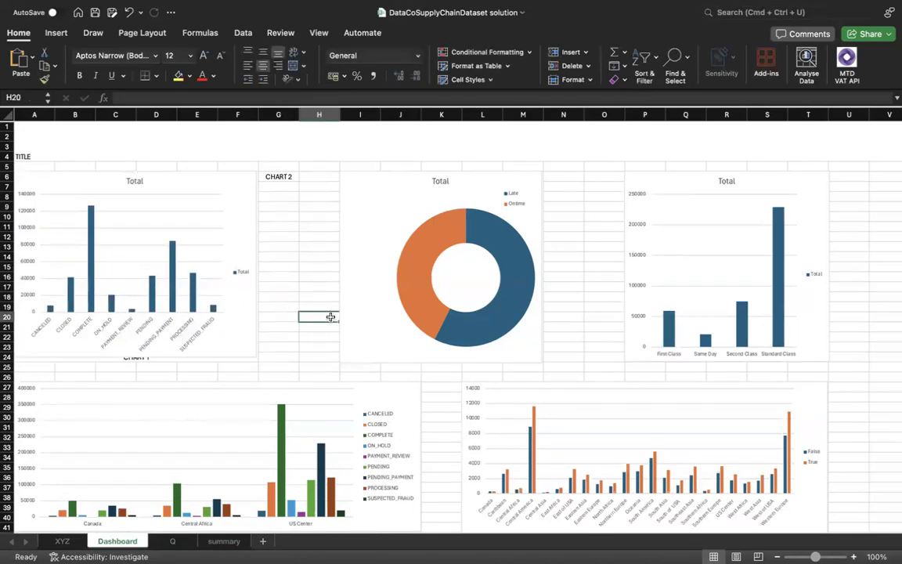
left_click(211, 330)
left_click_drag(134, 358, 135, 360)
left_click(294, 338)
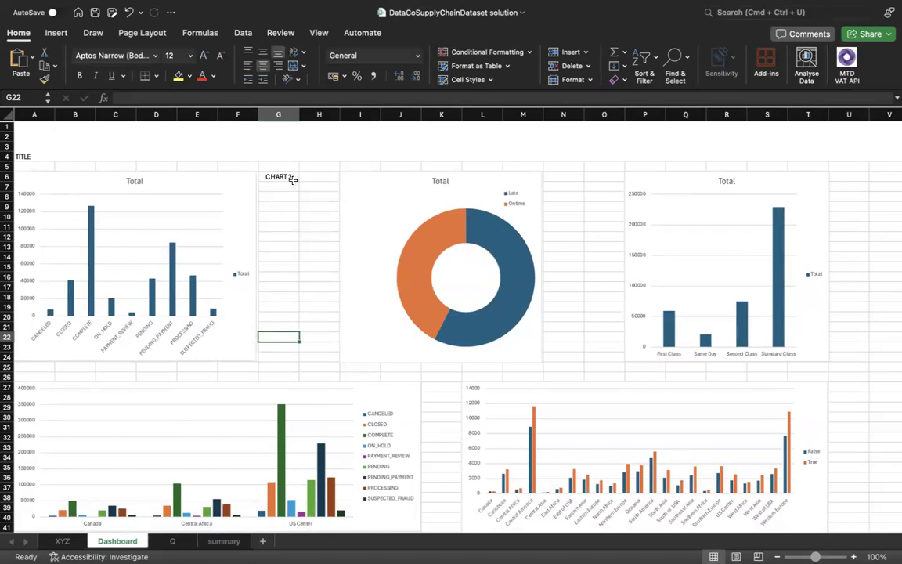
Step: Turn off gridlines on the Dashboard sheet
left_click_drag(17, 332, 800, 471)
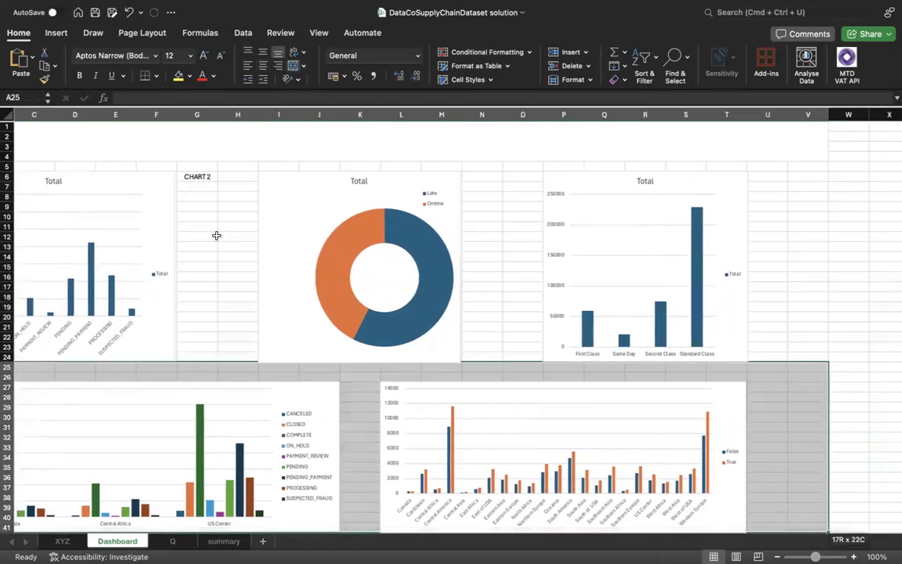
left_click(320, 33)
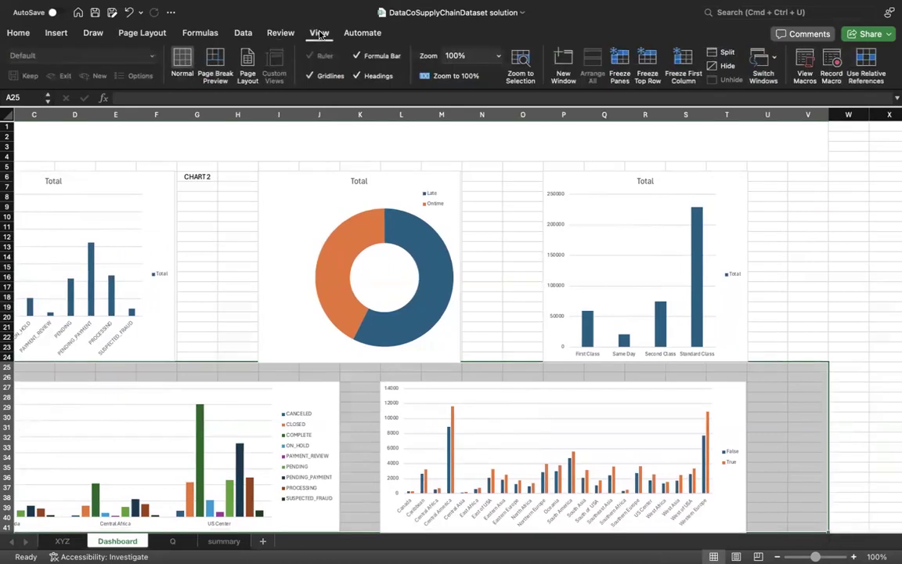
left_click(310, 76)
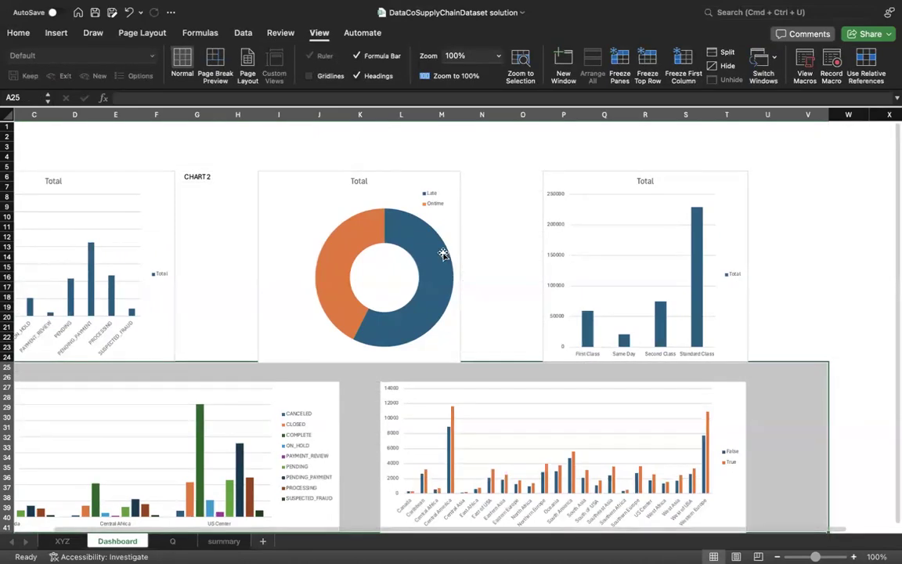
left_click(233, 315)
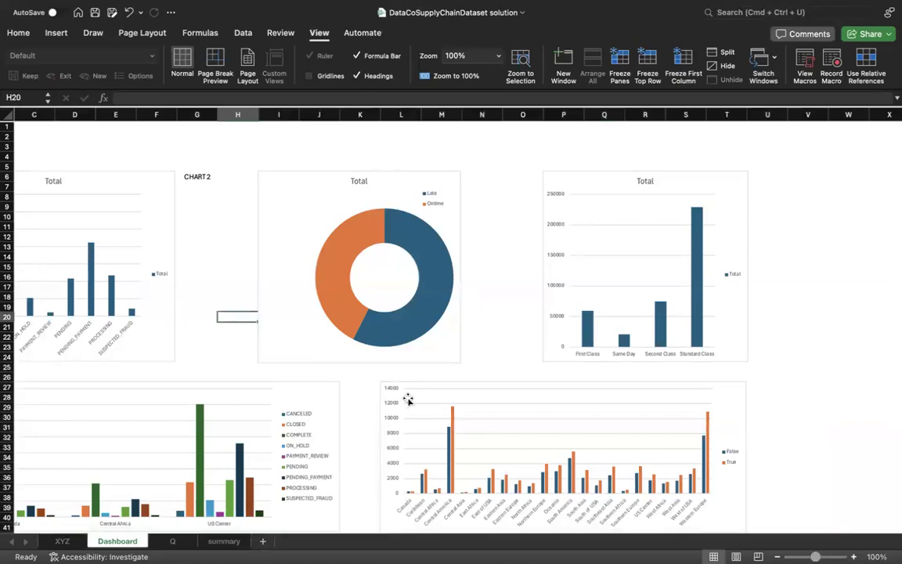
Step: Delete the CHART 2 placeholder label from cell G6
left_click(483, 315)
scroll(517, 345, "left", 3)
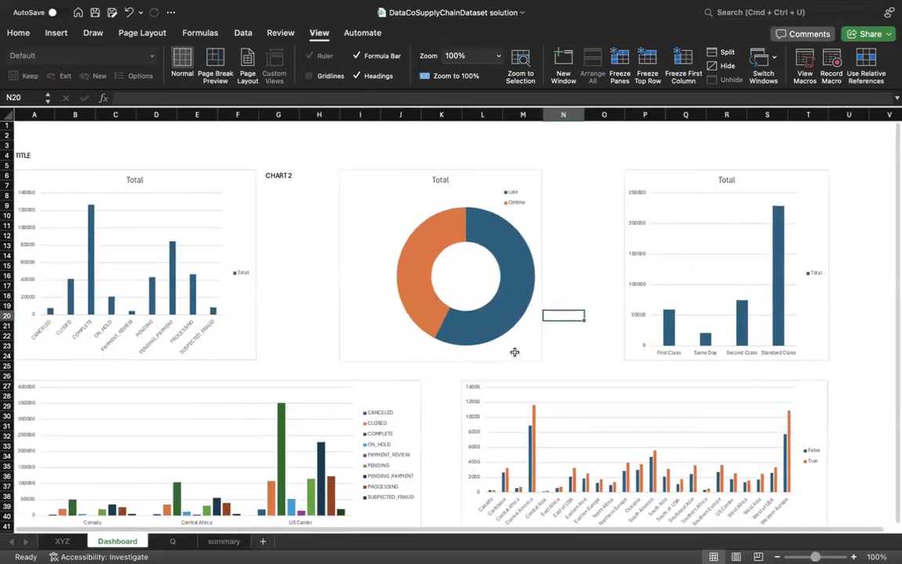
left_click(312, 303)
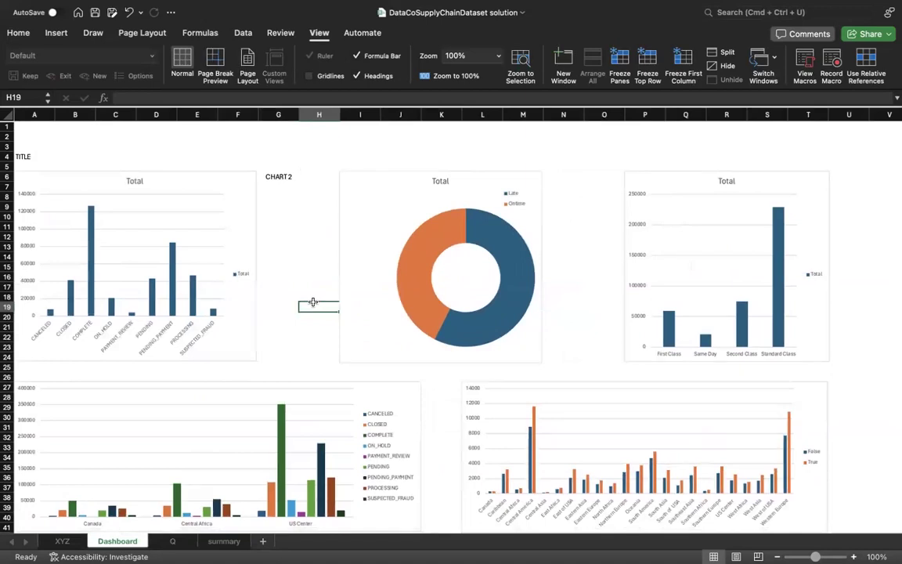
left_click(282, 176)
key("Delete")
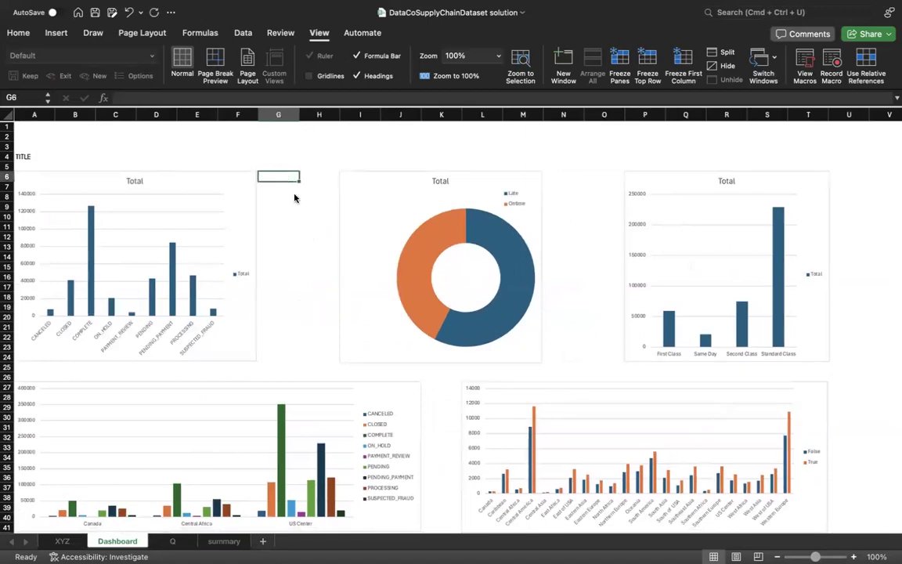
left_click(297, 143)
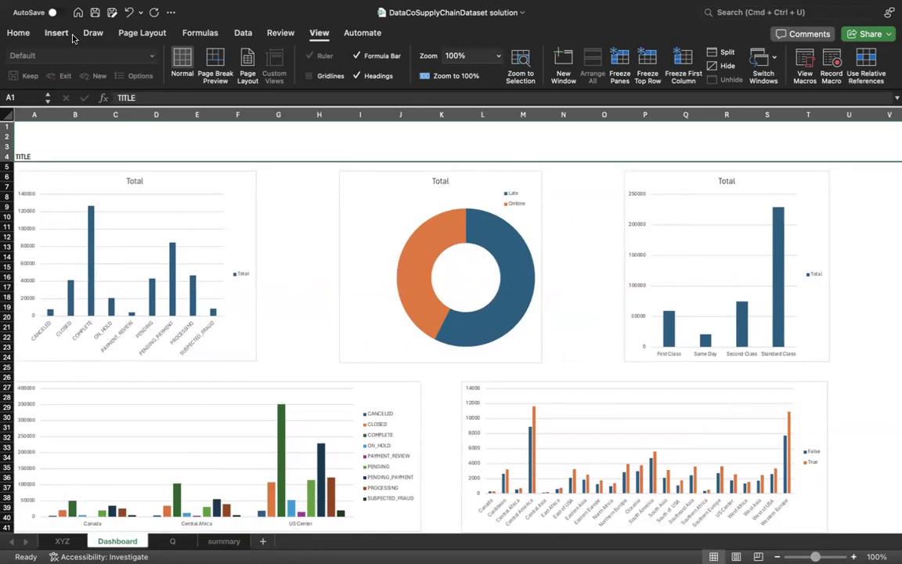
Step: Fill the title banner with a lightened orange from More Colours
left_click(58, 33)
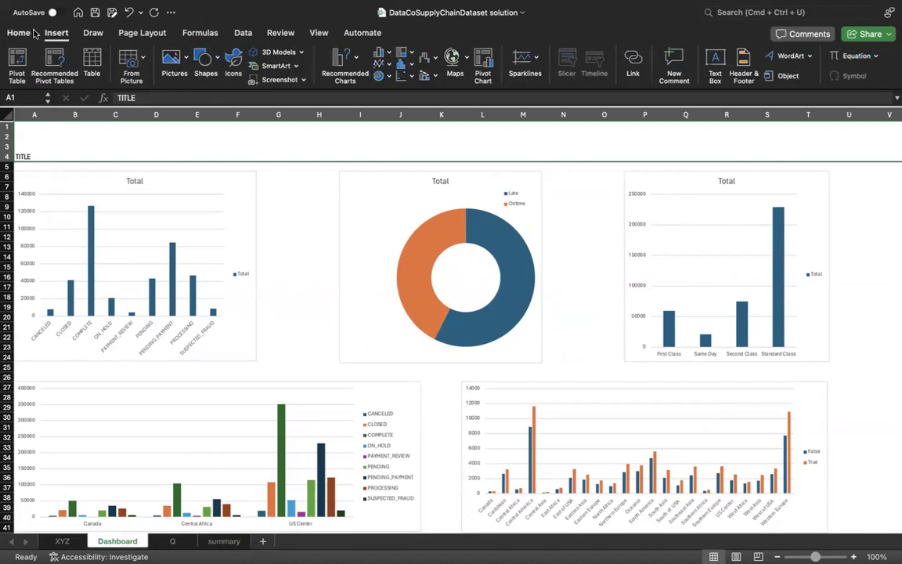
left_click(31, 33)
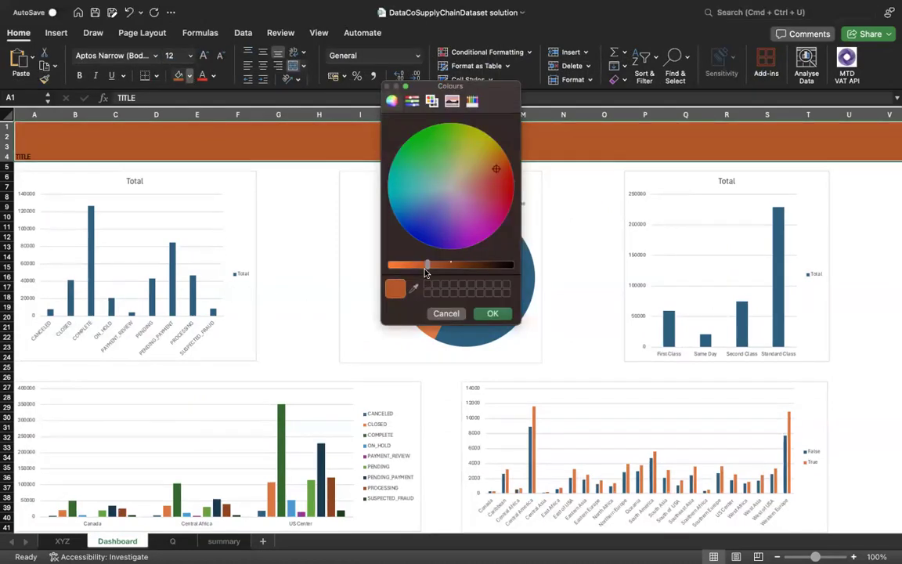
left_click_drag(427, 269, 394, 271)
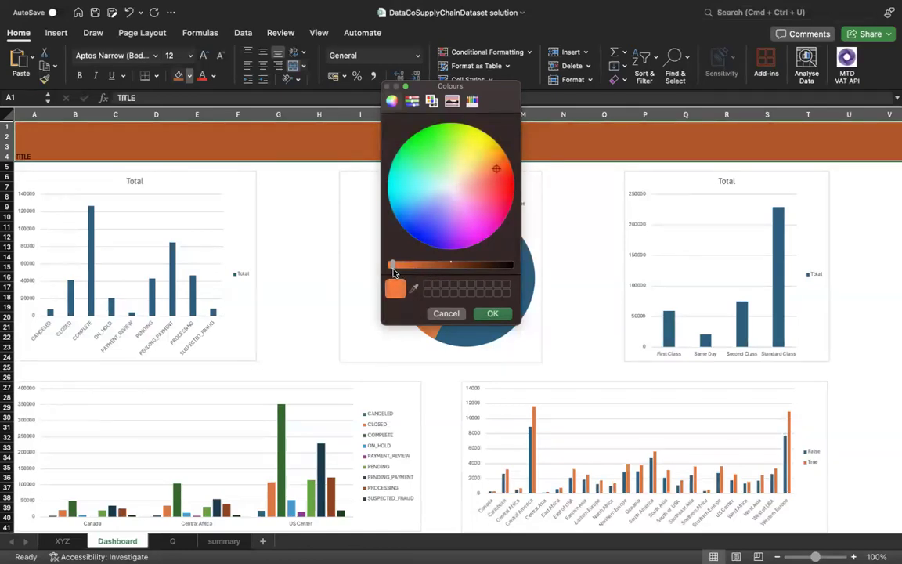
left_click(492, 313)
Step: Erase the TITLE placeholder text from the banner cell
mouse_move(441, 258)
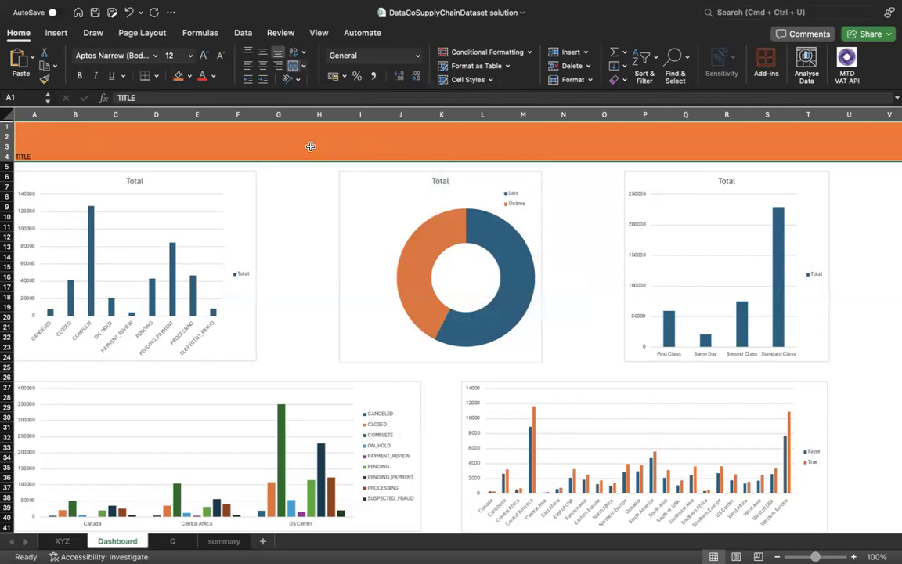
double_click(98, 152)
key("BackSpace")
key("BackSpace")
key("BackSpace")
key("BackSpace")
key("BackSpace")
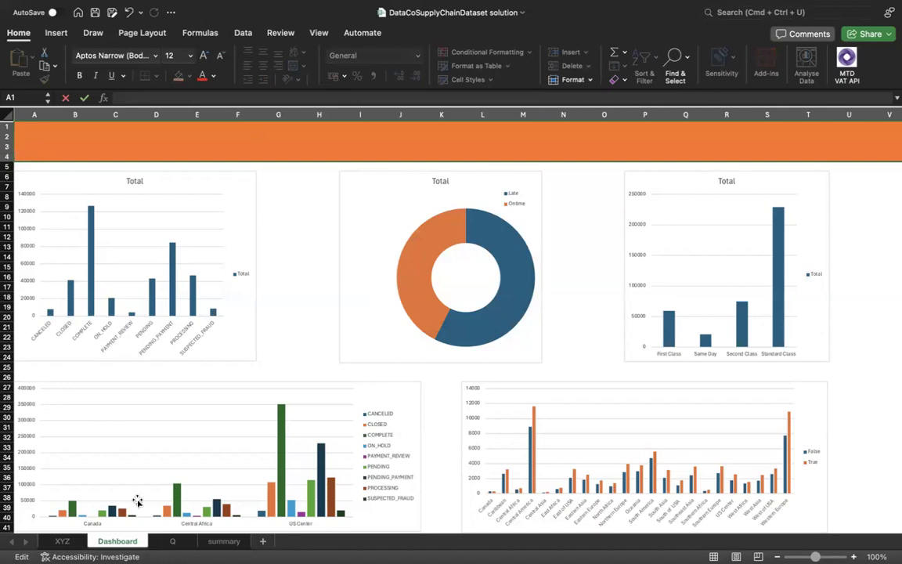
left_click(66, 541)
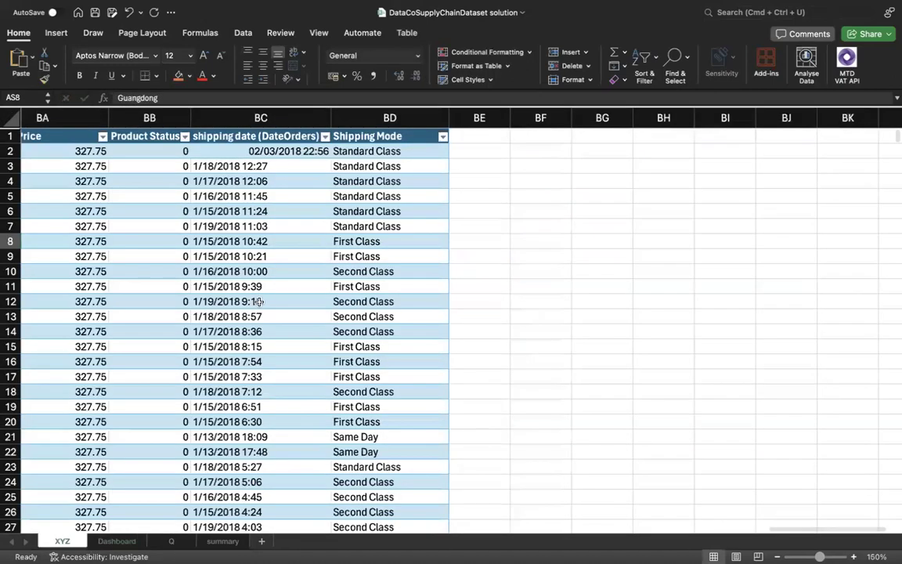
scroll(259, 304, "left", 10)
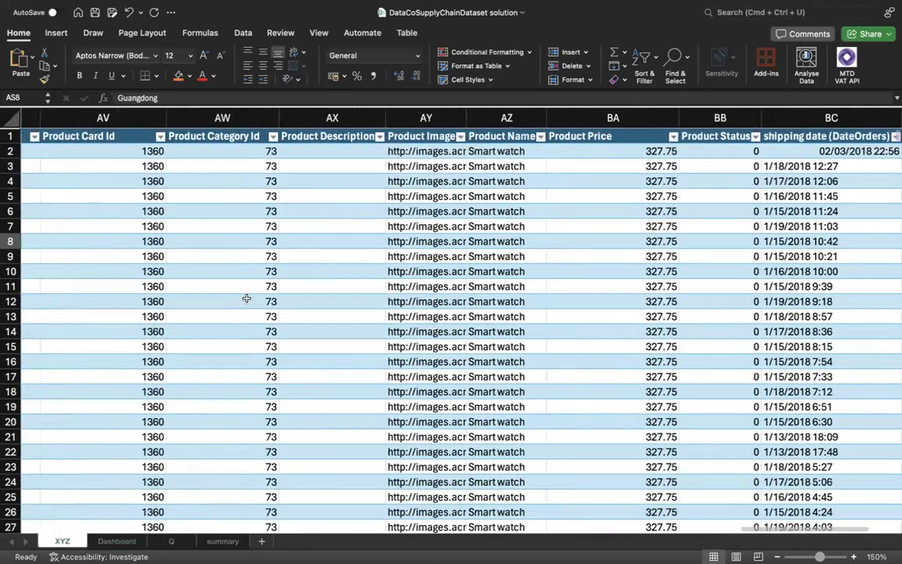
scroll(247, 299, "left", 5)
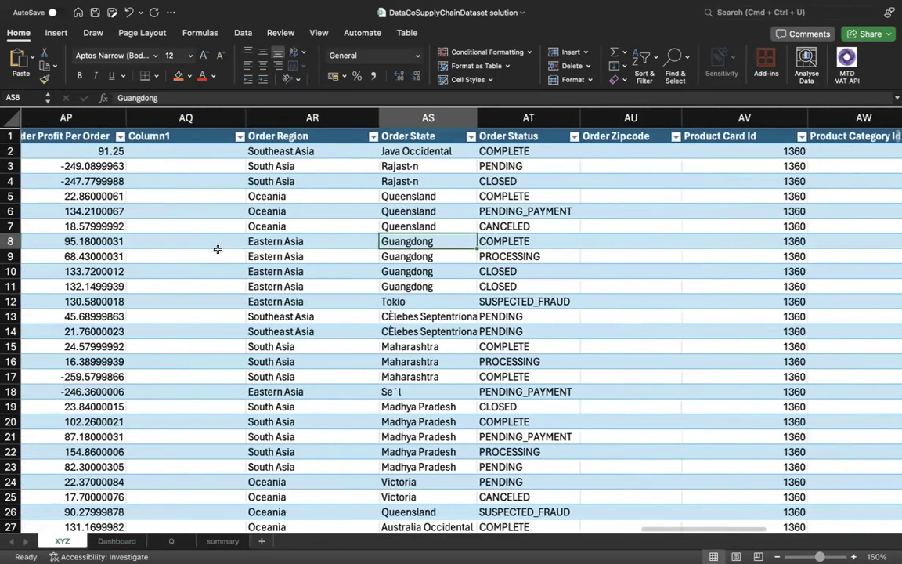
scroll(217, 249, "left", 10)
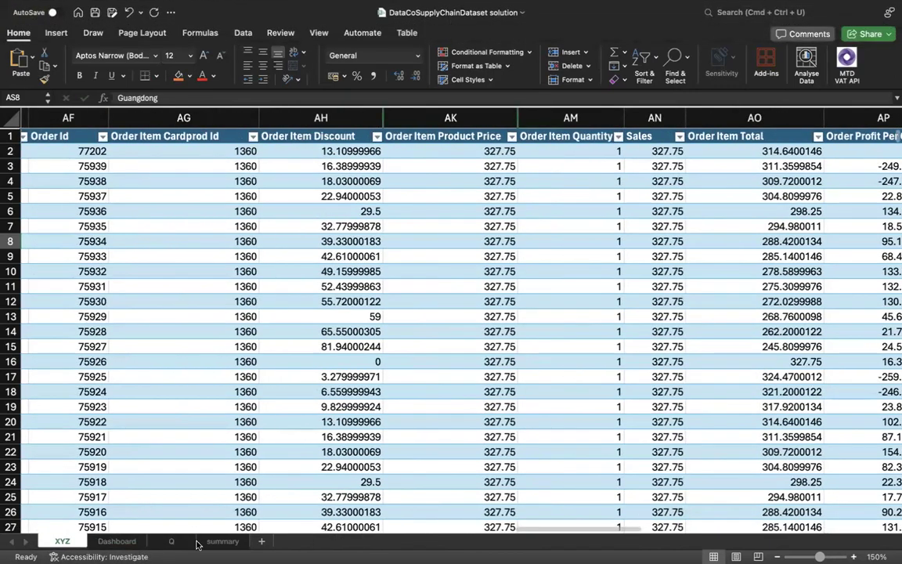
key("ctrl+Page_Down")
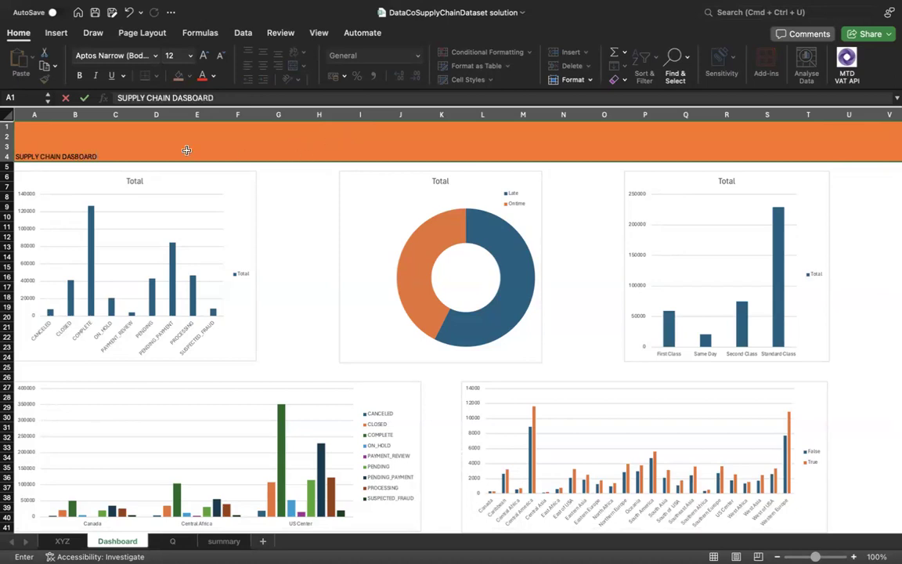
Step: Correct the banner title to 'SUPPLY CHAIN DASHBOARD' by adding the missing H
left_click(78, 157)
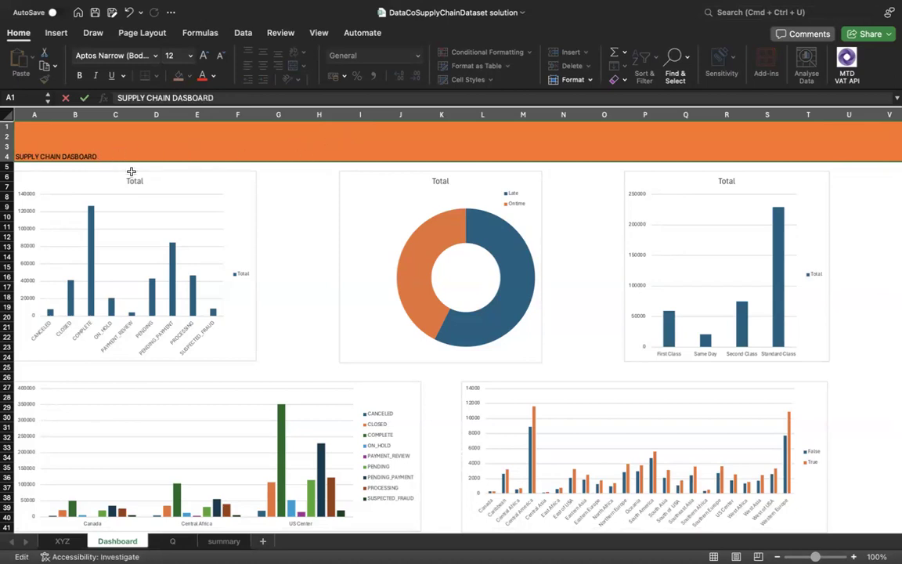
type("H")
left_click_drag(102, 156, 14, 156)
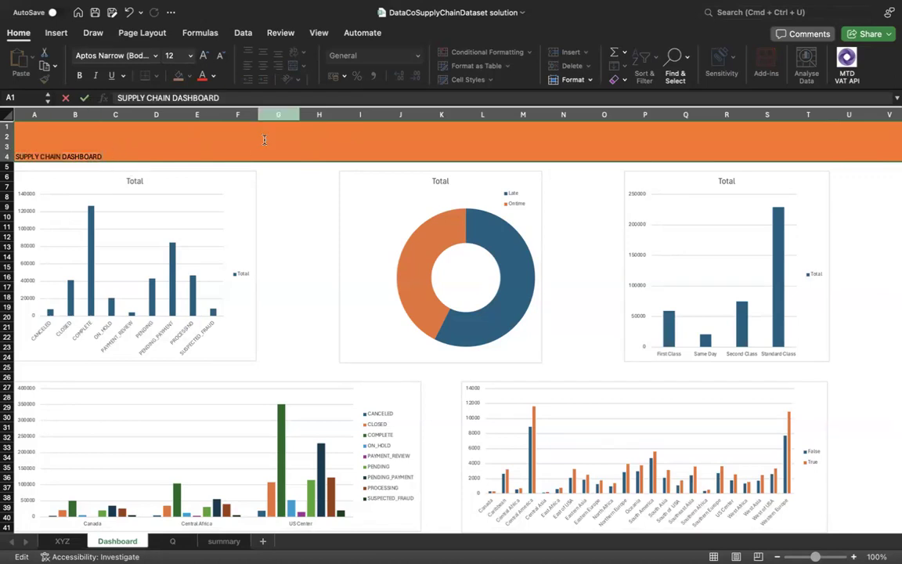
left_click(207, 159)
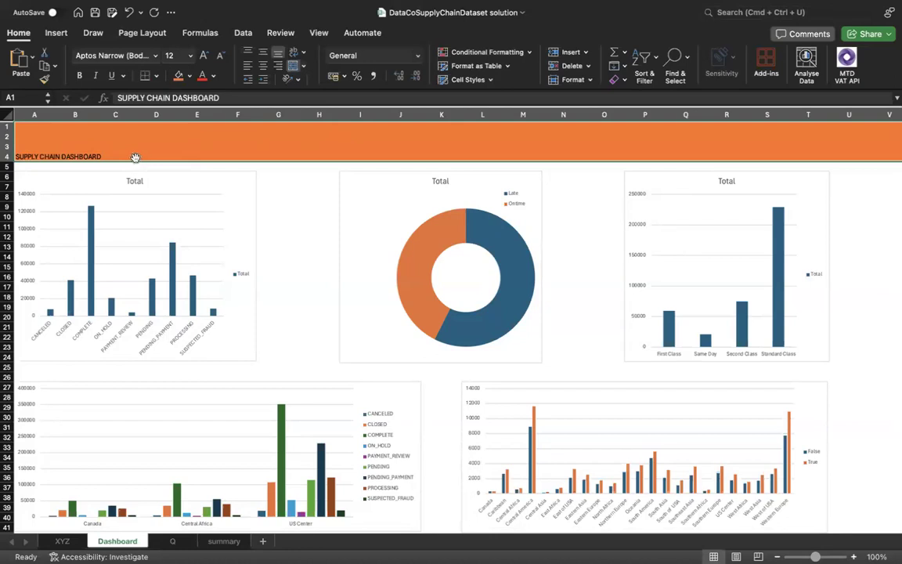
Step: Centre the title across the orange banner and enlarge it to 48 pt
left_click(264, 67)
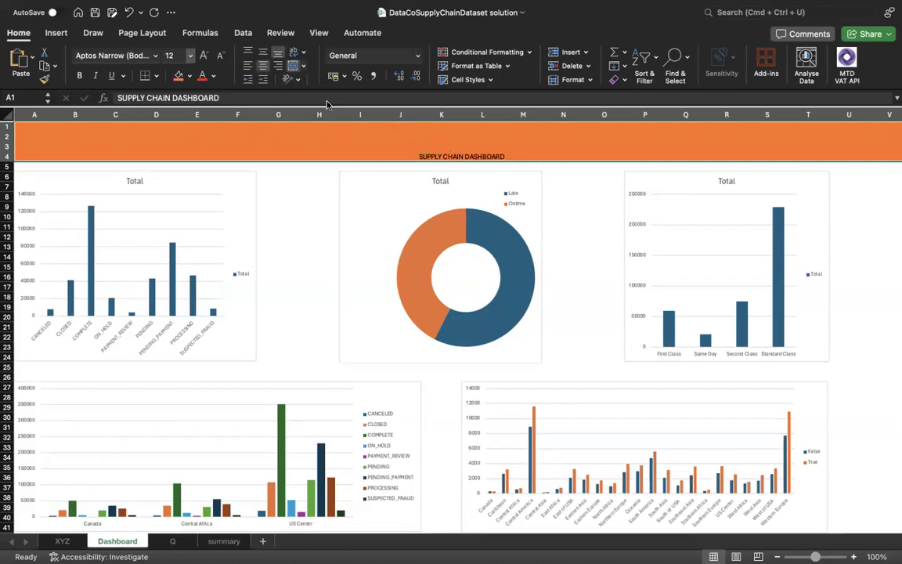
left_click(213, 61)
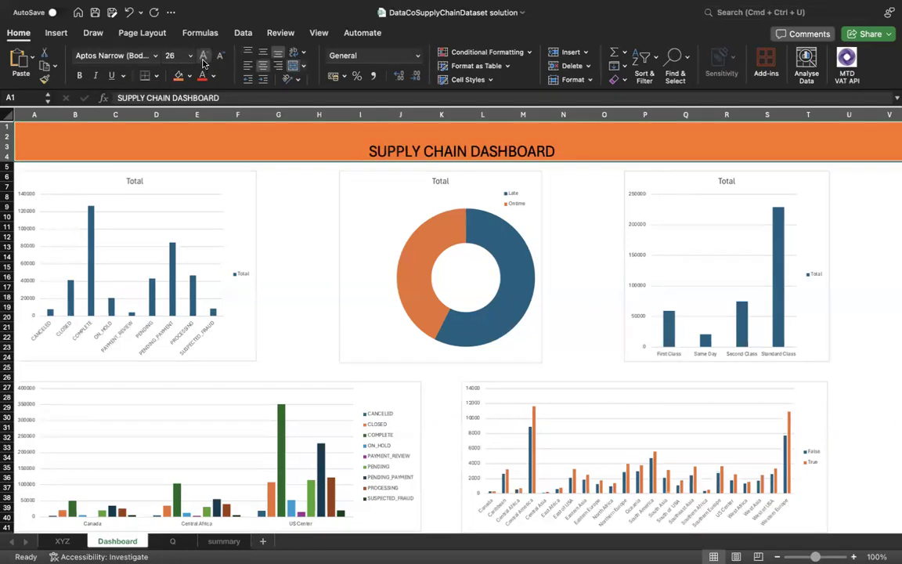
left_click(204, 58)
left_click(204, 57)
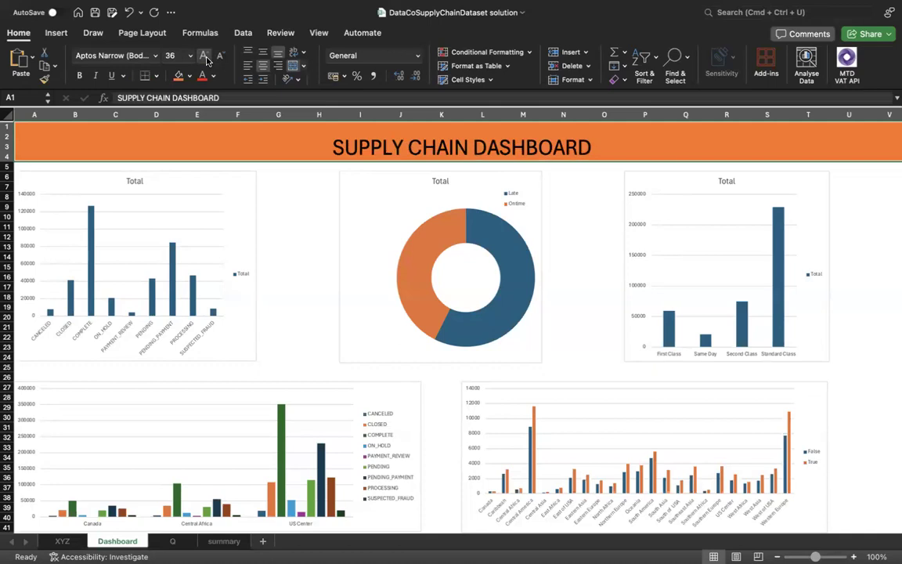
left_click(204, 58)
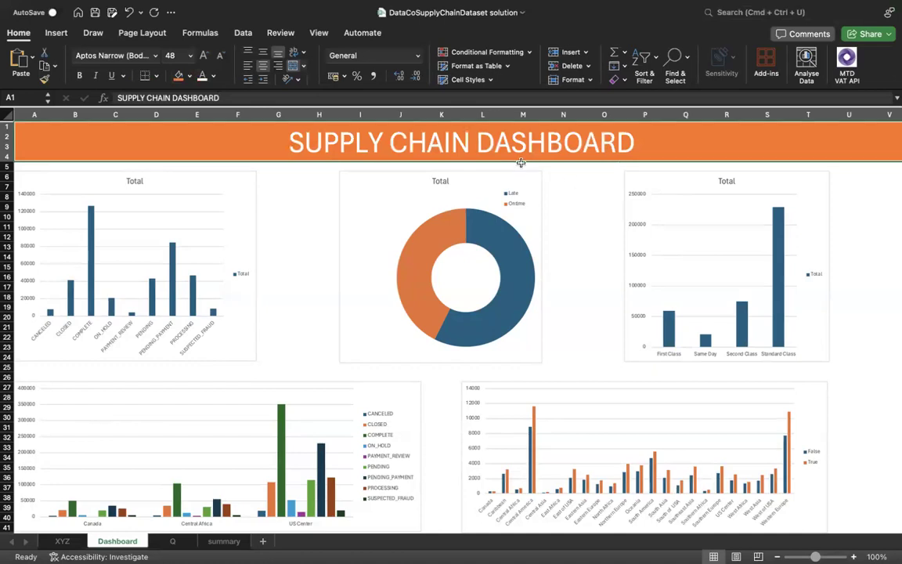
left_click(569, 193)
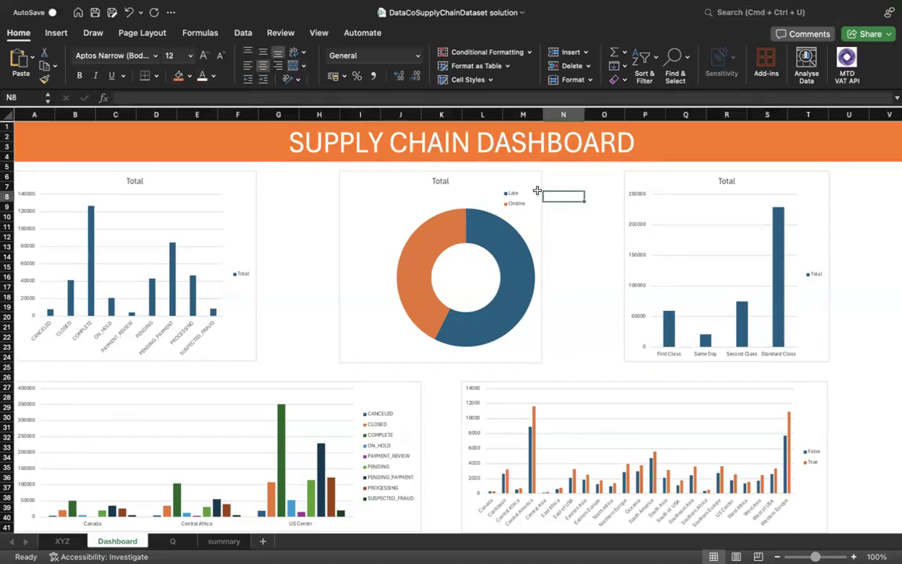
left_click(259, 245)
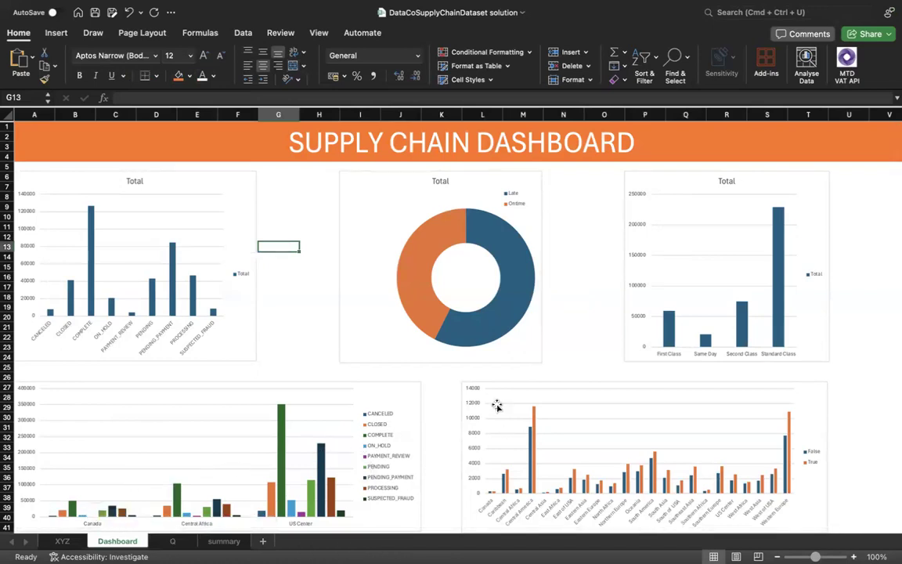
Step: Give the bottom-left region-by-order-status chart a monochrome dark-blue-to-grey colour palette
left_click(406, 420)
left_click(404, 393)
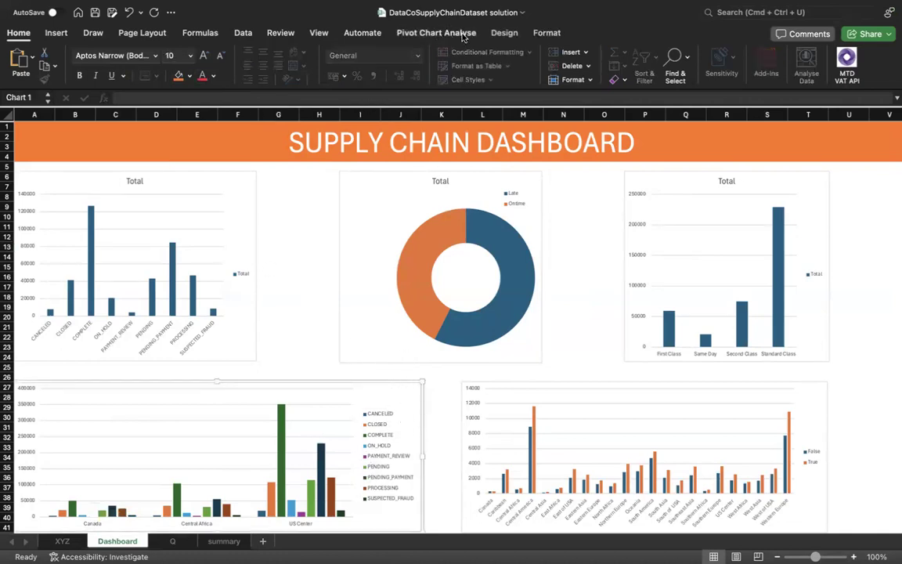
left_click(501, 34)
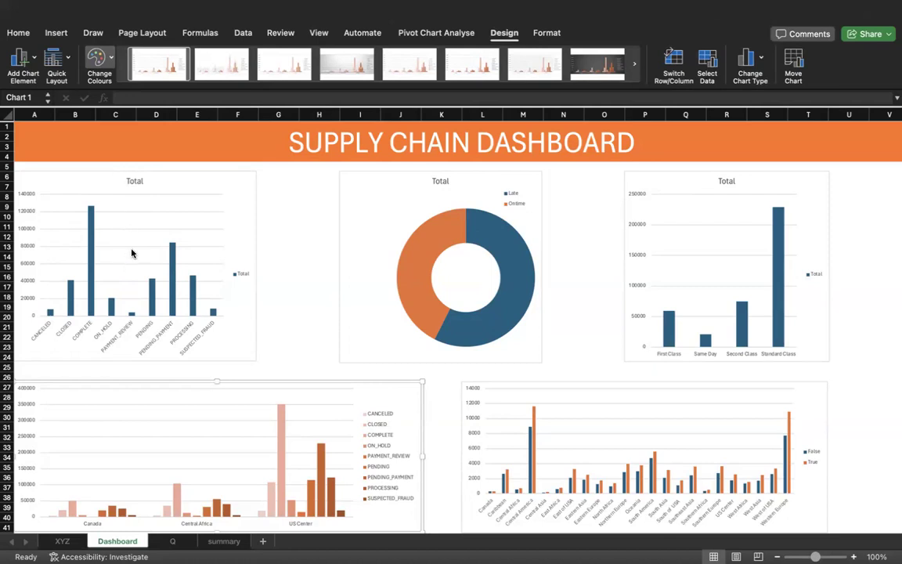
key("super+z")
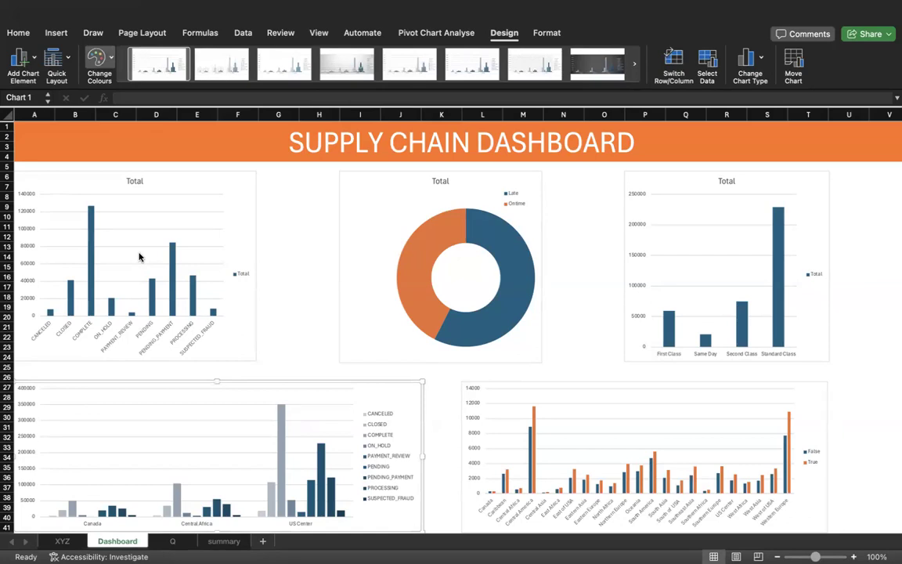
key("super+z")
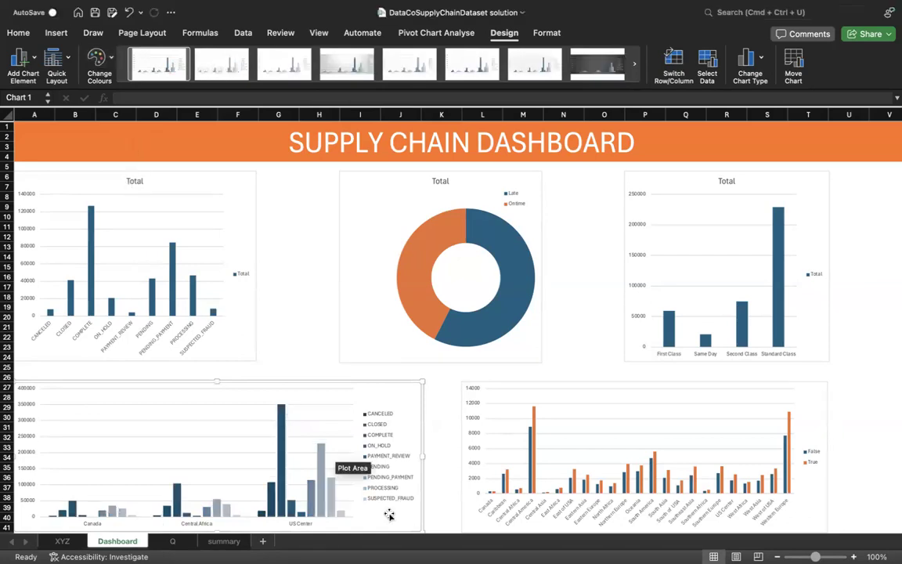
left_click(281, 247)
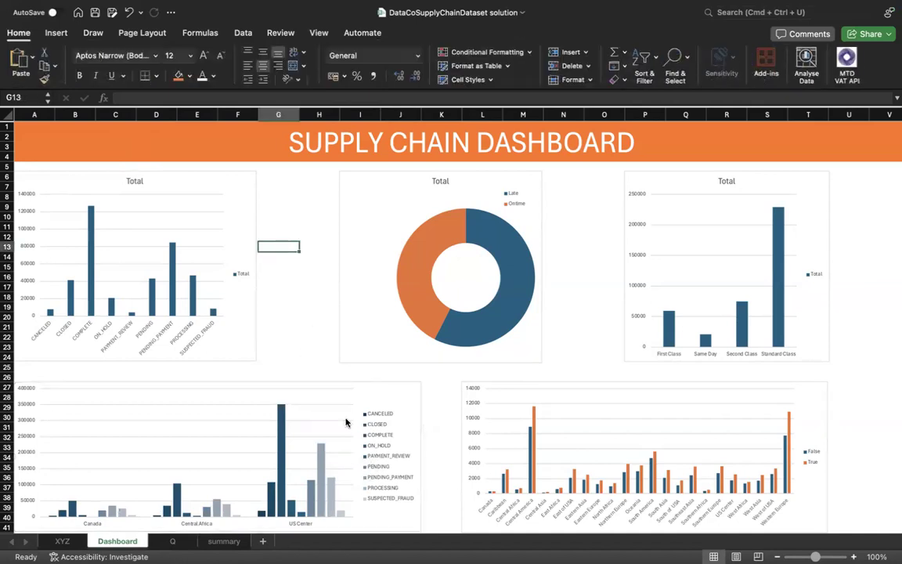
Step: Delete the legend from the top-left order-status bar chart and widen the chart to the right
left_click(241, 274)
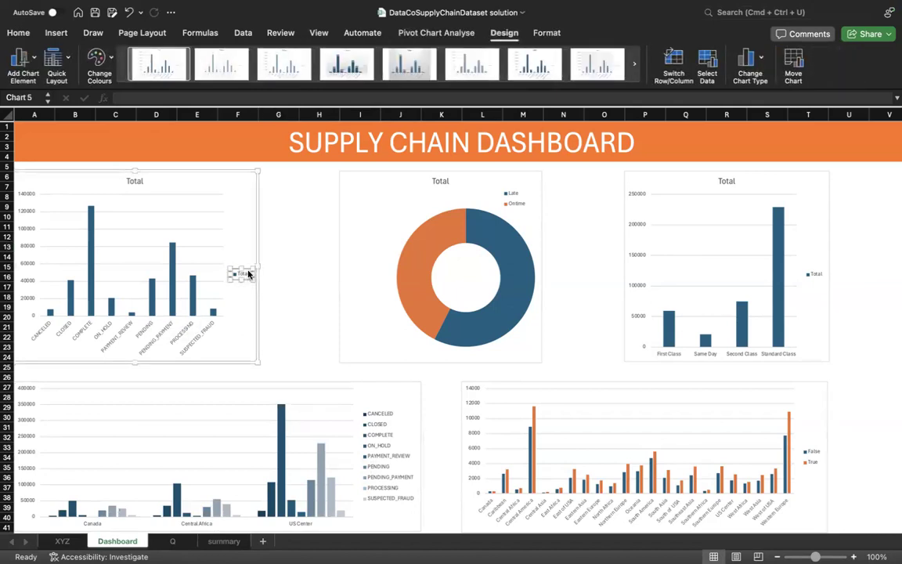
right_click(247, 274)
left_click(254, 278)
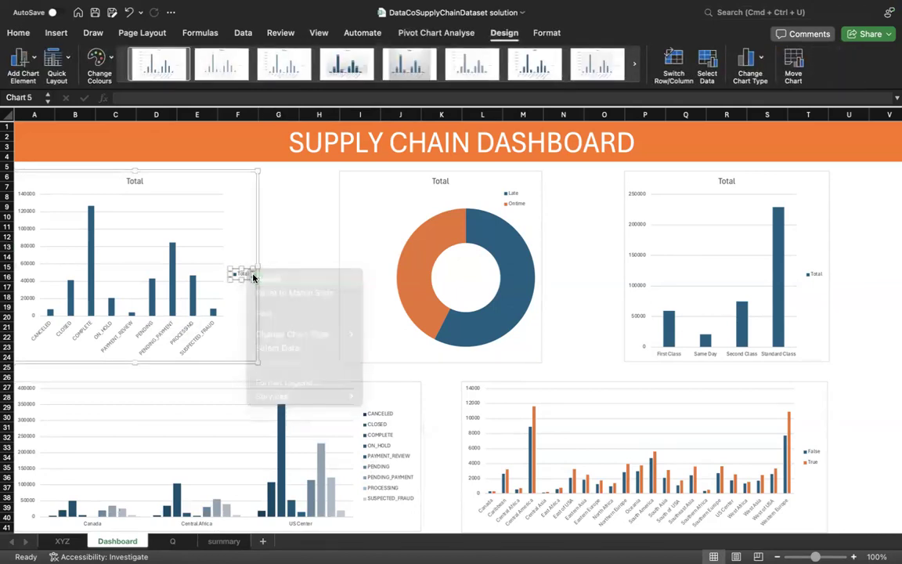
left_click_drag(259, 265, 313, 266)
Step: Go to the summary sheet to view its pivot tables and charts
left_click(161, 178)
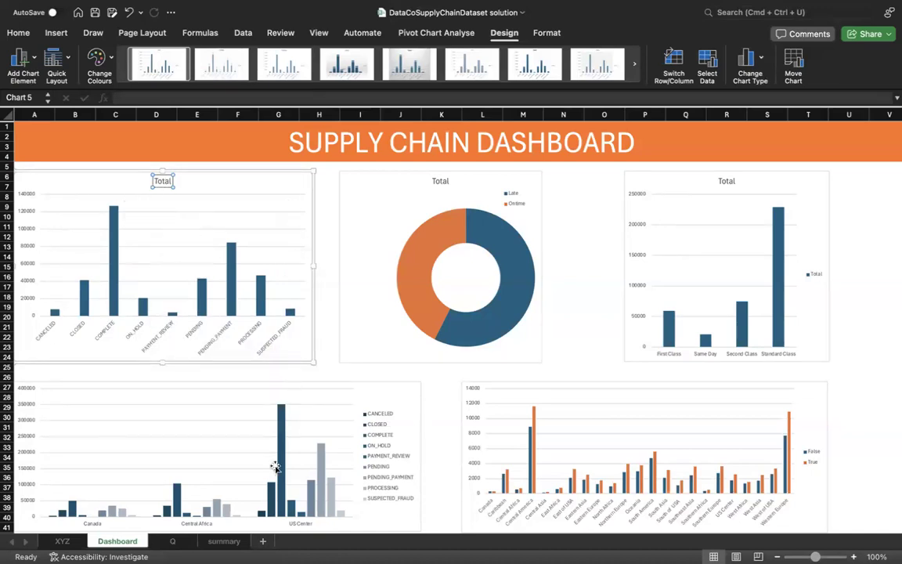
left_click(224, 541)
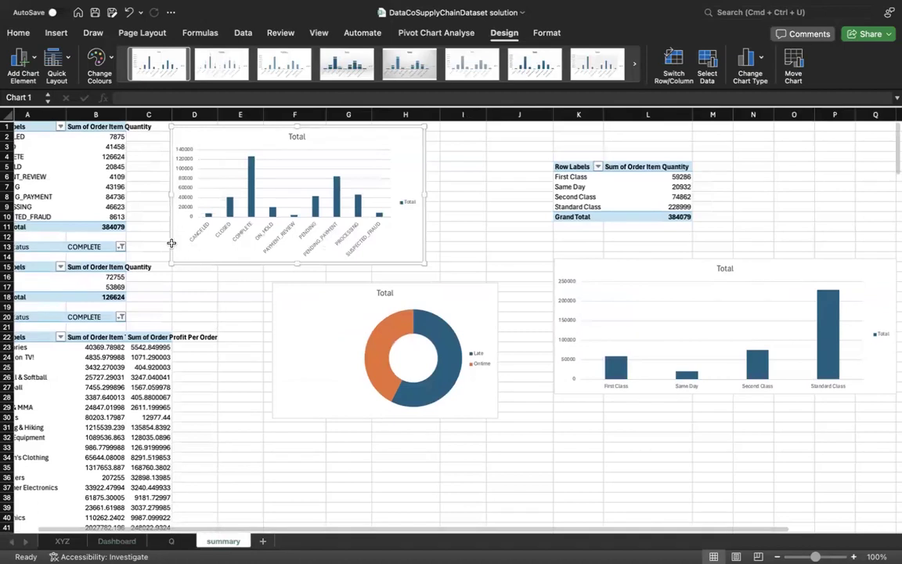
scroll(67, 205, "left", 2)
scroll(69, 205, "down", 1)
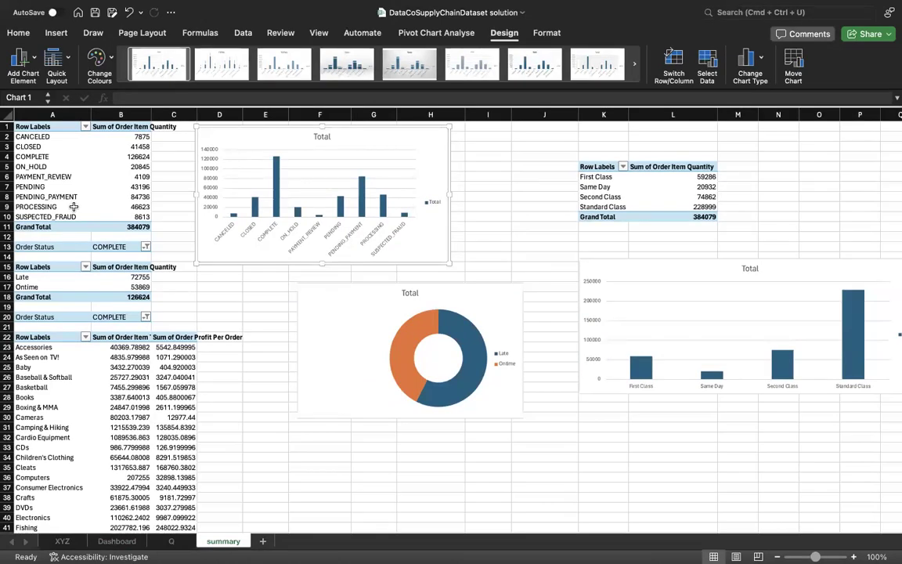
Step: Back on the Dashboard, rename the top-left chart title from 'Total' to 'Order Status'
left_click(172, 541)
left_click(127, 541)
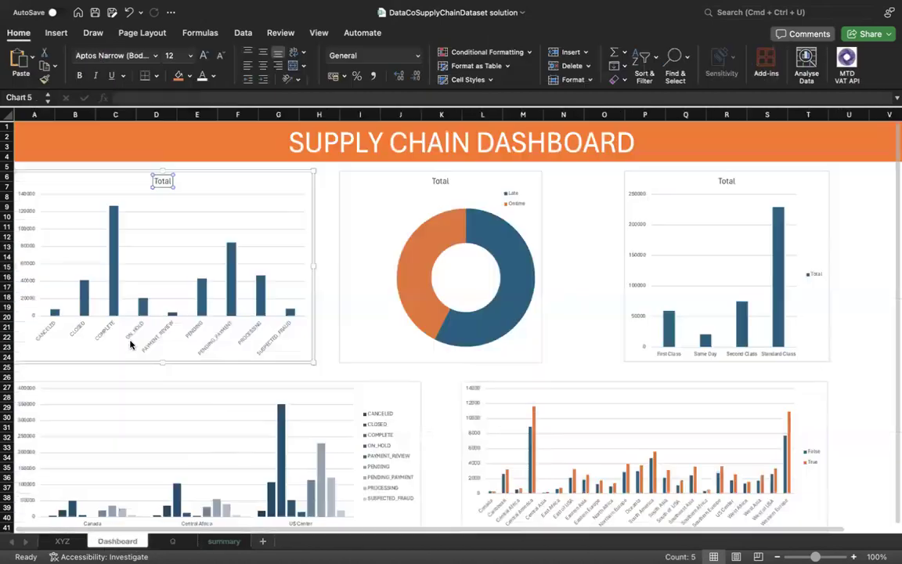
double_click(160, 181)
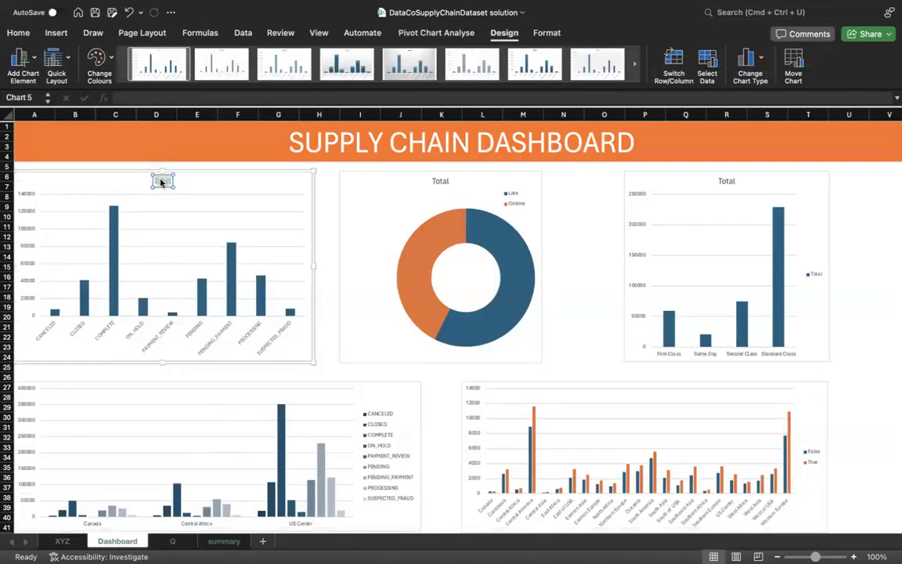
key("BackSpace")
type("Order Status")
left_click(234, 192)
Step: Look at the chart area formatting pane, close it, and deselect the Order Status chart
left_click(185, 181)
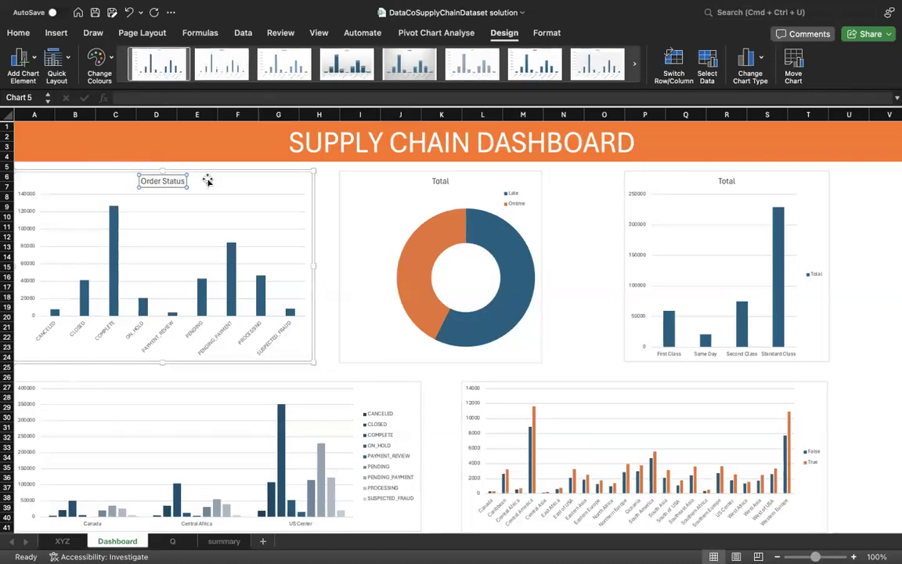
key("Escape")
double_click(270, 242)
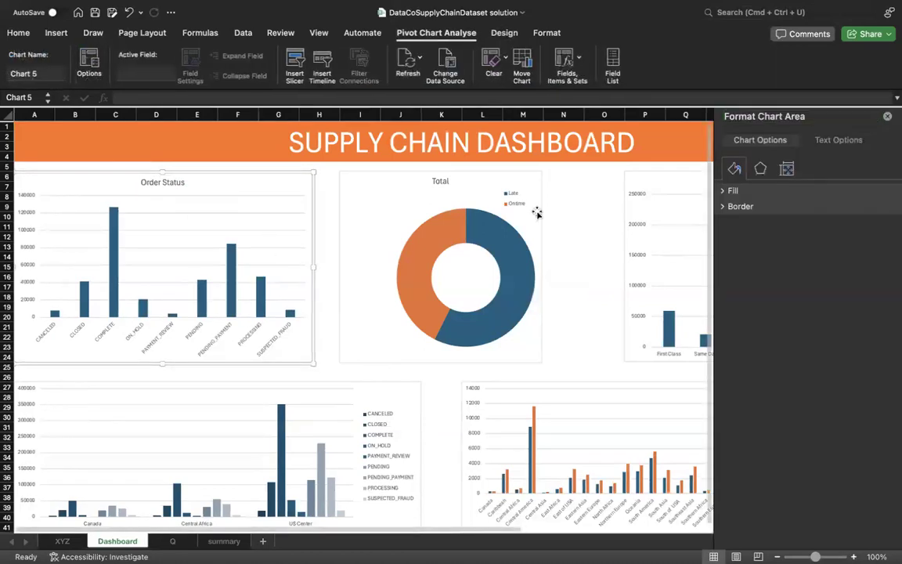
left_click(885, 117)
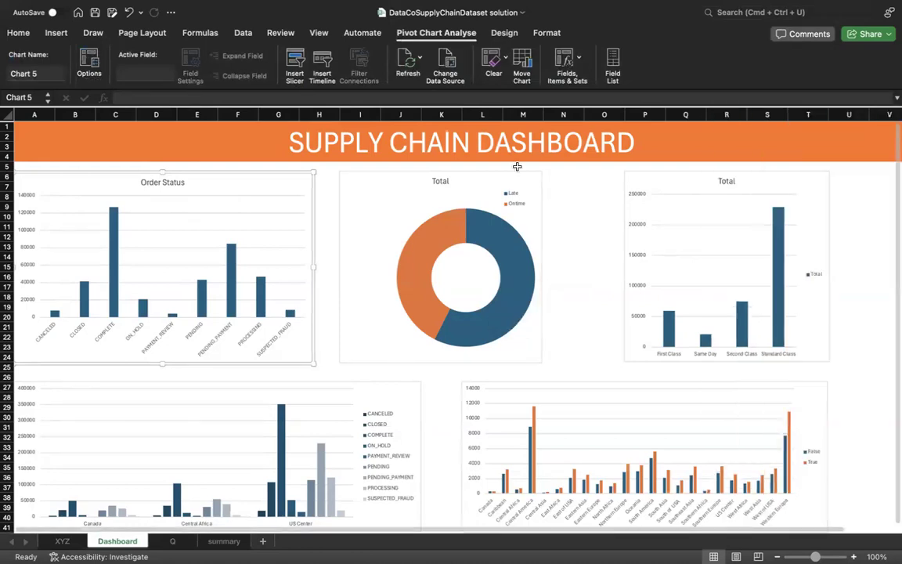
left_click(332, 236)
left_click(319, 274)
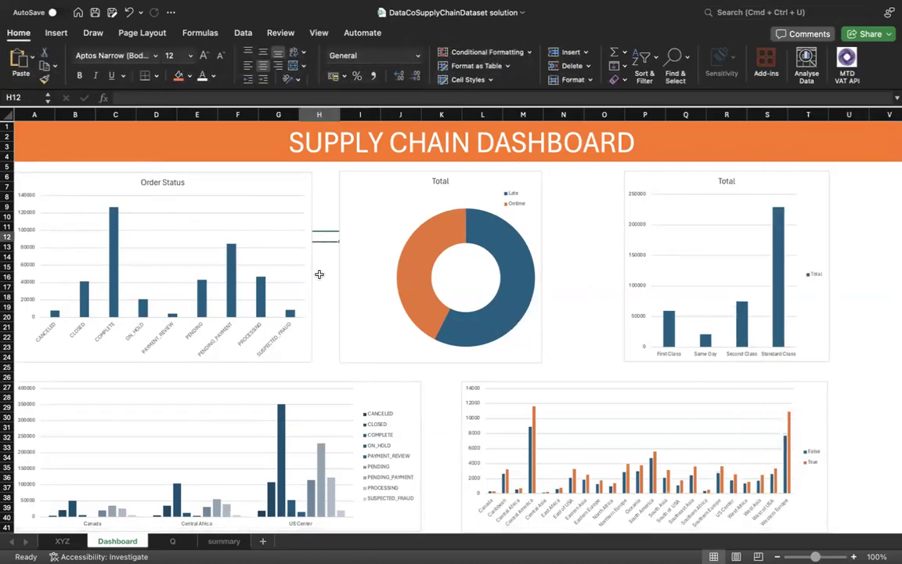
Step: Widen the Late/Ontime donut chart leftward and adjust its top and bottom edges toward the Order Status height
left_click(342, 273)
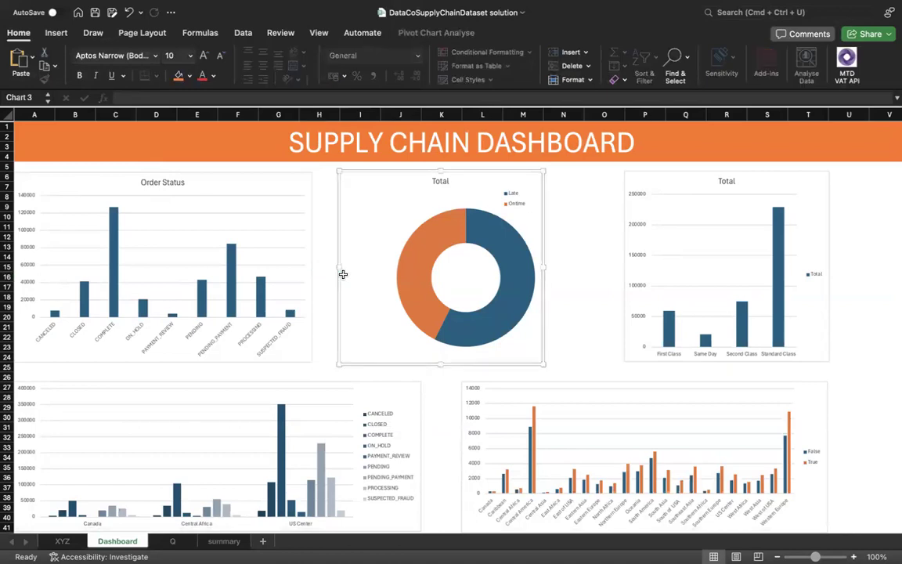
left_click_drag(338, 266, 312, 264)
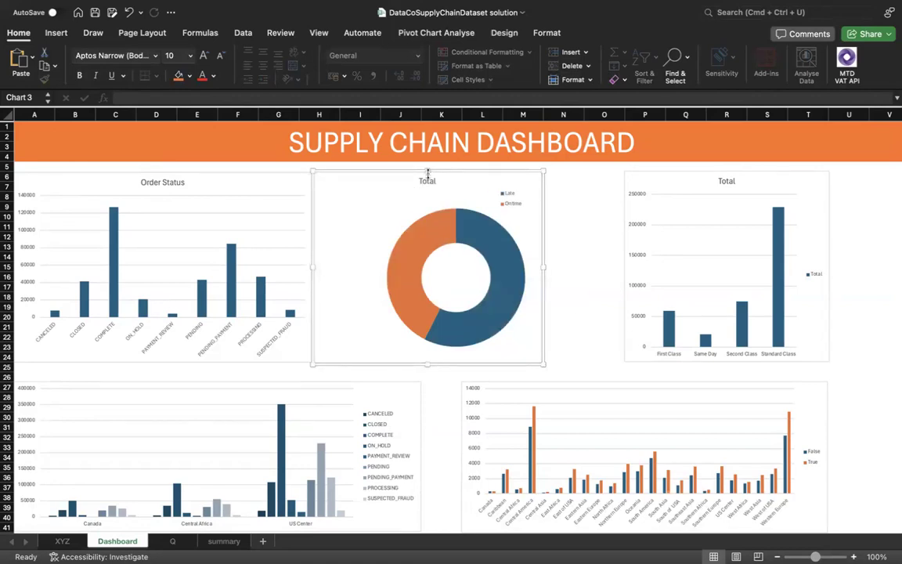
left_click_drag(426, 361, 427, 361)
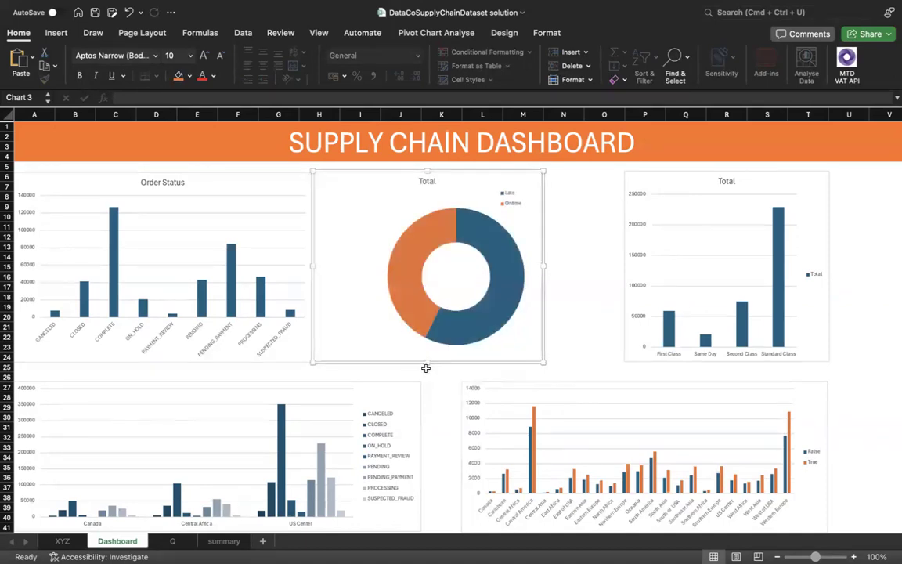
left_click(425, 368)
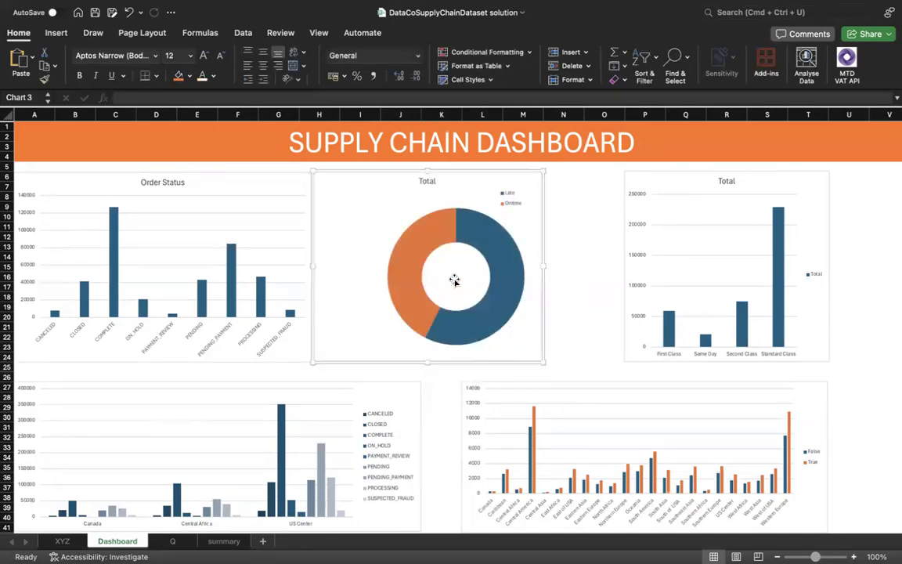
left_click(454, 281)
left_click_drag(429, 173, 428, 174)
left_click(317, 367)
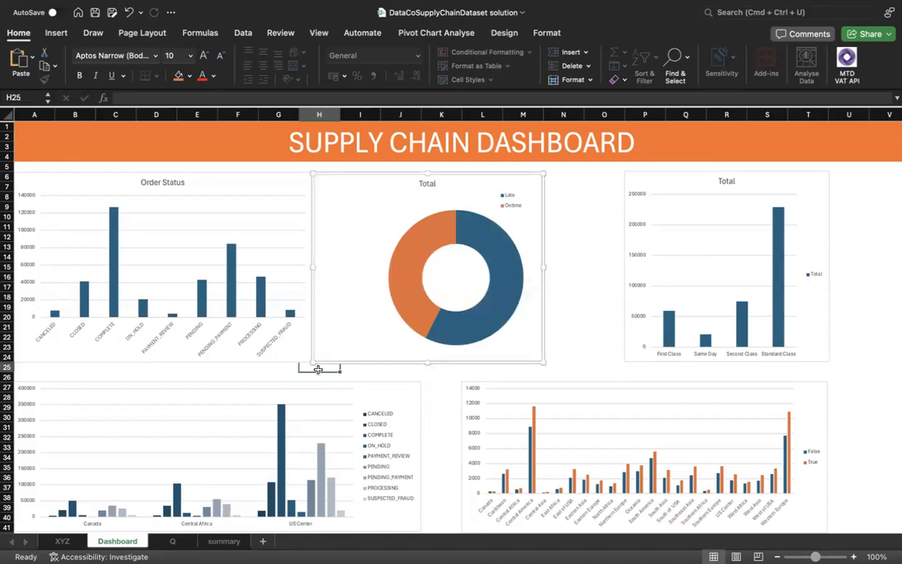
left_click(366, 302)
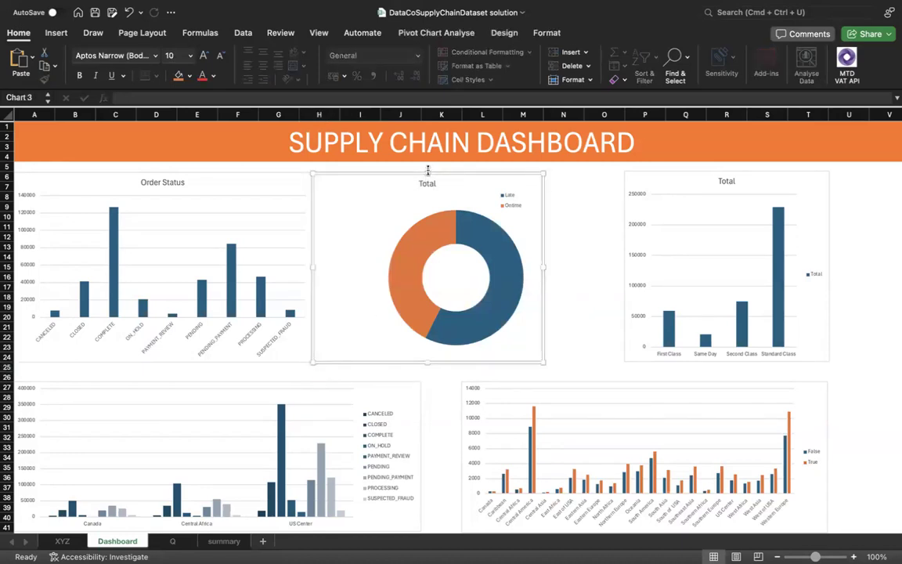
left_click(565, 206)
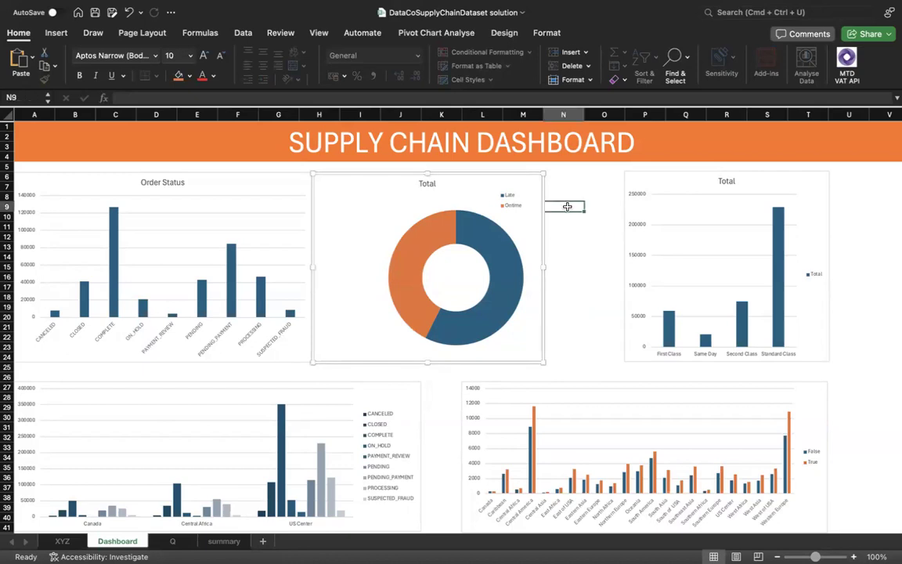
left_click(368, 312)
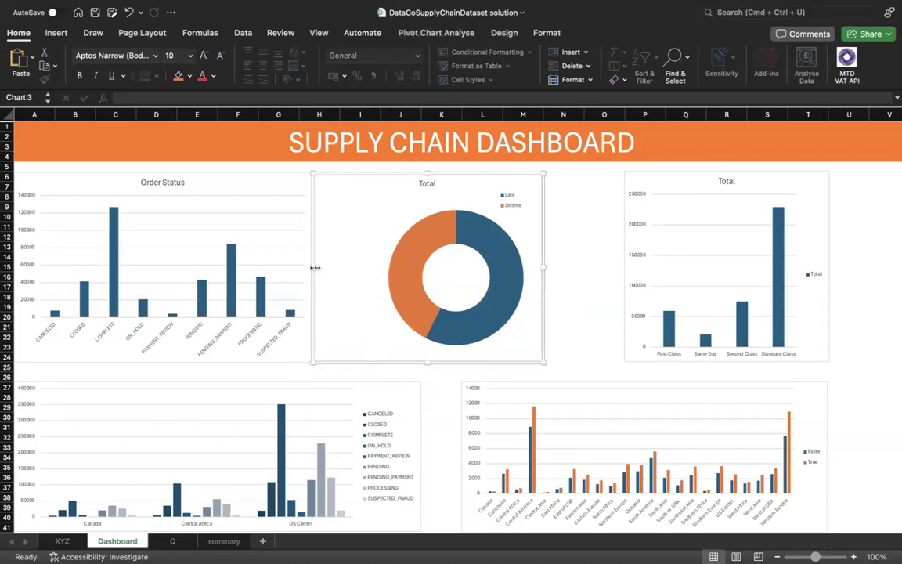
left_click(359, 368)
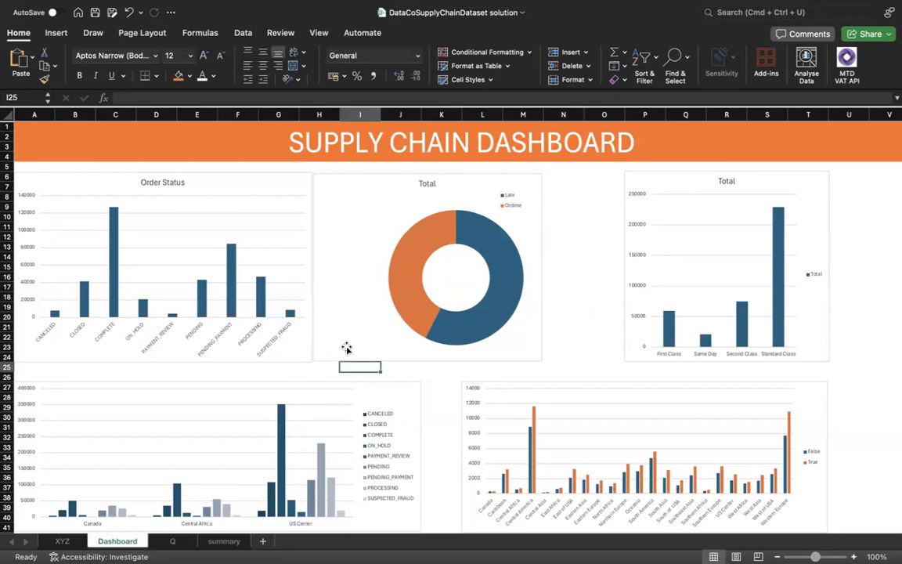
Step: Resize the donut chart from its top-left corner and make it slightly shorter from below
left_click(331, 208)
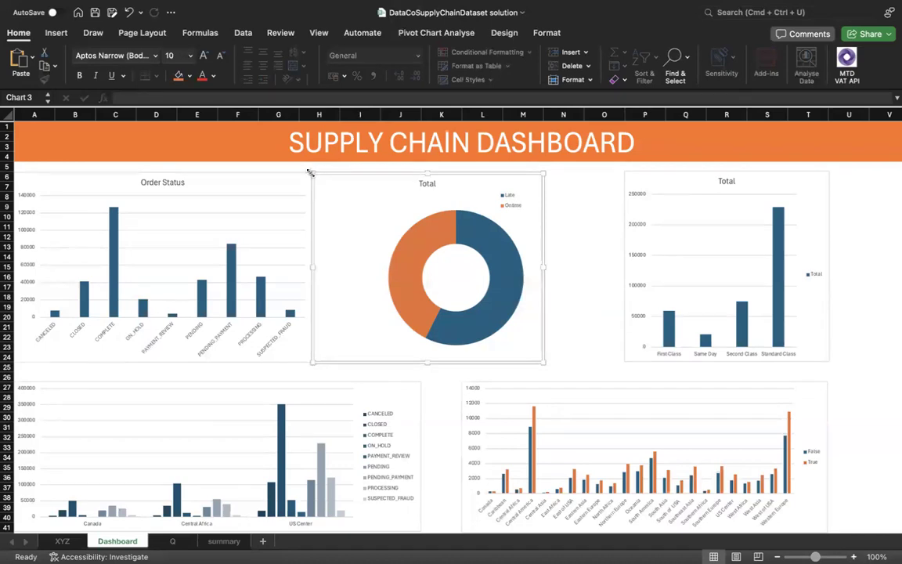
left_click_drag(311, 172, 306, 179)
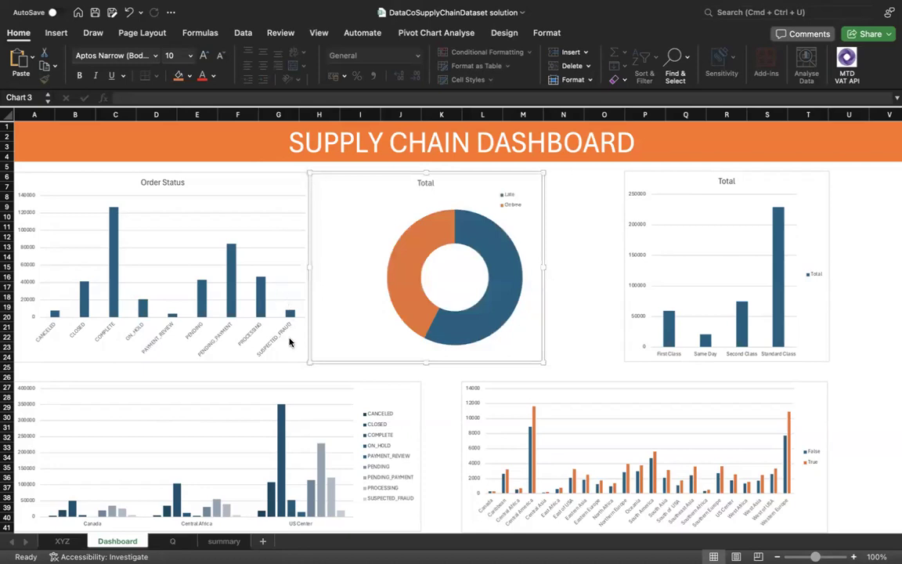
left_click(292, 365)
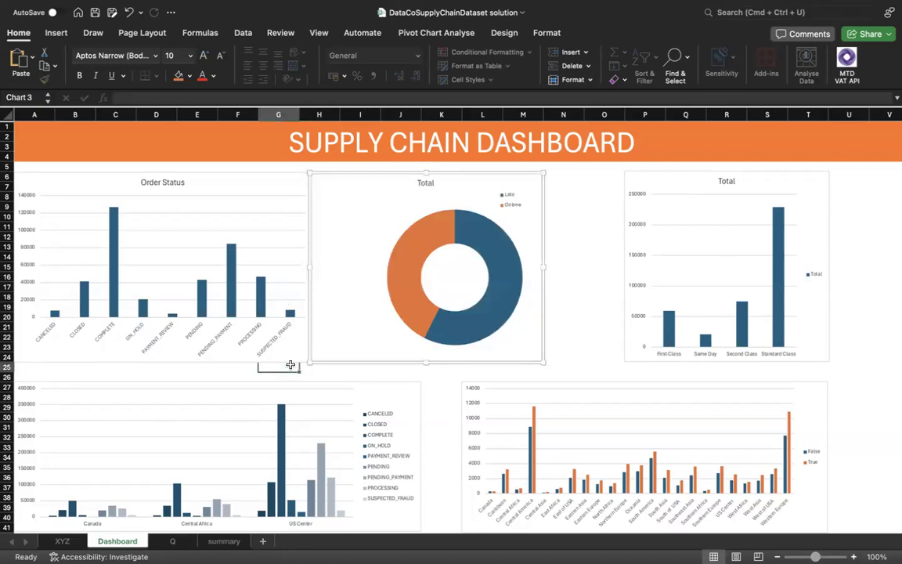
left_click(367, 348)
left_click_drag(426, 365, 425, 365)
left_click(381, 382)
left_click(398, 363)
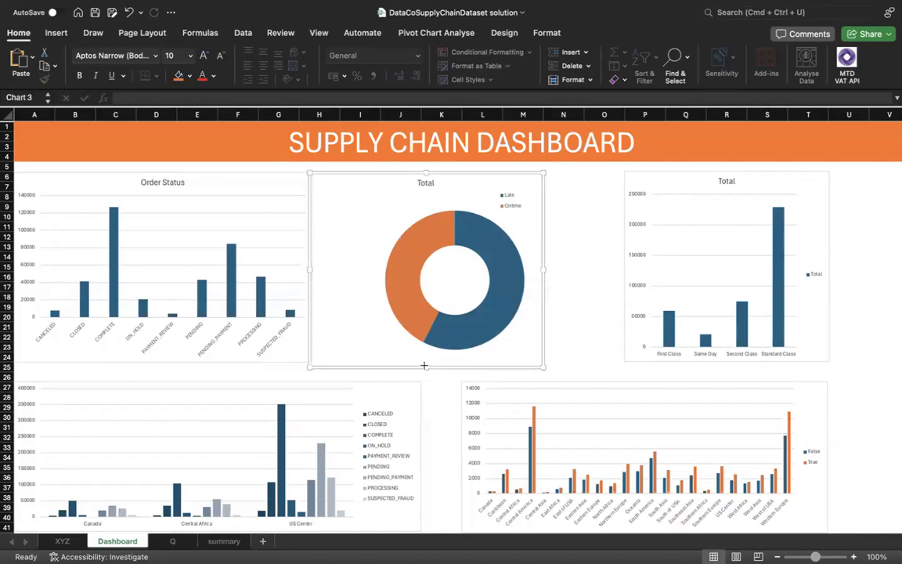
left_click_drag(425, 362, 425, 360)
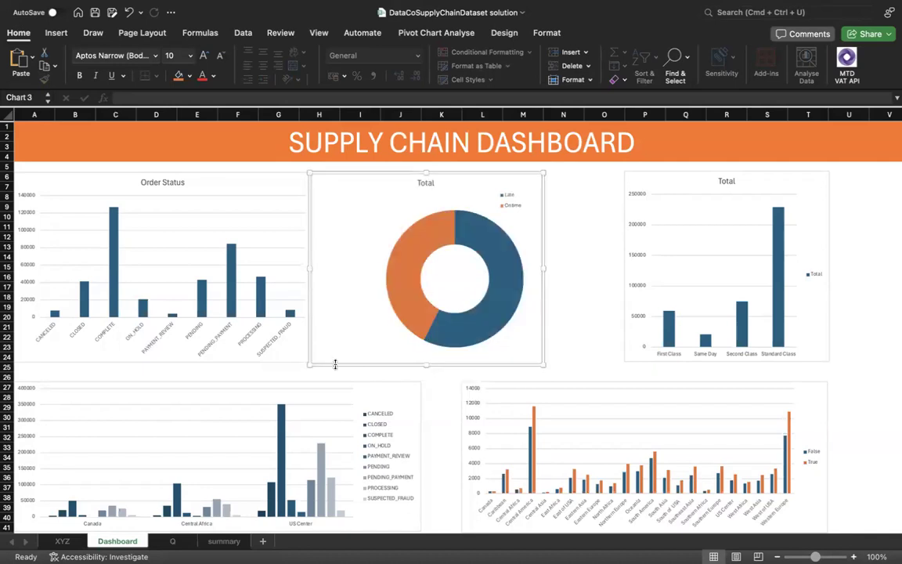
left_click(293, 372)
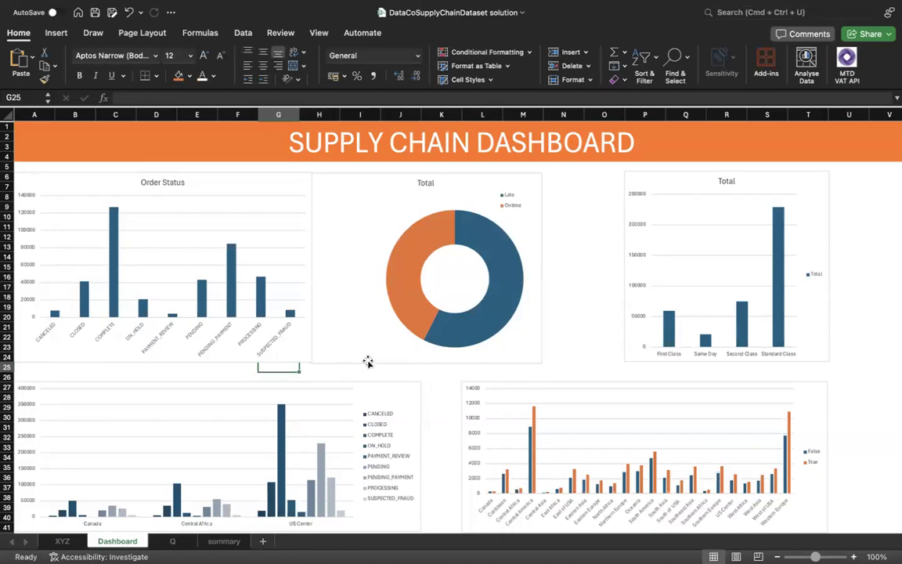
Step: Lower the donut chart's top edge until it sits level with Order Status, about 5.14 × 4.18 in
left_click(368, 361)
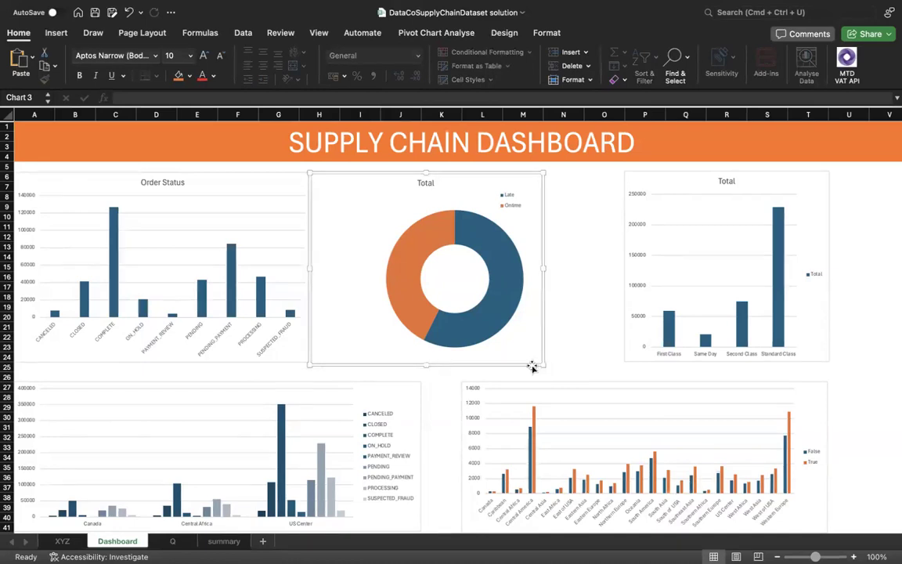
left_click_drag(425, 362, 425, 361)
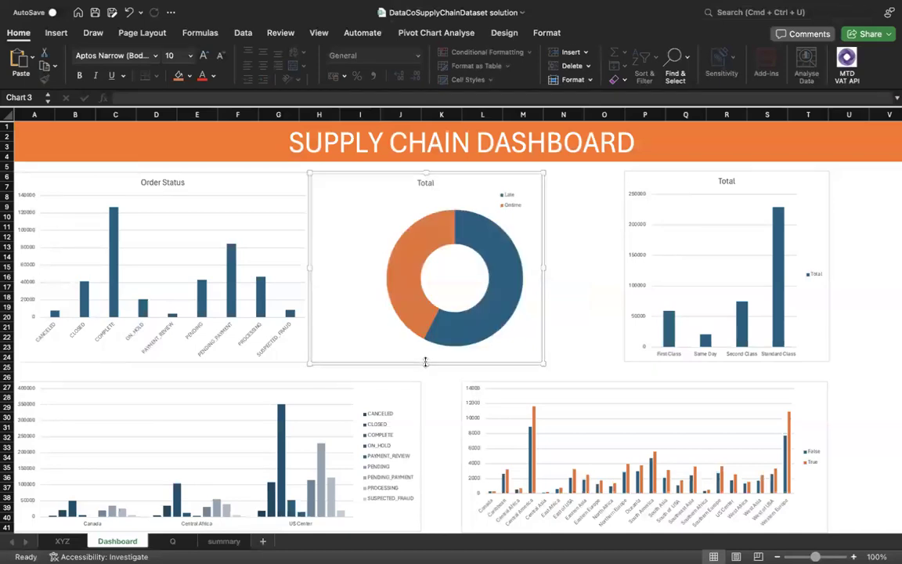
left_click(360, 368)
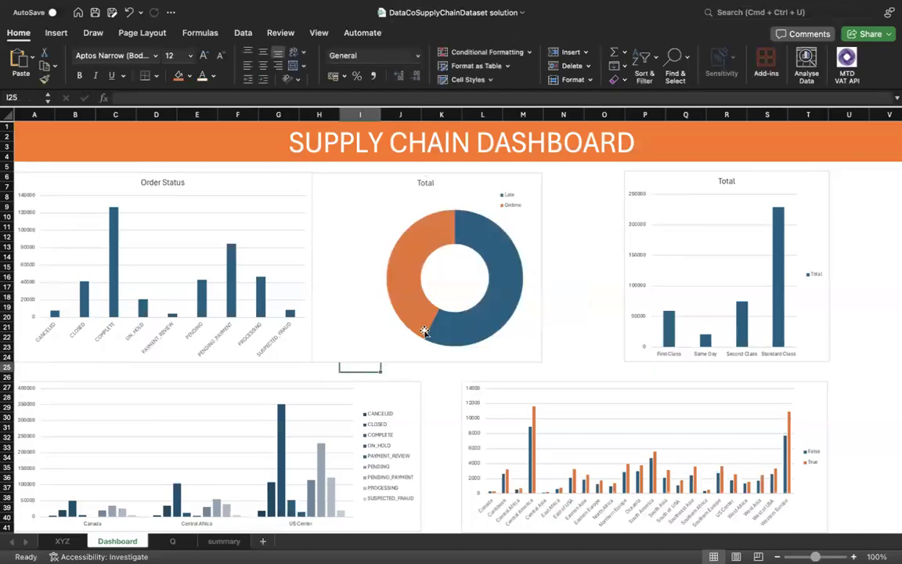
left_click(339, 175)
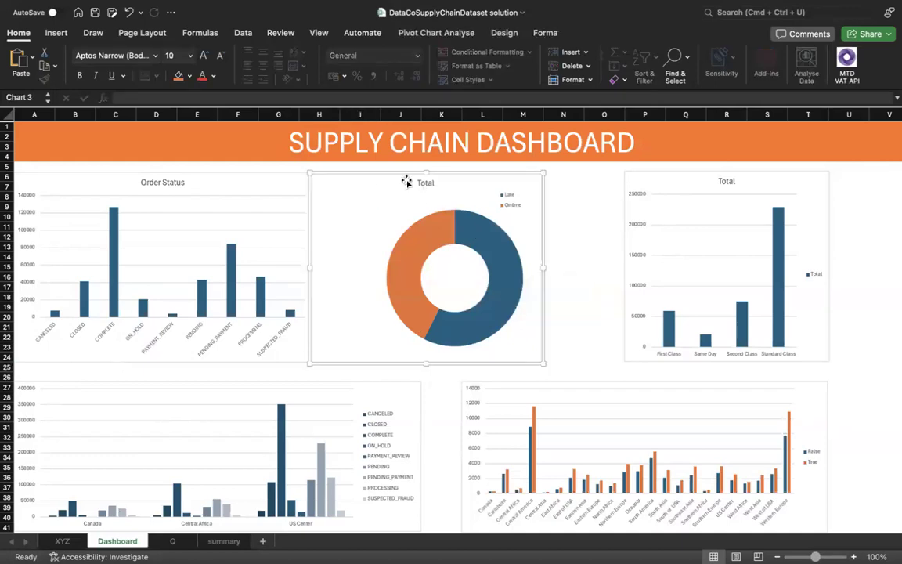
left_click(548, 208)
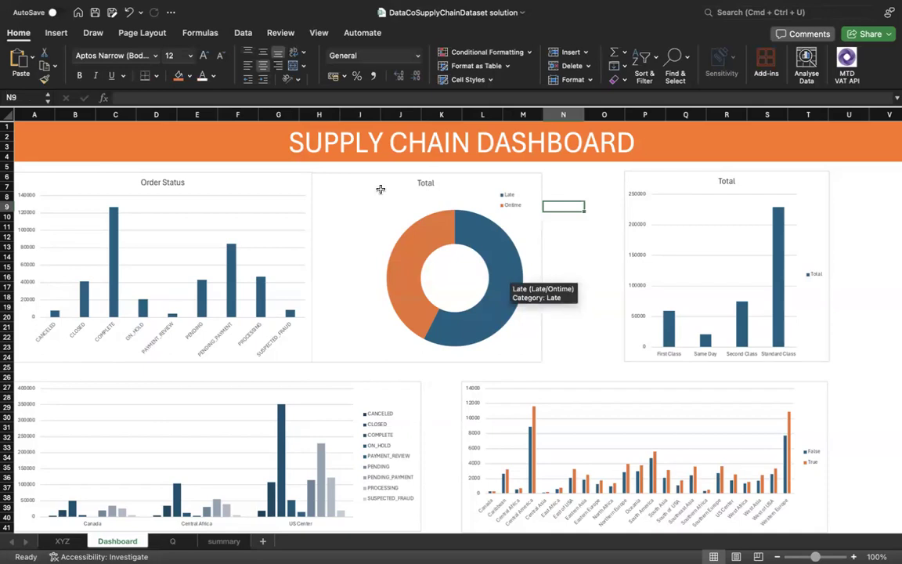
left_click(417, 175)
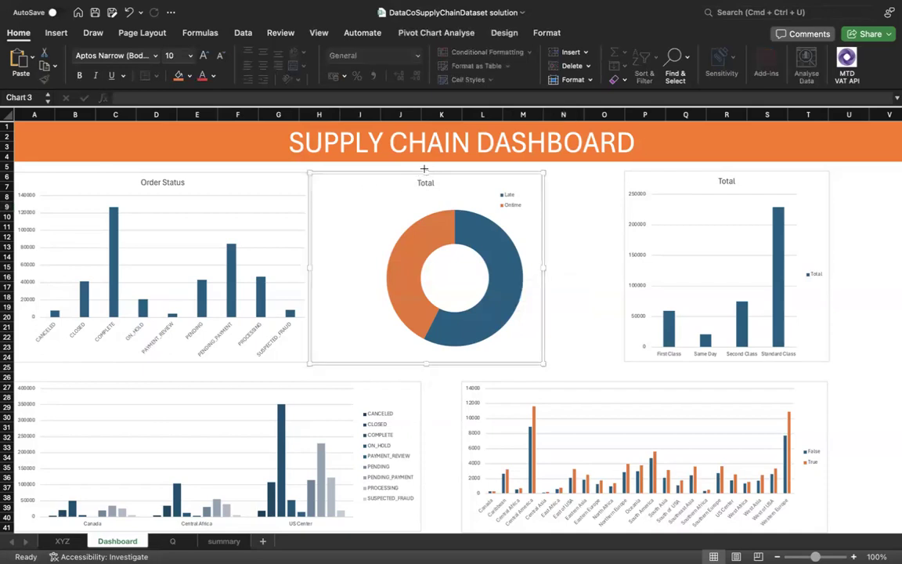
left_click_drag(424, 167, 425, 171)
left_click(567, 192)
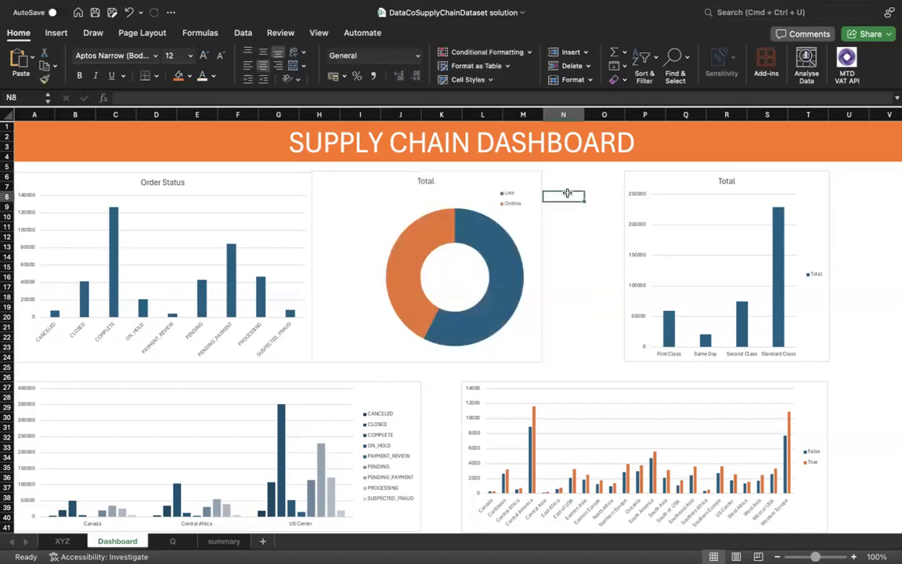
left_click(426, 175)
left_click_drag(425, 170, 425, 173)
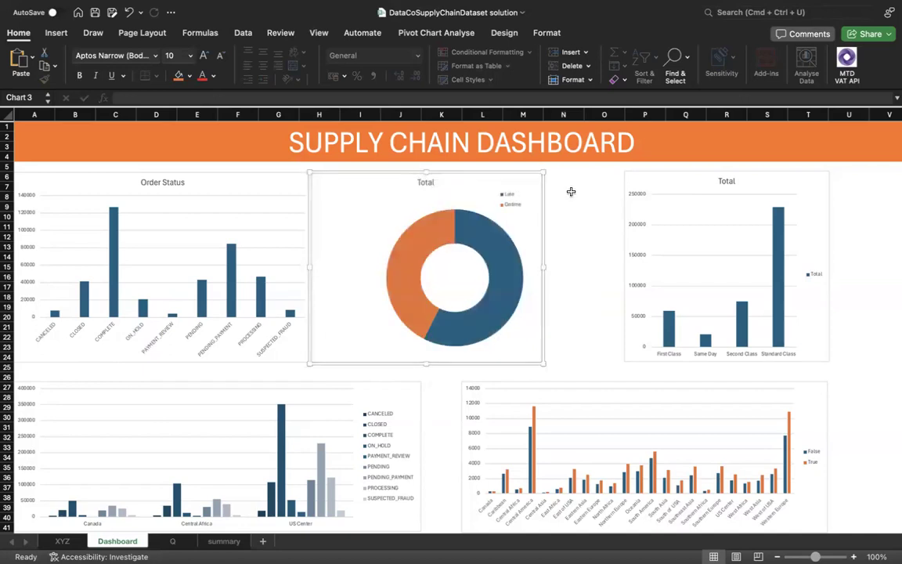
left_click(573, 192)
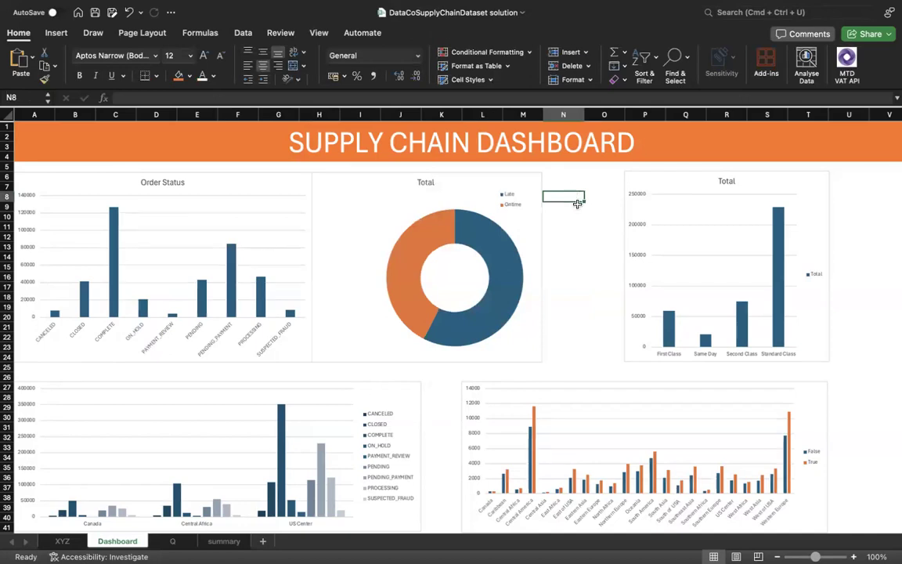
left_click(621, 274)
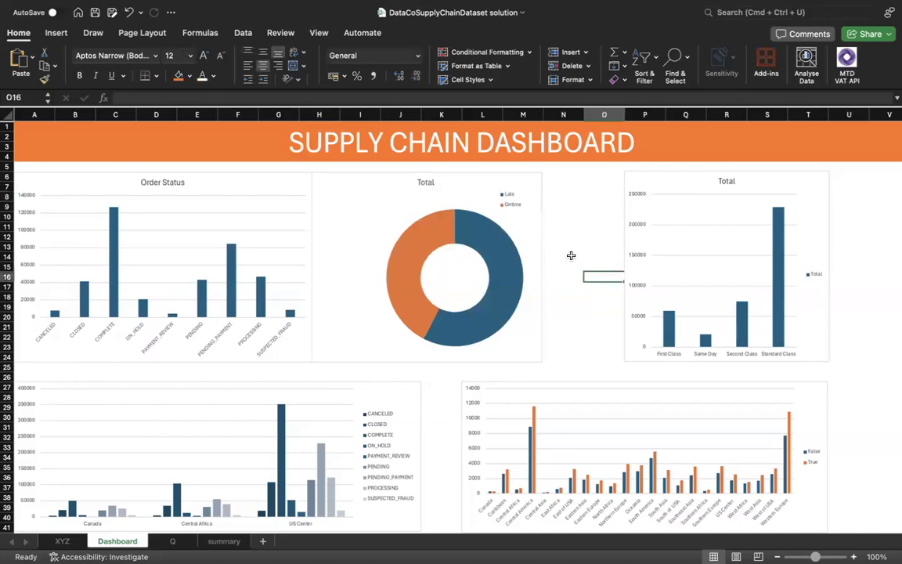
left_click(595, 256)
Step: Widen the shipping-class Total bar chart leftward toward the donut chart
left_click(641, 256)
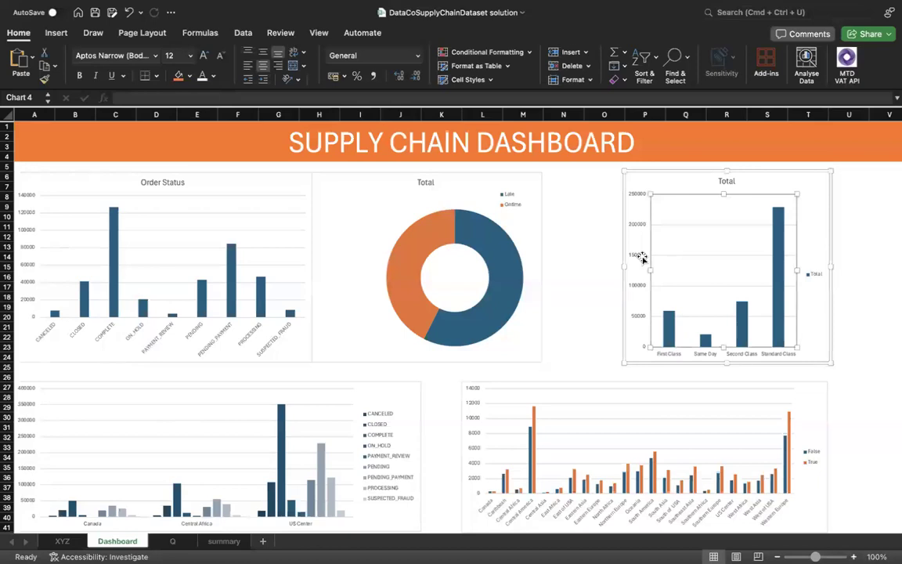
left_click_drag(624, 268, 541, 271)
left_click(525, 358)
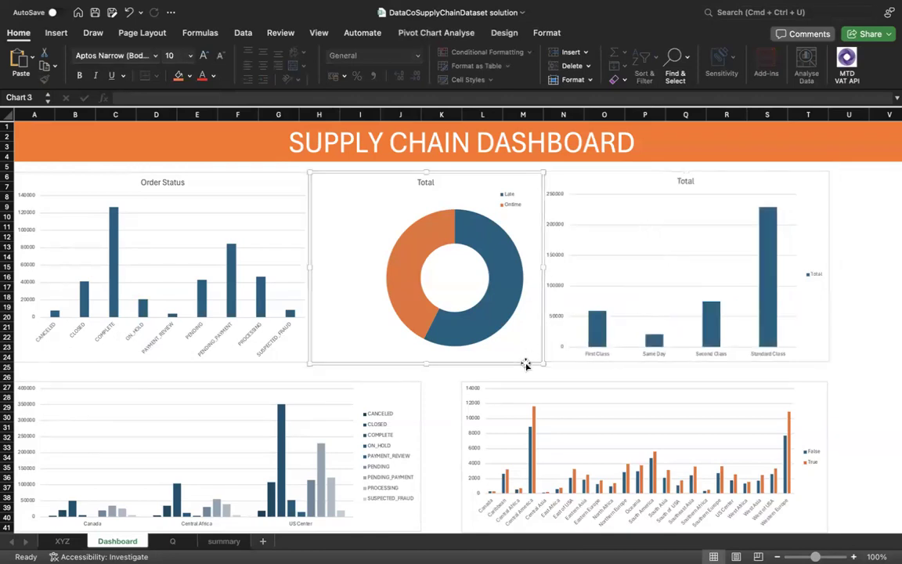
left_click(601, 369)
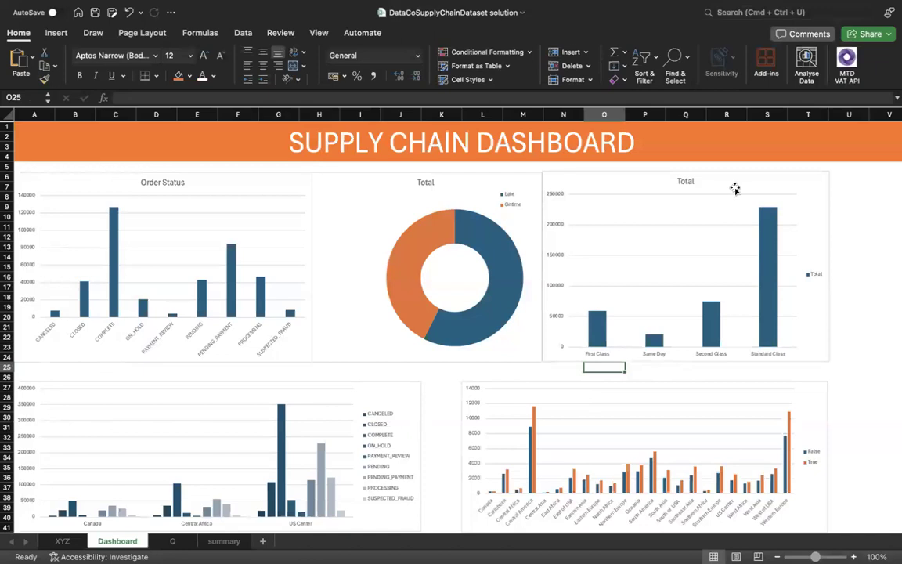
left_click(698, 175)
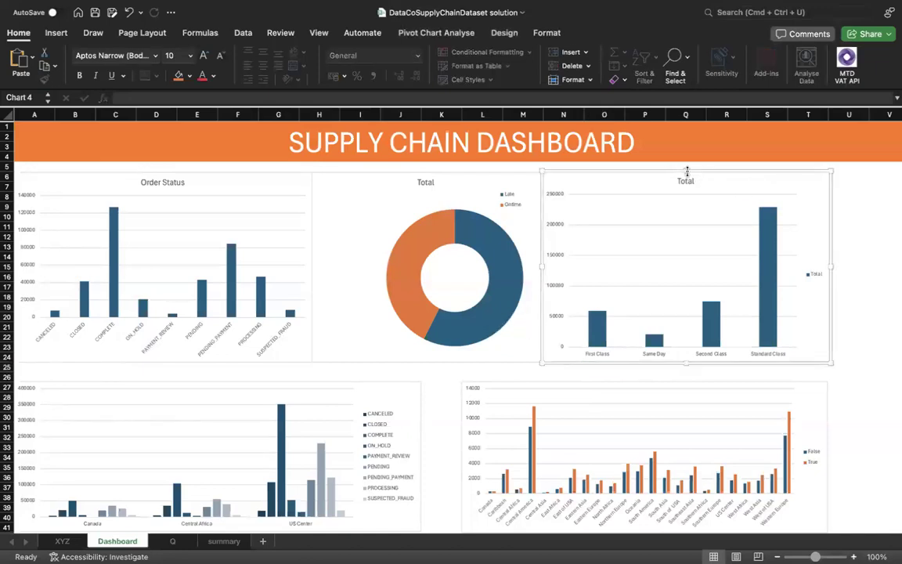
left_click_drag(688, 173, 691, 176)
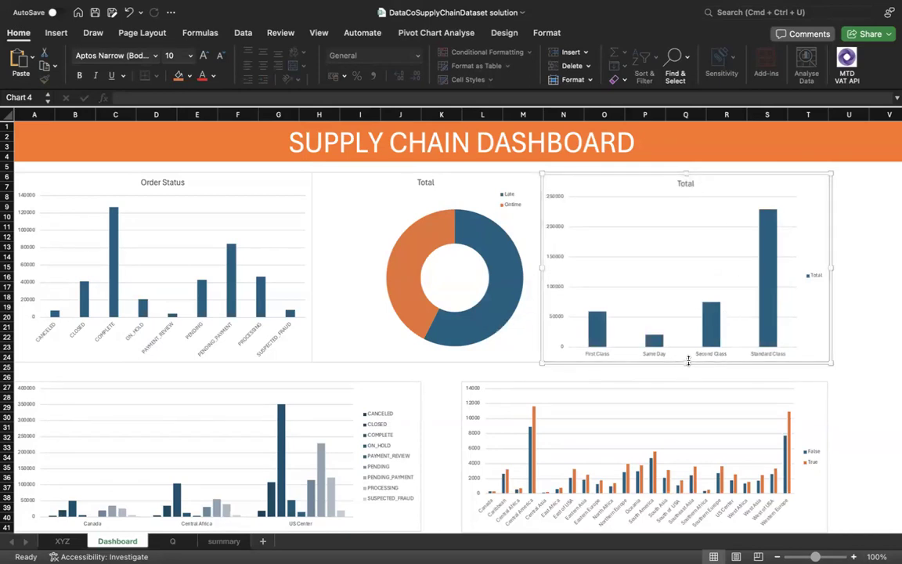
left_click(577, 367)
left_click(526, 368)
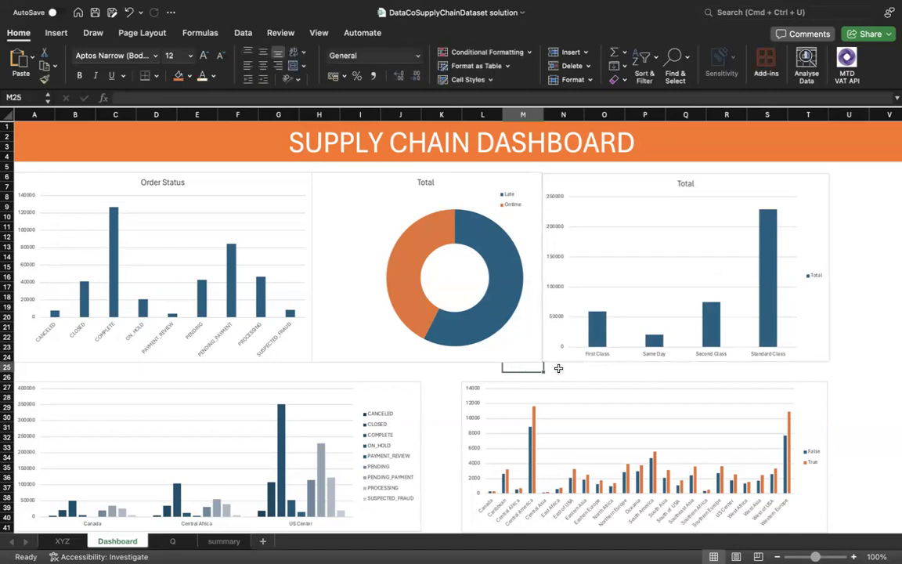
Step: Adjust the Total bar chart's height from its top edge
left_click(816, 280)
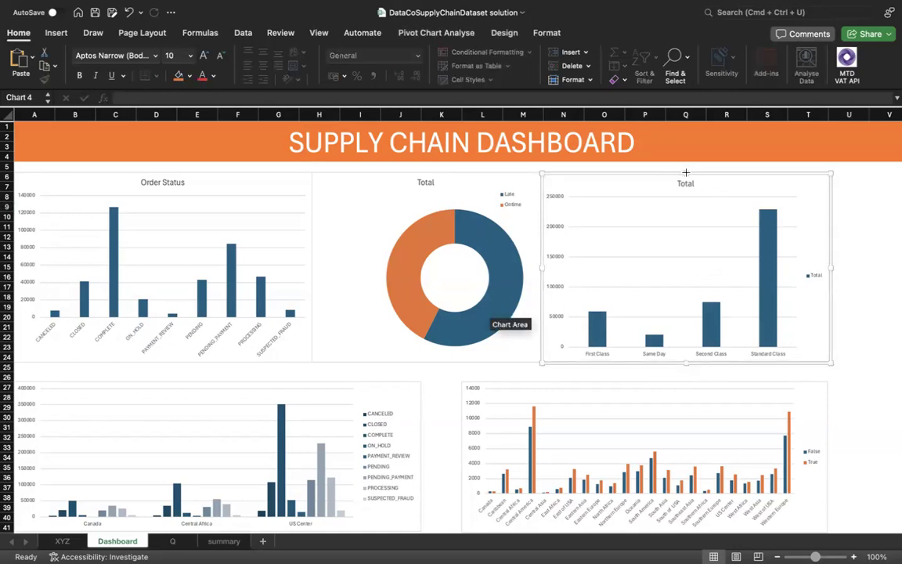
left_click_drag(688, 168, 688, 172)
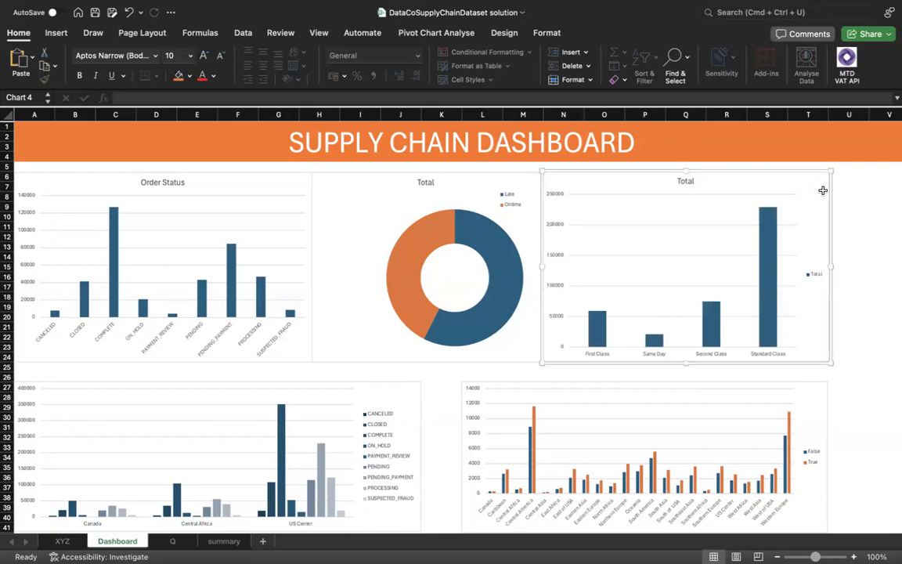
left_click(847, 197)
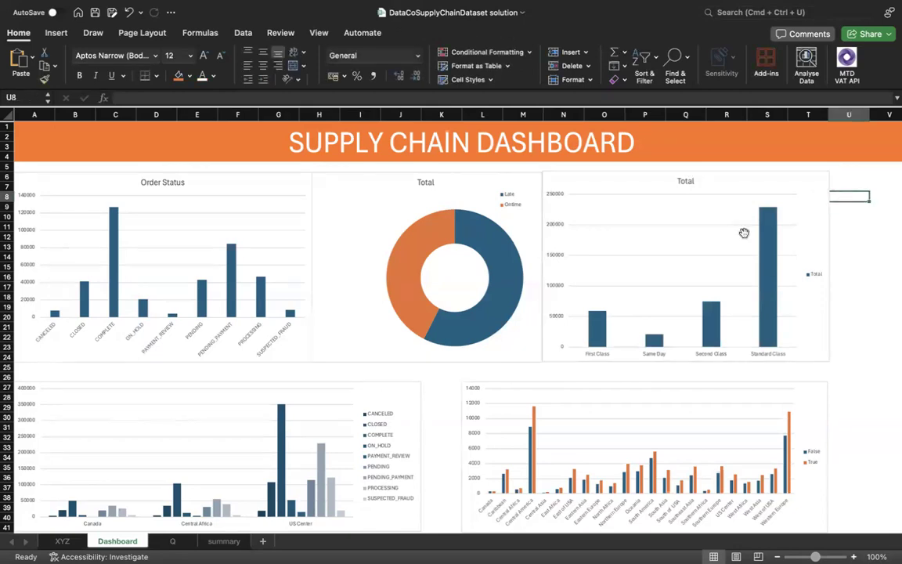
left_click(704, 181)
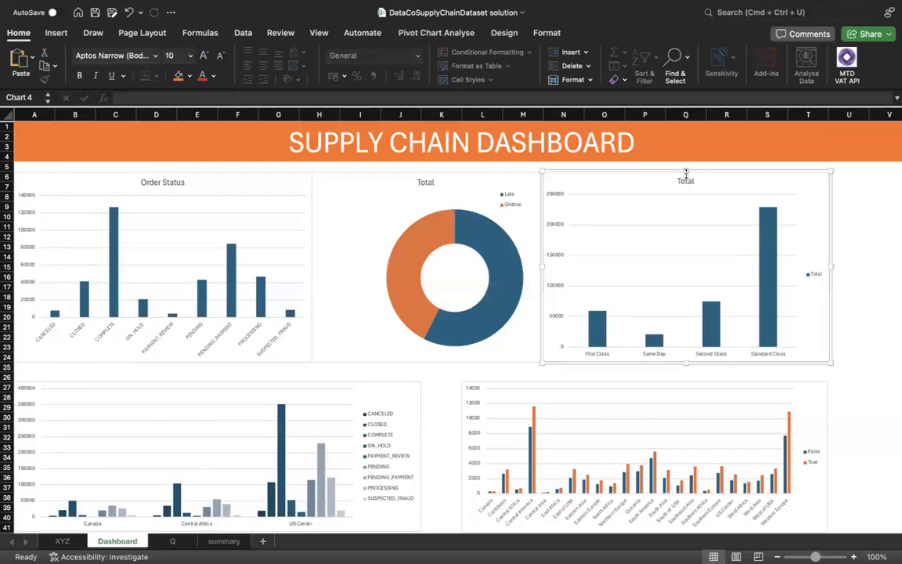
left_click_drag(686, 173, 686, 172)
left_click(868, 191)
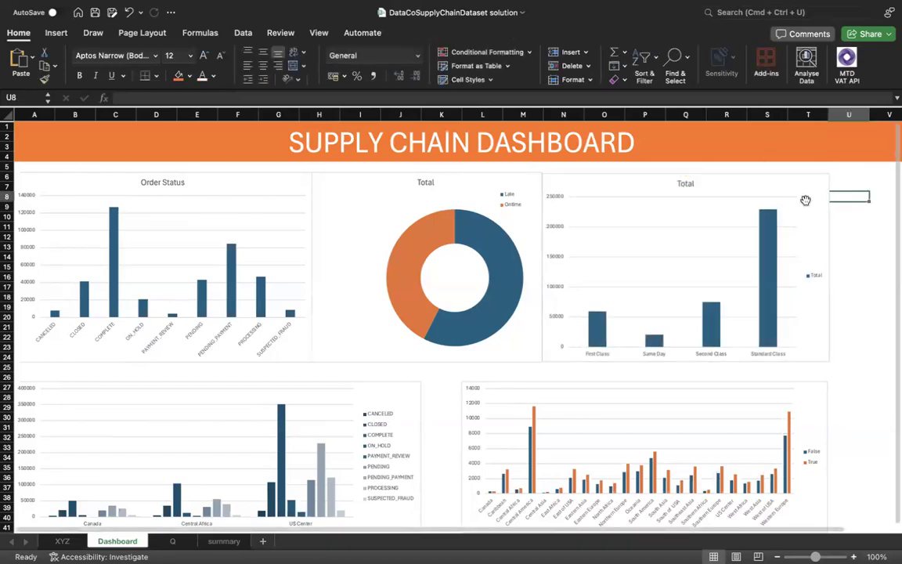
left_click(669, 190)
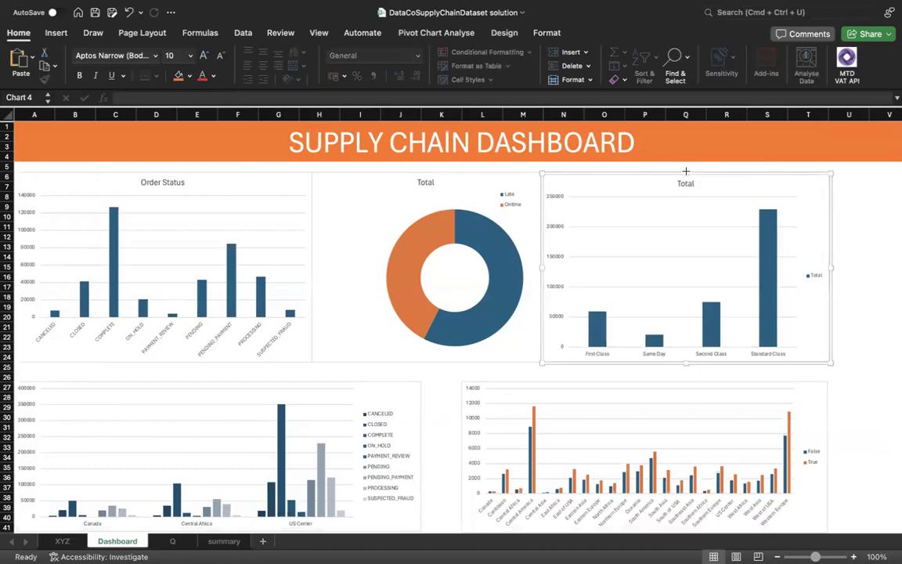
left_click_drag(686, 169, 687, 171)
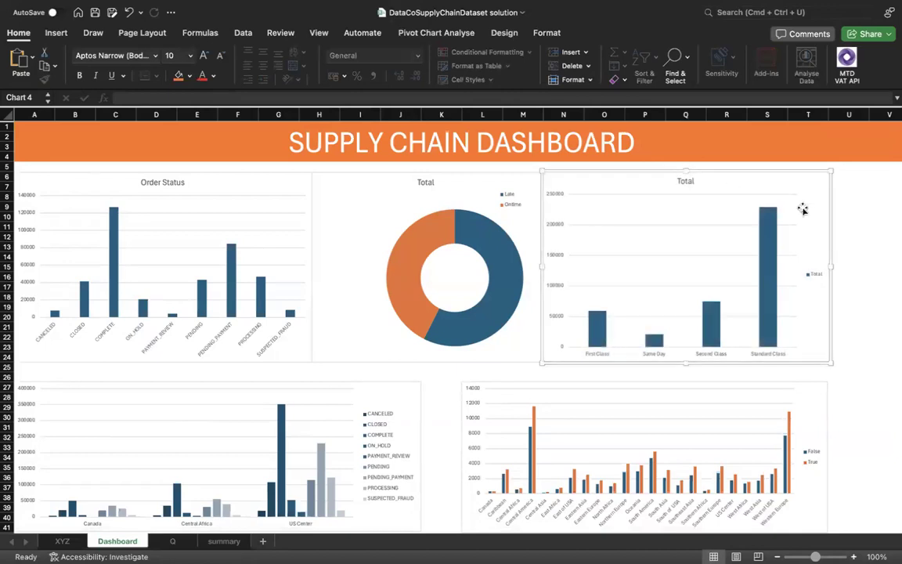
left_click(867, 220)
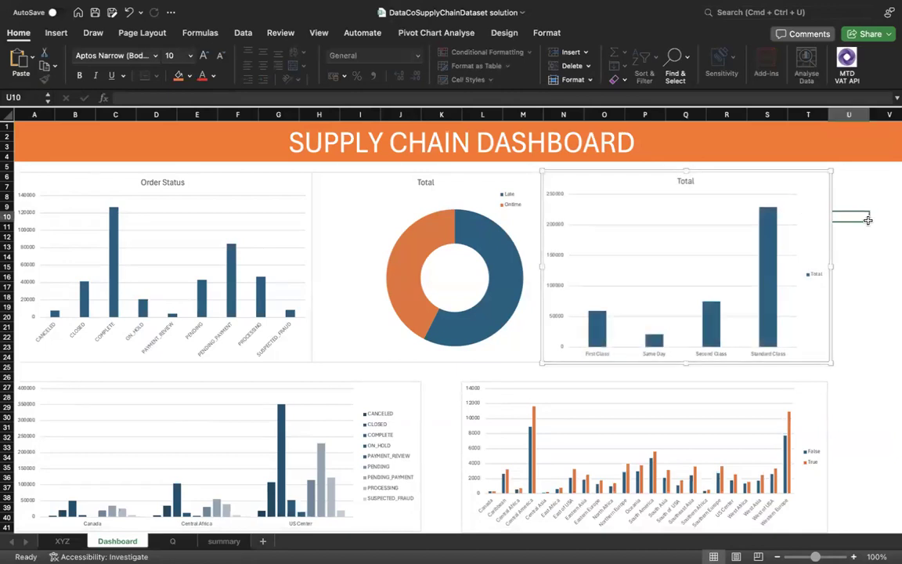
Step: Delete the Total chart's legend, leaving the chart about 6.36 × 4.15 in
left_click(814, 274)
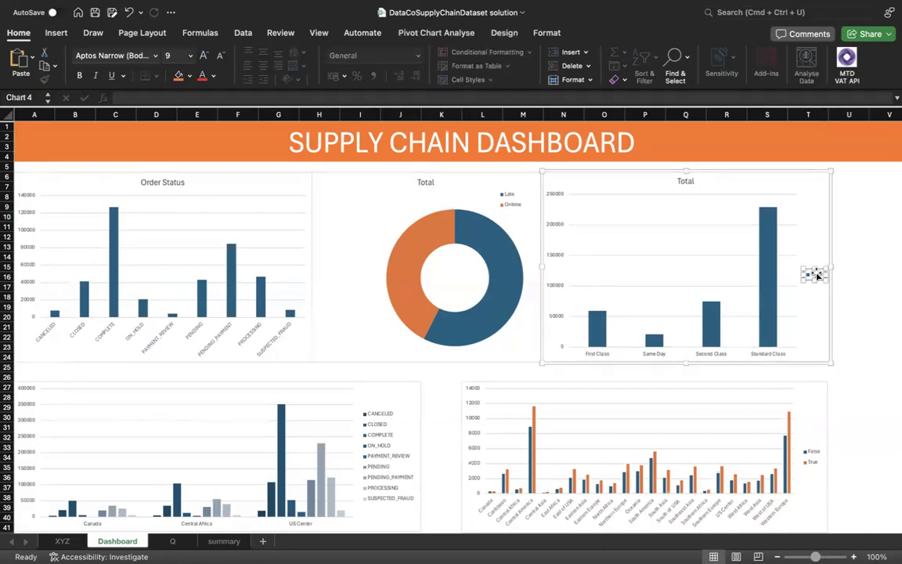
right_click(816, 274)
left_click(721, 280)
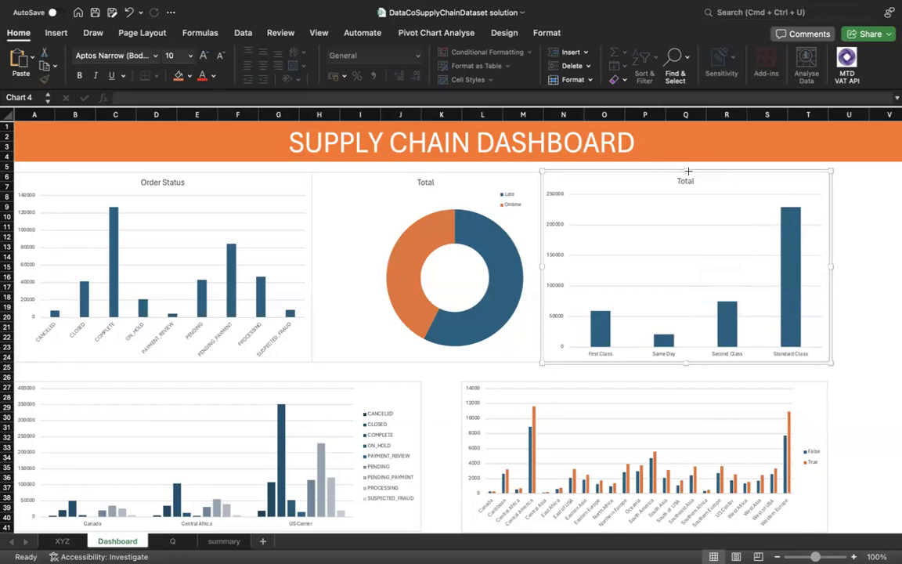
left_click_drag(688, 171, 688, 172)
left_click(853, 226)
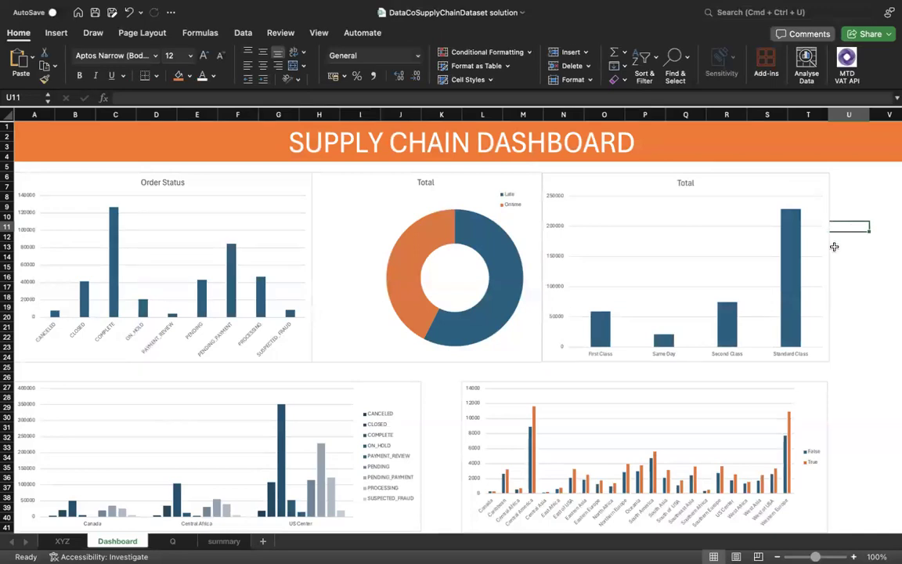
Step: Raise the Total chart's bottom edge level with the donut chart, making it about 6.36 × 4.21 in
left_click(777, 342)
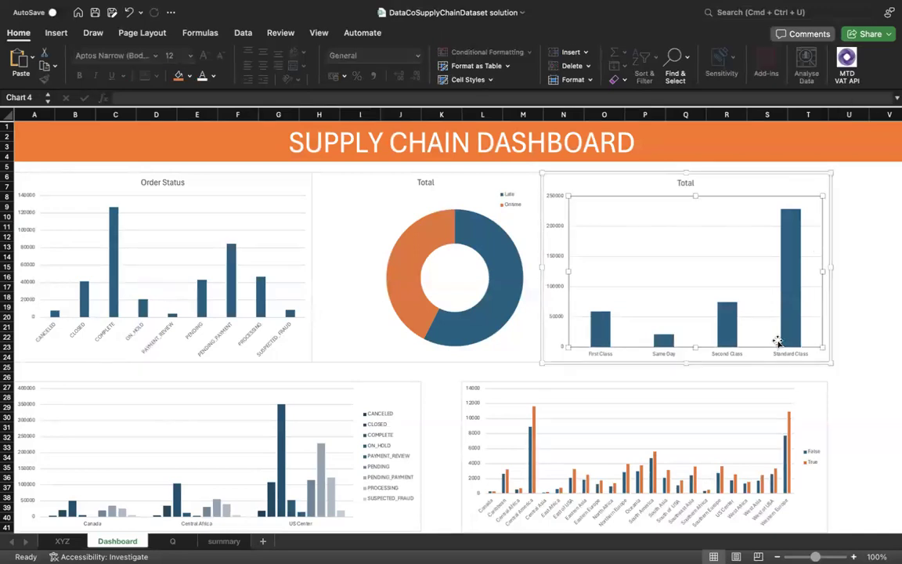
left_click(686, 364)
left_click_drag(686, 364, 686, 364)
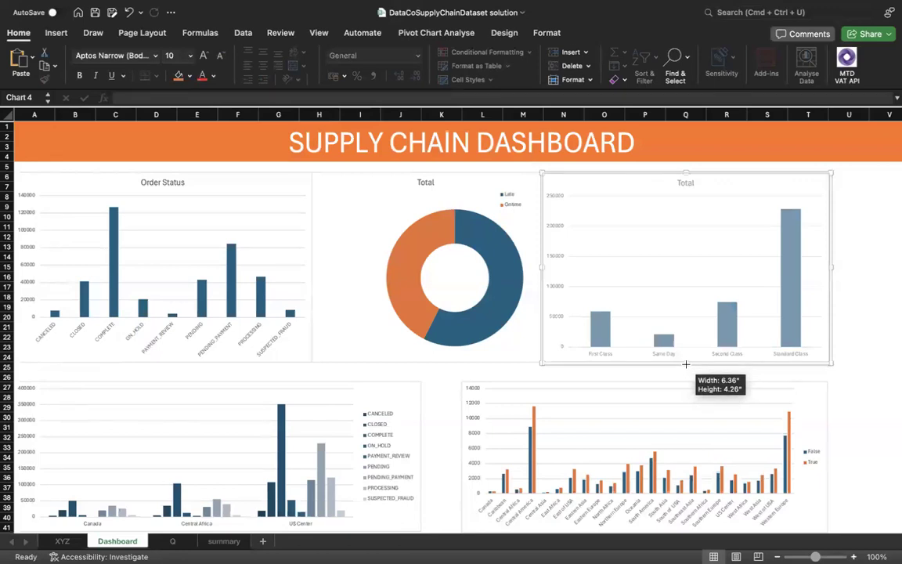
left_click_drag(686, 364, 686, 363)
left_click(522, 374)
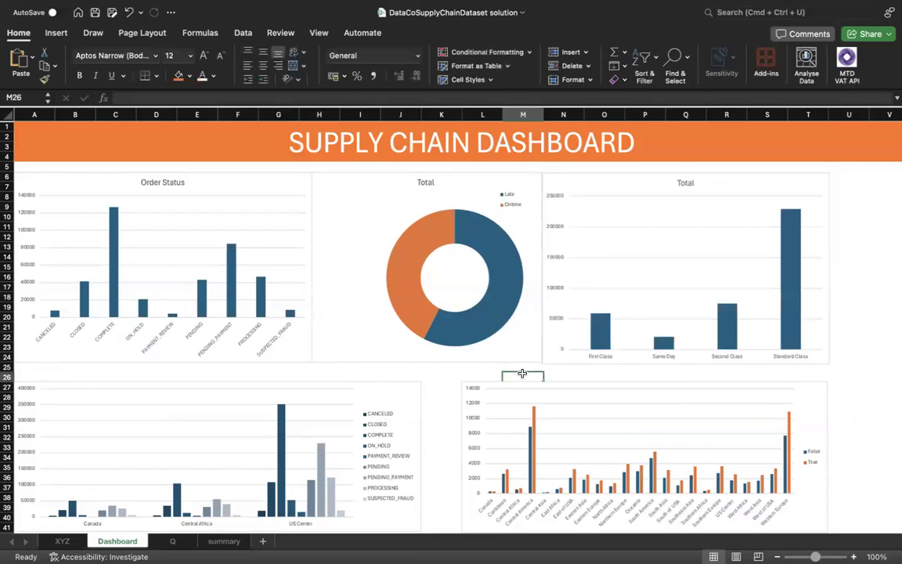
left_click(569, 359)
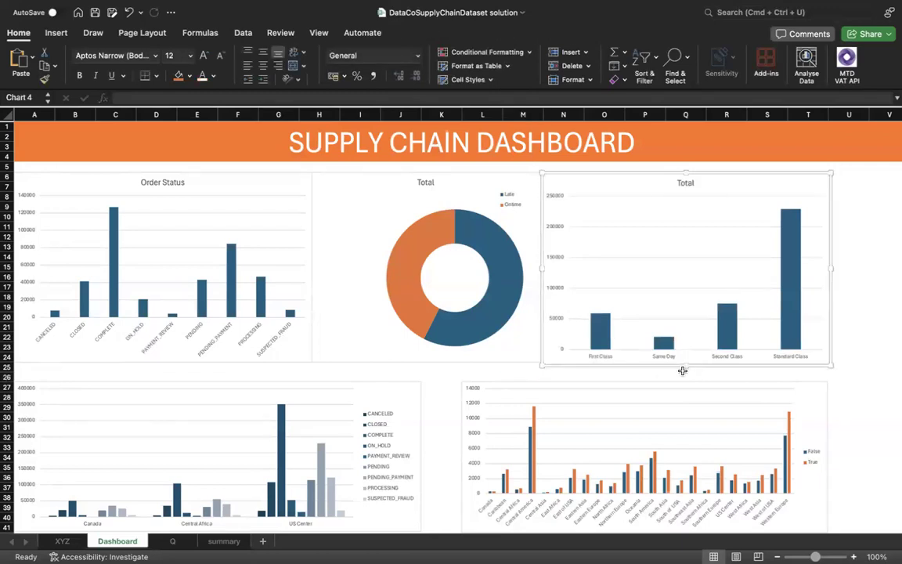
left_click_drag(686, 362, 685, 362)
left_click(523, 376)
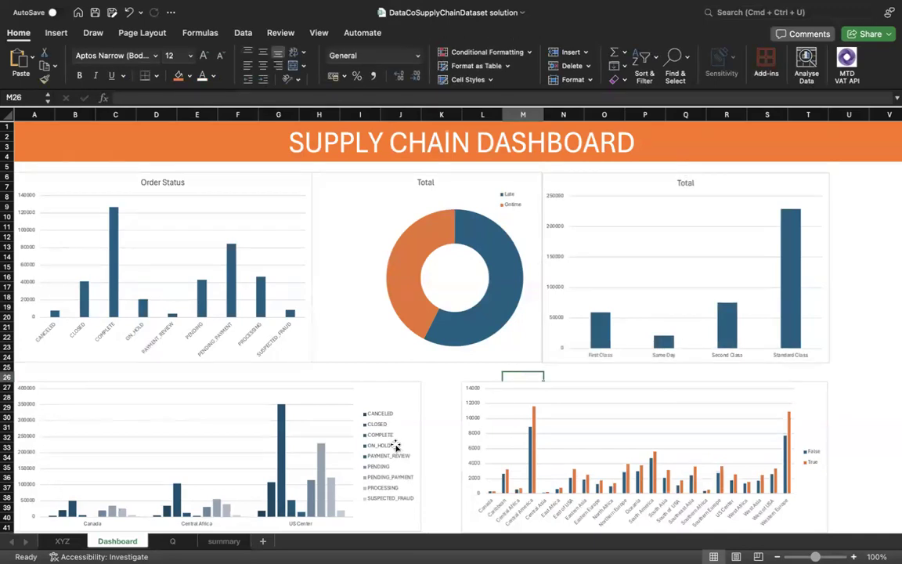
scroll(397, 447, "down", 5)
scroll(397, 446, "up", 4)
scroll(397, 447, "up", 1)
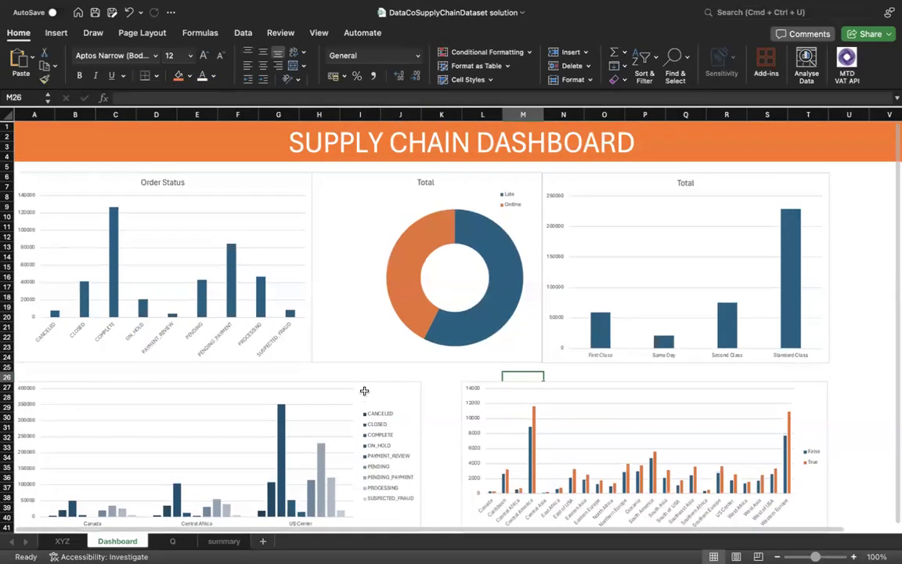
Step: Extend the lower-left region status chart's top edge upward
left_click(215, 399)
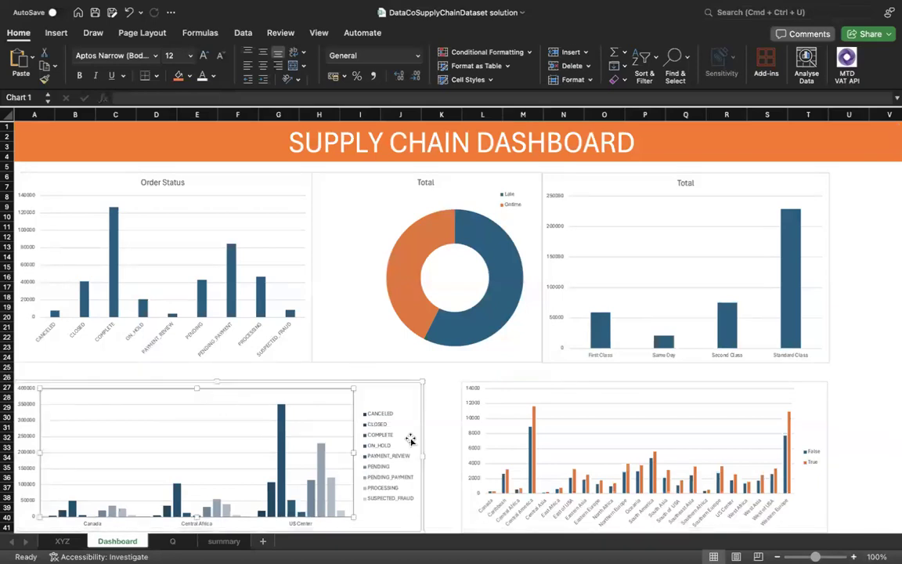
left_click(217, 377)
mouse_move(216, 377)
left_mouse_down()
mouse_move(217, 367)
mouse_move(218, 379)
left_mouse_up()
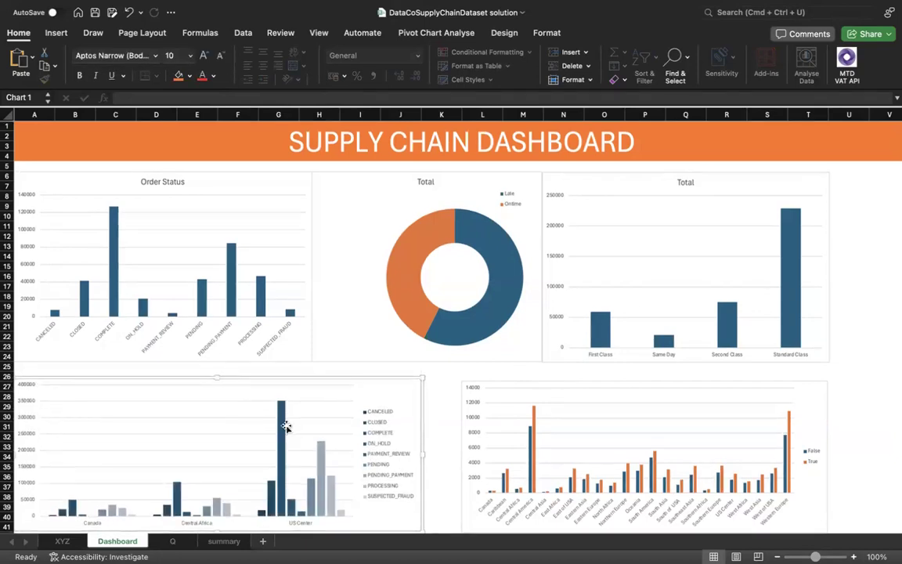
scroll(343, 465, "down", 5)
scroll(353, 471, "up", 2)
scroll(401, 483, "up", 5)
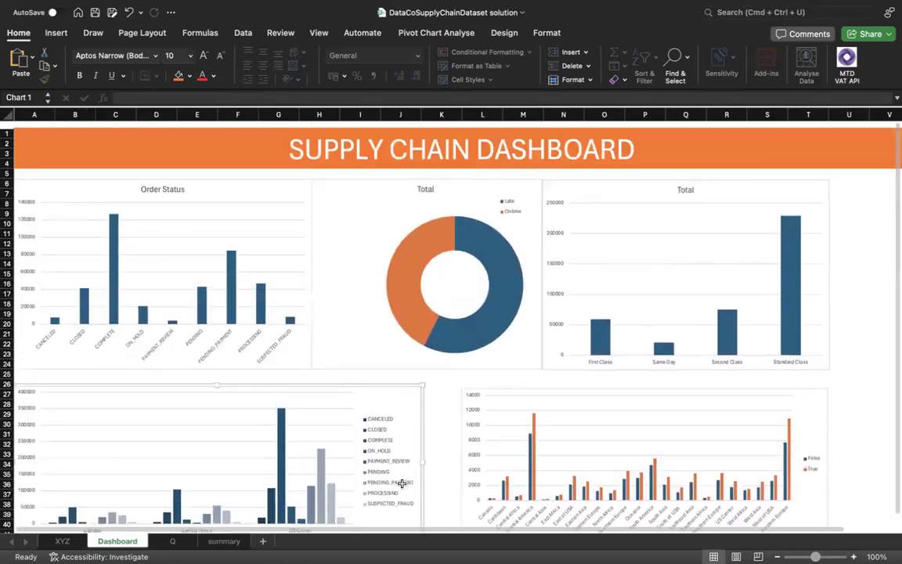
scroll(402, 483, "down", 1)
scroll(402, 486, "up", 1)
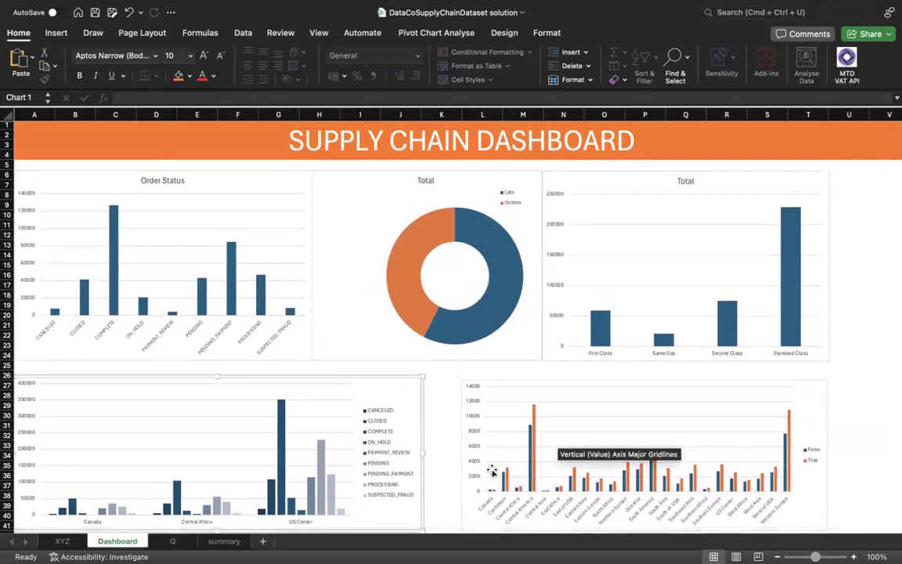
Step: Widen the lower-right True/False chart leftward to meet its neighbour and raise its top, about 8.99 × 3.43 in
left_click(445, 460)
left_click(463, 461)
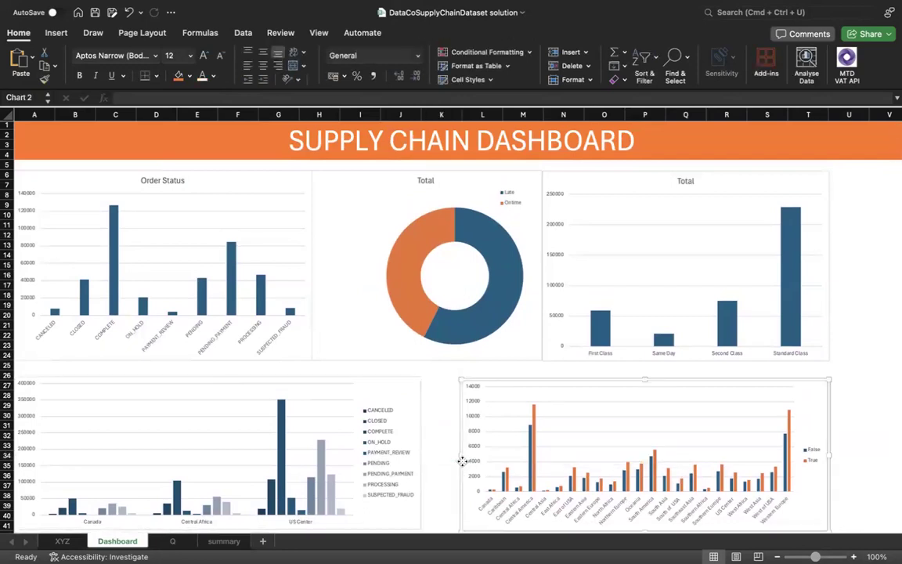
left_click_drag(462, 456, 421, 441)
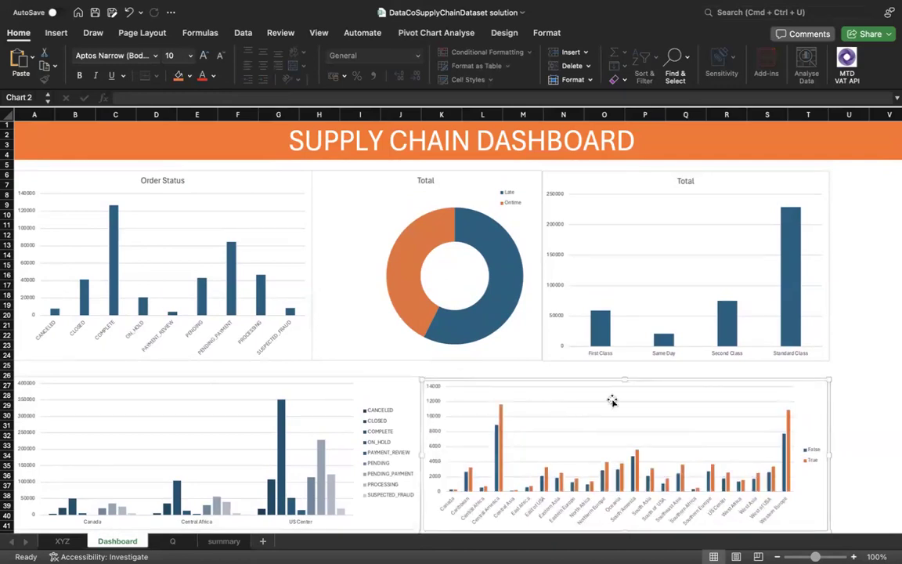
left_click_drag(624, 378, 624, 374)
Step: Tweak the True/False chart's bottom and left edges to about 9.11 × 3.38 in, level with its neighbour
left_click(858, 395)
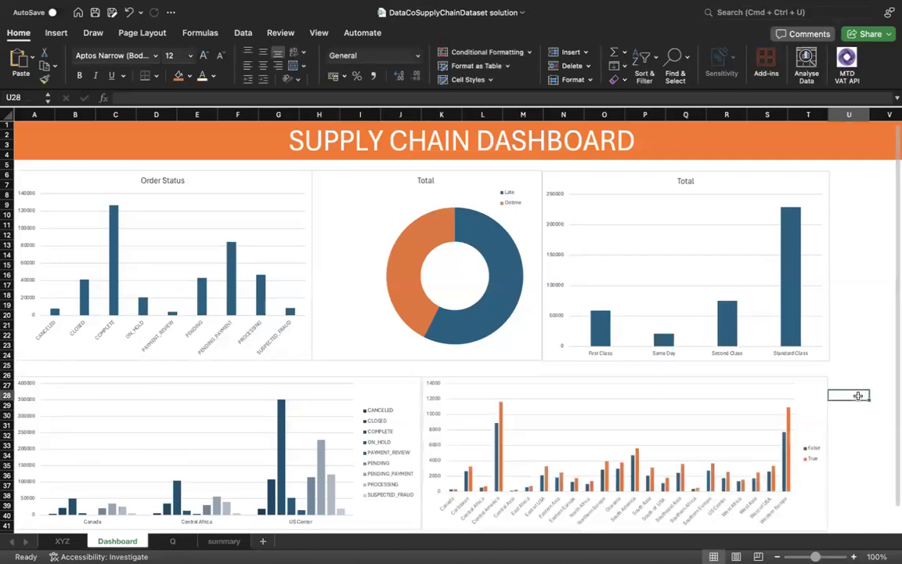
scroll(799, 407, "down", 3)
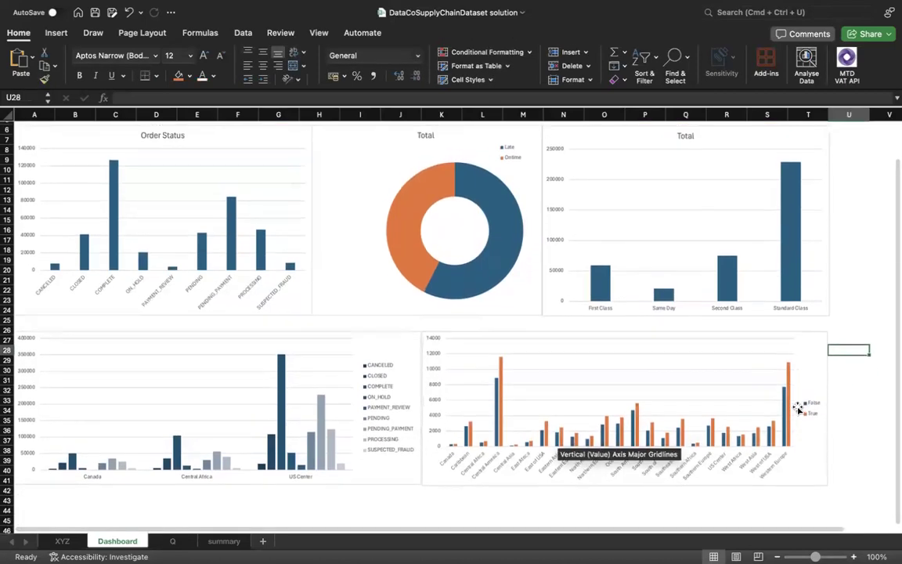
left_click(800, 483)
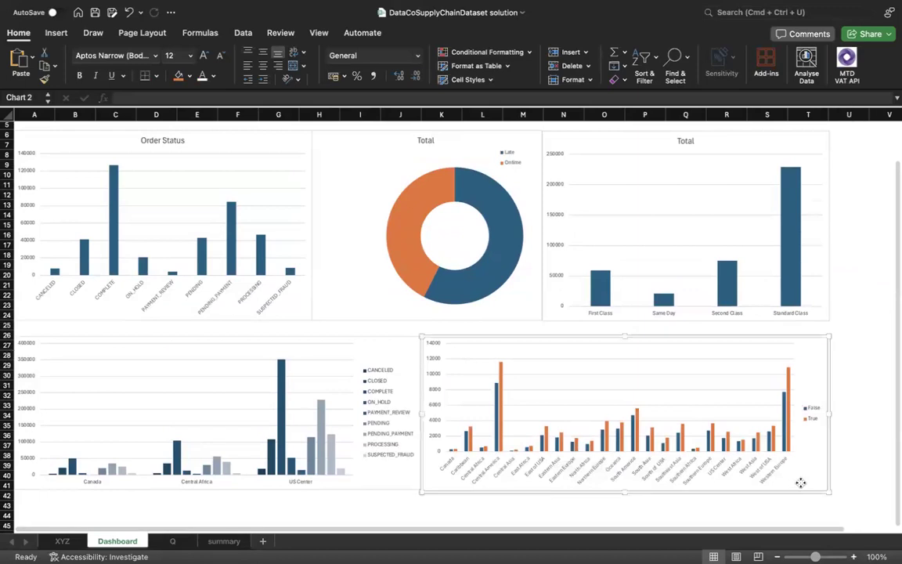
mouse_move(624, 487)
left_mouse_down()
mouse_move(624, 473)
mouse_move(626, 487)
left_mouse_up()
left_click(572, 510)
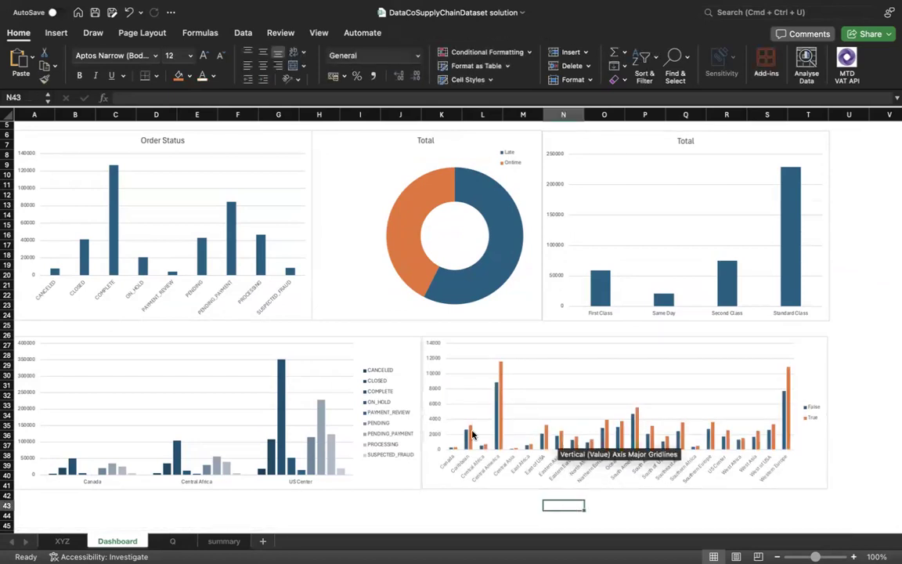
left_click(423, 468)
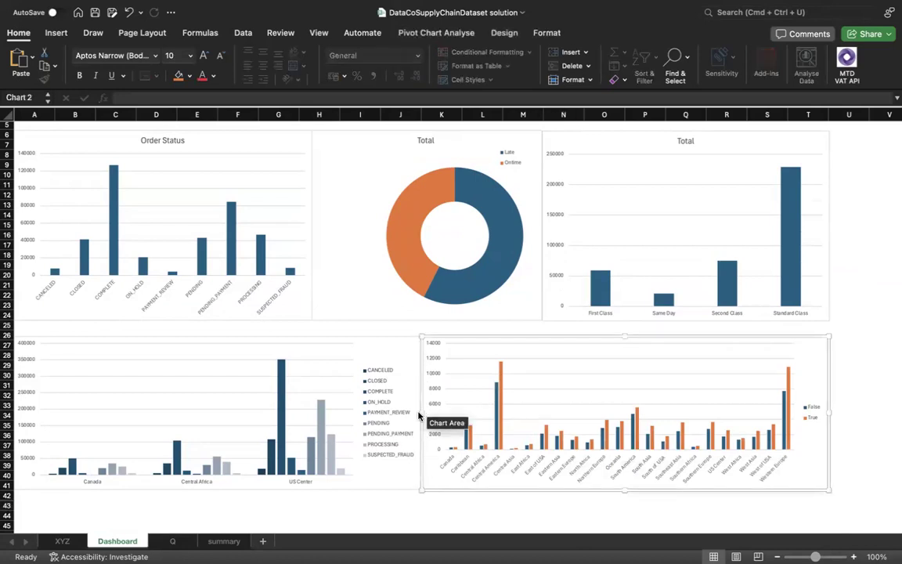
mouse_move(420, 412)
left_mouse_down()
mouse_move(416, 354)
mouse_move(416, 412)
left_mouse_up()
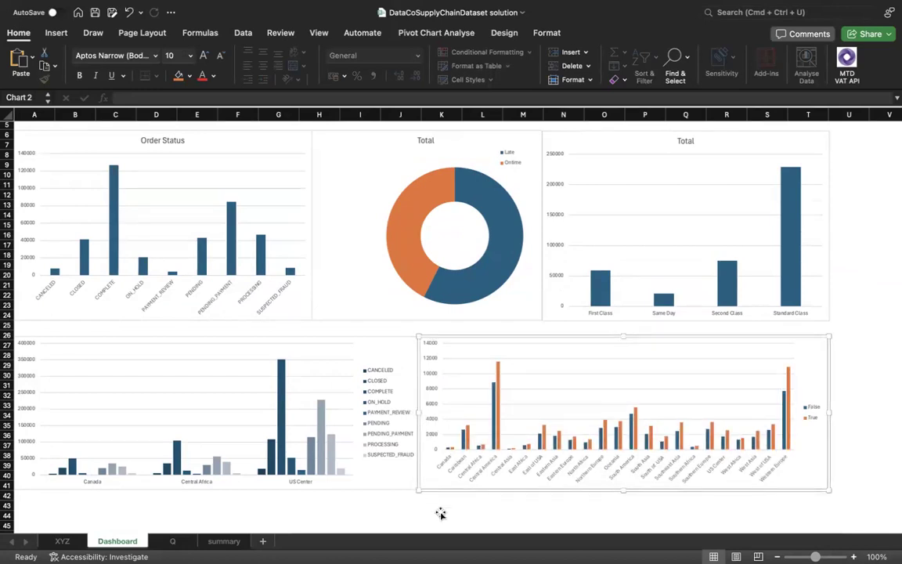
left_click(479, 508)
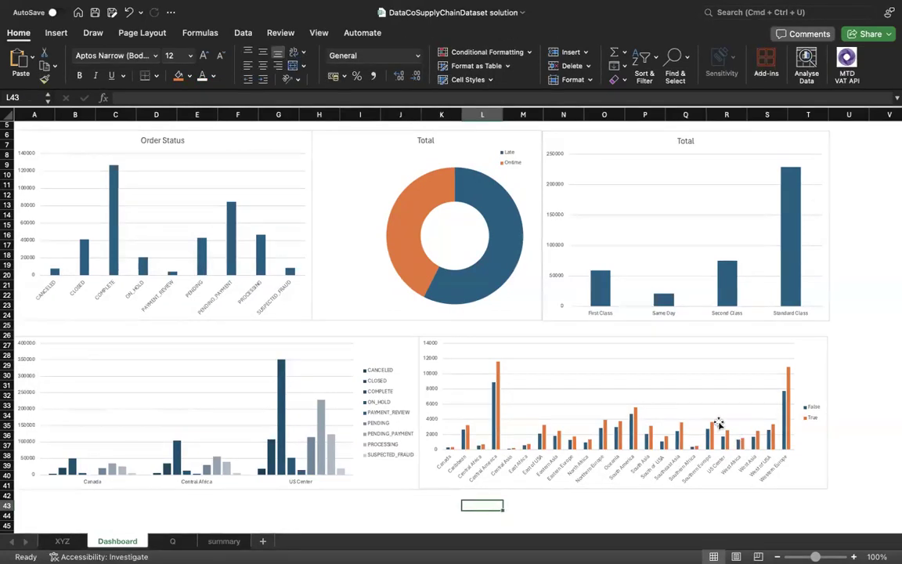
scroll(715, 425, "up", 2)
scroll(683, 423, "down", 1)
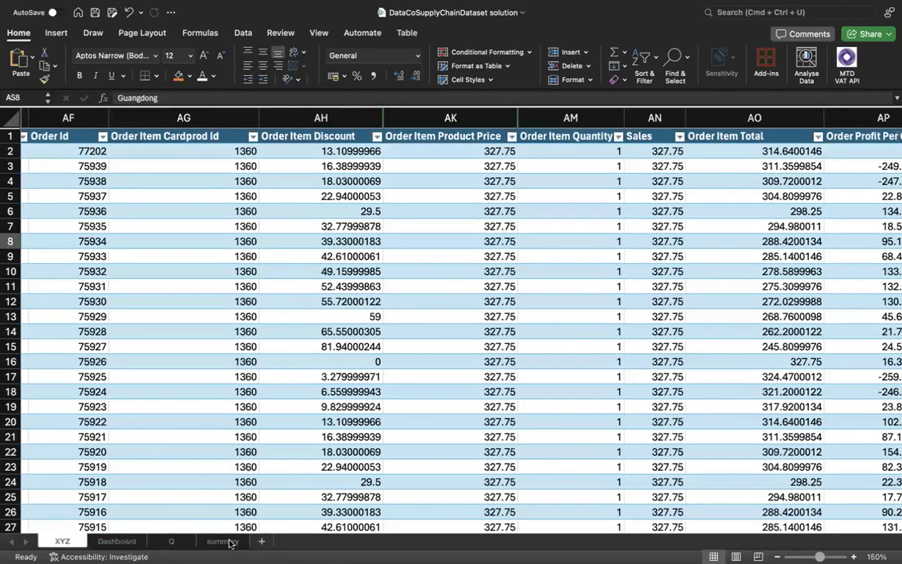
Step: On the summary sheet, select the region-by-late-delivery pivot table A76:D103 and review its PivotTable tabs
left_click(223, 541)
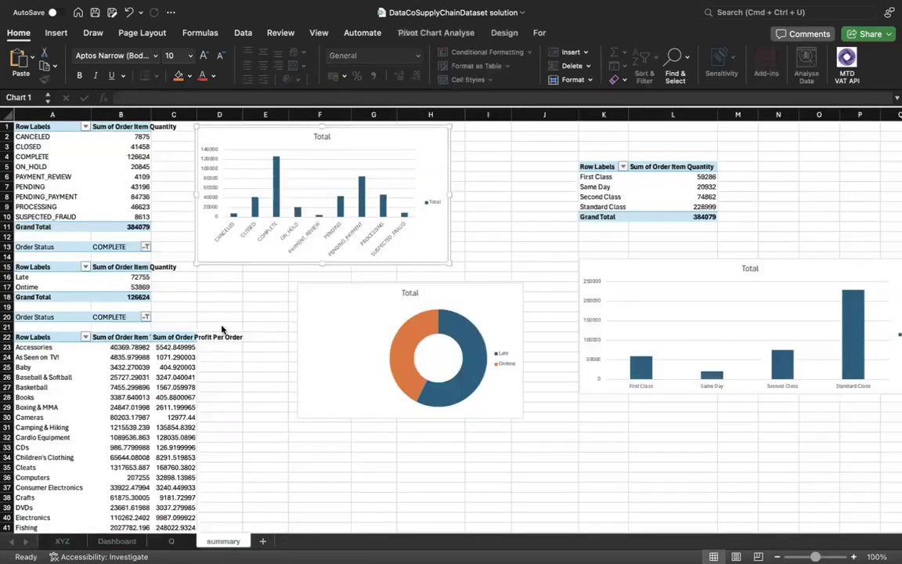
left_click(126, 187)
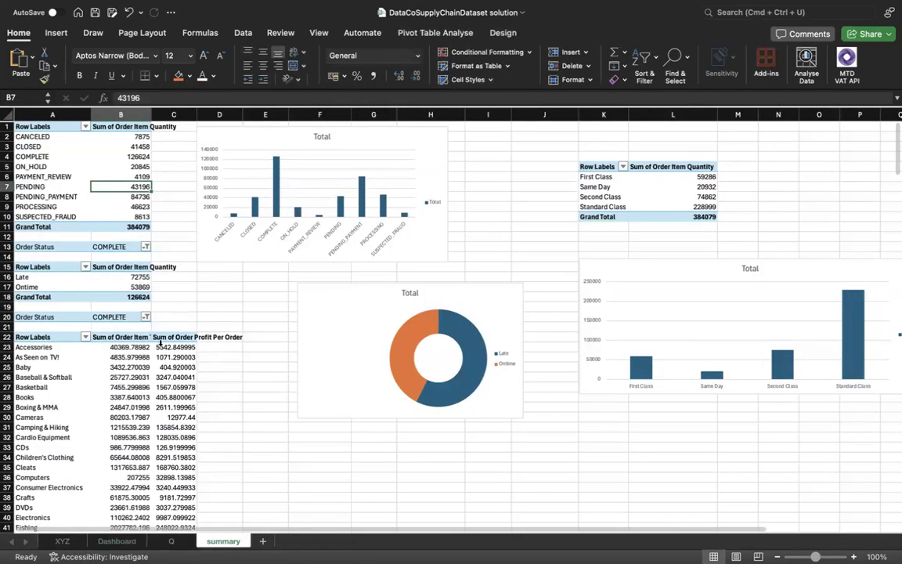
scroll(160, 342, "down", 2)
scroll(160, 343, "up", 2)
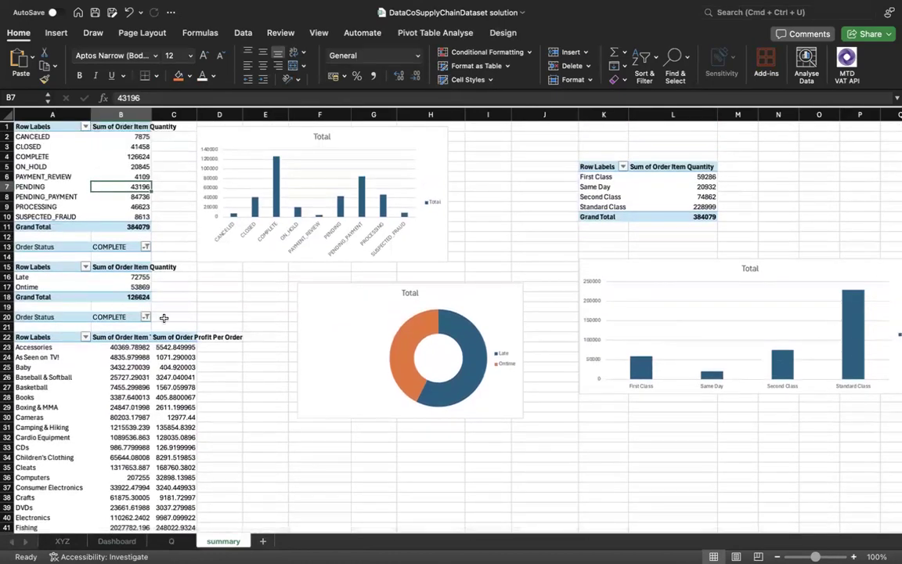
scroll(147, 396, "down", 18)
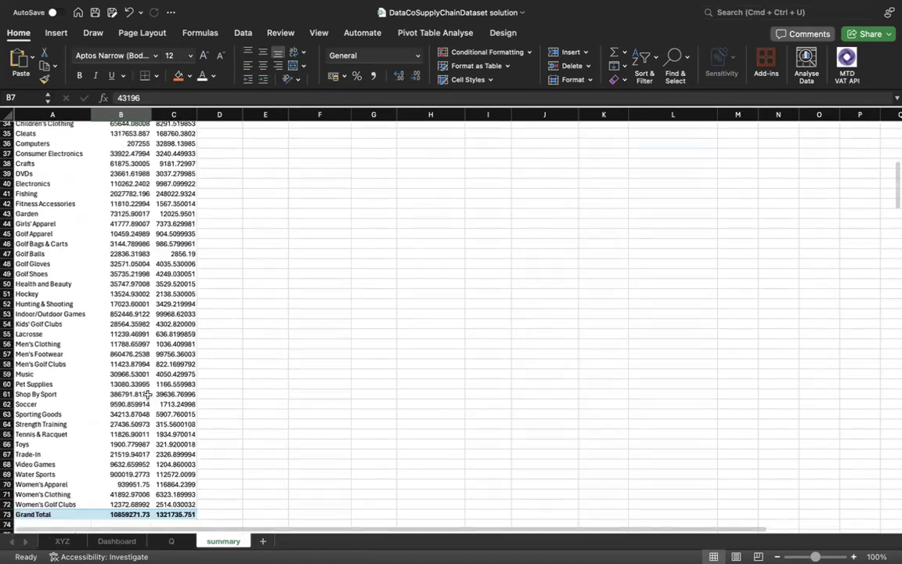
scroll(148, 396, "down", 4)
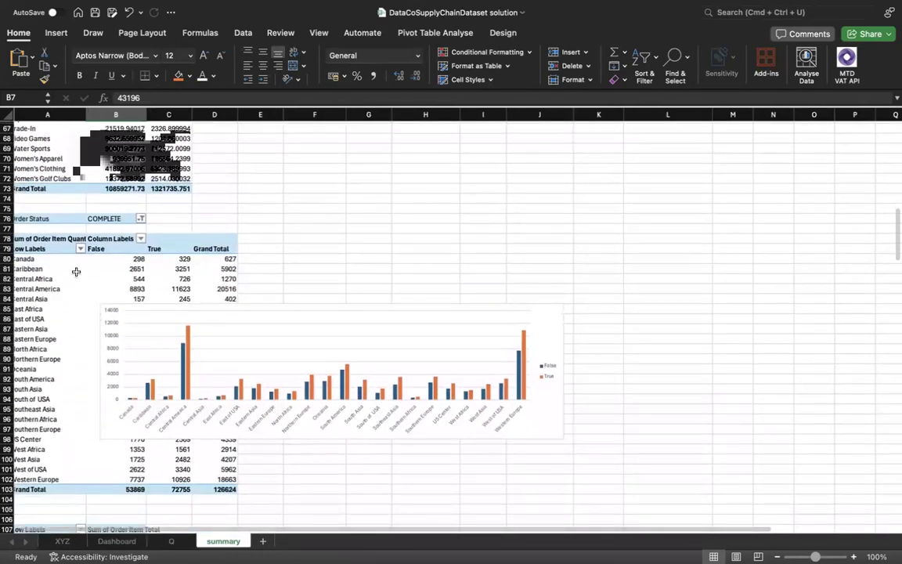
left_click(76, 272)
left_click(24, 238)
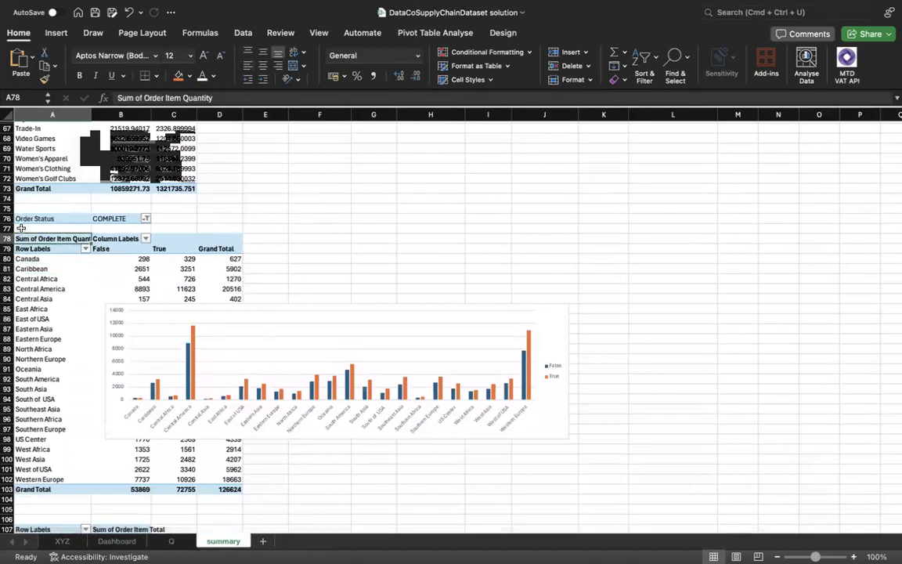
left_click_drag(35, 219, 237, 478)
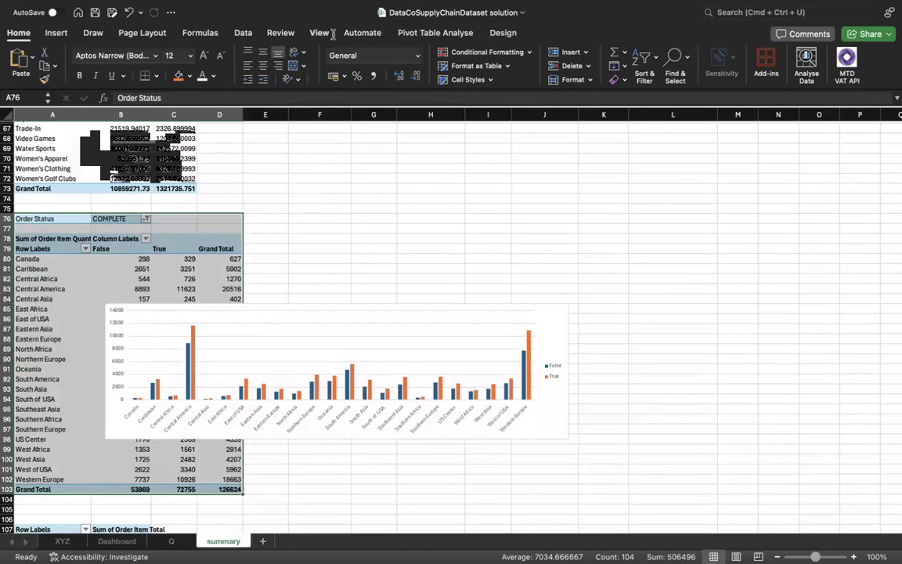
left_click(487, 33)
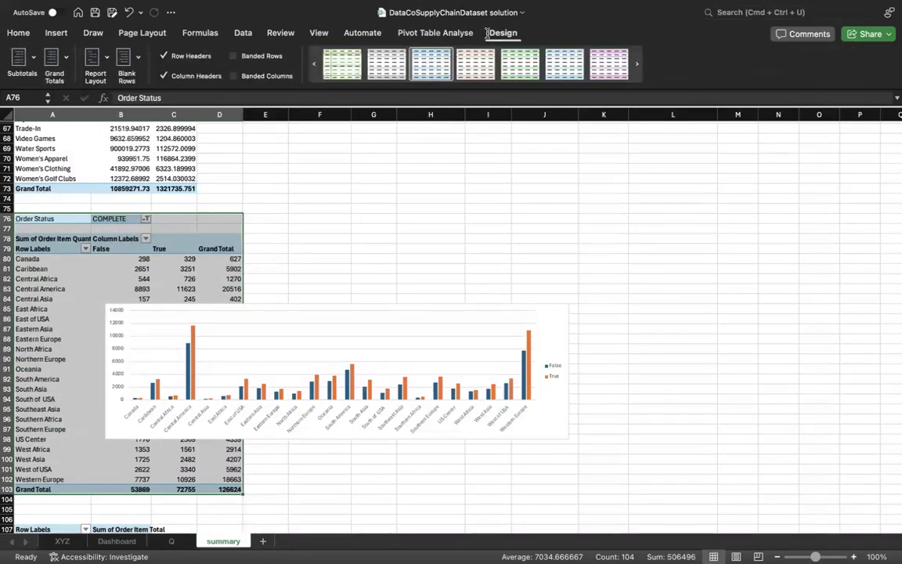
left_click(452, 34)
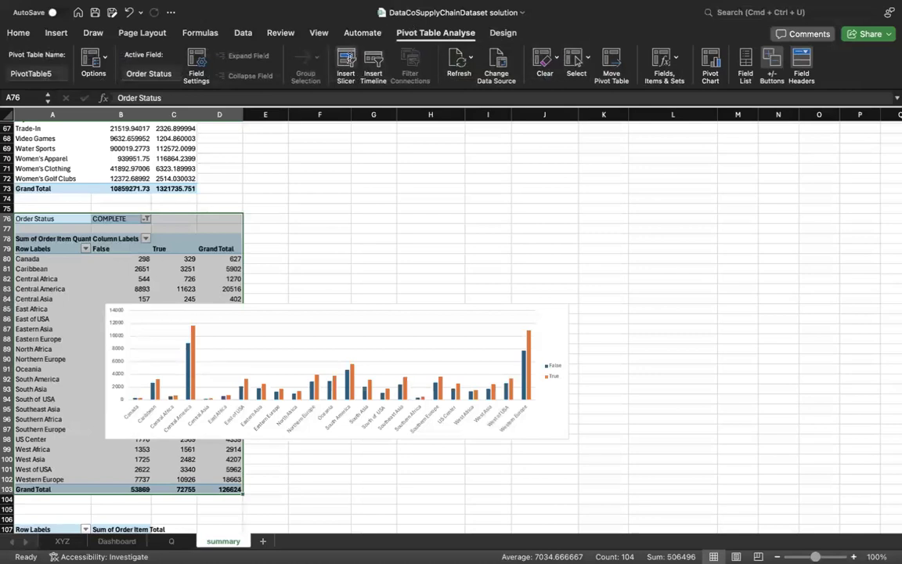
Step: Copy the region pivot table and paste it at cell L76
key("super+c")
left_click(638, 215)
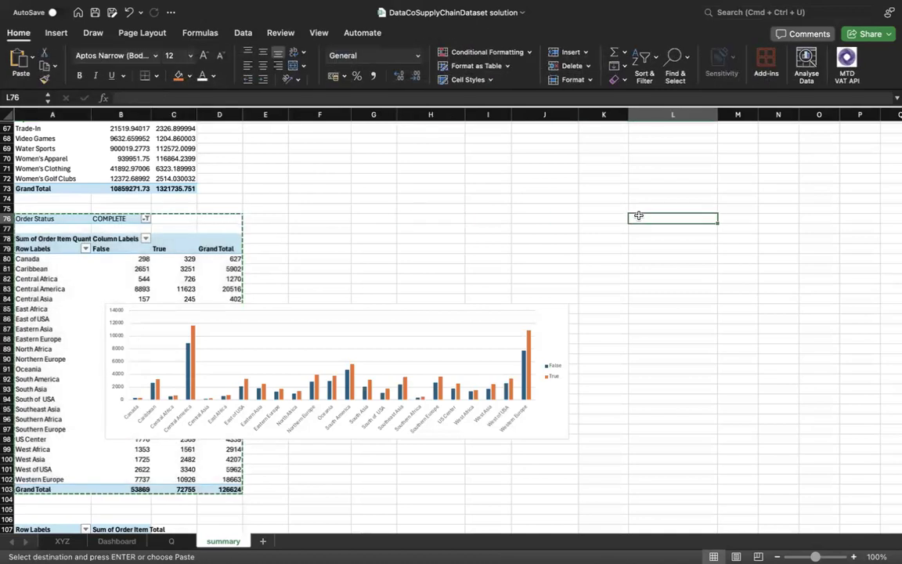
key("super+v")
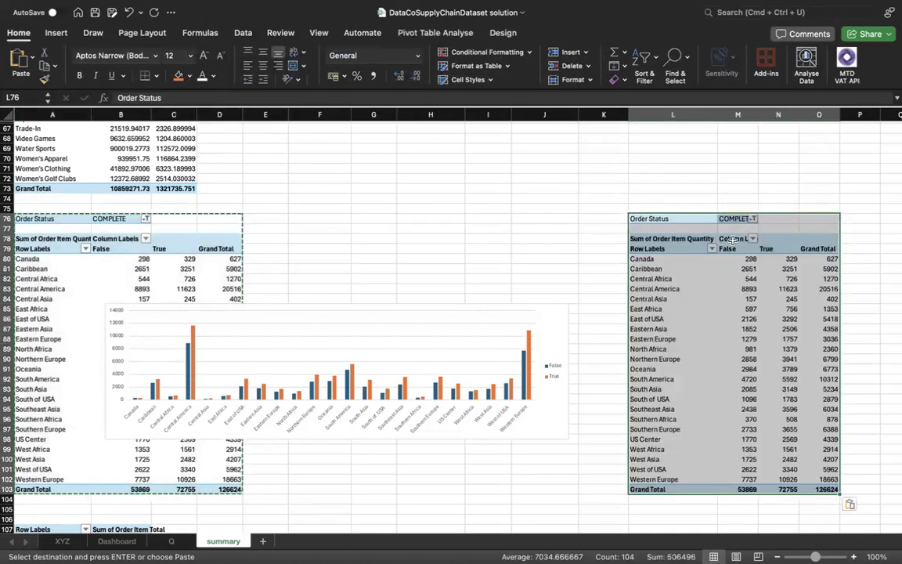
left_click(732, 241)
left_click(734, 219)
left_click(756, 218)
left_click(756, 219)
left_click(753, 219)
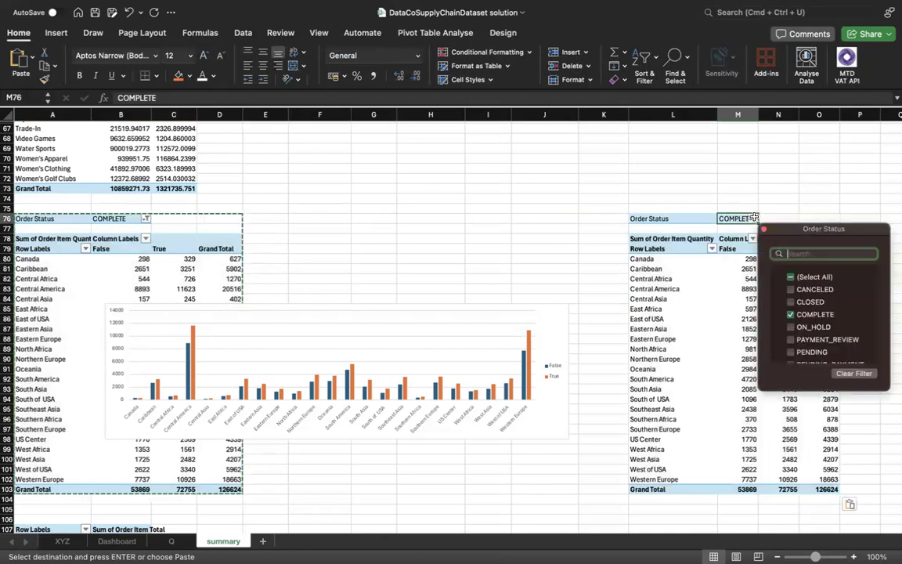
left_click(741, 272)
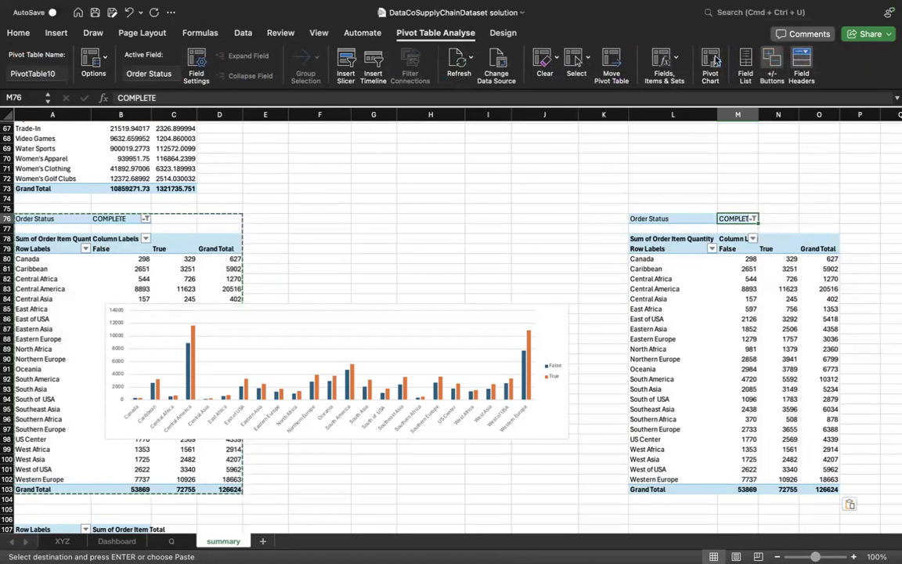
Step: Remove the Order Status filter, Late_delivery column and quantity Sum from the copied pivot's fields
left_click(745, 56)
scroll(797, 217, "up", 10)
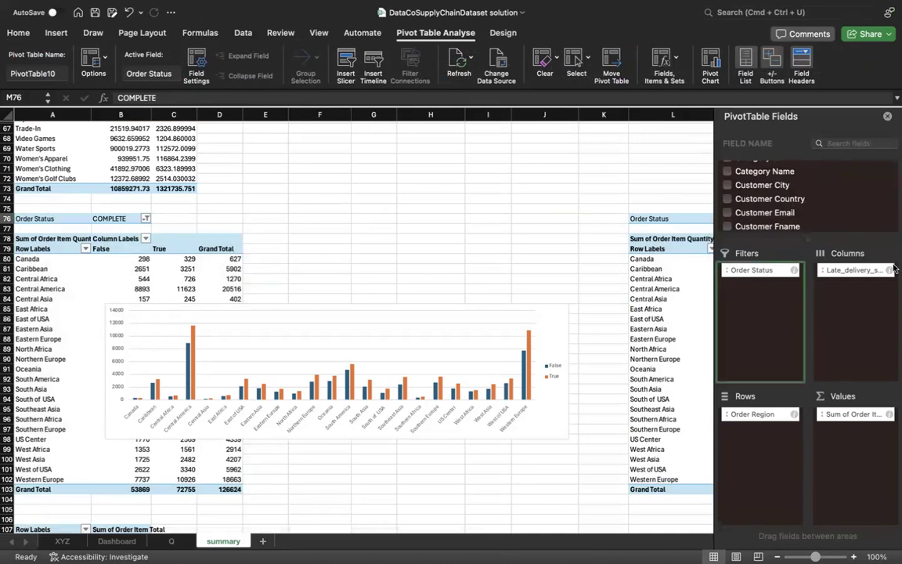
left_click_drag(752, 269, 564, 264)
left_click_drag(855, 269, 595, 266)
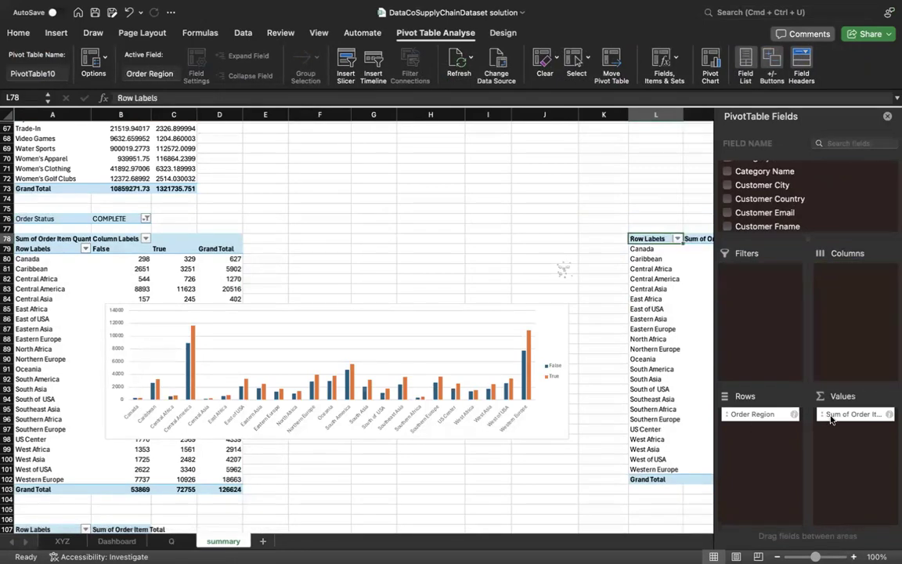
left_click_drag(559, 393, 525, 277)
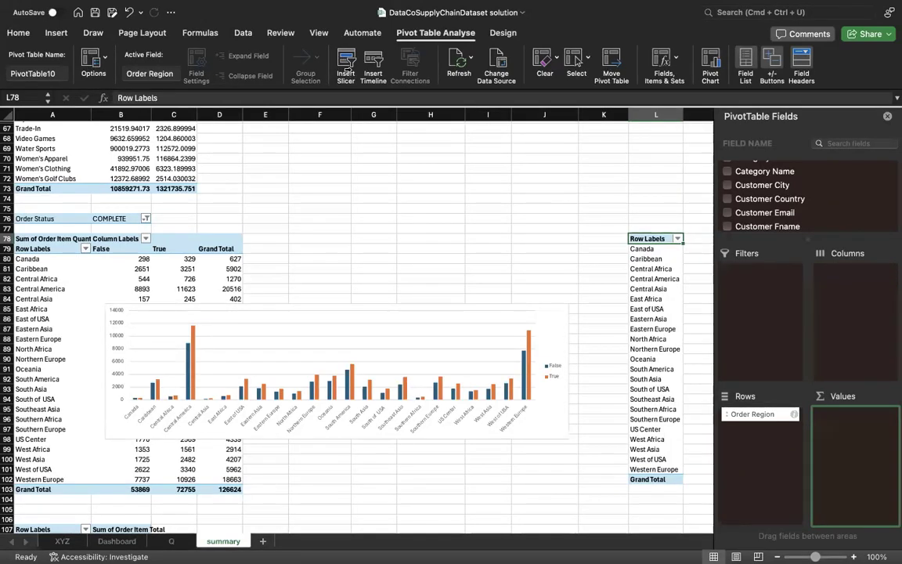
Step: Insert an Order Region slicer for the copied region pivot table, listing Canada, Caribbean, Central Africa and more
left_click(347, 72)
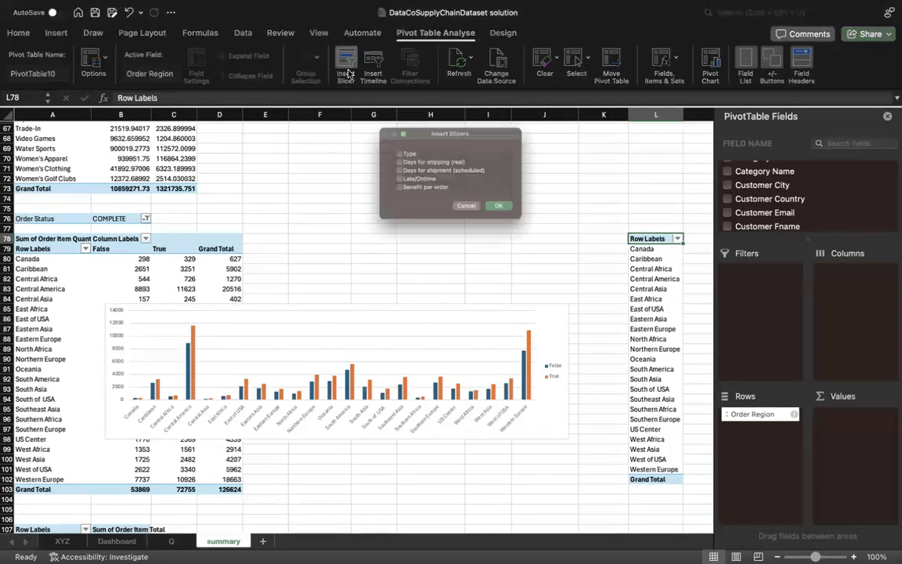
scroll(407, 177, "down", 15)
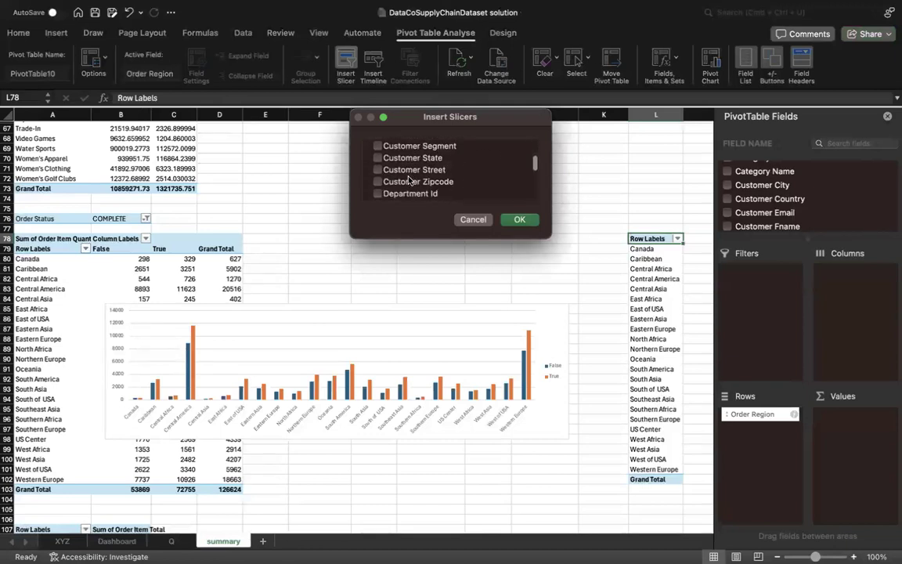
scroll(408, 179, "down", 5)
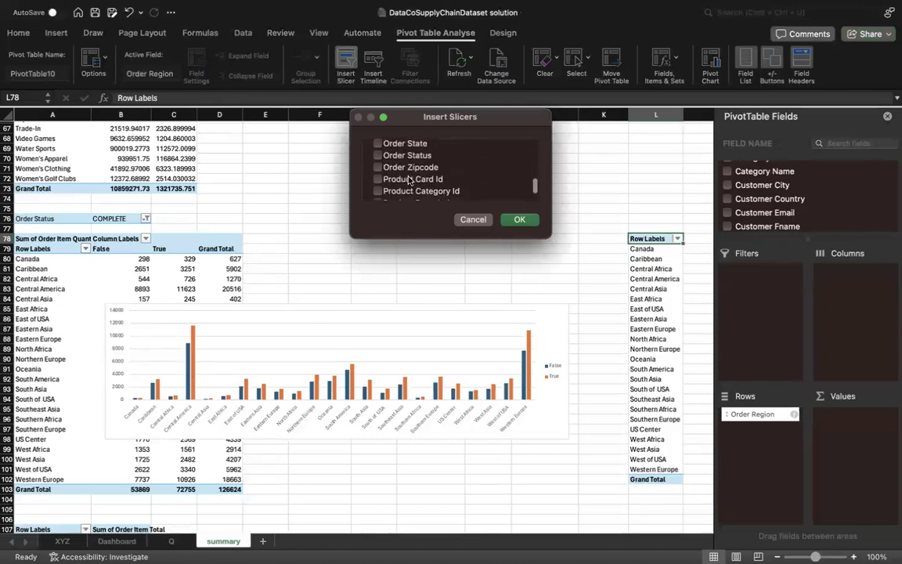
scroll(438, 167, "up", 3)
left_click(378, 168)
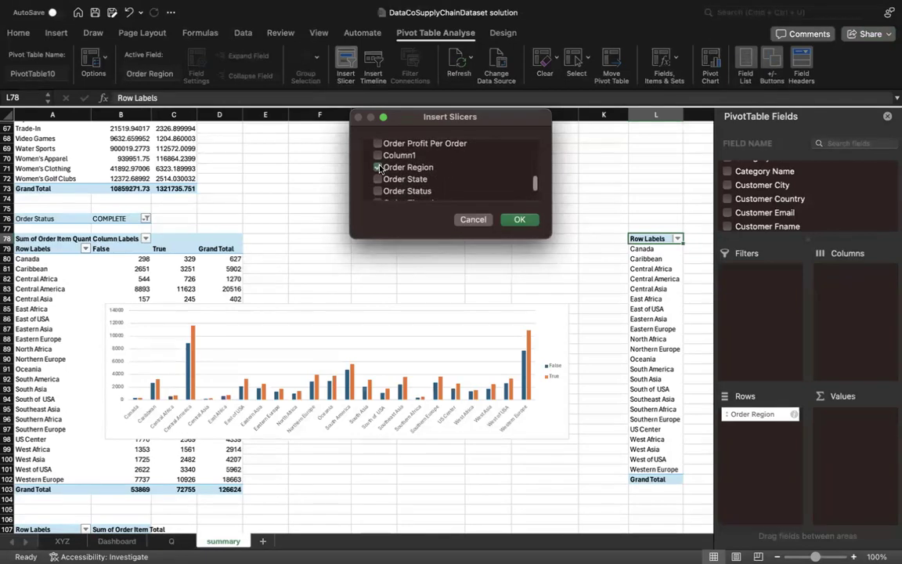
left_click(526, 222)
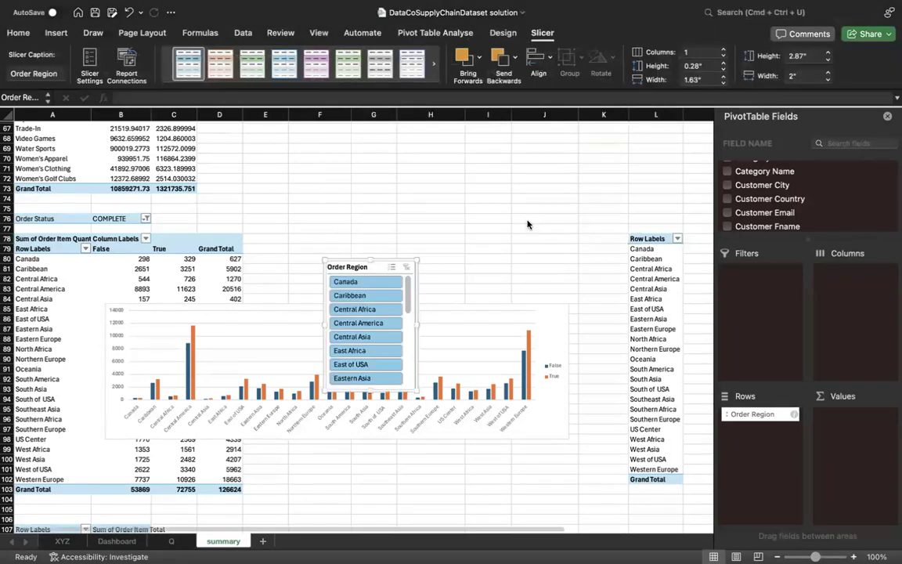
scroll(396, 334, "down", 8)
scroll(396, 334, "up", 5)
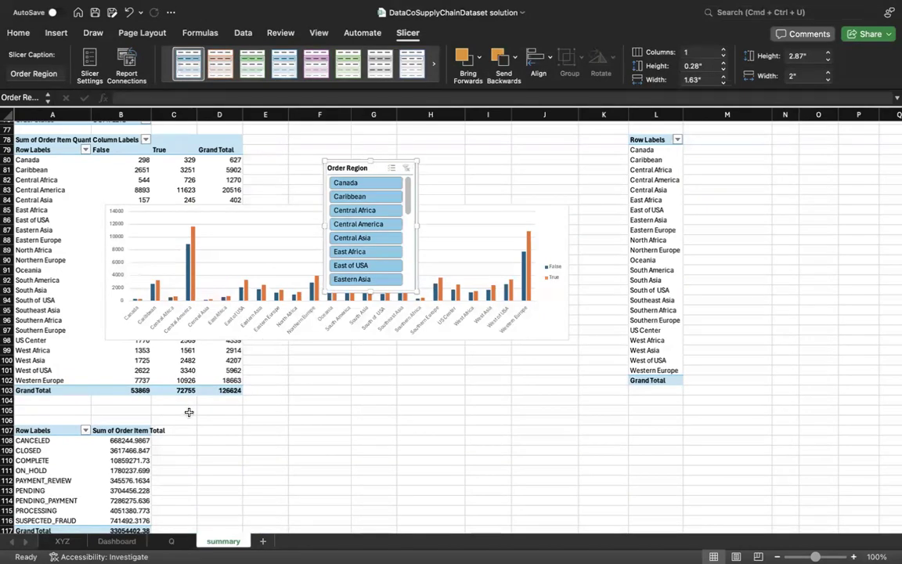
Step: Paste the Order Region slicer onto the Dashboard sheet at cell U17
left_click(119, 541)
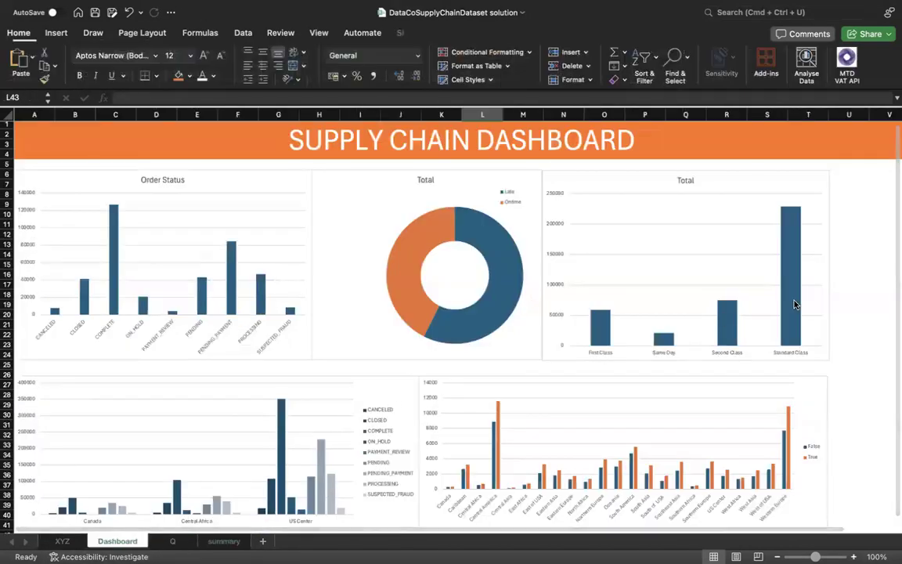
left_click(865, 282)
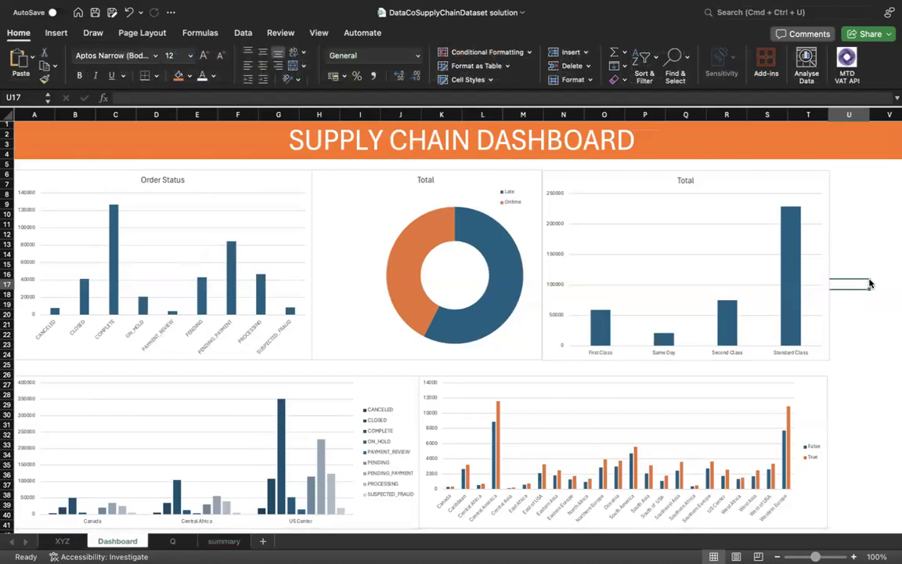
key("super+v")
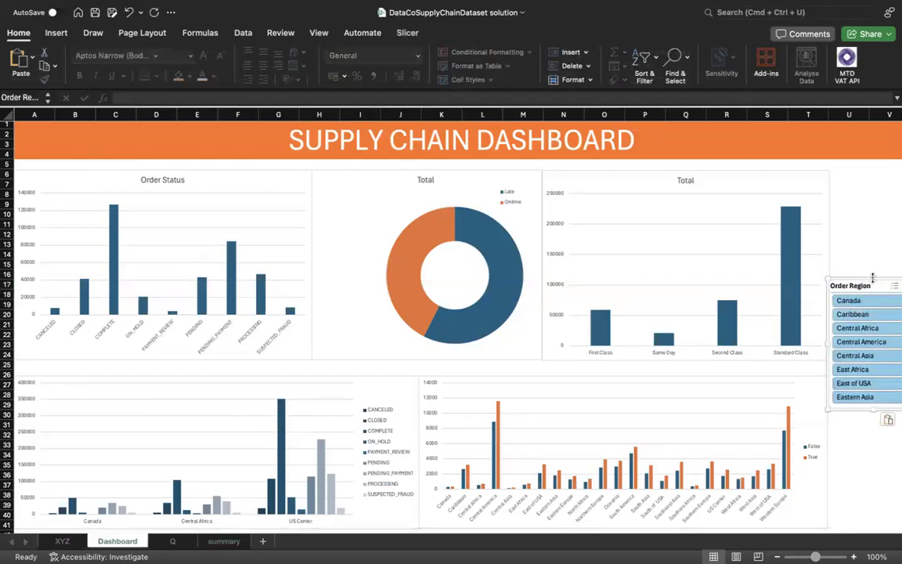
Step: Stretch the slicer down the right edge beside the charts so it lists every region through Western Europe
left_click_drag(872, 280, 871, 171)
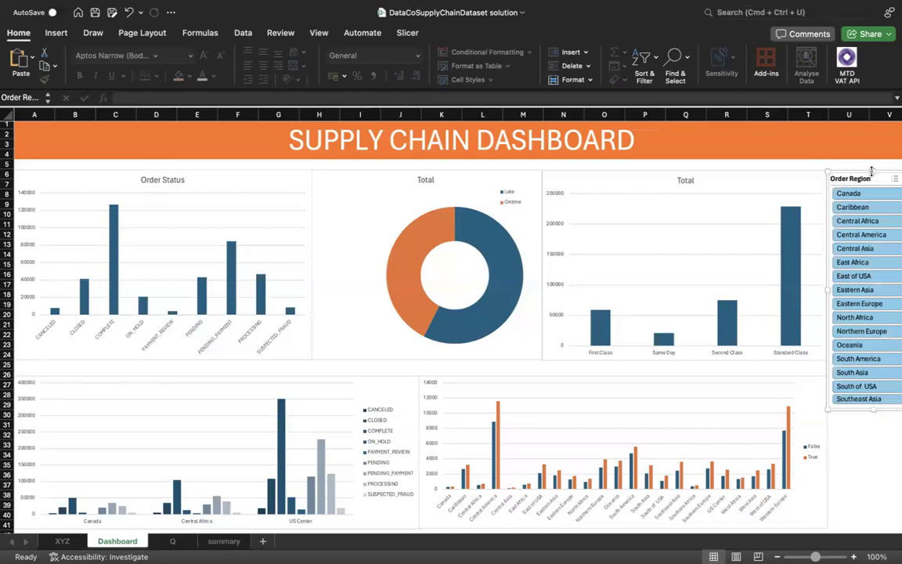
scroll(849, 409, "right", 2)
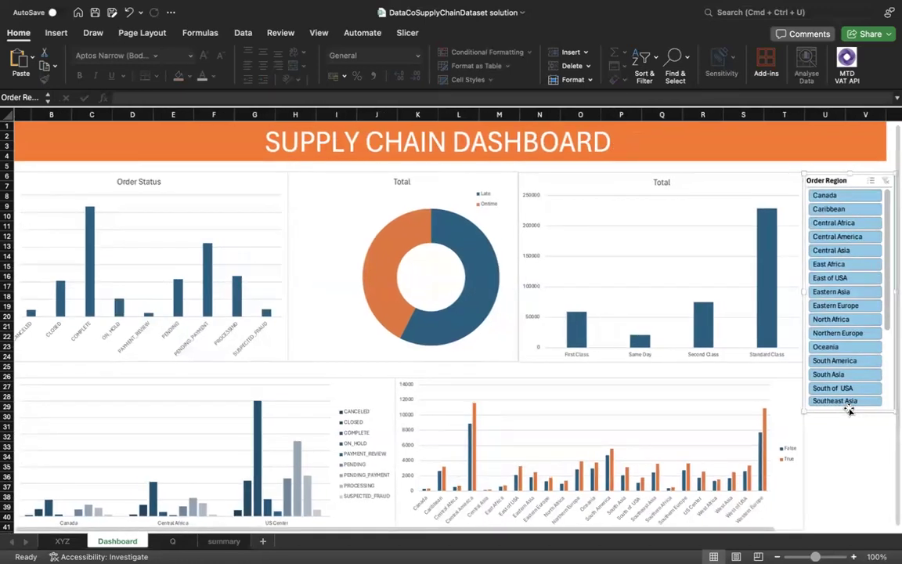
left_click_drag(851, 411, 851, 529)
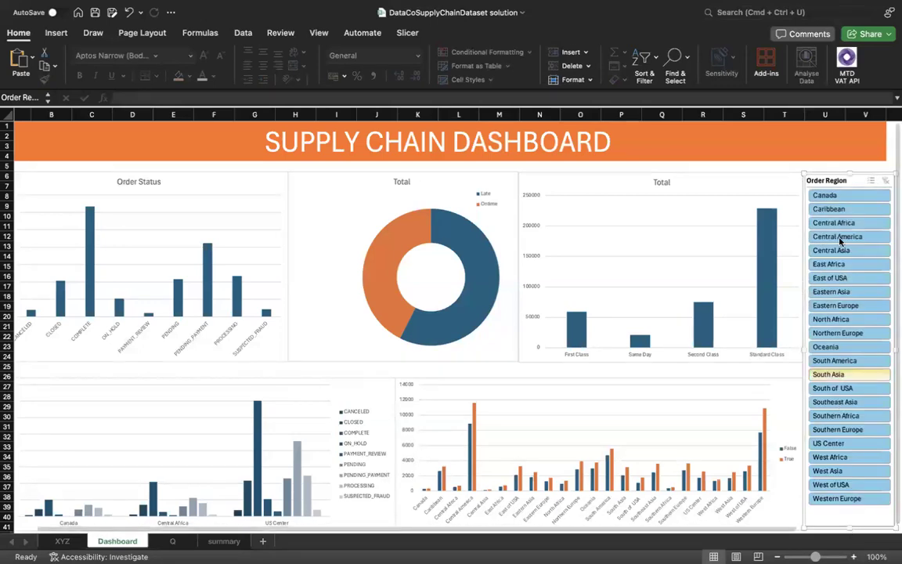
left_click_drag(856, 180, 854, 200)
left_click(853, 187)
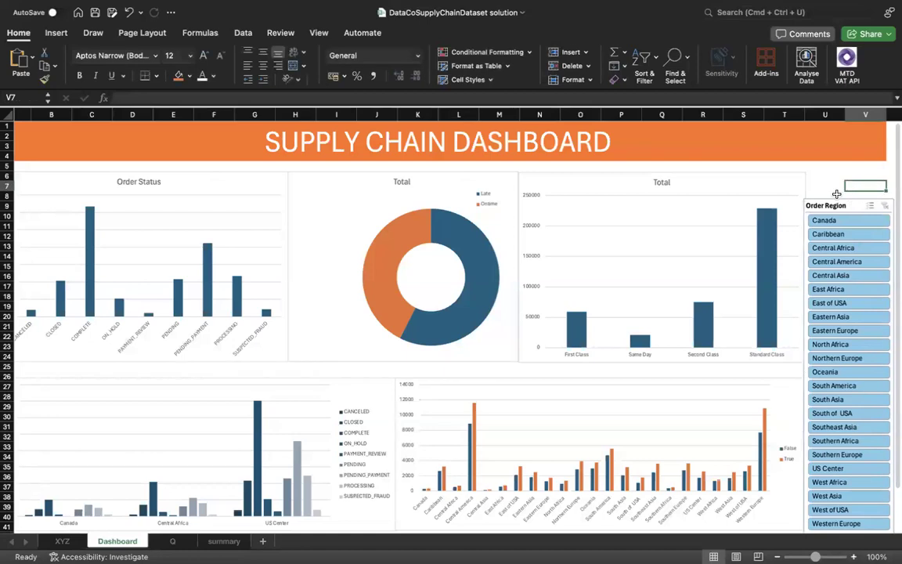
left_click(832, 205)
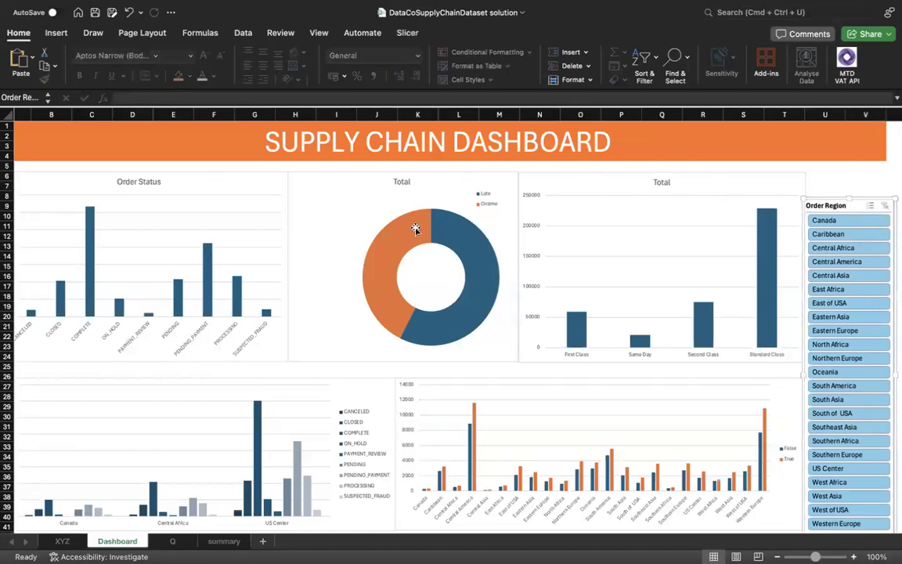
scroll(415, 228, "left", 1)
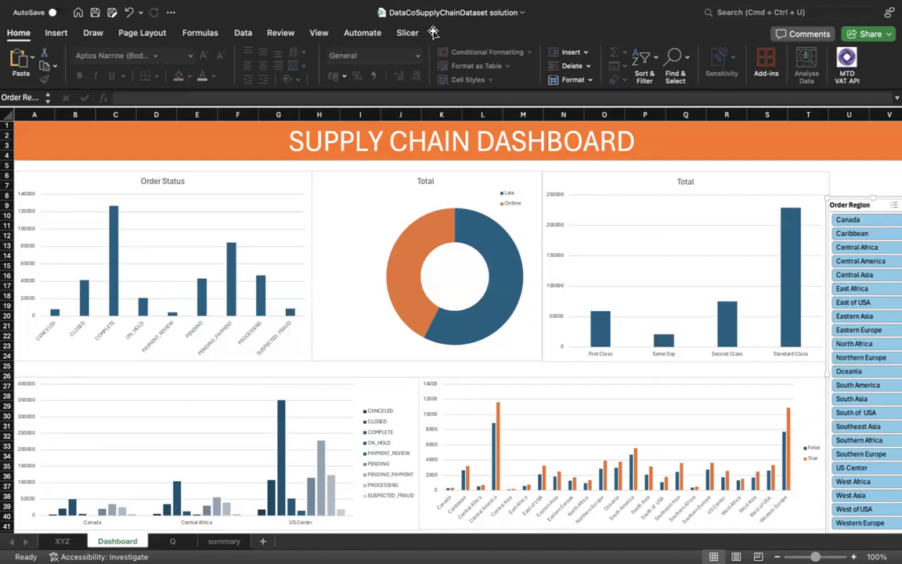
Step: In the slicer's Report Connections, connect PivotTable10, PivotTable2, PivotTable3 and PivotTable4
left_click(407, 32)
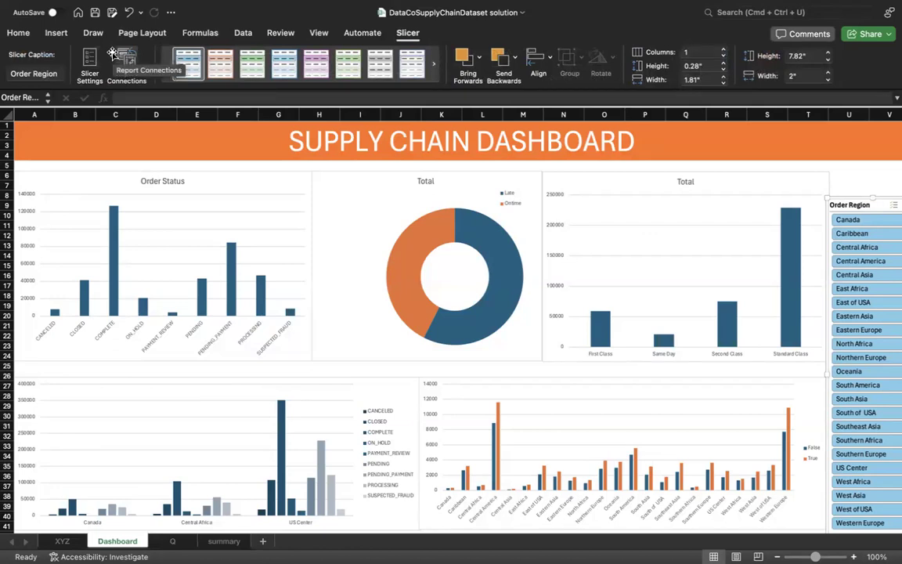
left_click(123, 56)
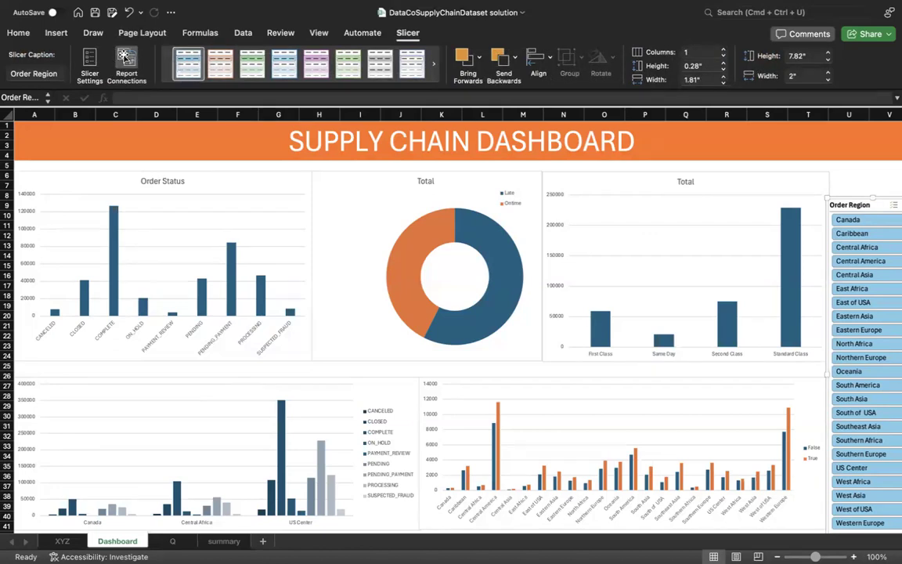
scroll(383, 183, "up", 1)
scroll(382, 185, "down", 2)
scroll(383, 180, "down", 2)
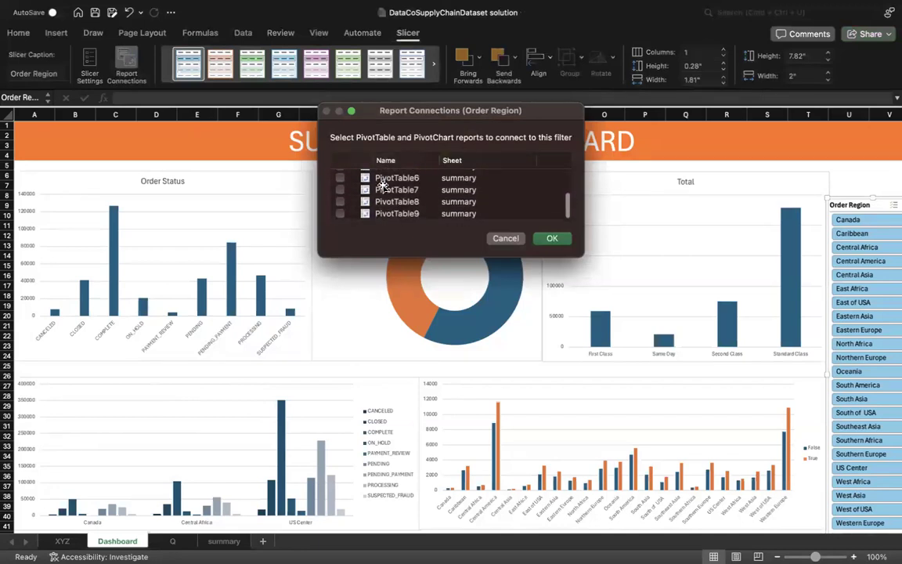
scroll(360, 177, "up", 4)
left_click(339, 176)
left_click(340, 188)
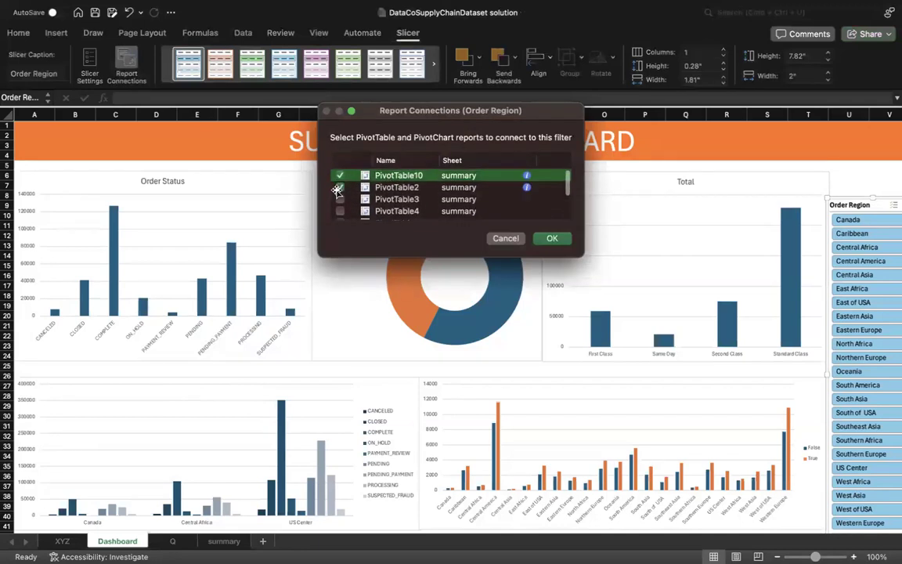
left_click(340, 198)
left_click(339, 211)
Step: Also connect PivotTable5, PivotTable7, PivotTable8 and PivotTable9, and confirm the connections
scroll(337, 205, "down", 2)
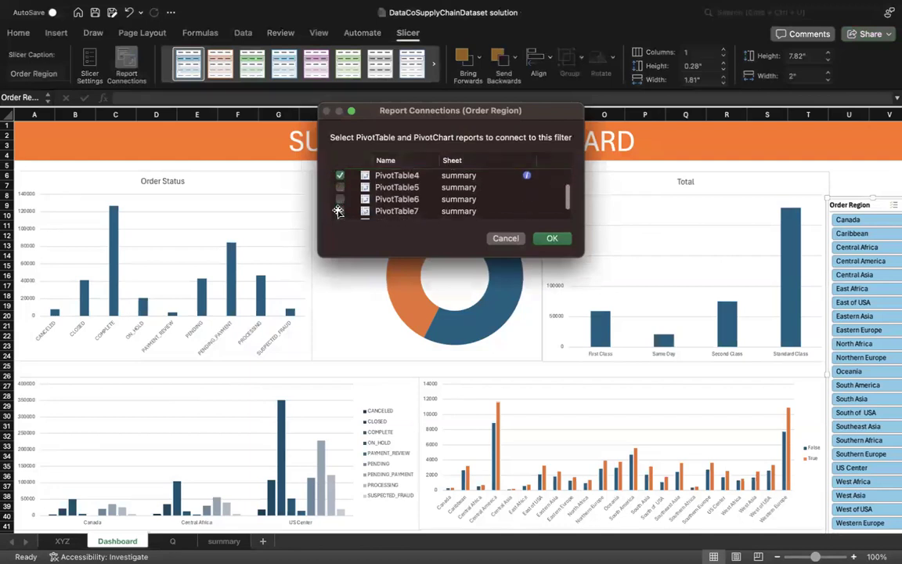
left_click(339, 184)
left_click(339, 206)
scroll(339, 213, "down", 1)
left_click(339, 202)
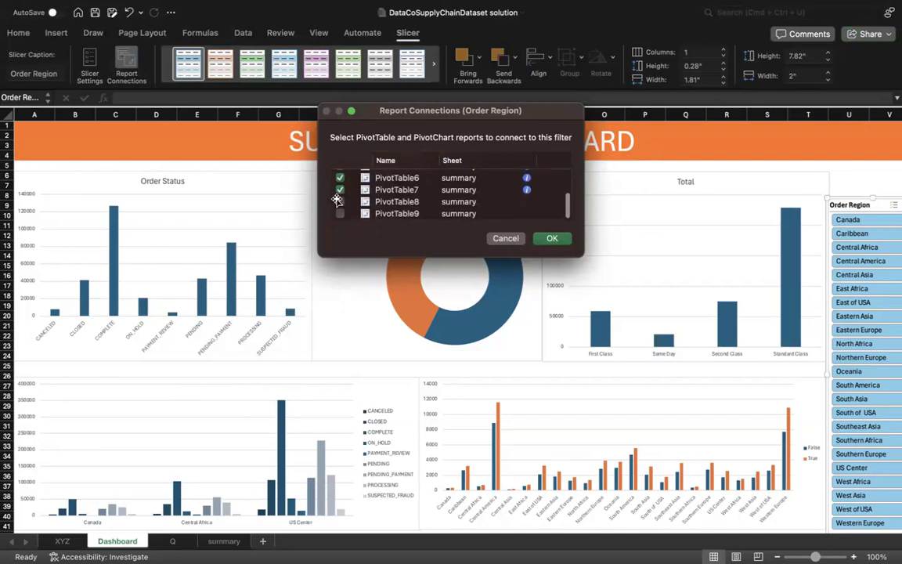
left_click(339, 213)
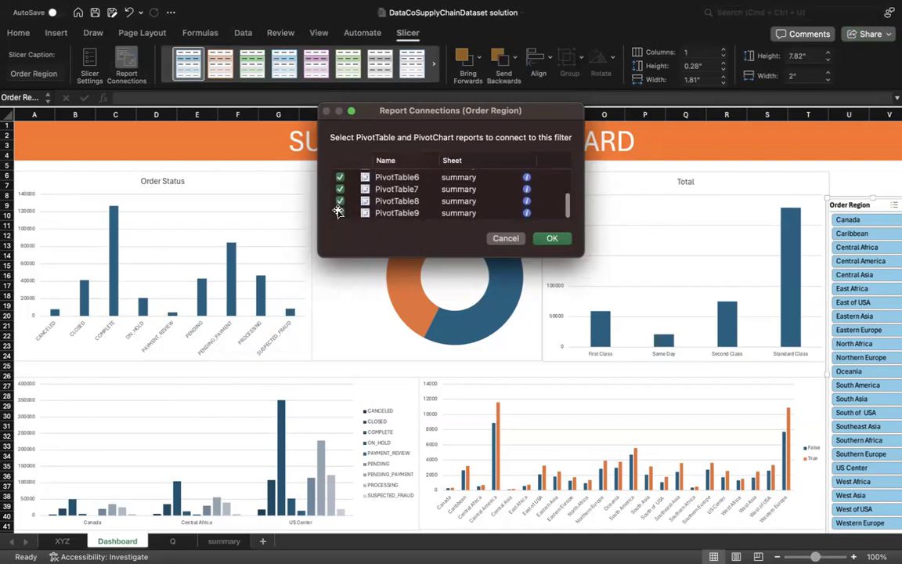
left_click(552, 238)
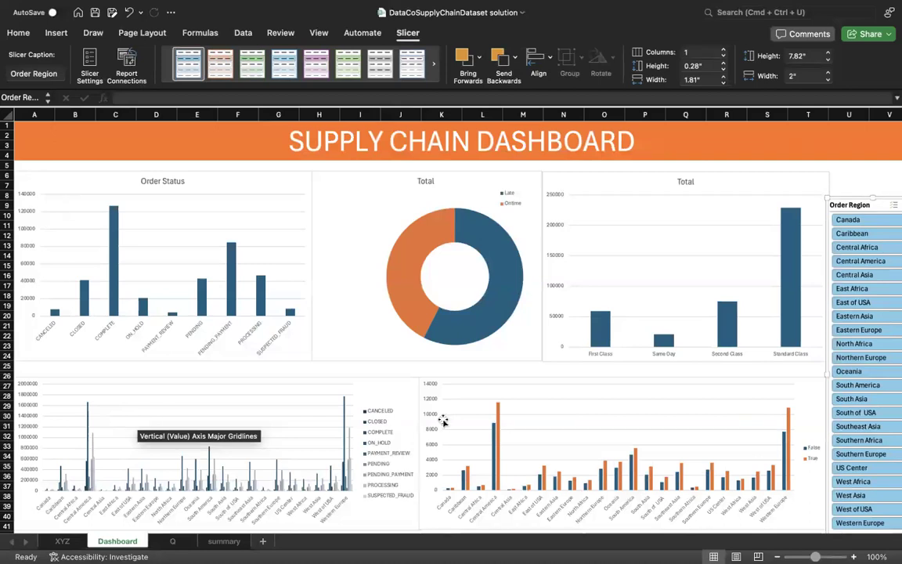
Step: Test the slicer by filtering the charts to each region in turn, Canada through Oceania
left_click(879, 223)
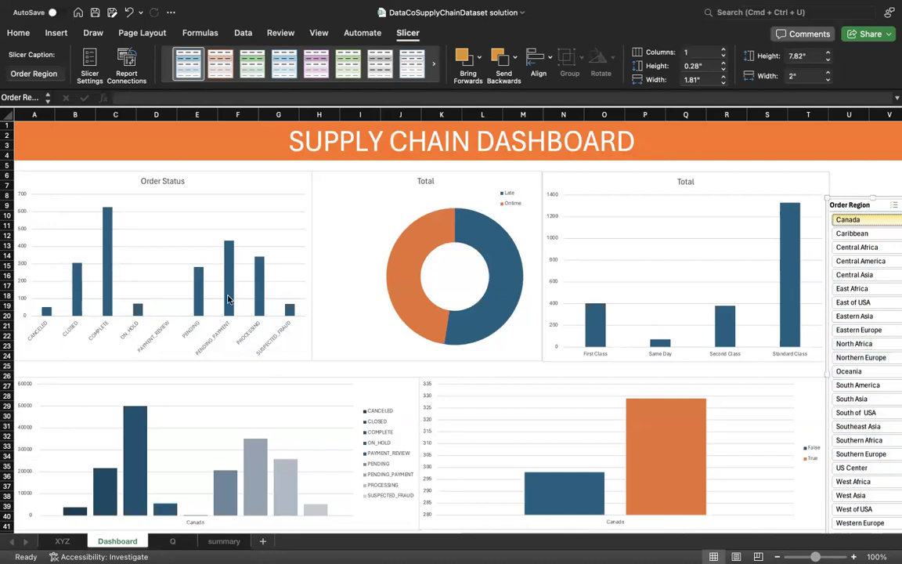
left_click(870, 237)
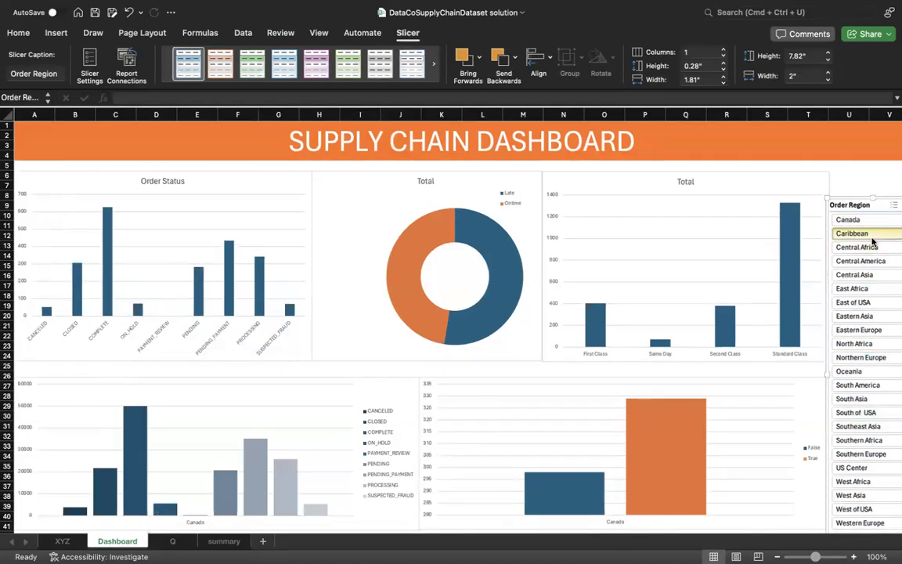
left_click(872, 246)
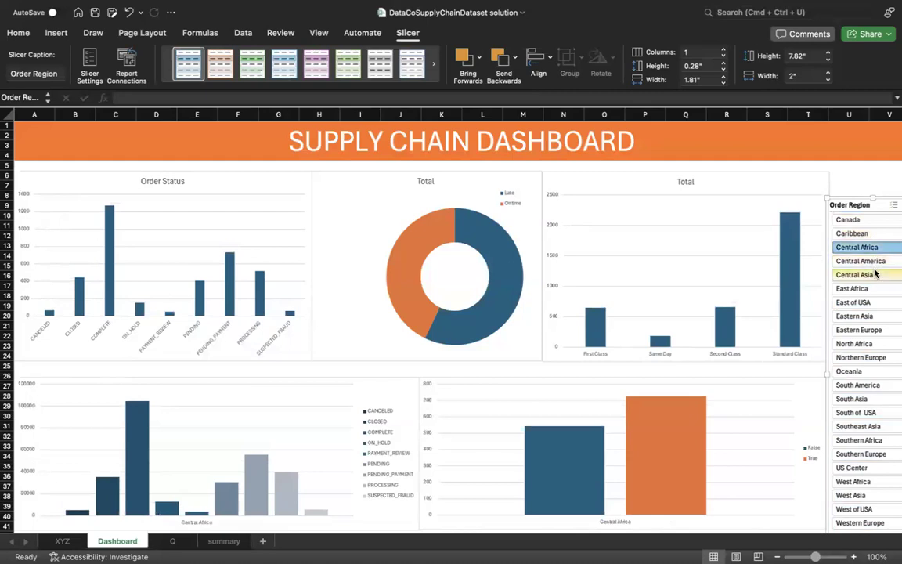
left_click(875, 274)
left_click(875, 288)
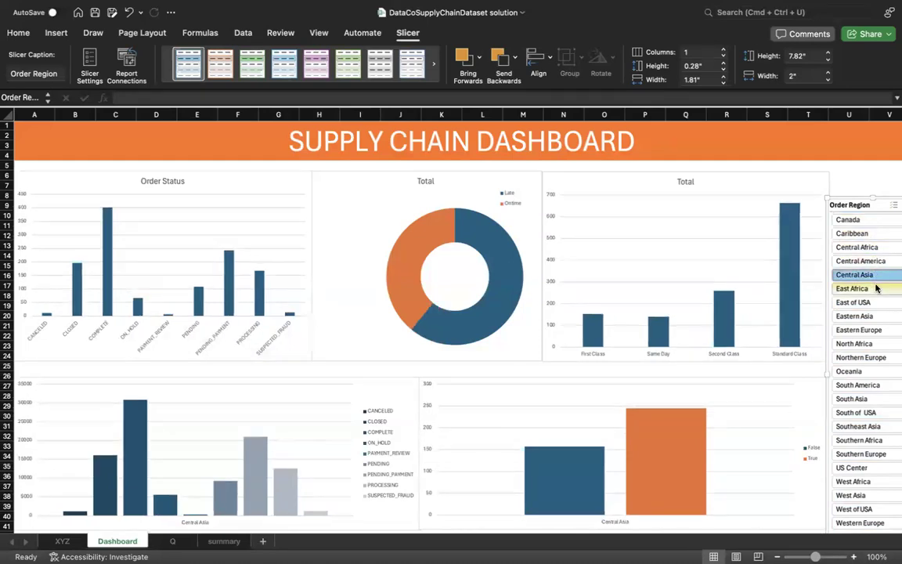
left_click(875, 302)
left_click(876, 317)
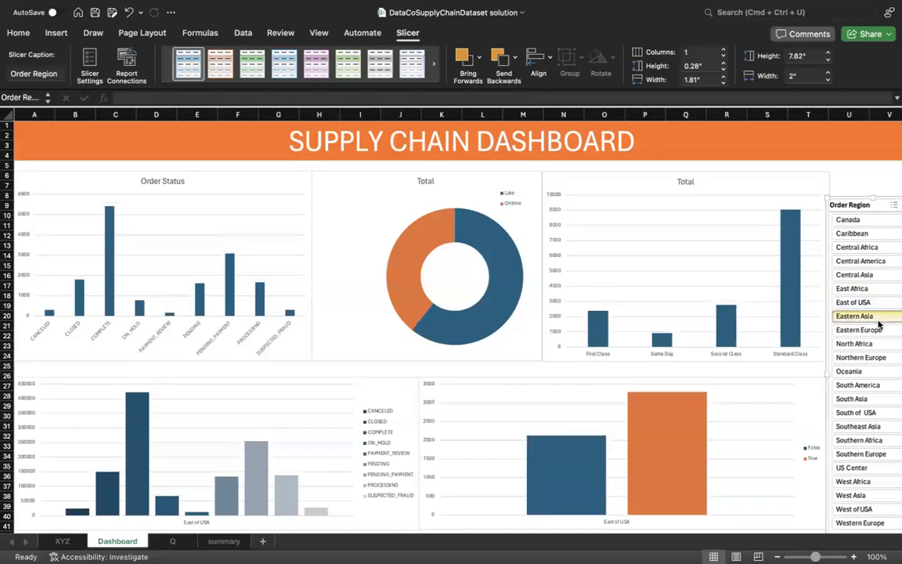
left_click(876, 330)
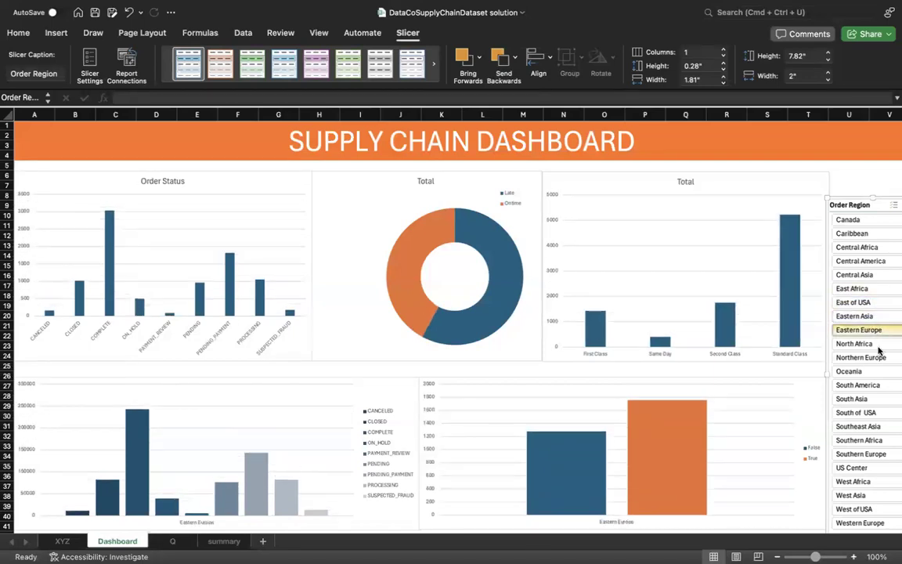
left_click(877, 344)
left_click(878, 370)
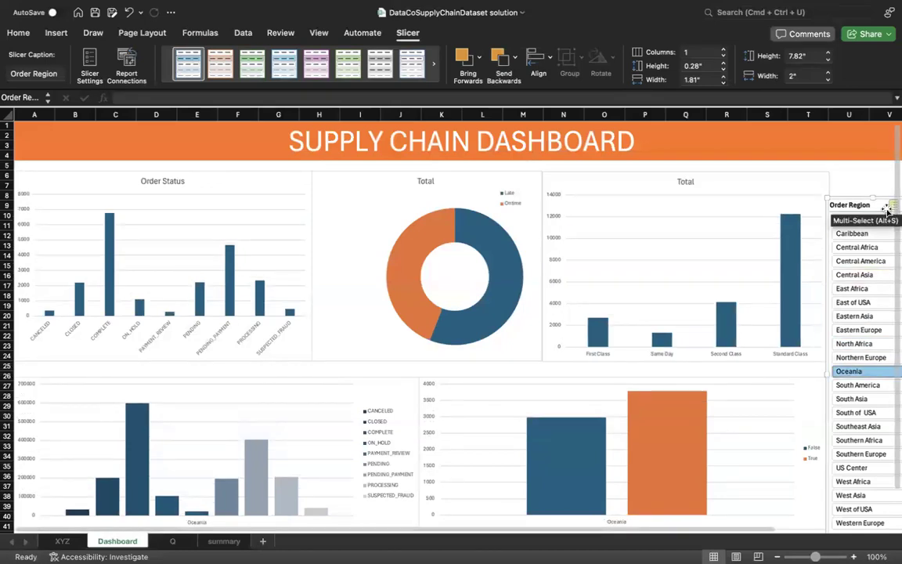
Step: Filter the charts to South America, Eastern Europe, Central Africa, South of USA and West Asia together
left_click(853, 385)
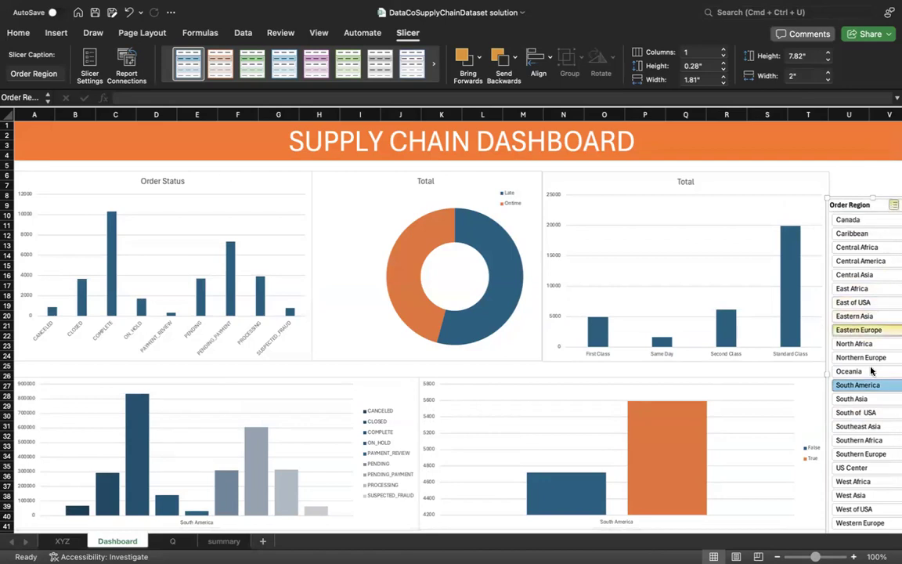
left_click(858, 329)
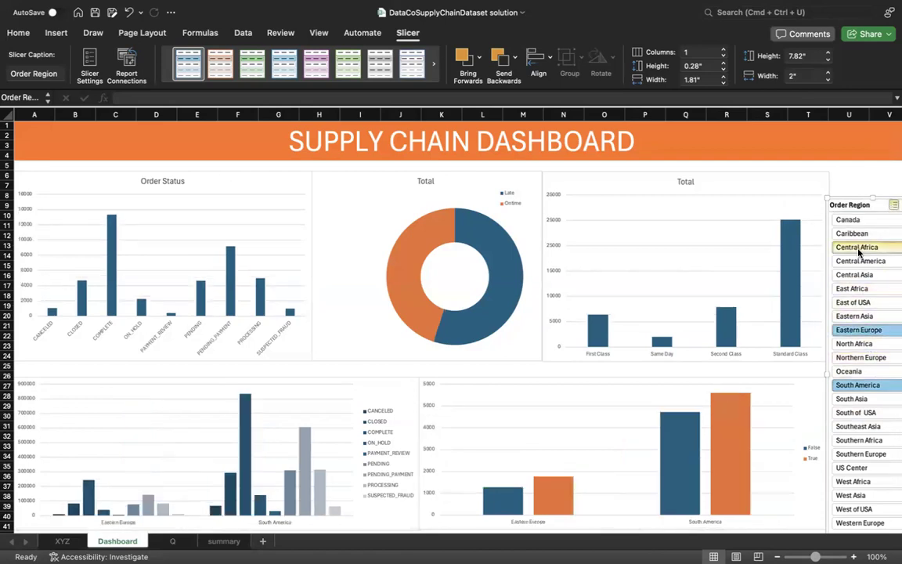
left_click(859, 249)
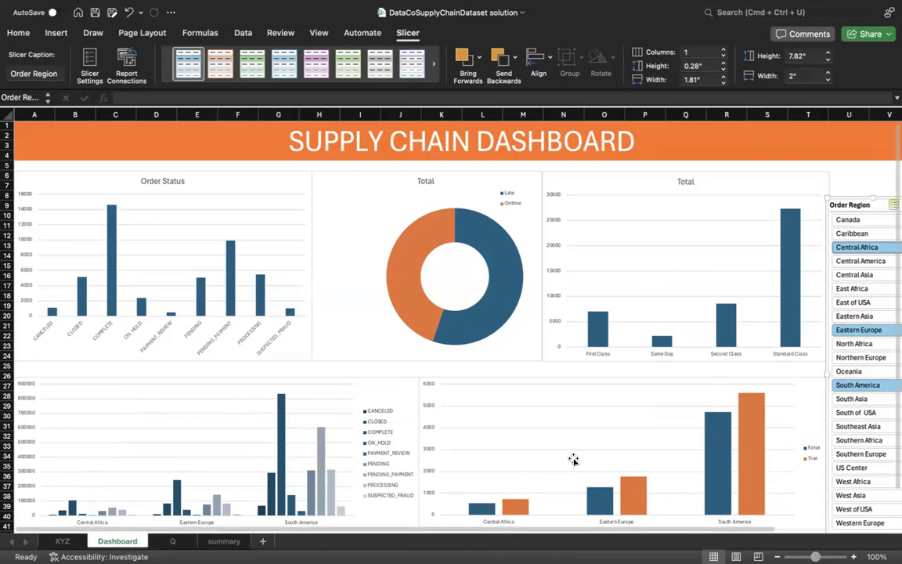
left_click(840, 413)
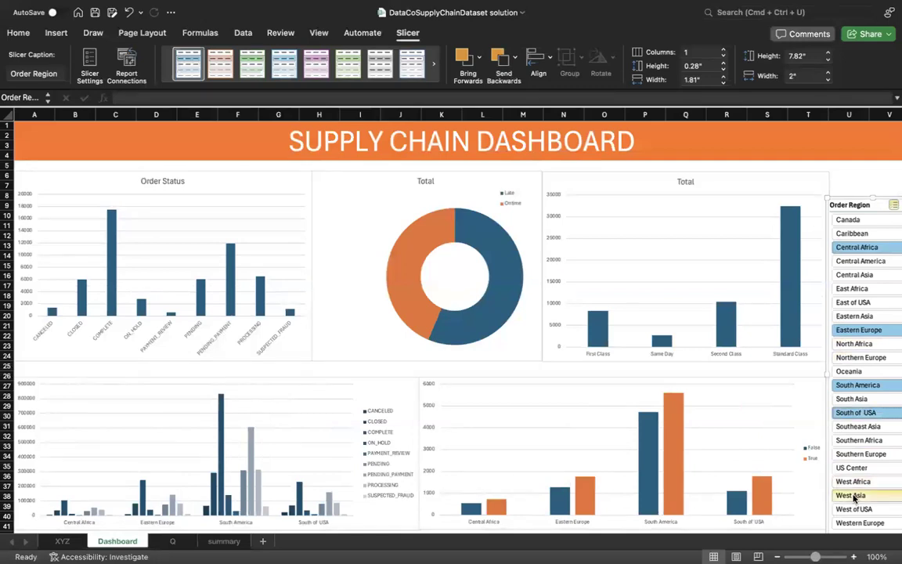
left_click(853, 496)
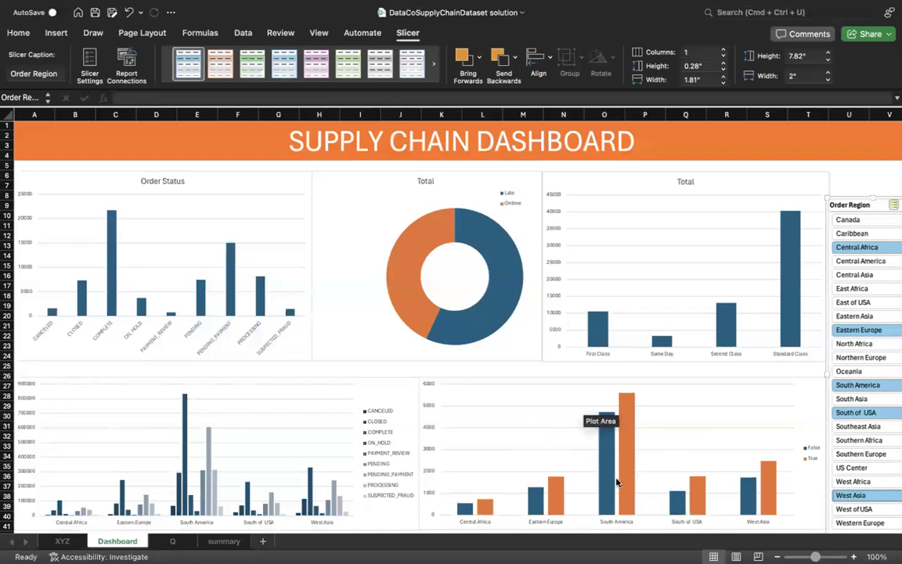
Step: Delete the lower-right False/True pivot chart from the Dashboard
left_click(819, 391)
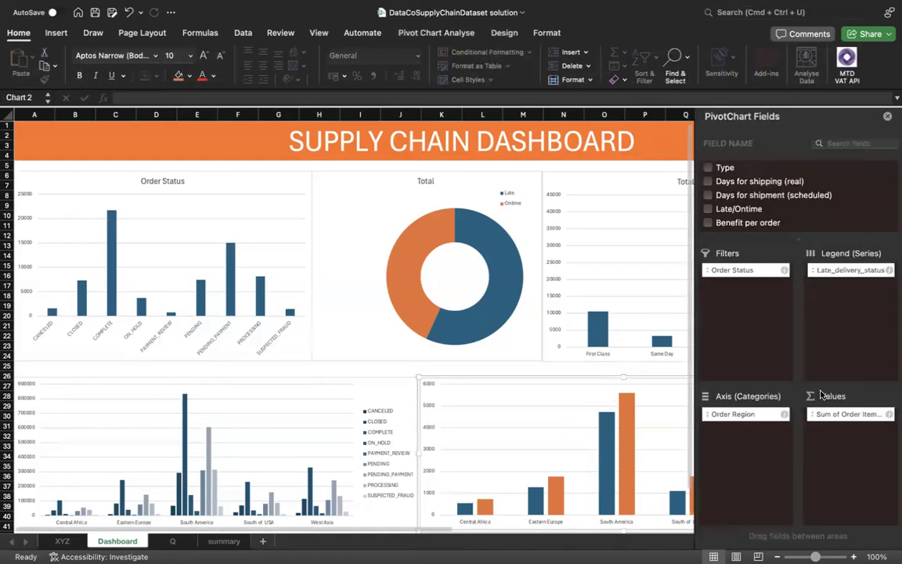
left_click(801, 106)
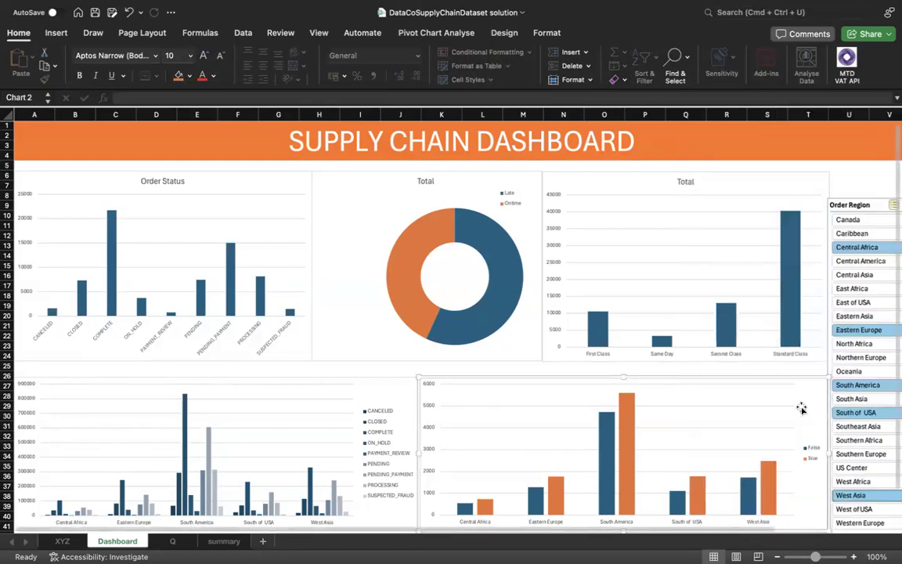
right_click(678, 190)
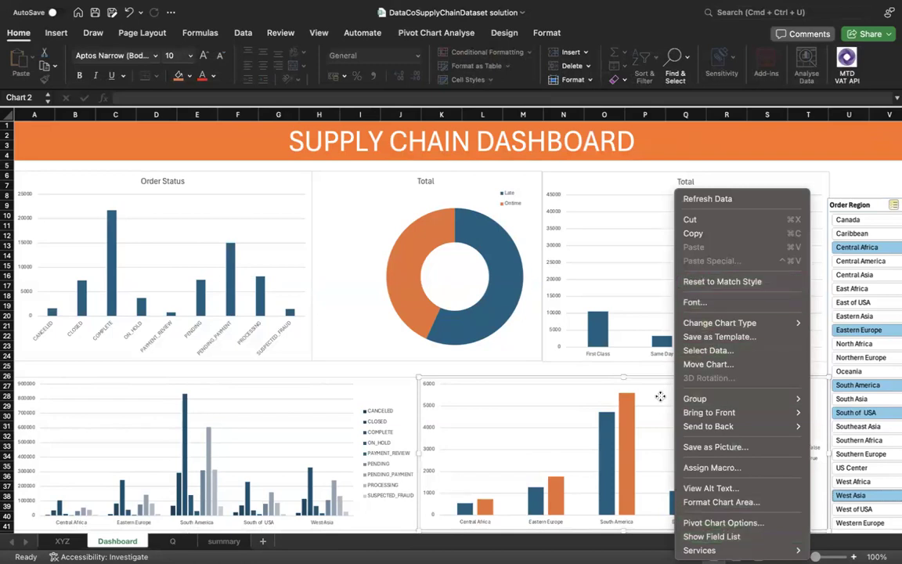
key("Escape")
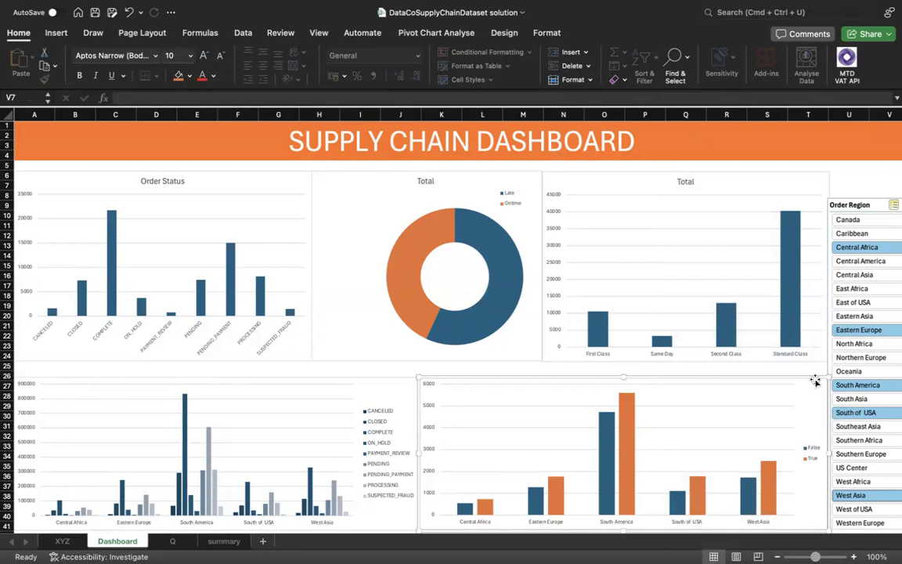
key("Delete")
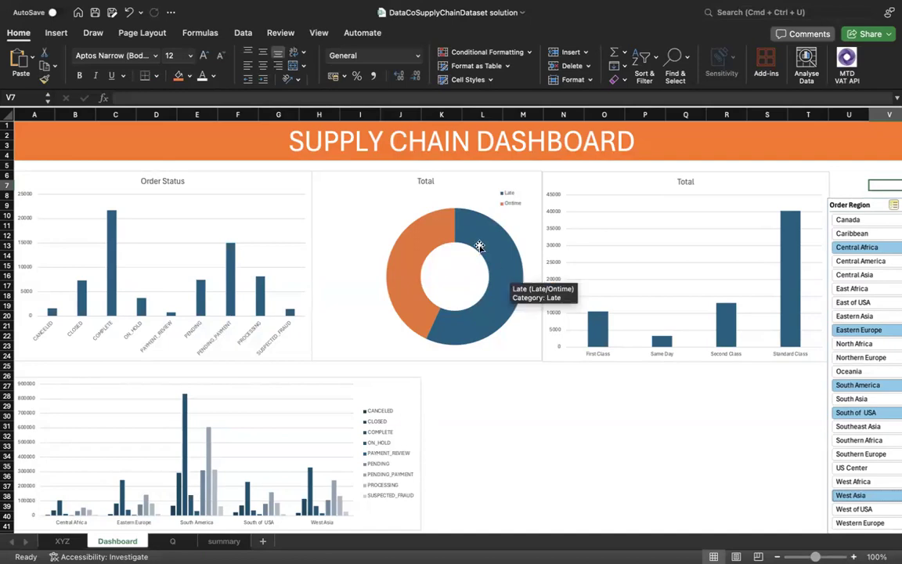
left_click(224, 542)
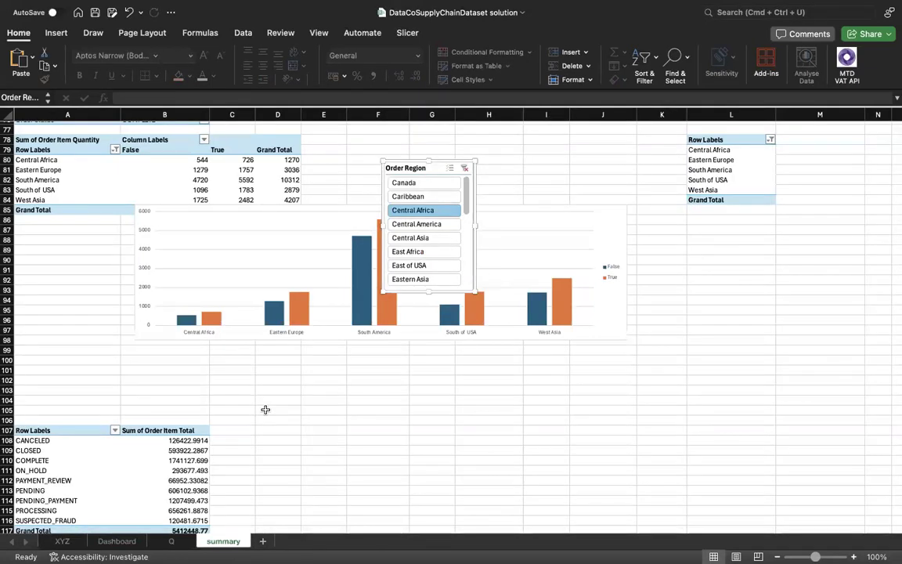
left_click(114, 541)
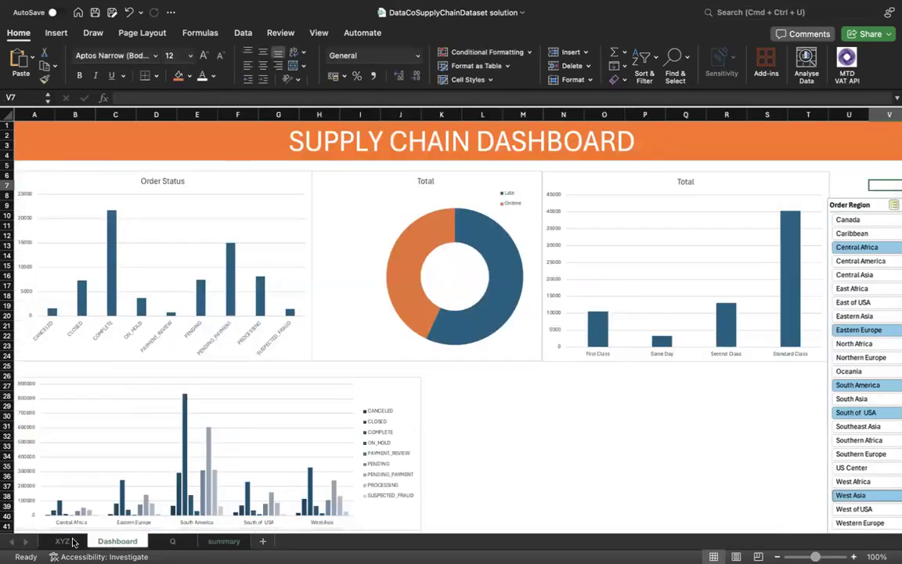
left_click(71, 541)
scroll(319, 315, "left", 10)
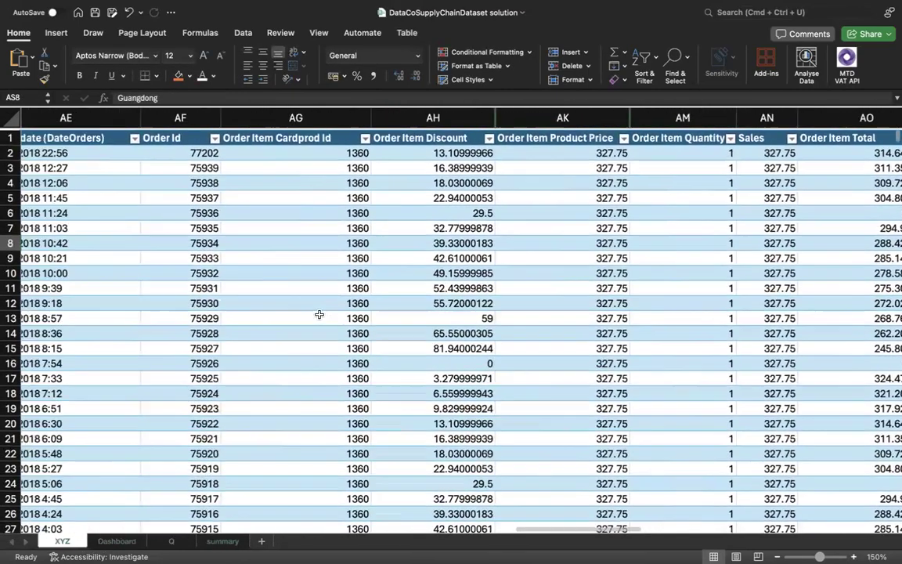
scroll(319, 315, "left", 5)
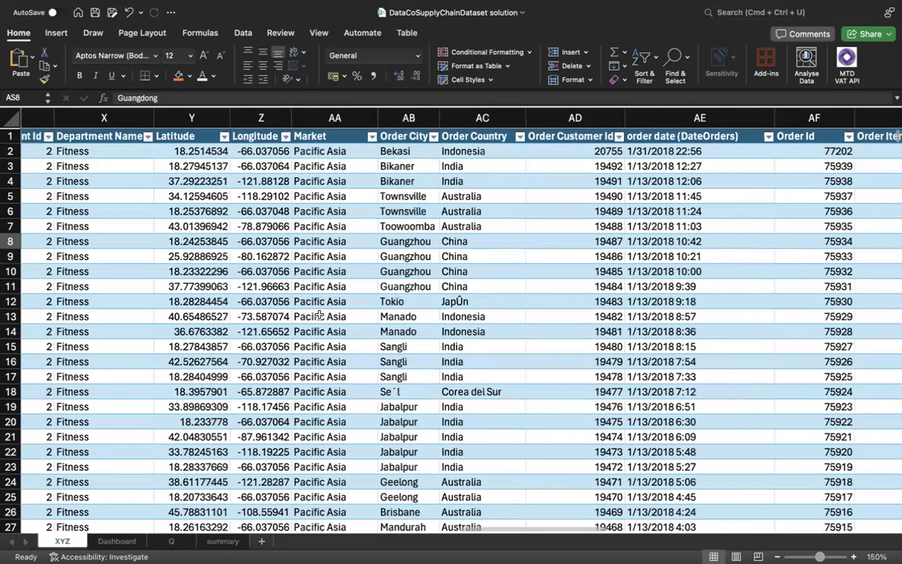
scroll(319, 315, "left", 3)
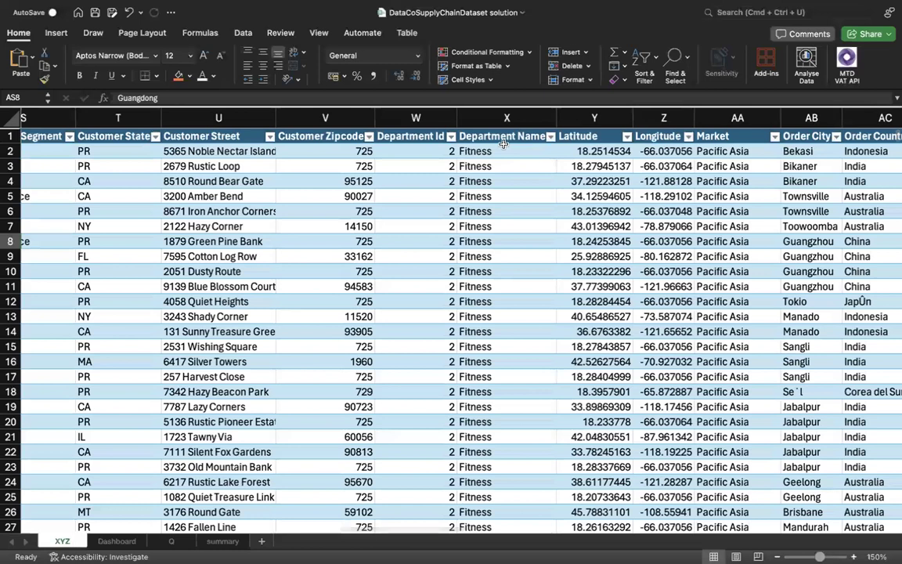
left_click(472, 148)
left_click(548, 135)
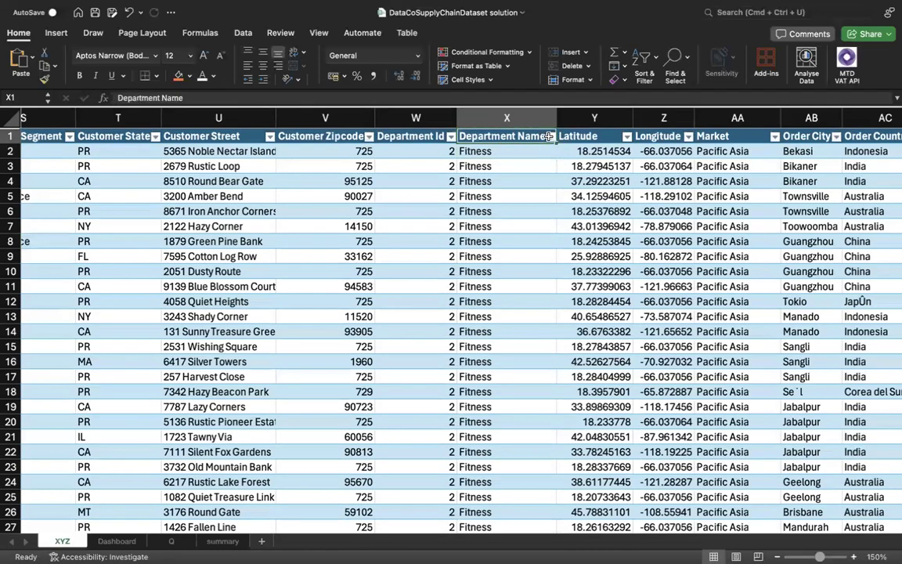
left_click(550, 137)
scroll(582, 310, "down", 3)
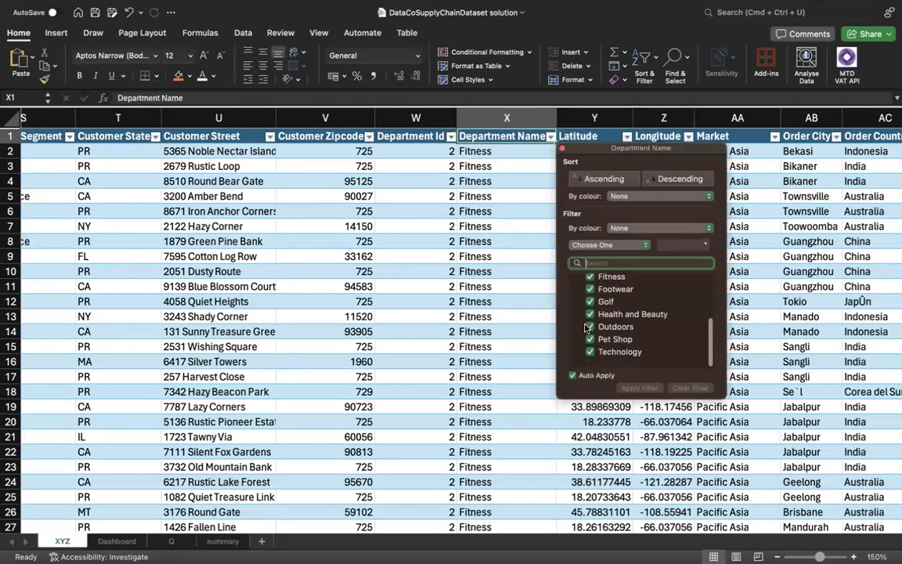
scroll(586, 328, "up", 3)
scroll(587, 328, "down", 3)
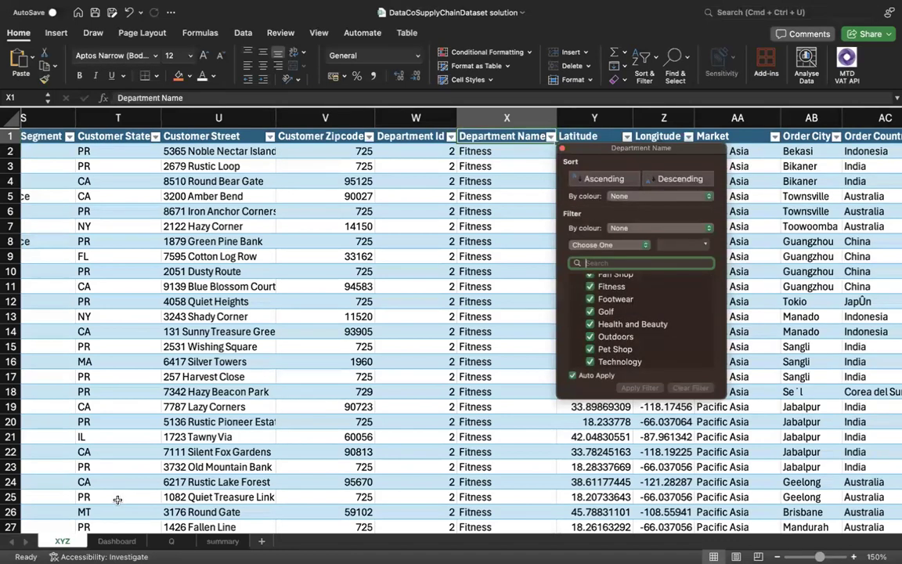
key("Escape")
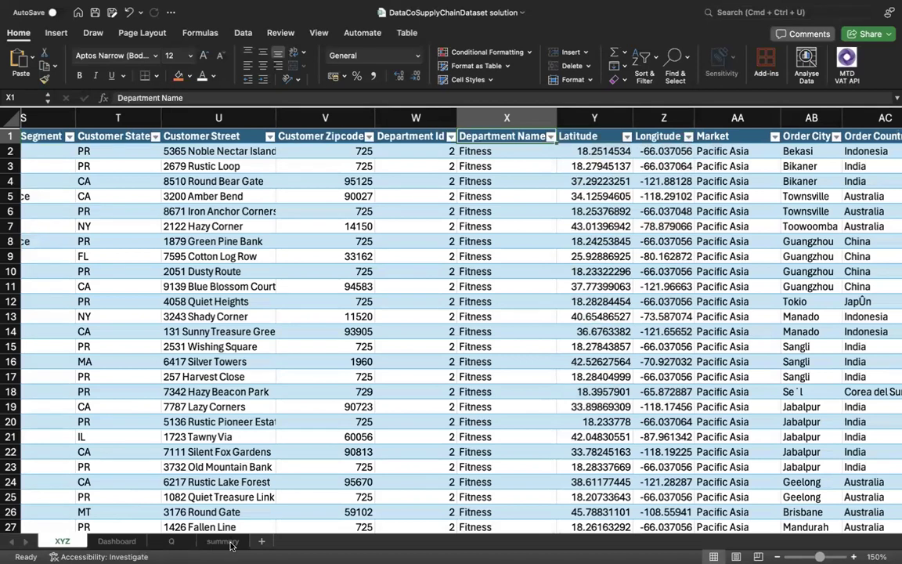
Step: Select cell B25 in the summary sheet's category pivot table (PivotTable4) to bring up its PivotTable Analyse tools
left_click(221, 541)
scroll(279, 401, "up", 3)
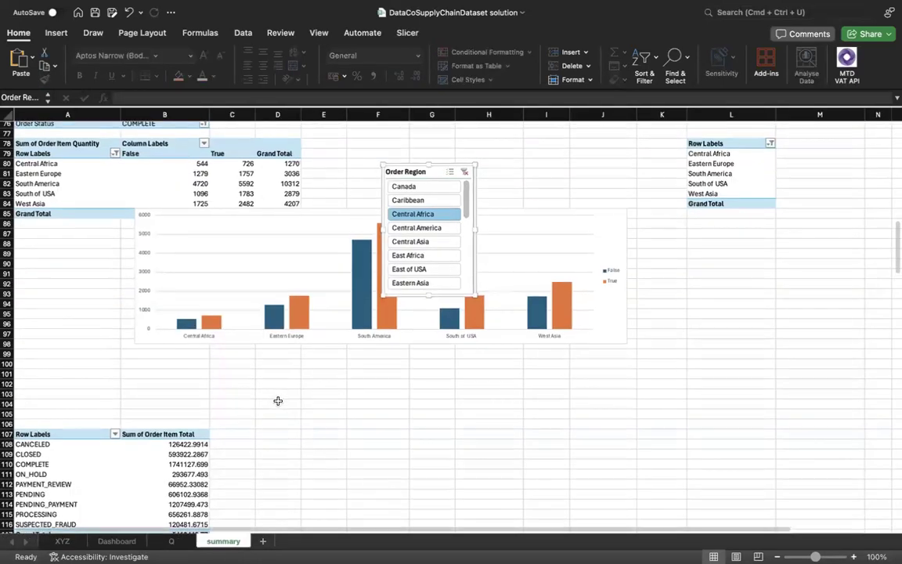
scroll(278, 401, "up", 20)
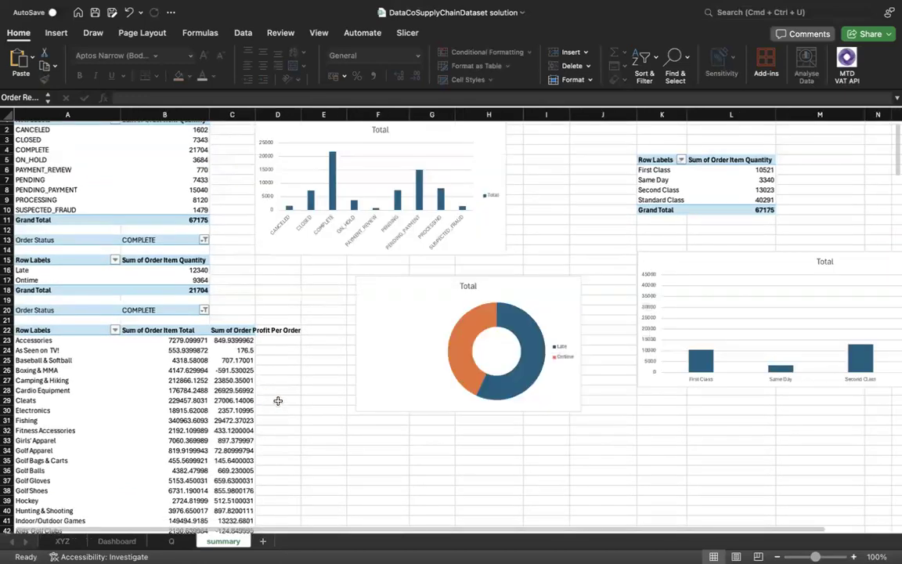
scroll(278, 401, "down", 3)
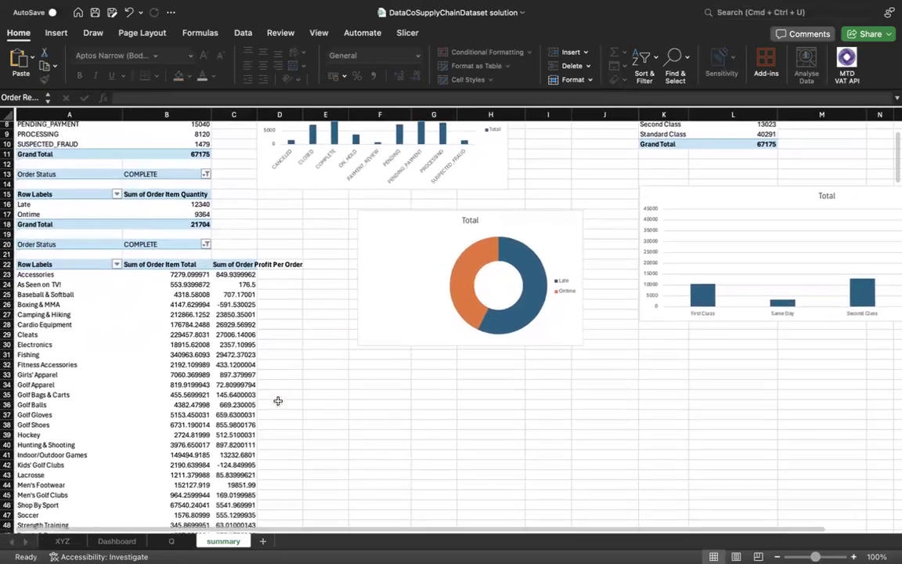
scroll(242, 408, "down", 5)
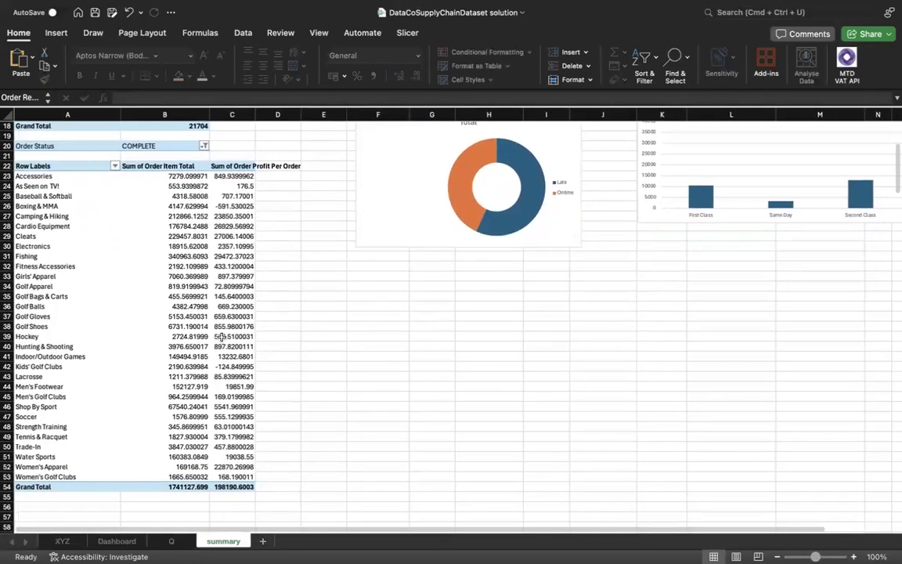
left_click(156, 207)
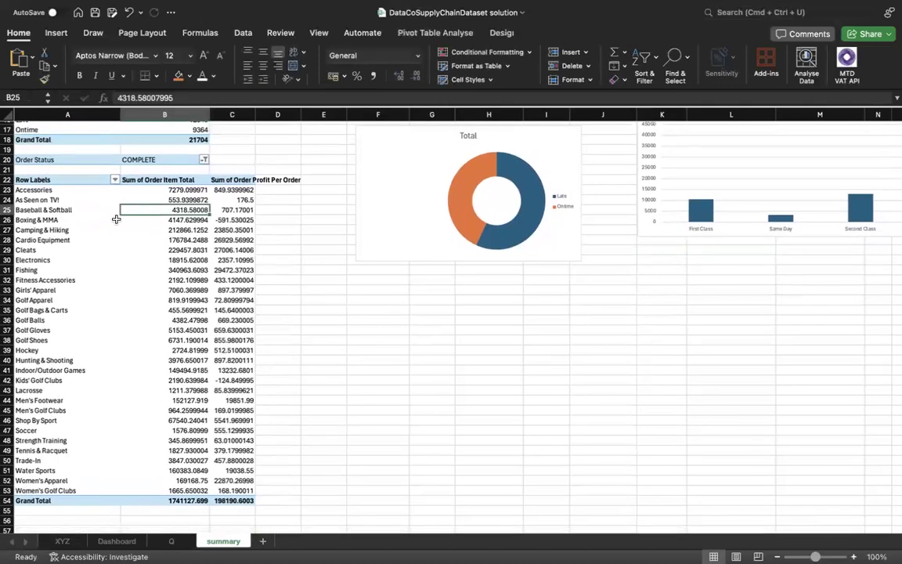
left_click(484, 33)
left_click(435, 33)
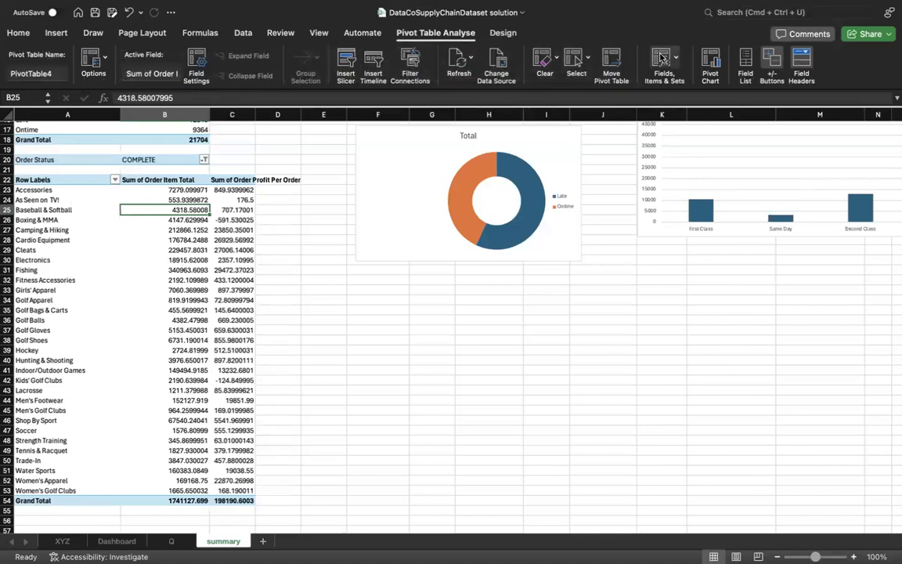
Step: Insert a pivot column chart of order item total and profit by category, widened to show every label
left_click(709, 64)
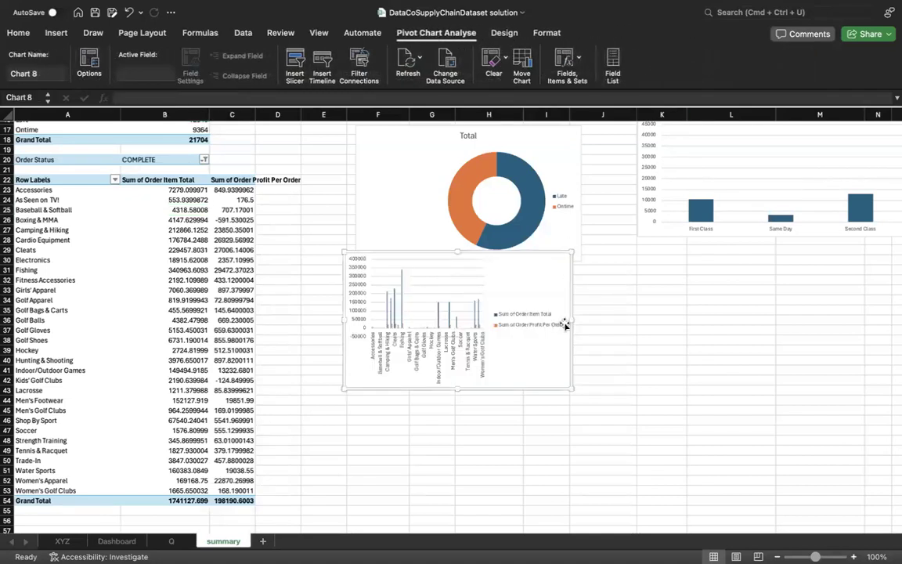
left_click_drag(575, 320, 793, 320)
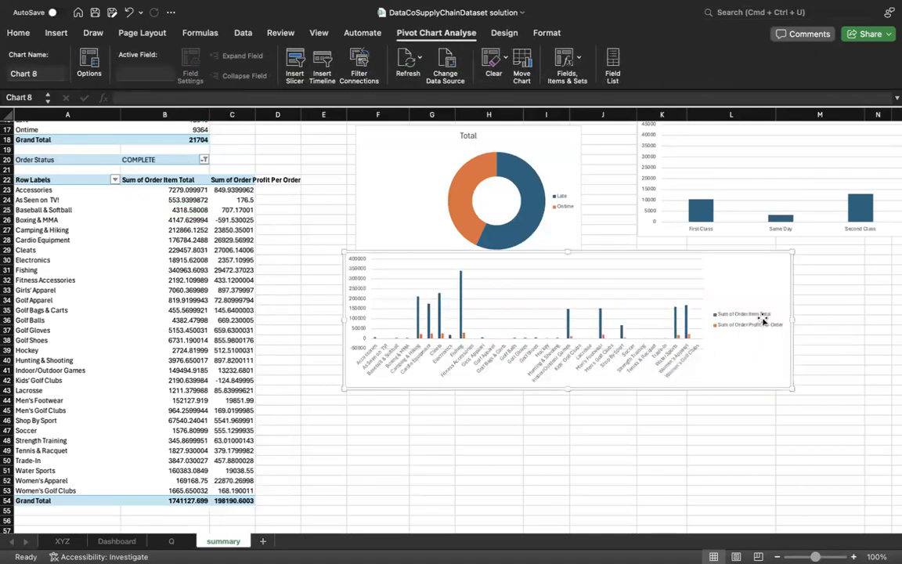
left_click(114, 180)
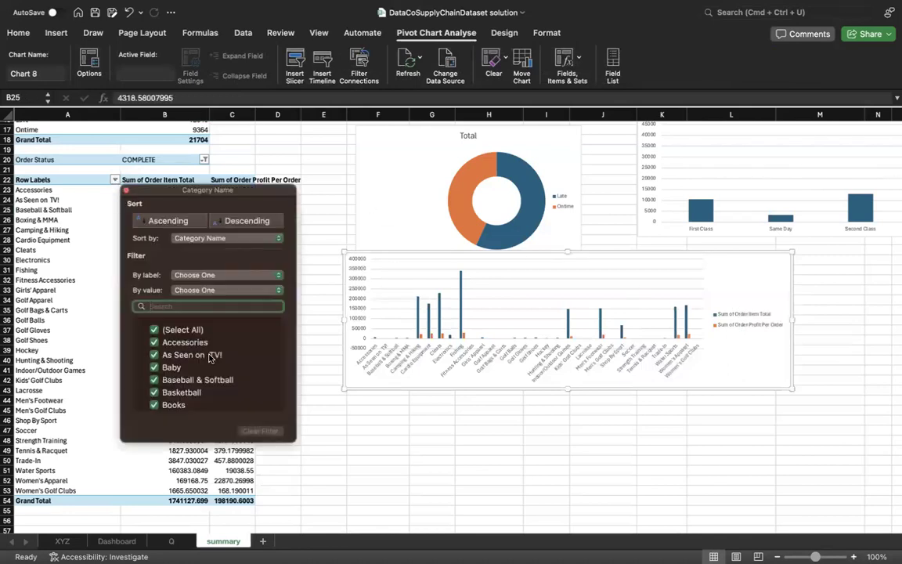
scroll(207, 383, "down", 1)
scroll(207, 383, "up", 1)
scroll(208, 383, "down", 10)
scroll(208, 383, "down", 10)
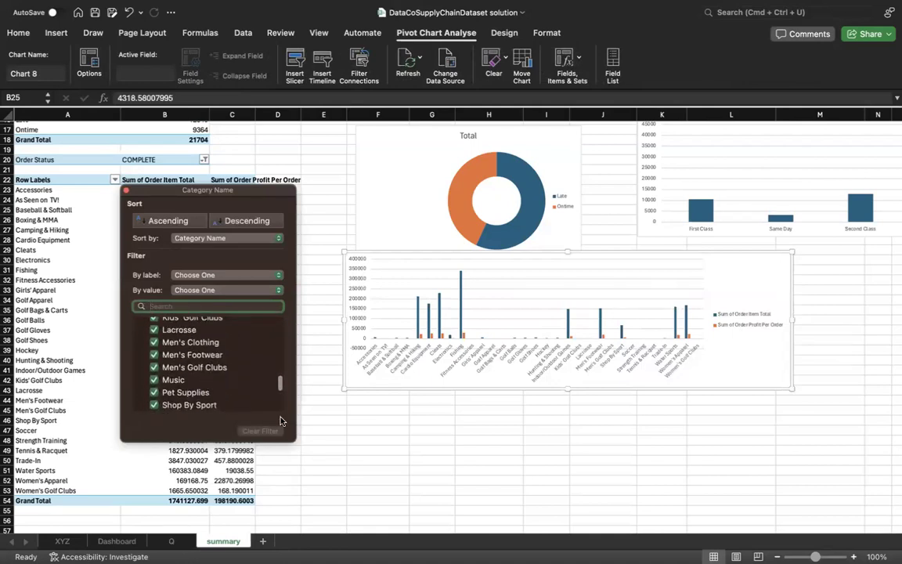
key("Escape")
key("Escape")
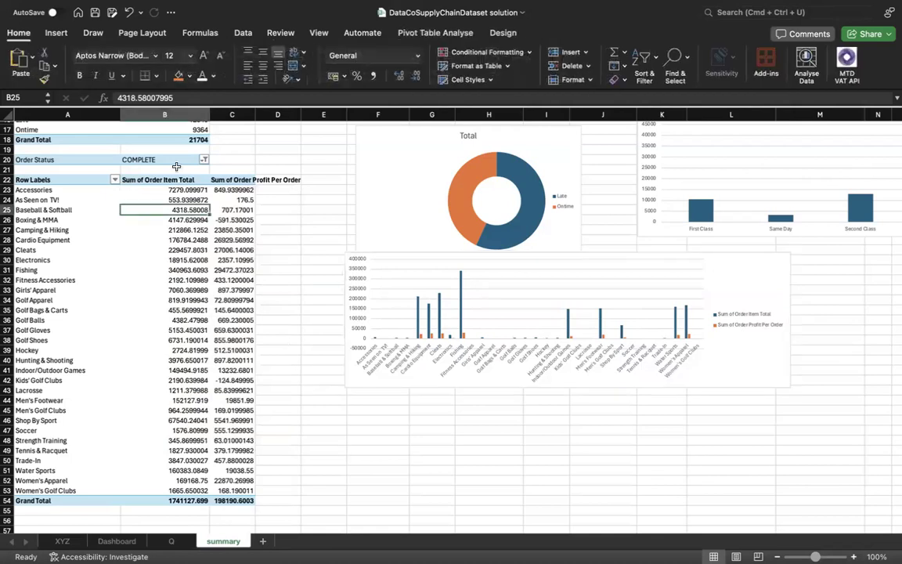
Step: Sort the category pivot table Z to A by category name, starting with Women's Golf Clubs
left_click(196, 180)
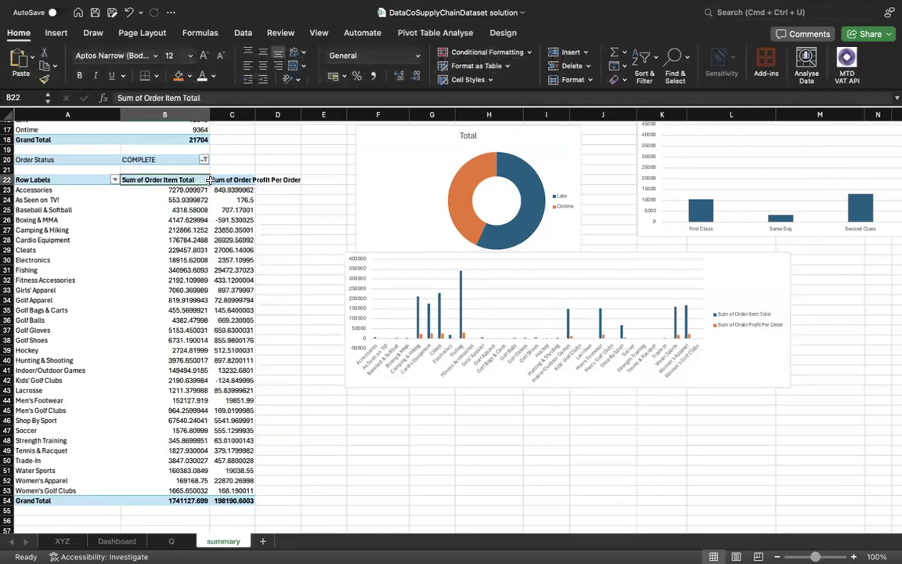
left_click(204, 161)
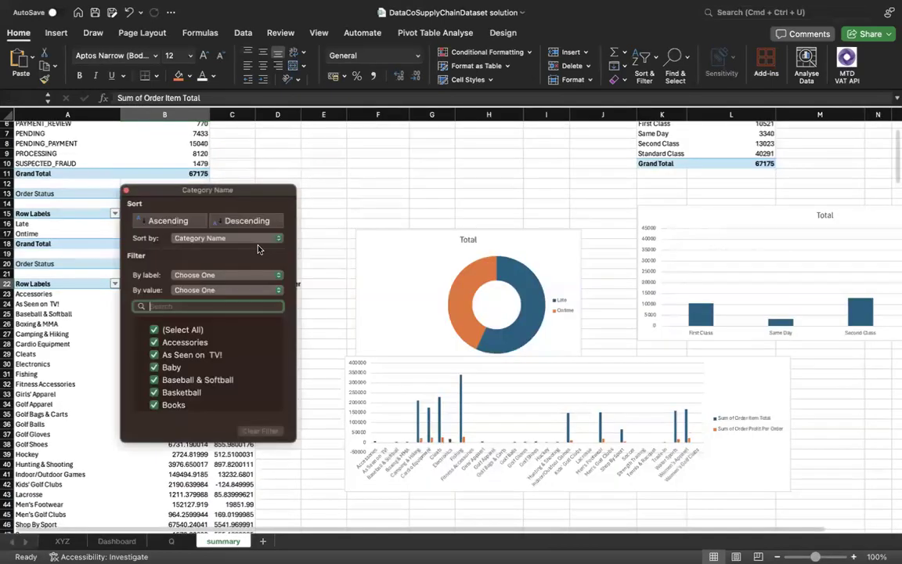
key("Escape")
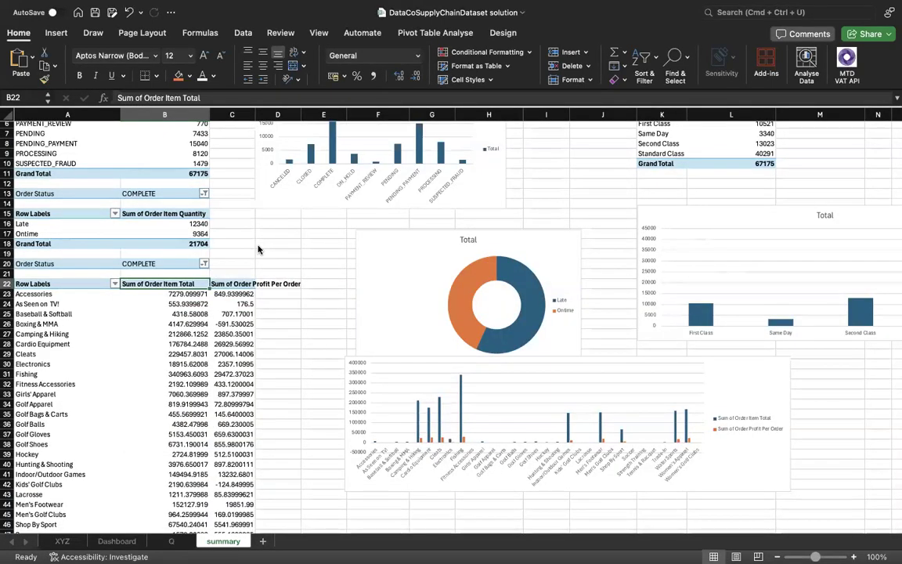
left_click(115, 284)
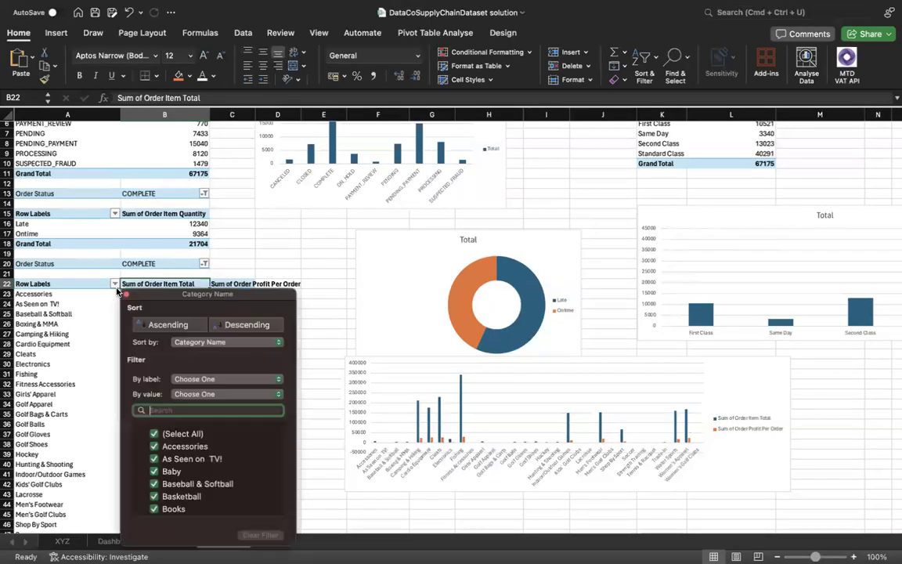
left_click(235, 325)
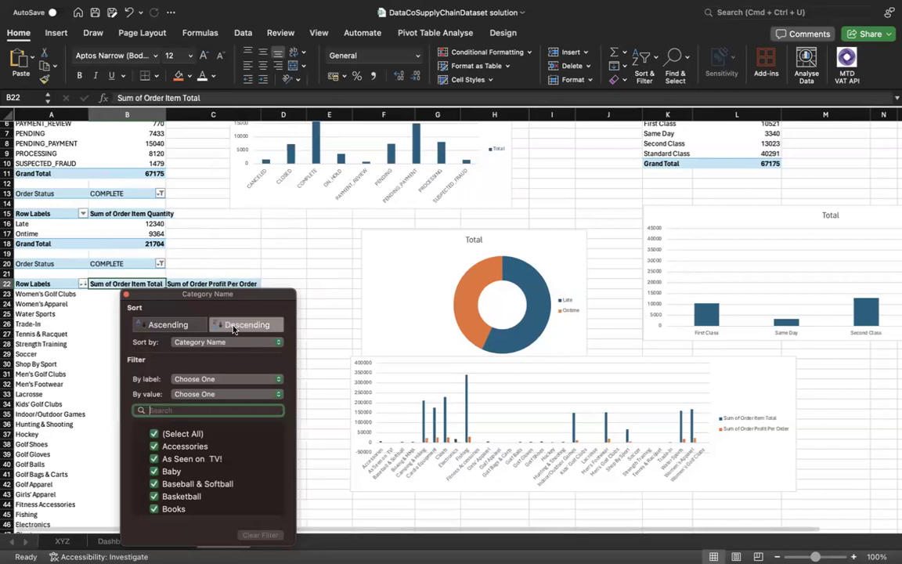
left_click(74, 399)
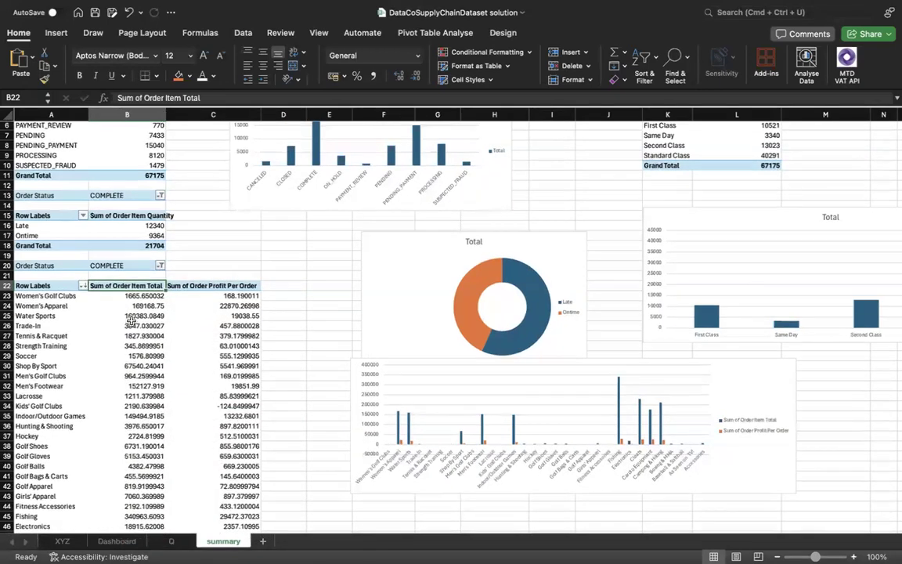
scroll(119, 288, "up", 2)
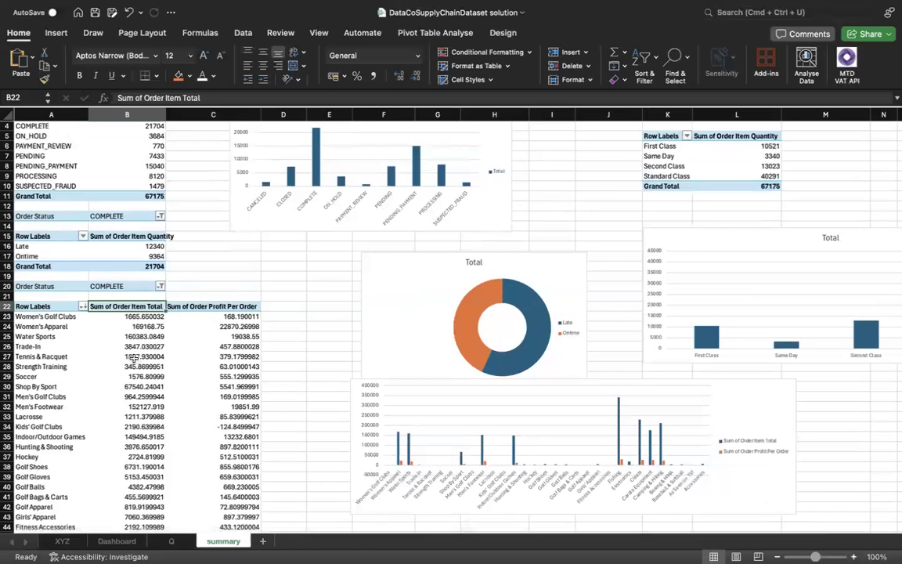
double_click(153, 310)
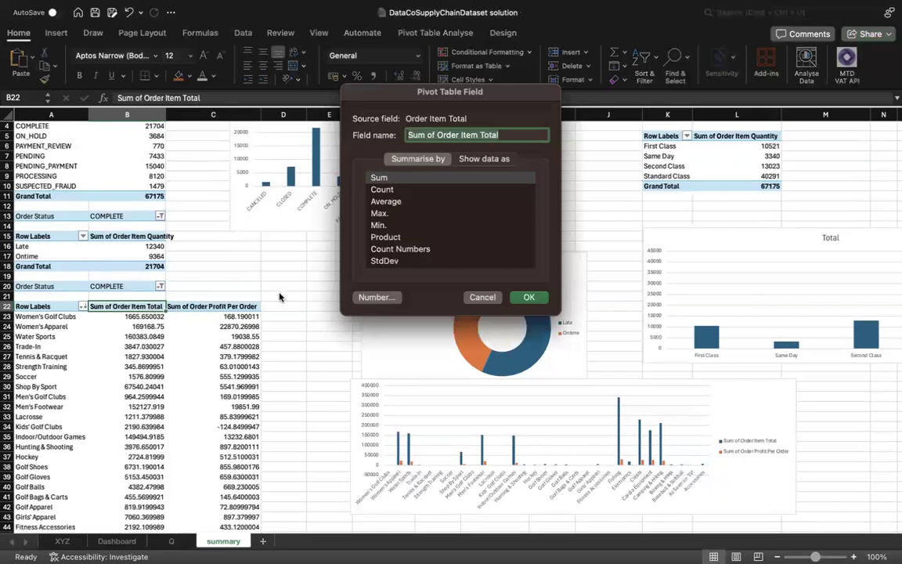
scroll(406, 227, "down", 3)
scroll(407, 247, "up", 3)
left_click(484, 159)
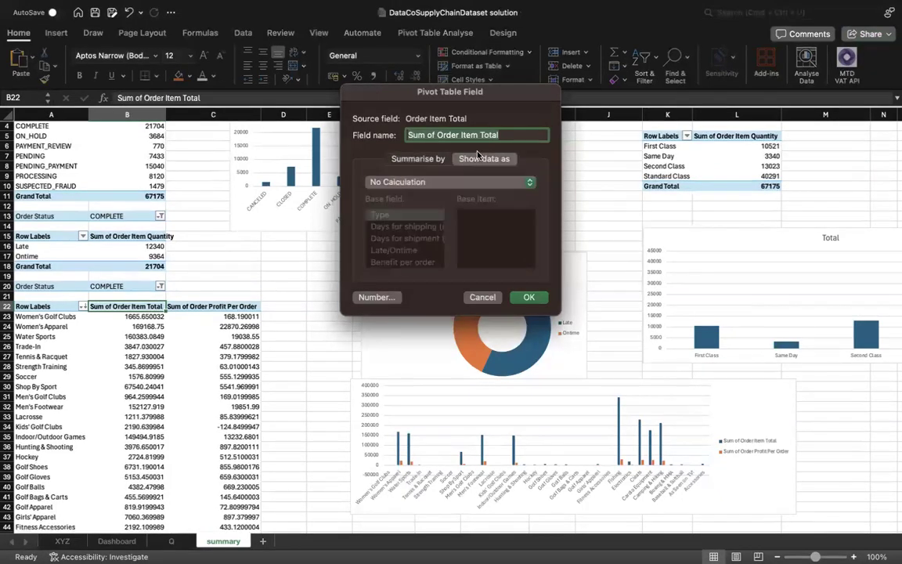
left_click(517, 303)
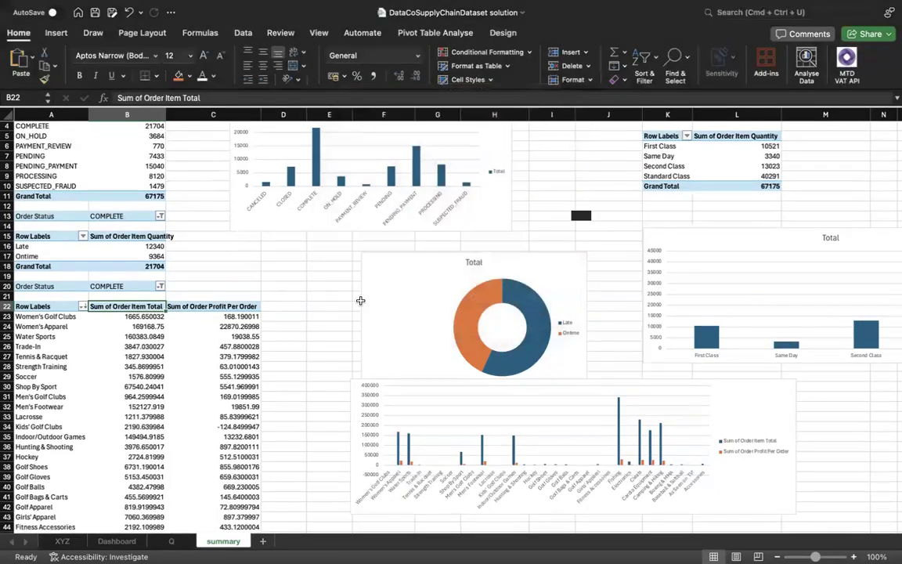
scroll(183, 406, "down", 7)
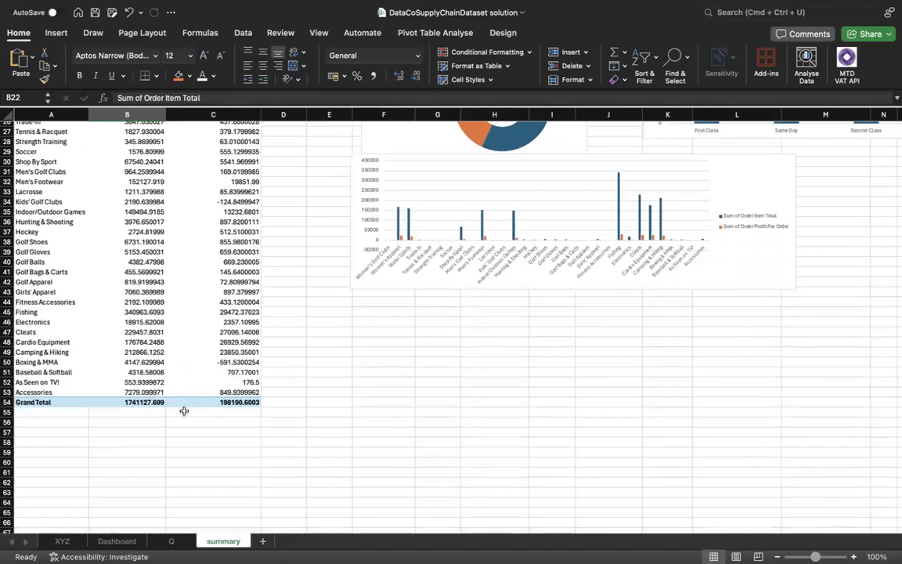
scroll(183, 410, "up", 8)
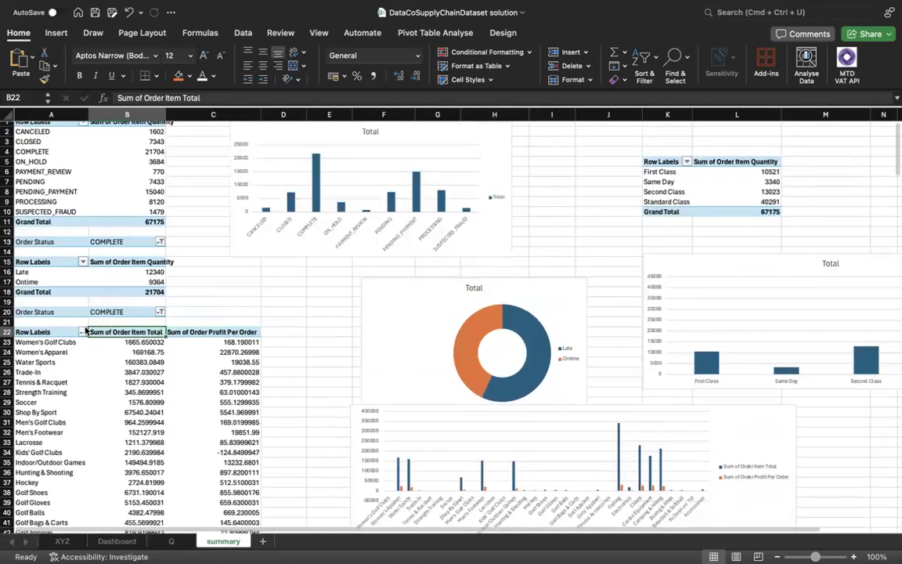
Step: Sort categories by Sum of Order Item Total, largest first, led by Fishing at 340963.6093
left_click(83, 332)
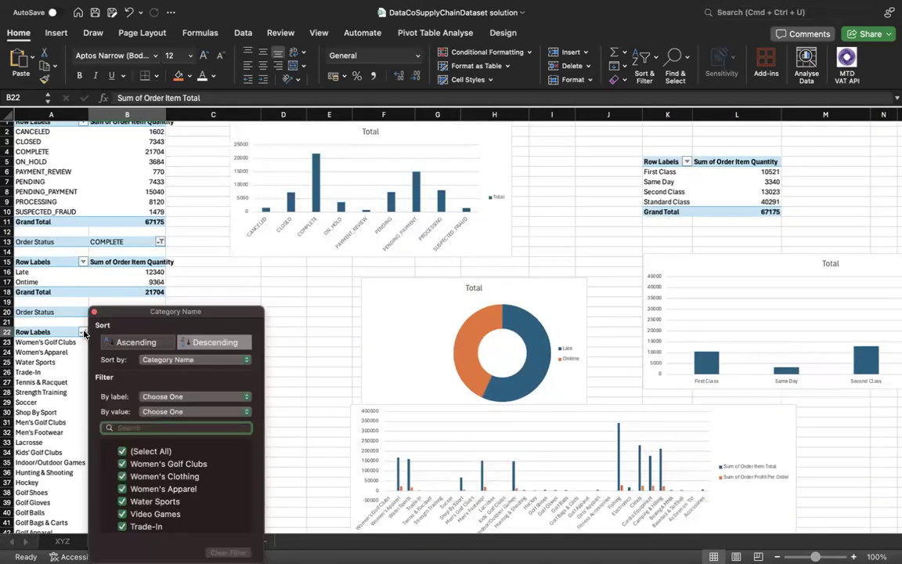
left_click(161, 361)
left_click(173, 373)
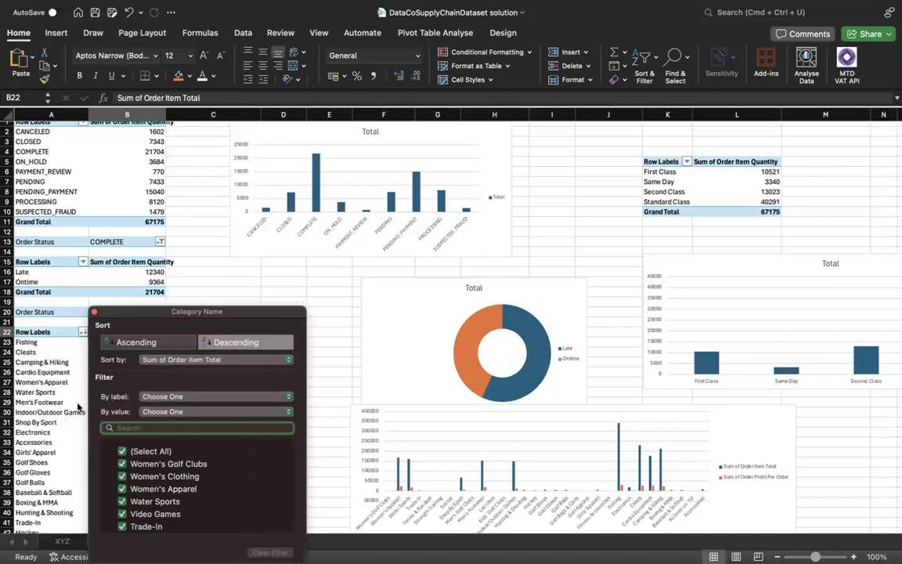
left_click(74, 367)
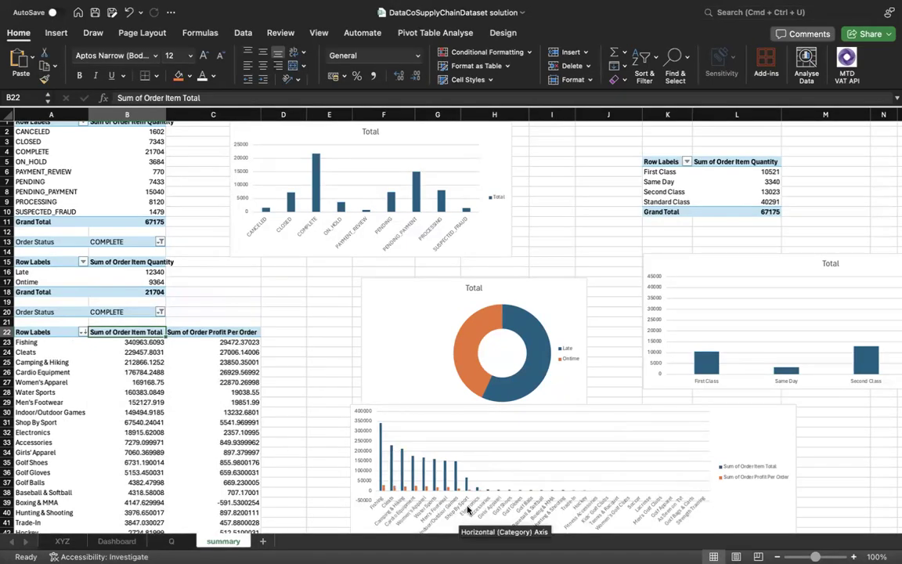
left_click(83, 332)
scroll(156, 501, "down", 2)
scroll(159, 476, "up", 1)
scroll(159, 476, "up", 1)
left_click(68, 393)
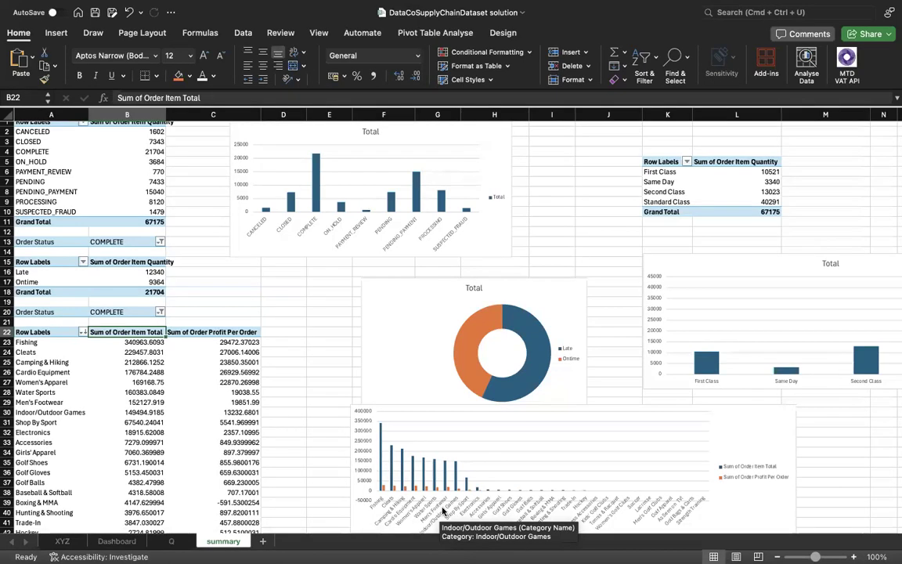
scroll(443, 519, "down", 2)
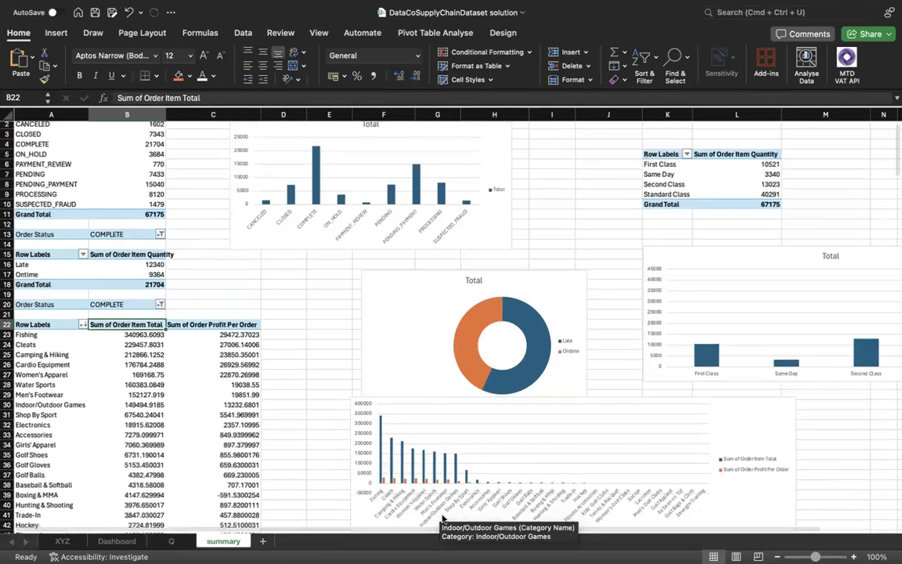
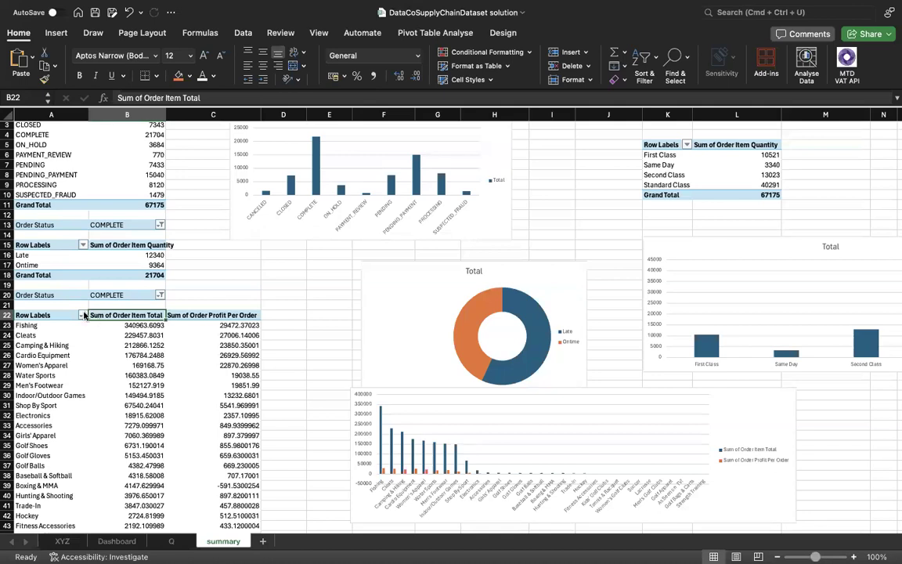
Step: In the Category Name filter, uncheck Accessories, As Seen on TV!, Baby, Baseball & Softball and Basketball
left_click(82, 315)
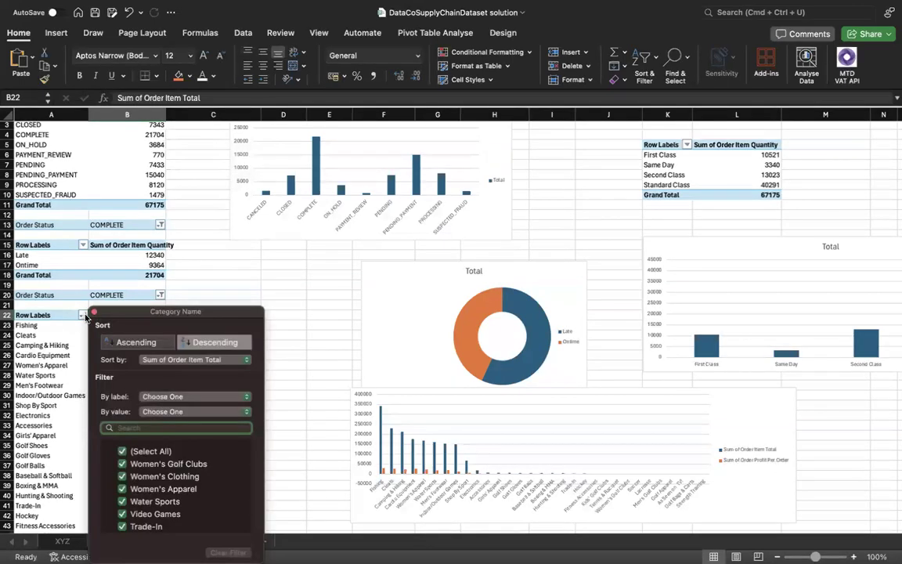
scroll(165, 493, "down", 3)
scroll(165, 493, "down", 2)
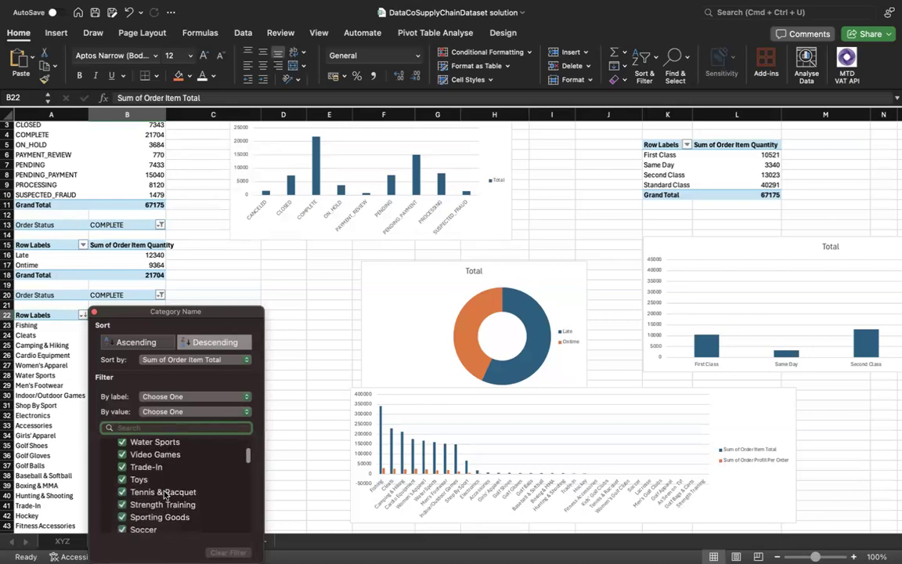
scroll(165, 493, "down", 5)
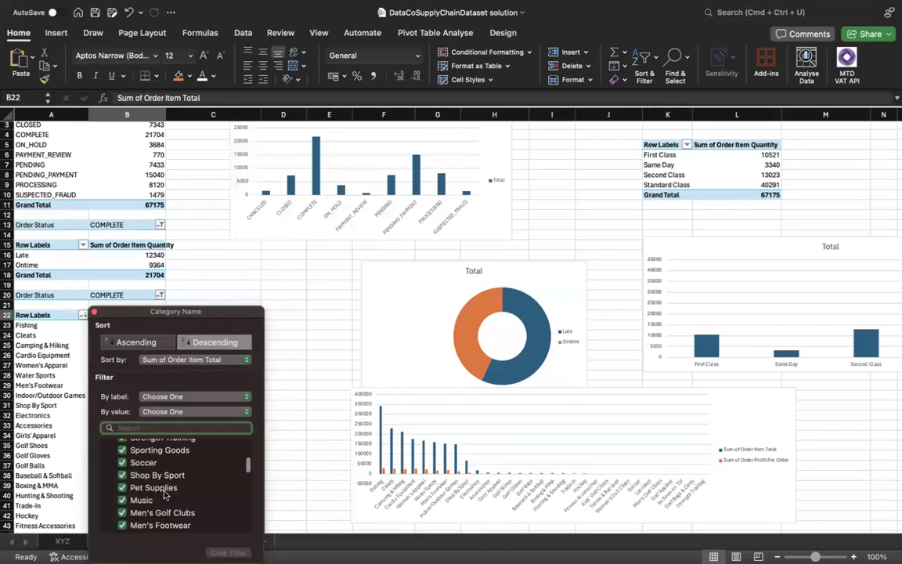
scroll(162, 497, "down", 10)
scroll(159, 505, "down", 12)
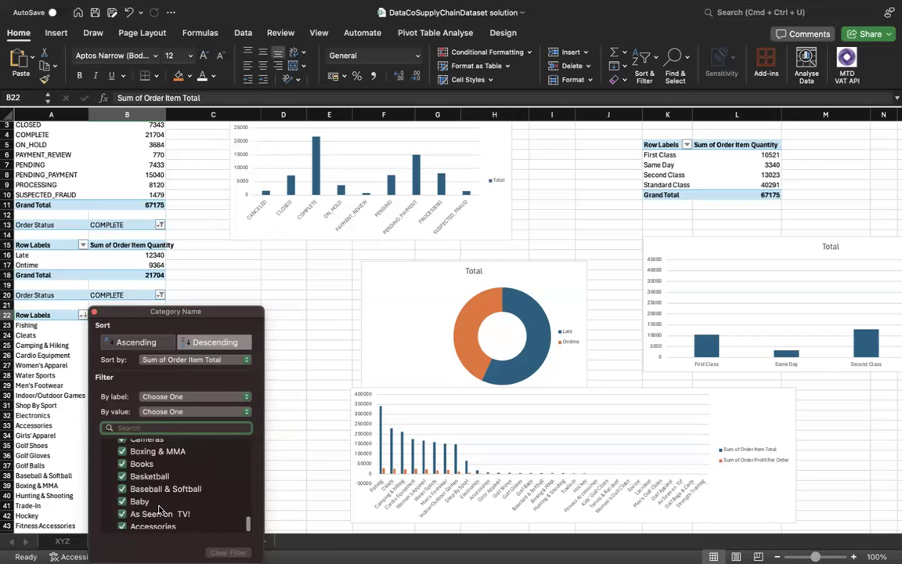
left_click(122, 525)
left_click(124, 514)
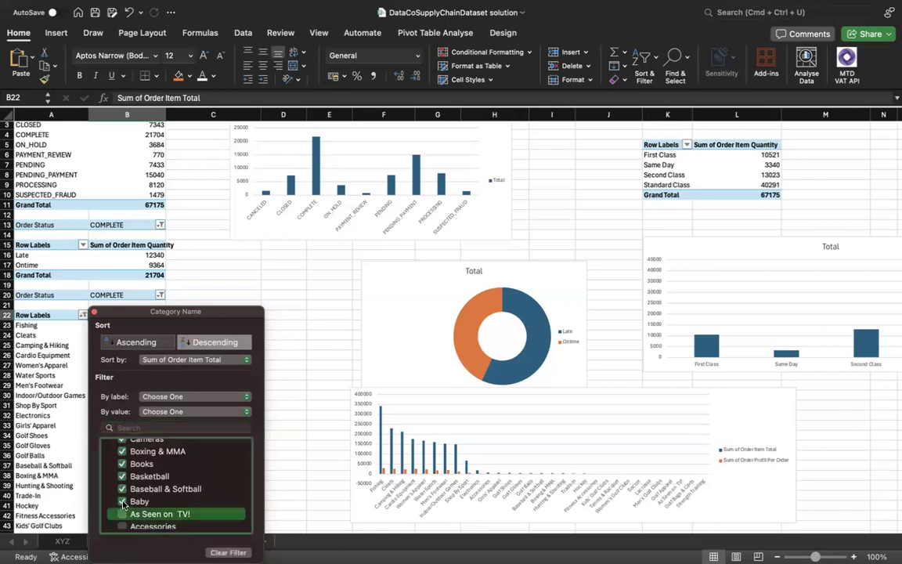
left_click(123, 501)
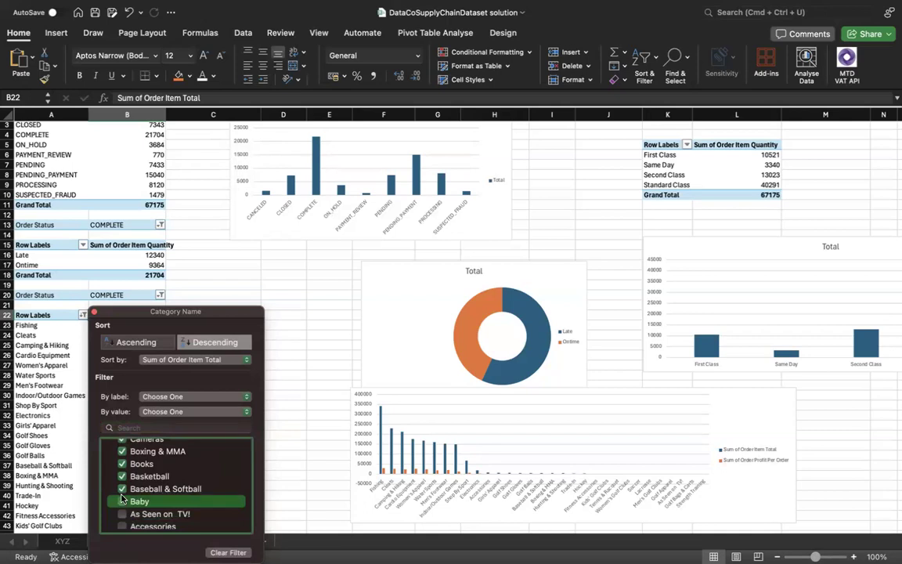
left_click(123, 489)
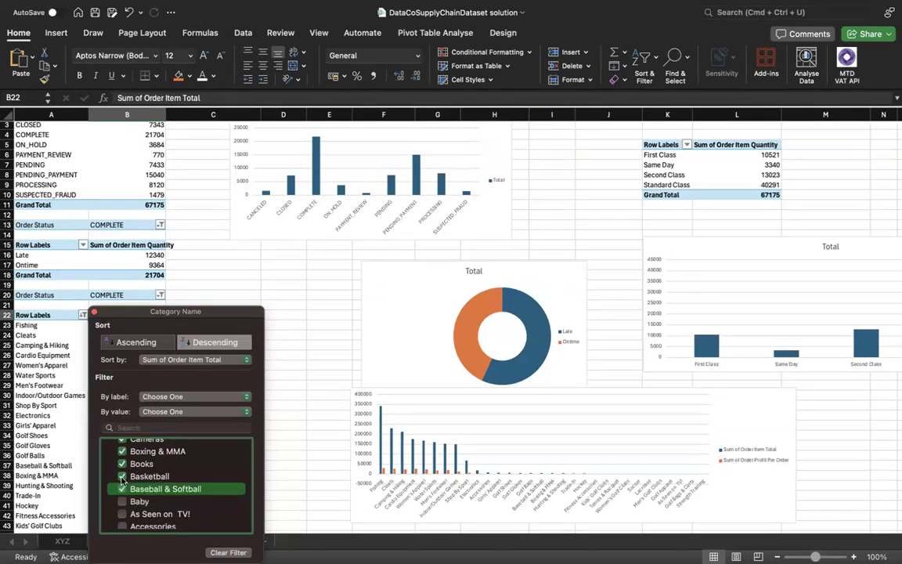
left_click(121, 476)
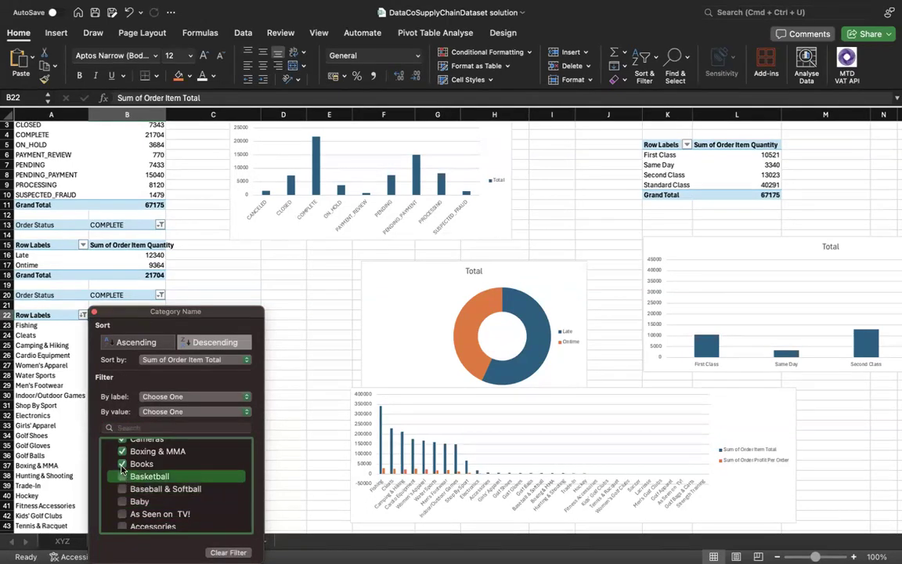
Step: Uncheck Books, Boxing & MMA, Cameras, CDs and Children's Clothing in the category filter
left_click(122, 464)
left_click(122, 464)
scroll(122, 464, "up", 1)
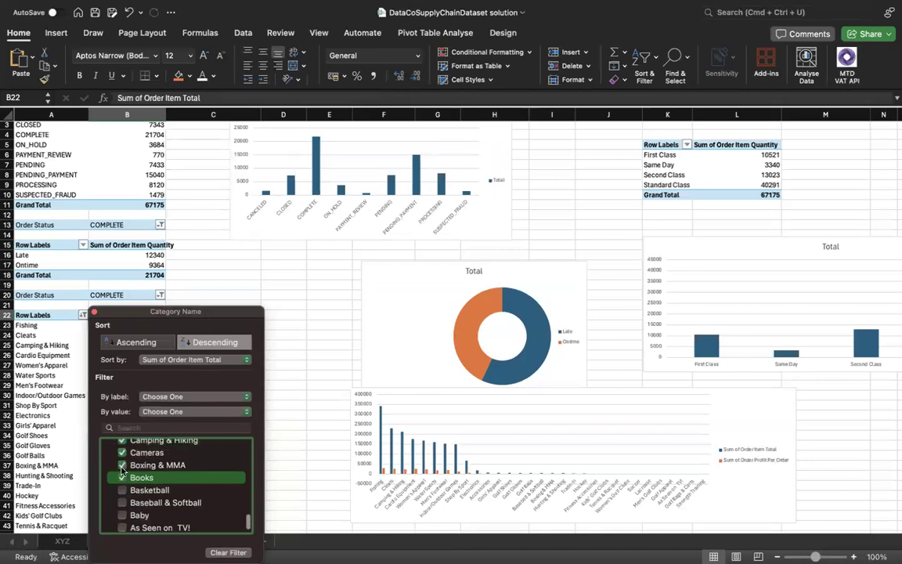
left_click(122, 464)
left_click(122, 477)
left_click(122, 453)
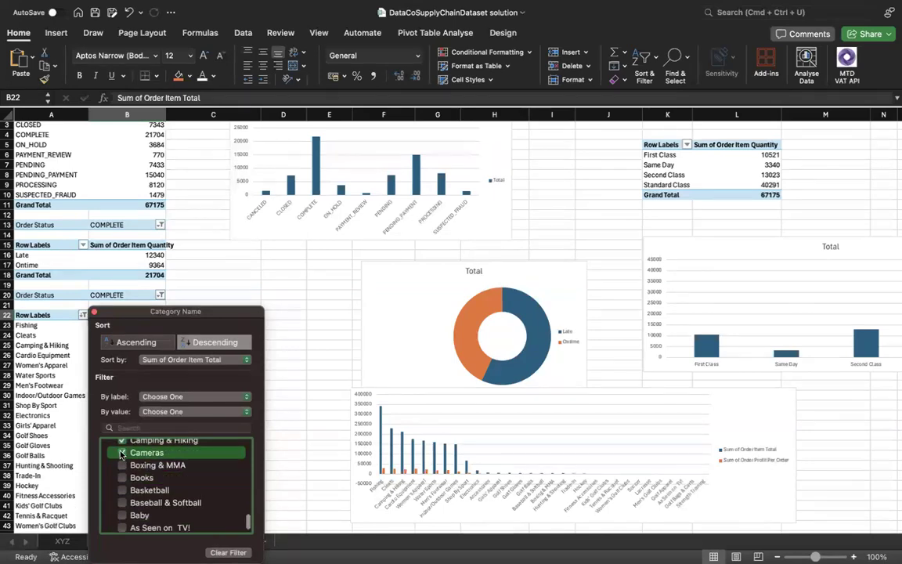
scroll(122, 454, "up", 2)
scroll(122, 467, "up", 4)
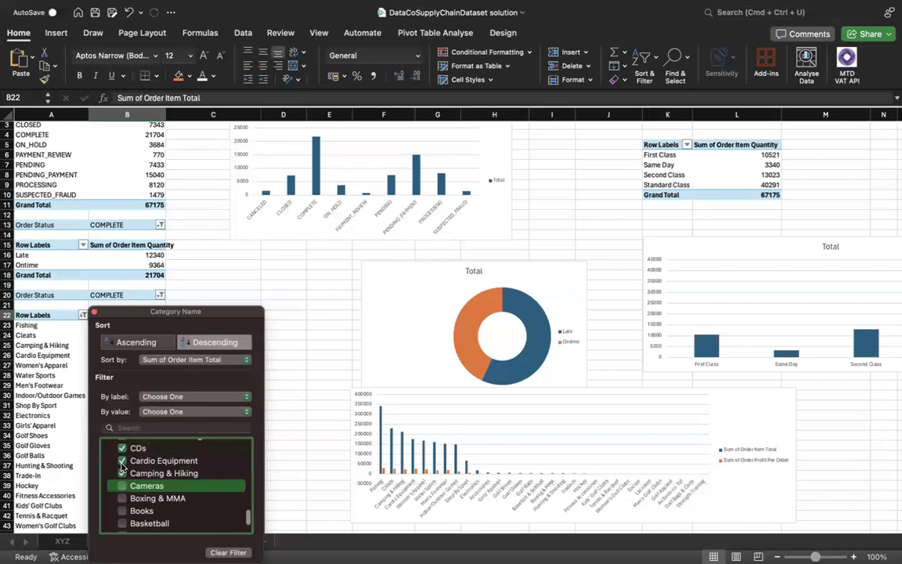
scroll(122, 475, "up", 1)
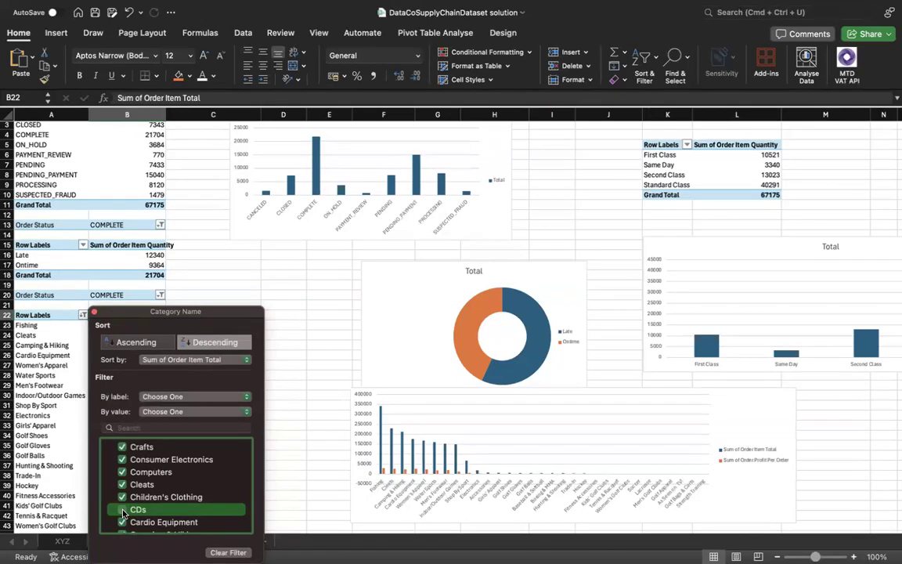
left_click(122, 496)
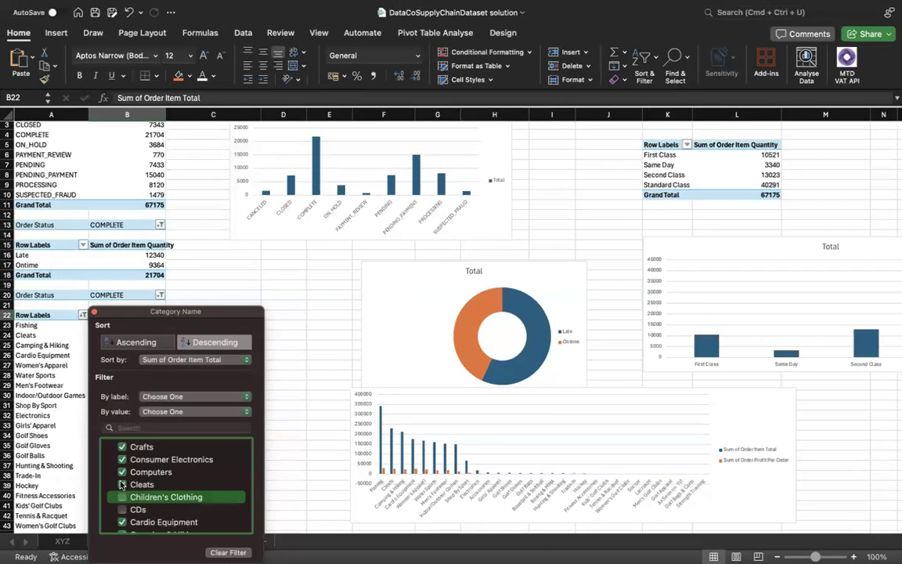
Step: Uncheck Computers, Electronics, Fitness Accessories, Girls' Apparel and Golf Apparel
left_click(122, 472)
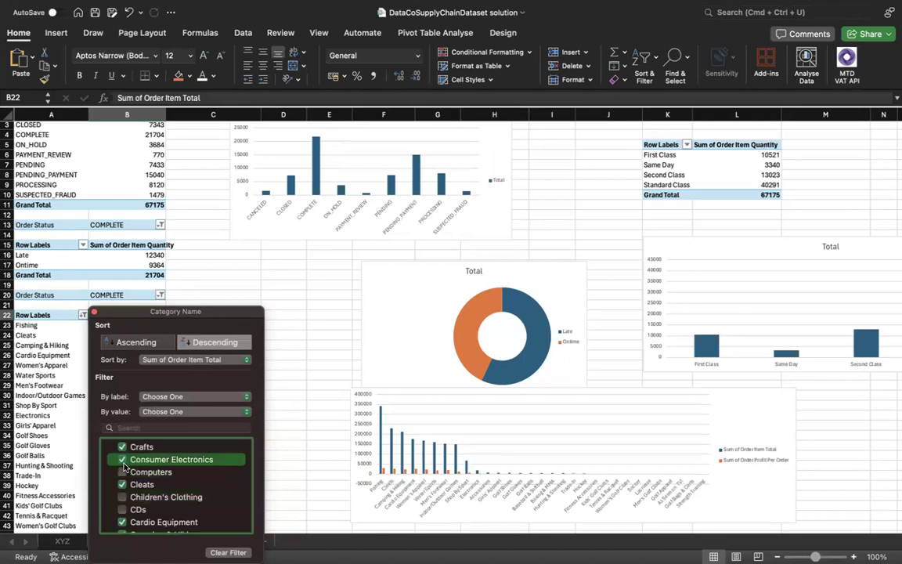
scroll(124, 467, "up", 2)
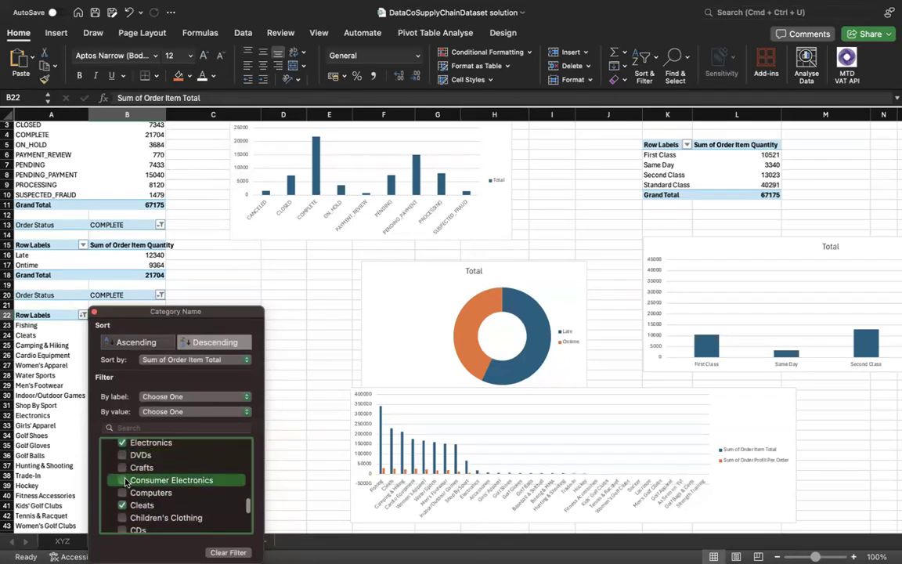
scroll(126, 481, "up", 3)
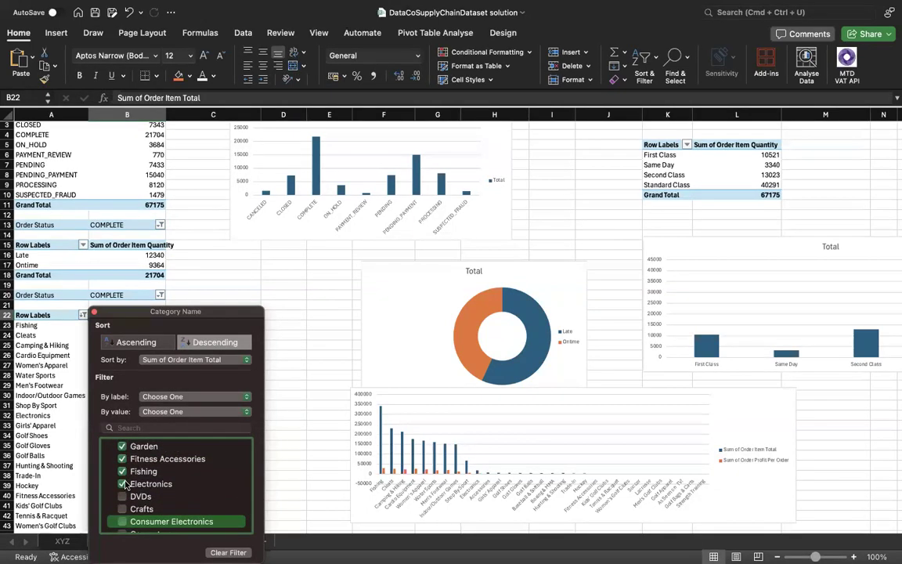
left_click(123, 483)
scroll(125, 470, "up", 1)
scroll(123, 469, "up", 1)
scroll(122, 474, "up", 1)
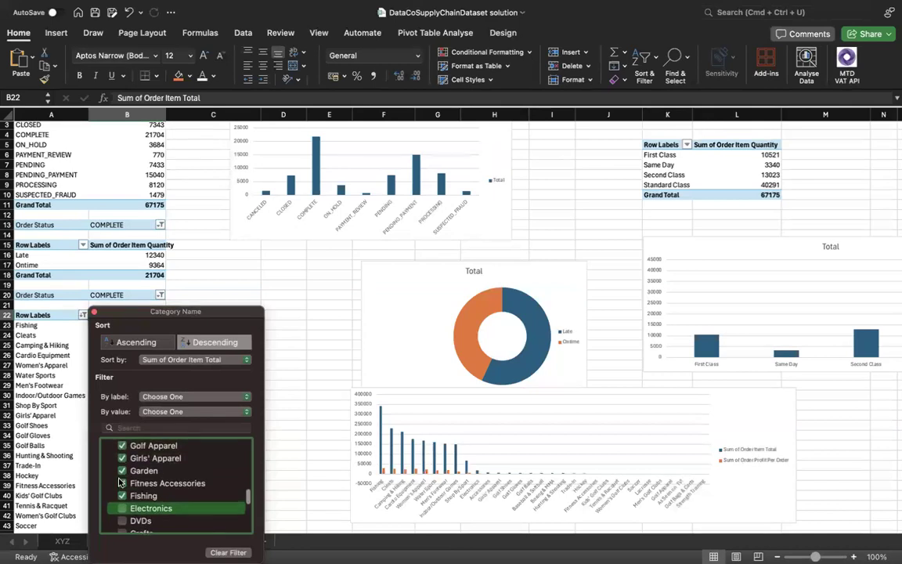
left_click(121, 483)
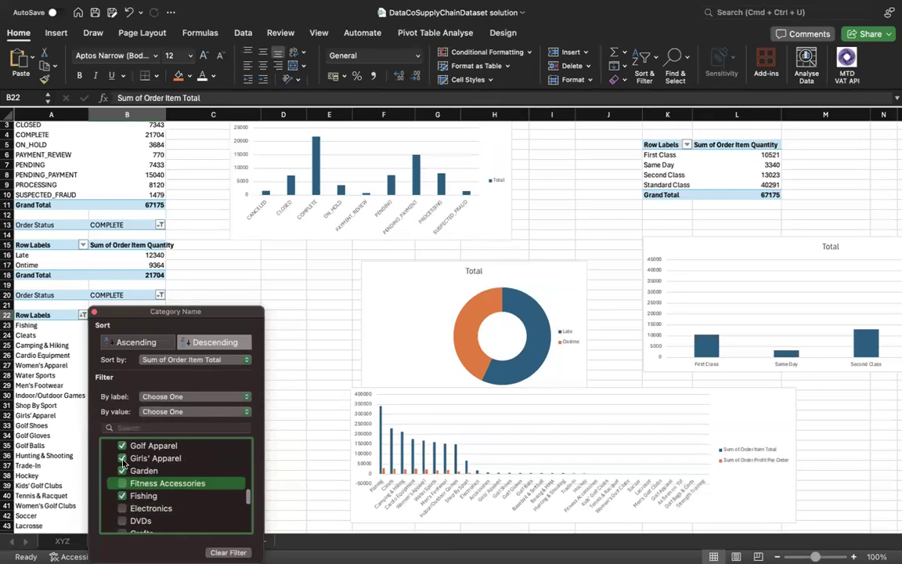
left_click(122, 458)
left_click(122, 446)
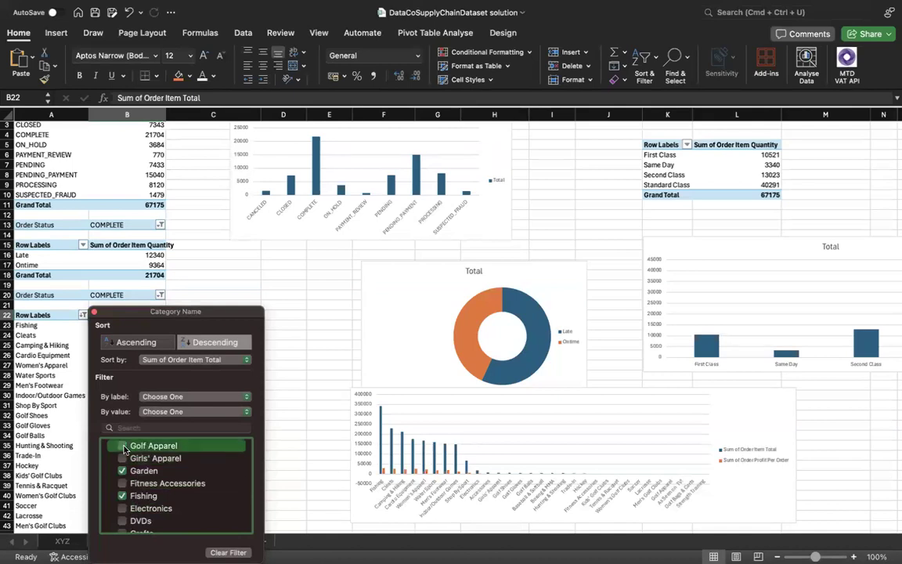
Step: Uncheck Golf Bags & Carts, Golf Balls, Golf Gloves and Golf Shoes
scroll(130, 479, "up", 3)
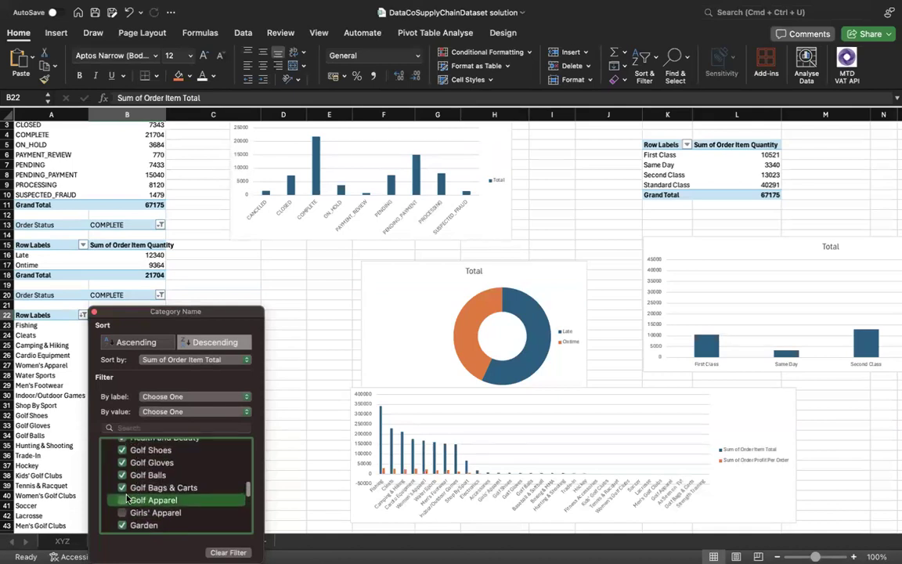
left_click(122, 487)
left_click(122, 475)
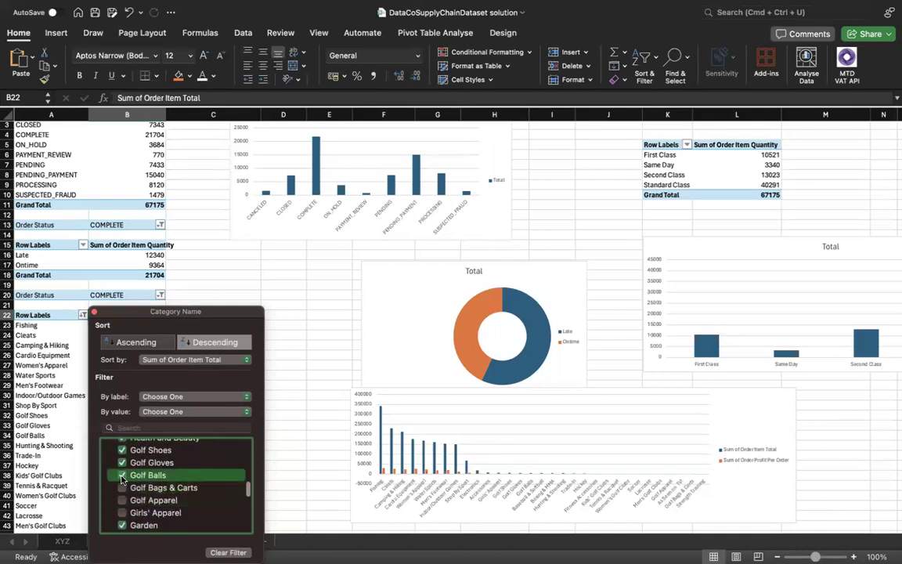
left_click(122, 463)
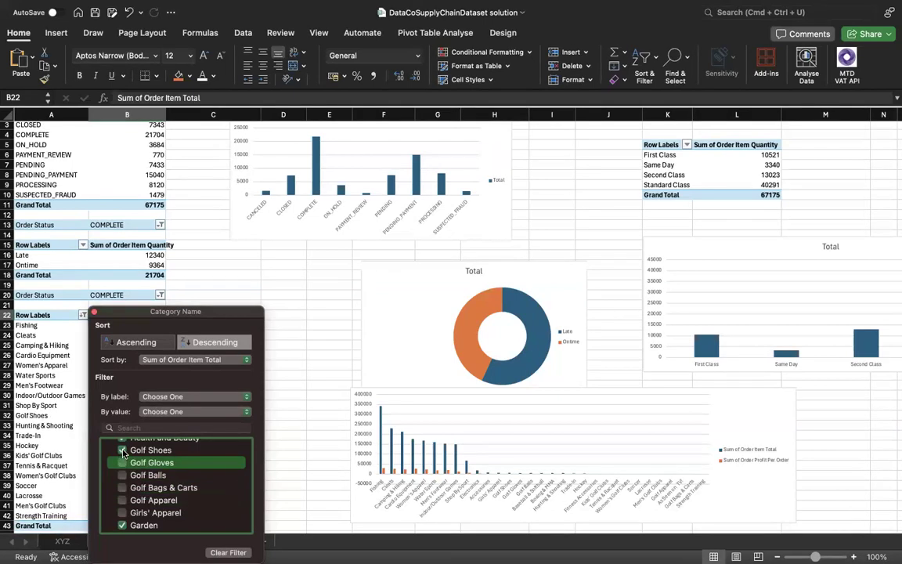
left_click(122, 451)
Step: Uncheck Health and Beauty, Hockey, Hunting & Shooting and Kids' Golf Clubs
scroll(124, 454, "up", 3)
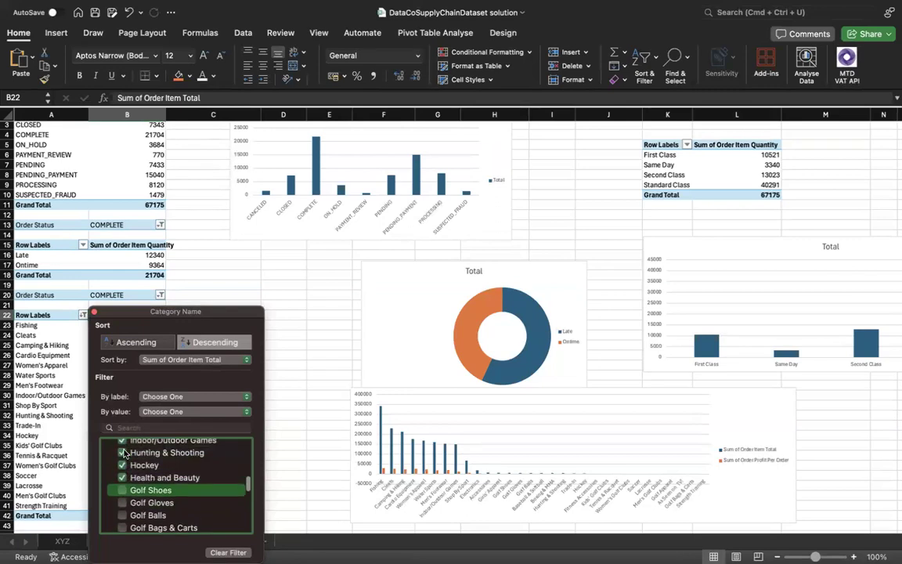
left_click(122, 477)
left_click(122, 470)
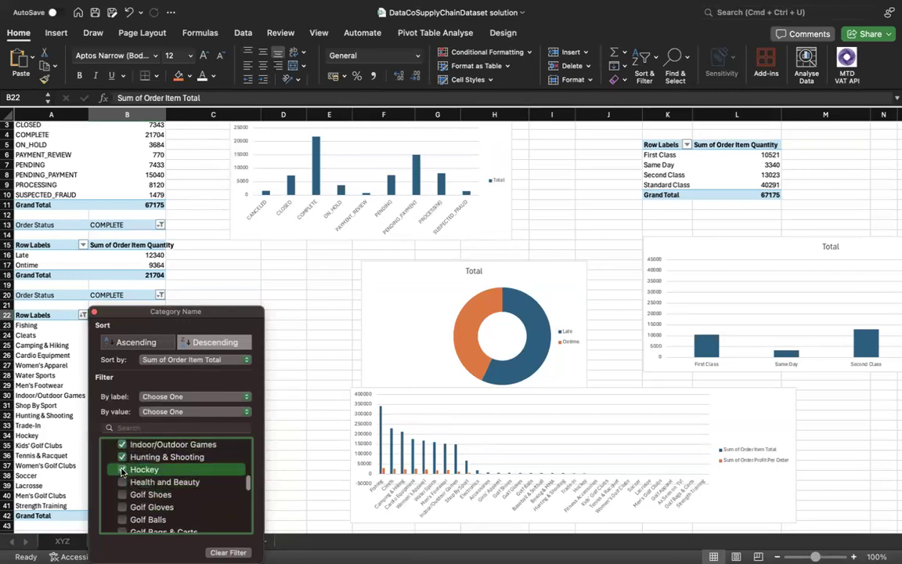
left_click(122, 469)
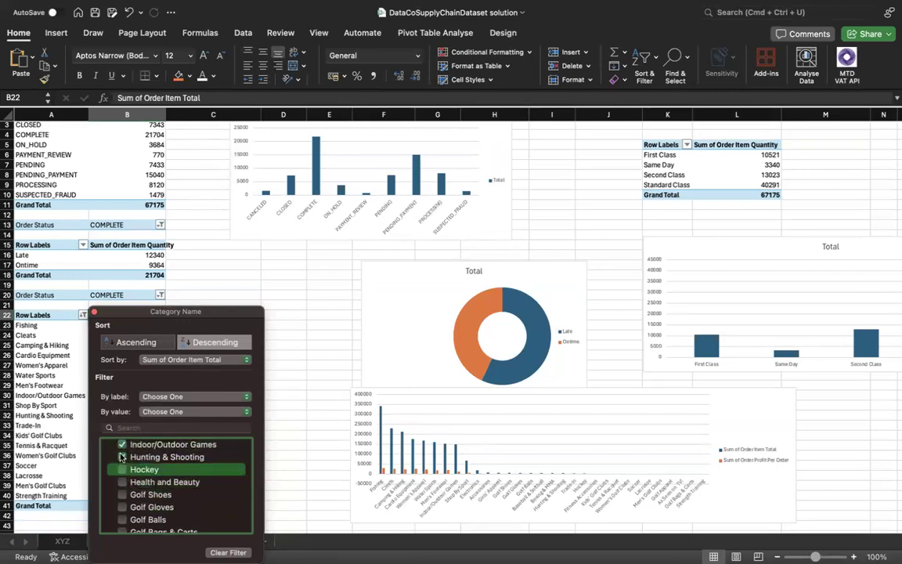
scroll(122, 456, "up", 2)
left_click(119, 480)
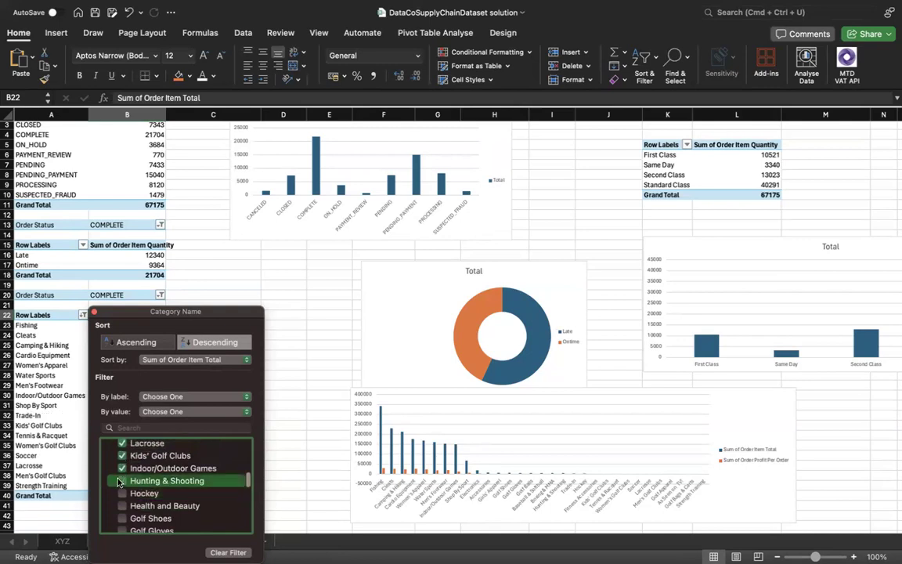
scroll(122, 484, "up", 2)
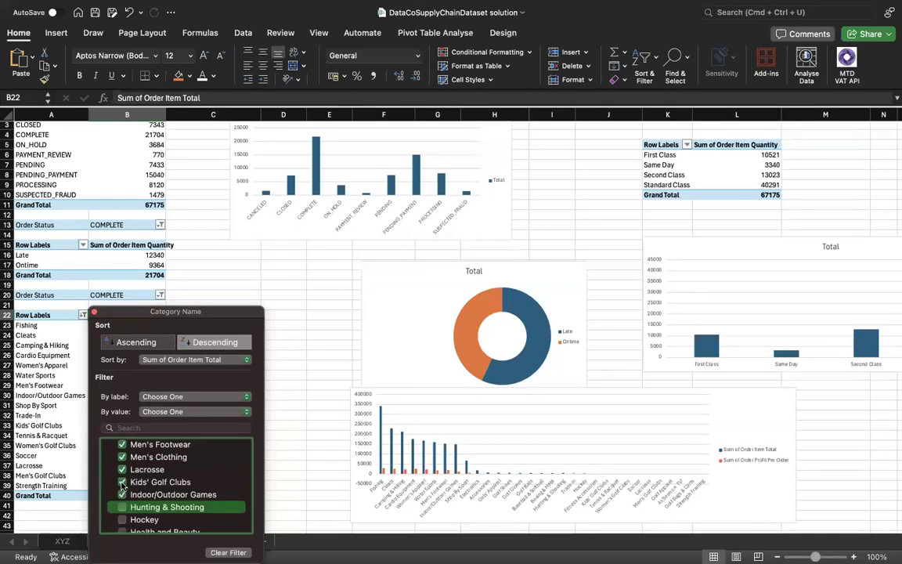
left_click(122, 483)
Step: Uncheck Lacrosse, Music and Pet Supplies in the category filter
left_click(122, 469)
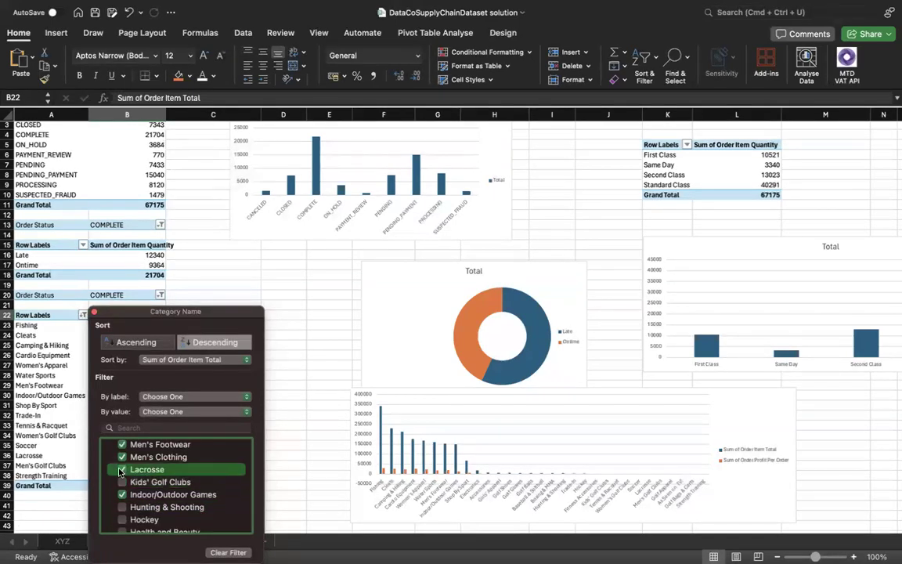
scroll(120, 472, "up", 3)
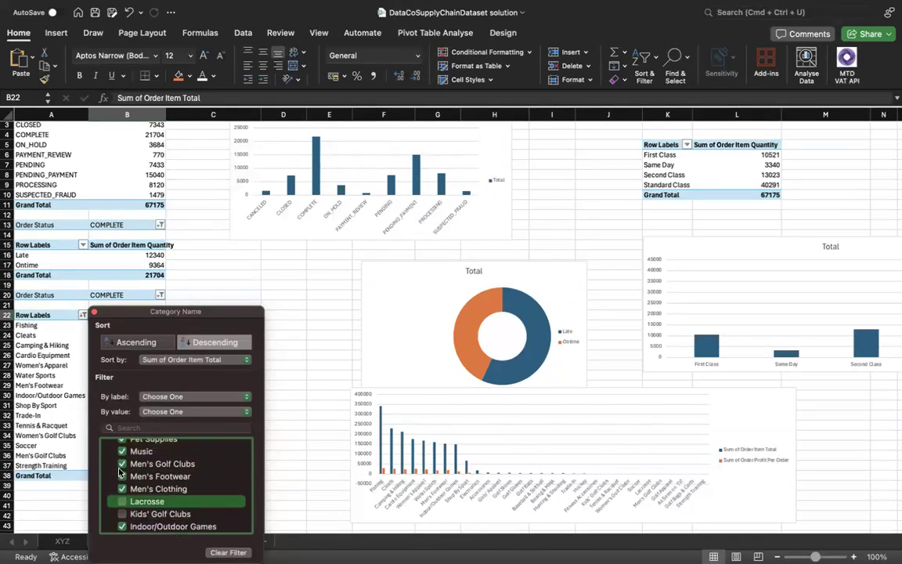
scroll(120, 471, "up", 2)
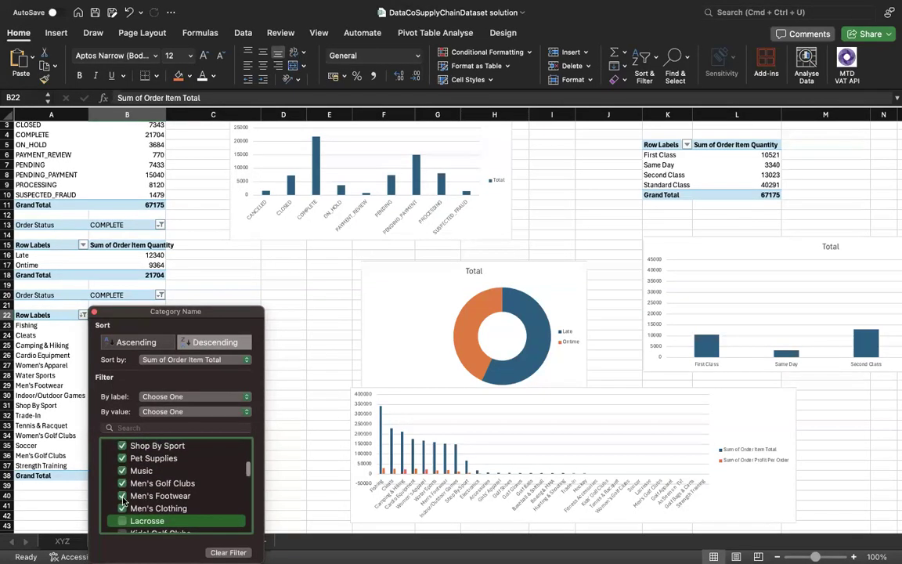
scroll(122, 492, "up", 1)
left_click(121, 480)
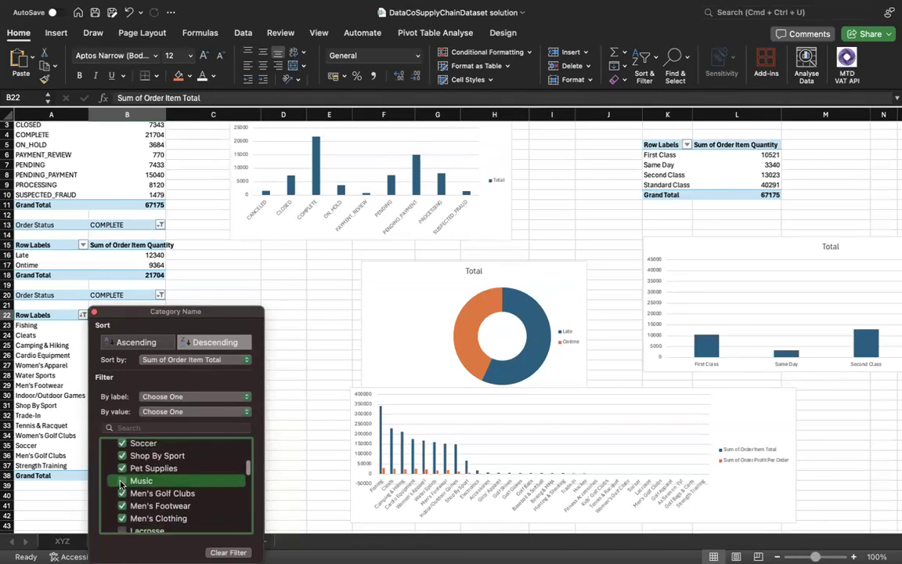
scroll(121, 486, "up", 2)
left_click(121, 490)
Step: Uncheck Shop By Sport, Soccer, Sporting Goods and Strength Training, keeping Toys checked
left_click(122, 477)
scroll(121, 481, "up", 2)
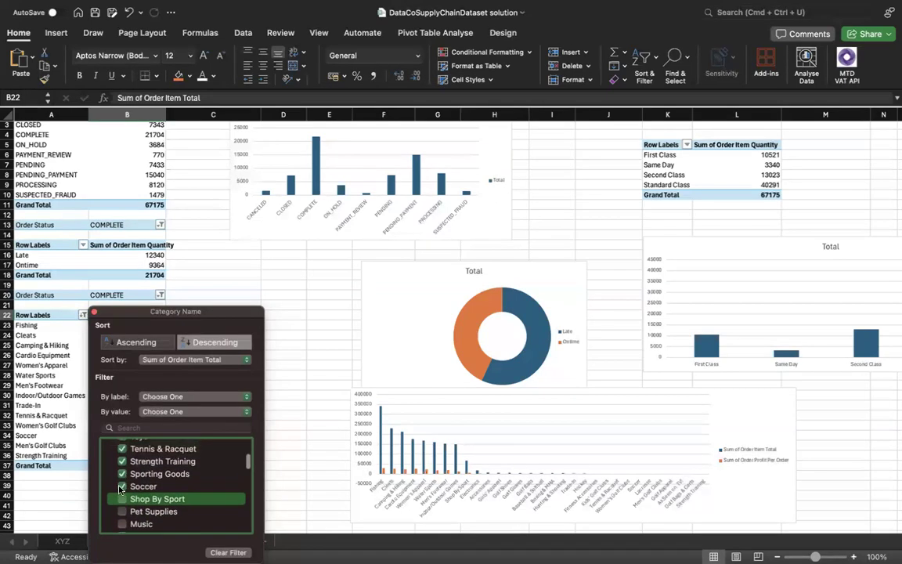
left_click(121, 485)
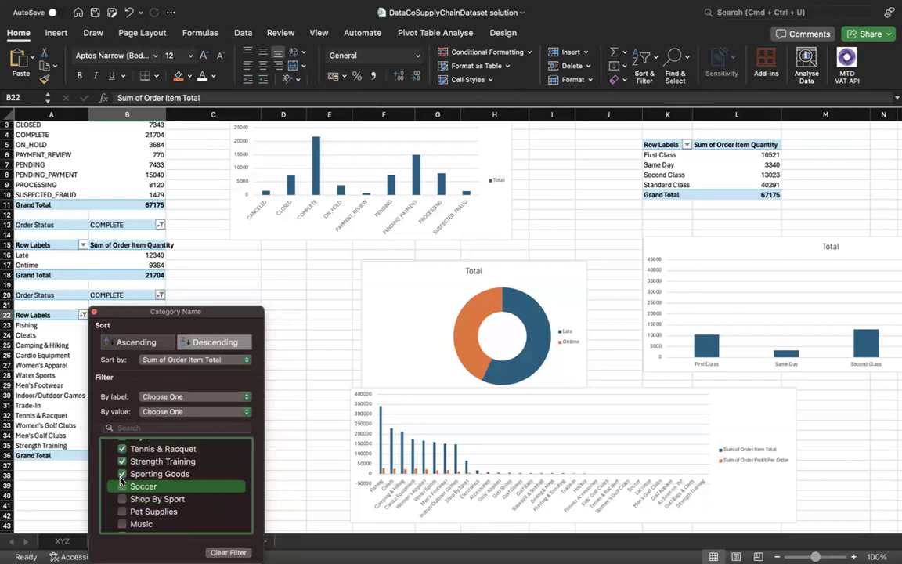
left_click(121, 474)
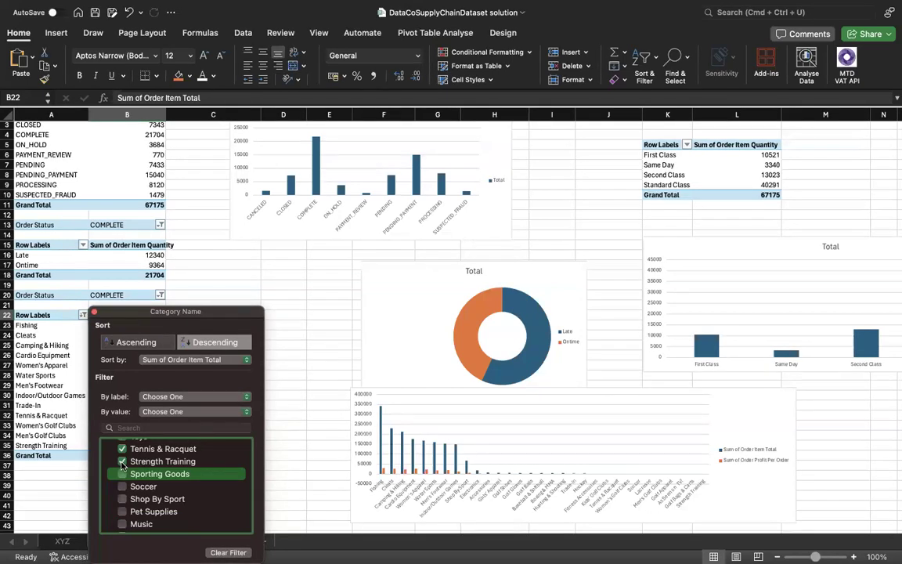
left_click(122, 462)
scroll(172, 486, "up", 5)
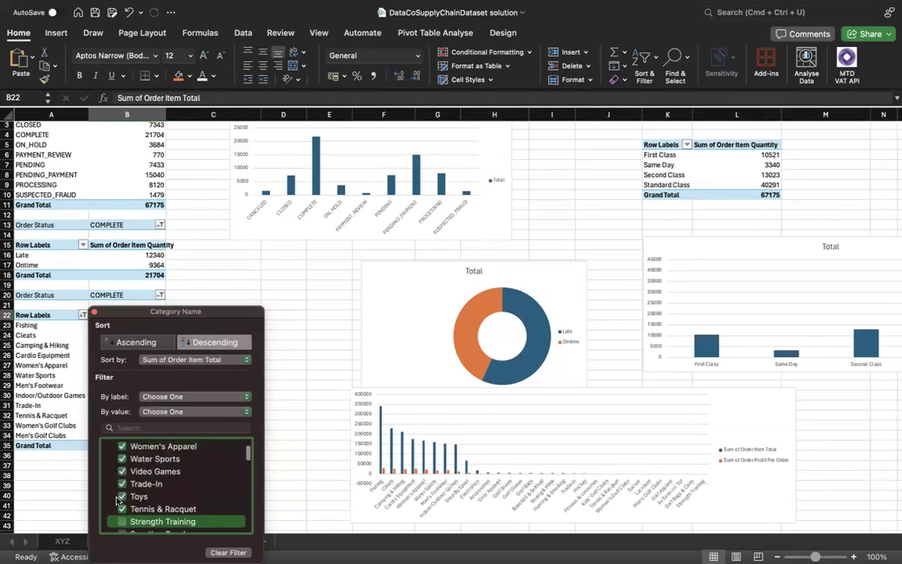
left_click(122, 496)
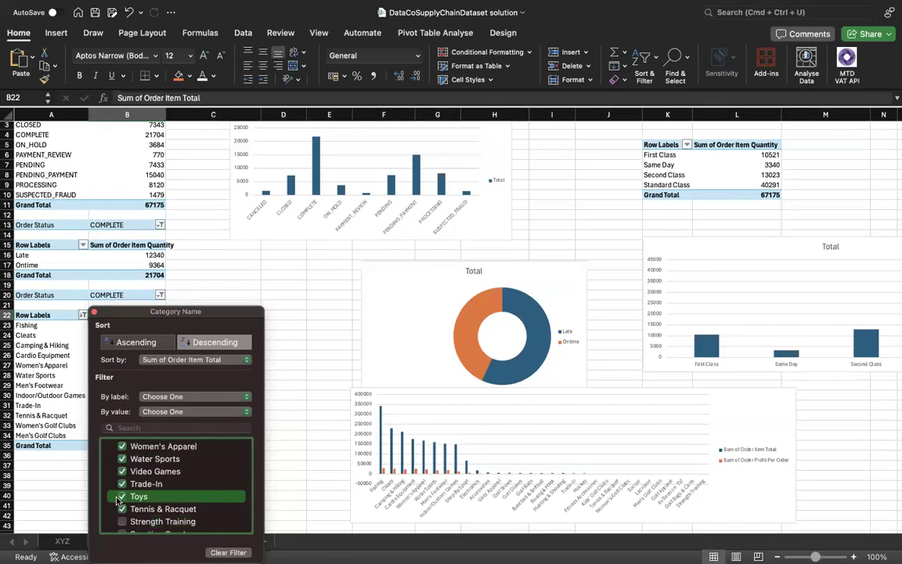
scroll(118, 499, "up", 3)
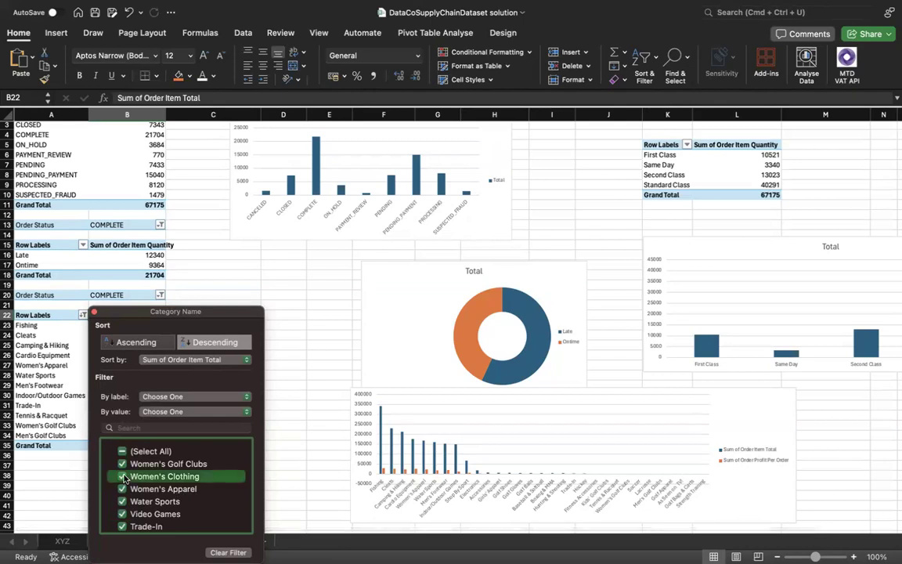
Step: Uncheck Video Games, Trade-In and Toys in the Category Name list
scroll(145, 493, "down", 3)
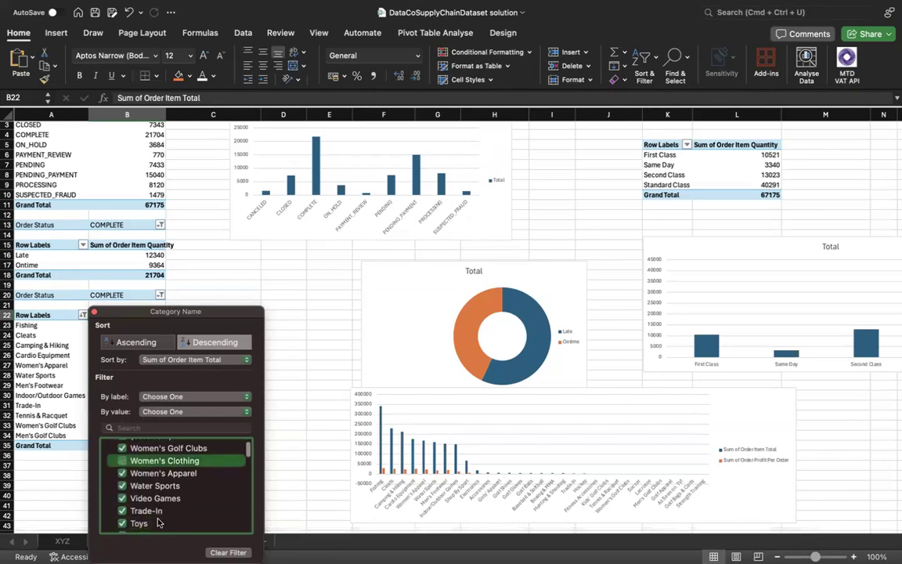
left_click(122, 489)
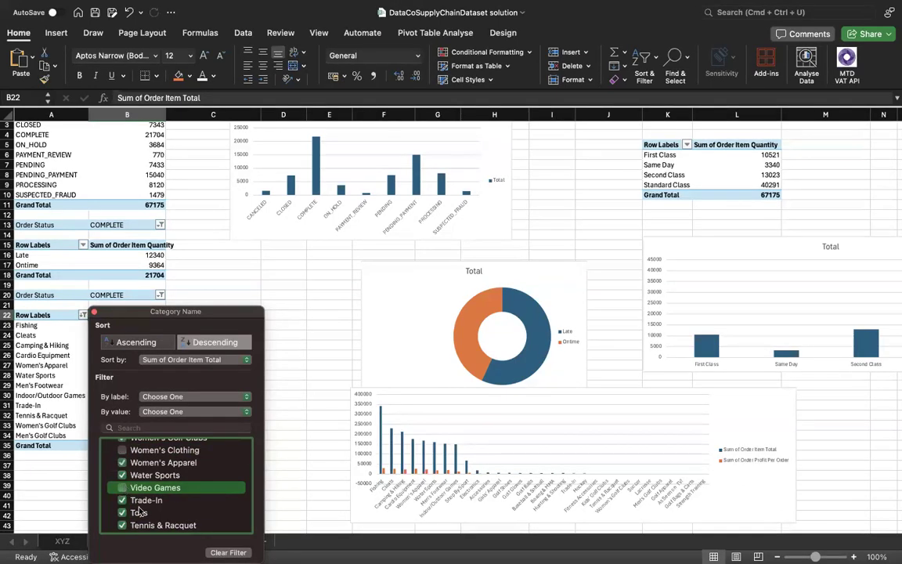
scroll(137, 505, "down", 1)
left_click(126, 488)
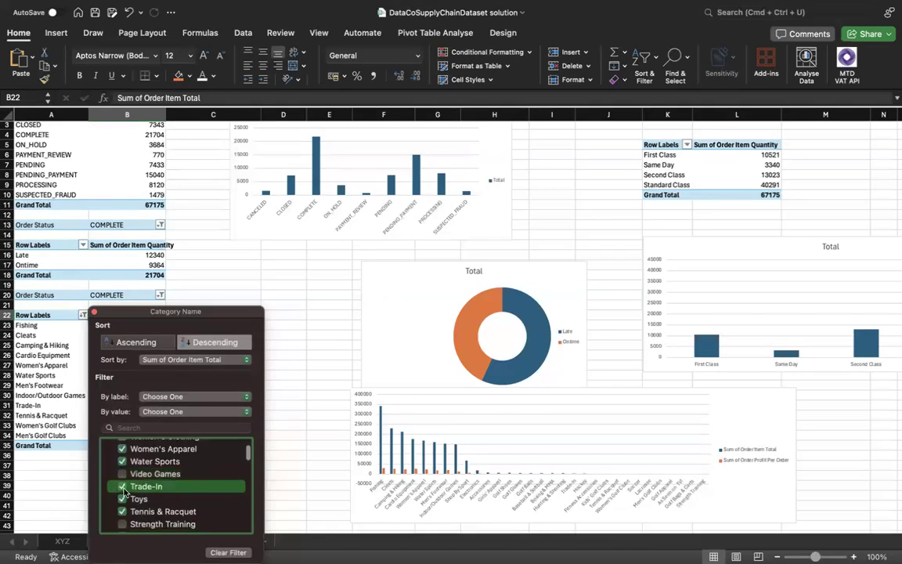
scroll(134, 501, "down", 1)
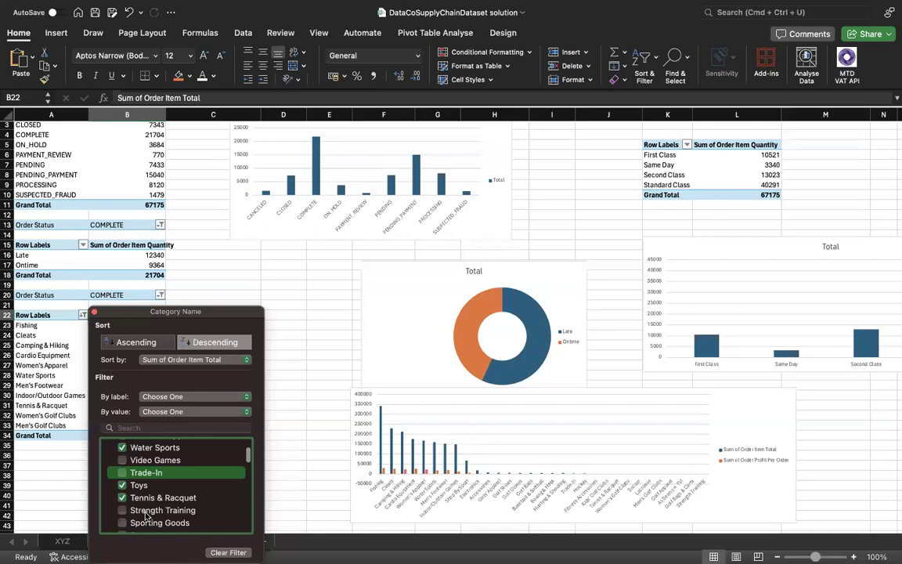
scroll(146, 512, "down", 1)
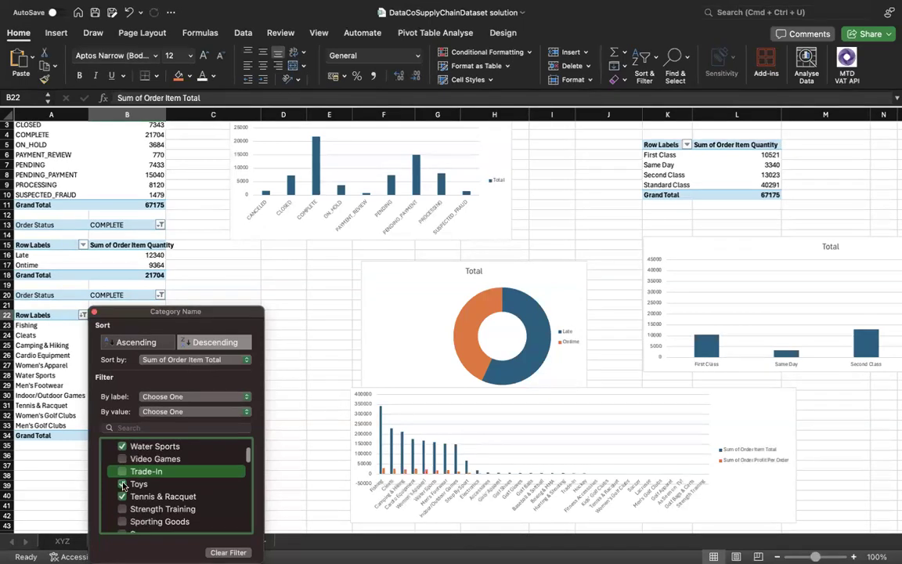
key("Down")
key("space")
scroll(151, 513, "down", 8)
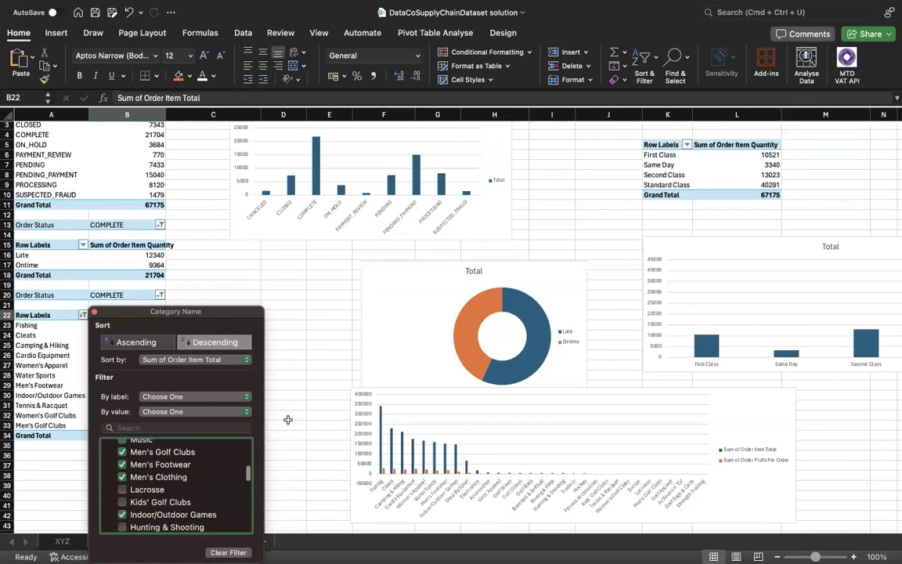
Step: Apply the category filter and run Refresh All from the Data tab
left_click(259, 296)
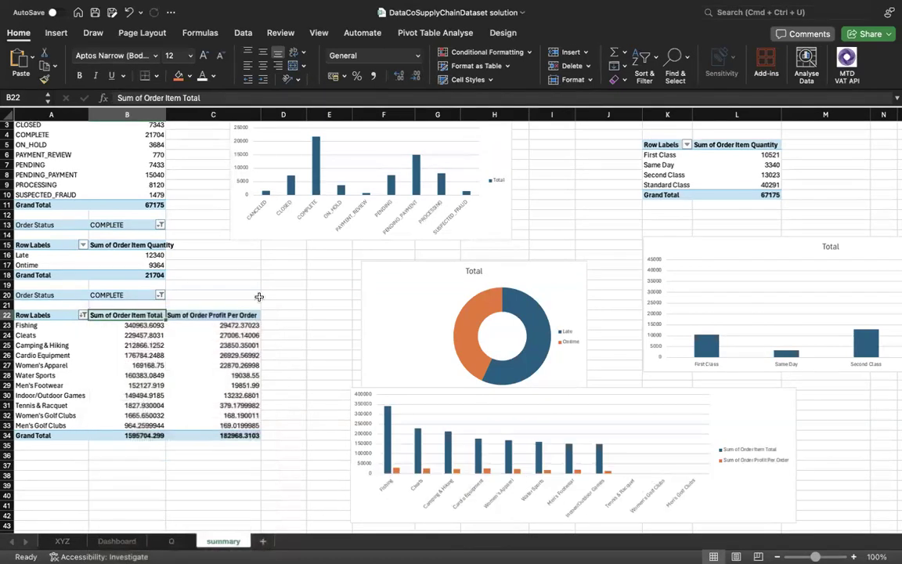
left_click(243, 33)
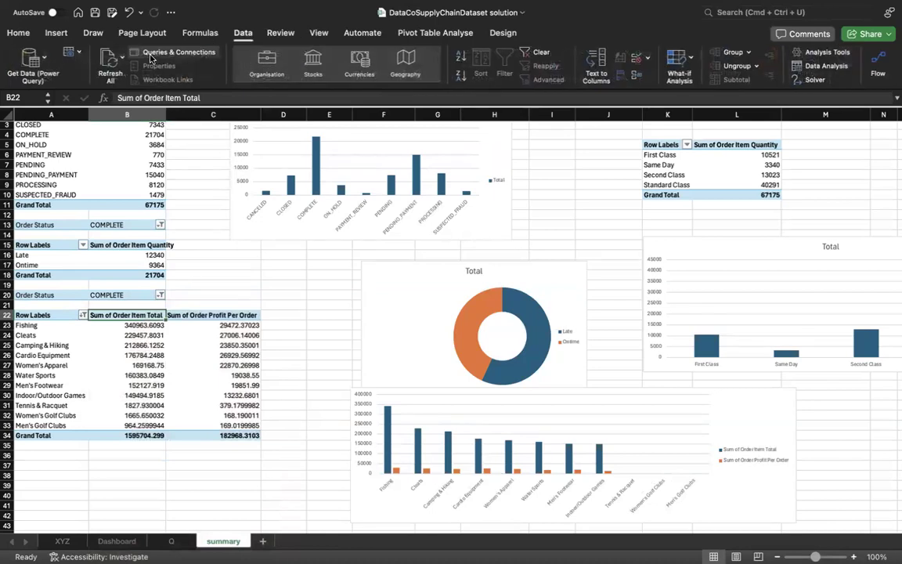
left_click(111, 63)
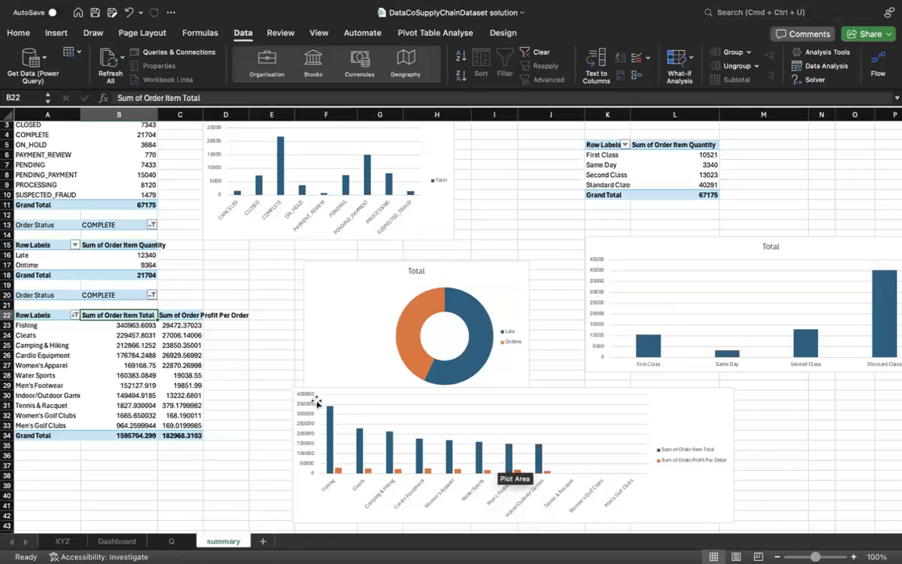
Step: Reopen the category filter and uncheck Women's Golf Clubs
left_click(75, 315)
scroll(158, 517, "down", 10)
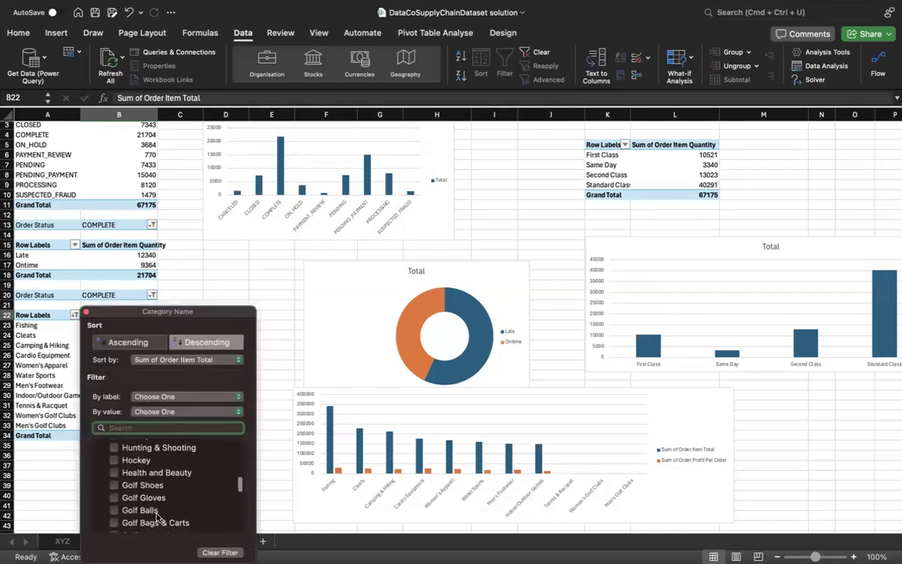
scroll(149, 515, "down", 3)
scroll(135, 512, "up", 3)
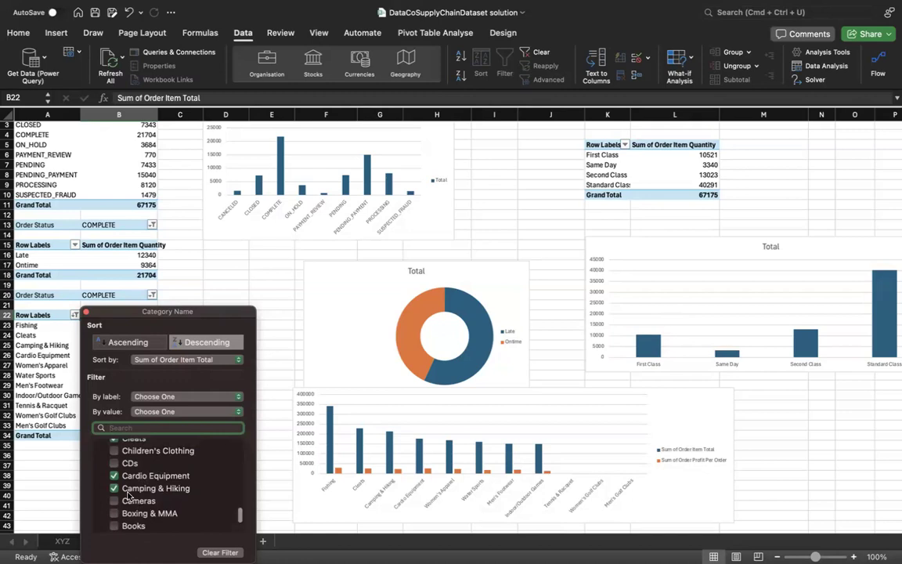
scroll(129, 486, "up", 3)
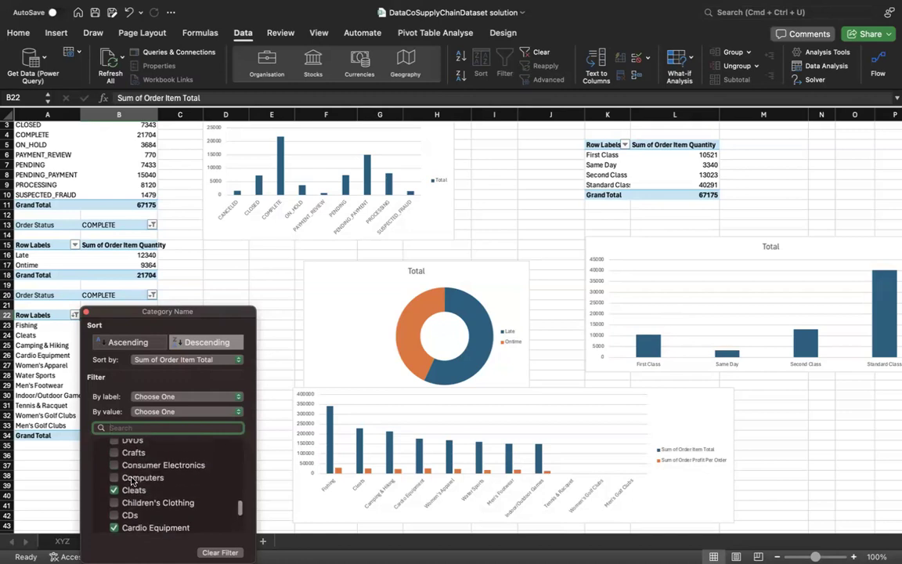
scroll(133, 481, "up", 5)
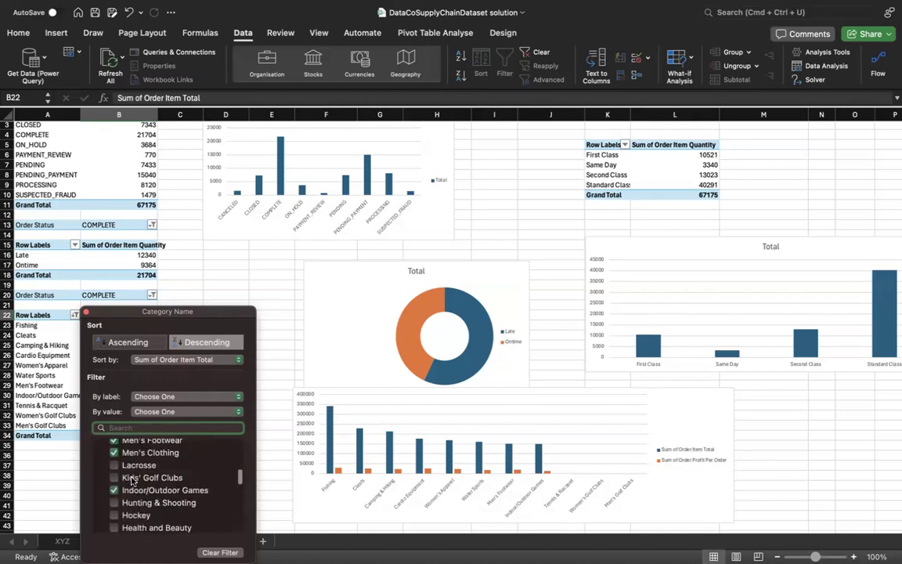
scroll(132, 482, "up", 5)
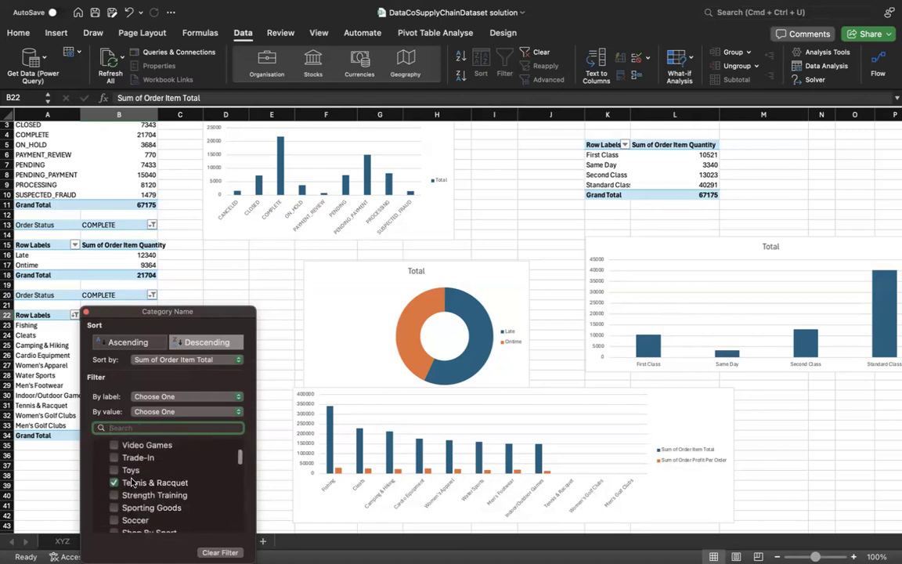
scroll(131, 482, "up", 4)
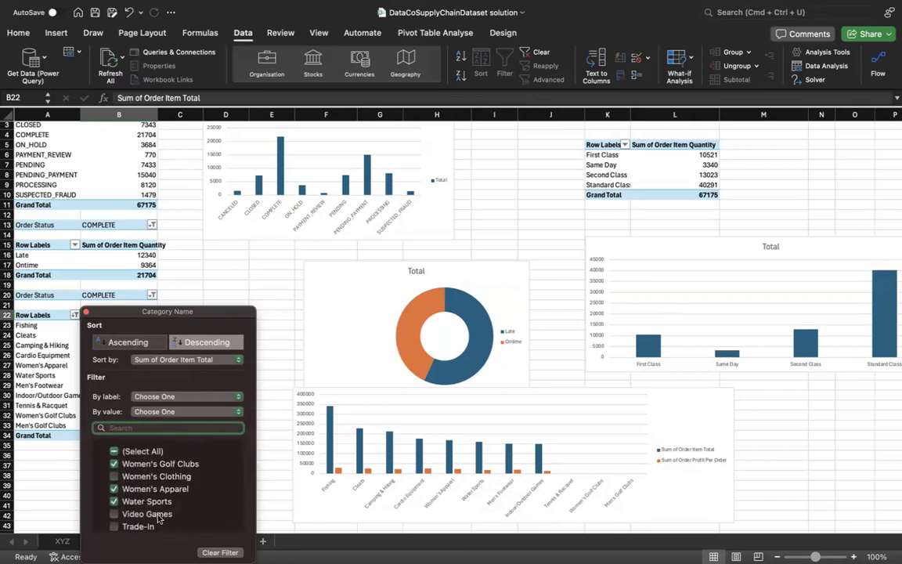
scroll(158, 518, "down", 2)
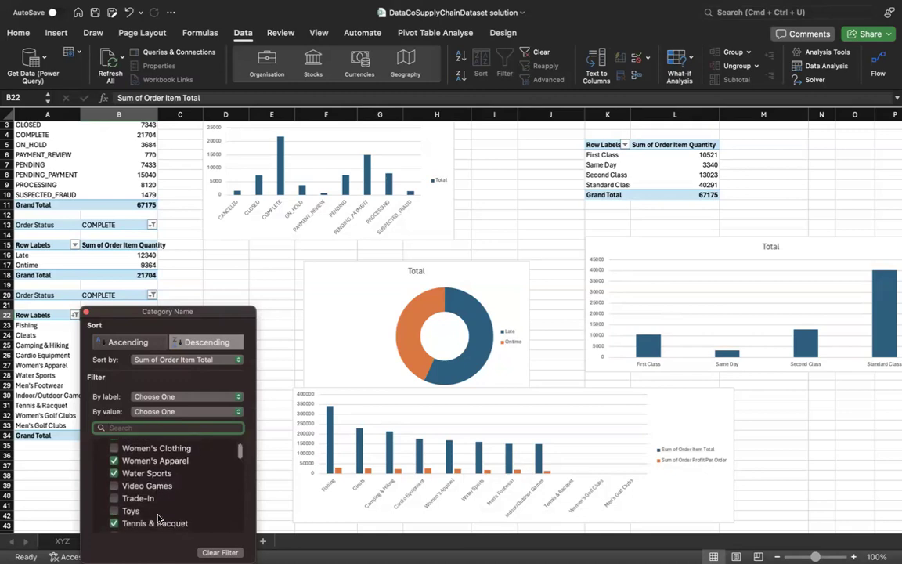
scroll(158, 519, "up", 2)
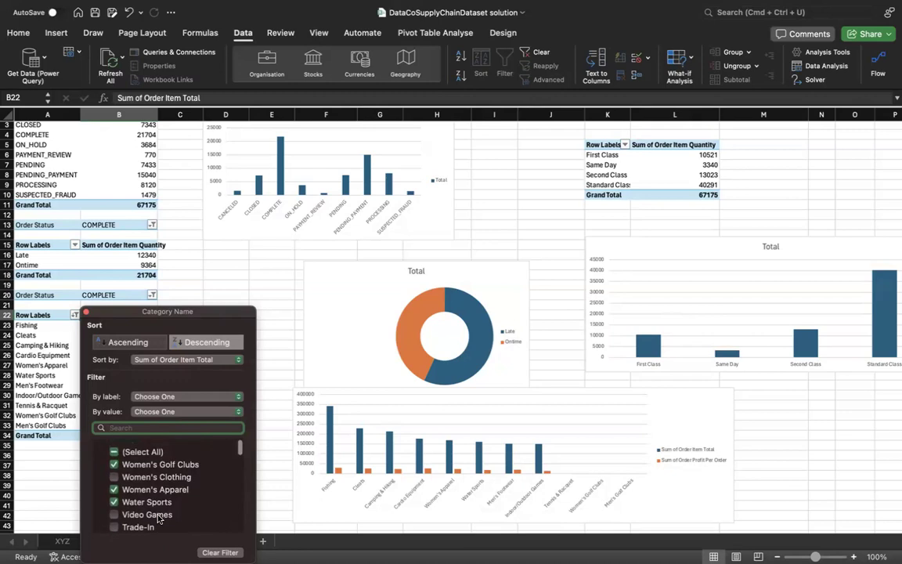
left_click(114, 464)
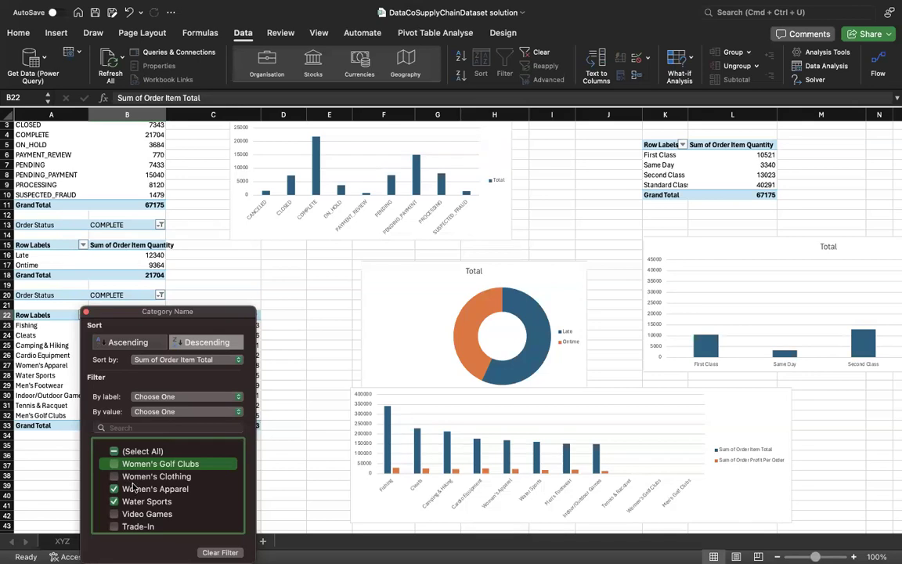
Step: Uncheck Tennis & Racquet and Men's Golf Clubs, apply, then take the category chart to the Dashboard
scroll(133, 486, "down", 1)
scroll(133, 486, "down", 5)
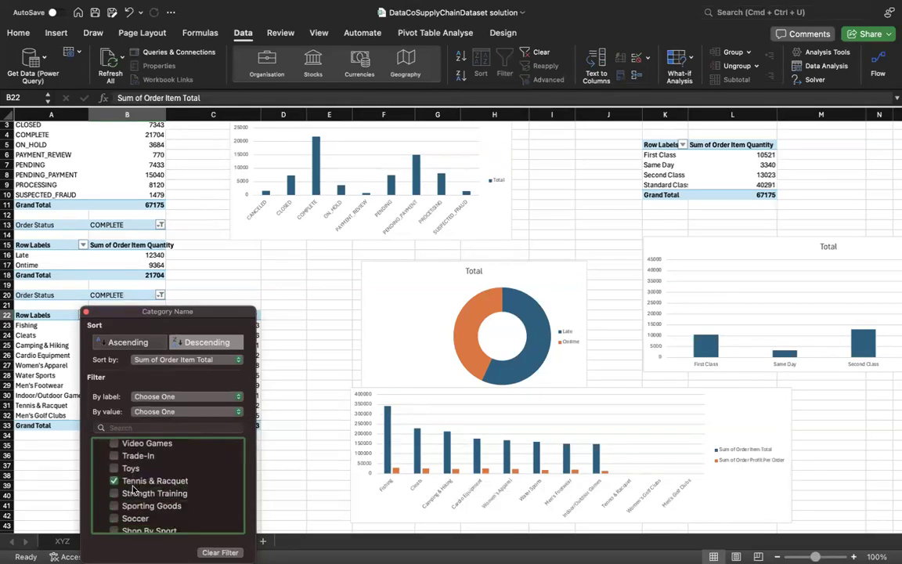
left_click(115, 482)
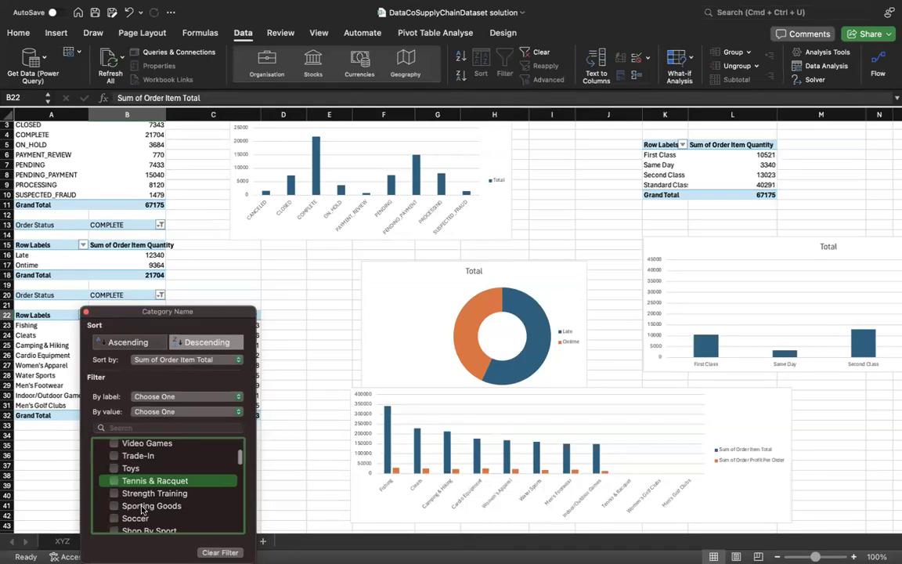
scroll(121, 507, "down", 5)
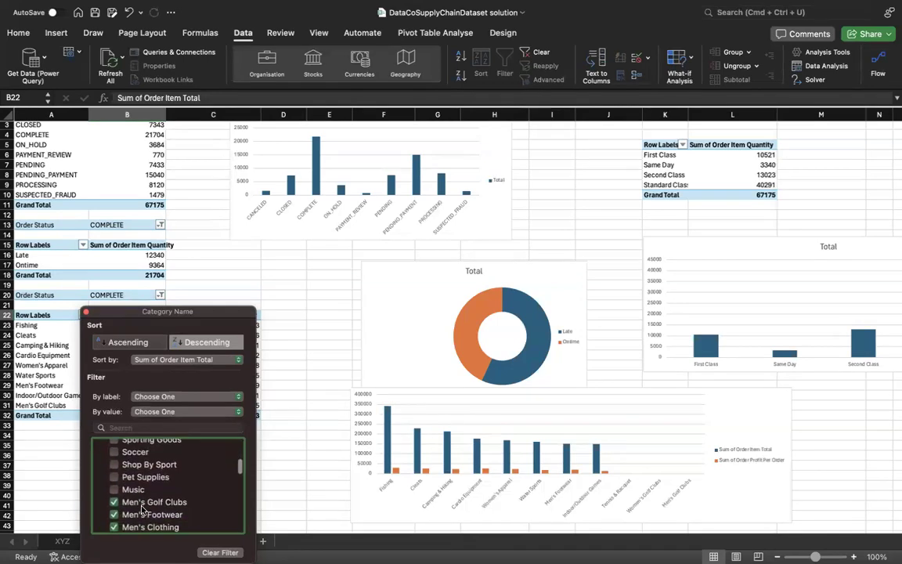
left_click(114, 501)
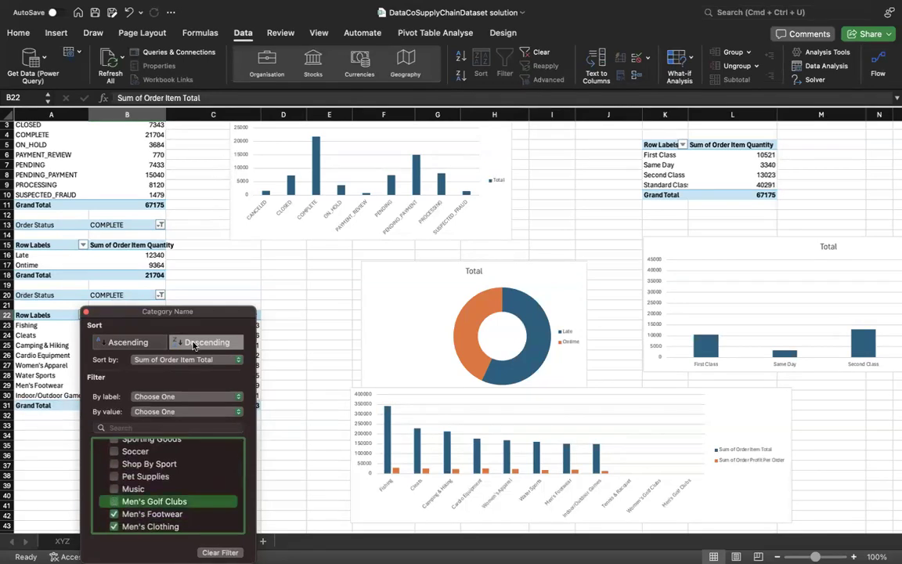
left_click(111, 68)
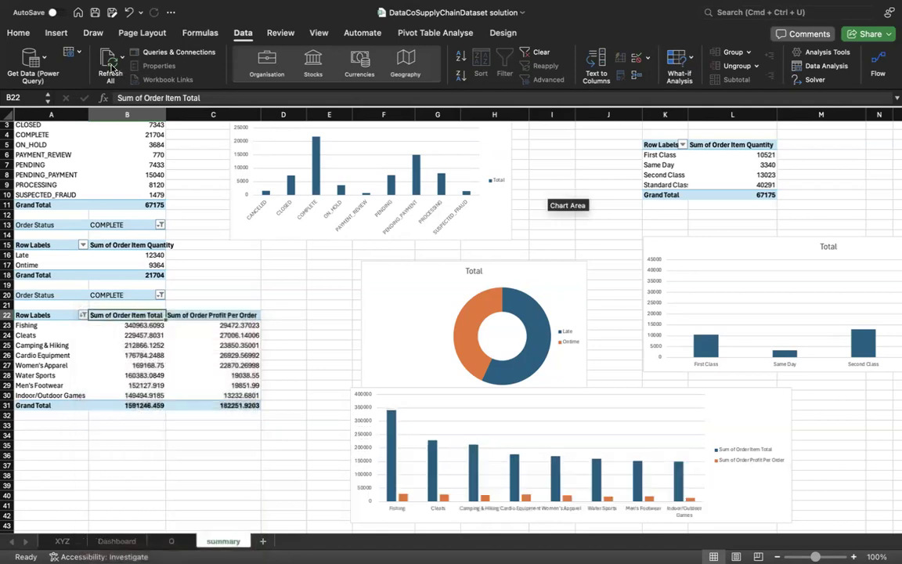
left_click(748, 409)
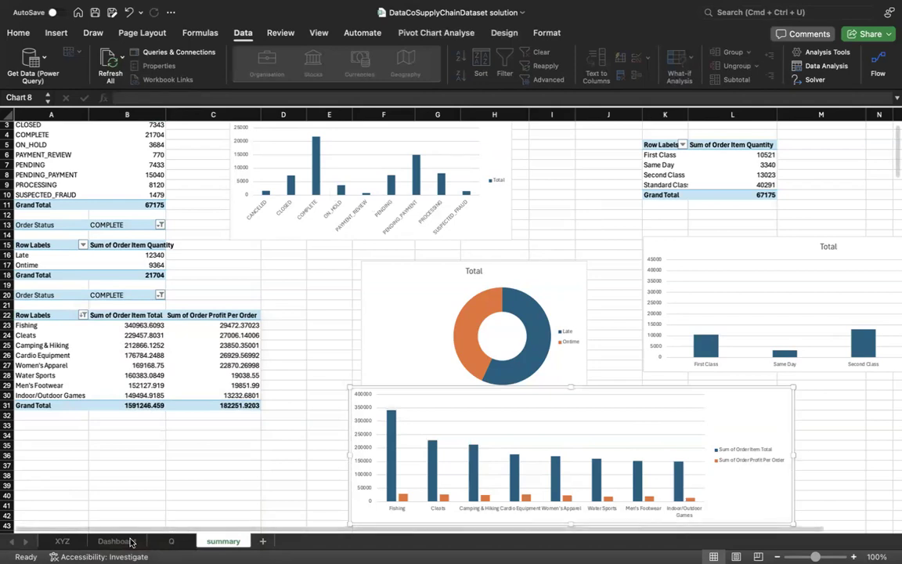
left_click(130, 541)
Step: Paste the category chart into the empty lower-right slot and roughly resize it to fit
left_click(531, 461)
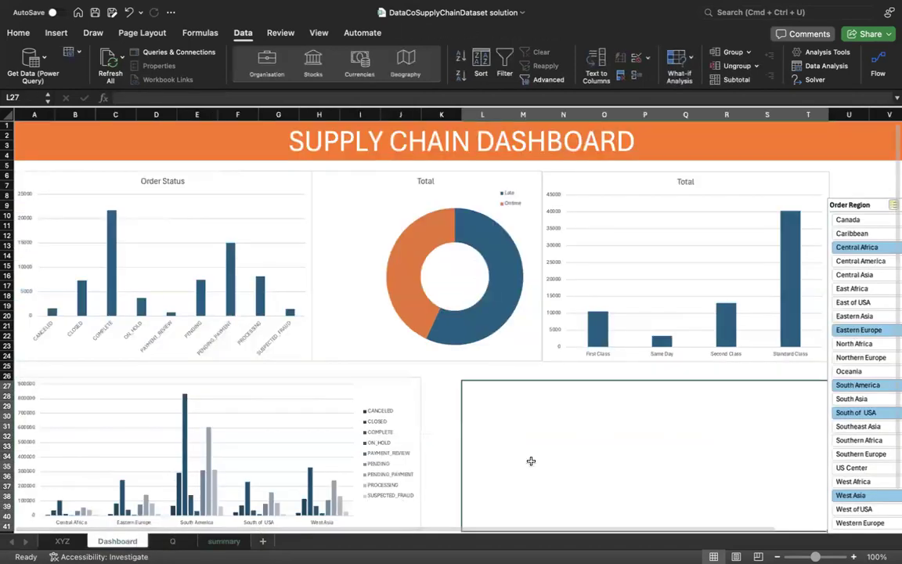
key("super+v")
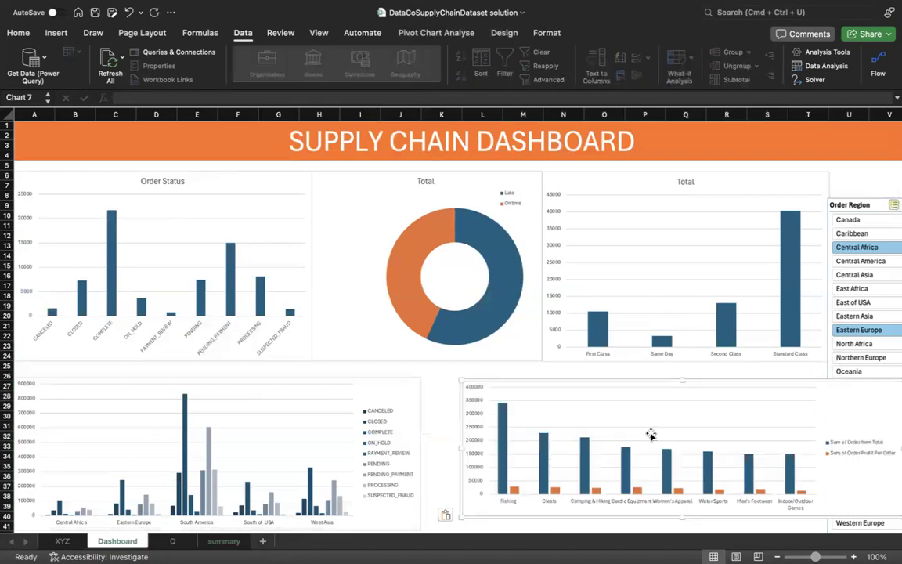
left_click_drag(861, 401, 827, 402)
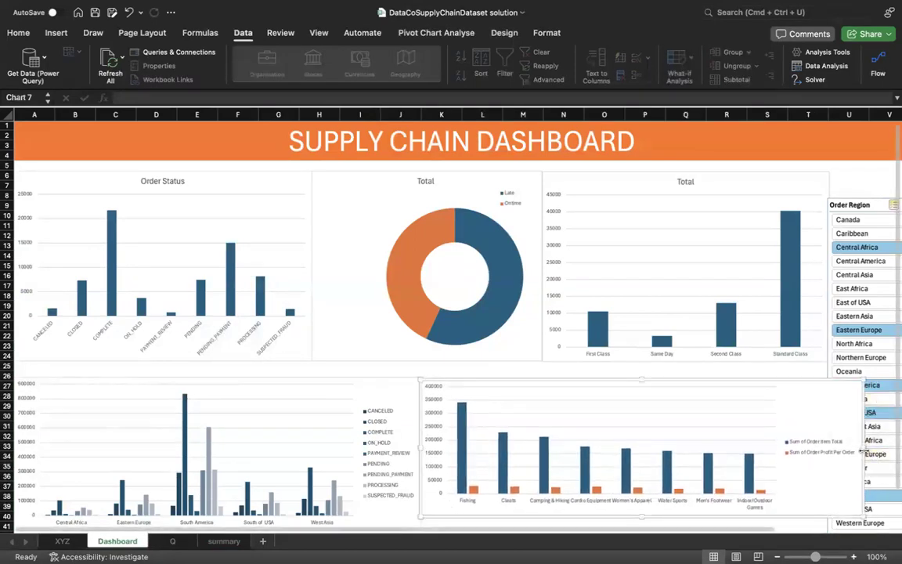
left_click_drag(864, 448, 827, 462)
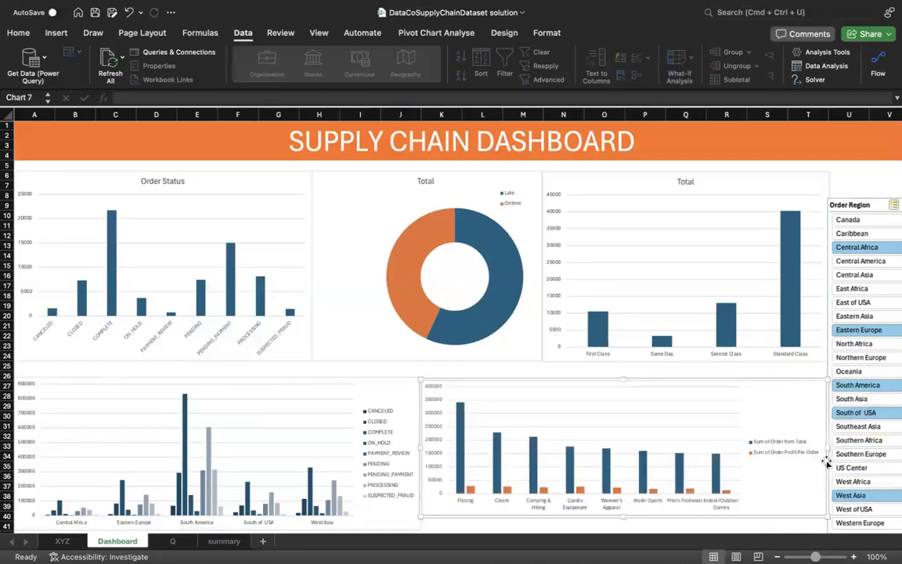
left_click_drag(623, 515, 618, 413)
left_click(604, 446)
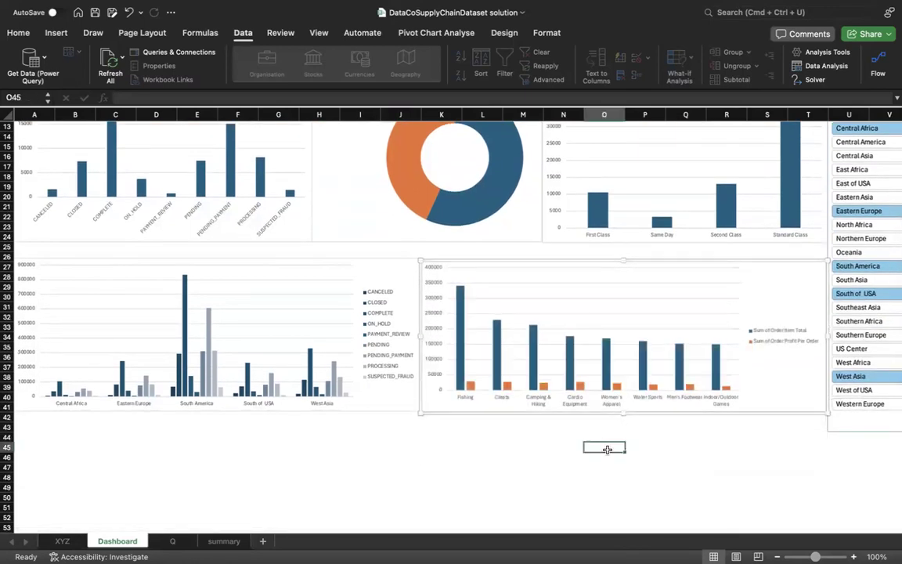
Step: Fine-tune the chart's top and bottom edges to about 8.99" by 3.4", matching the region chart
left_click(621, 275)
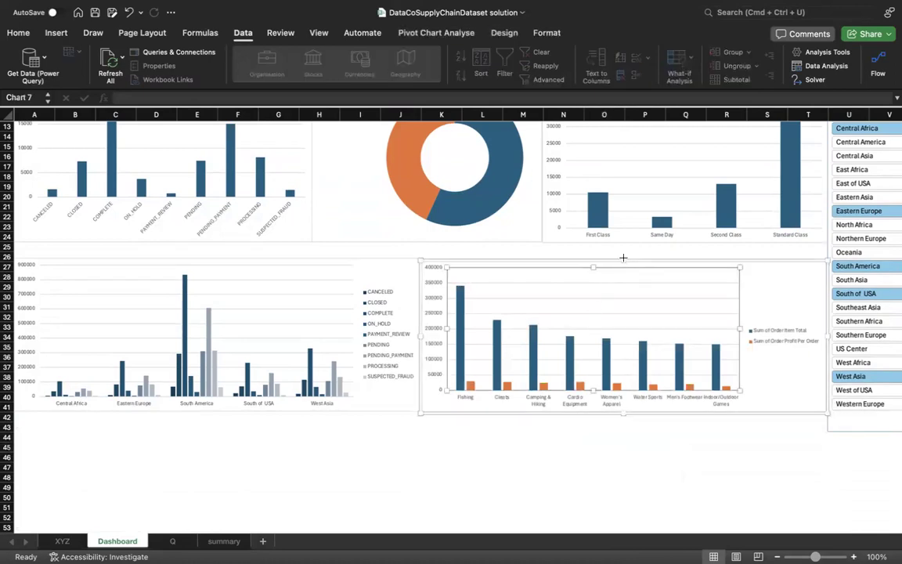
left_click_drag(623, 256, 624, 255)
left_click(569, 407)
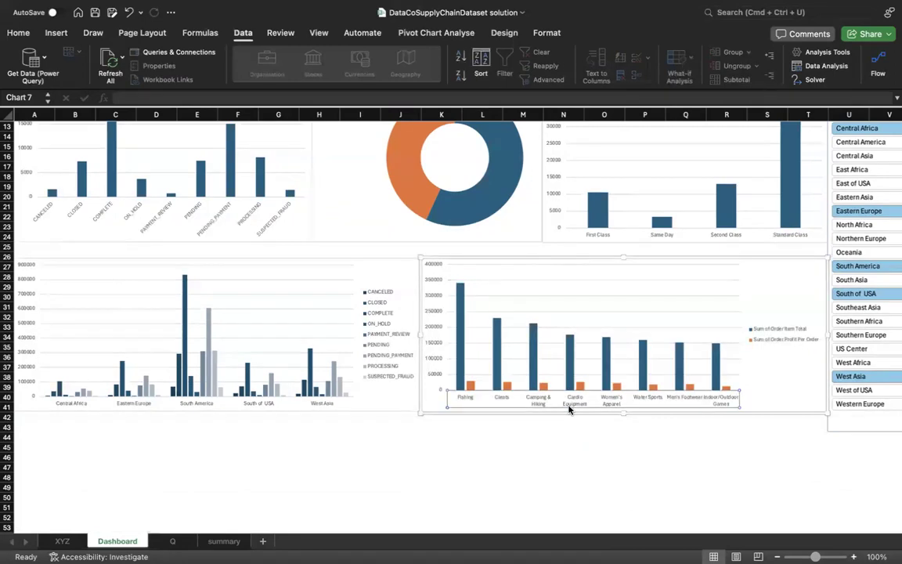
left_click(570, 427)
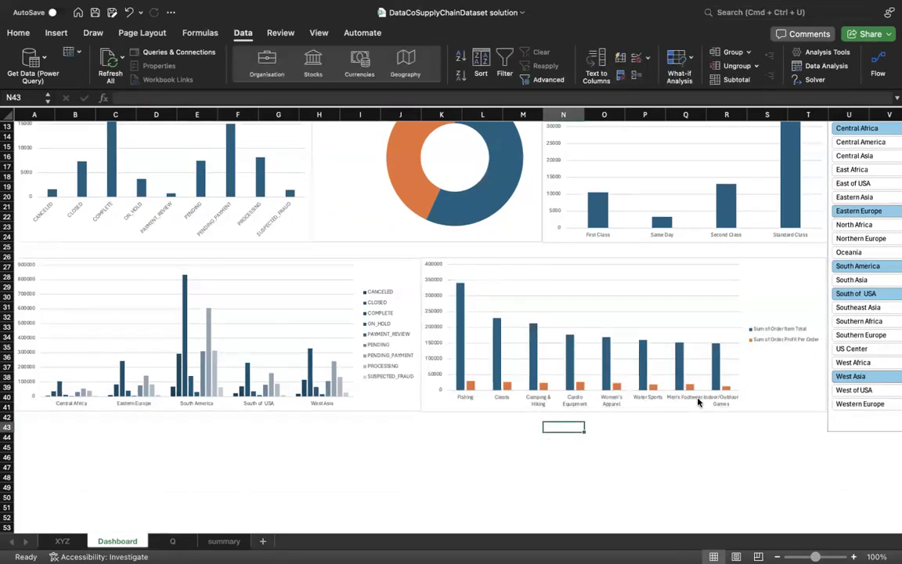
left_click(773, 385)
left_click_drag(623, 411, 623, 408)
left_click(617, 445)
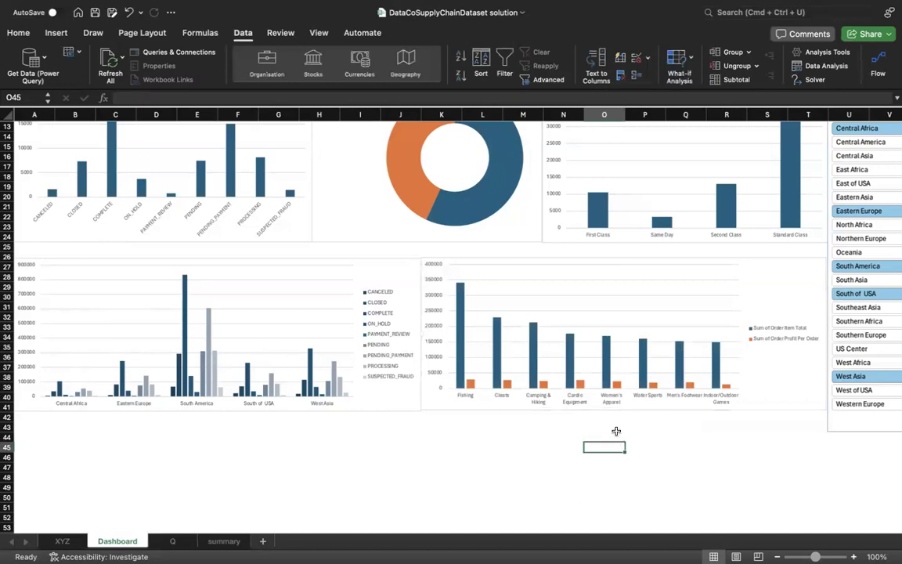
left_click(745, 384)
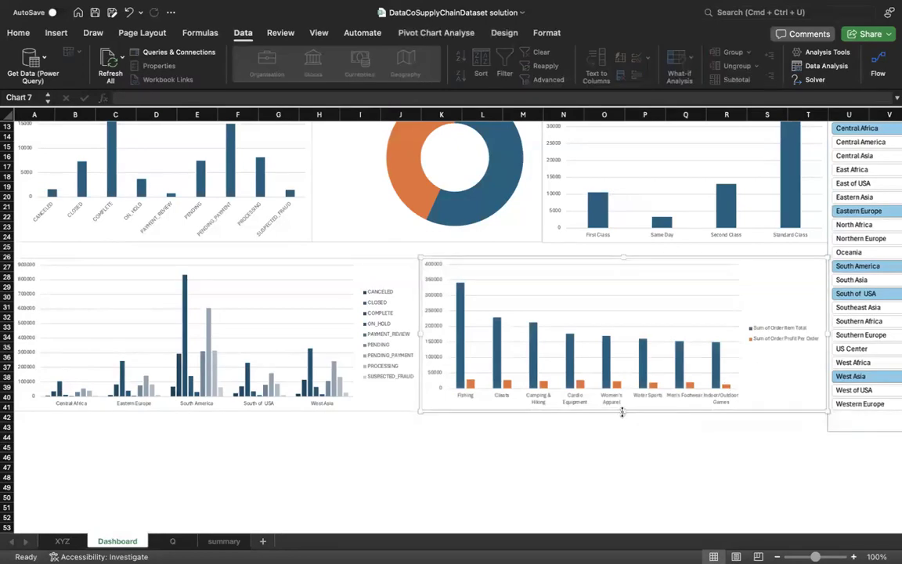
left_click_drag(622, 415, 622, 419)
left_click(619, 439)
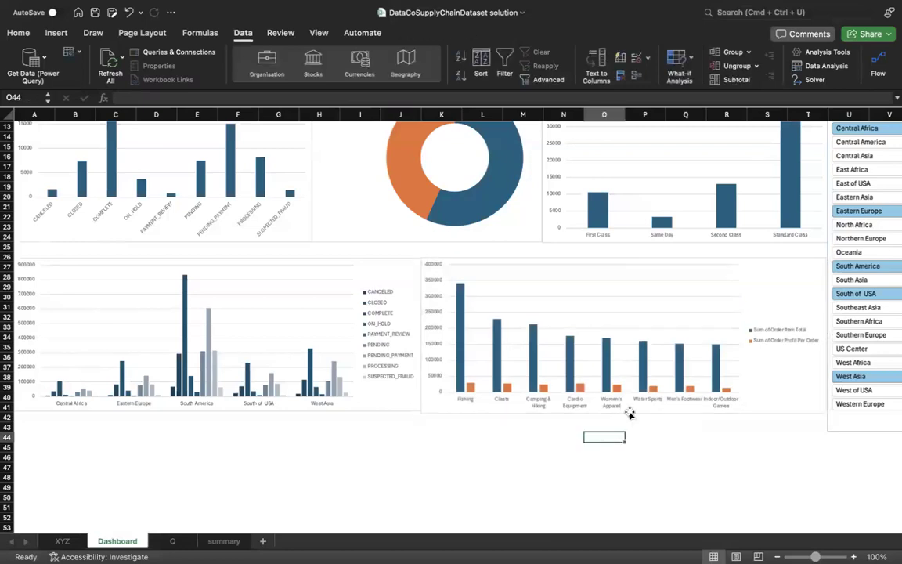
left_click(738, 389)
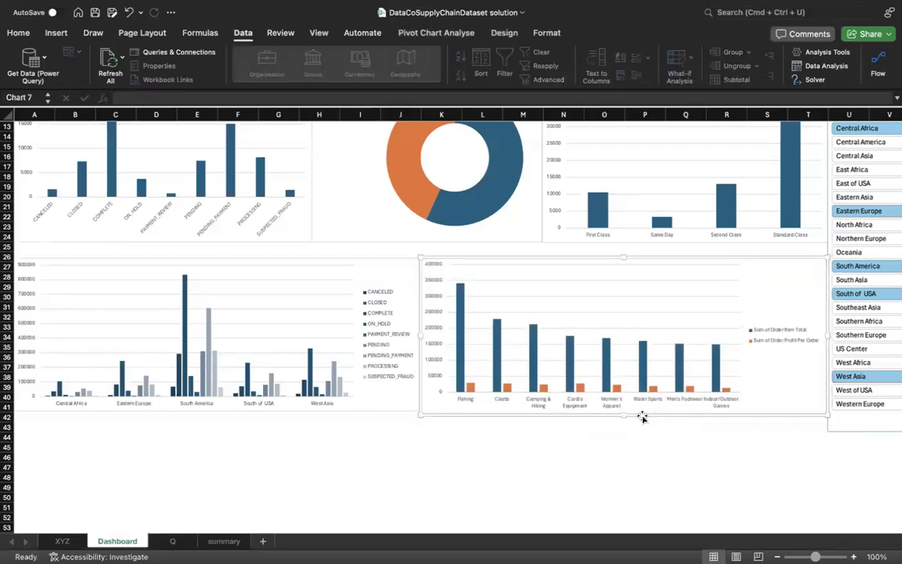
left_click_drag(623, 412, 624, 409)
left_click(643, 447)
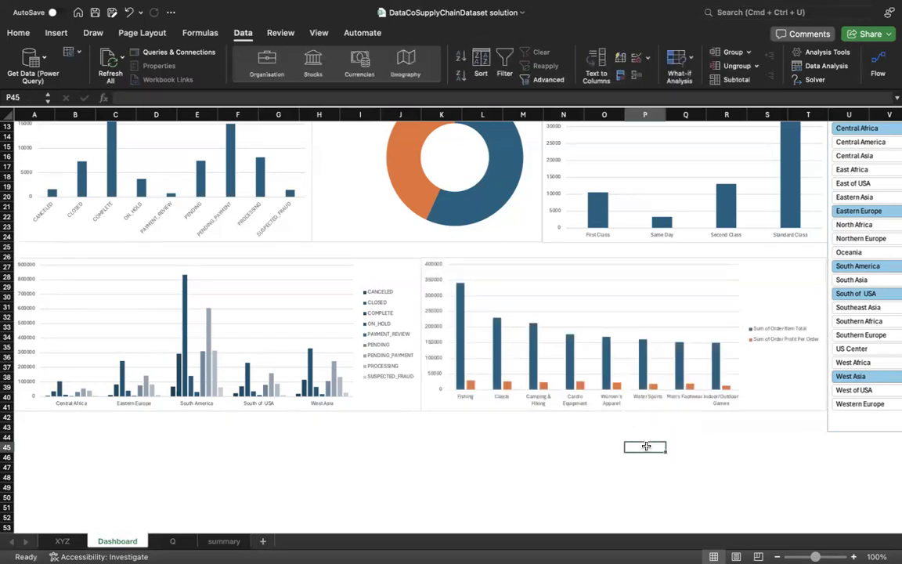
Step: In the Order Region slicer, replace Central Africa with Central Asia, East of USA, Northern Europe and US Center
left_click(626, 247)
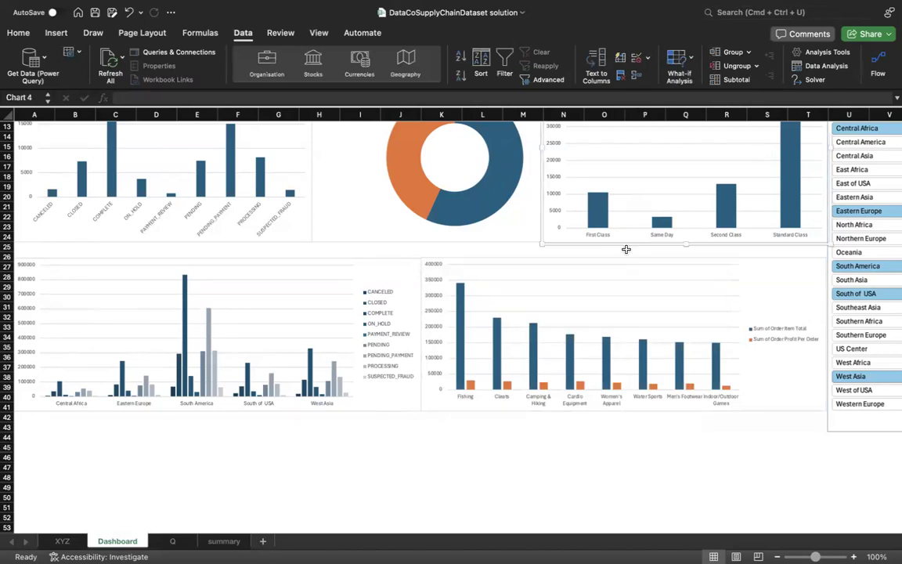
left_click(626, 249)
scroll(628, 354, "up", 2)
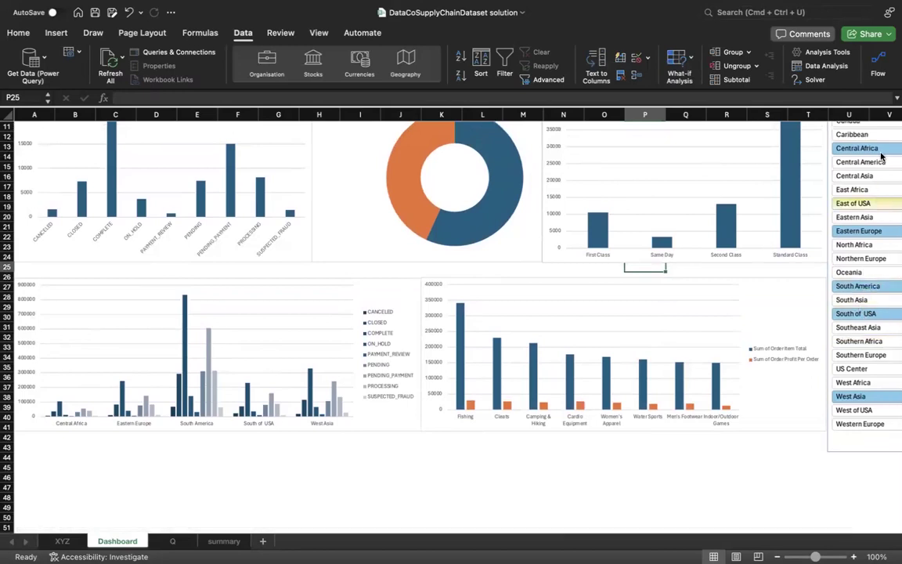
scroll(877, 180, "up", 5)
left_click(876, 205)
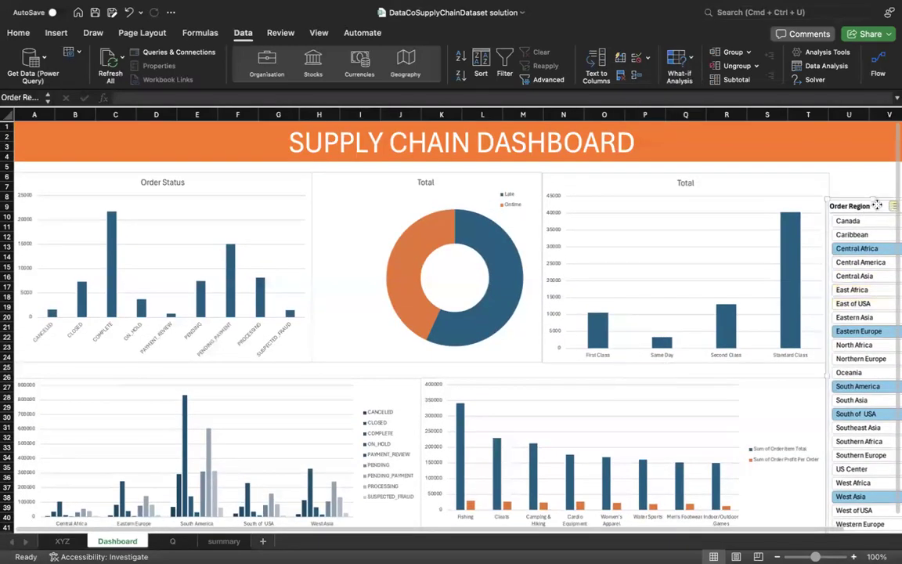
left_click(865, 256)
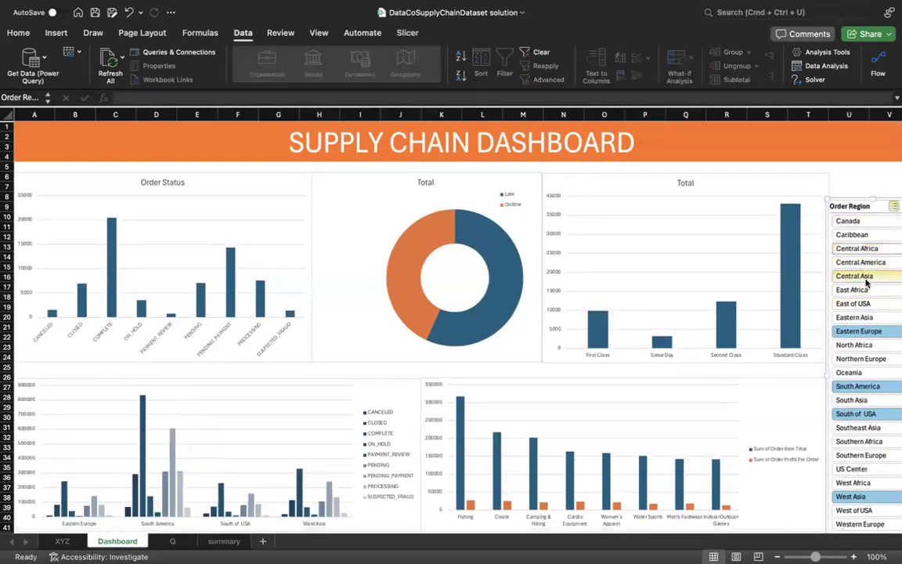
left_click(866, 280)
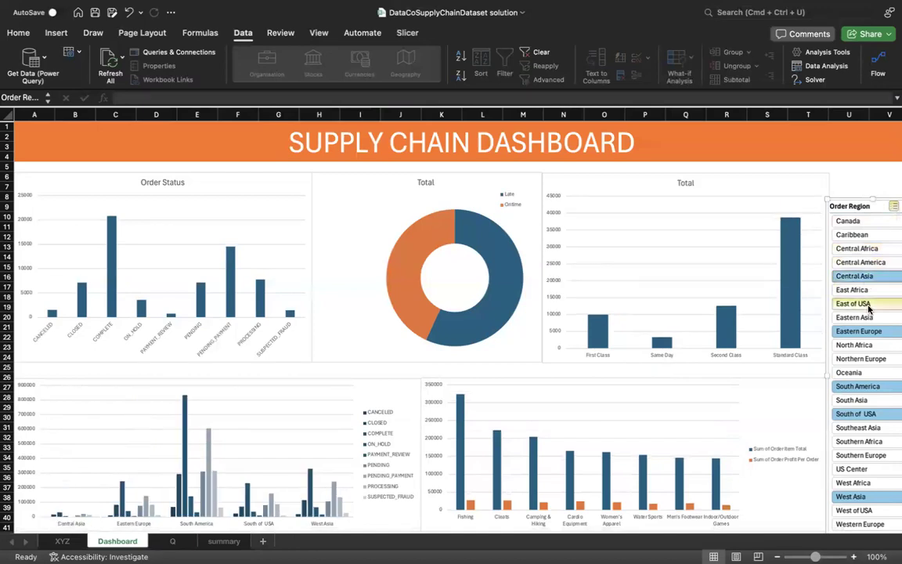
left_click(867, 304)
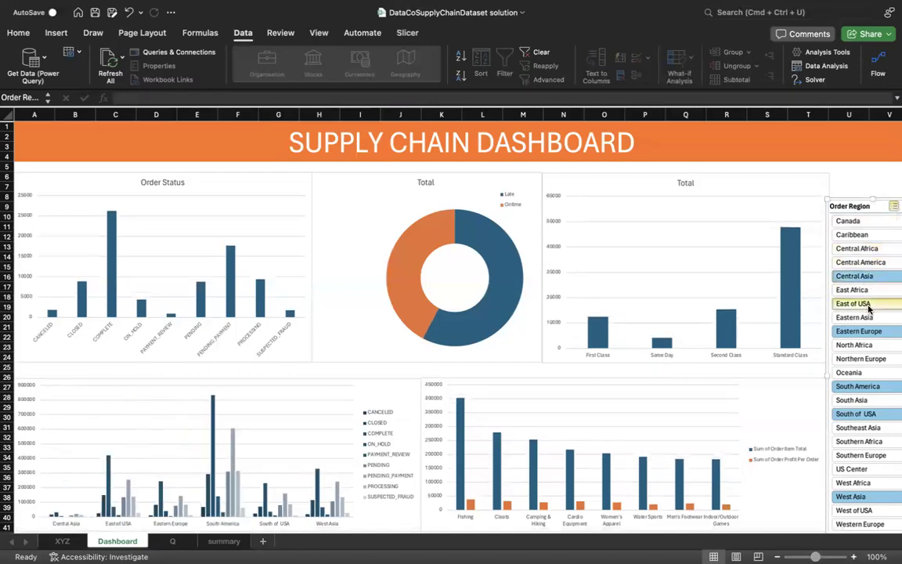
left_click(883, 358)
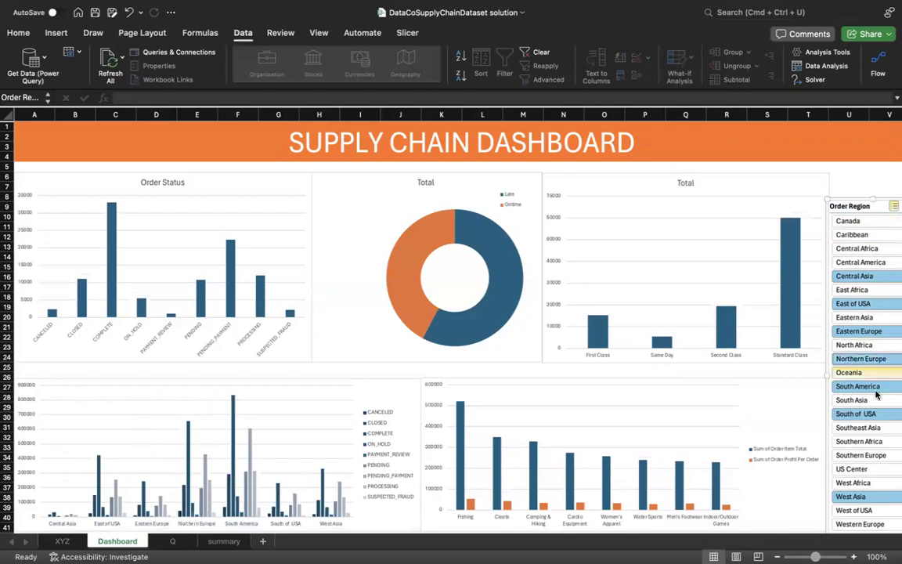
left_click(877, 474)
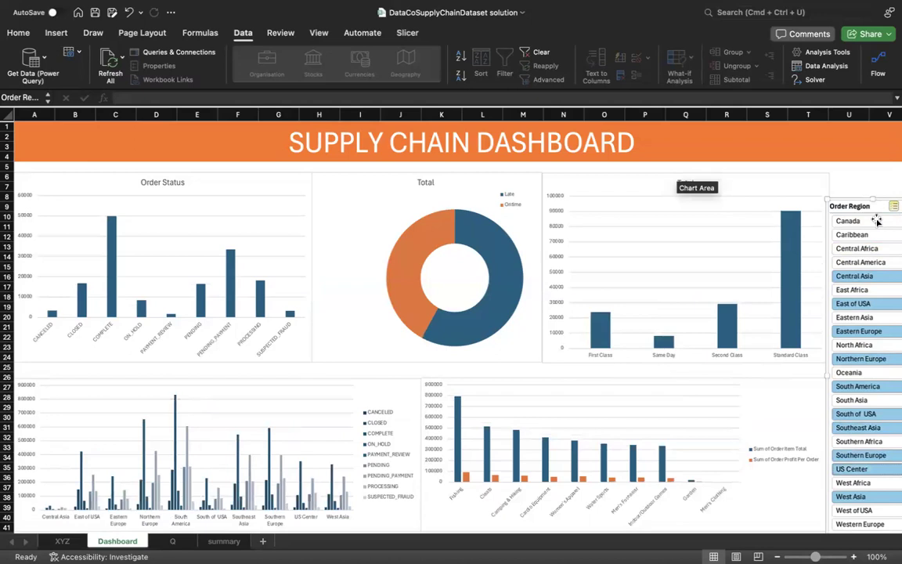
Step: Stretch the Order Region slicer's top edge up level with the charts
left_click(852, 187)
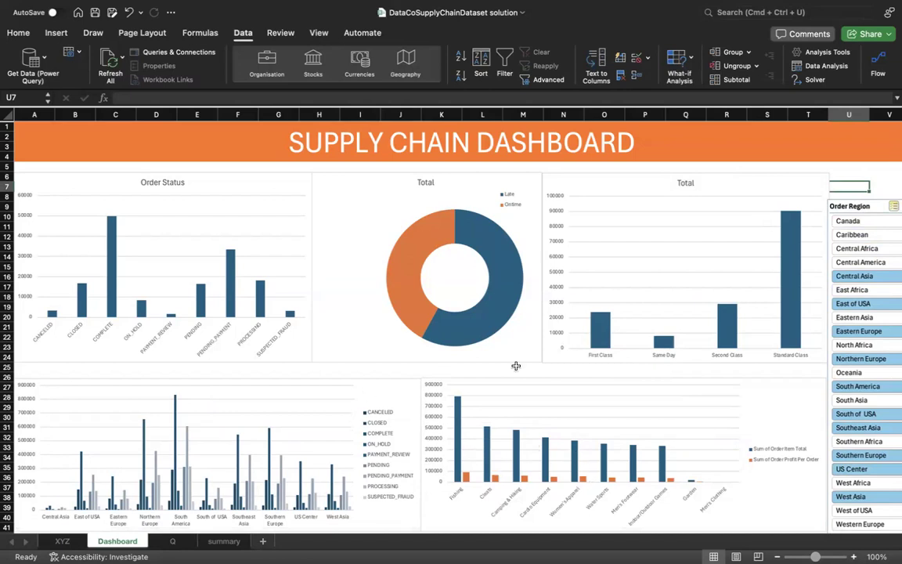
left_click(865, 206)
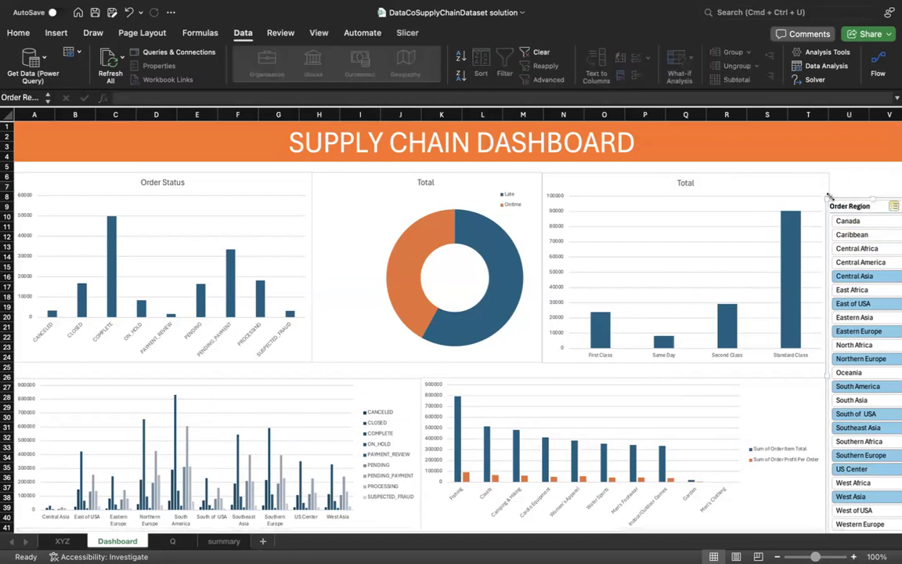
left_click_drag(872, 186, 881, 176)
left_click(766, 522)
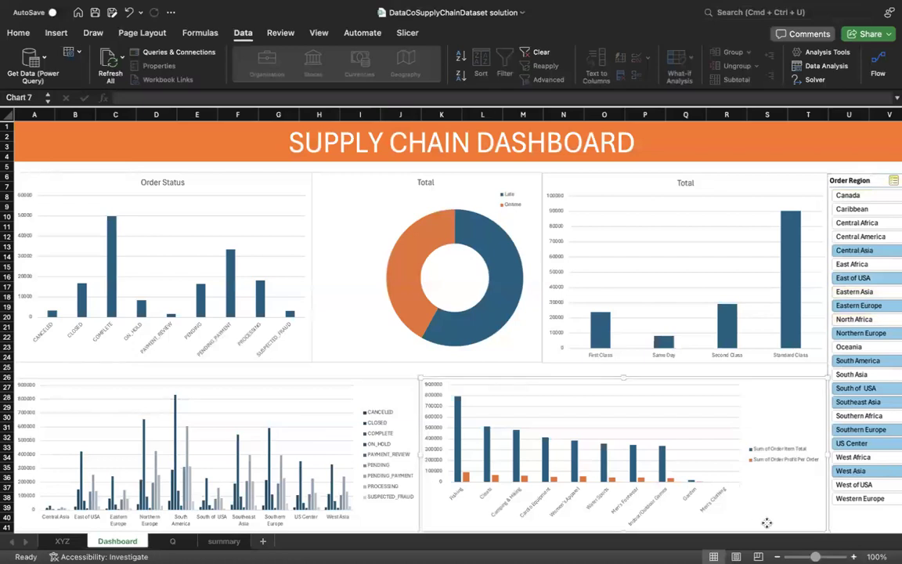
left_click(367, 368)
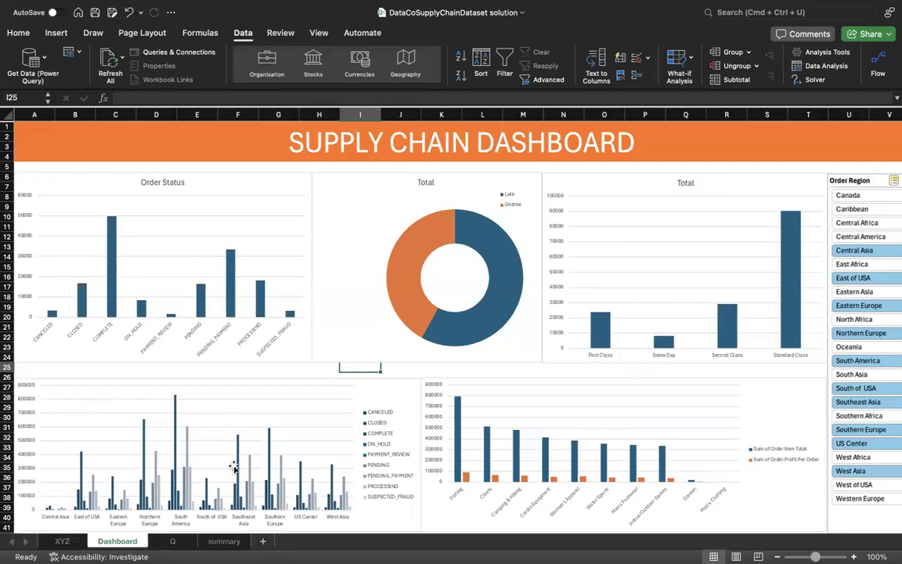
Step: On the XYZ sheet, select the DateOrders order date column
left_click(68, 541)
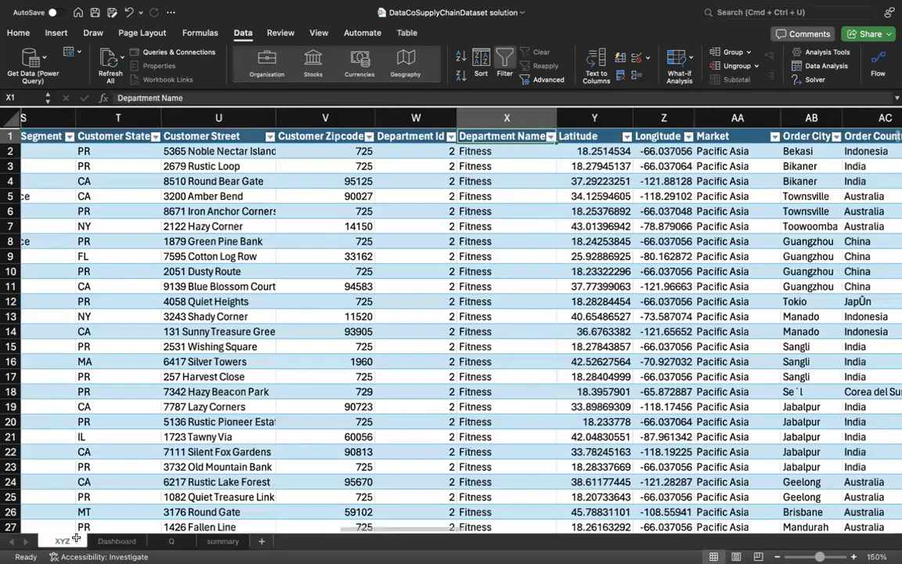
scroll(525, 368, "right", 3)
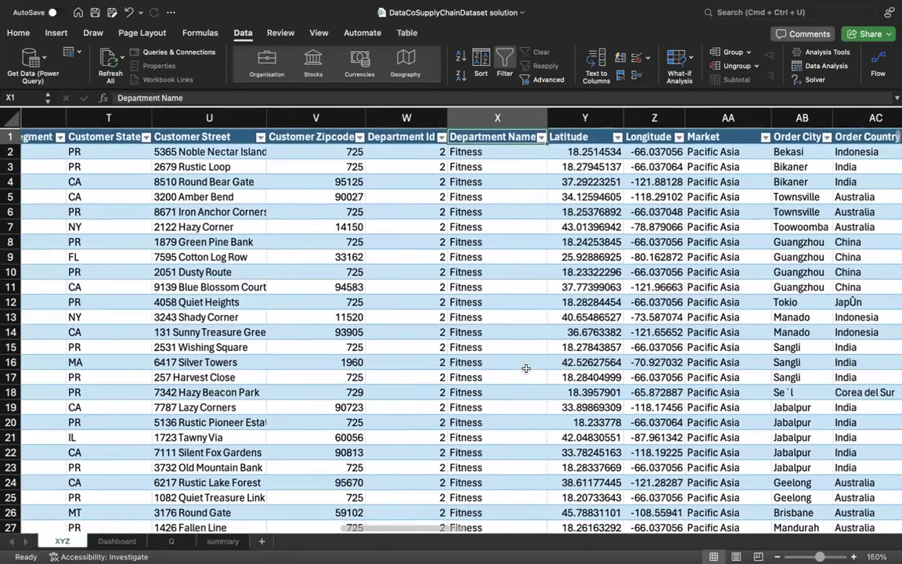
scroll(526, 368, "right", 4)
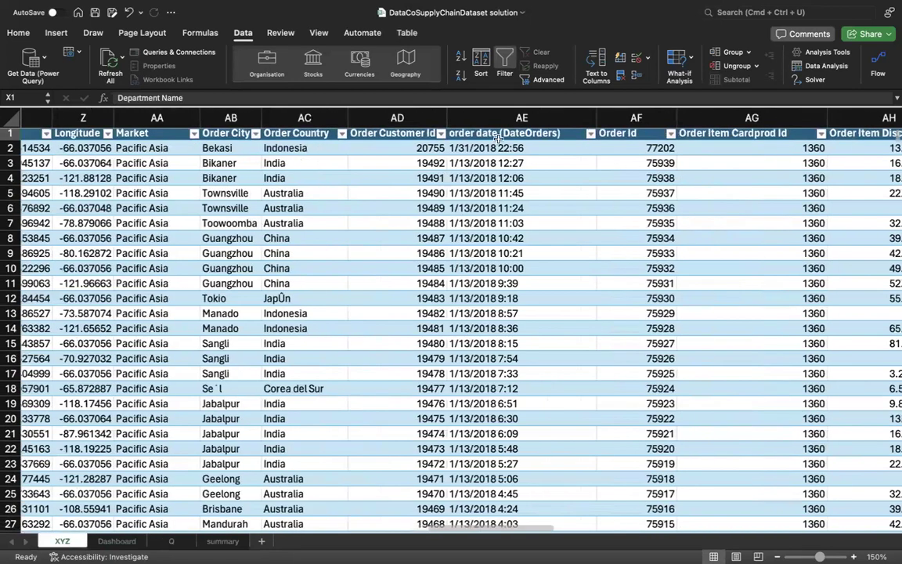
left_click(462, 115)
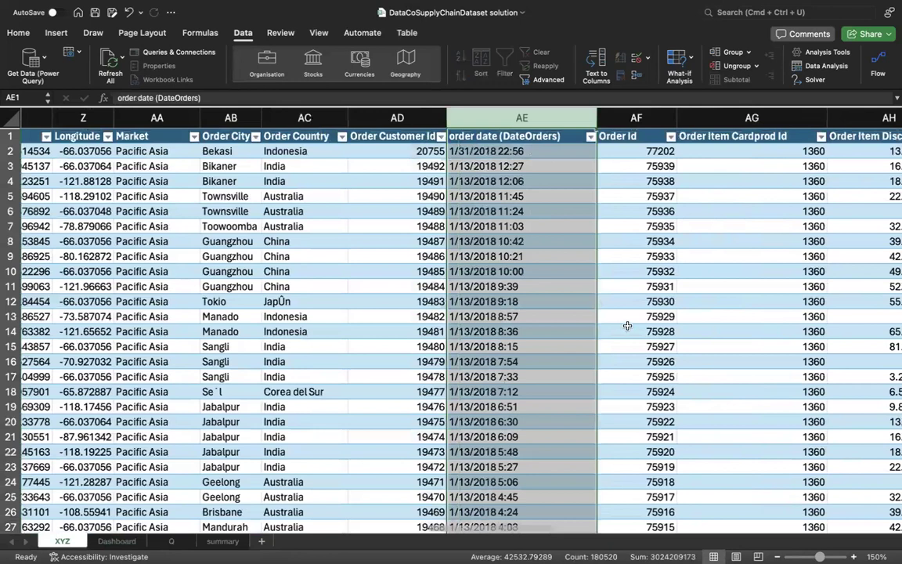
scroll(627, 325, "right", 8)
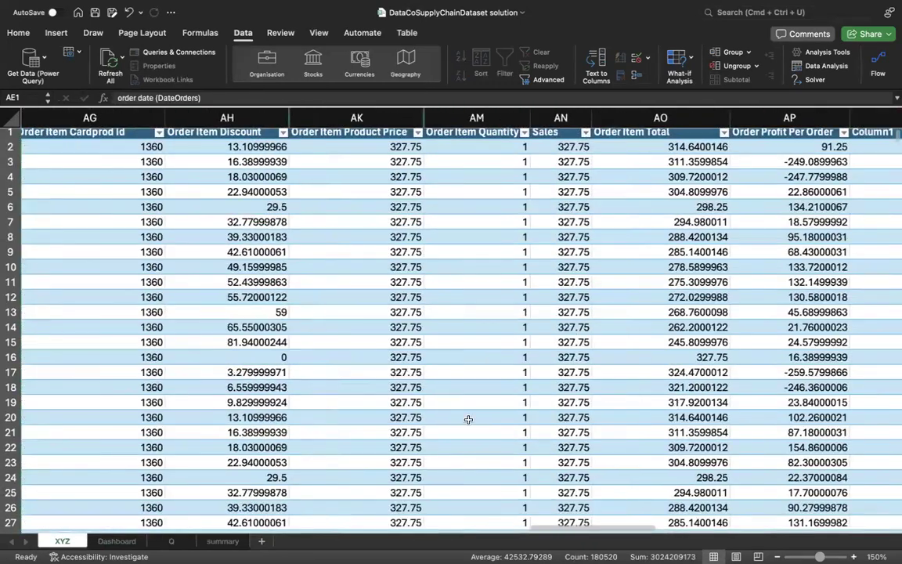
Step: Check the order total and profit bar chart on the summary sheet, then return to the Dashboard
left_click(224, 542)
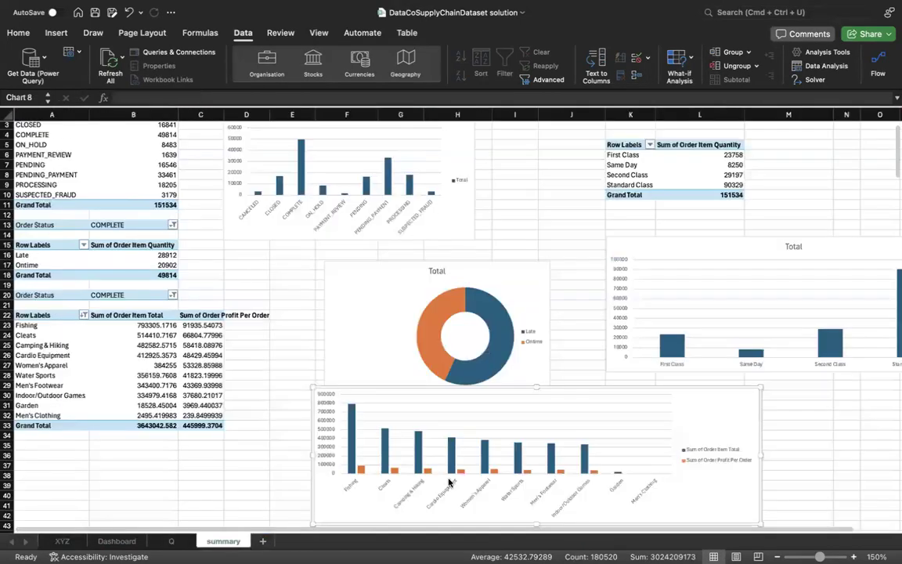
left_click(450, 481)
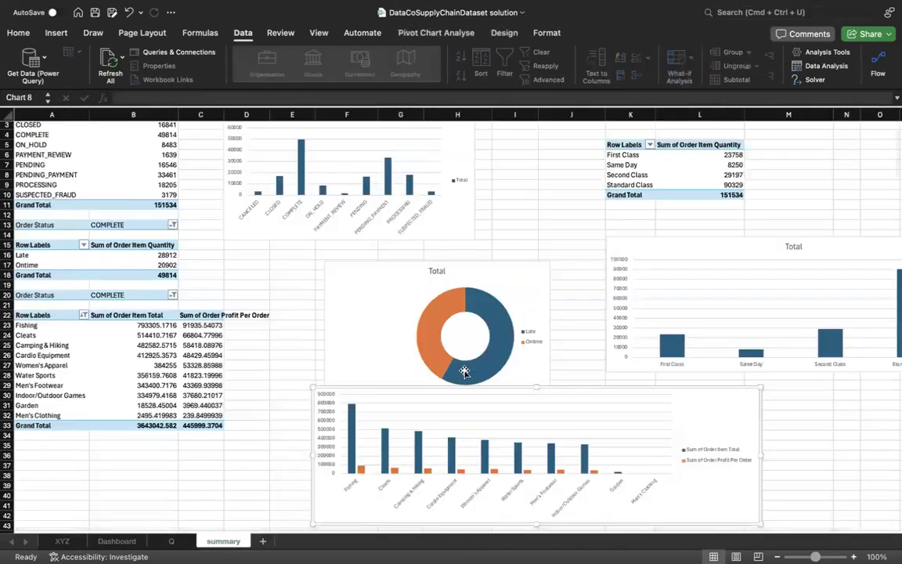
left_click(117, 541)
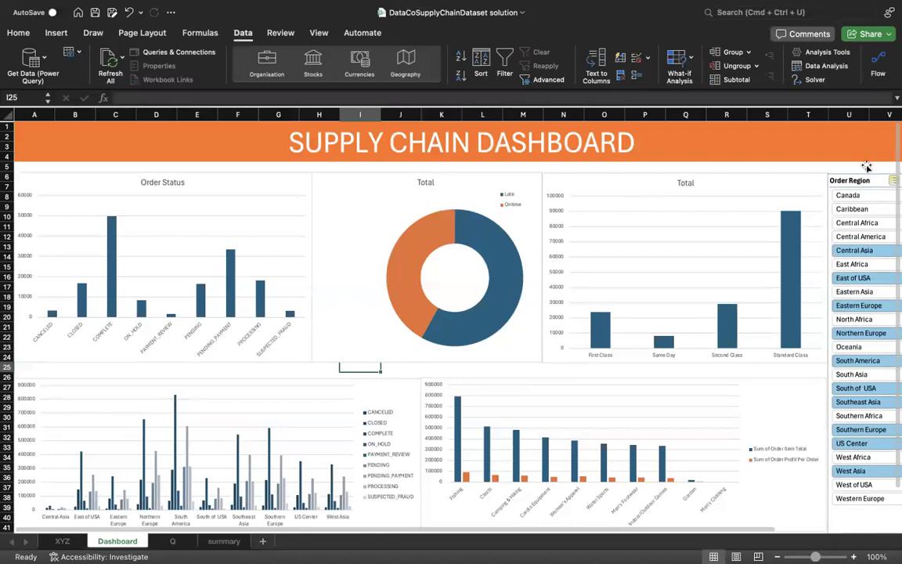
Step: Clear the Order Region slicer filter so all regions are included, and select the slicer
scroll(815, 252, "right", 3)
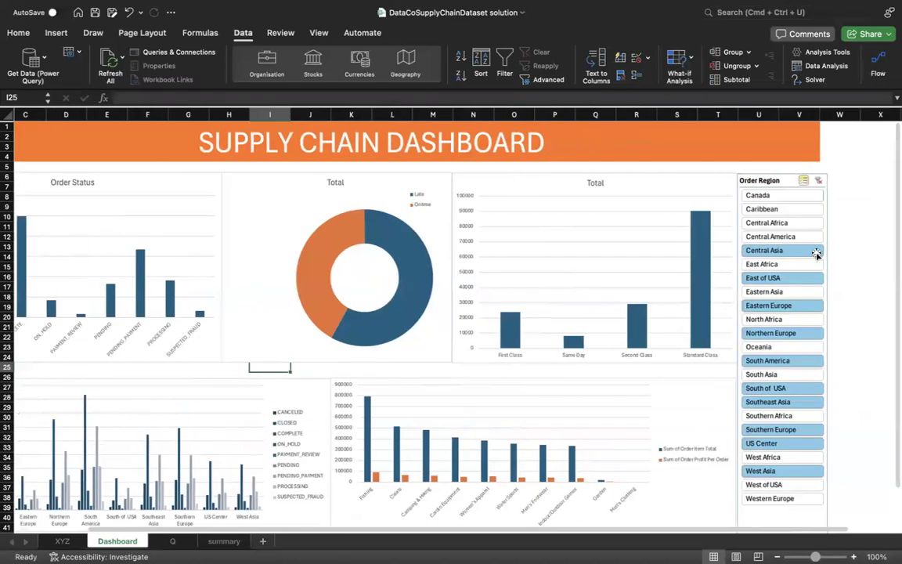
left_click(818, 182)
scroll(695, 243, "left", 2)
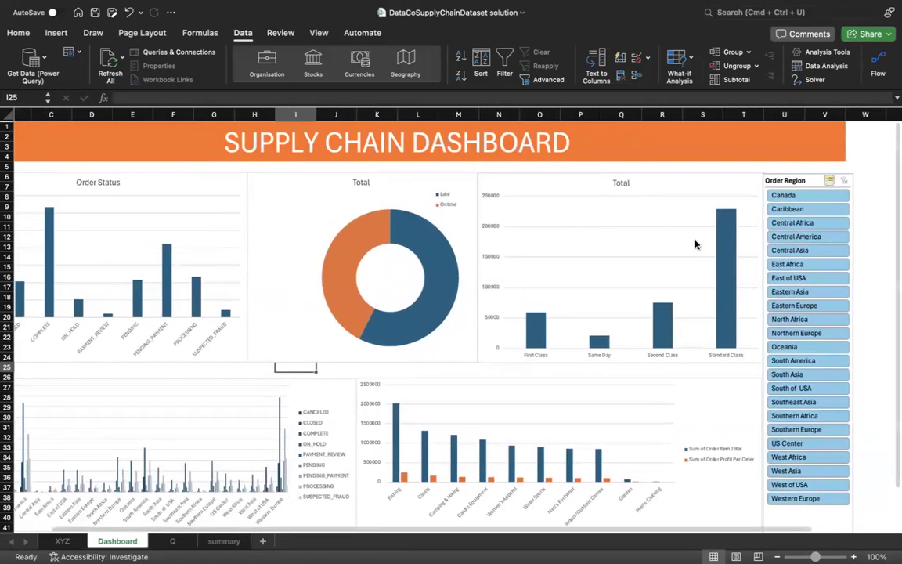
scroll(694, 244, "left", 1)
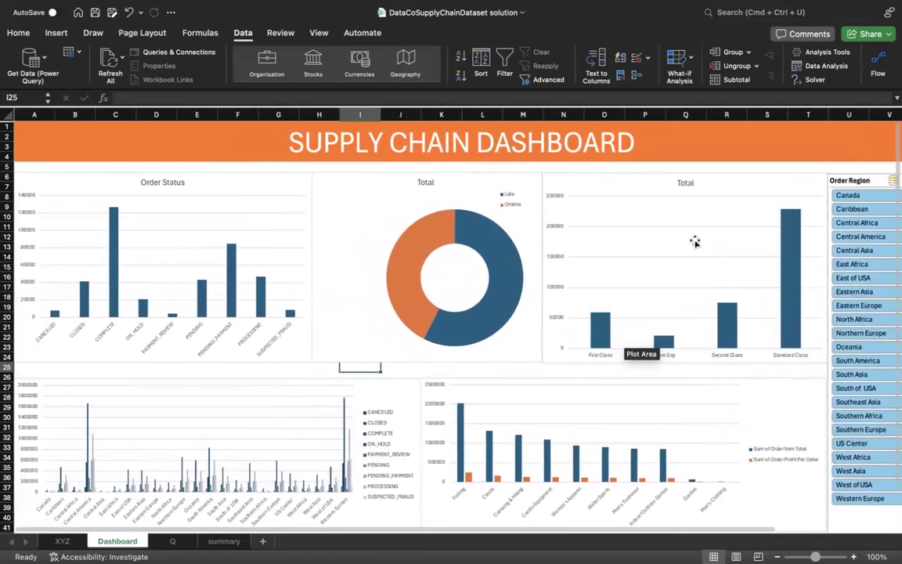
left_click(838, 178)
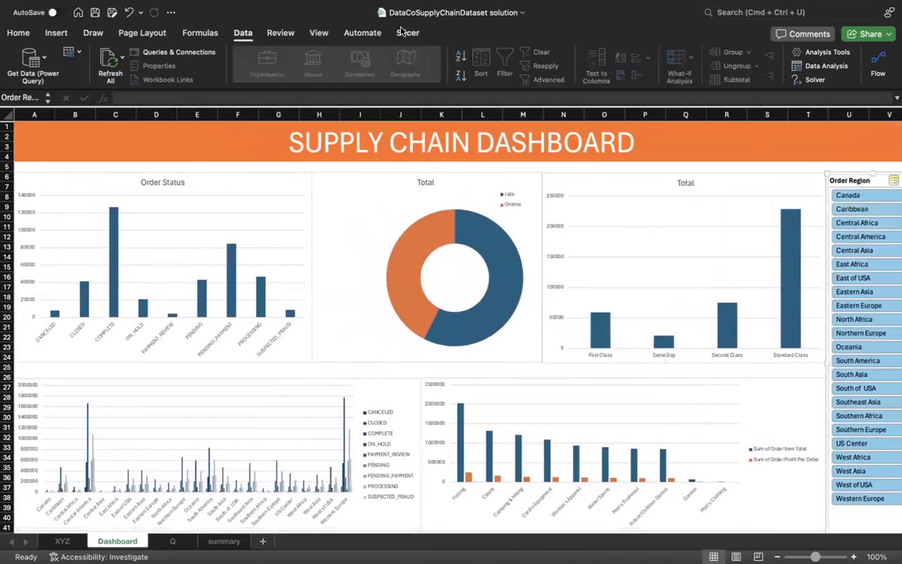
Step: Apply a dark blue style to the Order Region slicer, after trying orange, then deselect it
left_click(402, 32)
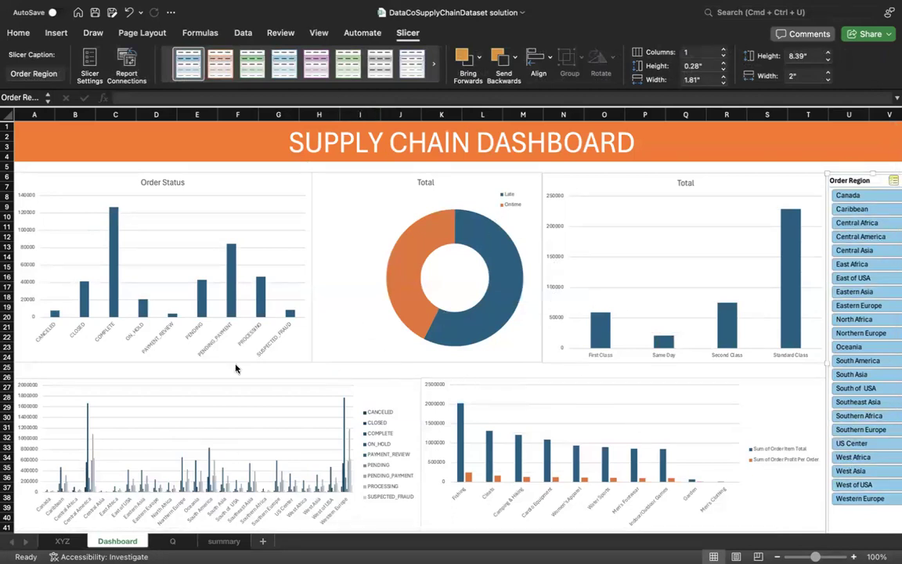
left_click(215, 71)
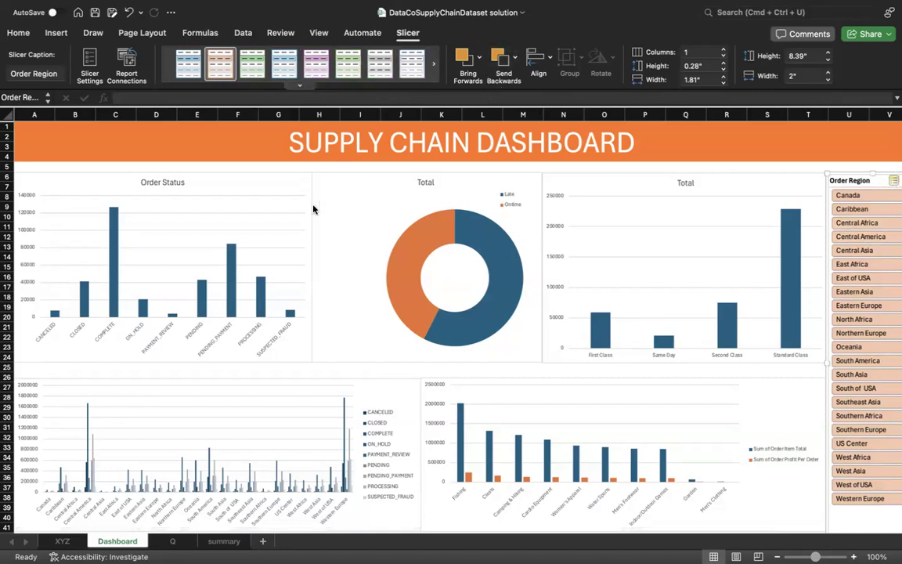
left_click(299, 84)
left_click(239, 205)
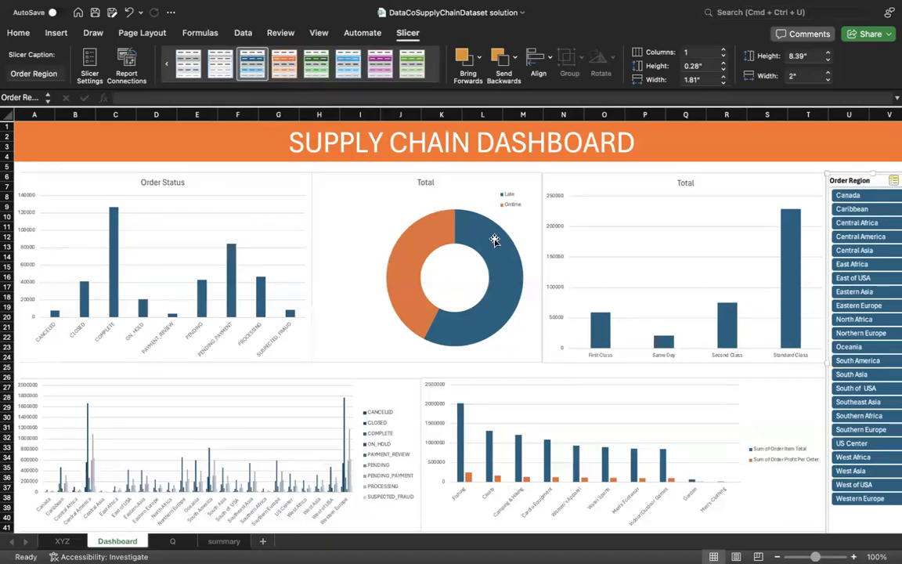
left_click(867, 166)
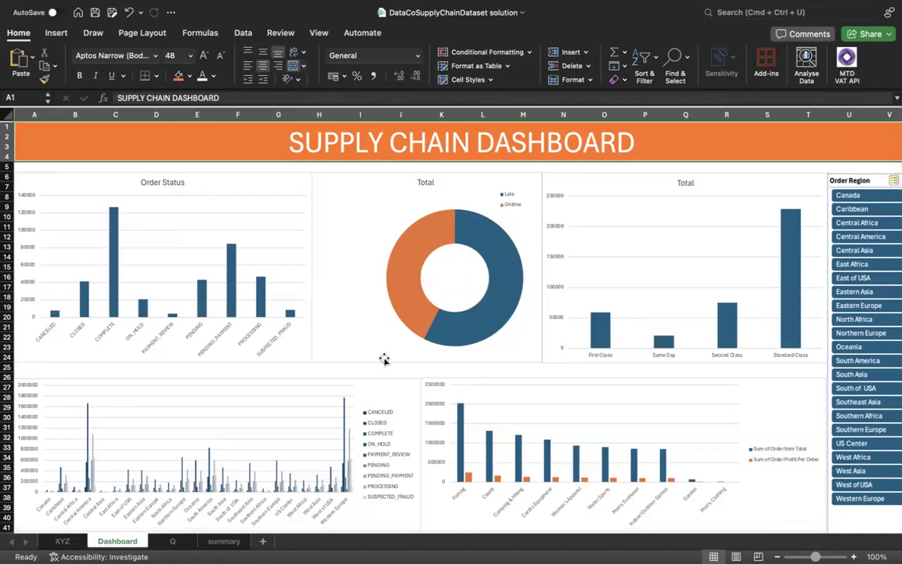
Step: Select the order date column AE on the XYZ data sheet
key("ctrl+Page_Up")
scroll(271, 370, "up", 5)
scroll(271, 371, "right", 6)
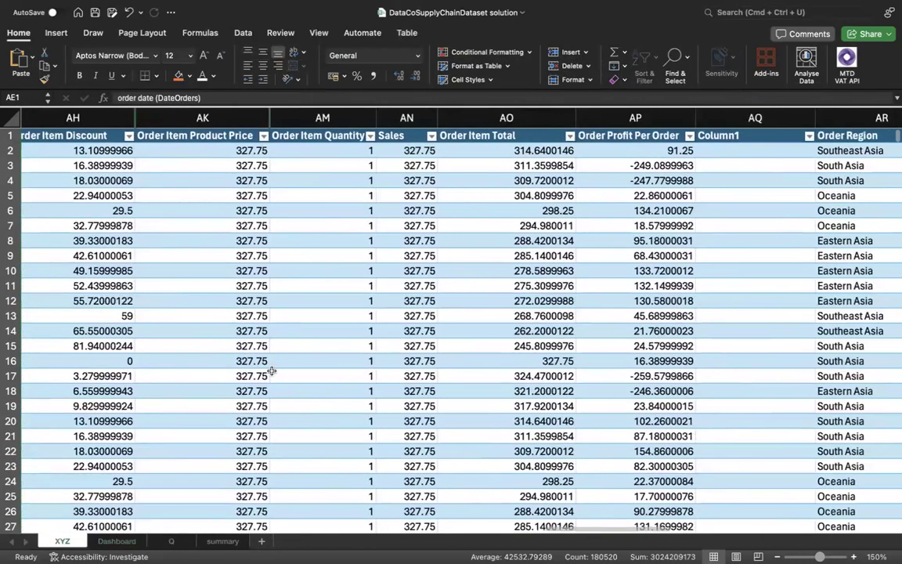
key("ctrl+space")
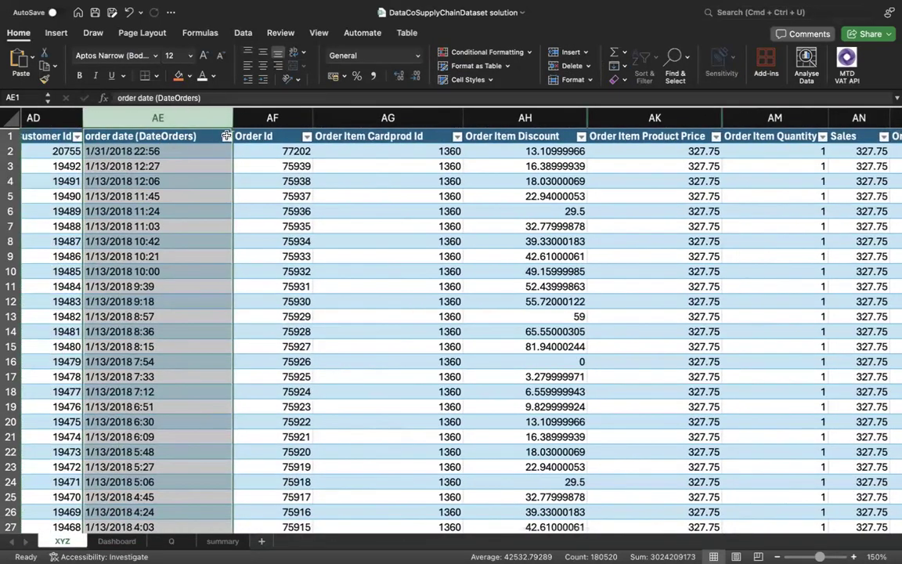
Step: Browse the 2015–2018 dates in the order date filter, then show the summary sheet
left_click(226, 137)
scroll(309, 339, "down", 10)
scroll(309, 339, "down", 2)
left_click(386, 292)
key("Down")
key("Down")
key("Down")
key("Down")
key("Down")
key("Down")
key("Down")
key("Down")
key("Down")
key("Down")
key("Down")
key("Down")
key("Down")
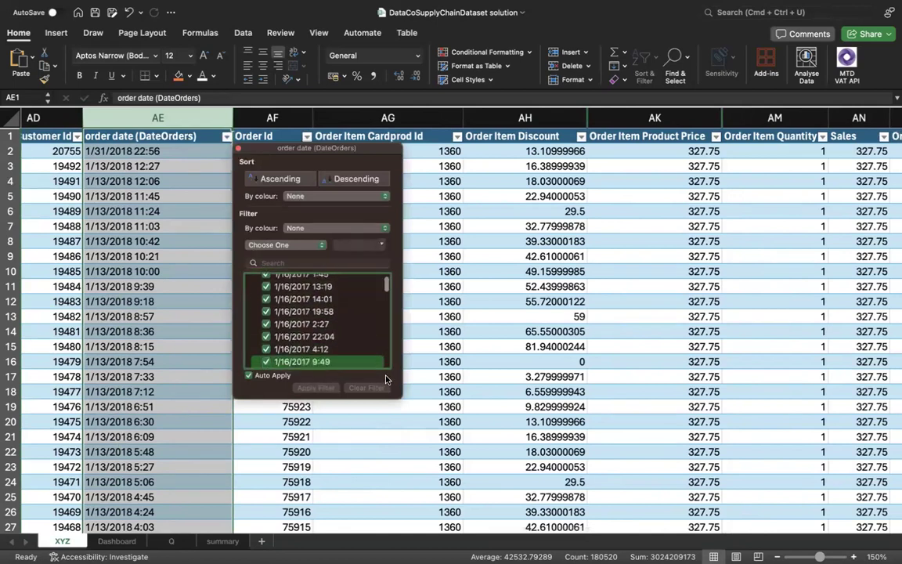
scroll(384, 297, "down", 10)
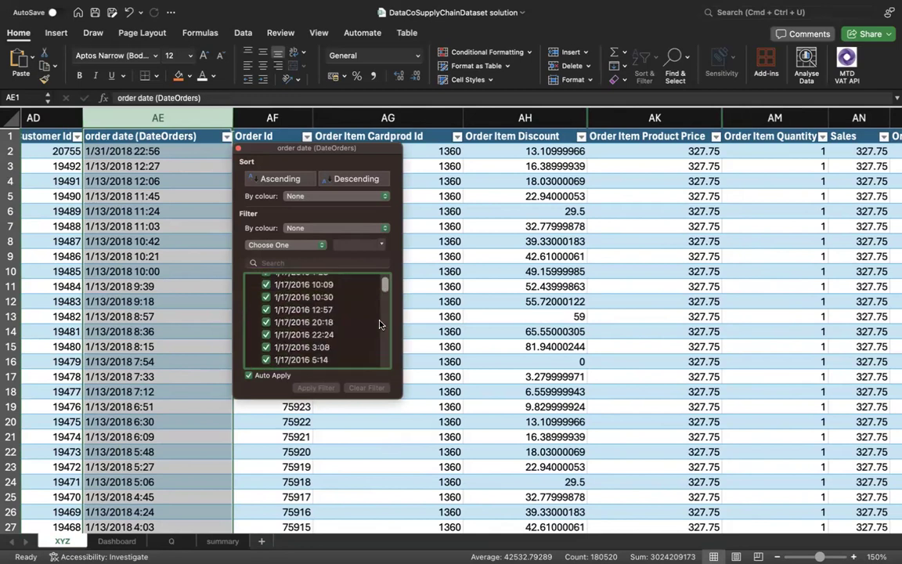
left_click_drag(387, 289, 351, 379)
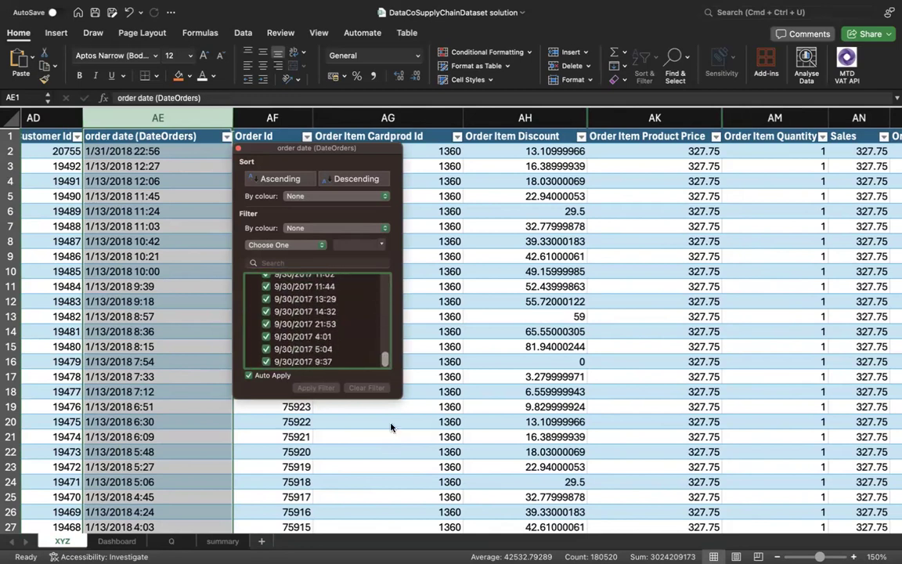
left_click(128, 548)
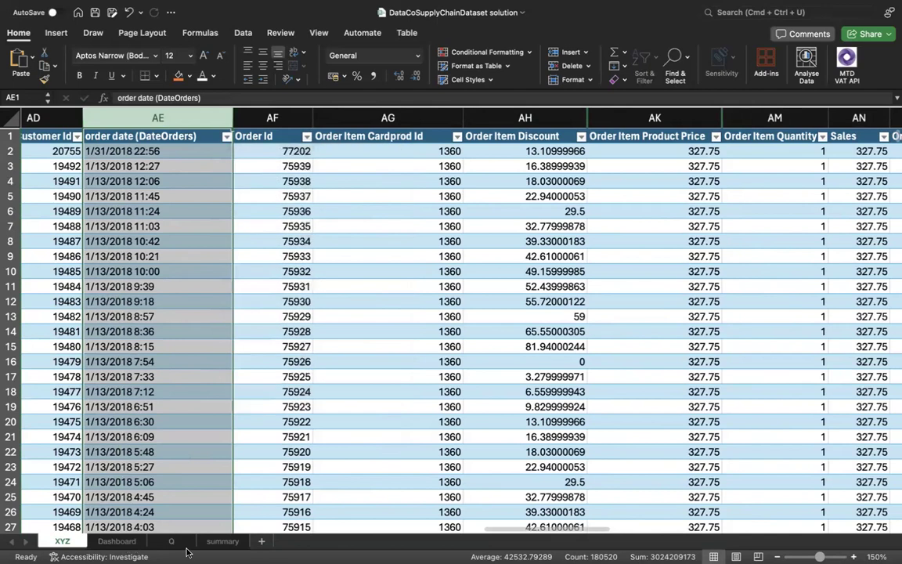
left_click(223, 541)
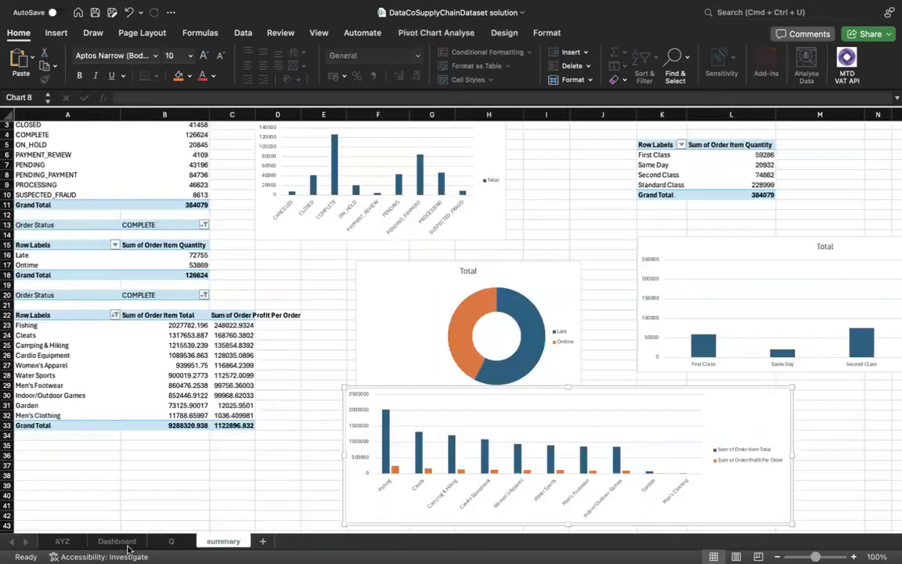
Step: Show the Dashboard sheet and select empty cells between the chart rows
left_click(117, 541)
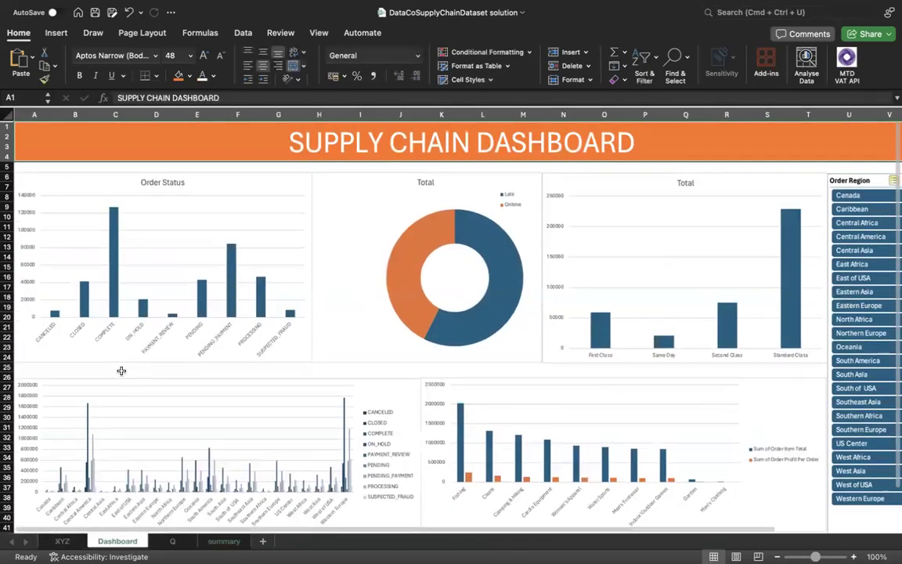
left_click(72, 368)
left_click(43, 373)
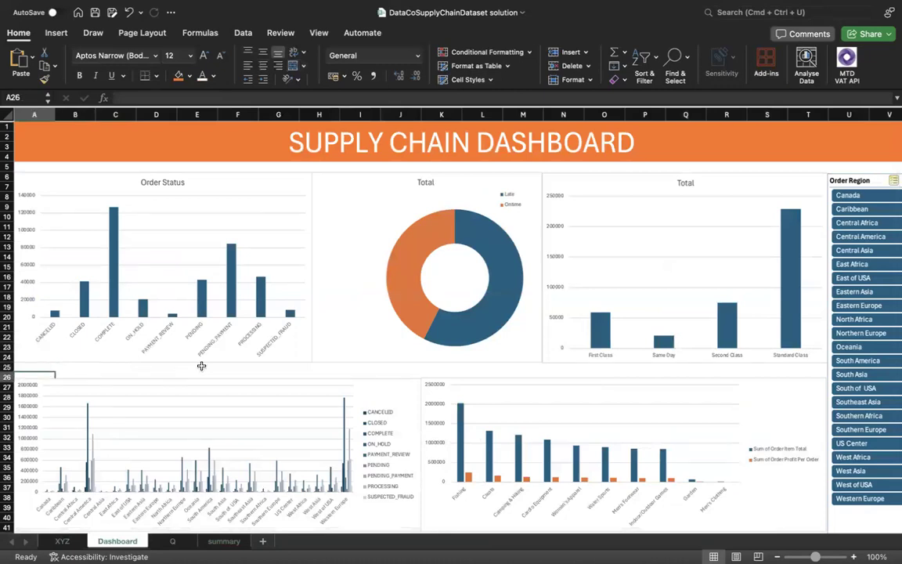
left_click(234, 369)
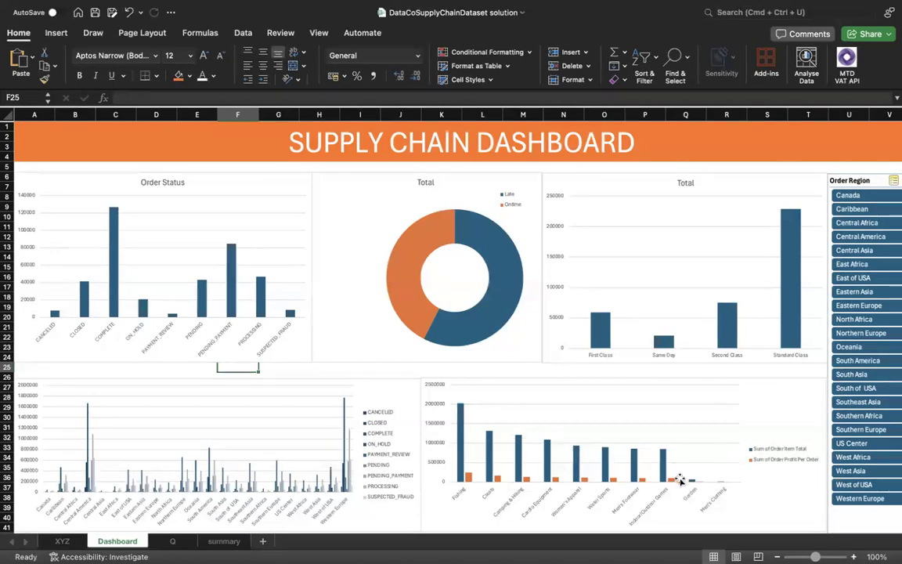
Step: Cycle through the Q, XYZ and Dashboard sheets
left_click(169, 540)
left_click(62, 540)
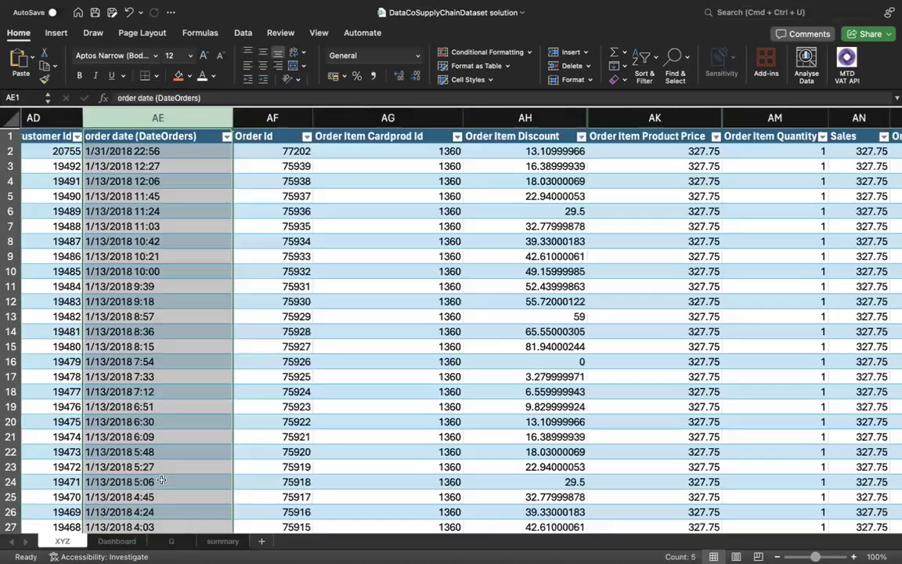
left_click(118, 540)
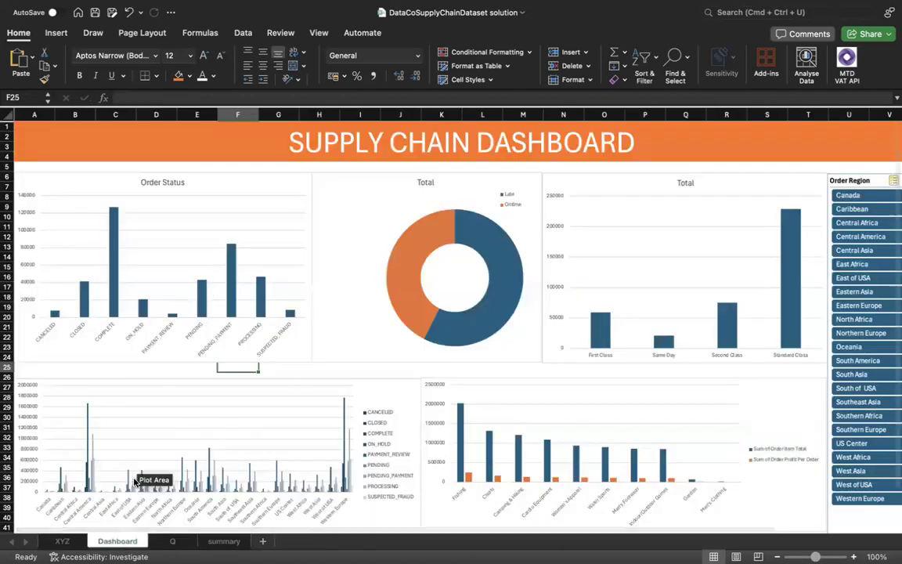
Step: On sheet Q select the questions A1:A15, then cells A5, A7 and A6, and return to Dashboard
left_click(174, 541)
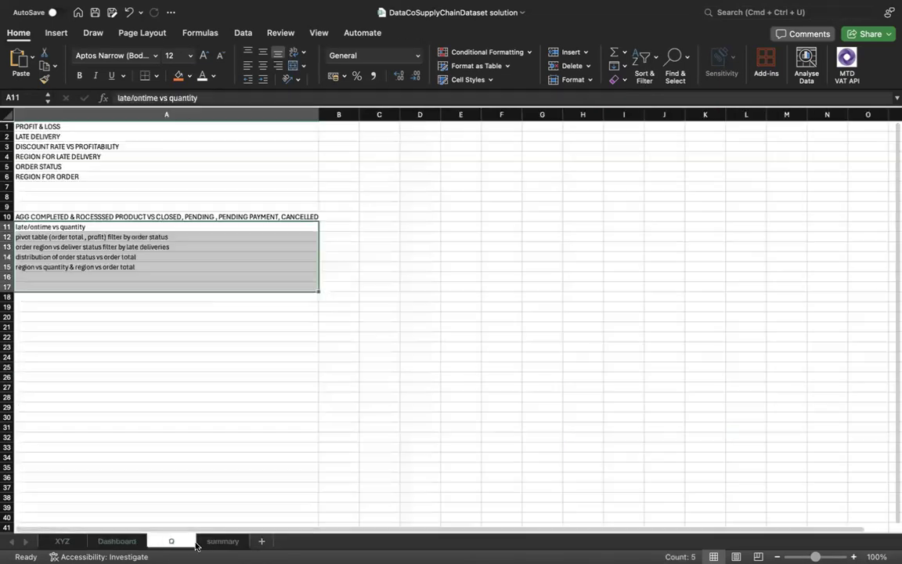
left_click_drag(115, 126, 126, 266)
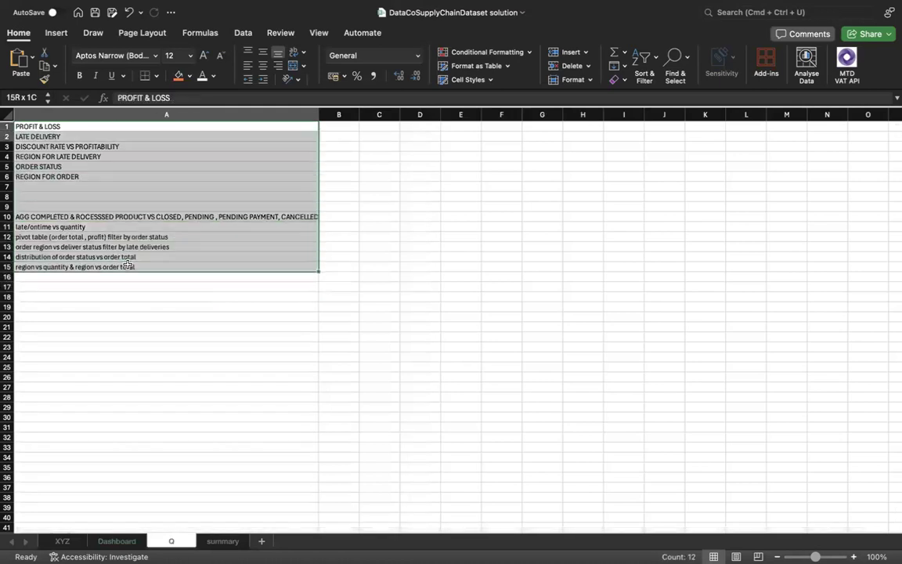
left_click(145, 166)
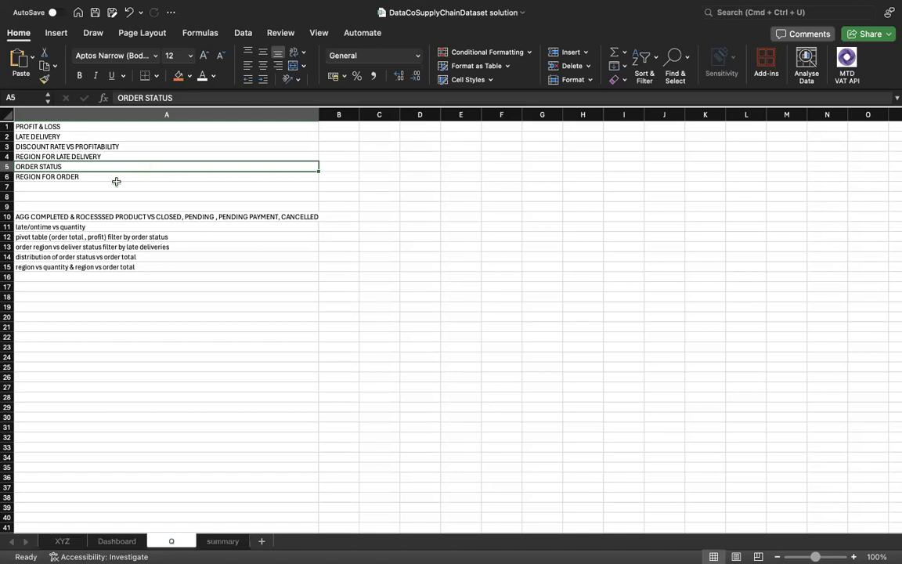
left_click(116, 182)
left_click(119, 176)
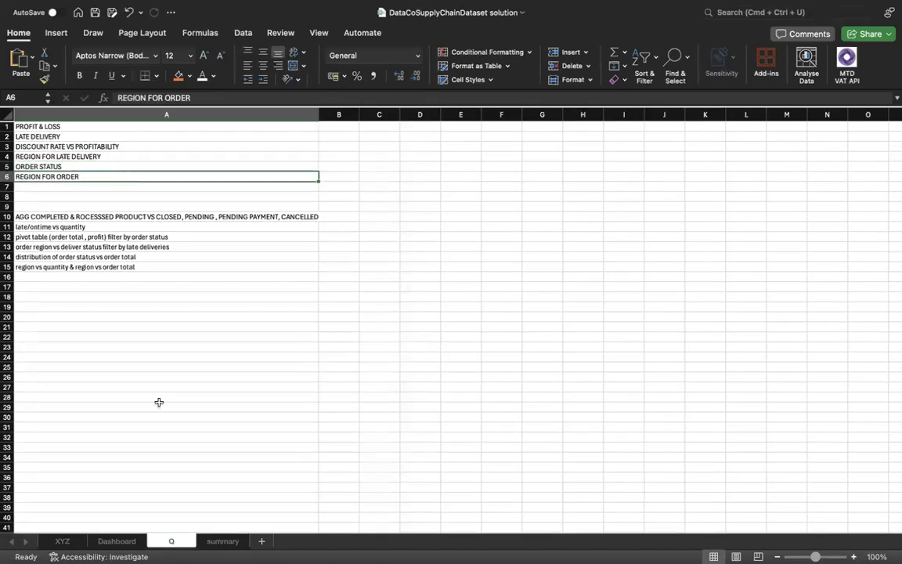
left_click(117, 541)
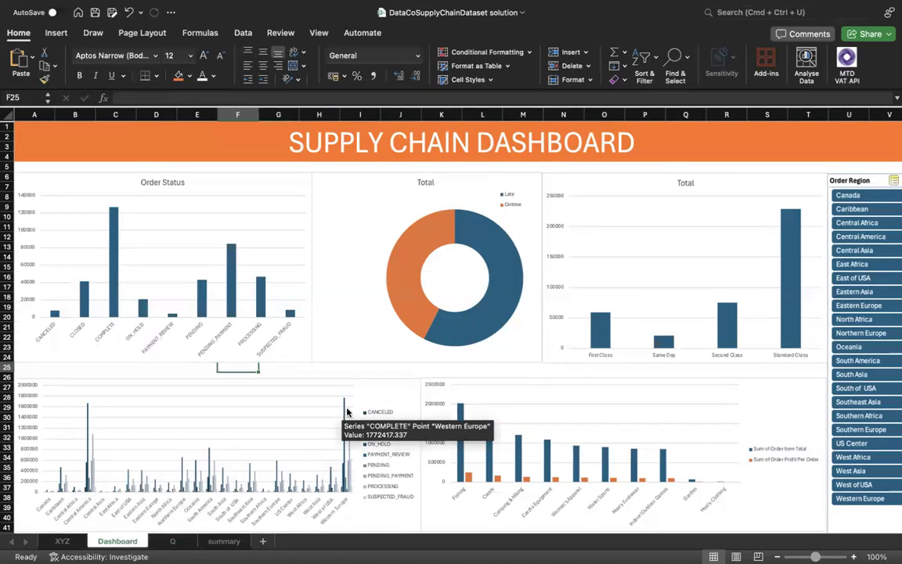
Step: Turn on Multi-Select in the Order Region slicer, keeping Western Europe selected
left_click(894, 182)
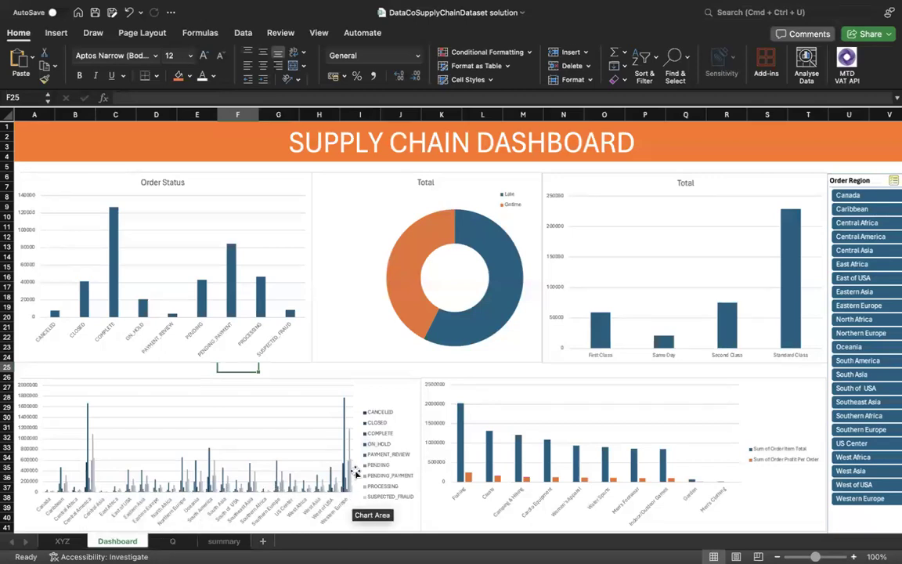
left_click(856, 503)
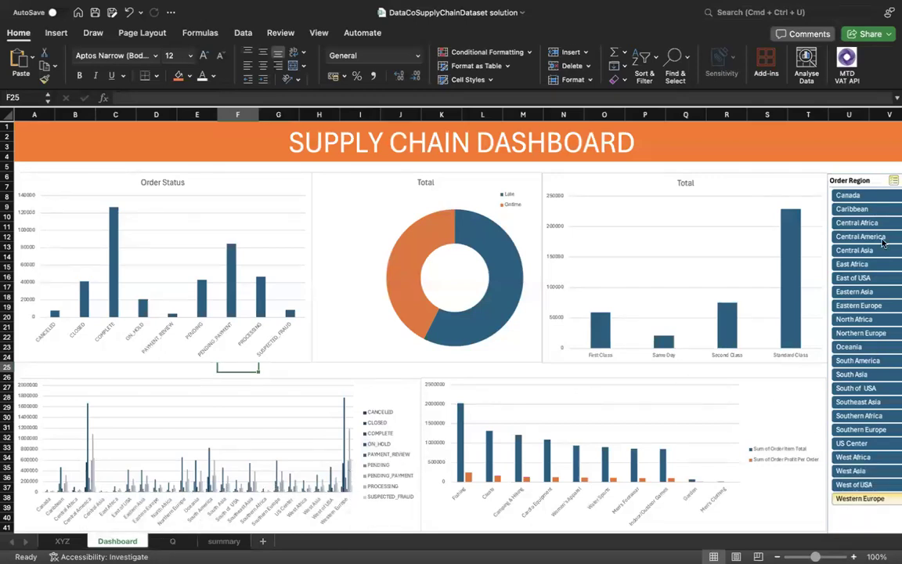
left_click(892, 181)
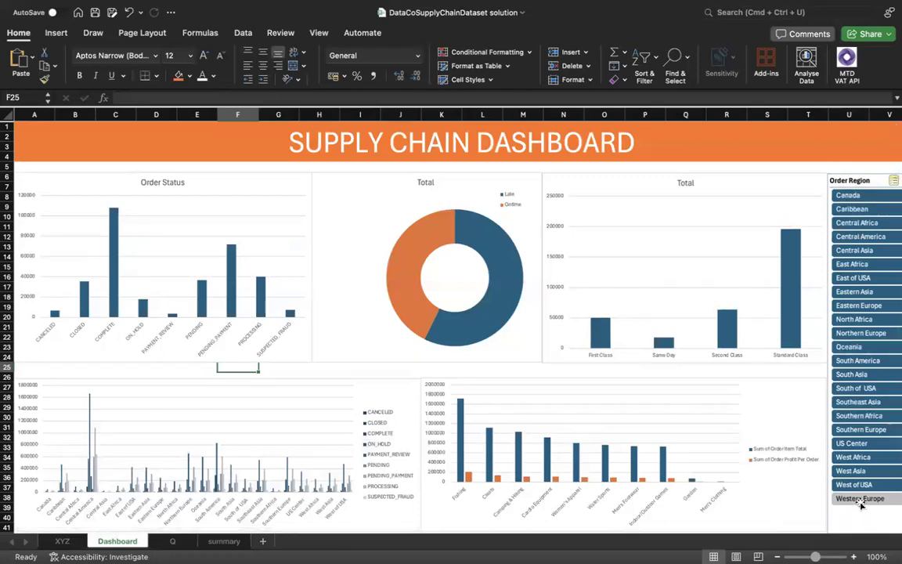
left_click(861, 499)
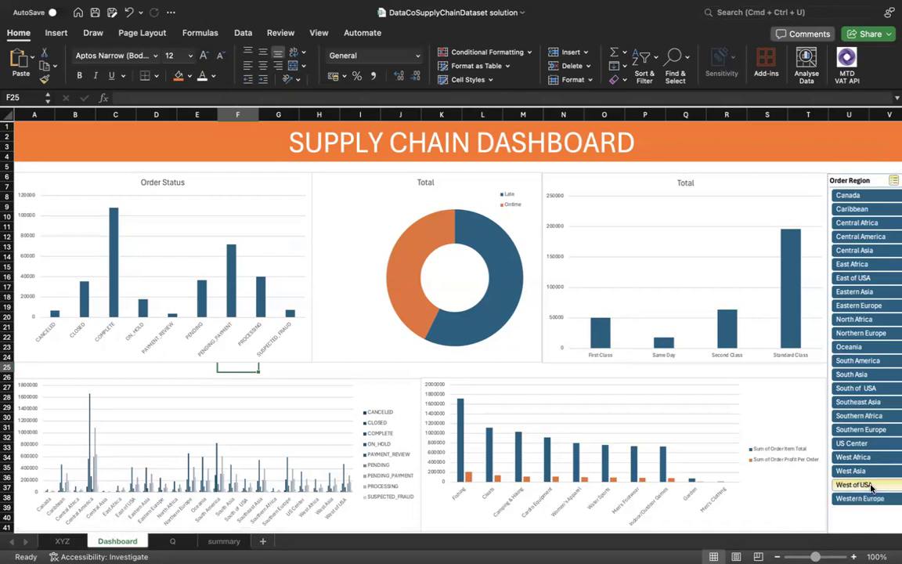
Step: Deselect West of USA, West Asia, Canada, Central Asia, East Africa, Eastern Asia and North Africa
left_click(860, 485)
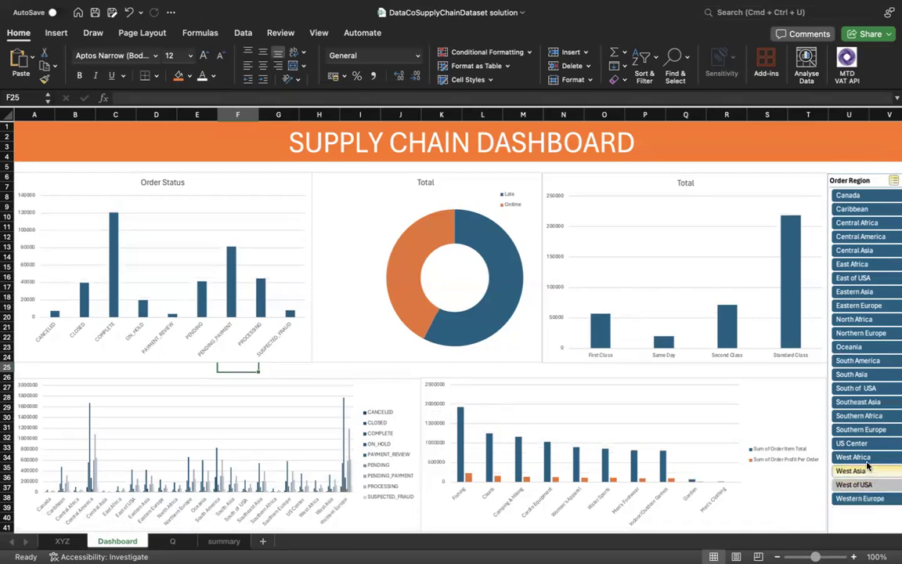
left_click(866, 468)
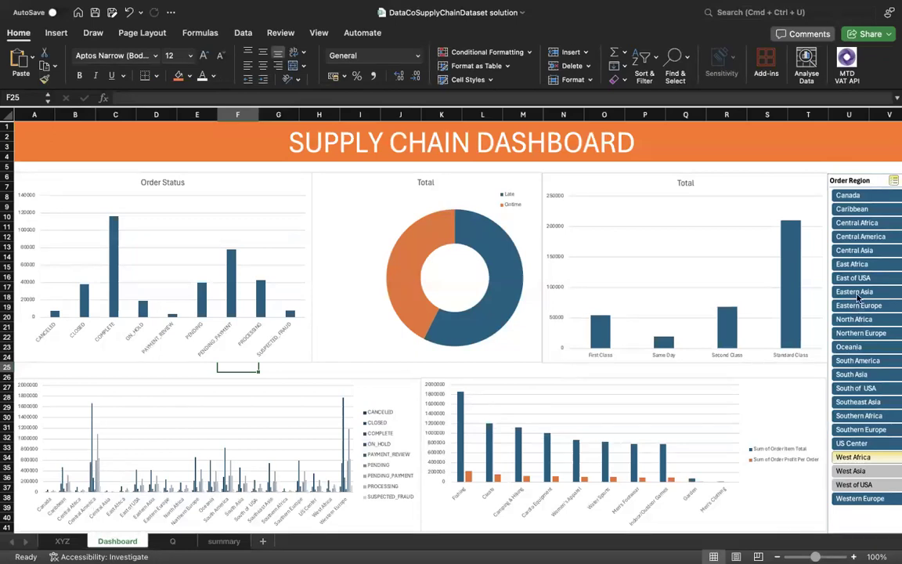
left_click(867, 208)
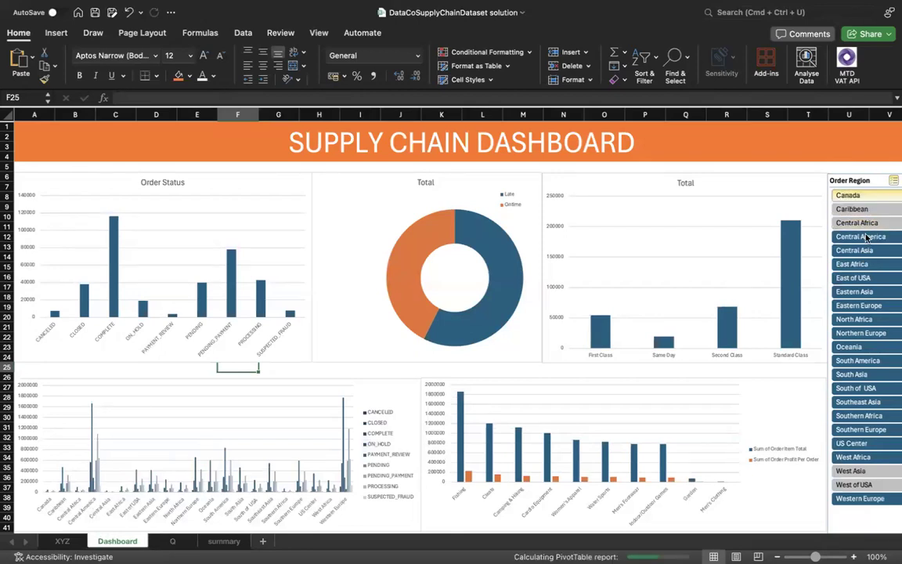
left_click(866, 236)
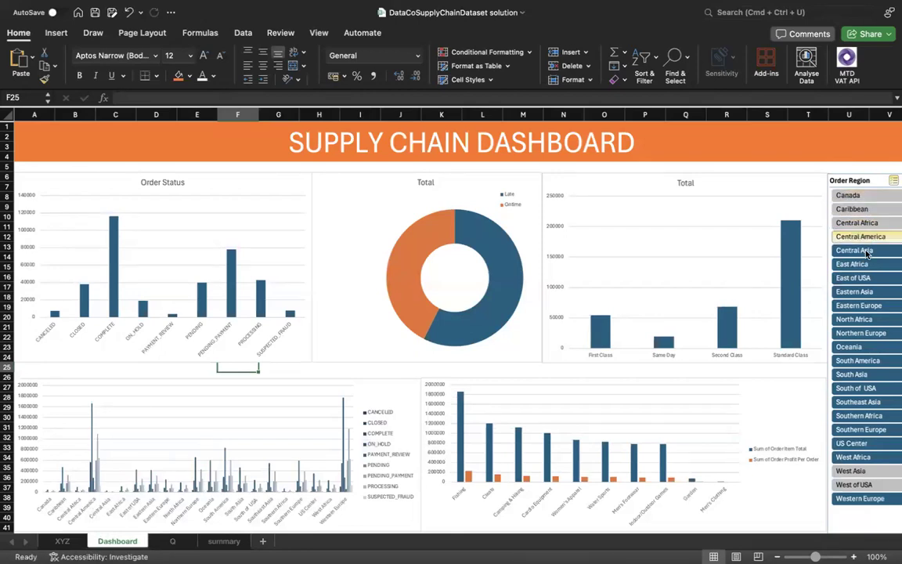
left_click(866, 265)
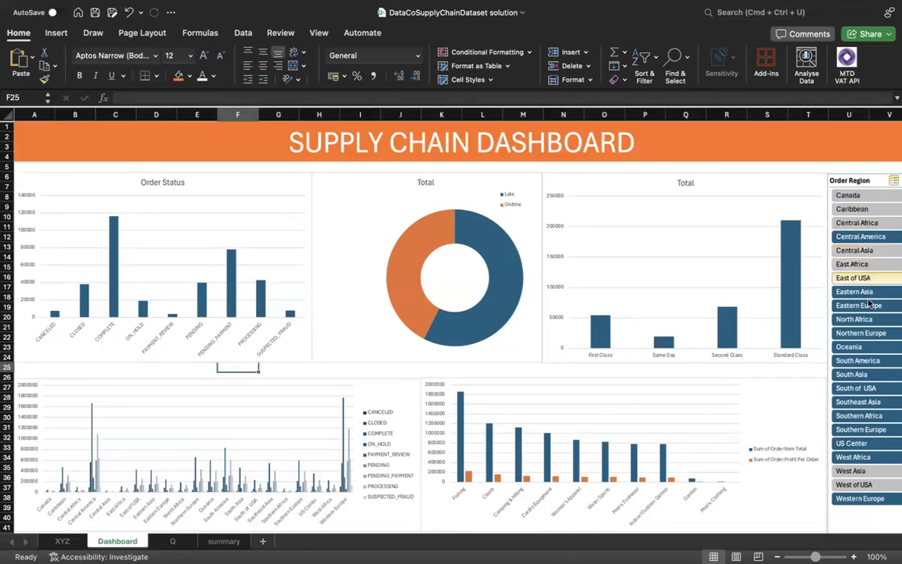
left_click(865, 294)
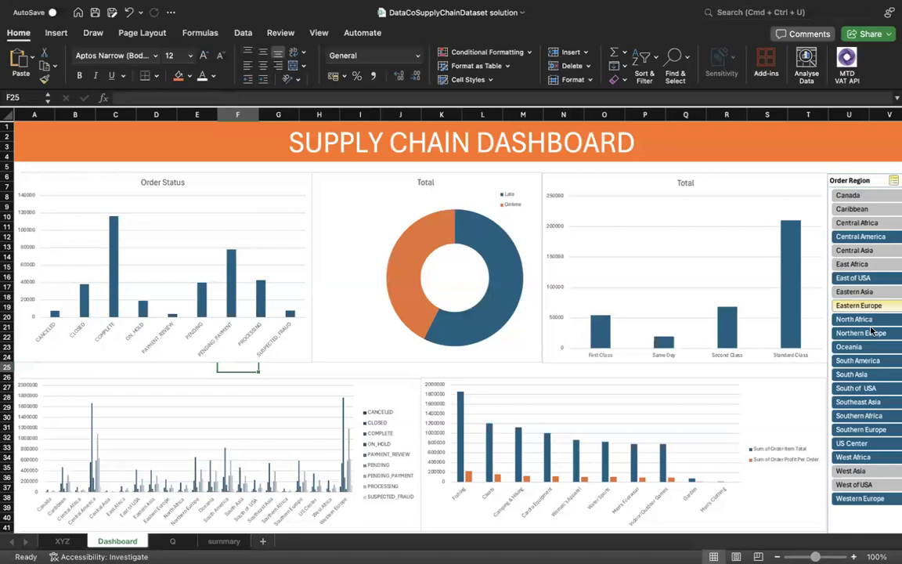
left_click(872, 321)
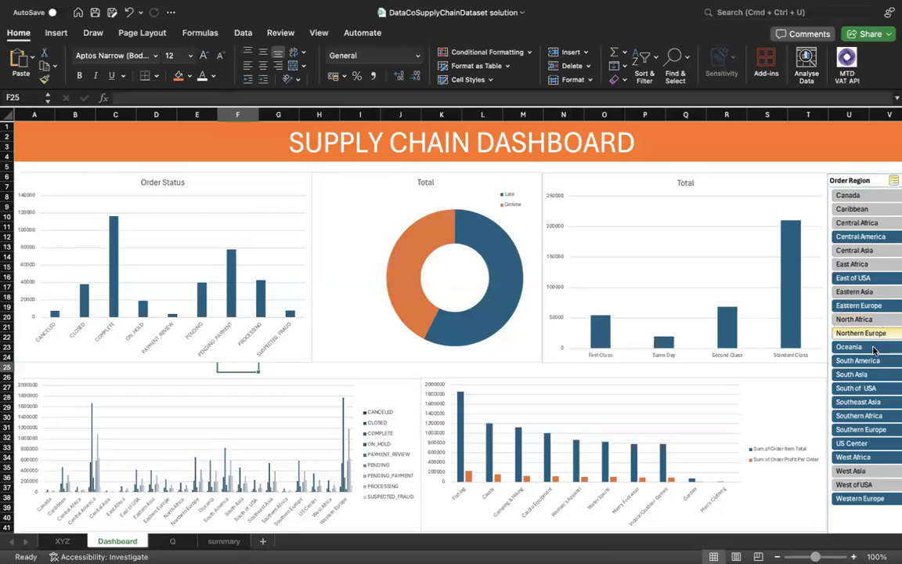
Step: Deselect Oceania, South America, Southeast Asia, Southern Europe, West Africa, Southern Africa and East of USA
left_click(873, 351)
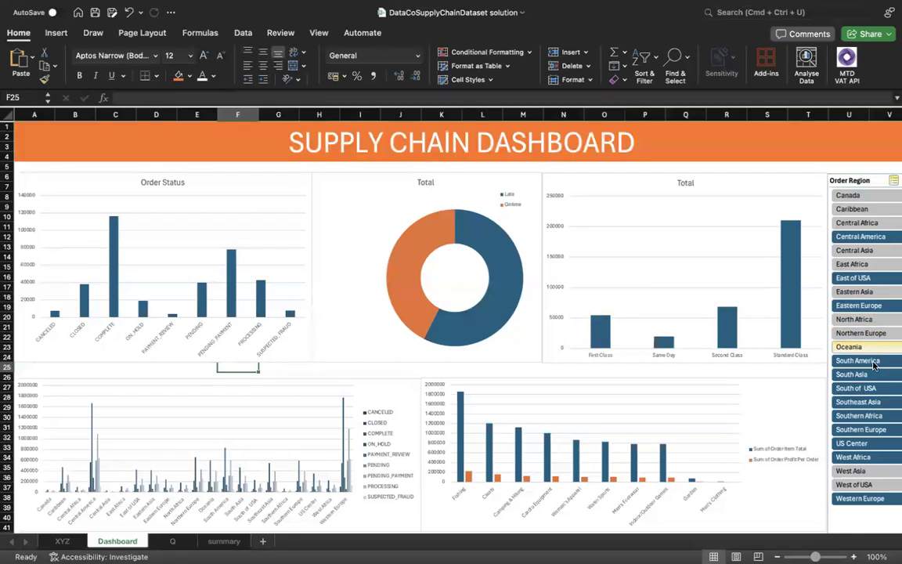
left_click(872, 361)
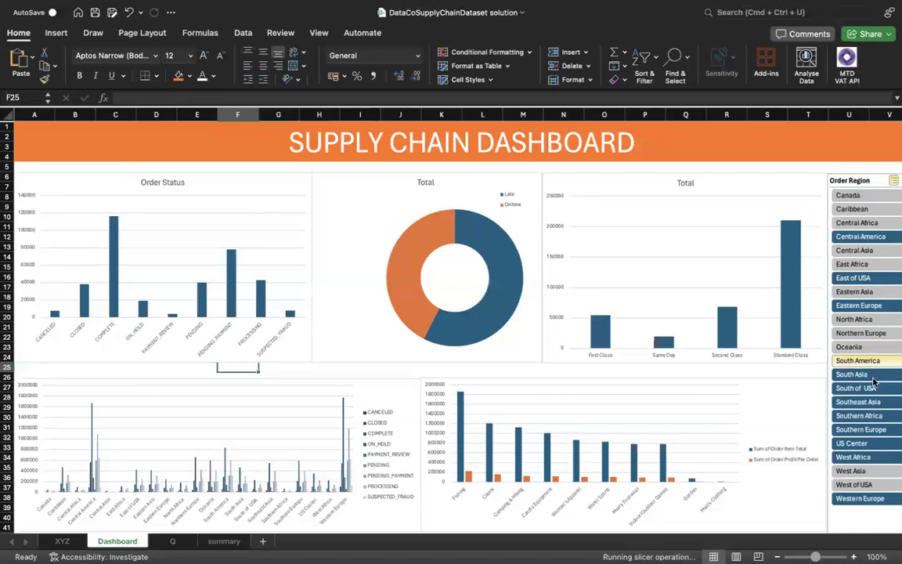
left_click(875, 401)
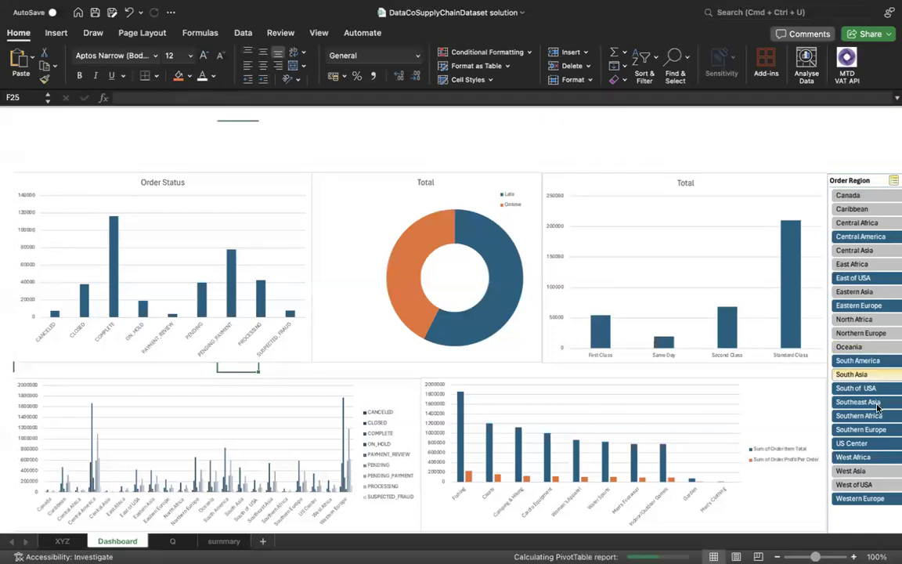
left_click(875, 429)
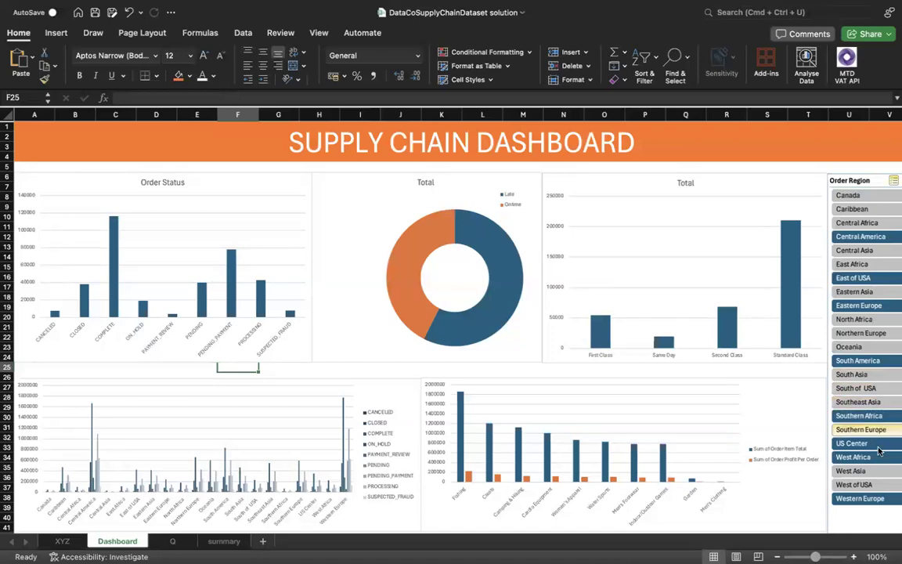
left_click(878, 457)
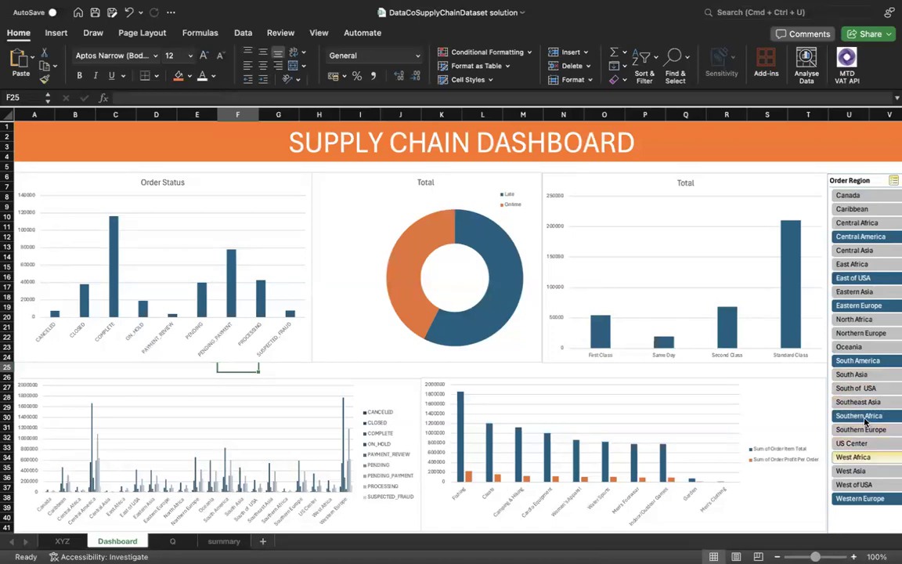
left_click(864, 419)
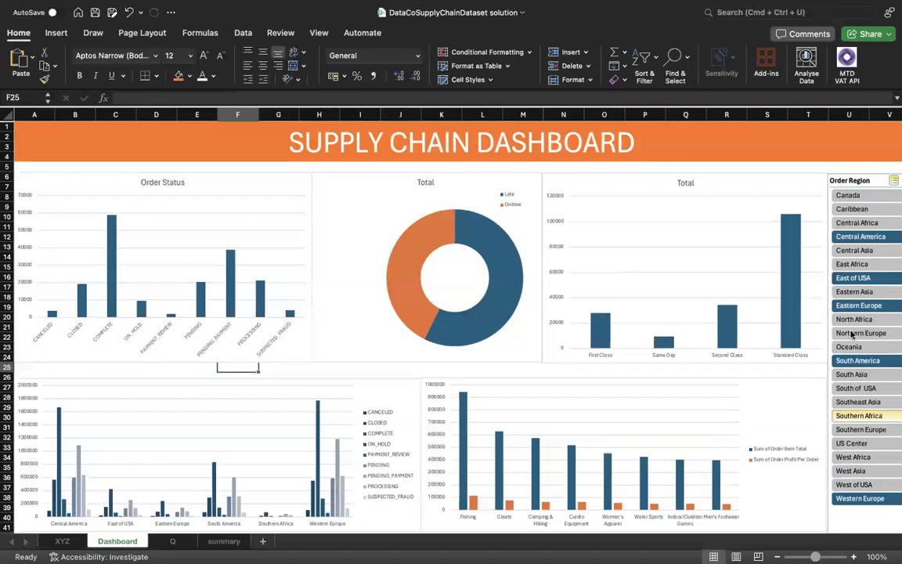
left_click(849, 279)
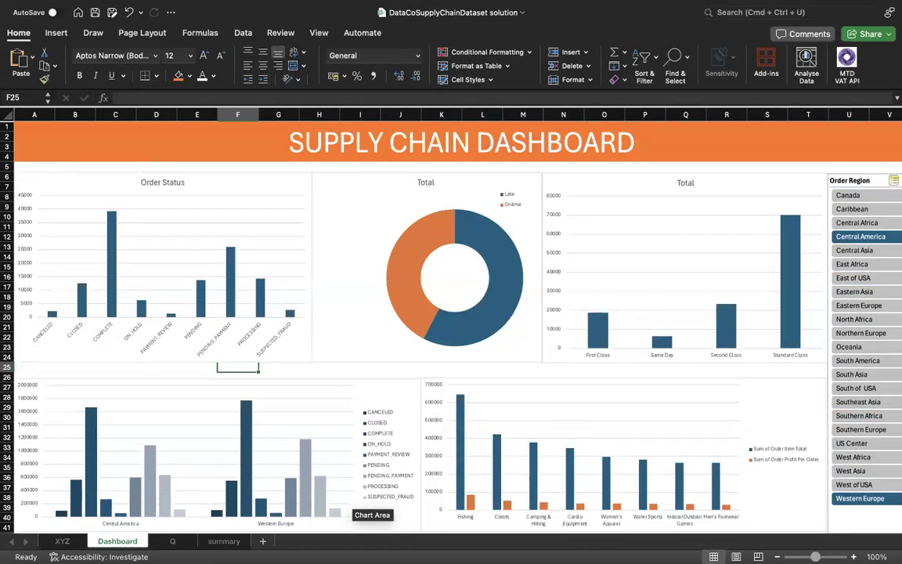
mouse_move(99, 471)
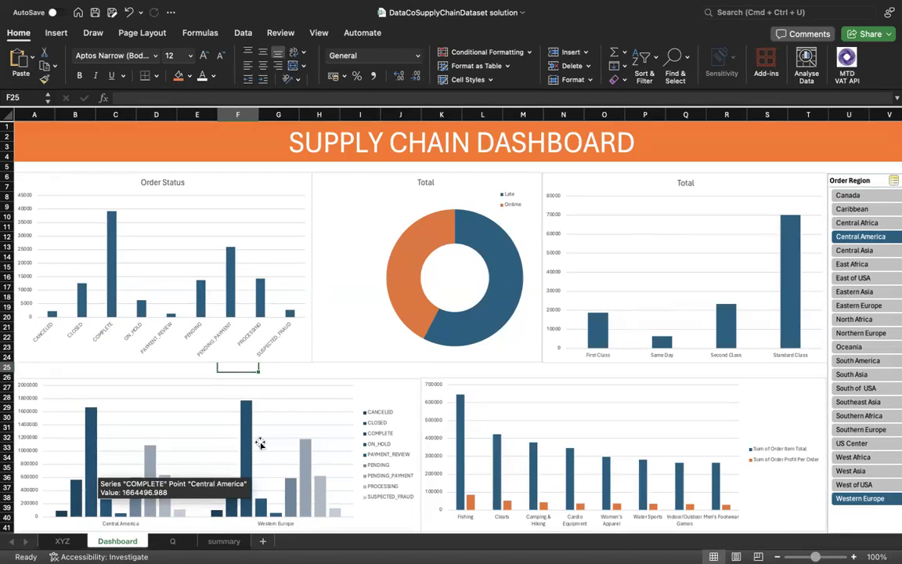
mouse_move(251, 447)
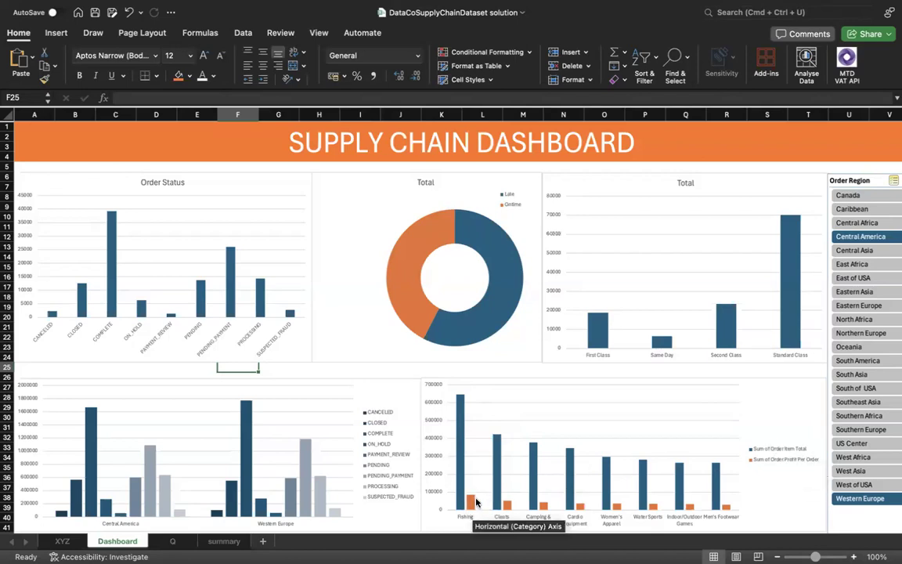
mouse_move(476, 502)
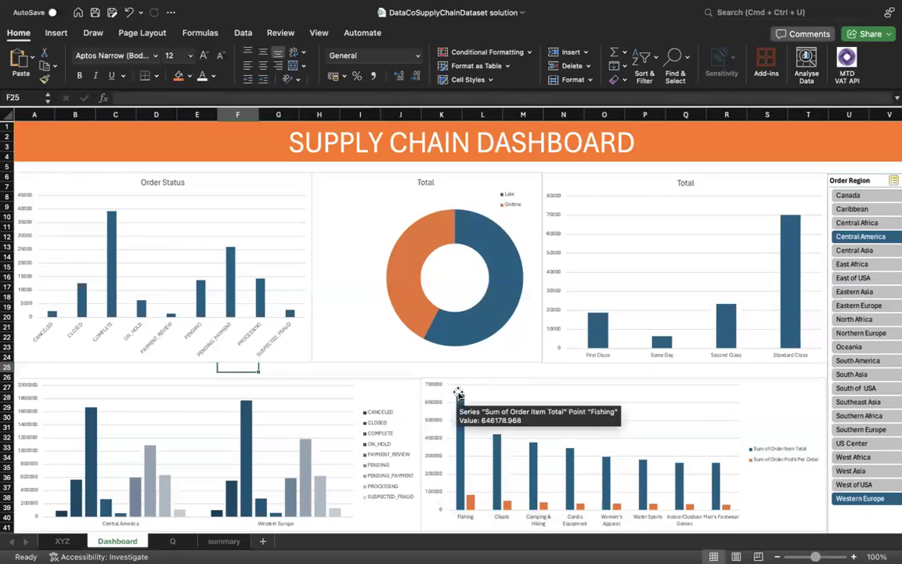
mouse_move(467, 501)
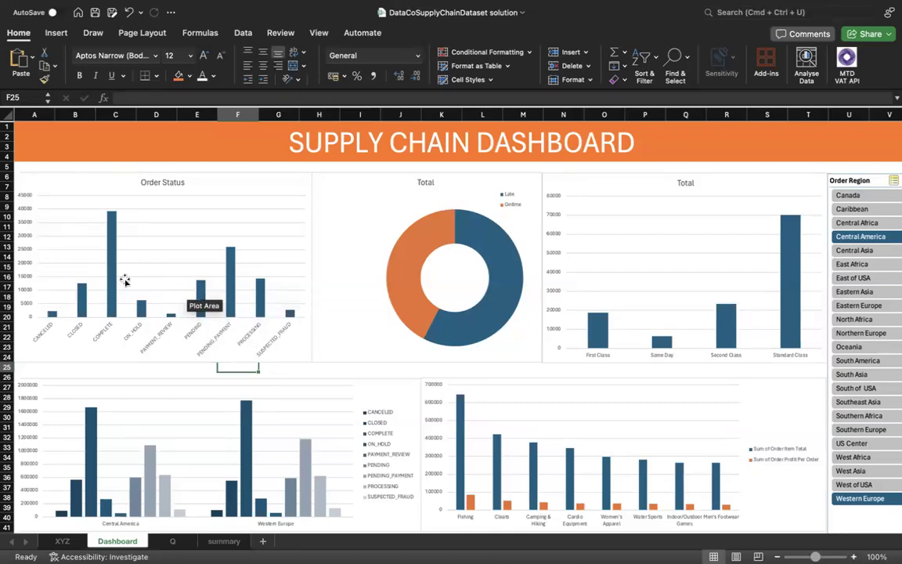
mouse_move(114, 215)
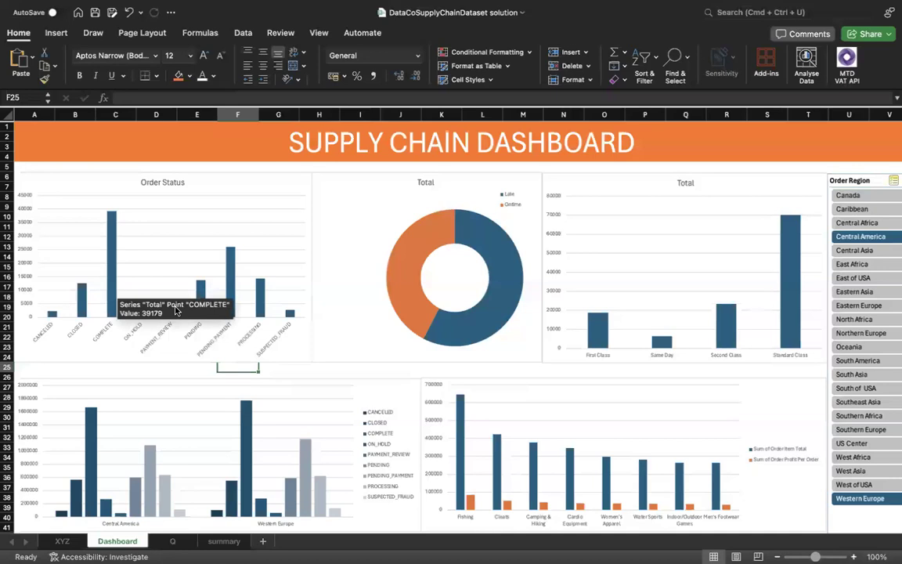
left_click(174, 541)
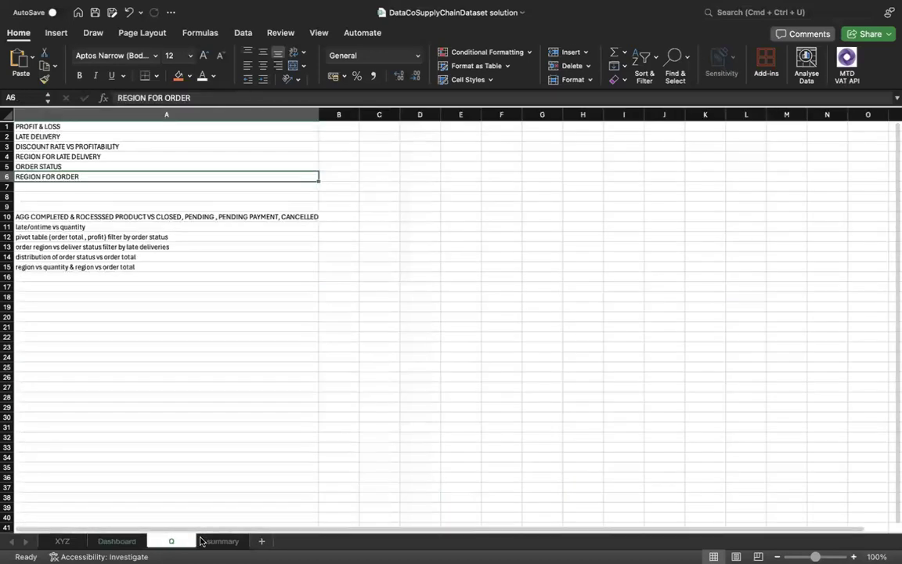
left_click(211, 540)
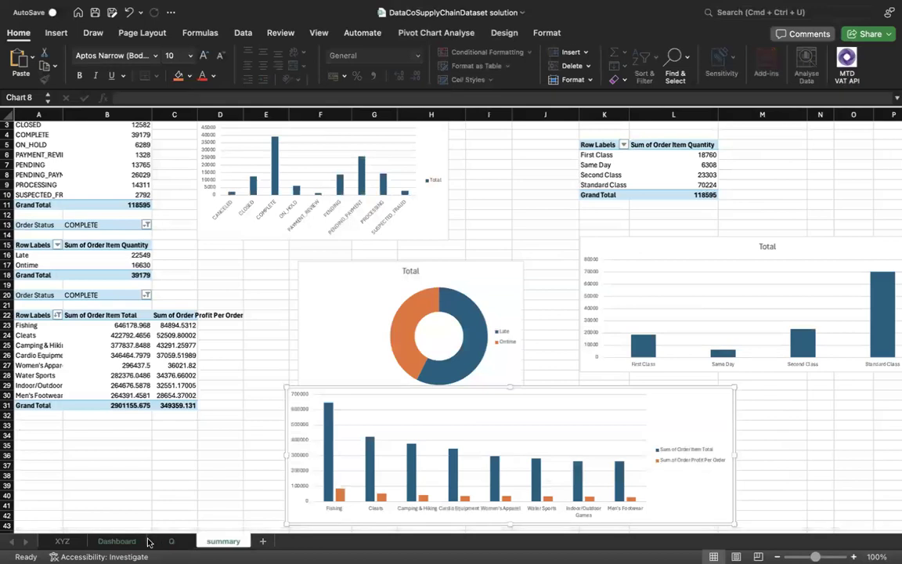
left_click(119, 541)
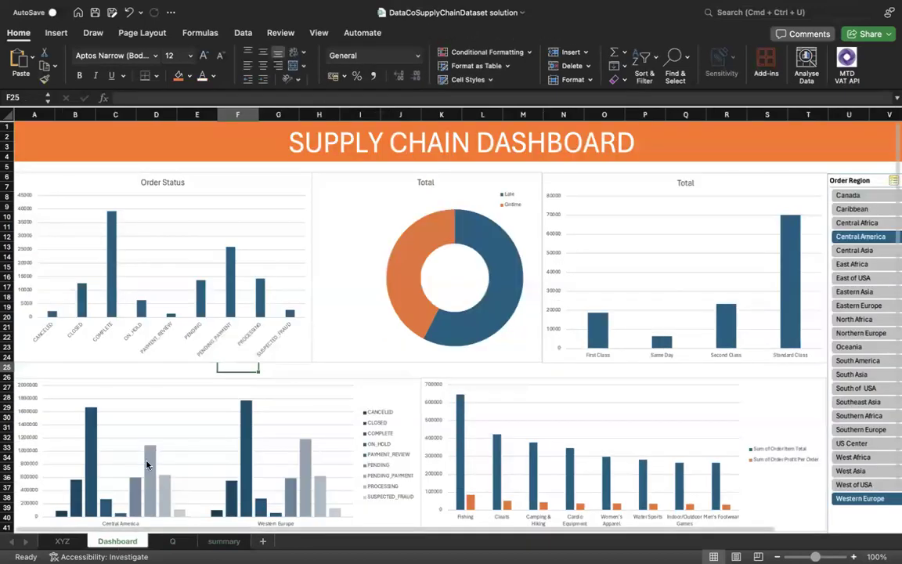
left_click(68, 540)
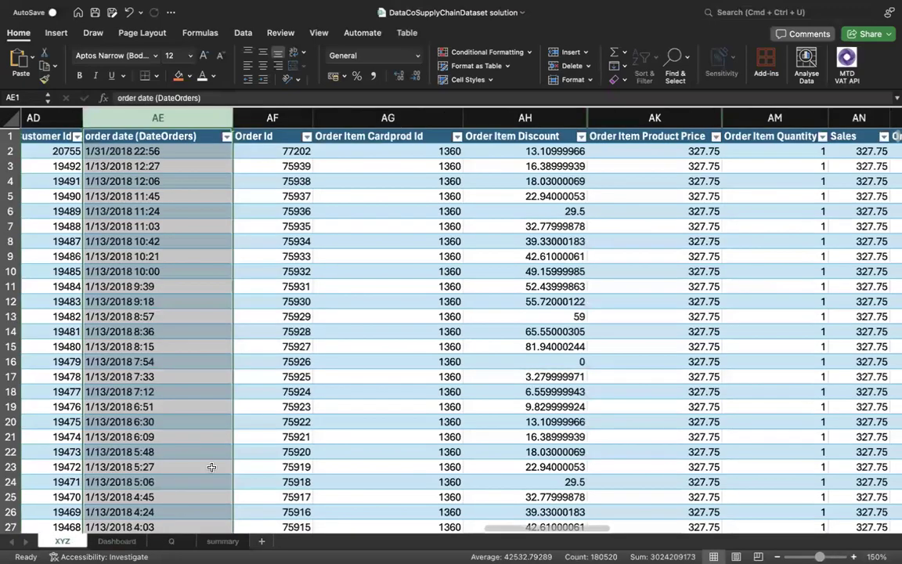
scroll(211, 469, "up", 4)
scroll(223, 380, "left", 5)
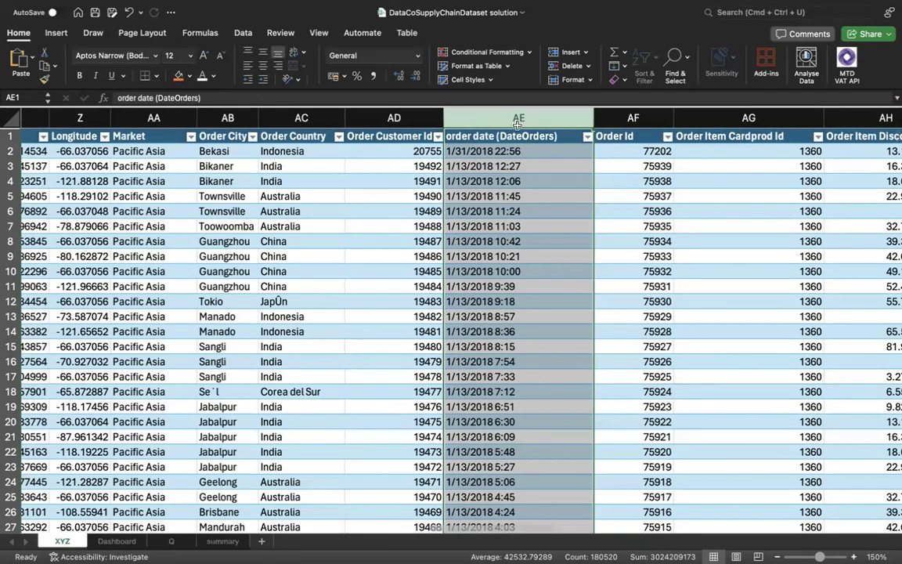
left_click(211, 540)
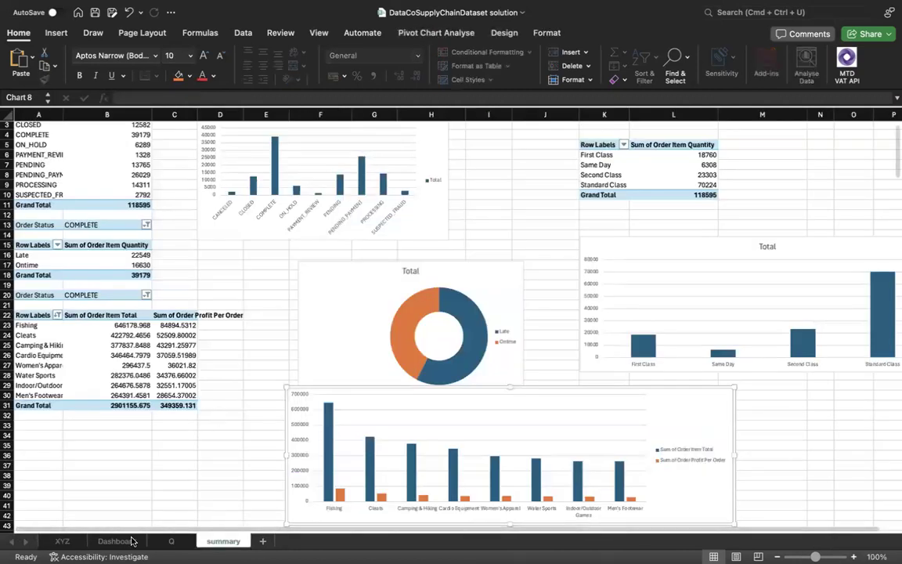
left_click(115, 540)
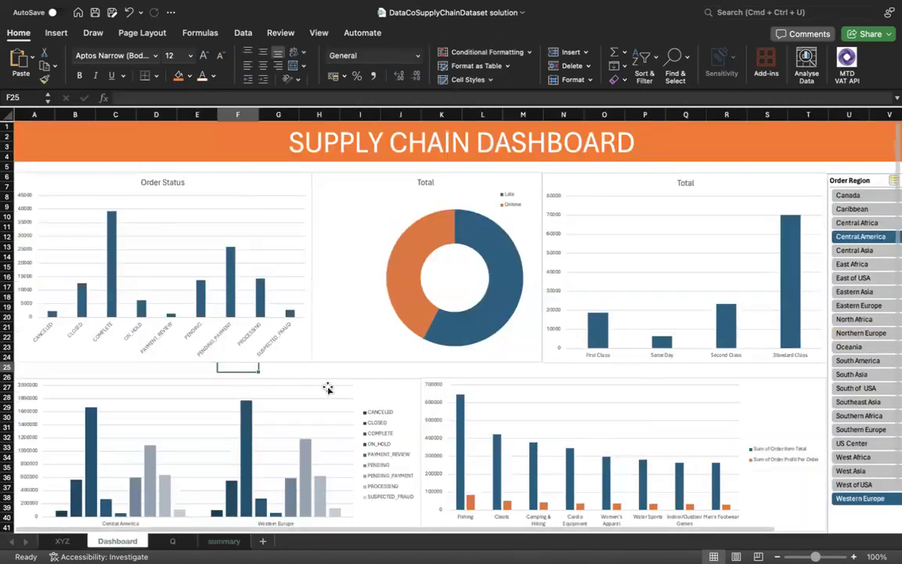
left_click(292, 379)
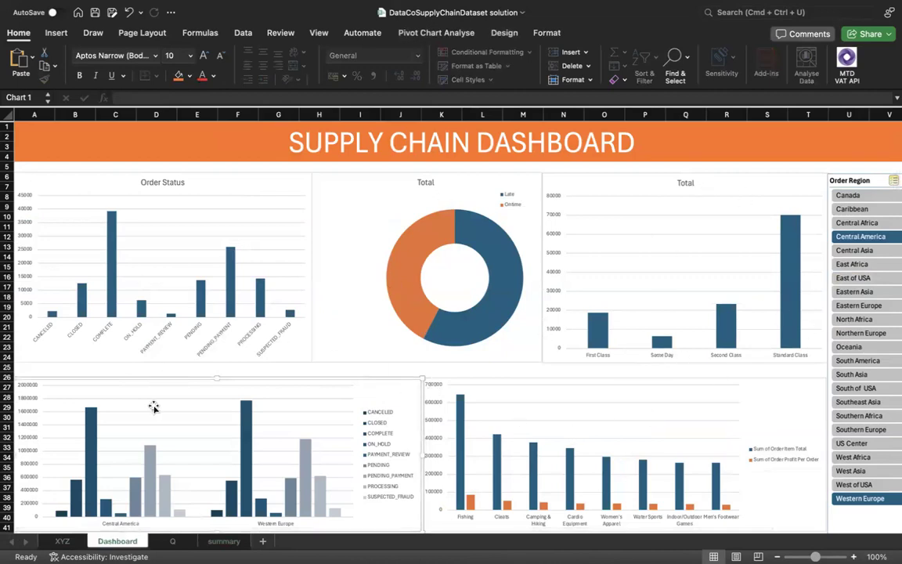
left_click(443, 368)
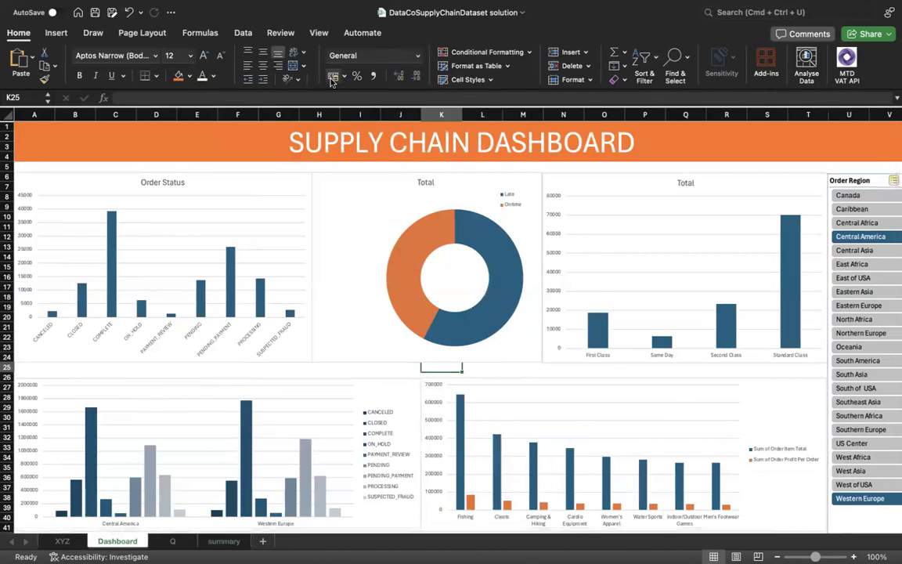
left_click(319, 36)
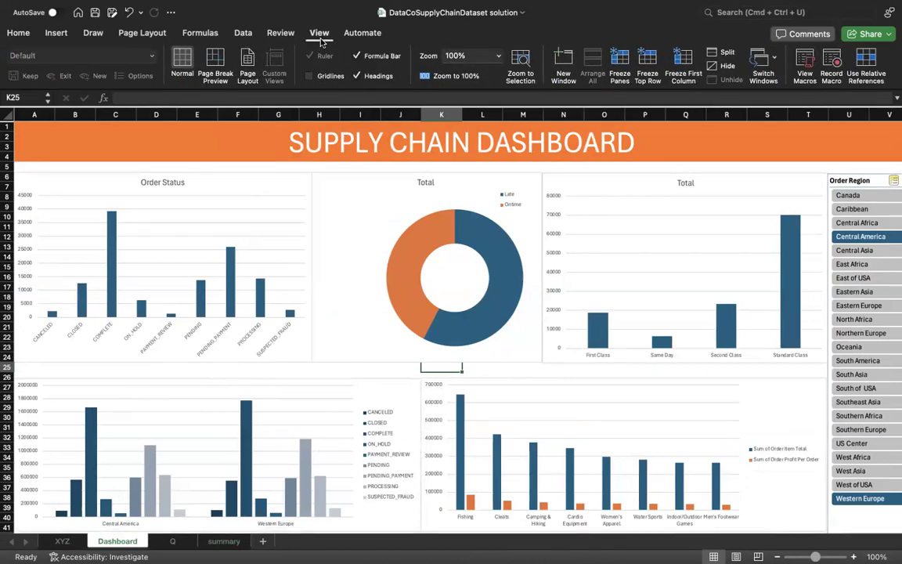
left_click(279, 34)
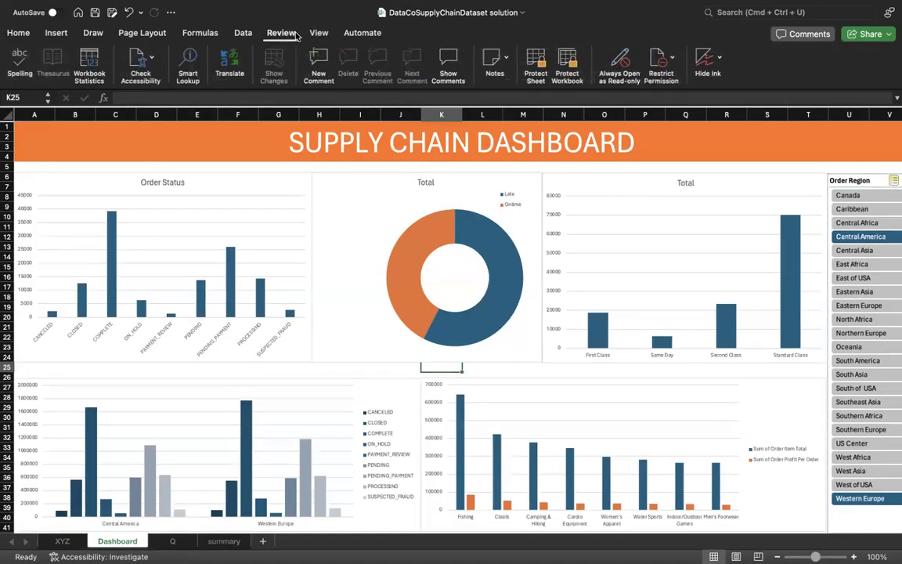
left_click(347, 33)
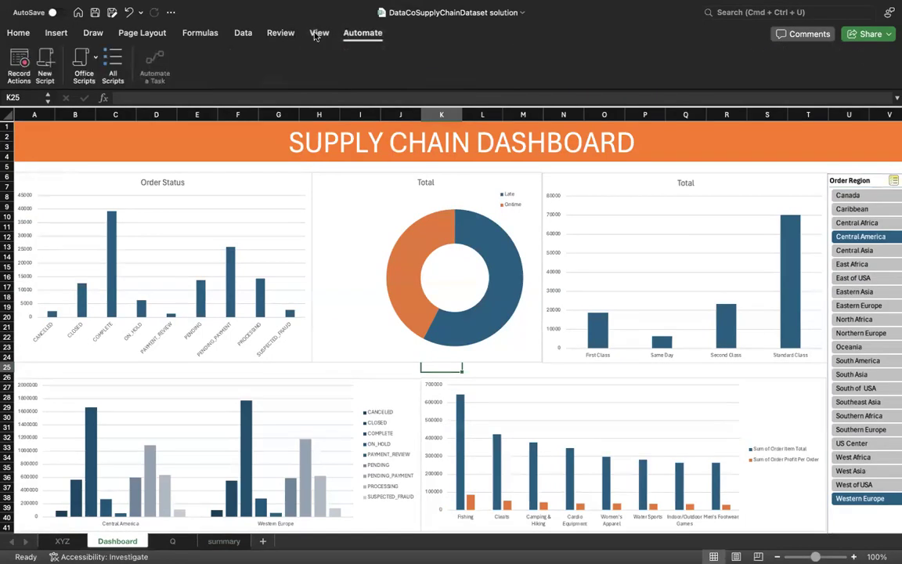
left_click(317, 34)
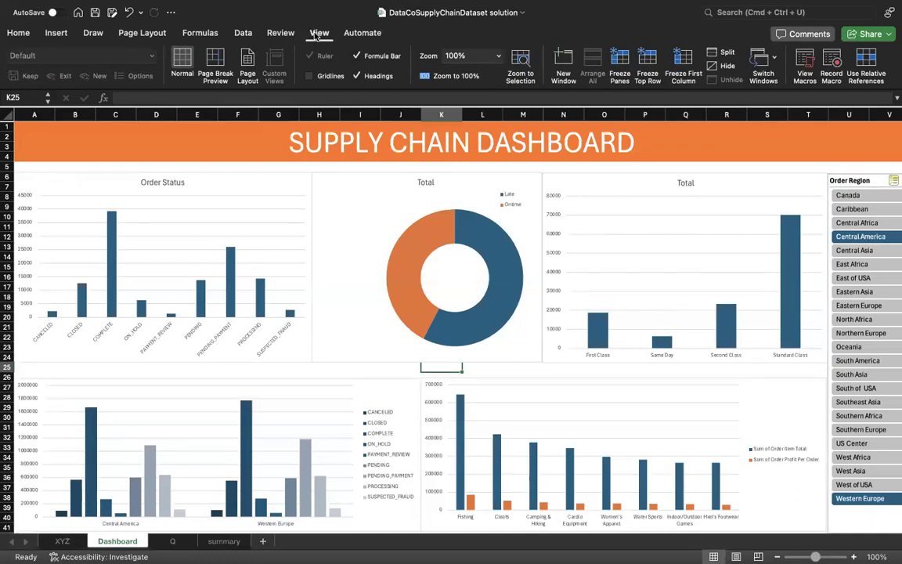
left_click(280, 33)
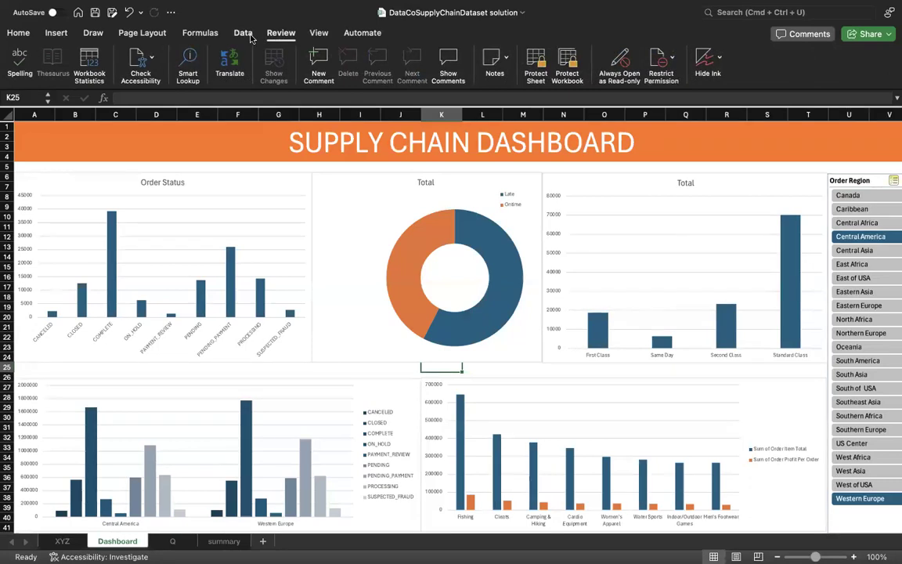
left_click(245, 33)
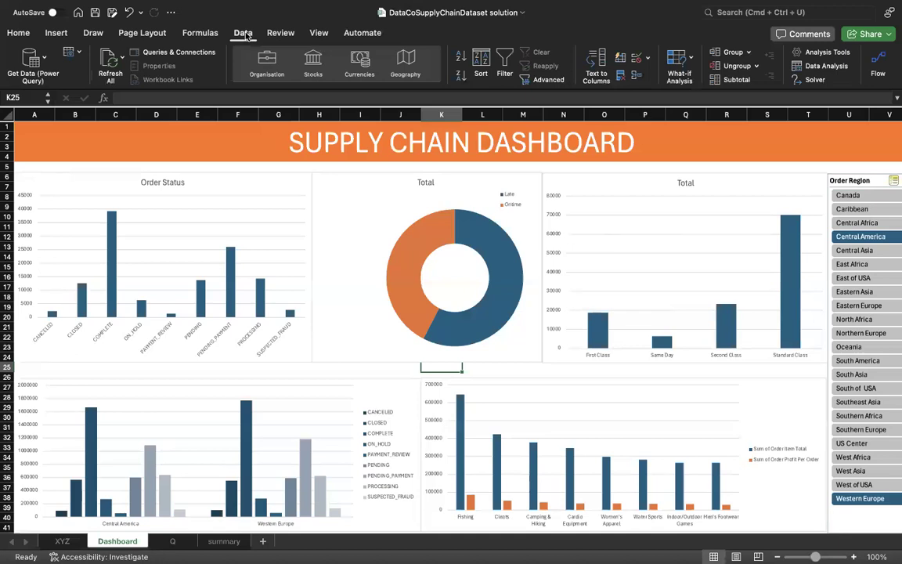
left_click(197, 33)
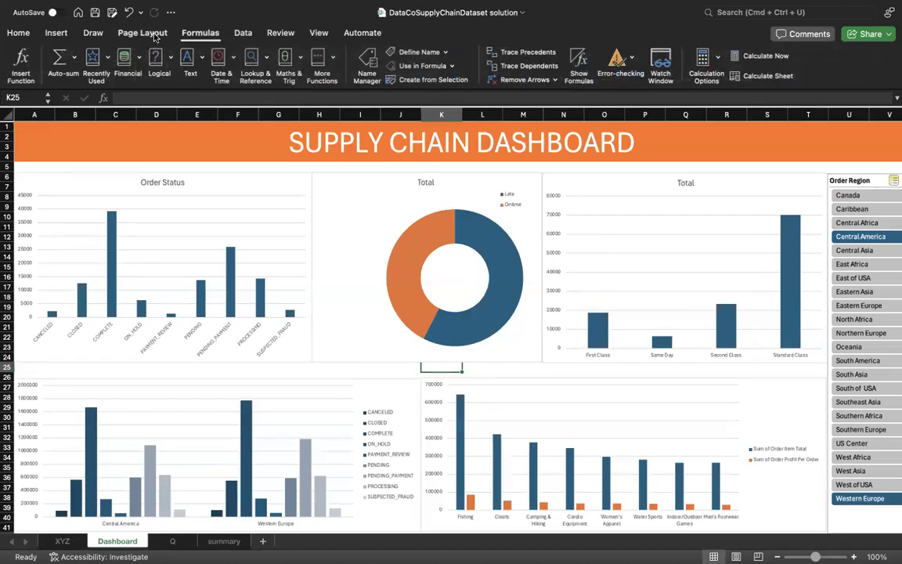
left_click(144, 33)
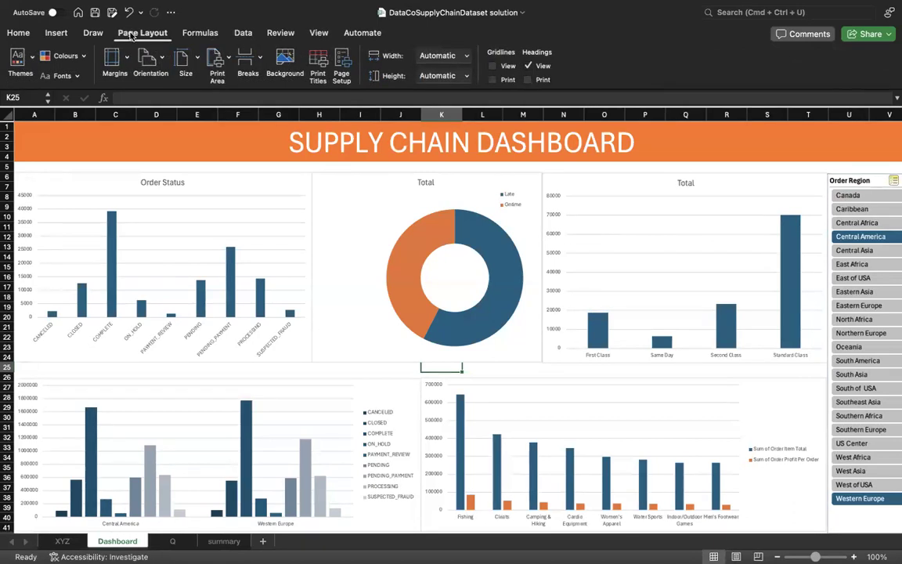
left_click(101, 33)
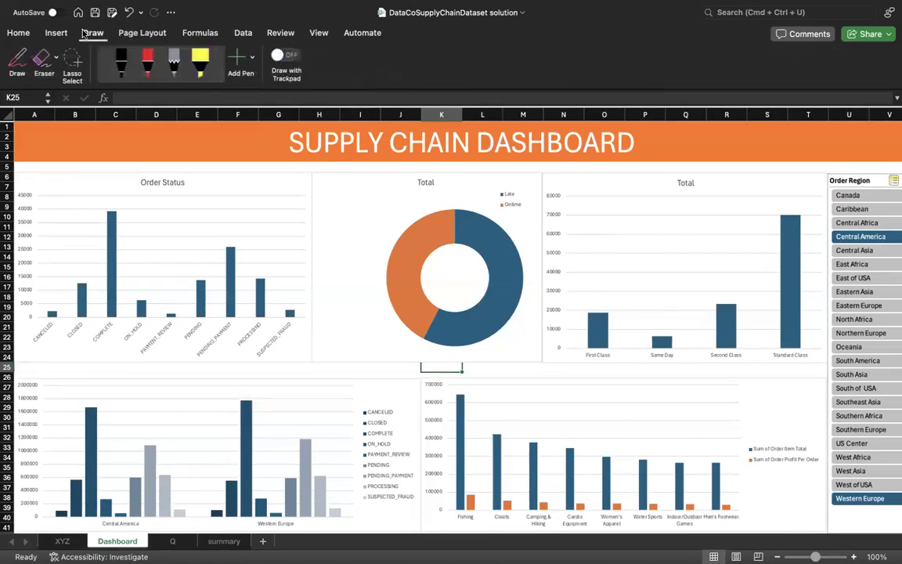
left_click(57, 33)
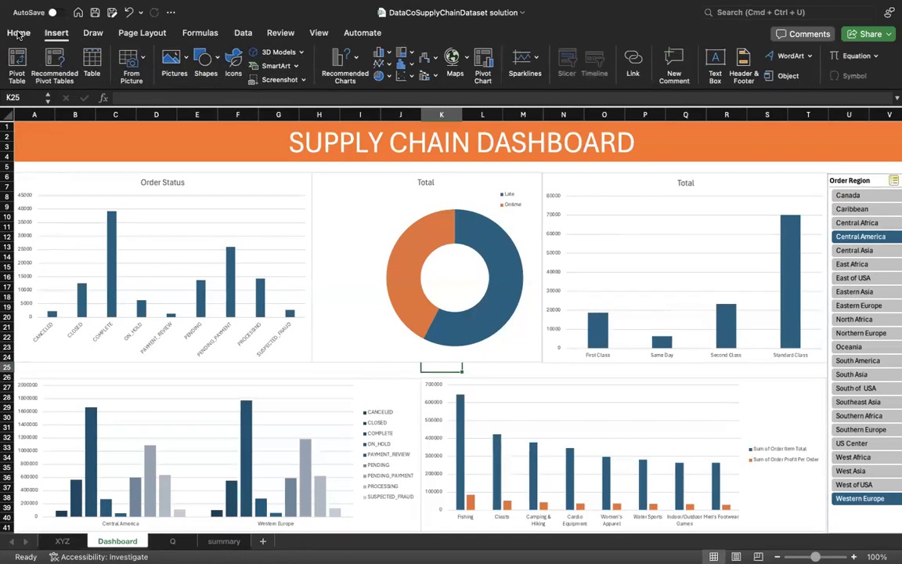
left_click(18, 33)
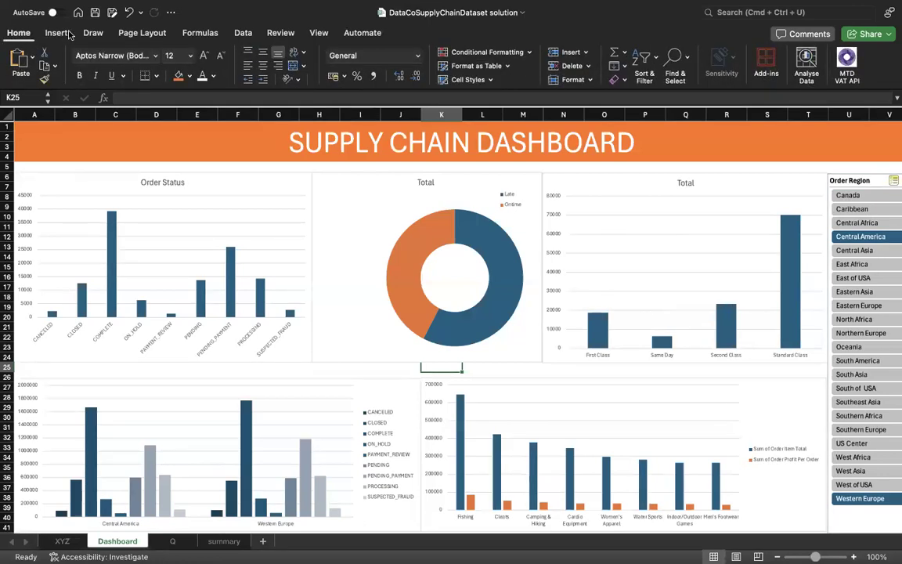
left_click(317, 31)
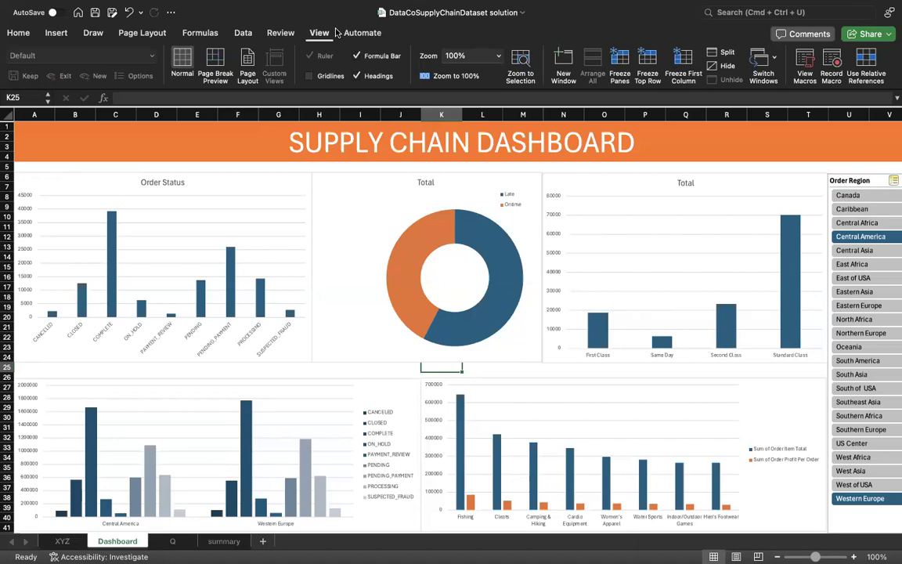
left_click(368, 300)
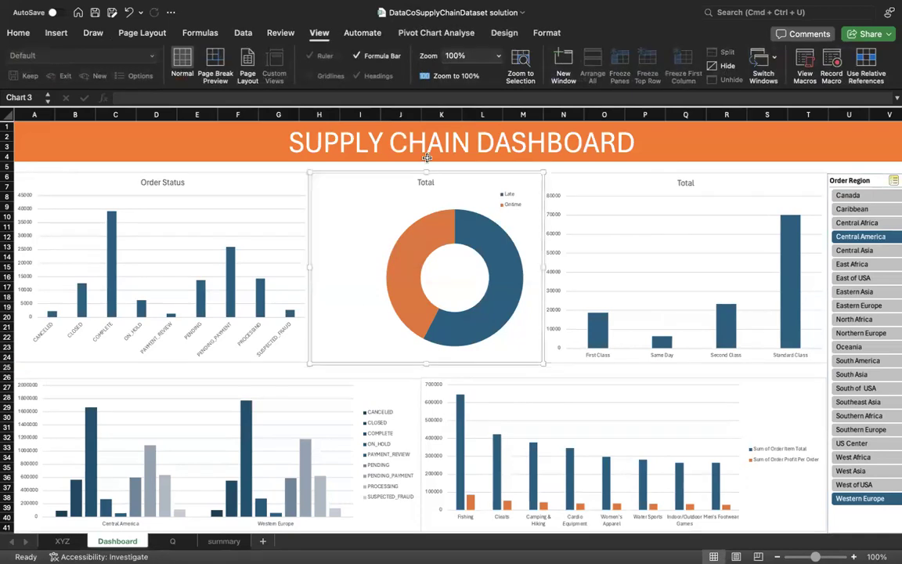
left_click(460, 32)
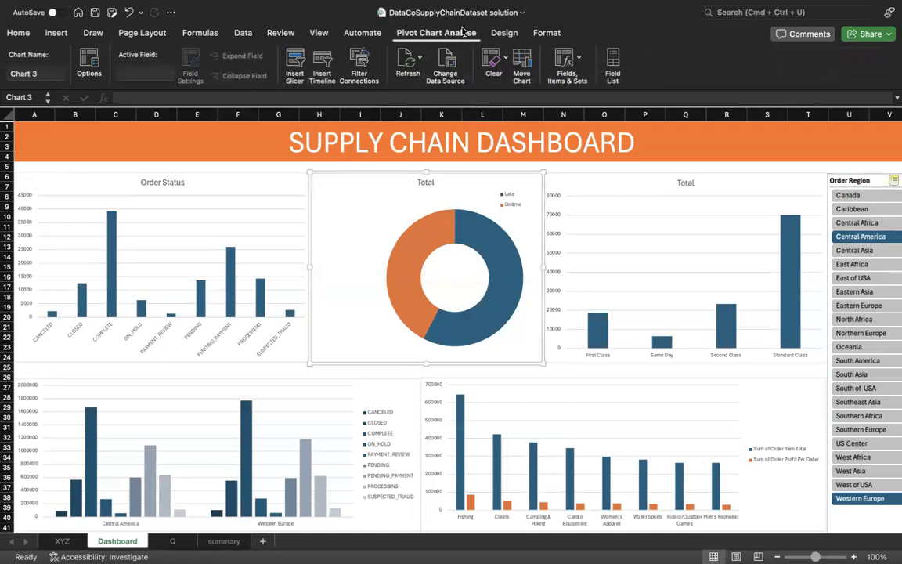
left_click(504, 32)
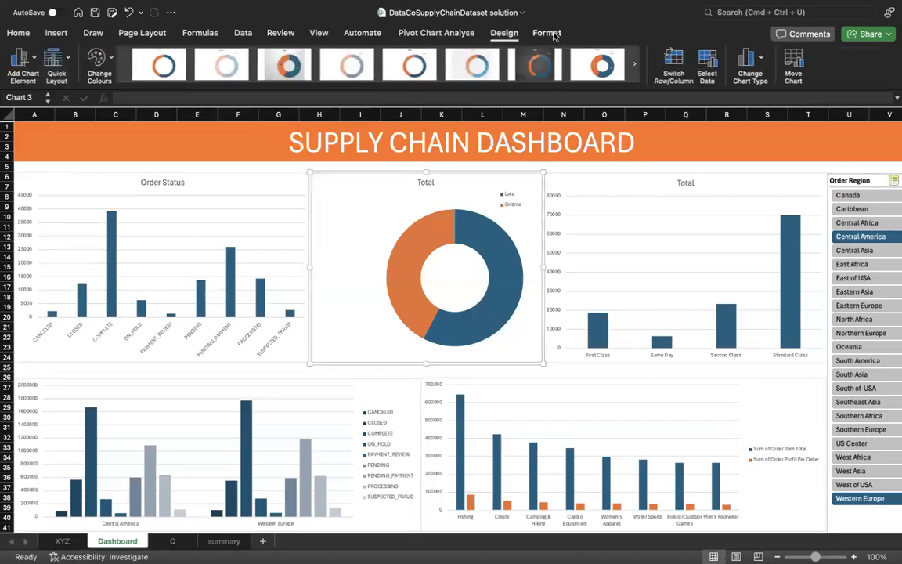
left_click(547, 33)
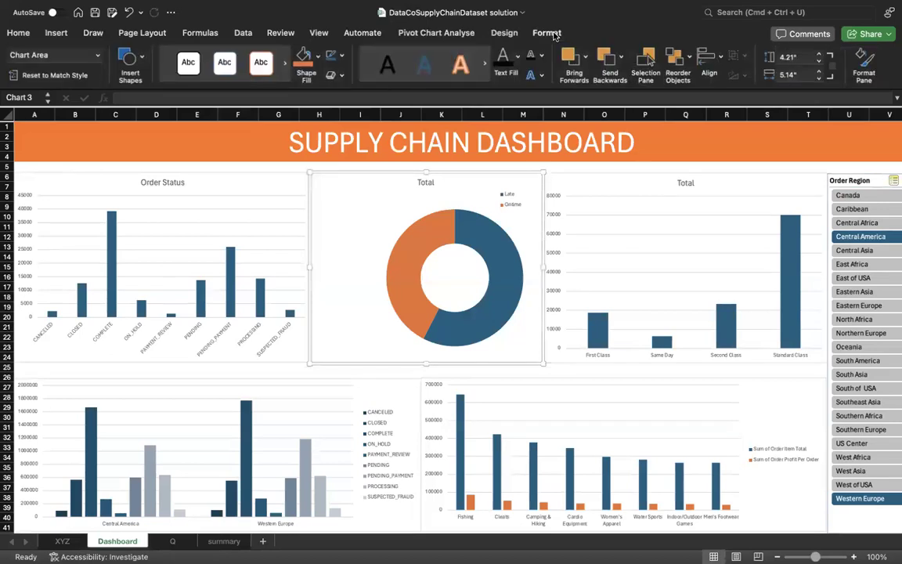
left_click(547, 32)
left_click(553, 34)
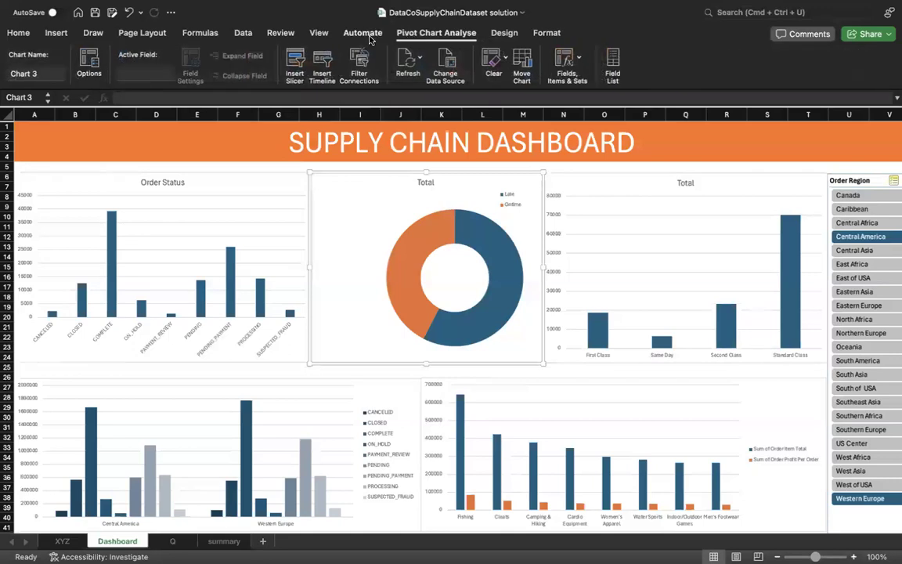
left_click(368, 34)
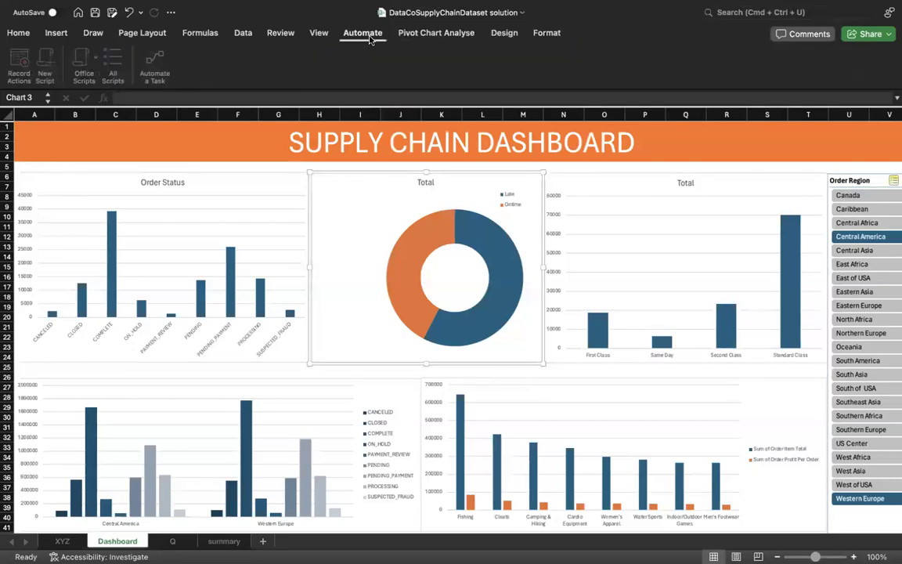
left_click(304, 37)
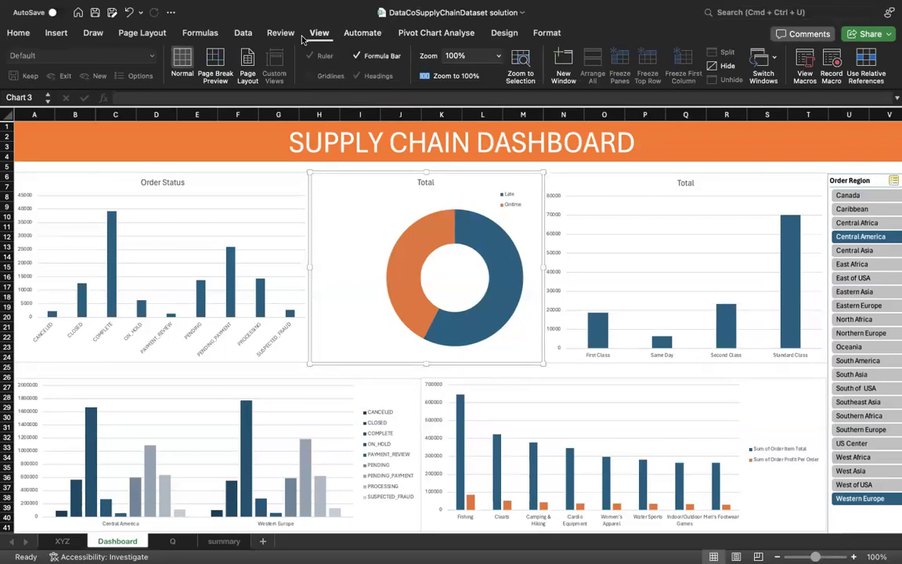
left_click(281, 34)
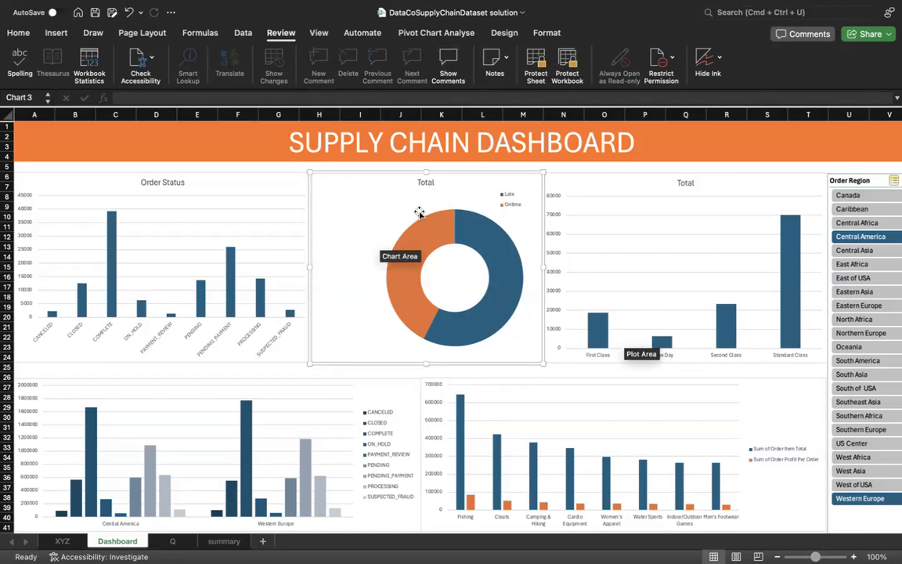
Step: Browse the Data, Formulas, Page Layout, Draw, Insert and Home tabs, then collapse the ribbon
left_click(243, 31)
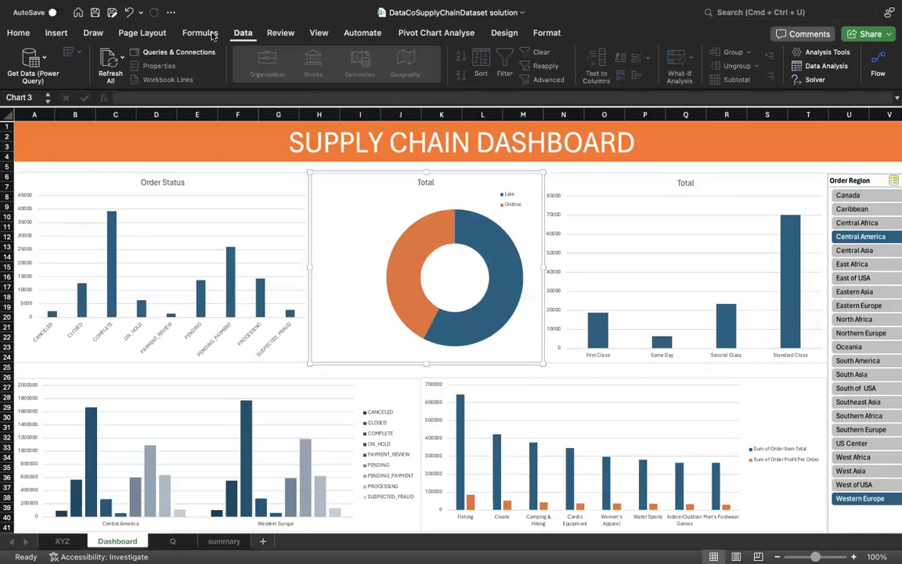
left_click(201, 33)
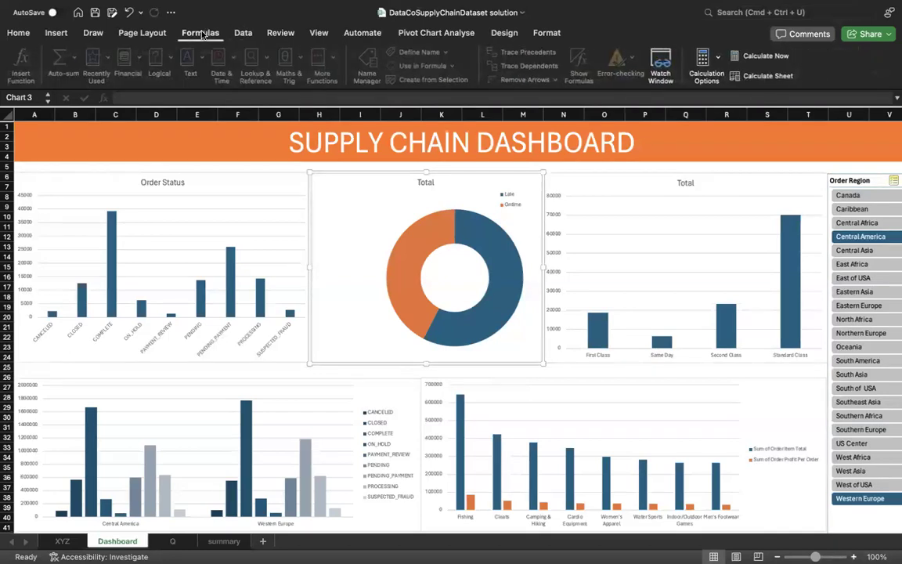
left_click(142, 31)
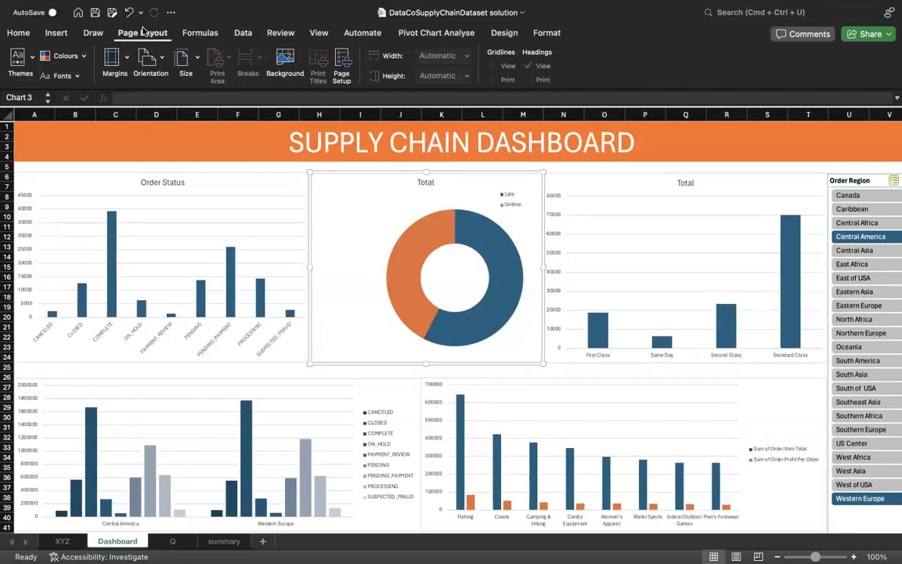
left_click(93, 33)
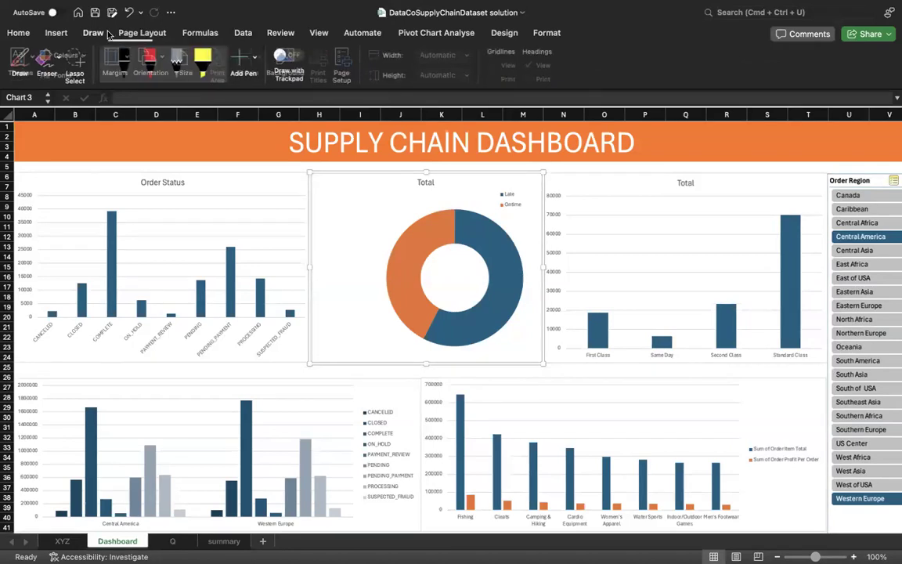
left_click(56, 33)
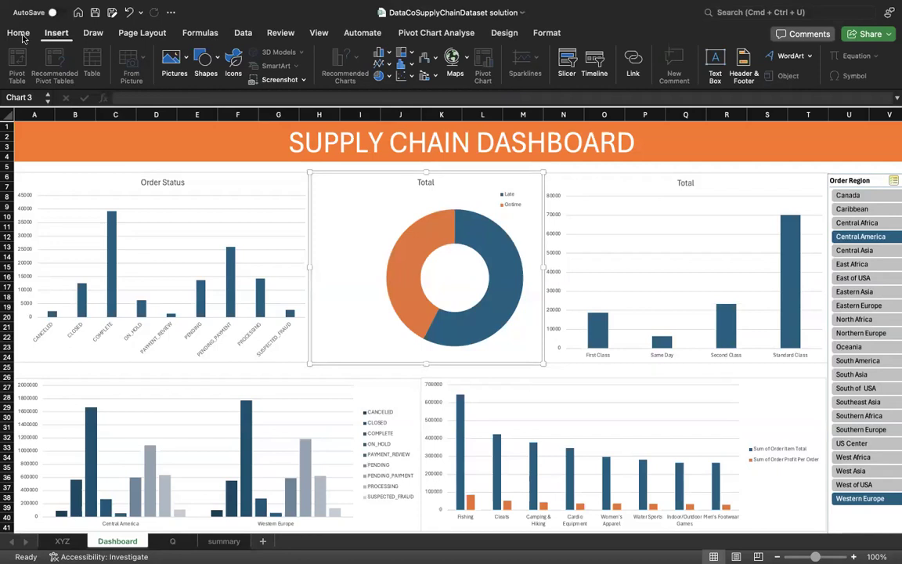
left_click(19, 33)
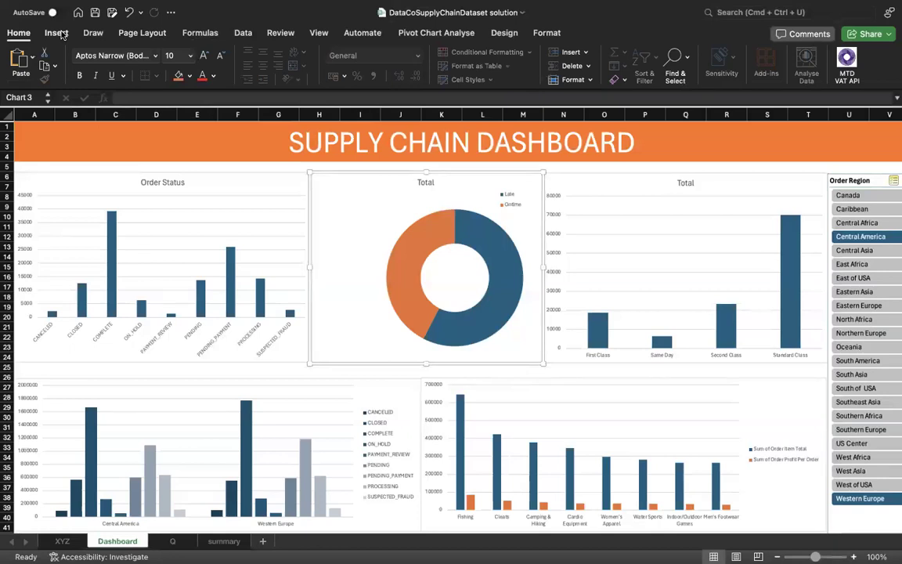
left_click(58, 33)
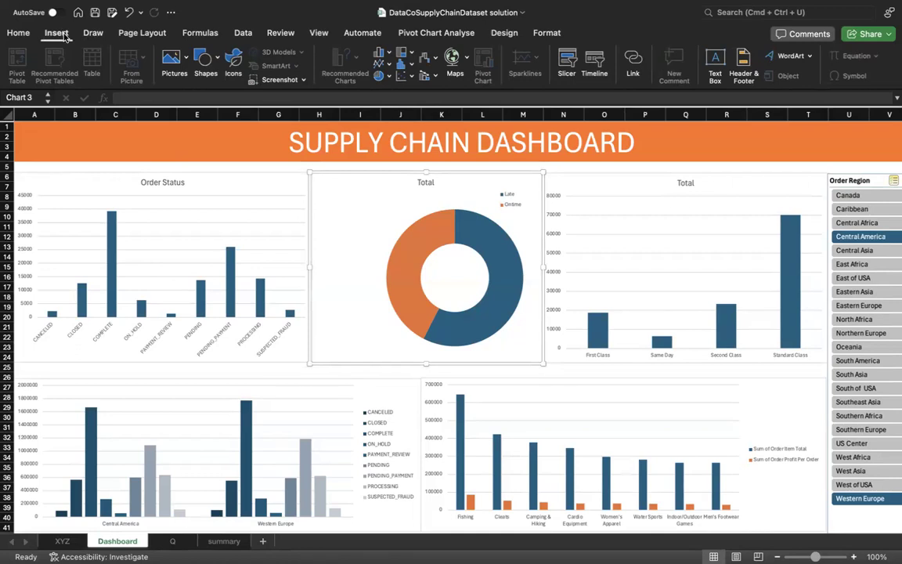
left_click(58, 33)
Step: Restore the ribbon and browse the tabs through PivotChart Analyze and Chart Design to Format
left_click(56, 33)
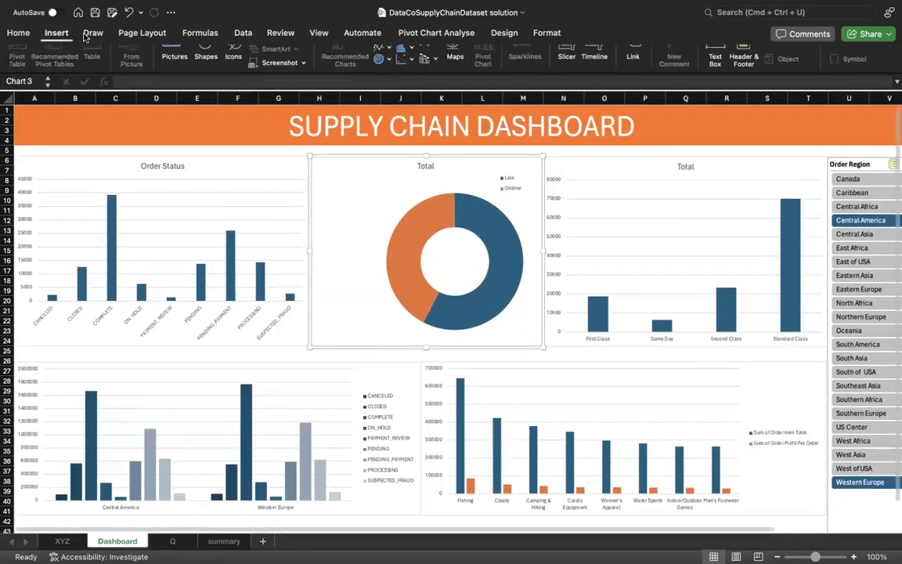
left_click(96, 35)
left_click(155, 36)
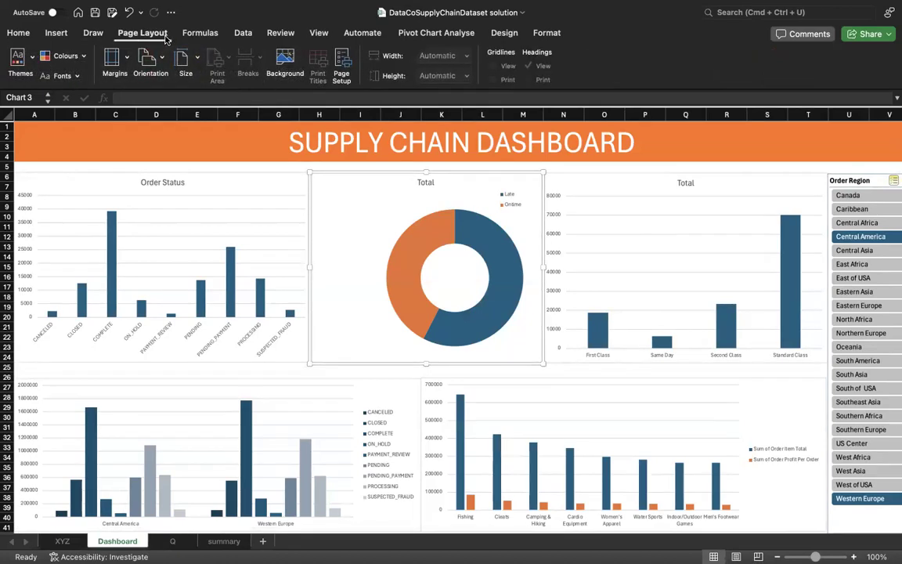
left_click(205, 33)
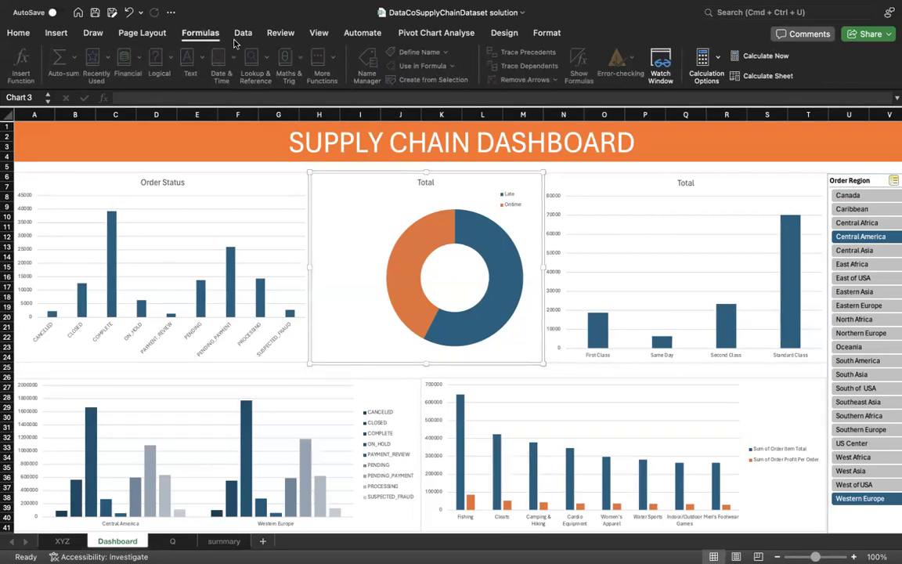
left_click(237, 36)
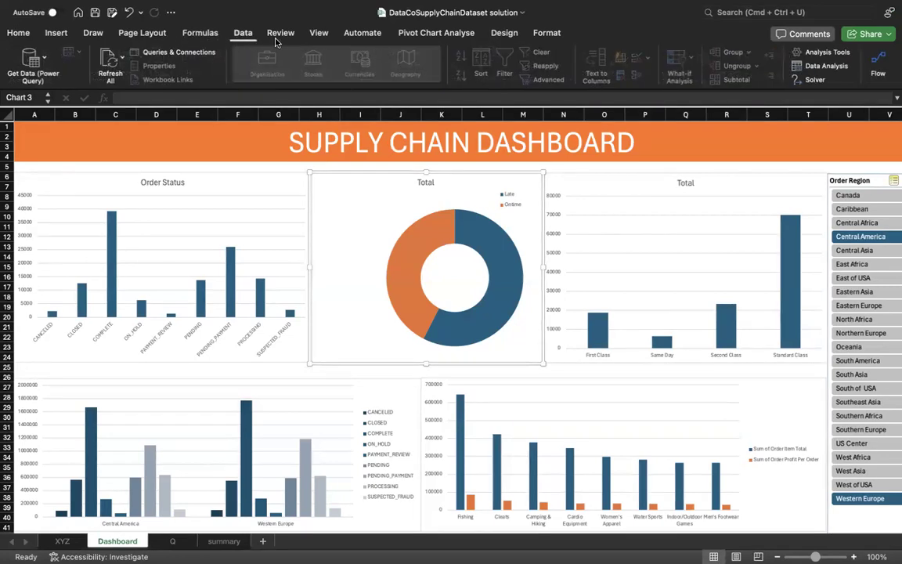
left_click(296, 36)
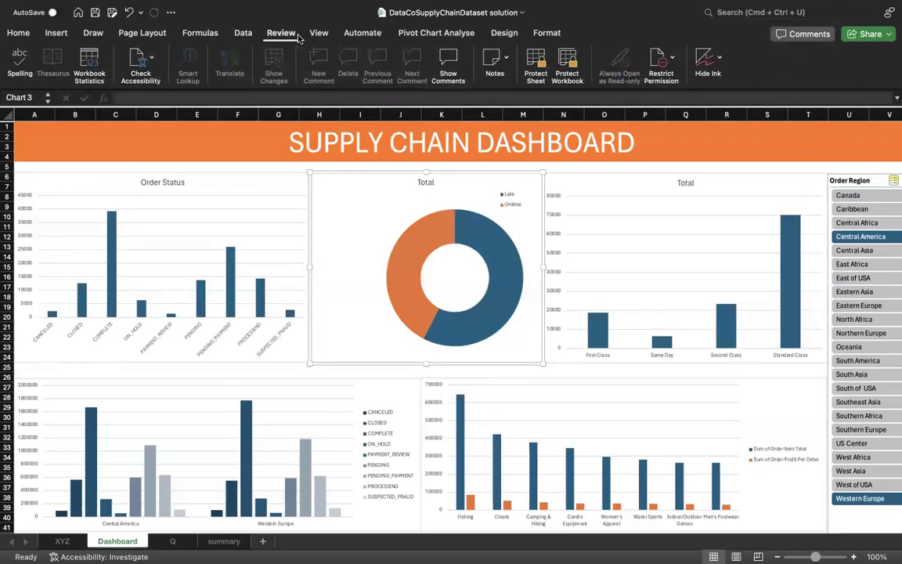
left_click(356, 35)
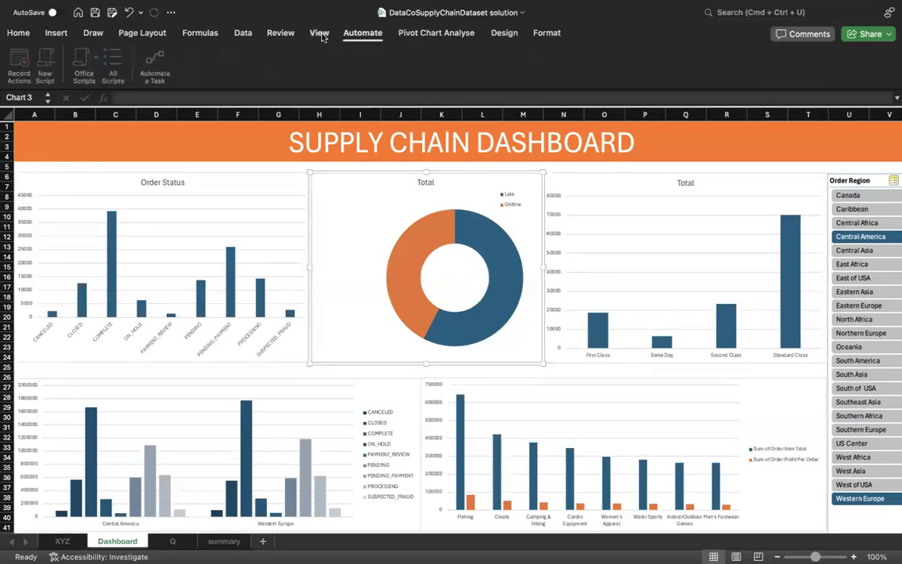
left_click(320, 35)
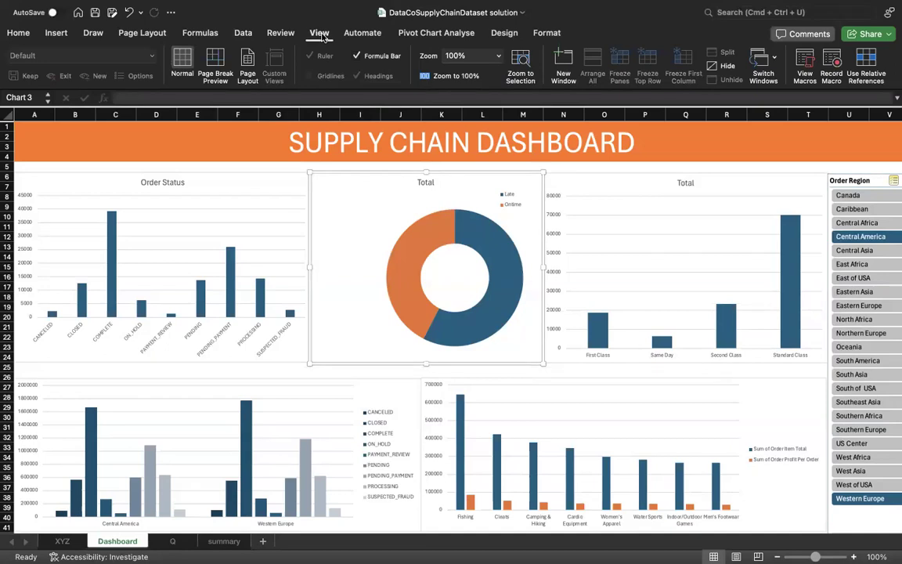
left_click(363, 33)
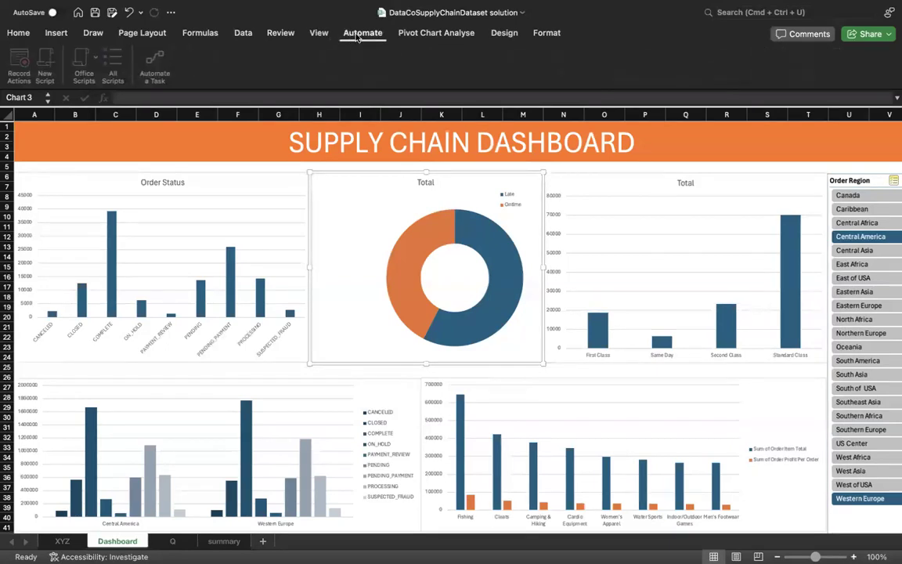
left_click(399, 35)
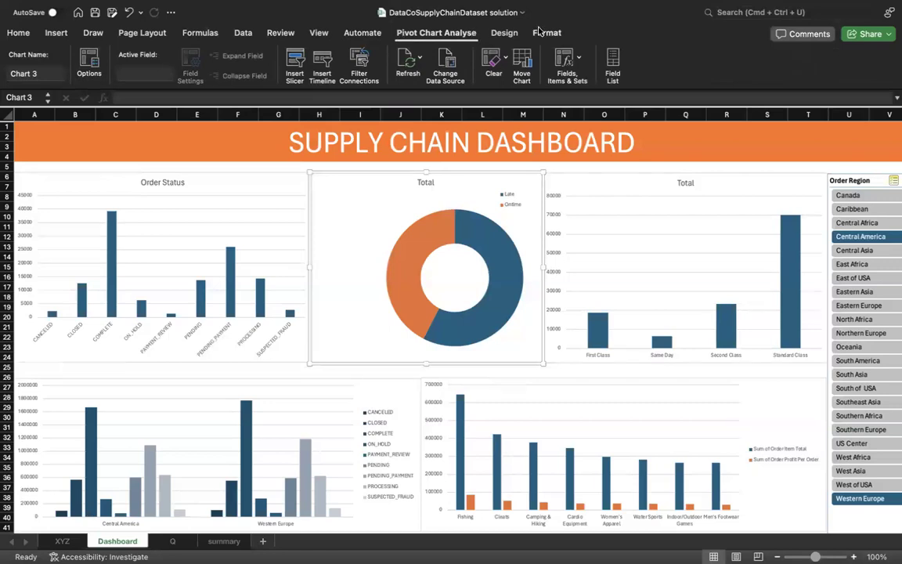
left_click(505, 35)
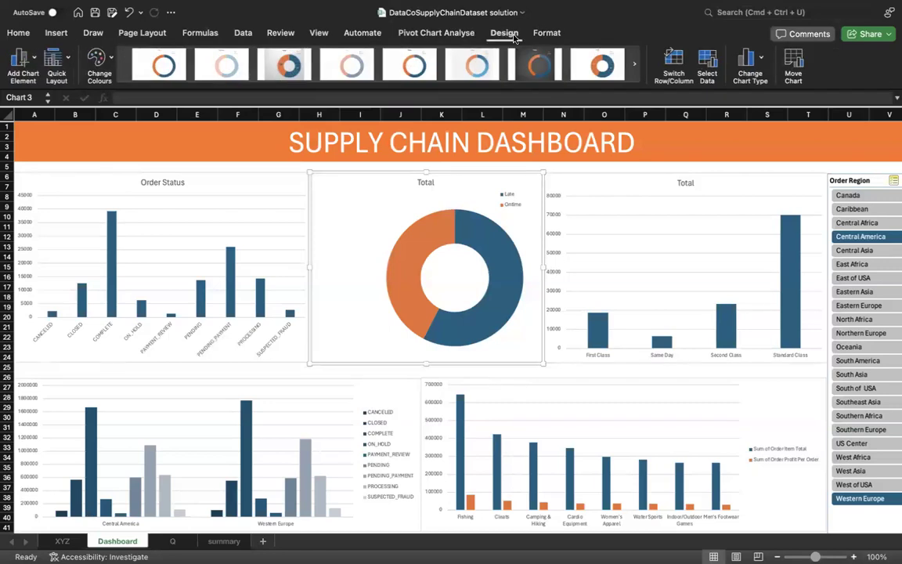
left_click(537, 35)
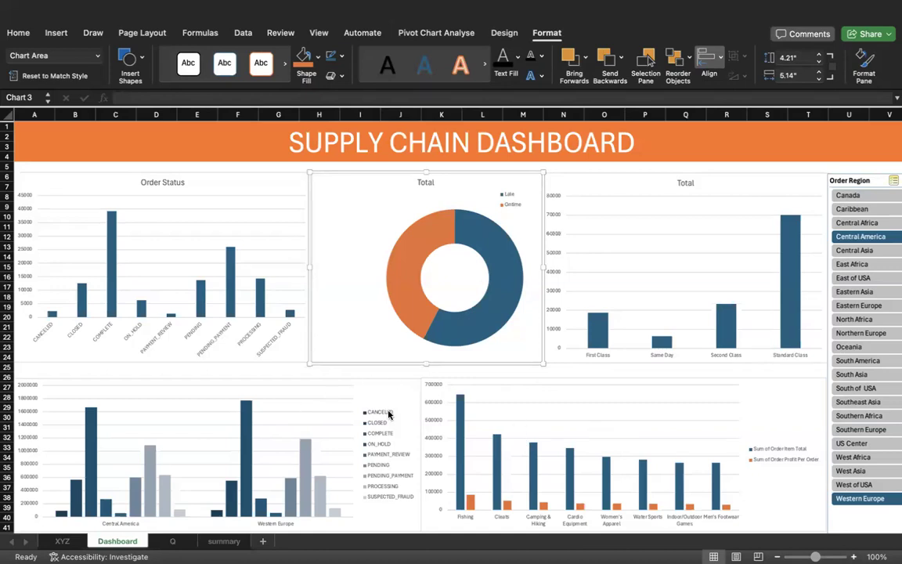
Step: Select the regional order status and category charts together, view Shape Format, then clear
left_click(404, 392)
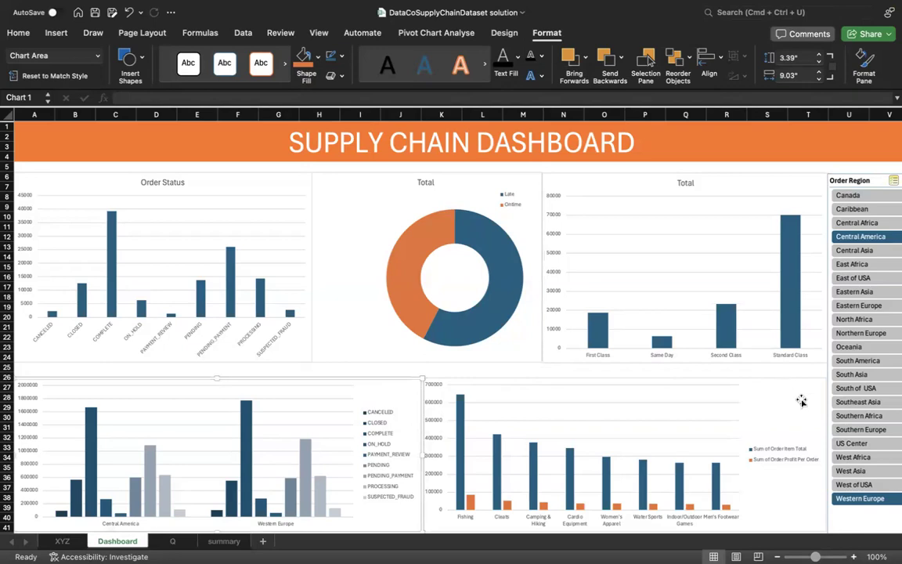
left_click(683, 488, "shift")
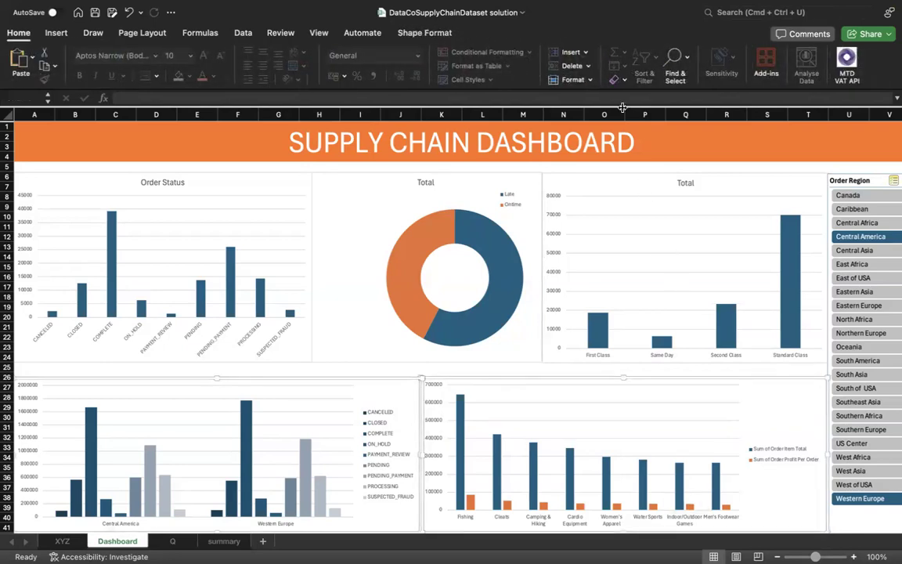
left_click(443, 35)
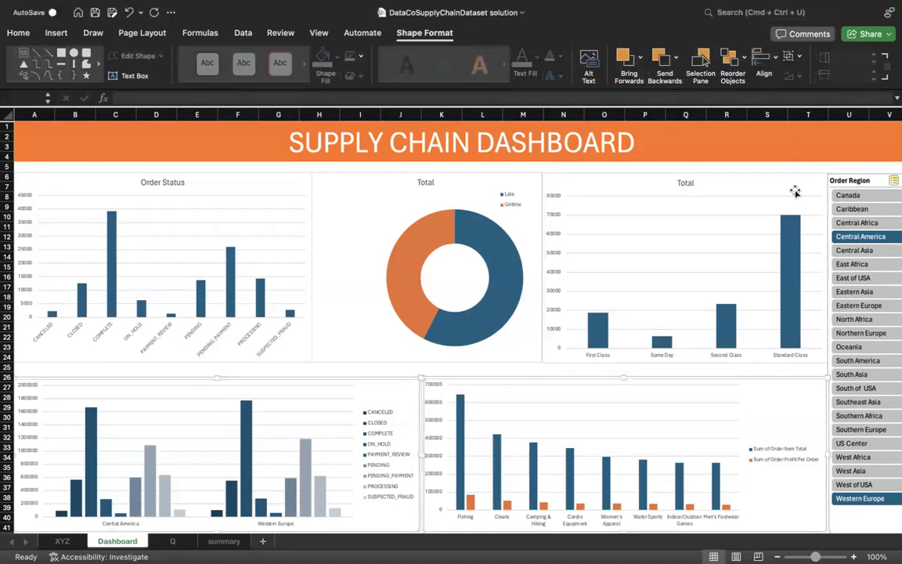
left_click(697, 368)
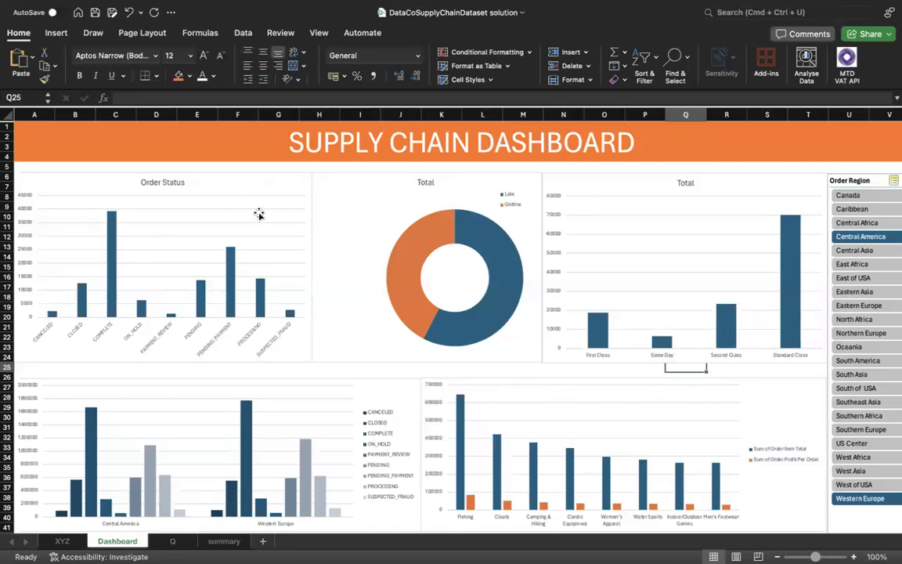
Step: Select the Order Status chart plus the right Total bar chart and show Shape Format
left_click(263, 164)
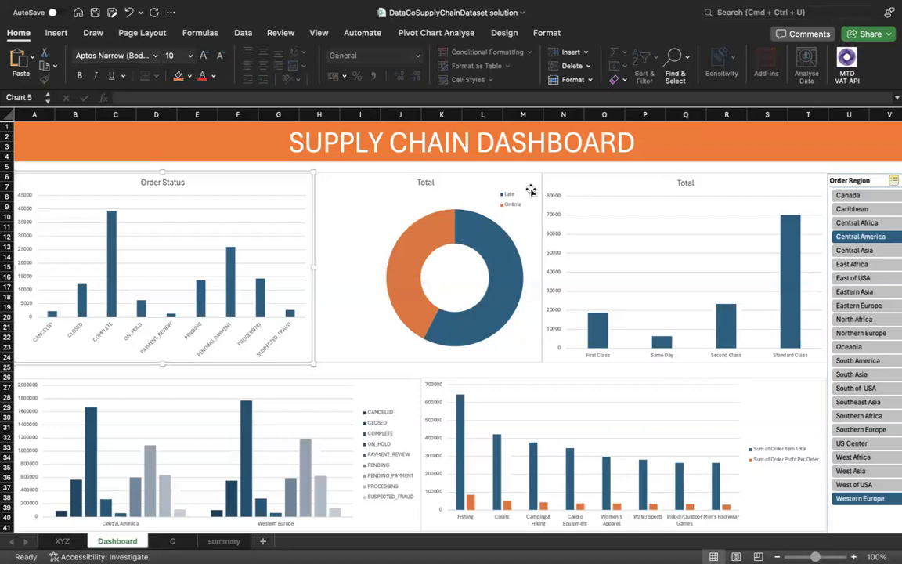
left_click(631, 344)
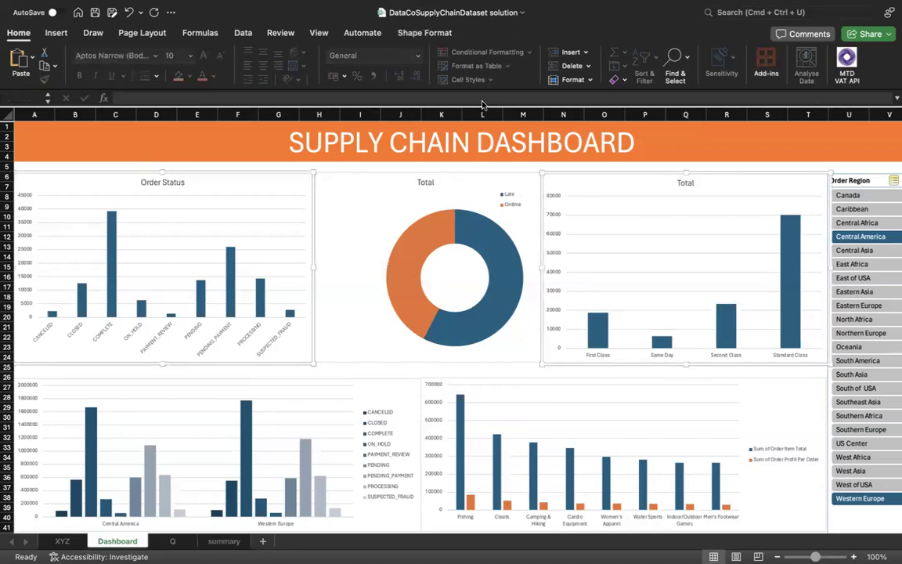
left_click(435, 33)
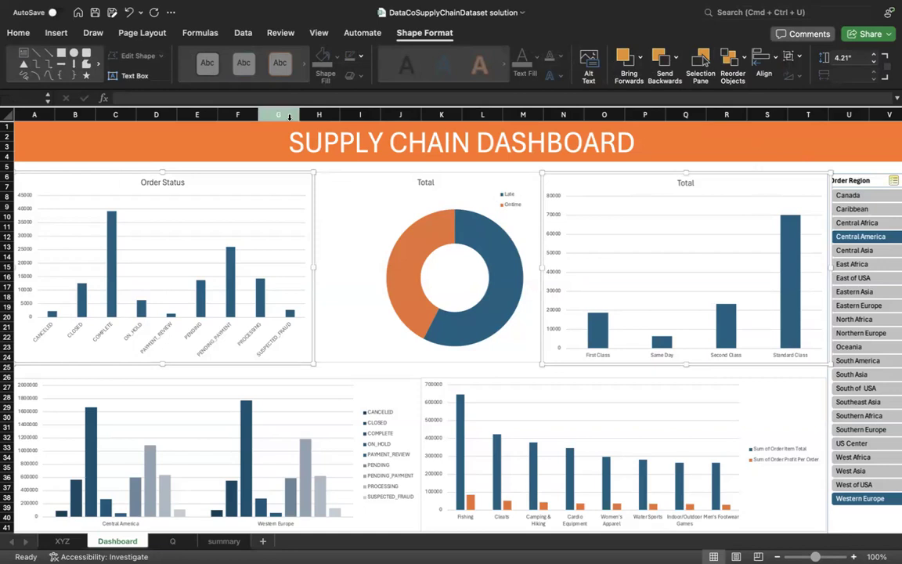
left_click(364, 32)
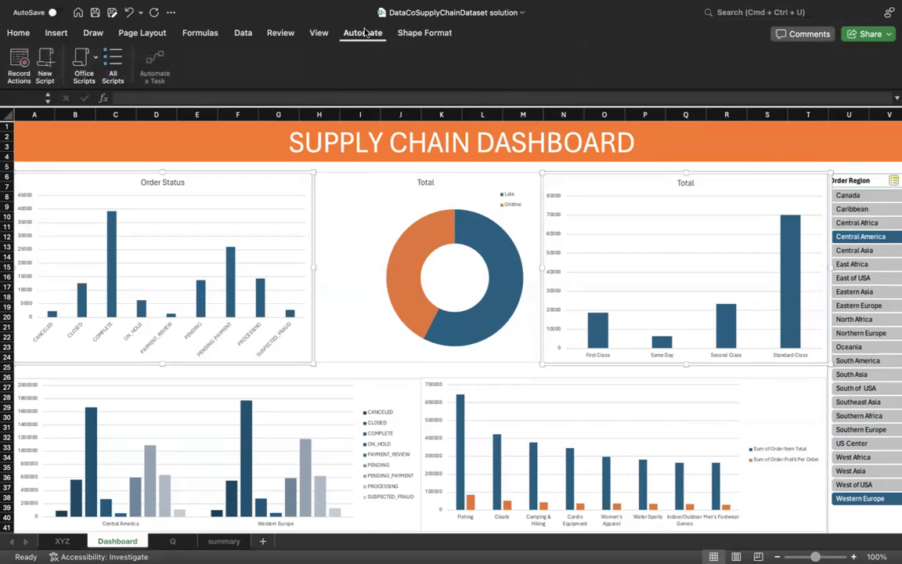
left_click(317, 34)
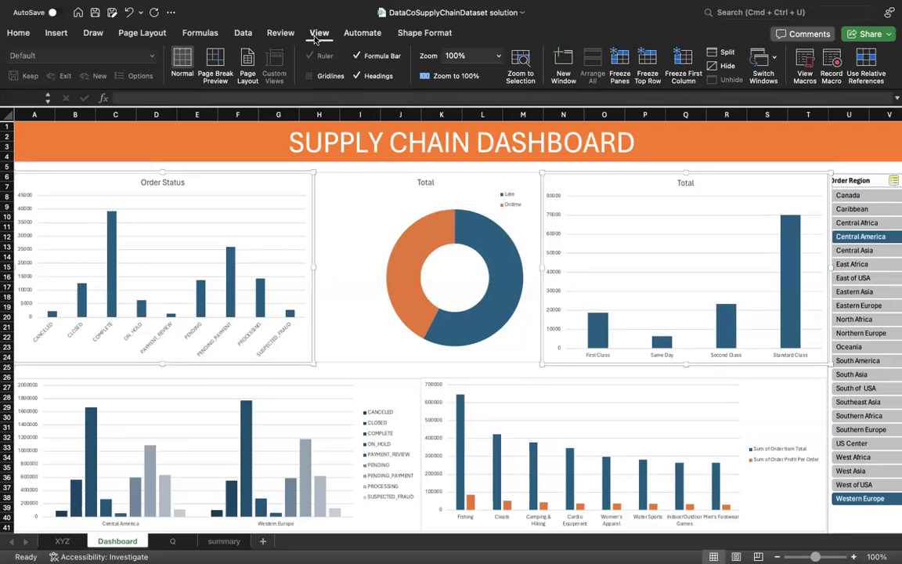
left_click(287, 36)
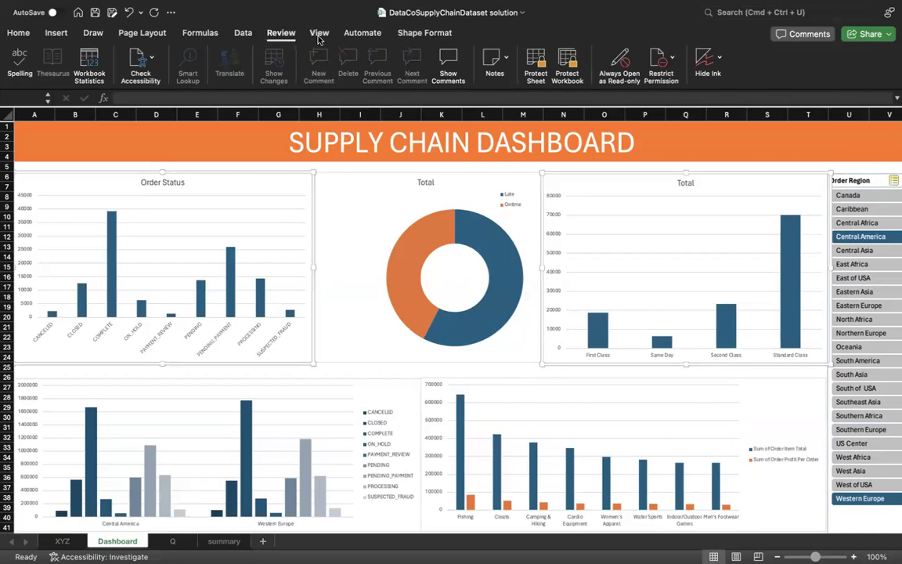
left_click(318, 34)
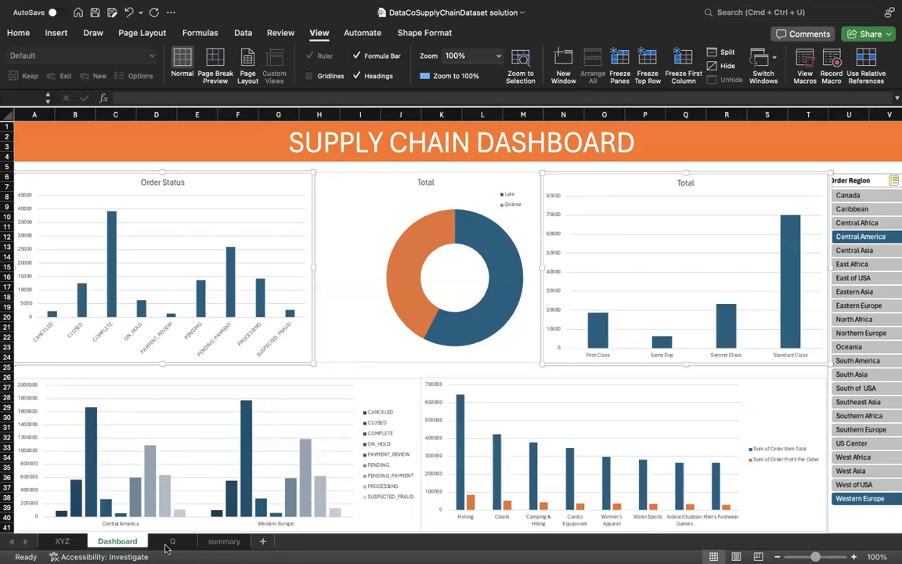
left_click(194, 541)
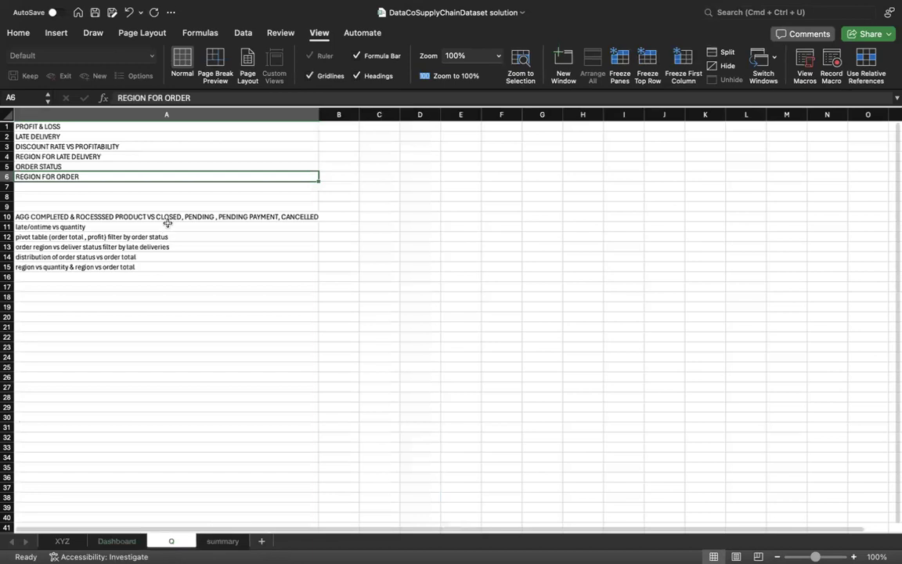
left_click(228, 545)
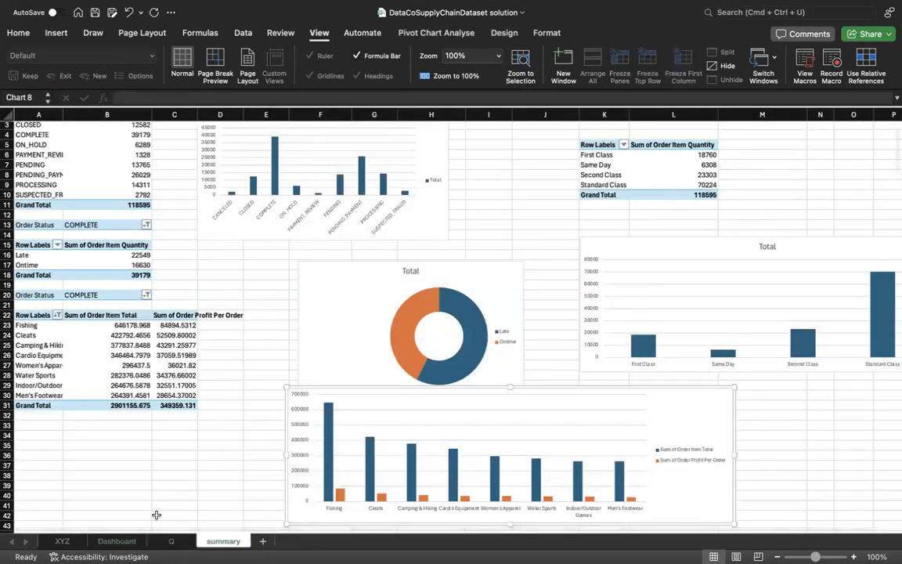
left_click(130, 541)
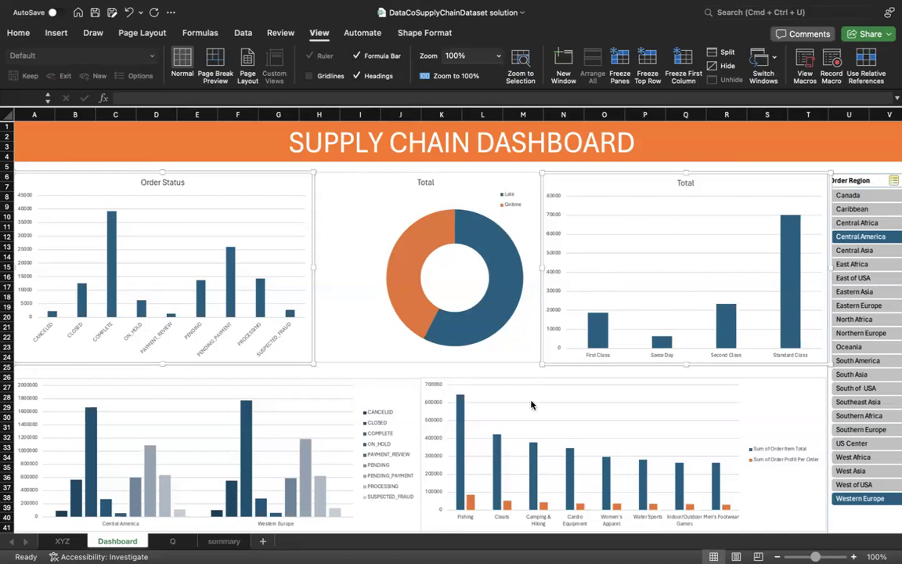
left_click(61, 541)
scroll(171, 316, "up", 5)
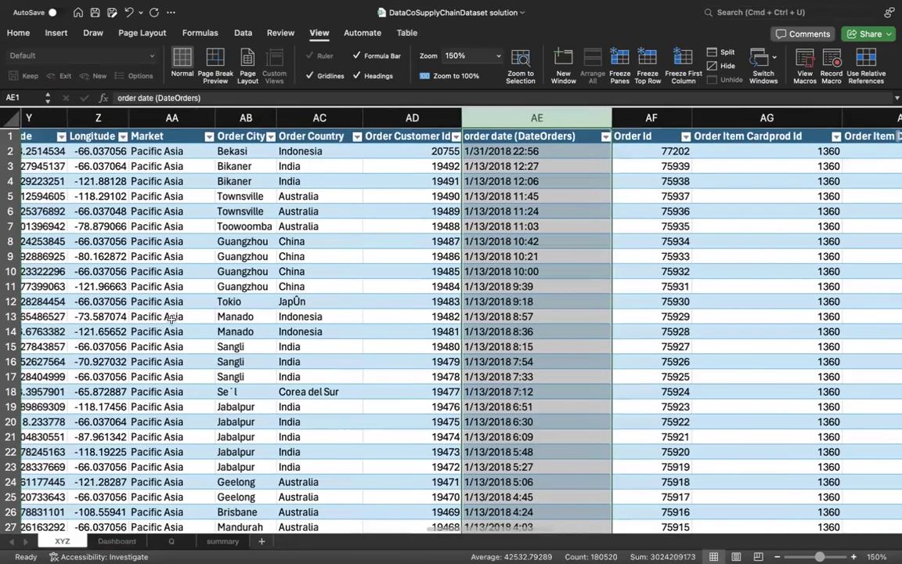
scroll(170, 316, "left", 3)
scroll(171, 212, "left", 4)
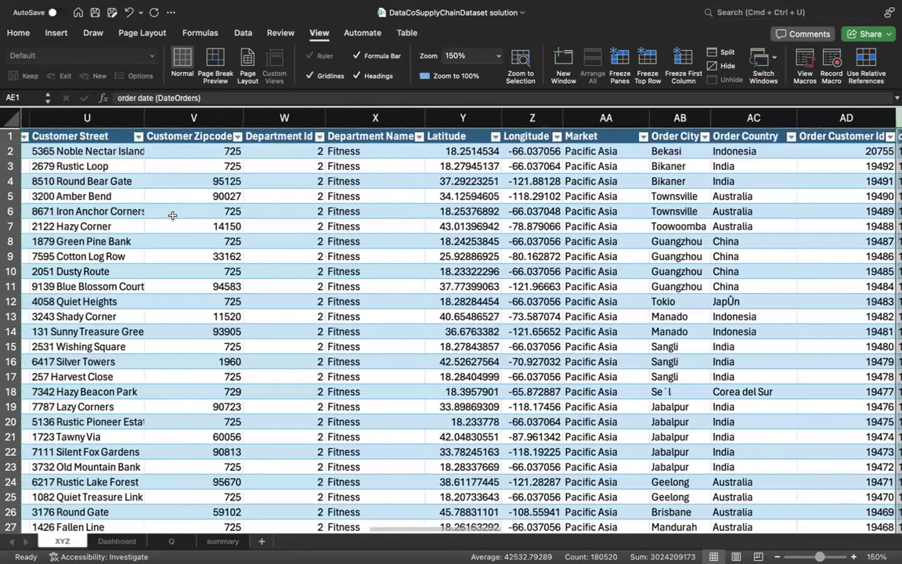
scroll(155, 169, "left", 6)
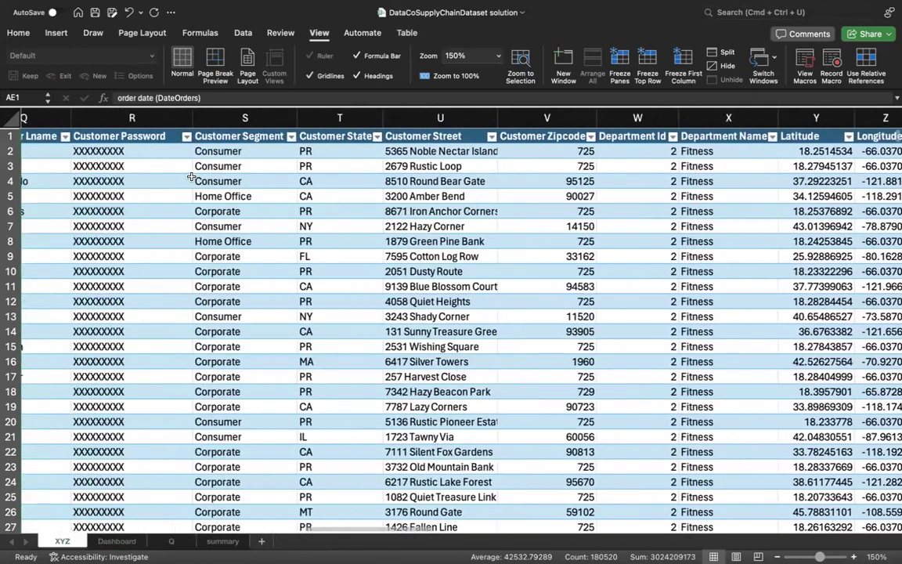
scroll(196, 172, "left", 5)
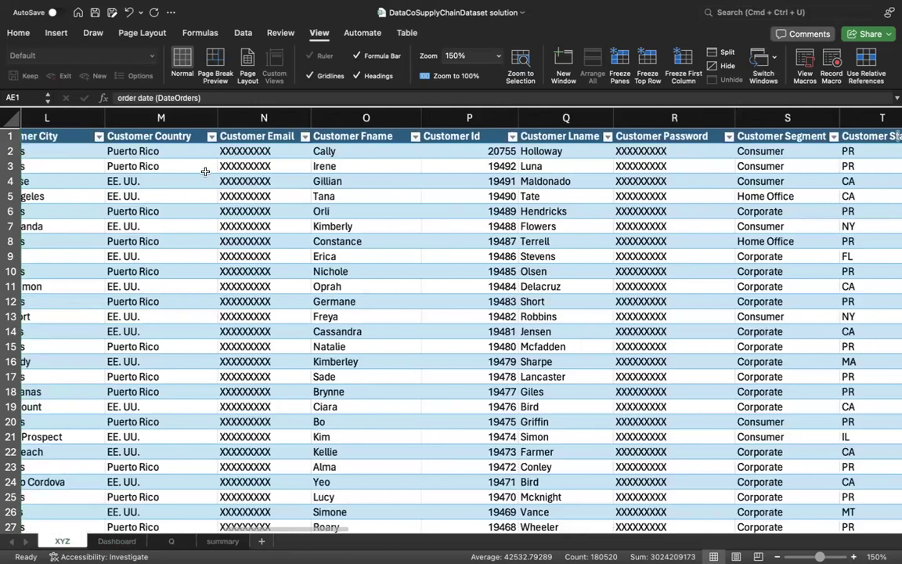
scroll(205, 169, "left", 8)
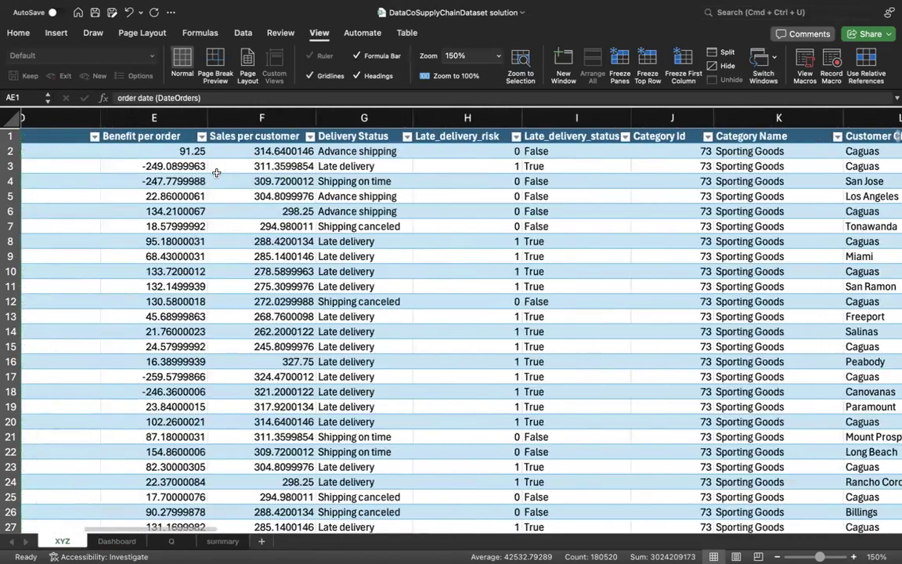
scroll(251, 195, "left", 5)
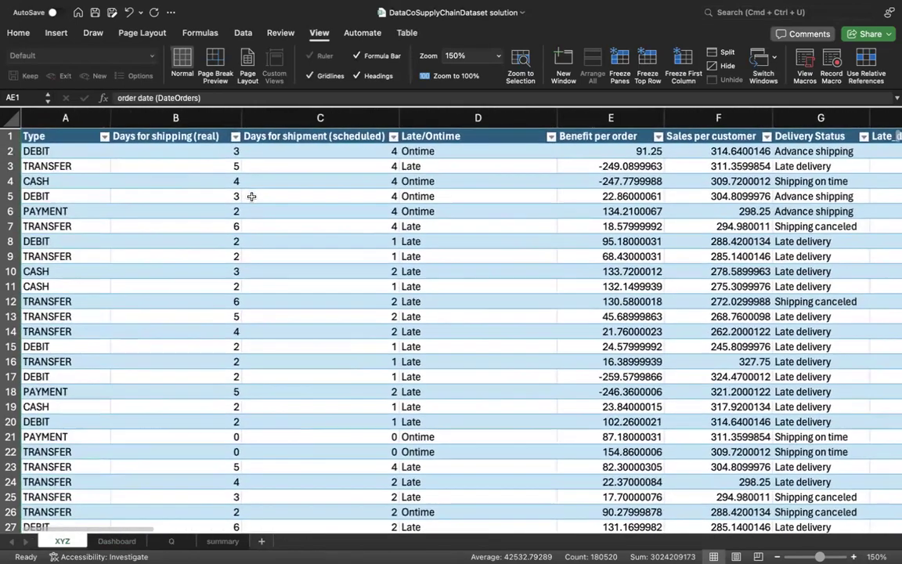
scroll(259, 206, "right", 8)
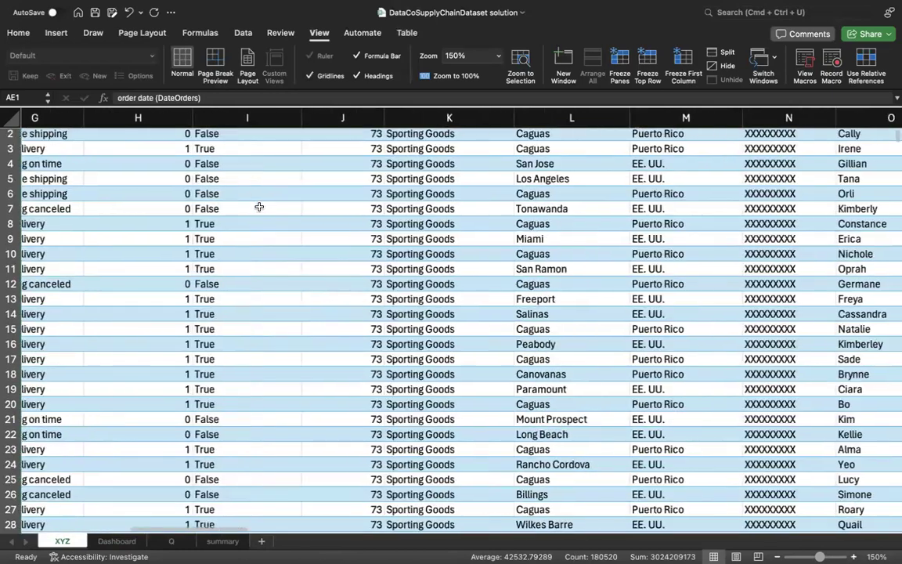
scroll(259, 205, "right", 2)
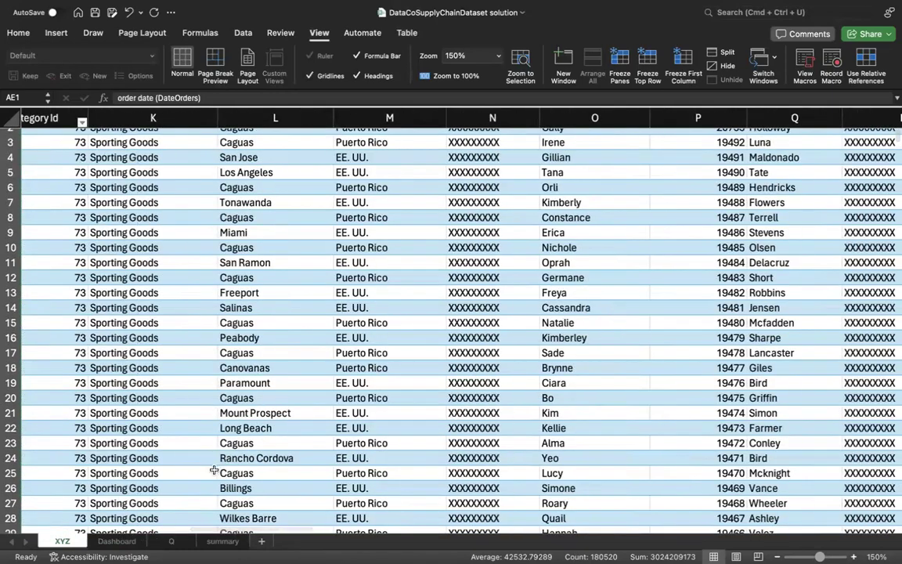
left_click(179, 541)
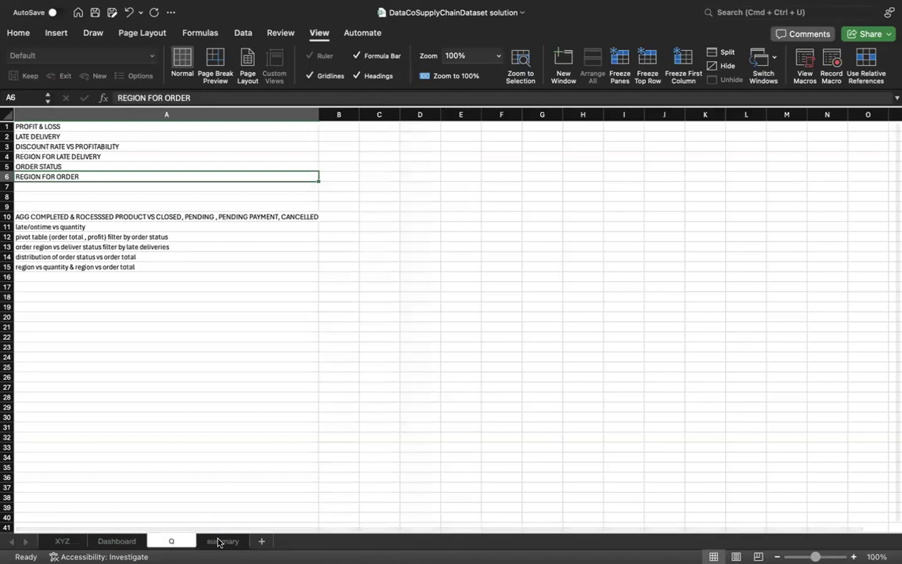
left_click(219, 541)
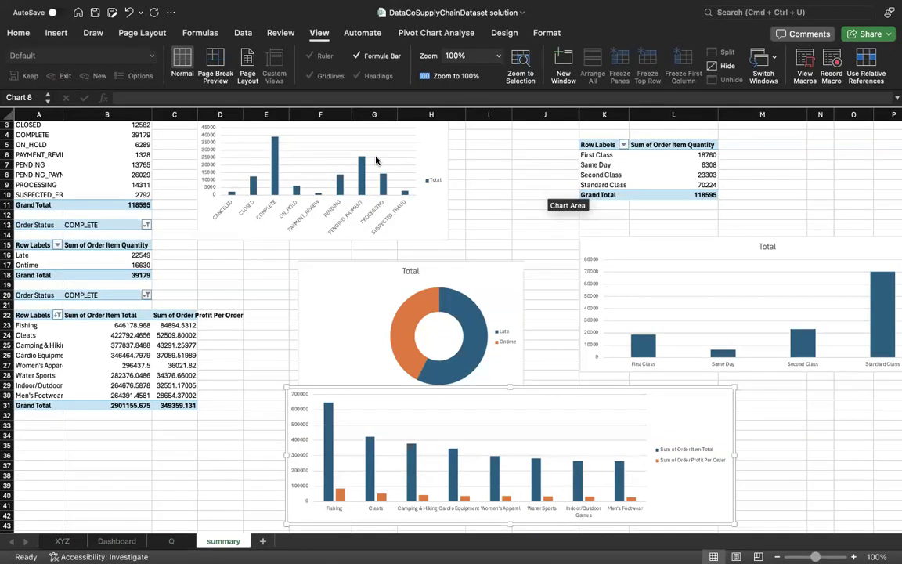
left_click(117, 541)
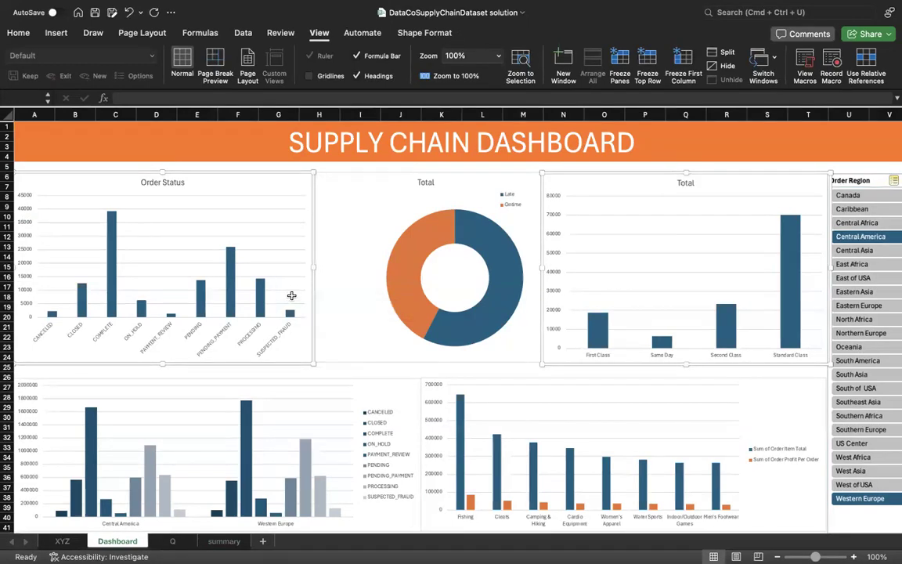
Step: Deselect the Order Status chart and select dashboard columns A through V
left_click(441, 367)
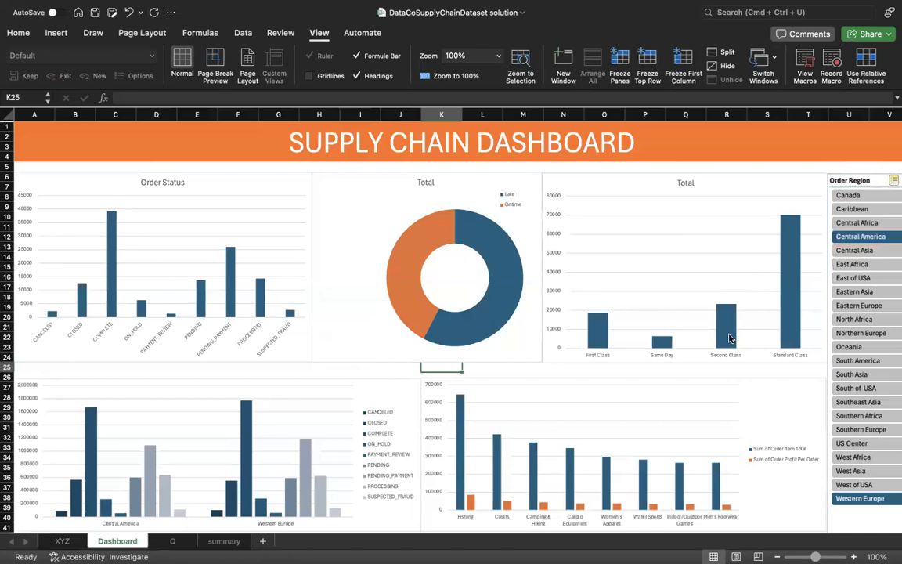
left_click(718, 367)
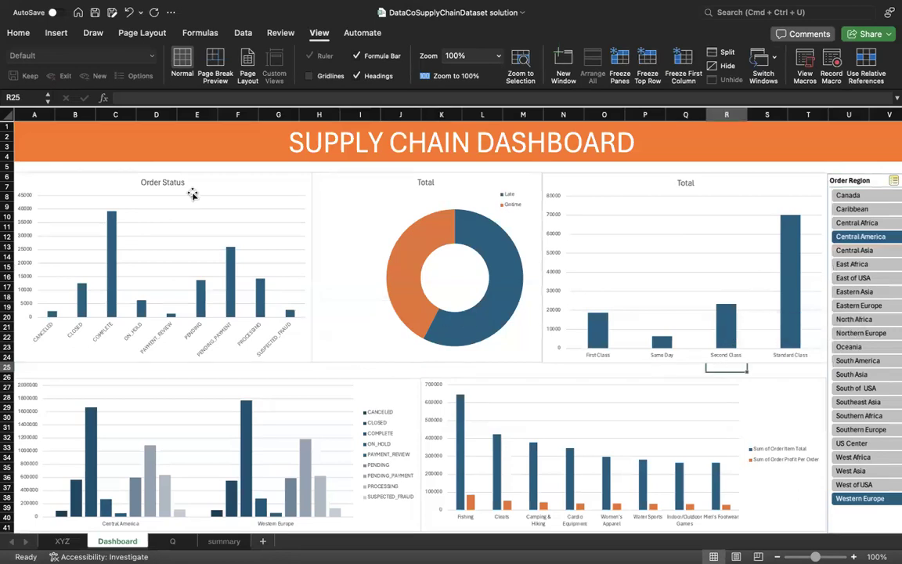
left_click_drag(32, 114, 880, 174)
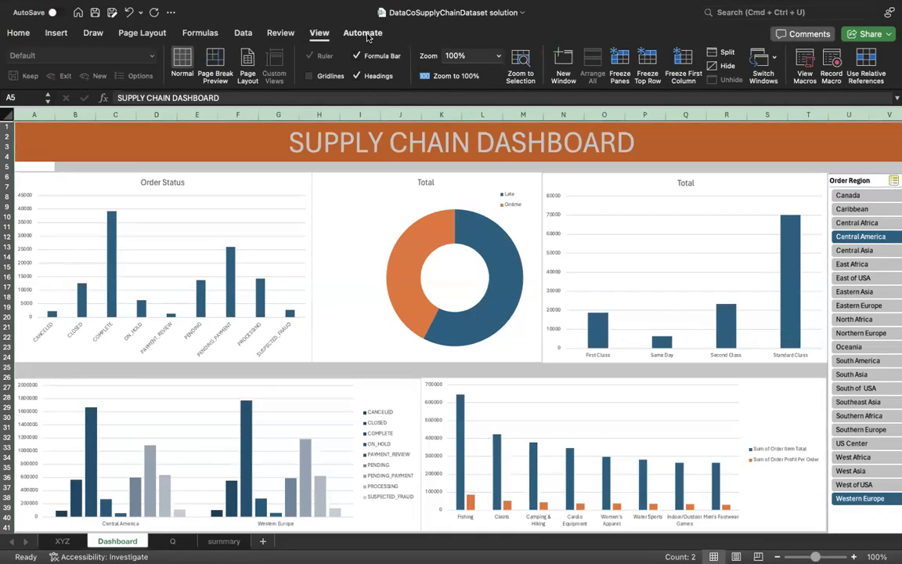
Step: Browse the ribbon tabs from Automate to Home, then select the merged title cell A1
left_click(364, 36)
left_click(321, 35)
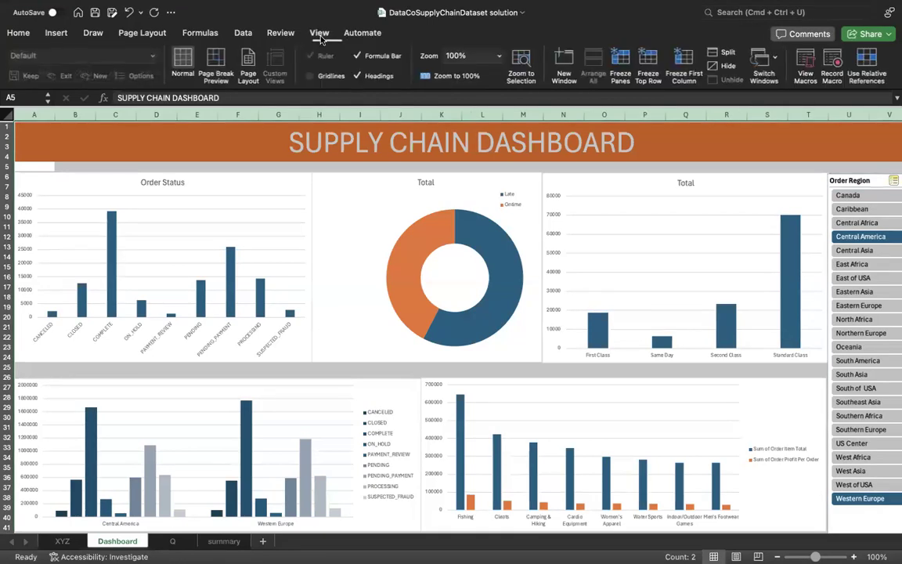
left_click(279, 35)
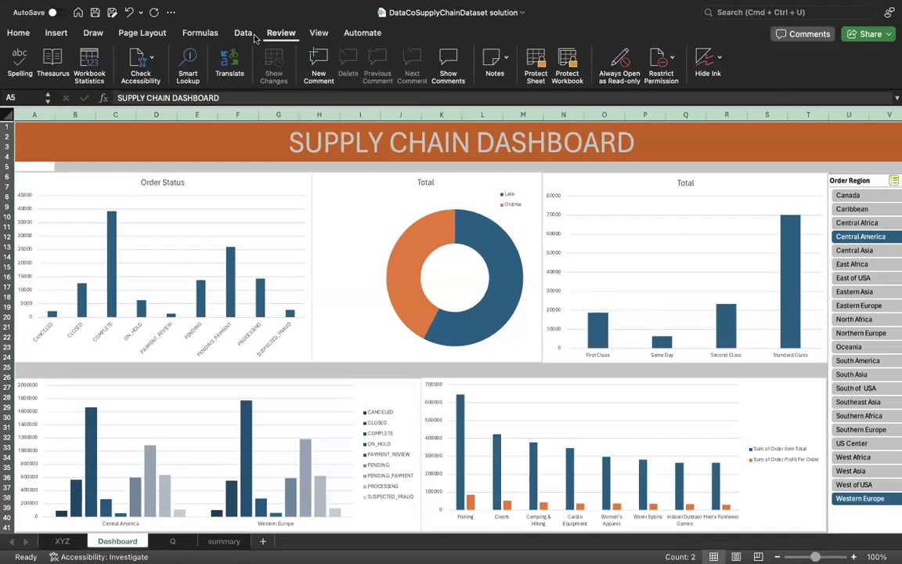
left_click(242, 34)
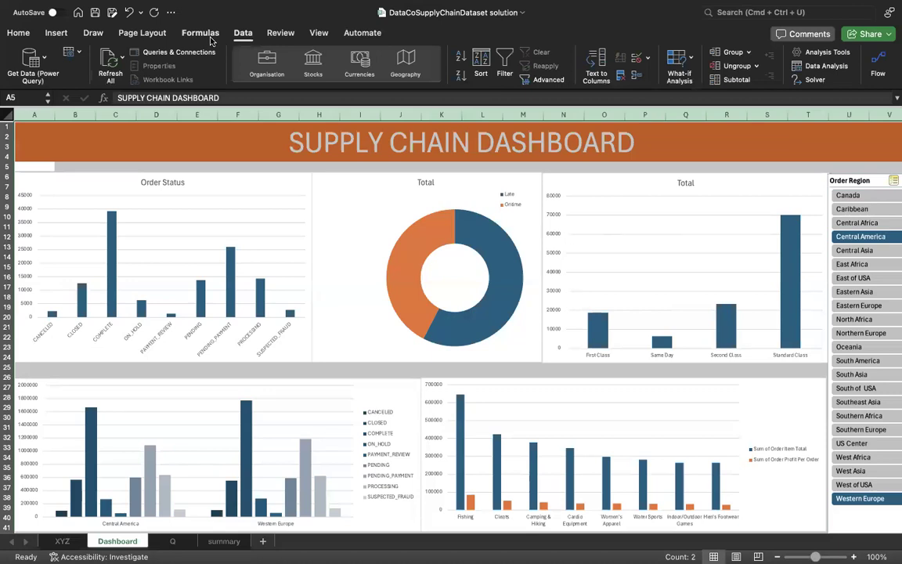
left_click(209, 38)
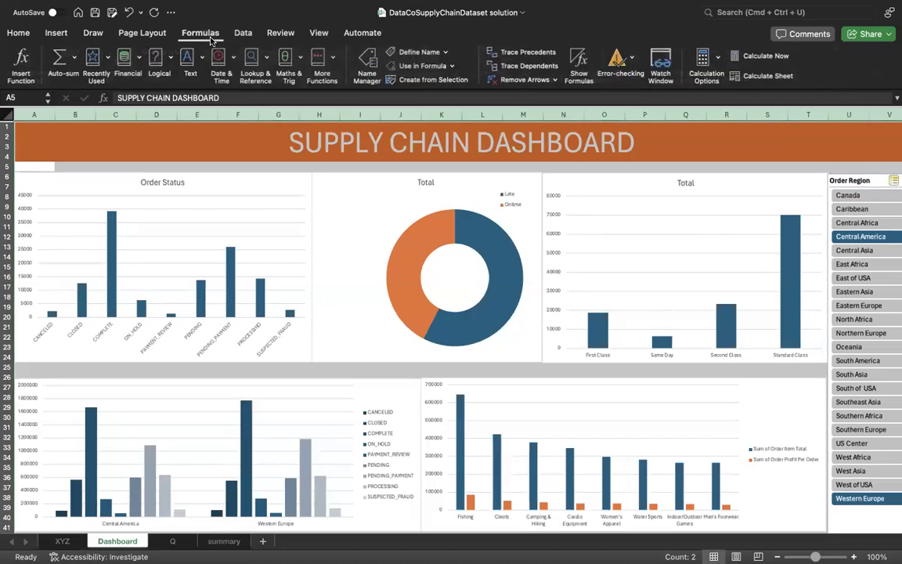
left_click(159, 36)
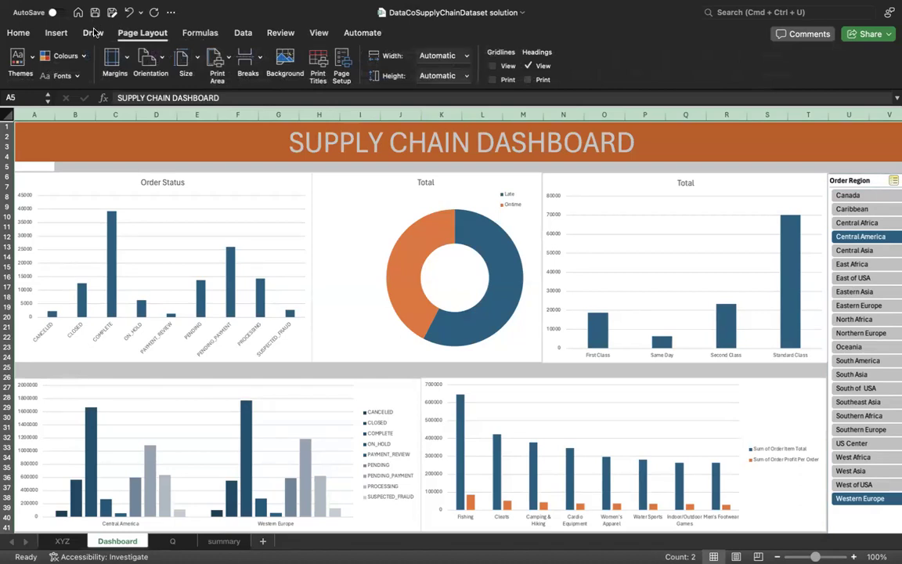
left_click(93, 33)
left_click(55, 33)
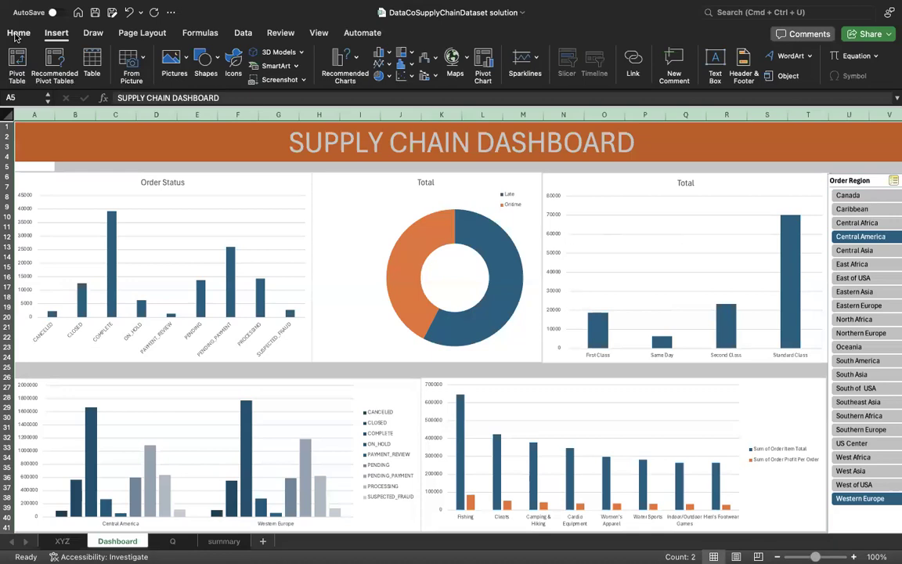
left_click(17, 34)
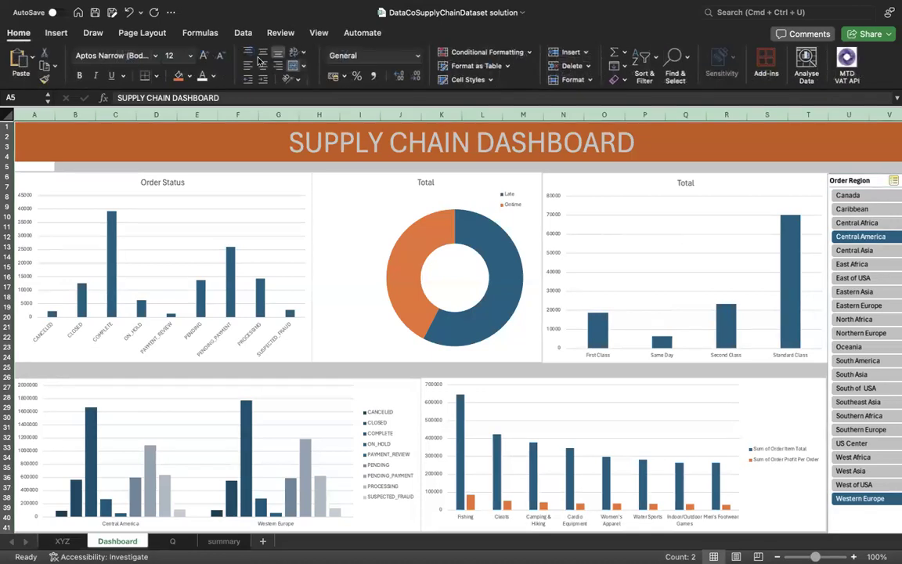
left_click(280, 32)
left_click(255, 31)
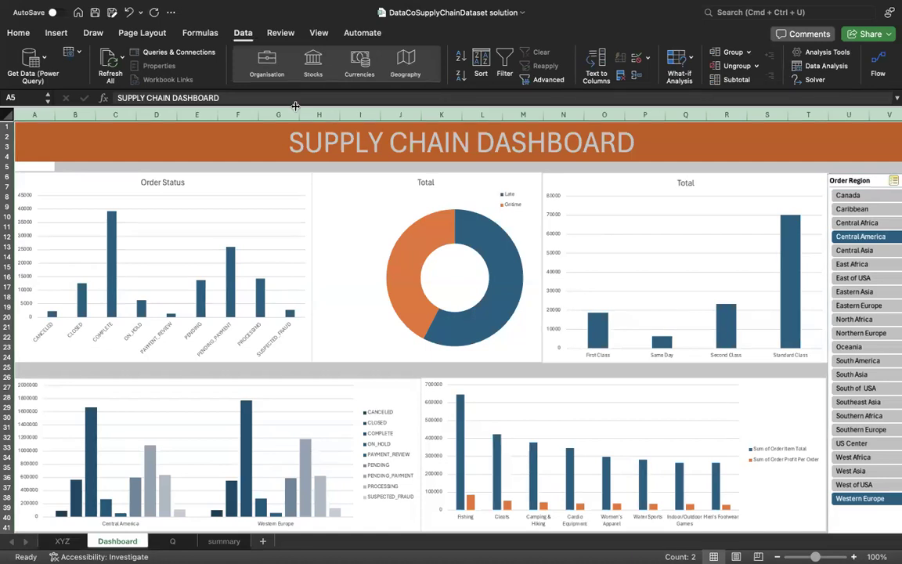
left_click(336, 160)
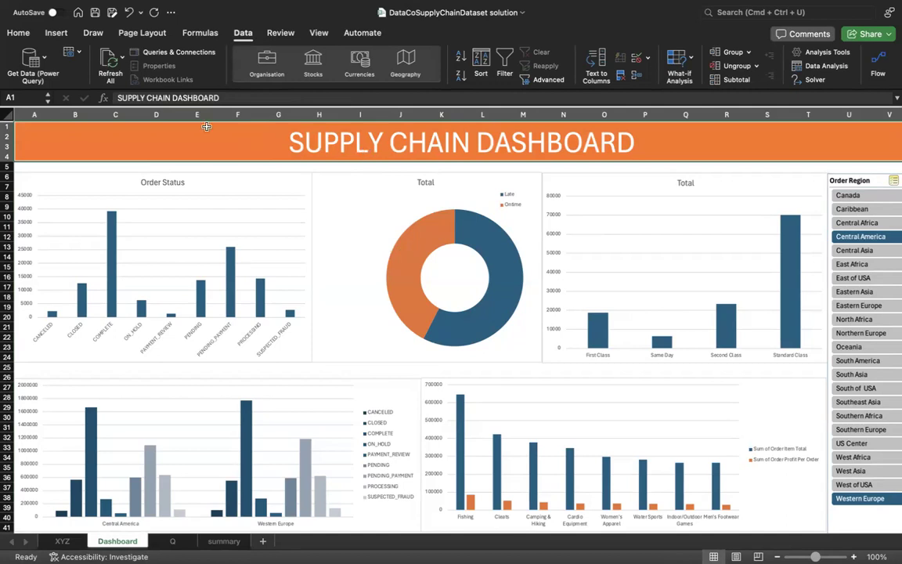
Step: Darken the banner's orange fill slightly with the More Colours brightness slider, then click off
left_click(34, 35)
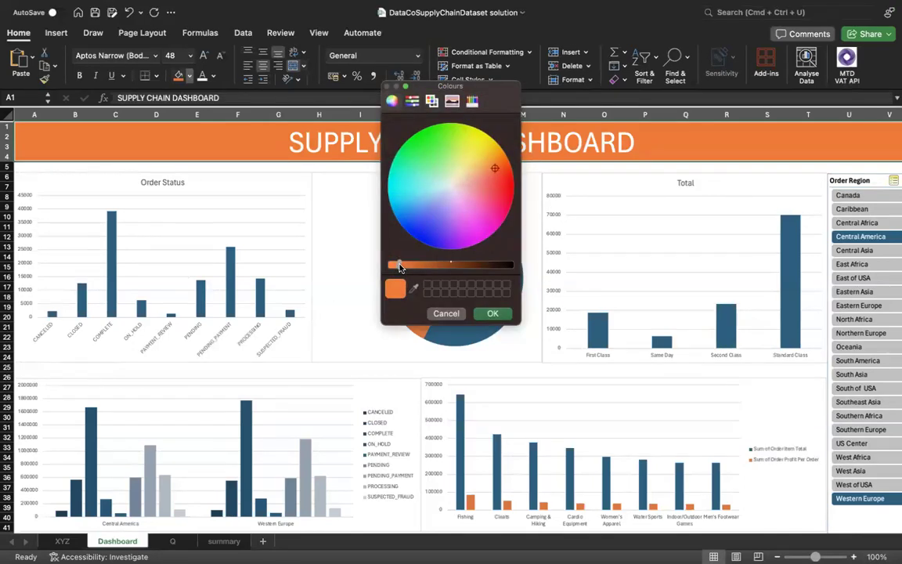
left_click_drag(405, 269, 415, 265)
left_click(491, 315)
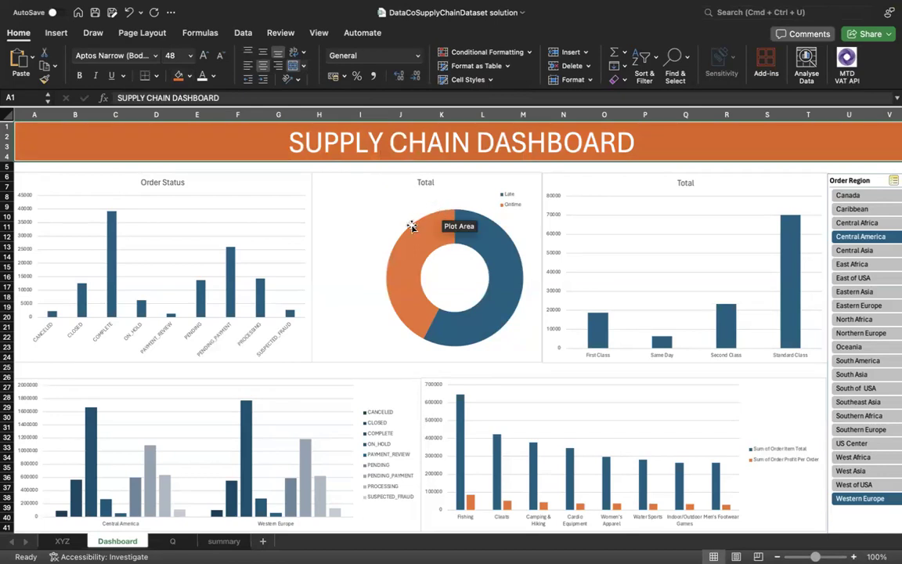
left_click(370, 205)
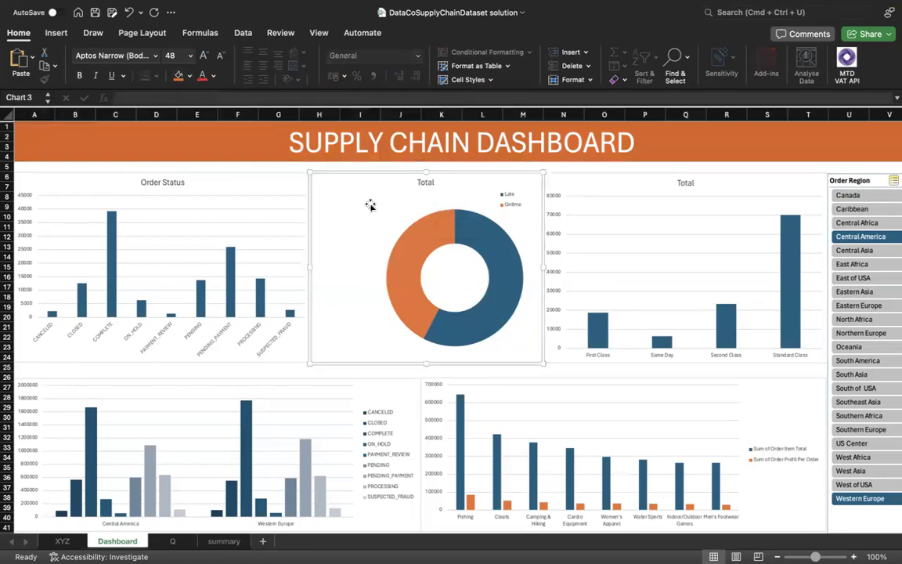
left_click(282, 366)
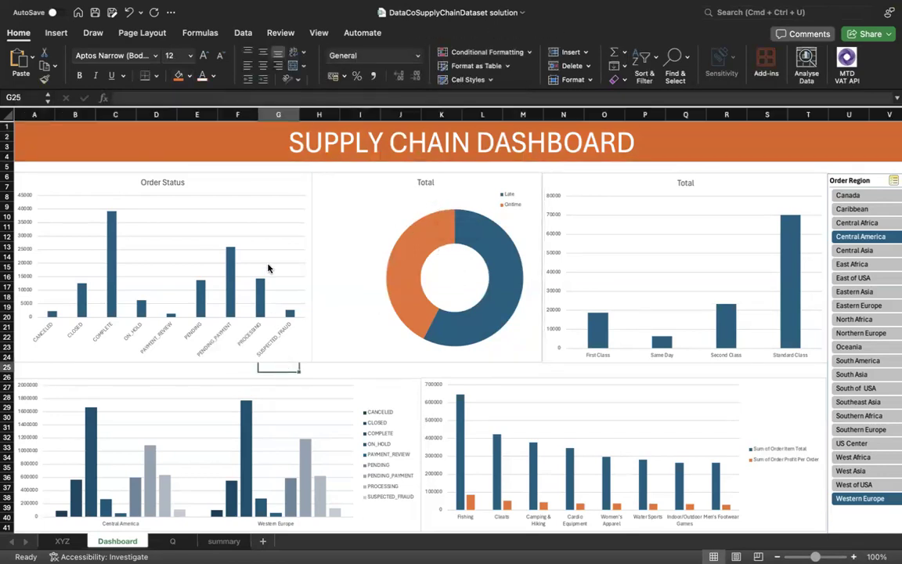